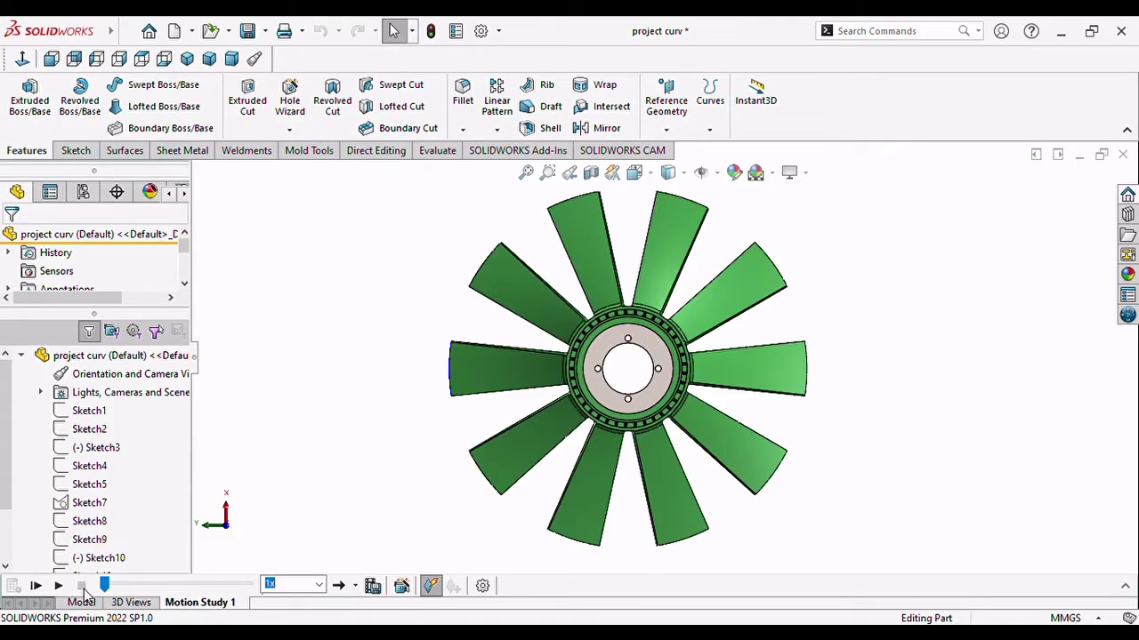
Step: Play the finished fan model's motion study animation
left_click(59, 588)
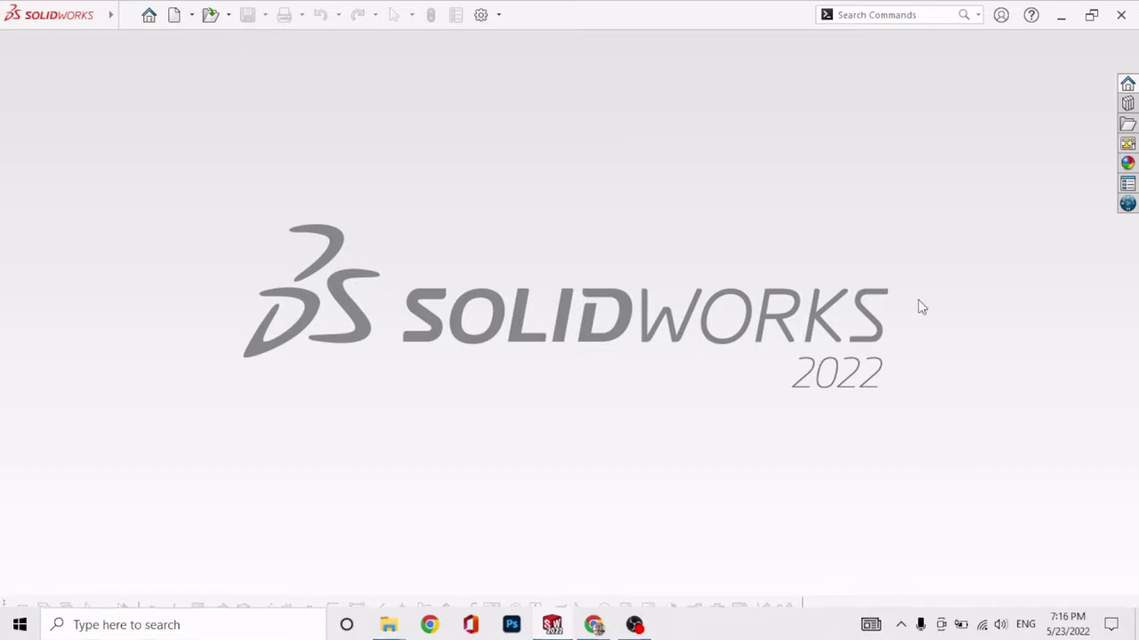
Step: Create a new part, apply the Plain White scene, and select the Front Plane
left_click(174, 20)
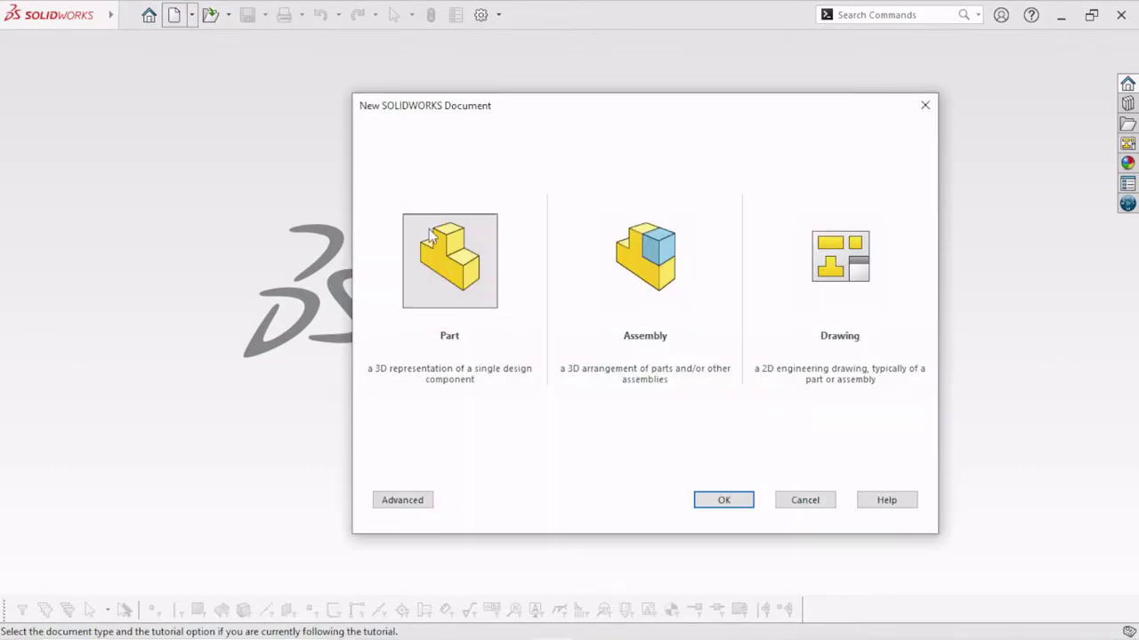
left_click(733, 505)
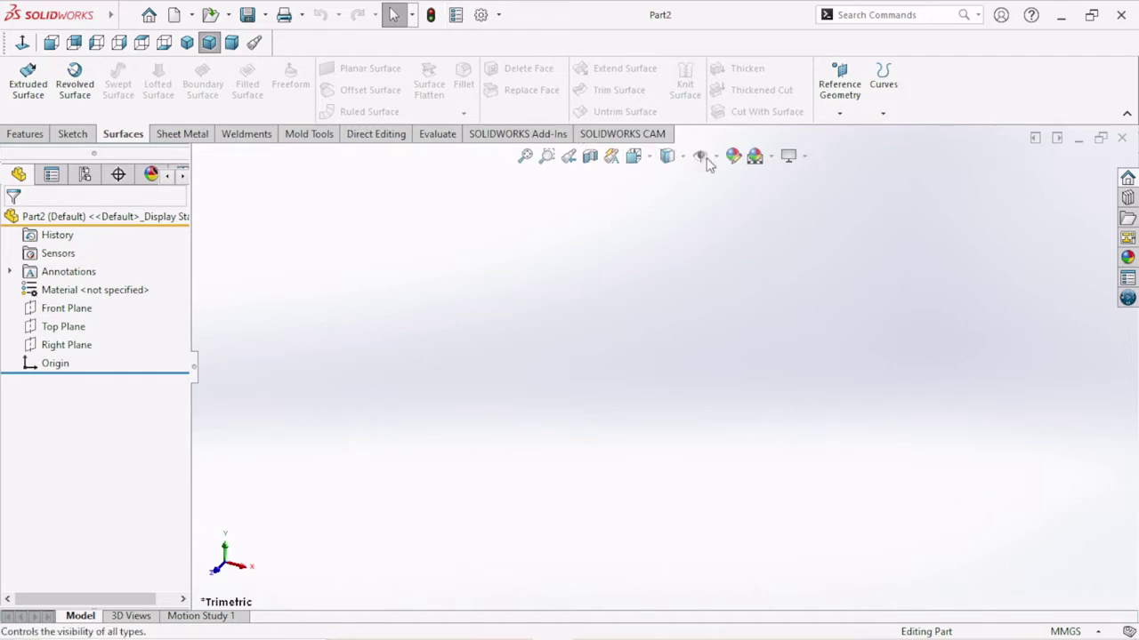
left_click(771, 158)
left_click(787, 201)
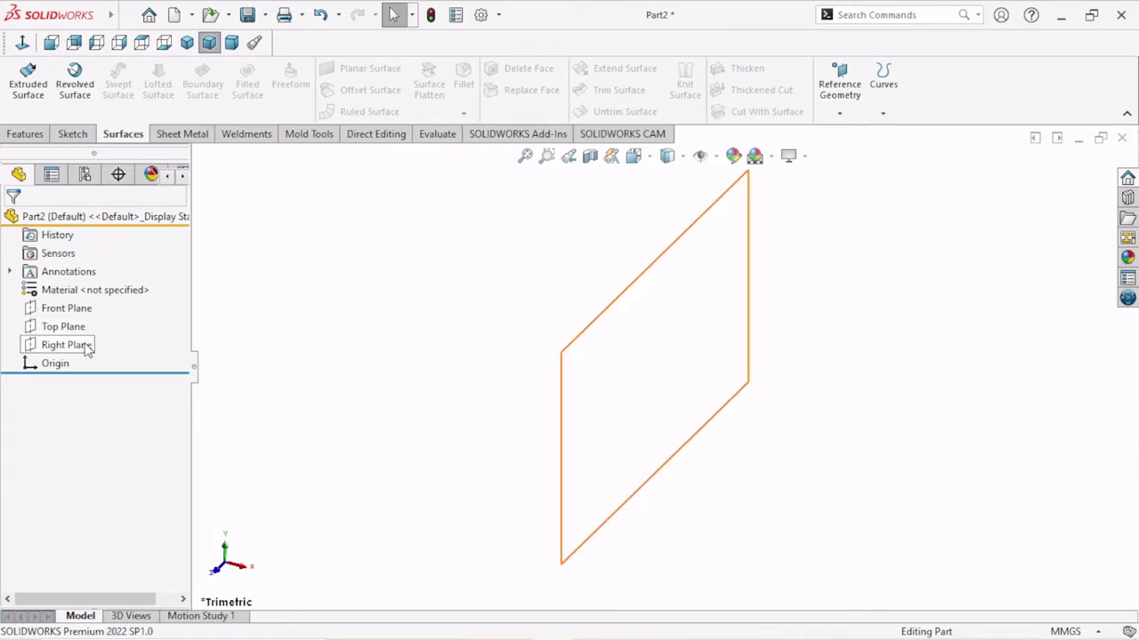
left_click(71, 308)
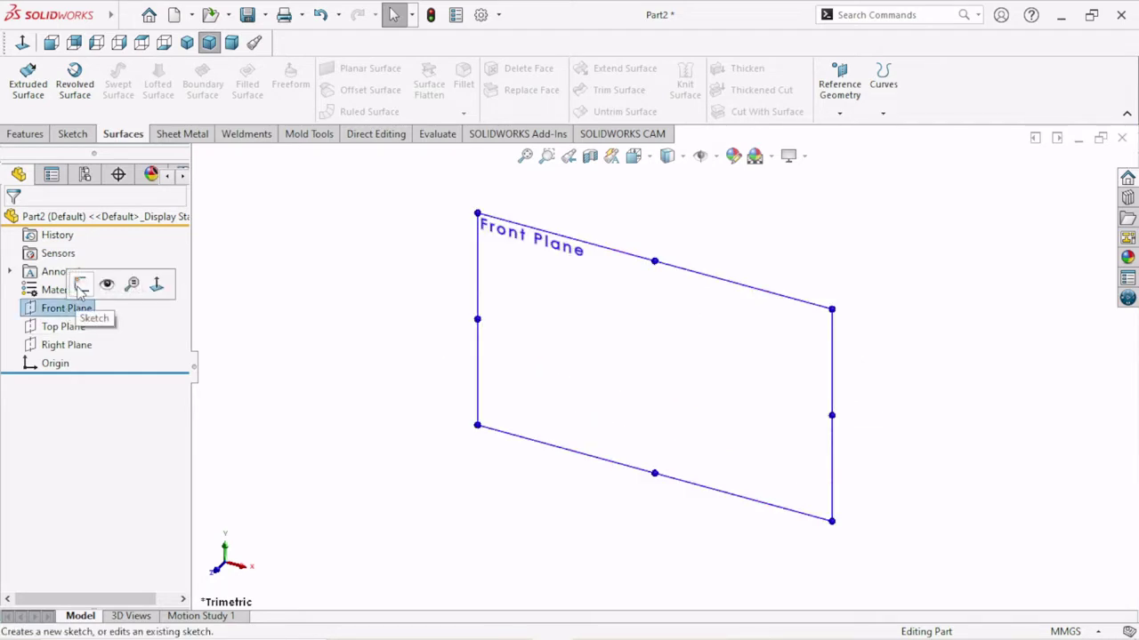
Step: Start a Front Plane sketch and draw a circle centred on the origin
left_click(80, 284)
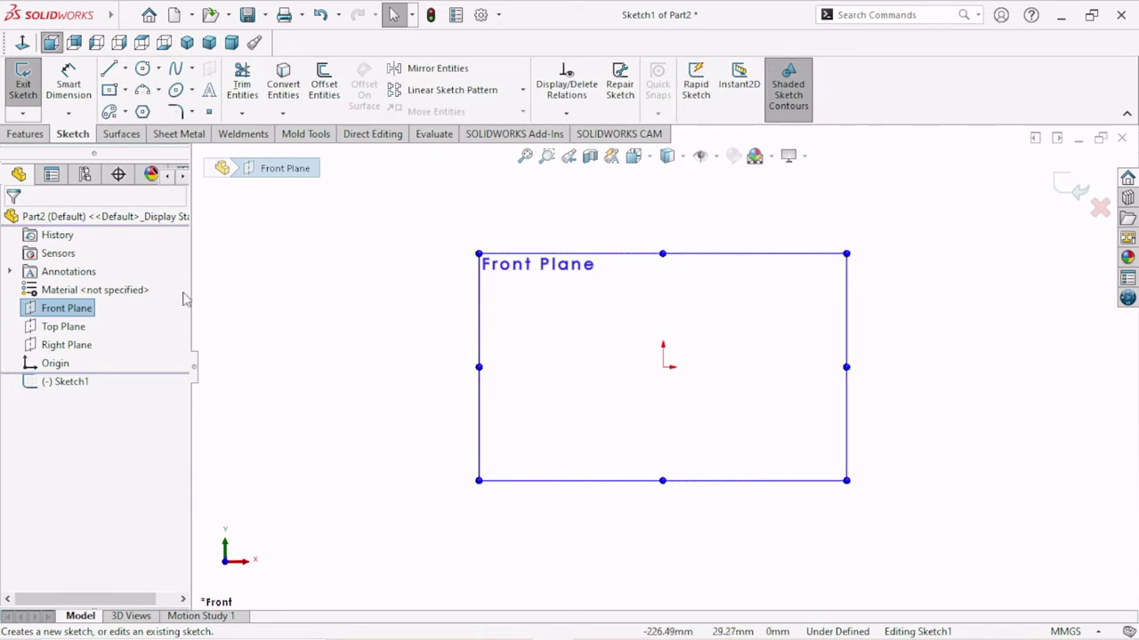
left_click(144, 72)
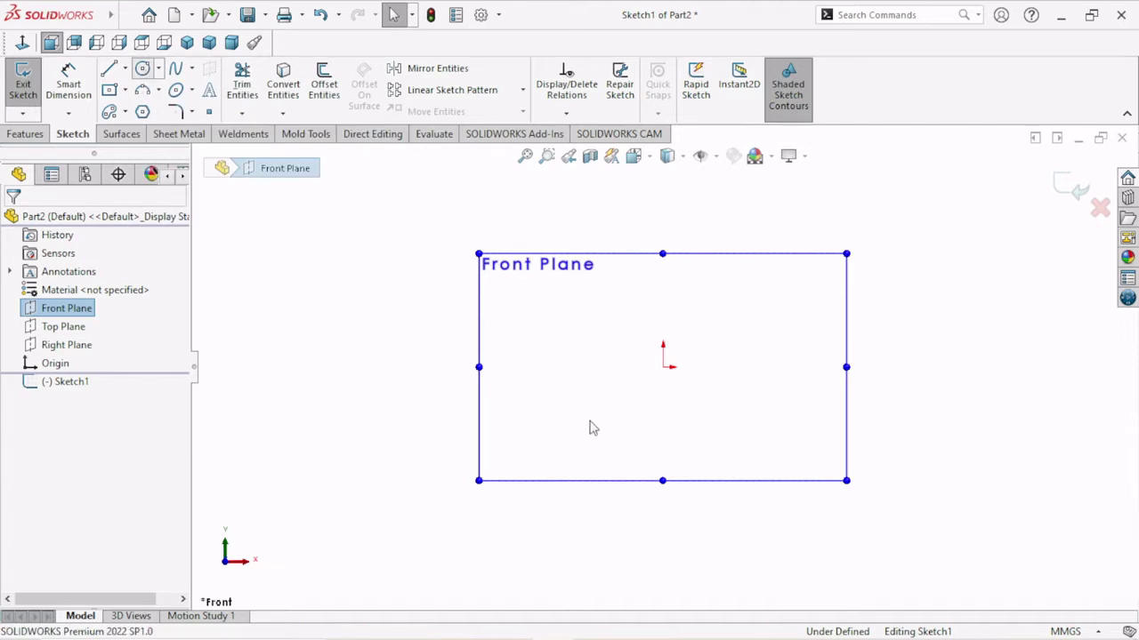
left_click(664, 367)
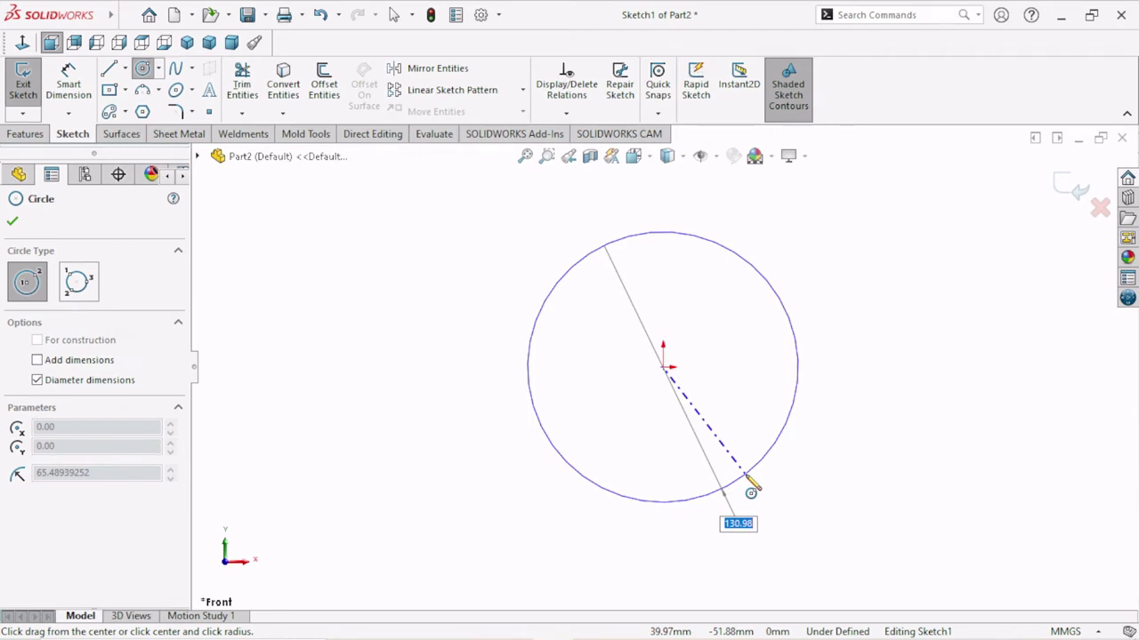
left_click(746, 476)
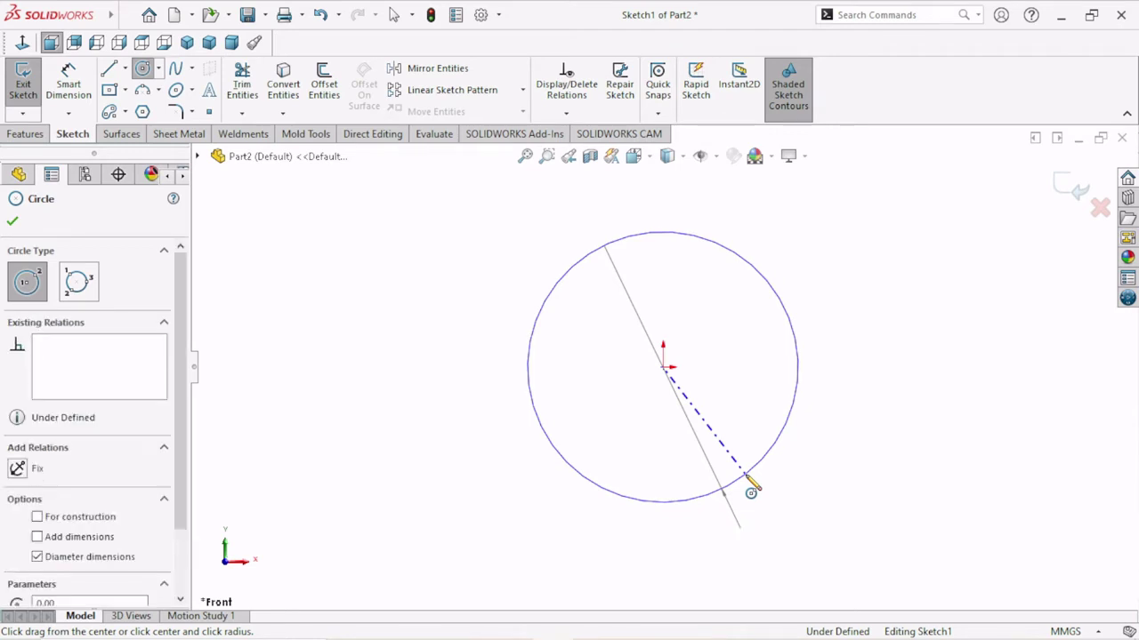
right_click(860, 349)
left_click(894, 349)
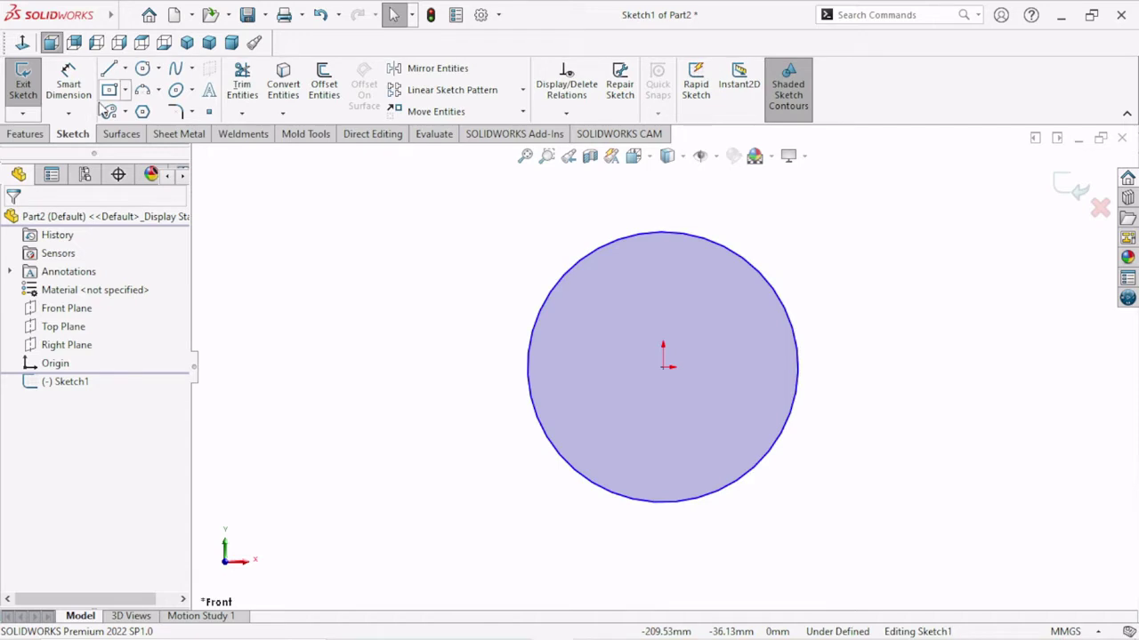
Step: Dimension the circle's diameter to 195 mm
left_click(68, 82)
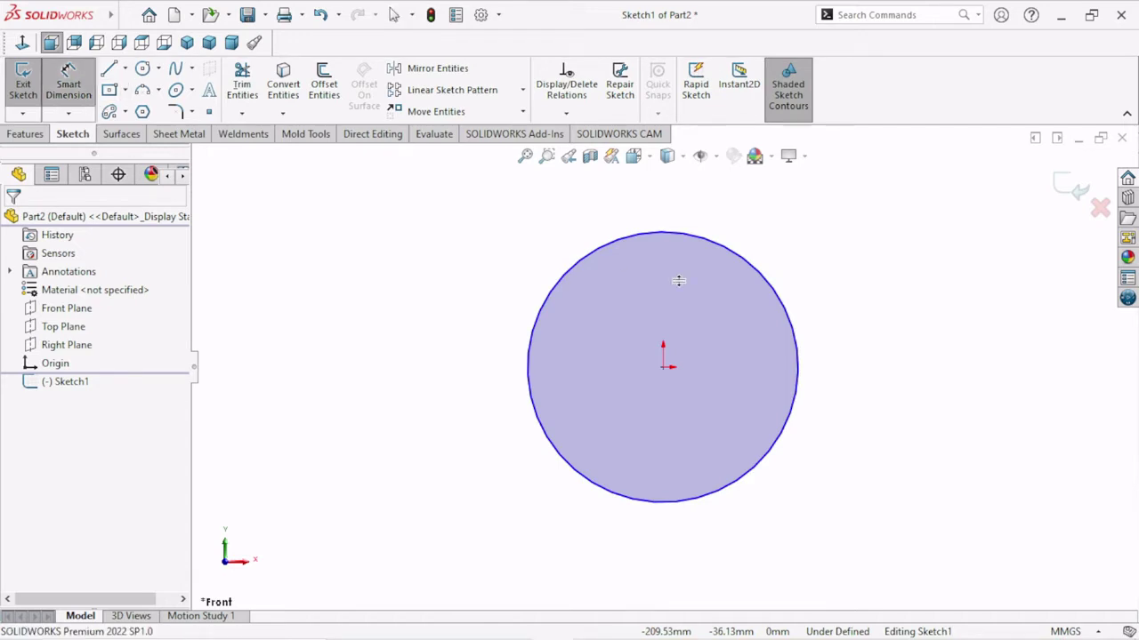
left_click(806, 386)
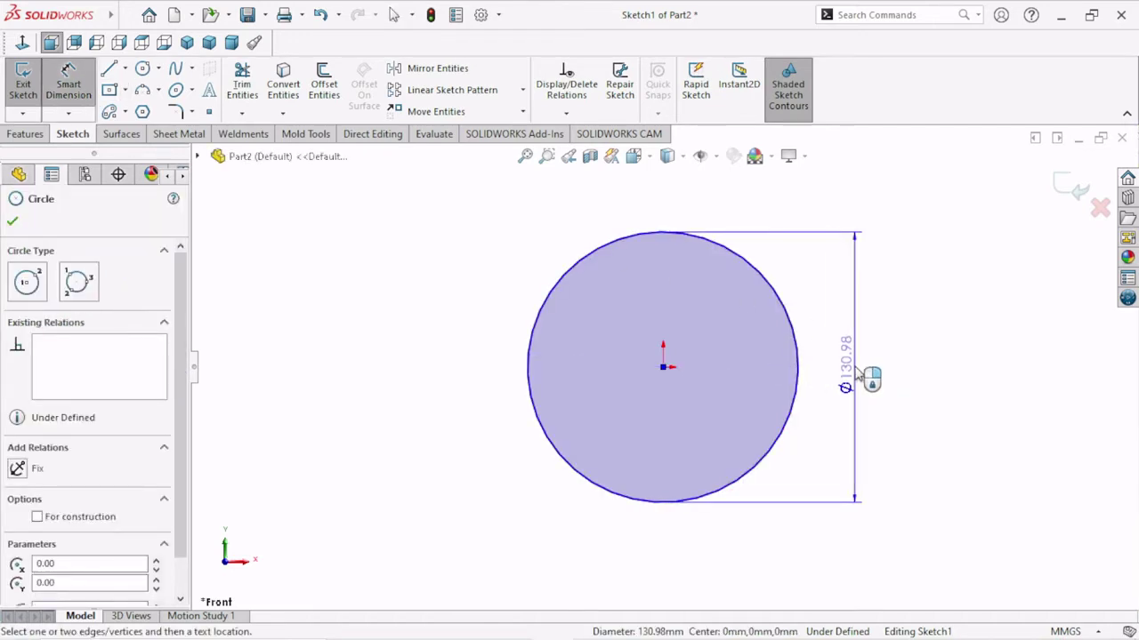
left_click(857, 382)
type("195")
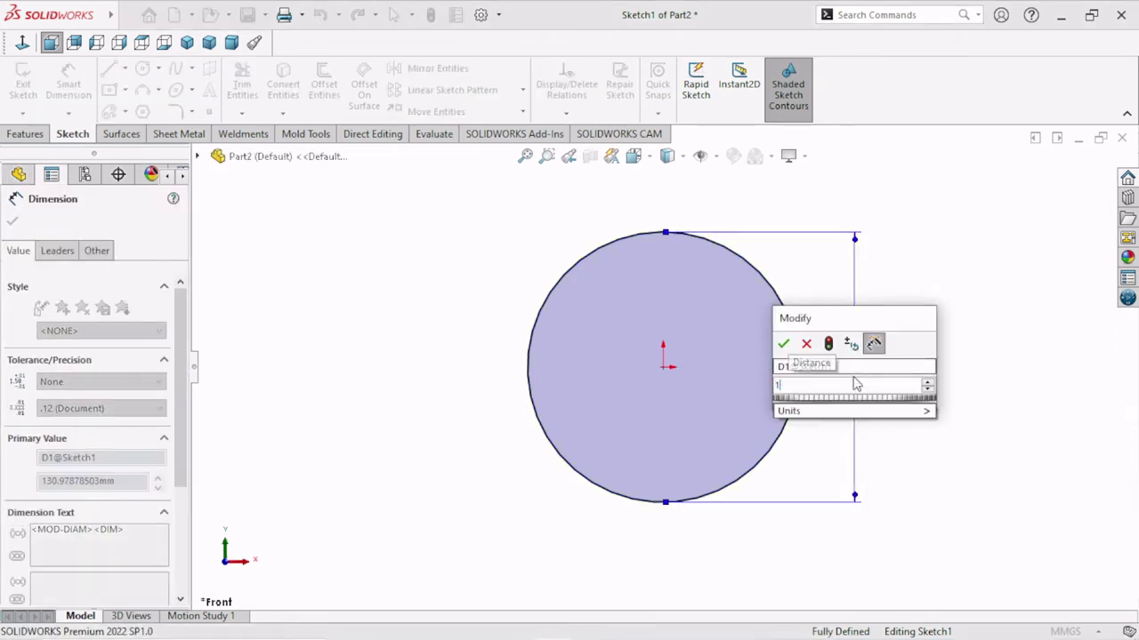
left_click(782, 343)
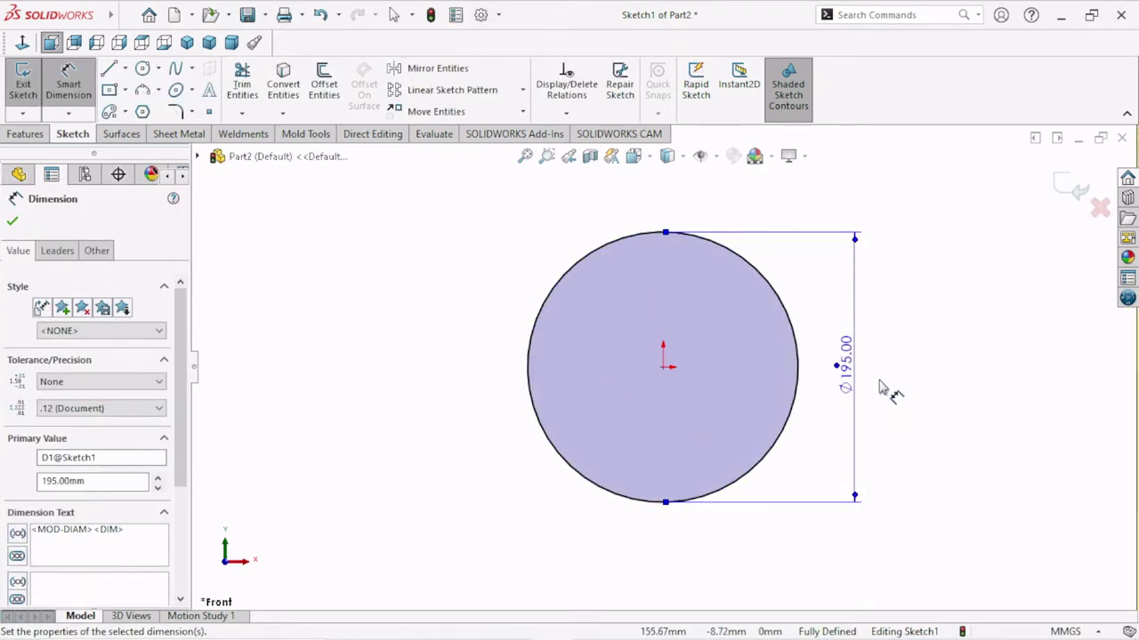
left_click(899, 389)
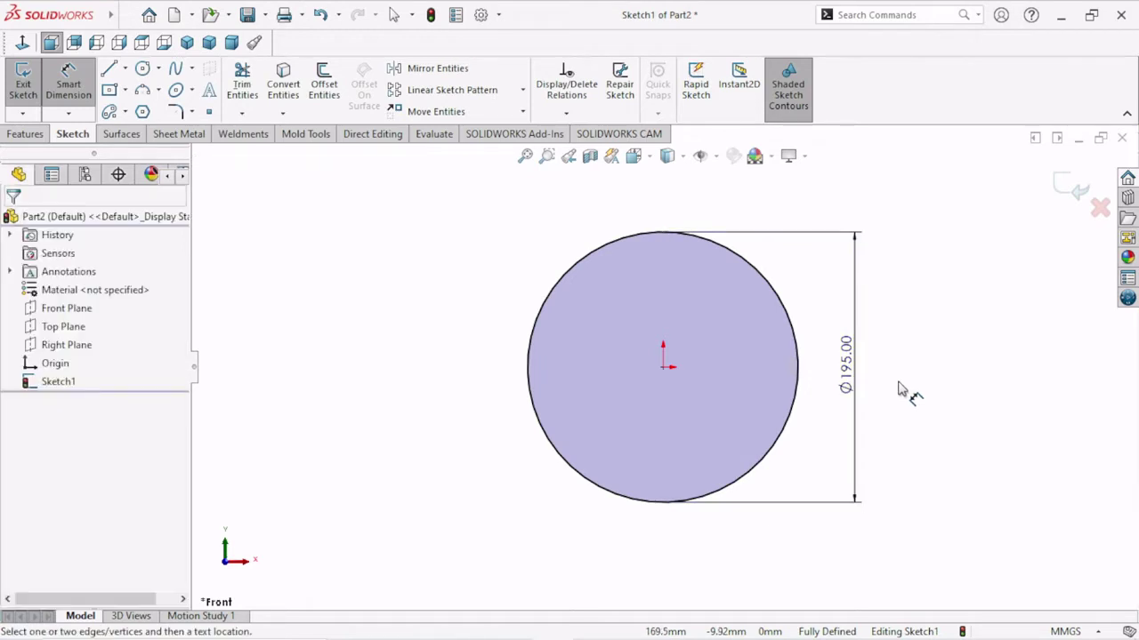
Step: Extrude the 195 mm circle as a surface 50 mm deep with Mid Plane, then orbit the view
left_click(122, 133)
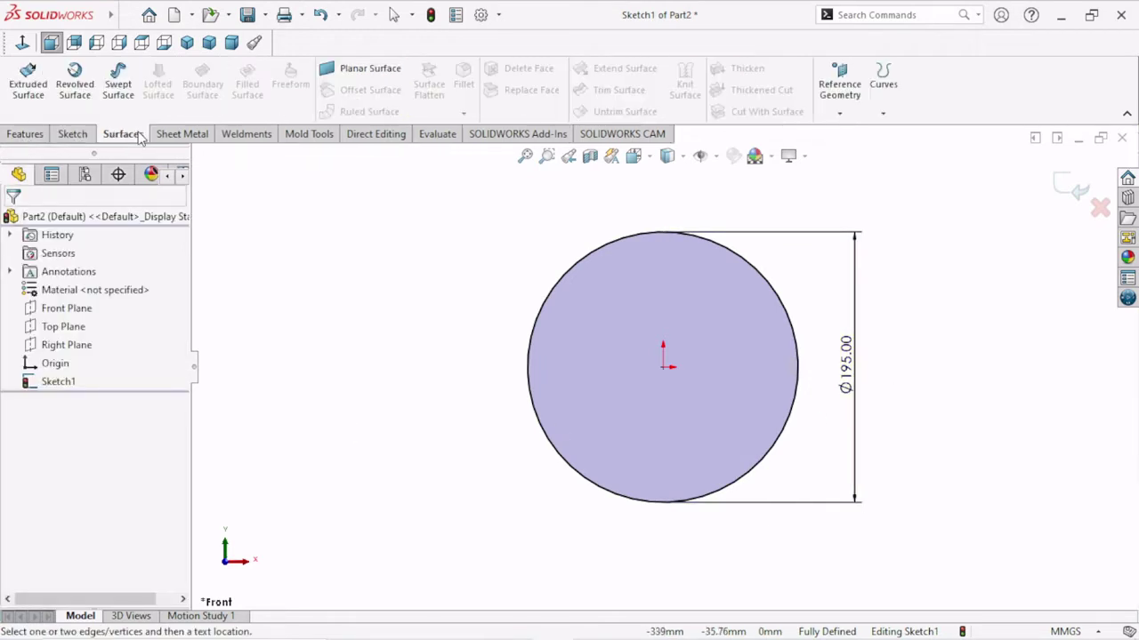
left_click(27, 89)
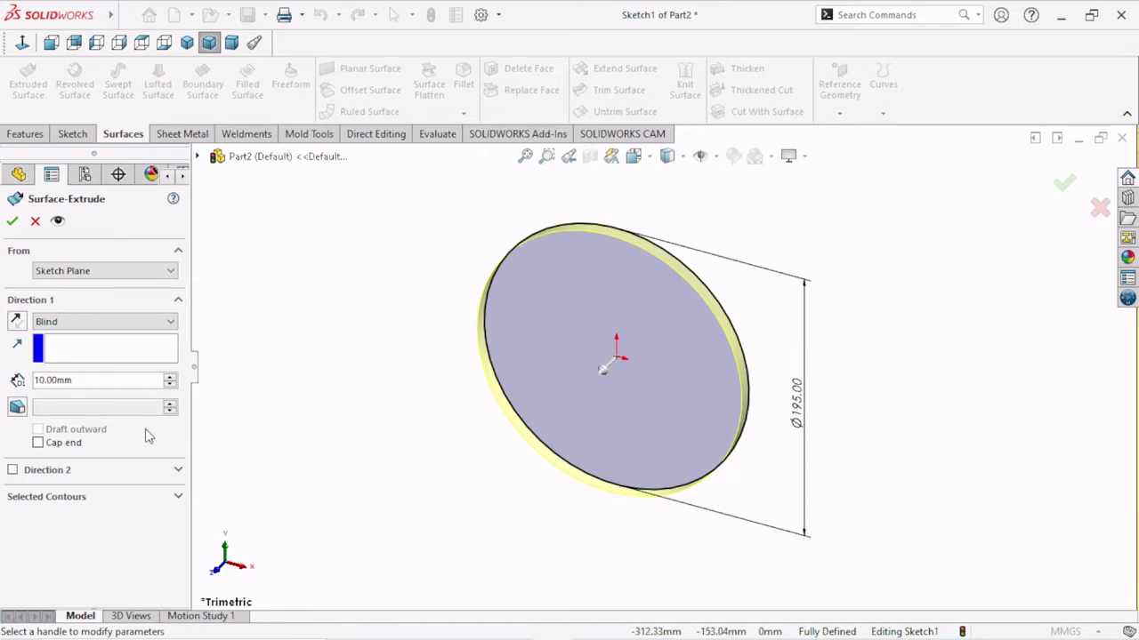
double_click(86, 379)
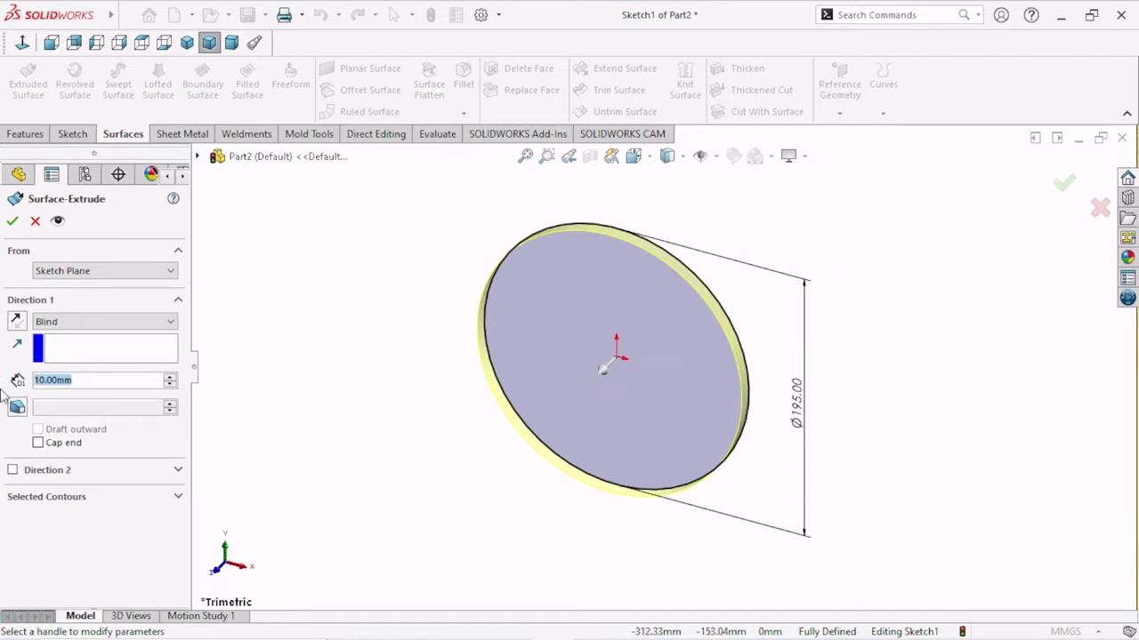
type("50")
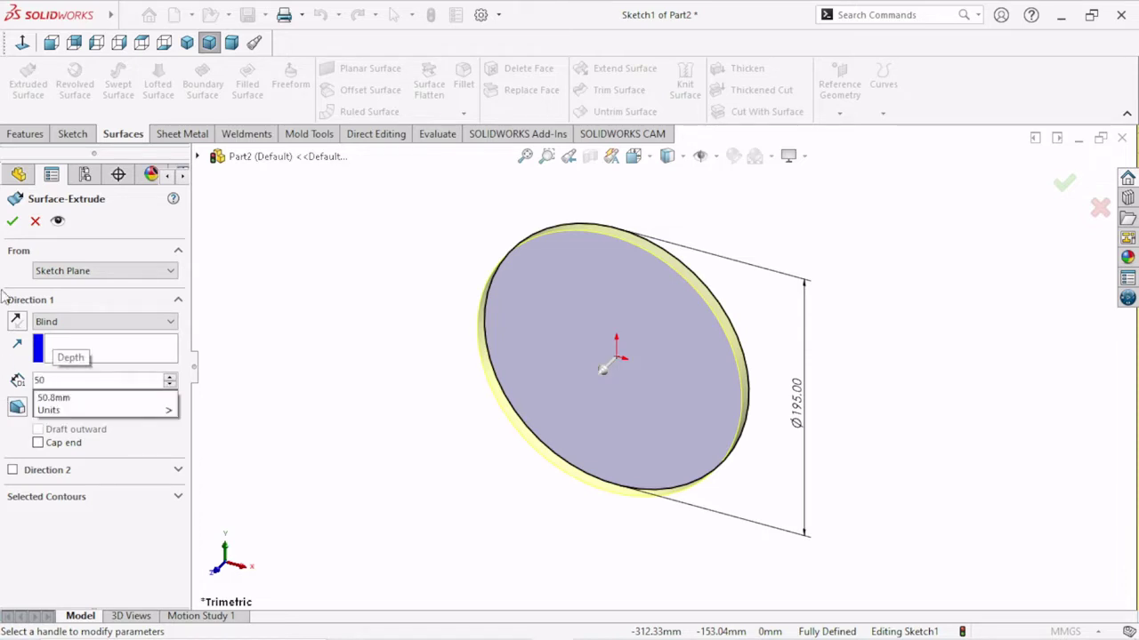
left_click(96, 324)
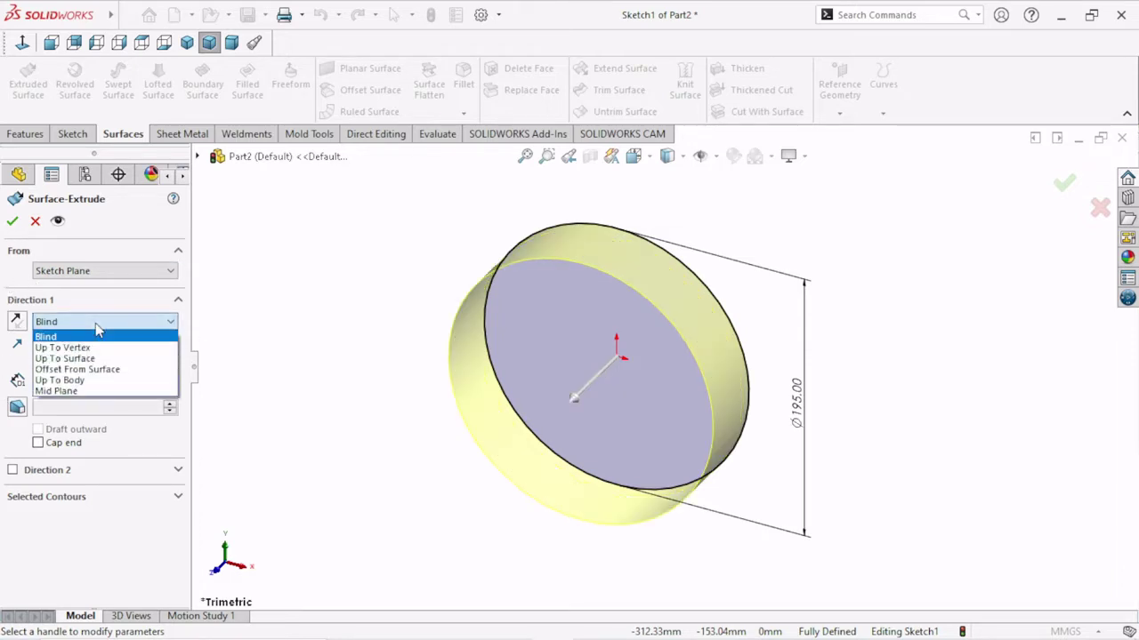
left_click(78, 391)
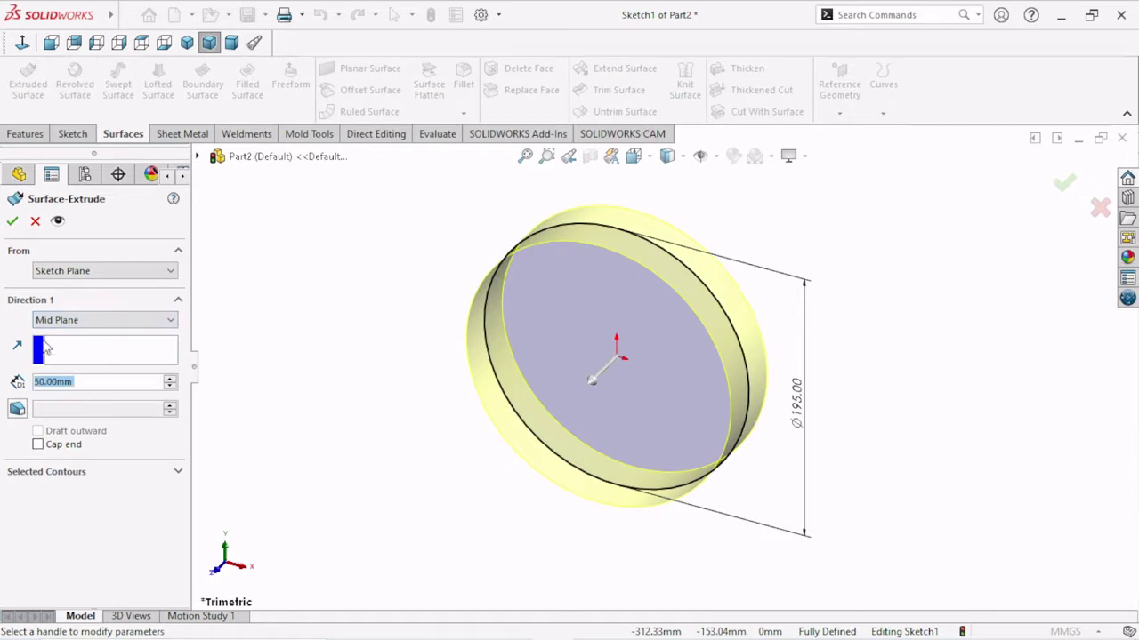
left_click(15, 222)
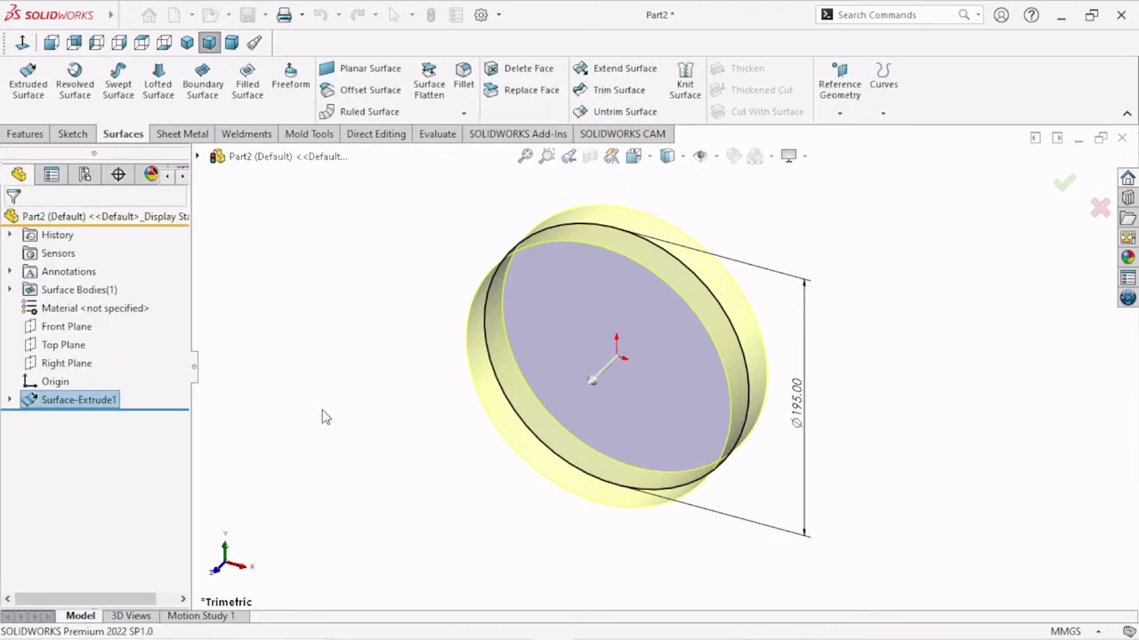
mouse_move(348, 365)
middle_mouse_down()
mouse_move(369, 376)
mouse_move(424, 323)
mouse_move(469, 246)
mouse_move(495, 267)
mouse_move(432, 282)
mouse_move(450, 229)
mouse_move(483, 252)
mouse_move(445, 294)
mouse_move(436, 389)
mouse_move(462, 414)
mouse_move(465, 401)
middle_mouse_up()
key("Escape")
middle_click_drag(579, 361, 590, 315)
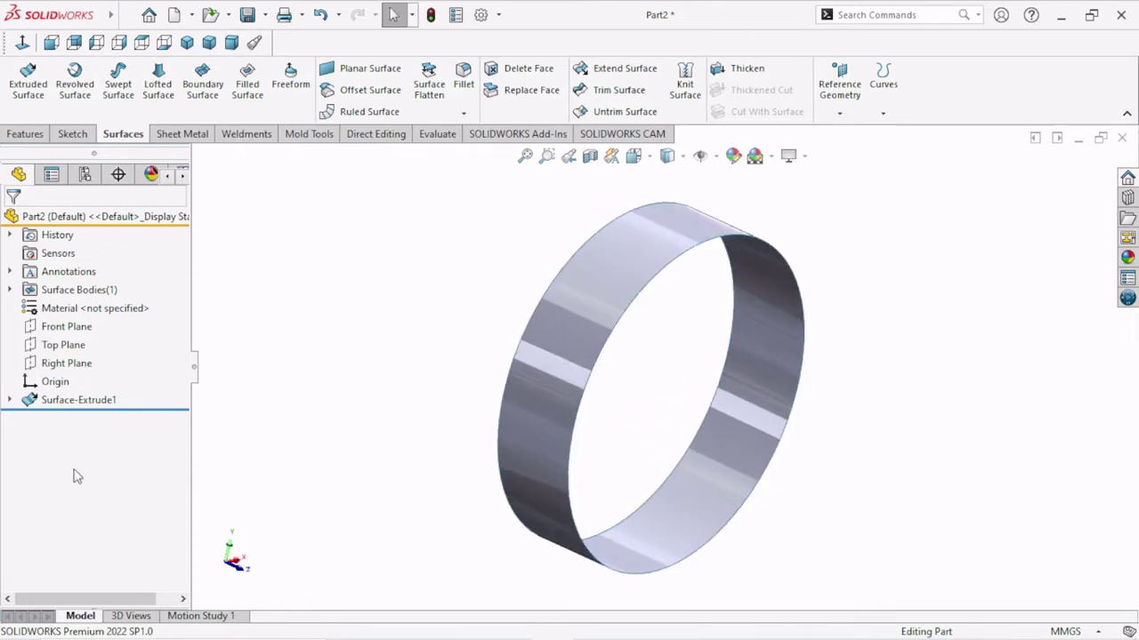
Step: Start a Top Plane sketch and draw a horizontal centreline across the origin
left_click(79, 347)
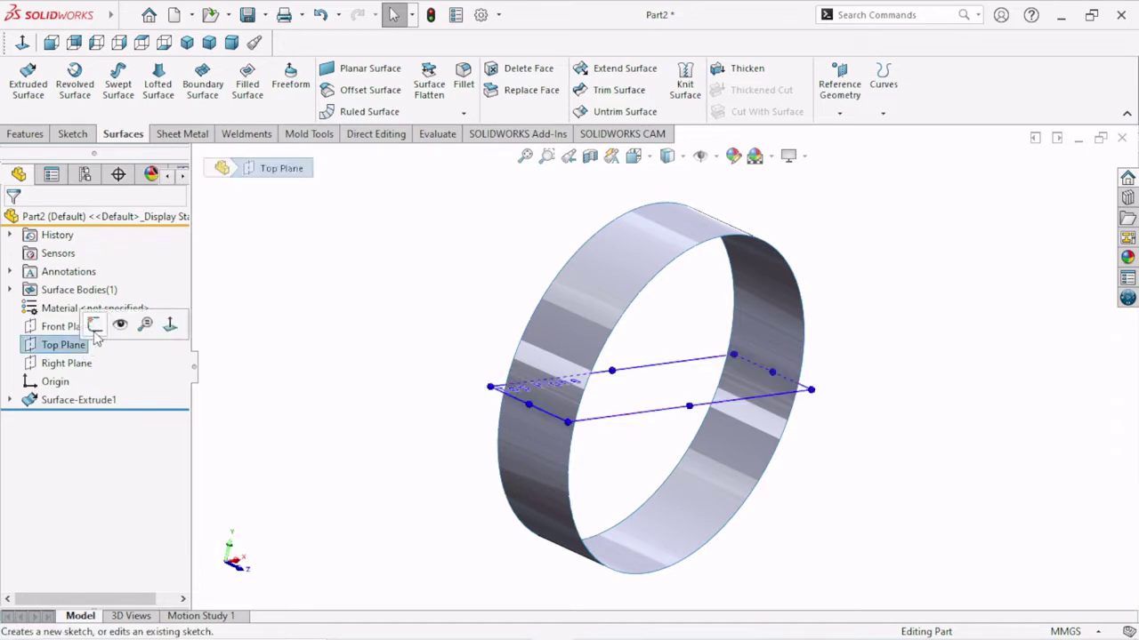
left_click(96, 324)
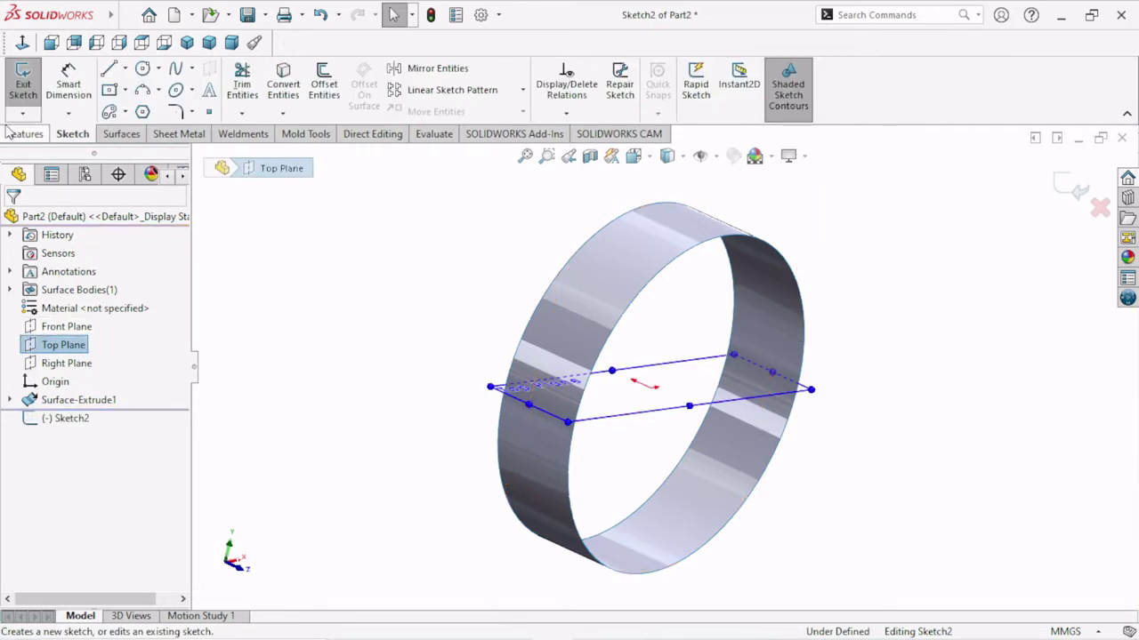
left_click(26, 45)
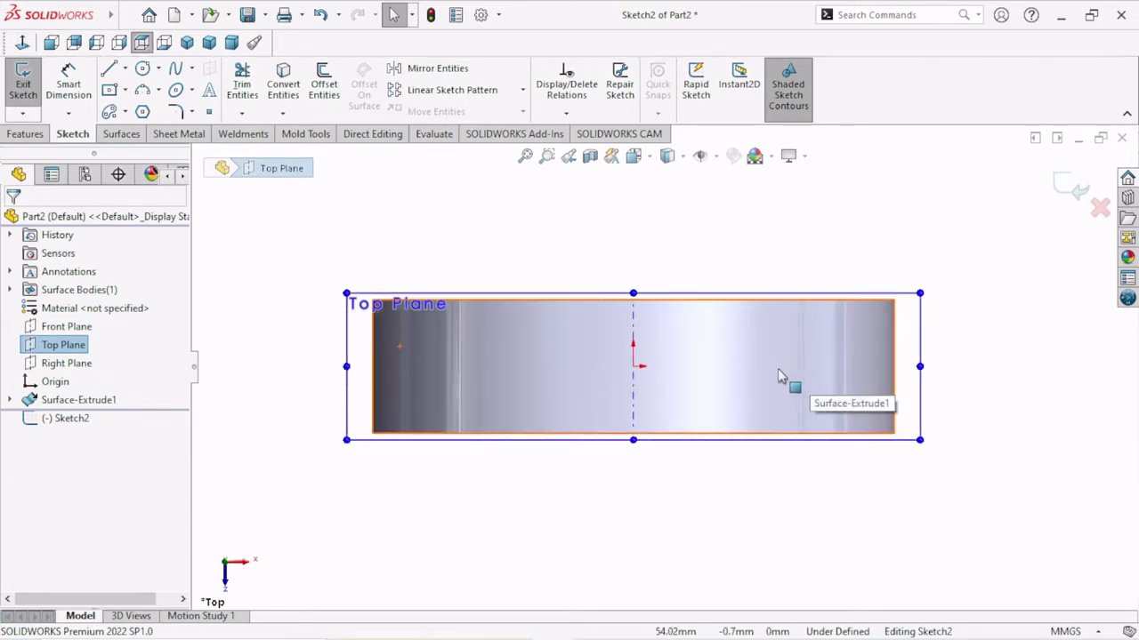
left_click(124, 70)
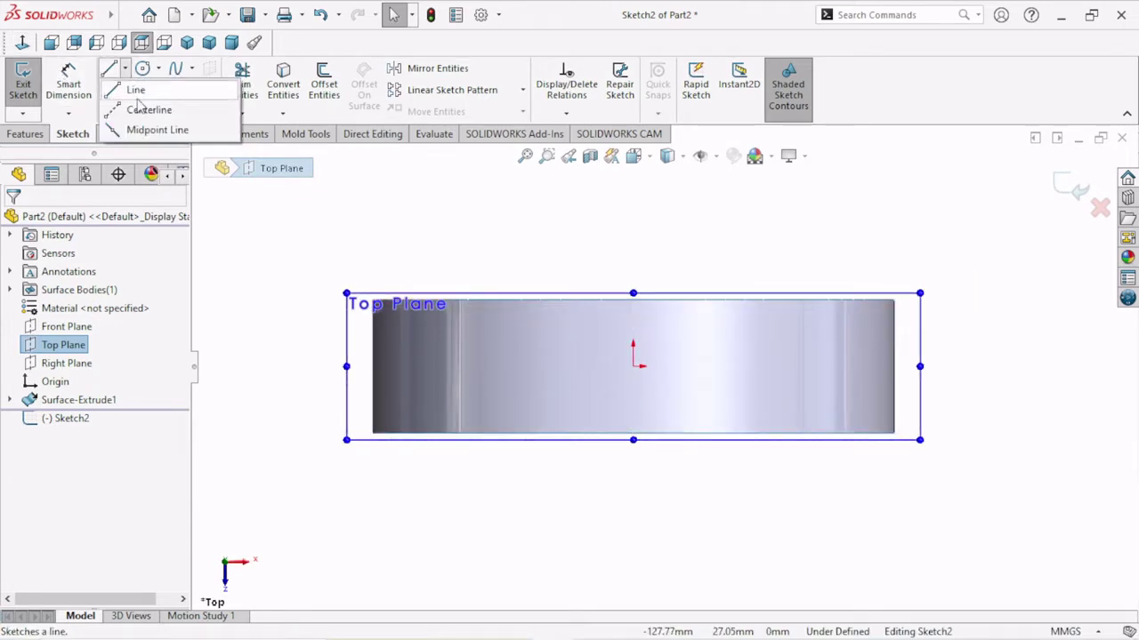
left_click(150, 110)
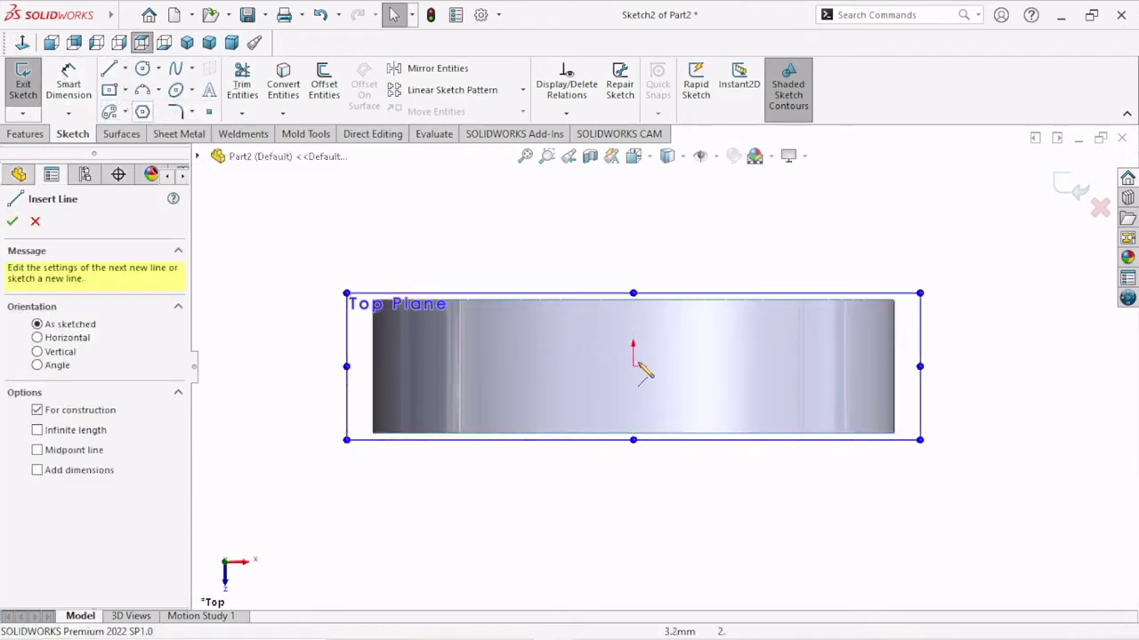
left_click(555, 365)
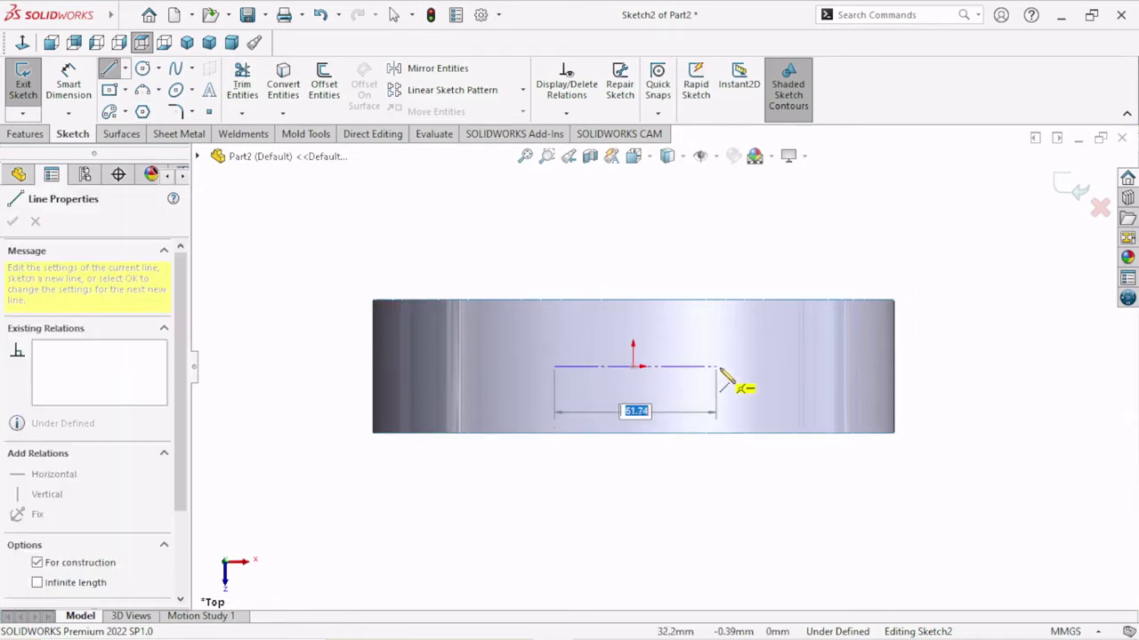
left_click(725, 366)
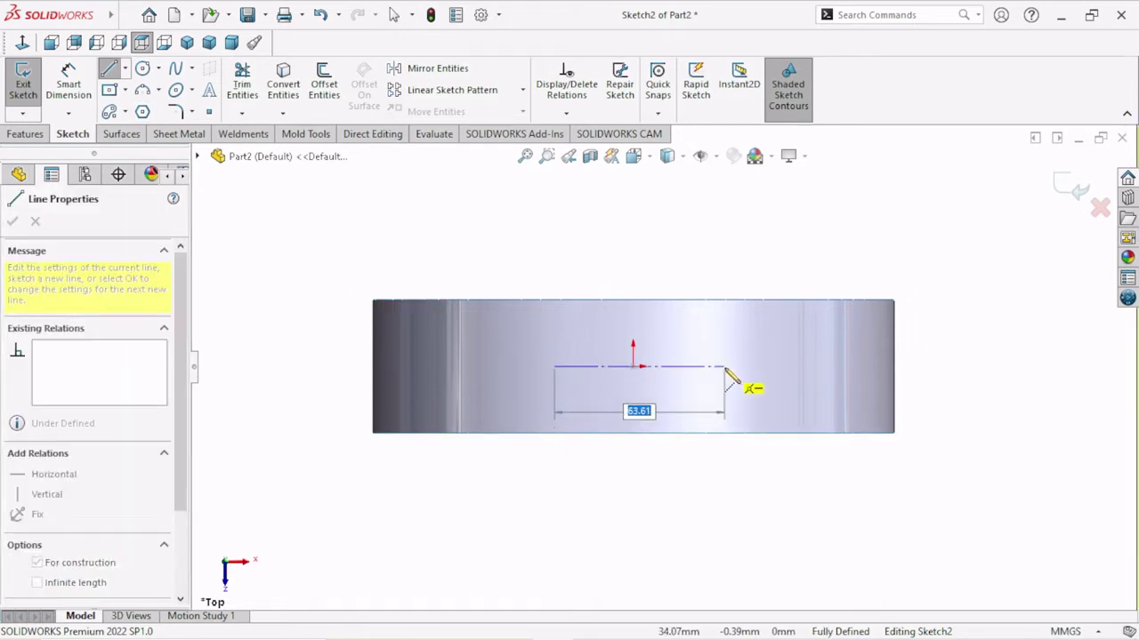
right_click(669, 241)
left_click(690, 246)
scroll(681, 341, "down", 2)
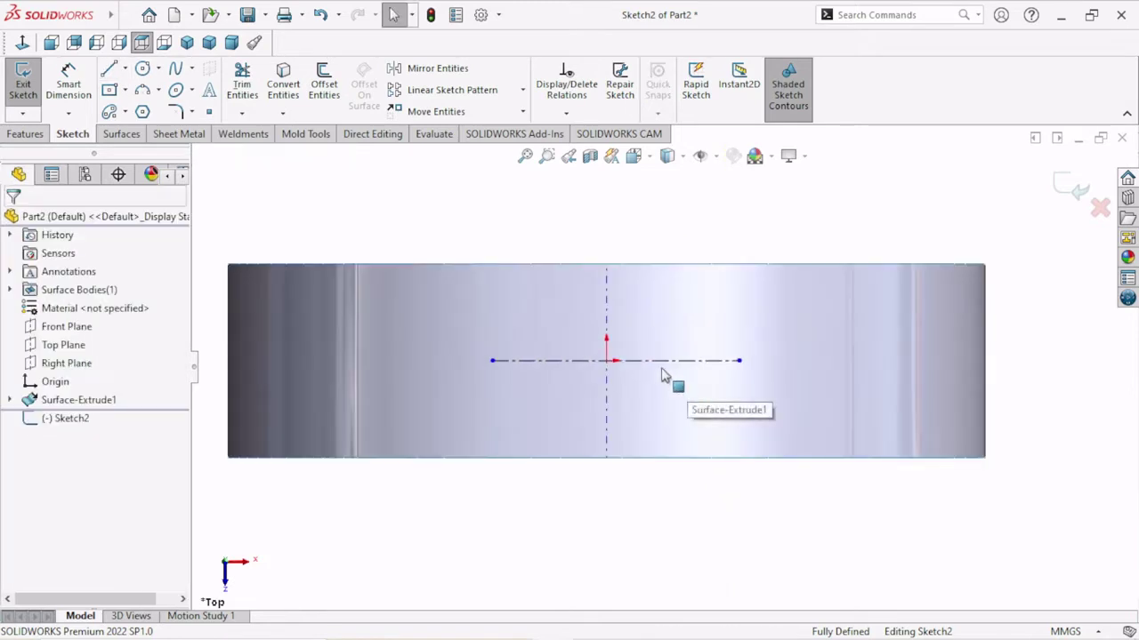
Step: Make the centreline's midpoint coincident with the origin
left_click(637, 362)
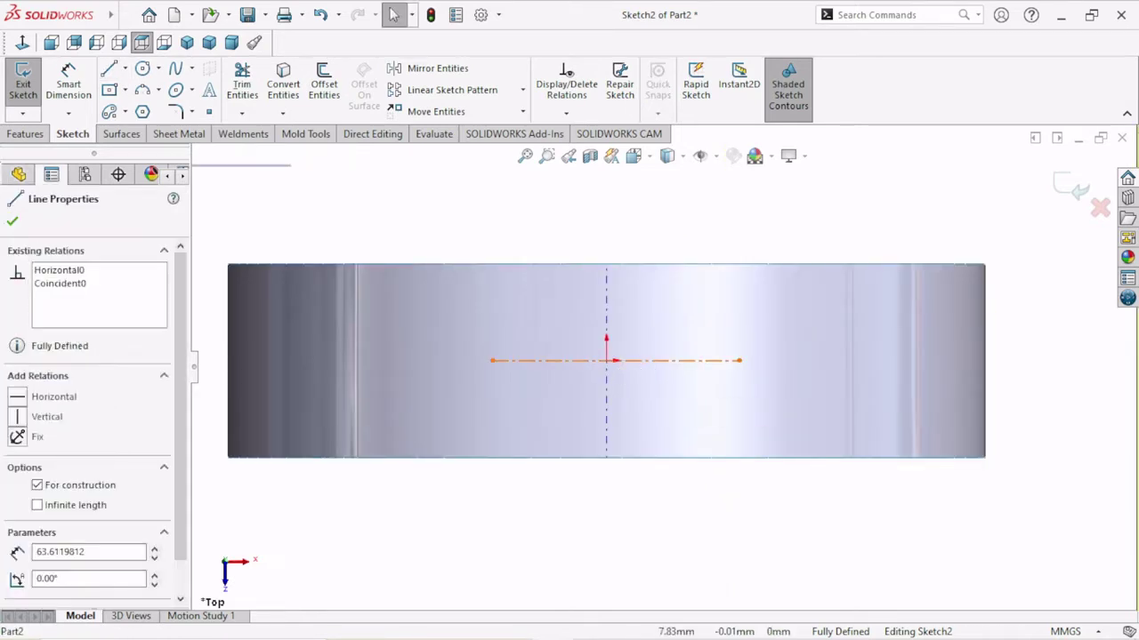
left_click(615, 365)
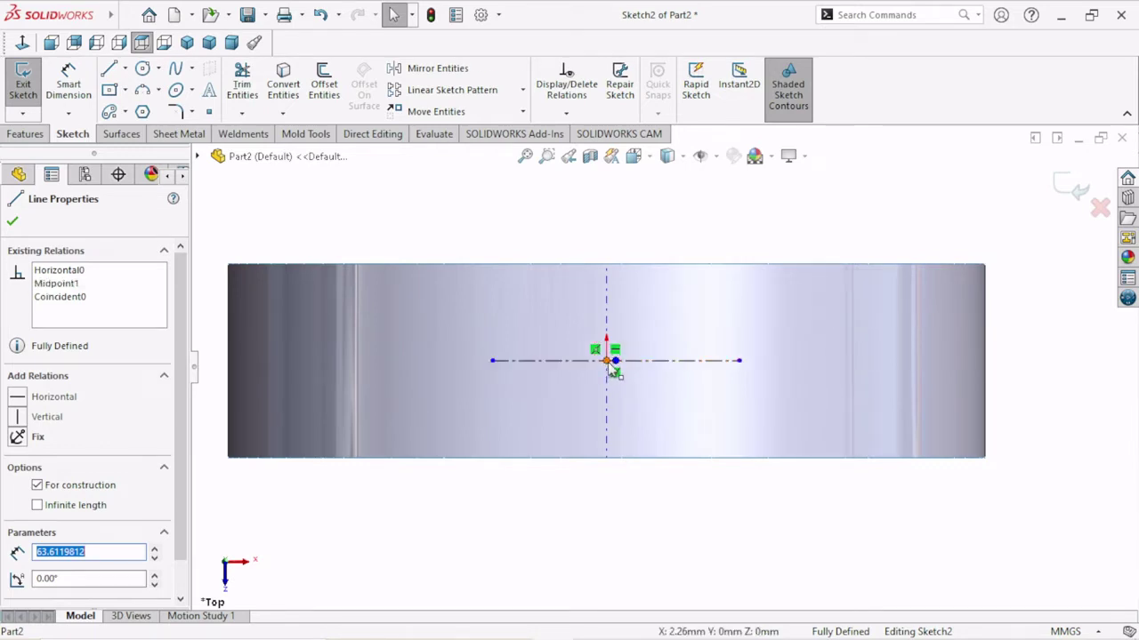
key("Escape")
left_click(615, 361)
left_click(606, 361, "ctrl")
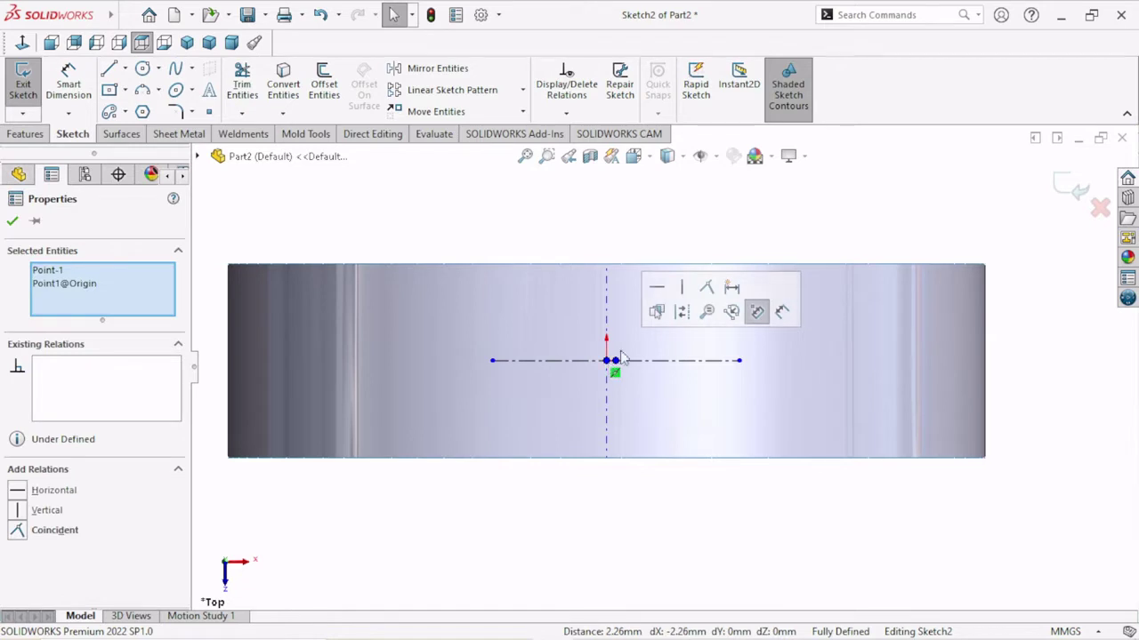
left_click(706, 287)
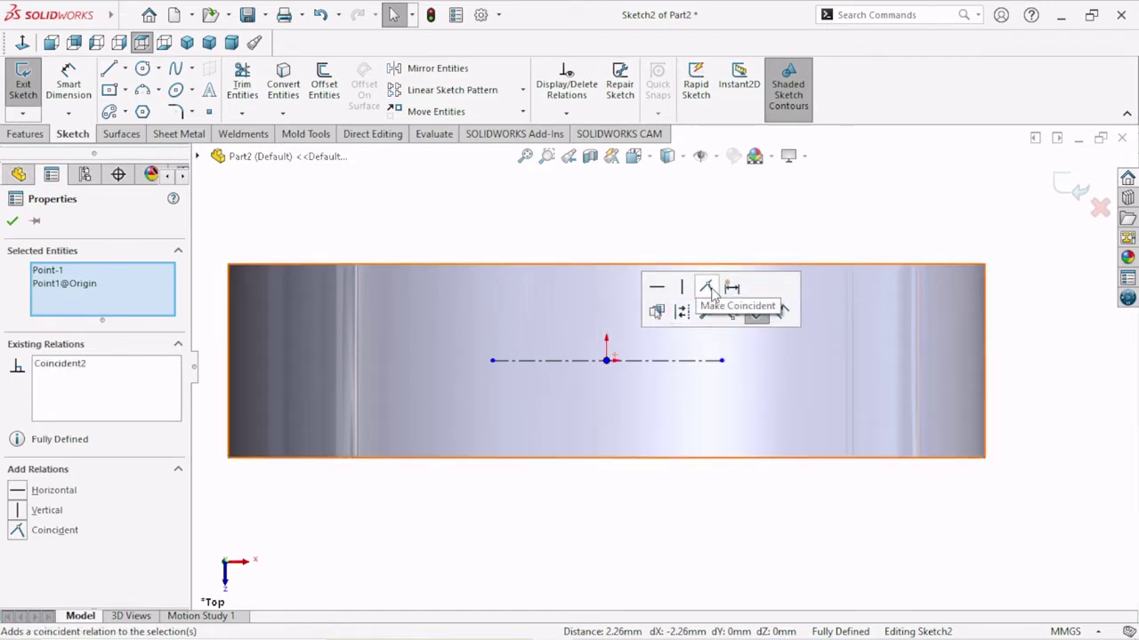
left_click(12, 222)
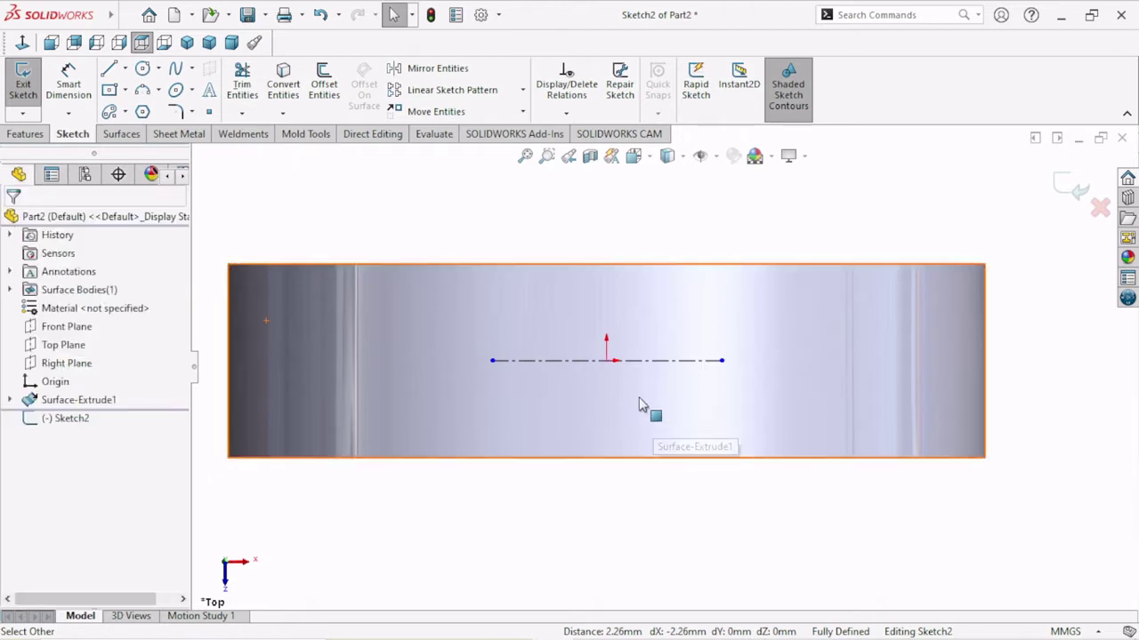
scroll(638, 405, "down", 1)
scroll(637, 405, "up", 1)
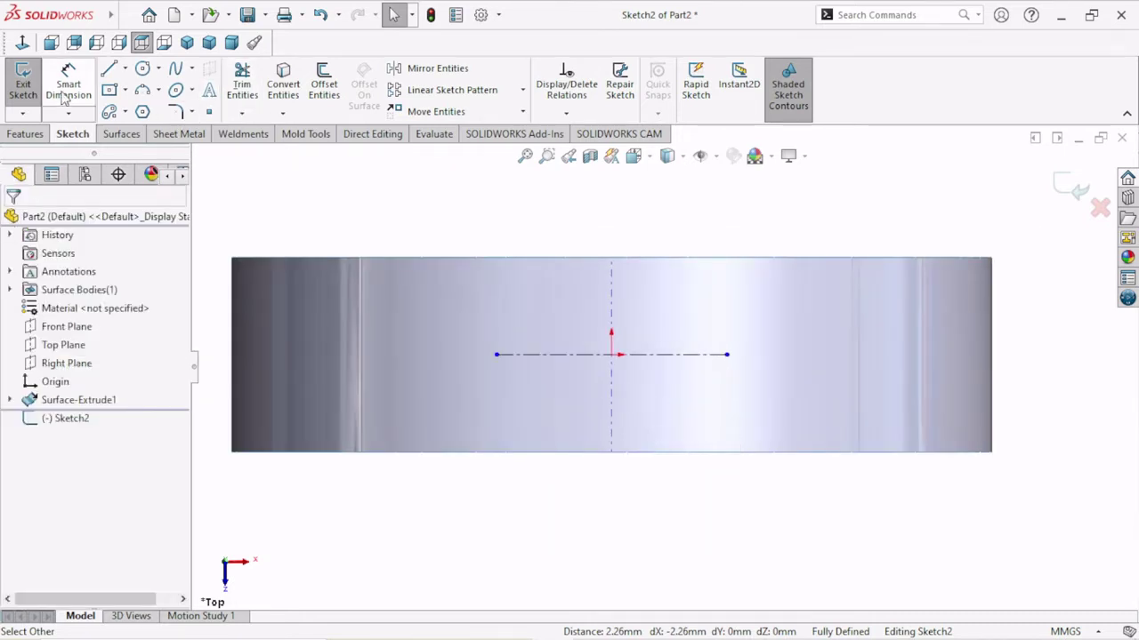
Step: Draw a sloped line from upper left to lower right across the centreline
left_click(108, 71)
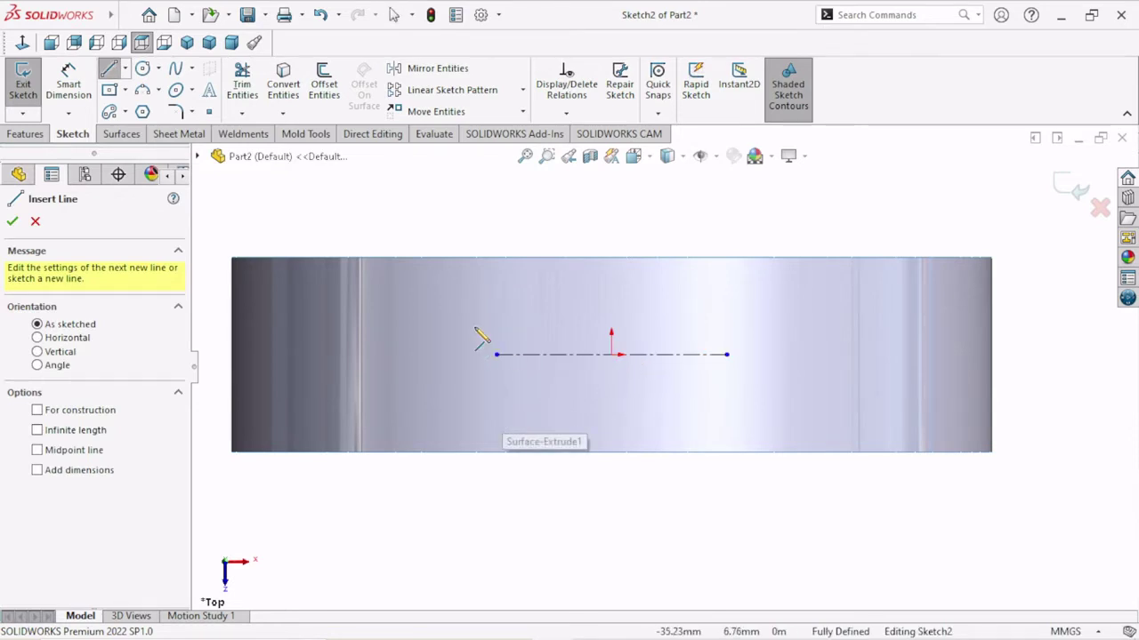
left_click(496, 316)
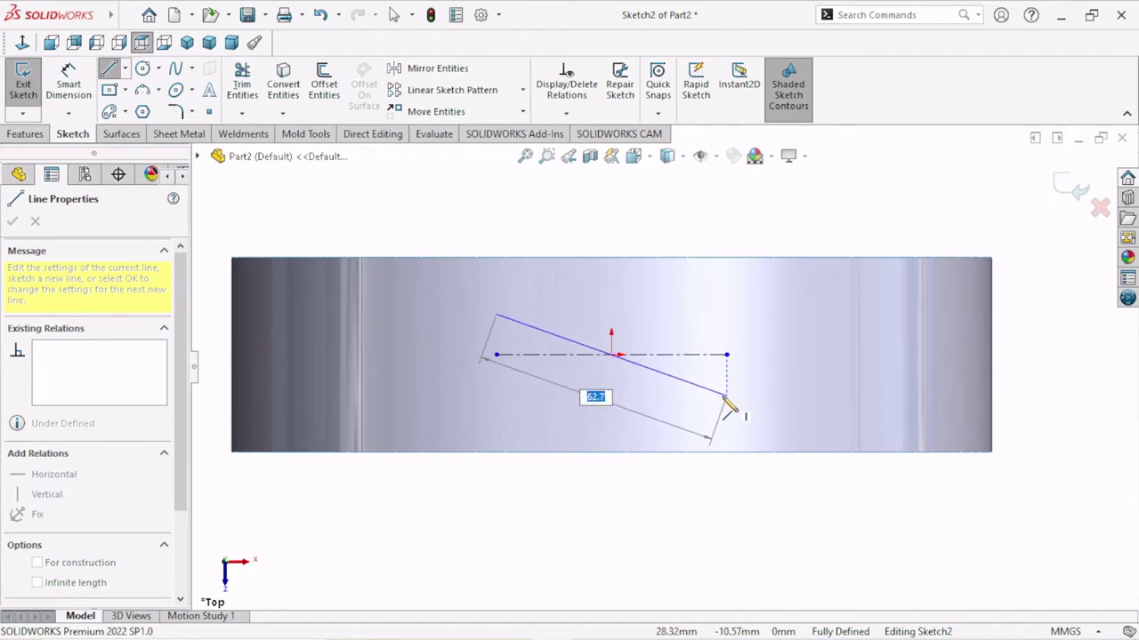
left_click(726, 396)
right_click(673, 295)
left_click(693, 308)
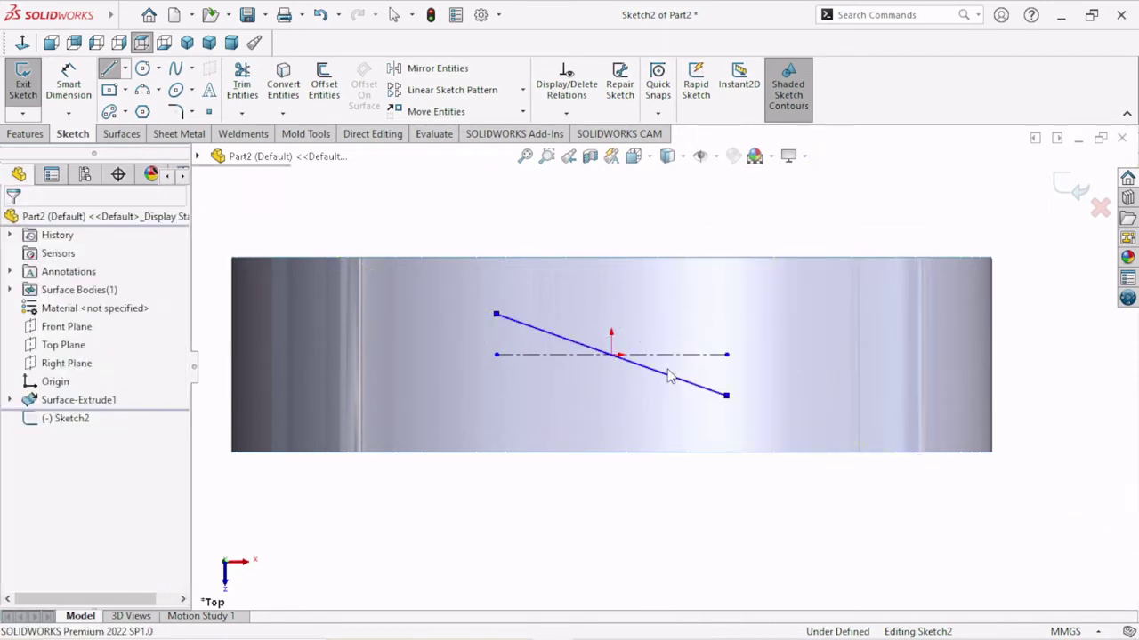
scroll(635, 382, "down", 3)
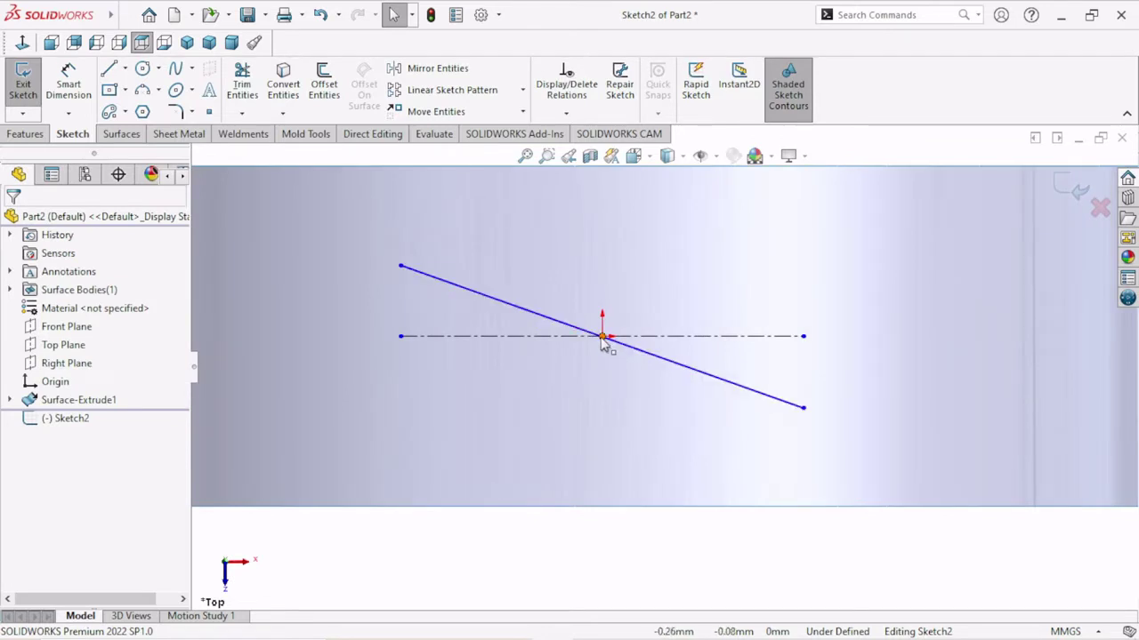
Step: Make the sloped line's midpoint coincident with the origin
left_click(603, 338)
scroll(627, 347, "down", 3)
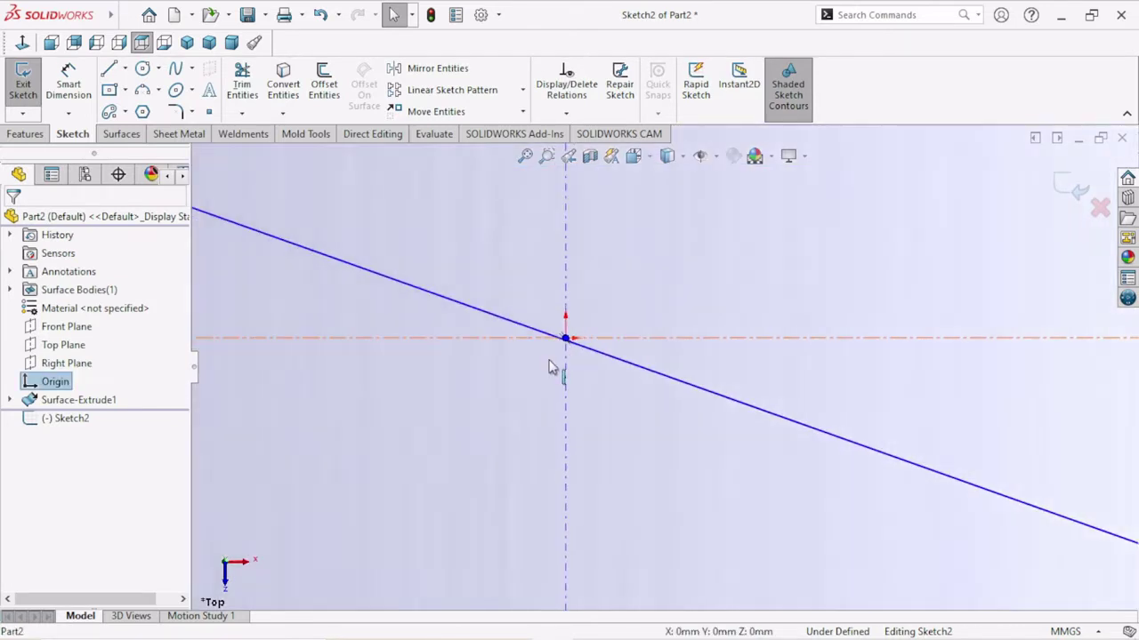
scroll(578, 313, "down", 1)
scroll(681, 314, "down", 1)
scroll(691, 310, "down", 1)
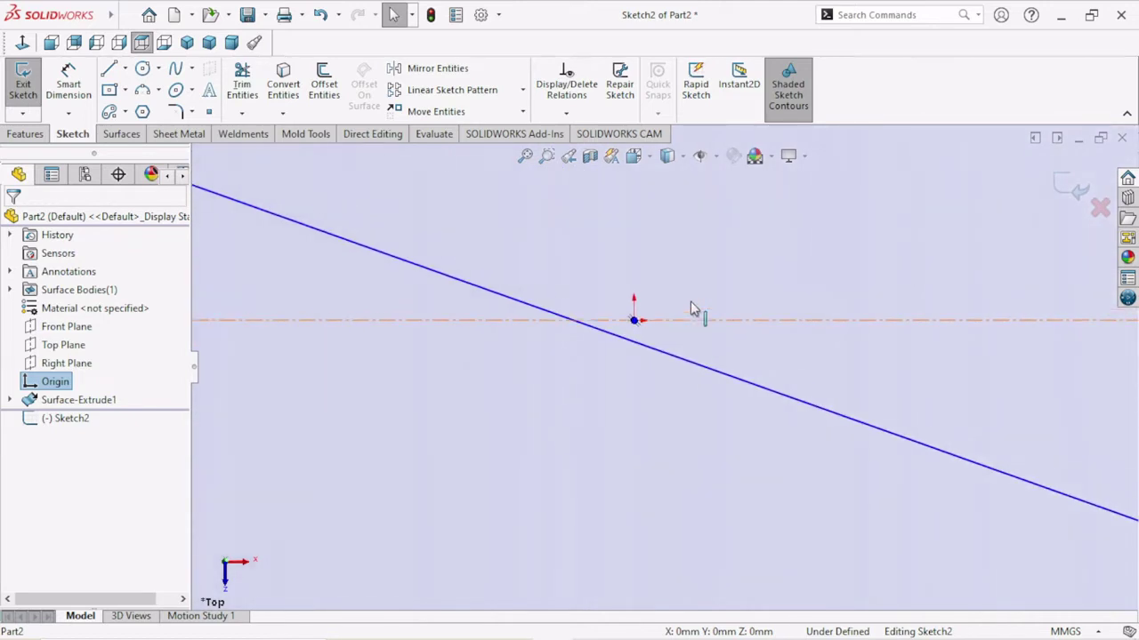
left_click(633, 343, "ctrl")
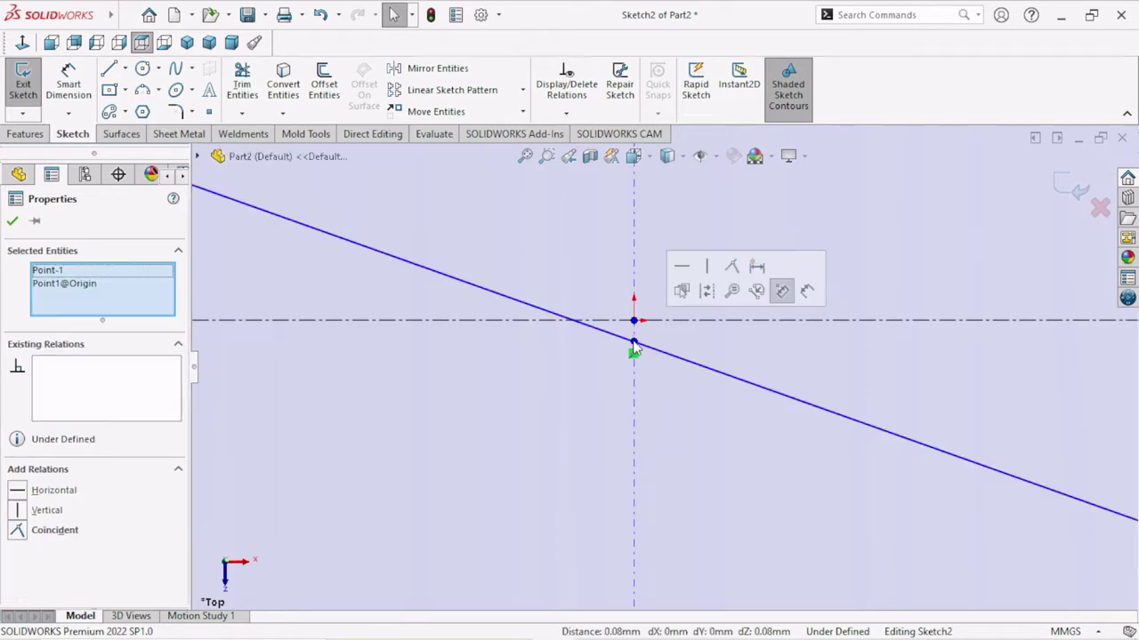
left_click(732, 268)
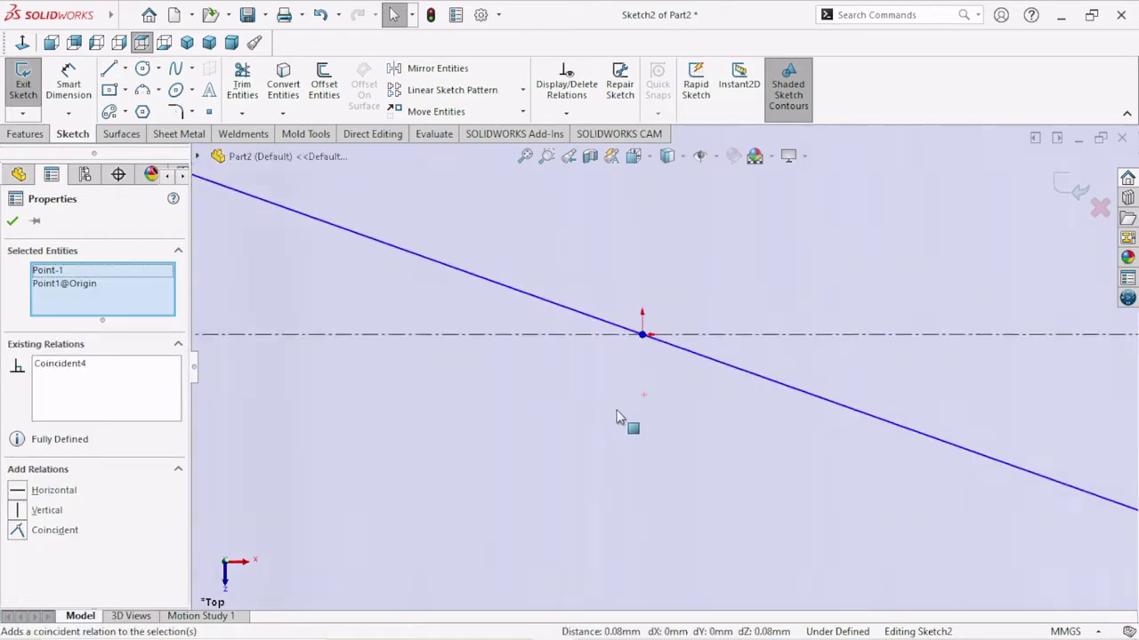
scroll(623, 419, "up", 3)
scroll(623, 412, "up", 2)
scroll(825, 415, "down", 1)
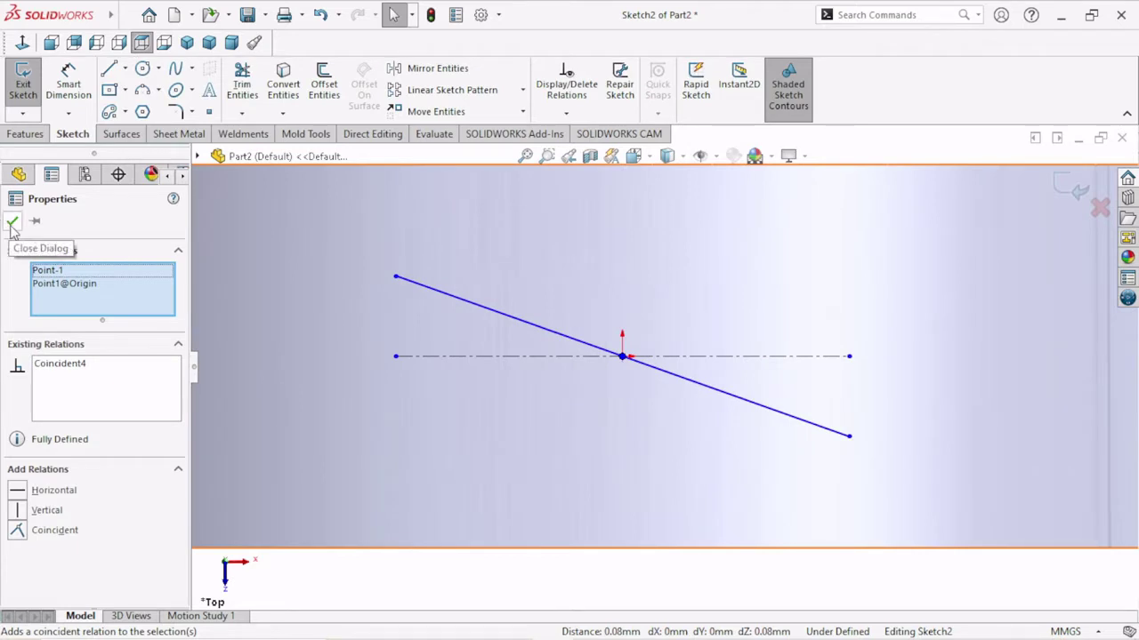
left_click(12, 224)
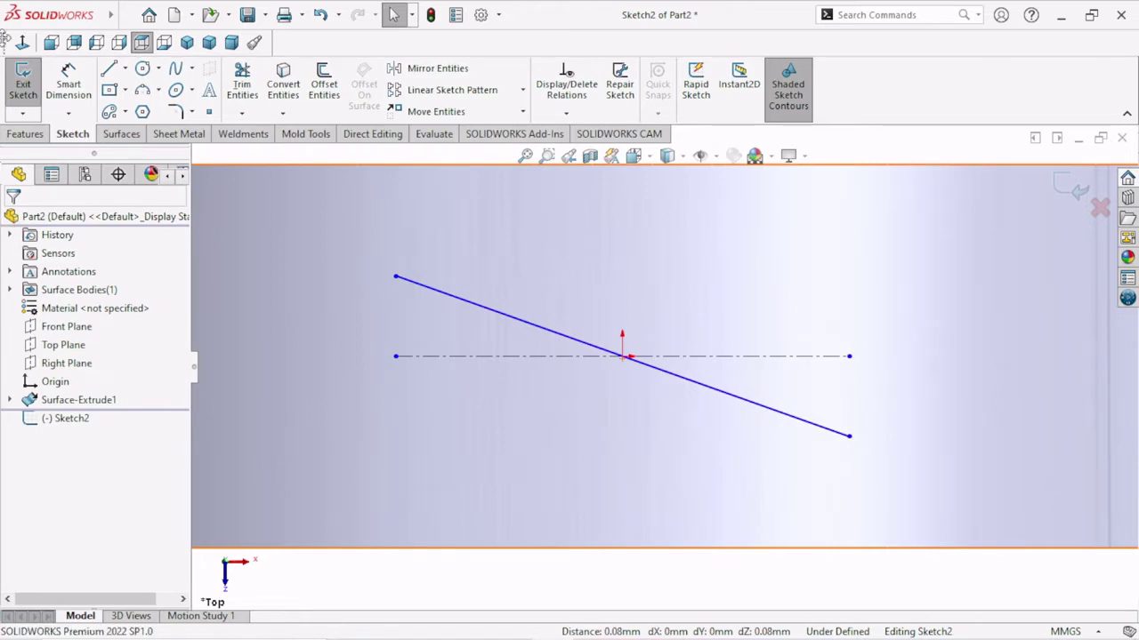
Step: Give the sloped line a 65 mm length dimension
left_click(69, 84)
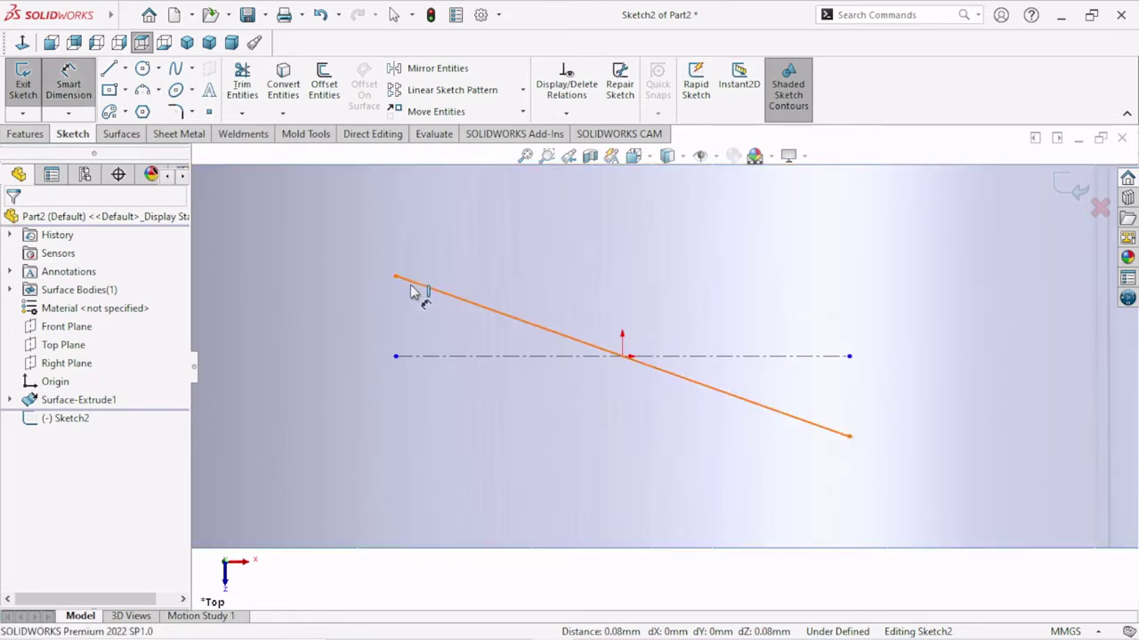
left_click(490, 311)
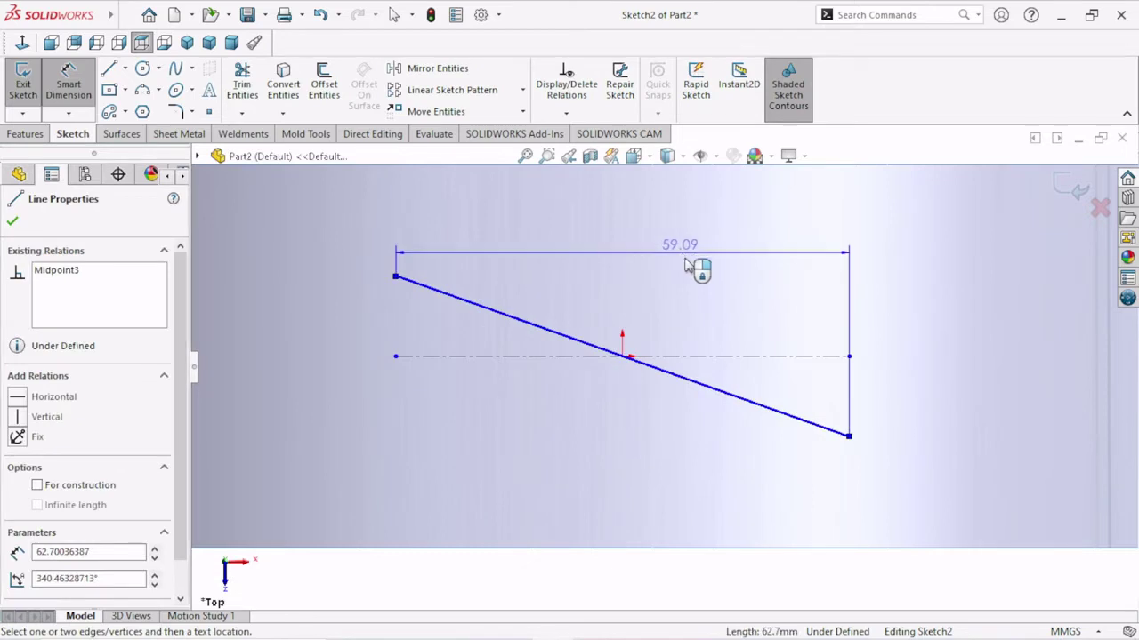
left_click(731, 302)
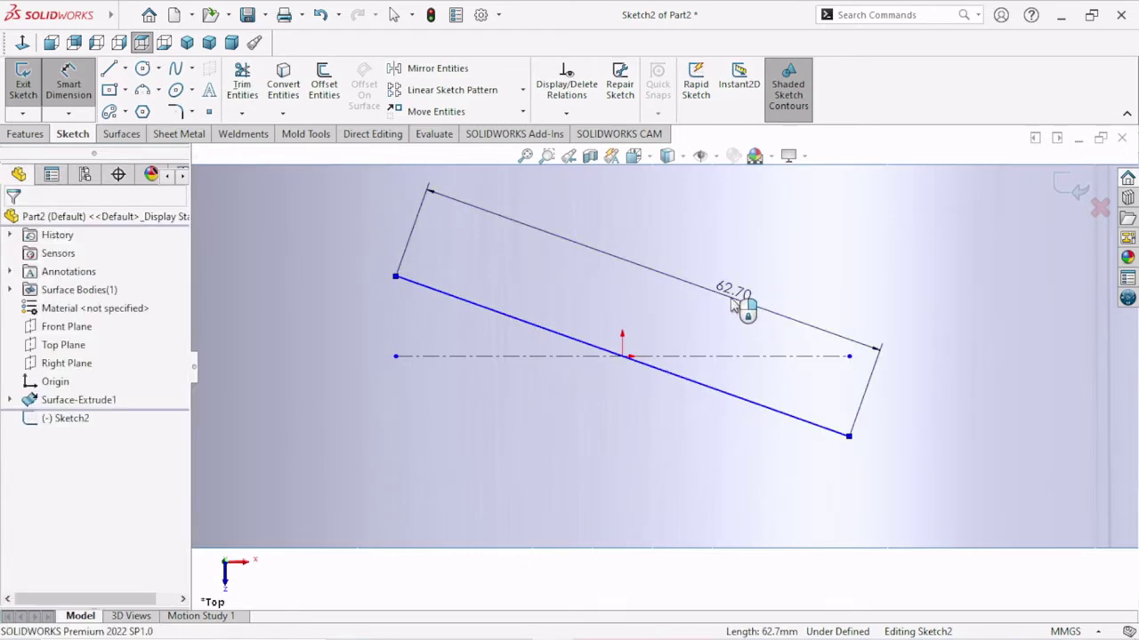
type("67")
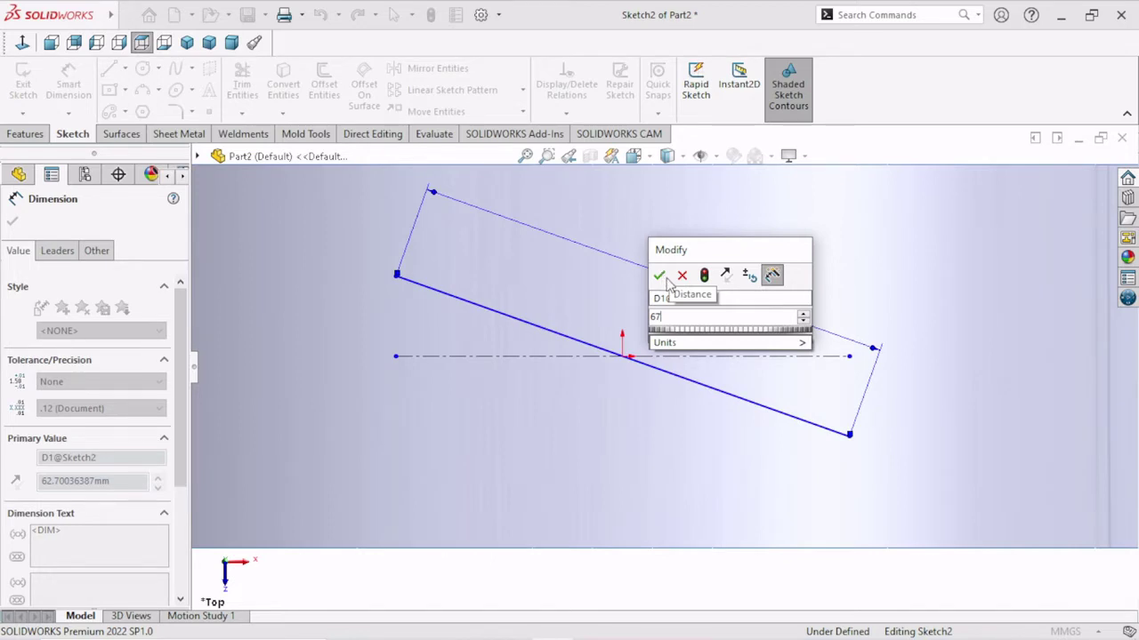
key("BackSpace")
type("5")
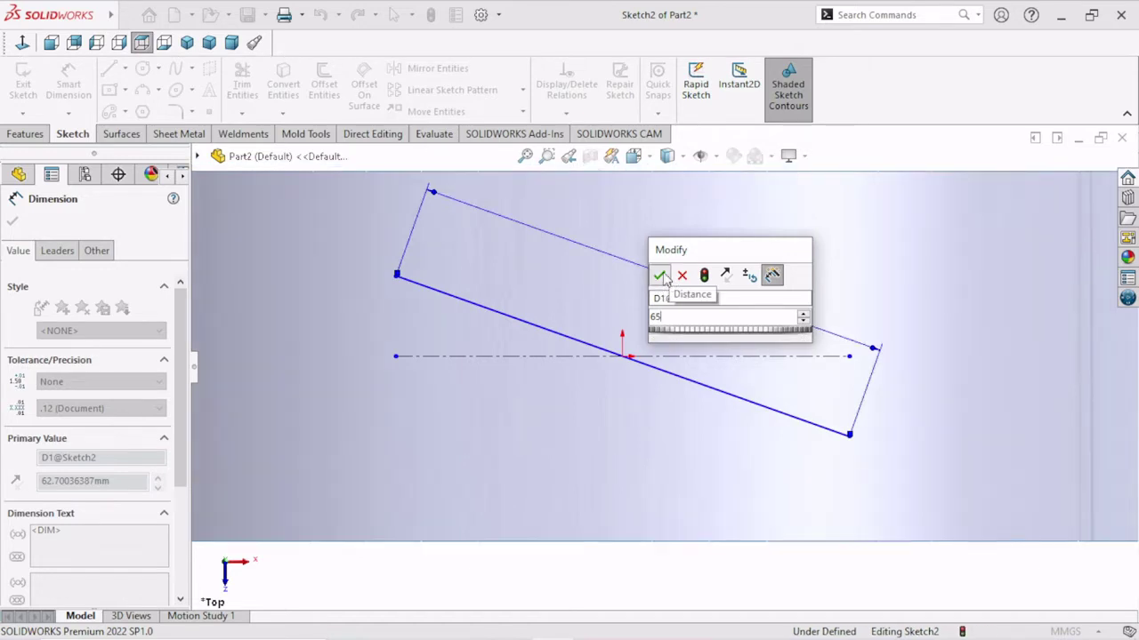
left_click(660, 276)
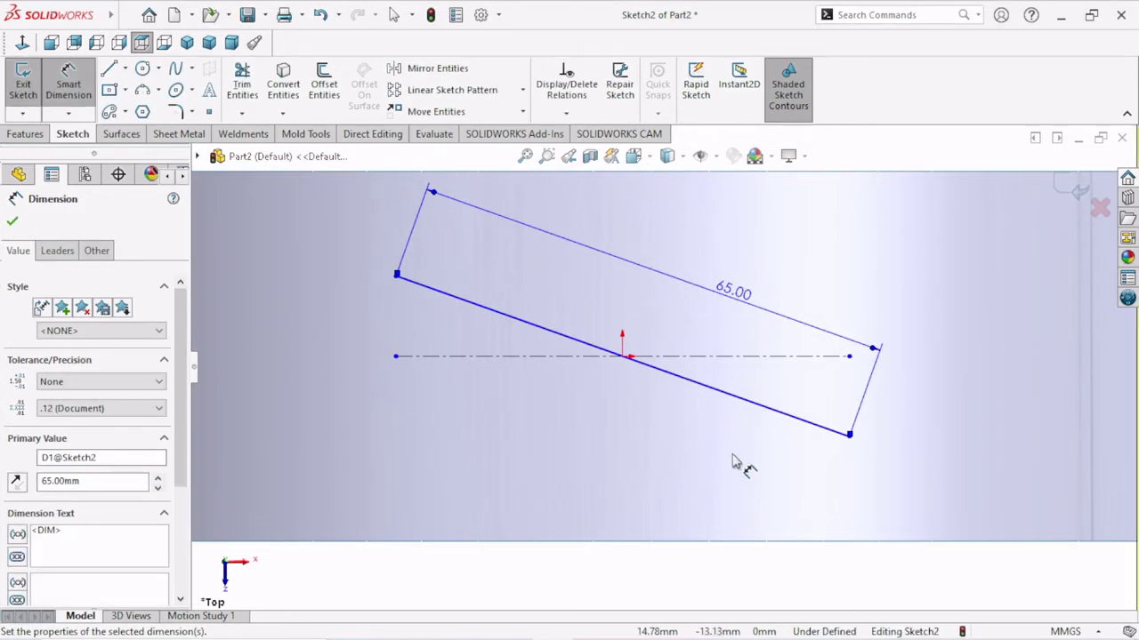
left_click(803, 357)
Step: Add a 30° angle dimension between the sloped line and the centreline
left_click(783, 414)
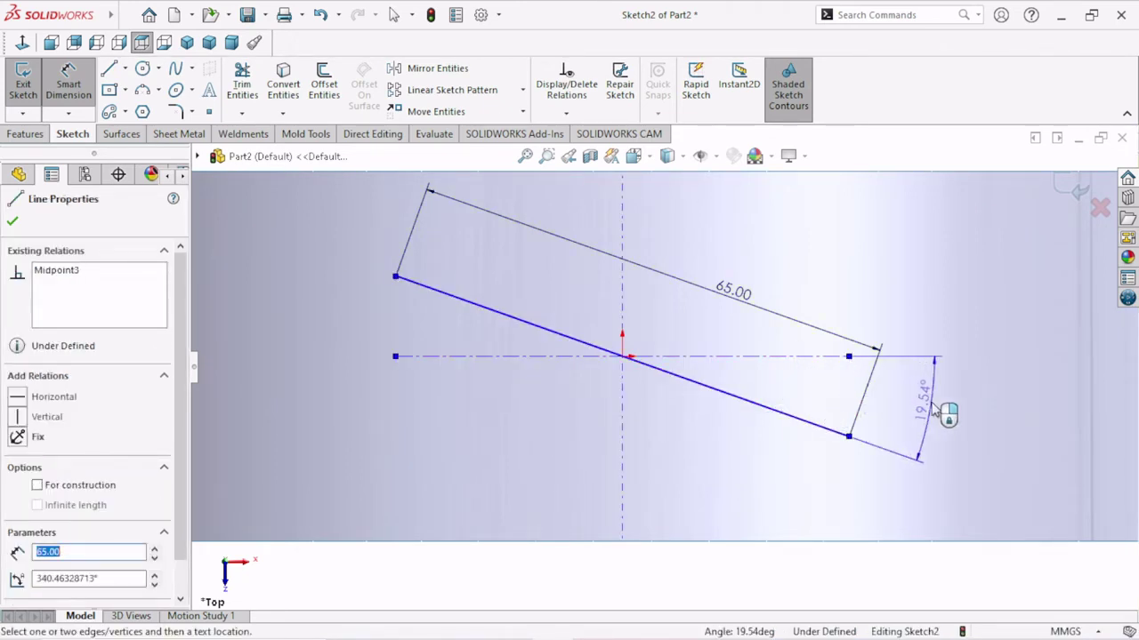
left_click(943, 413)
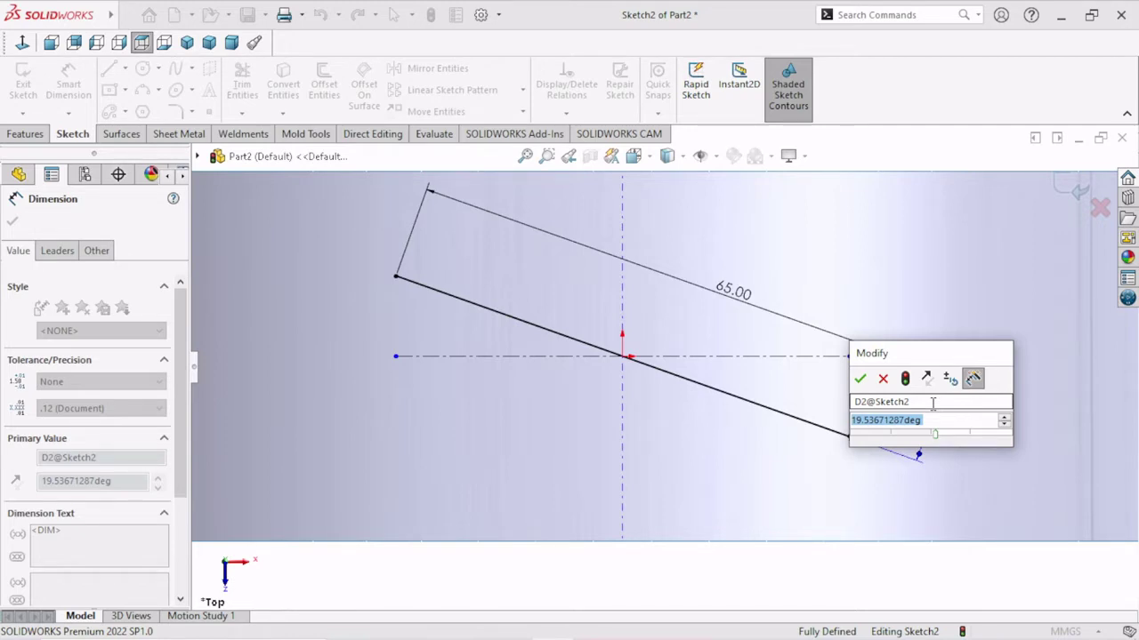
type("30")
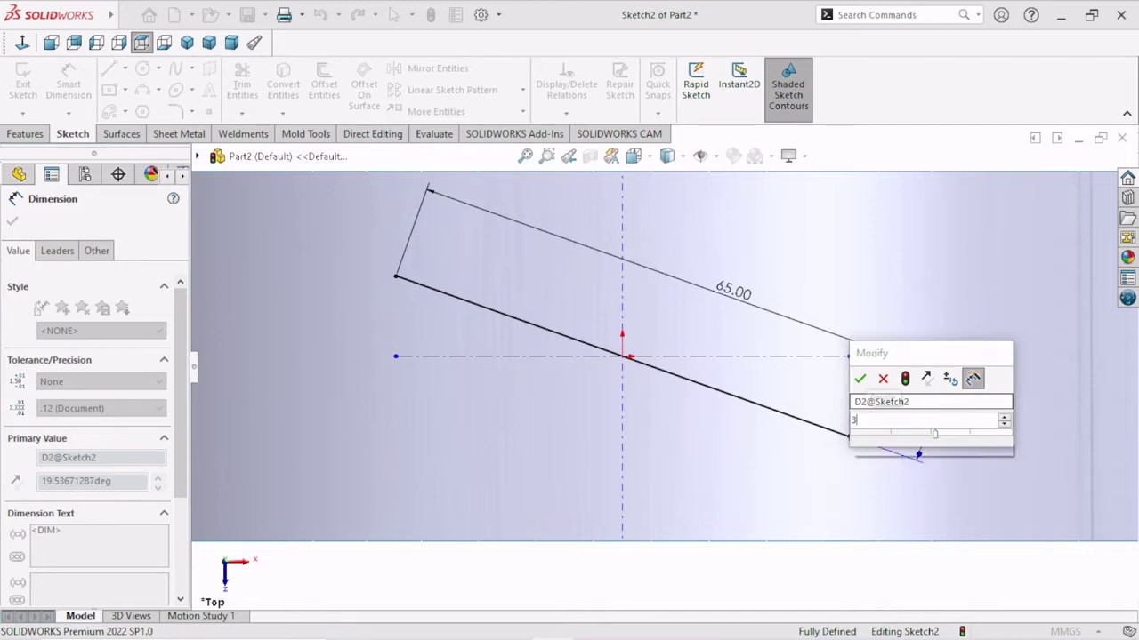
key("Return")
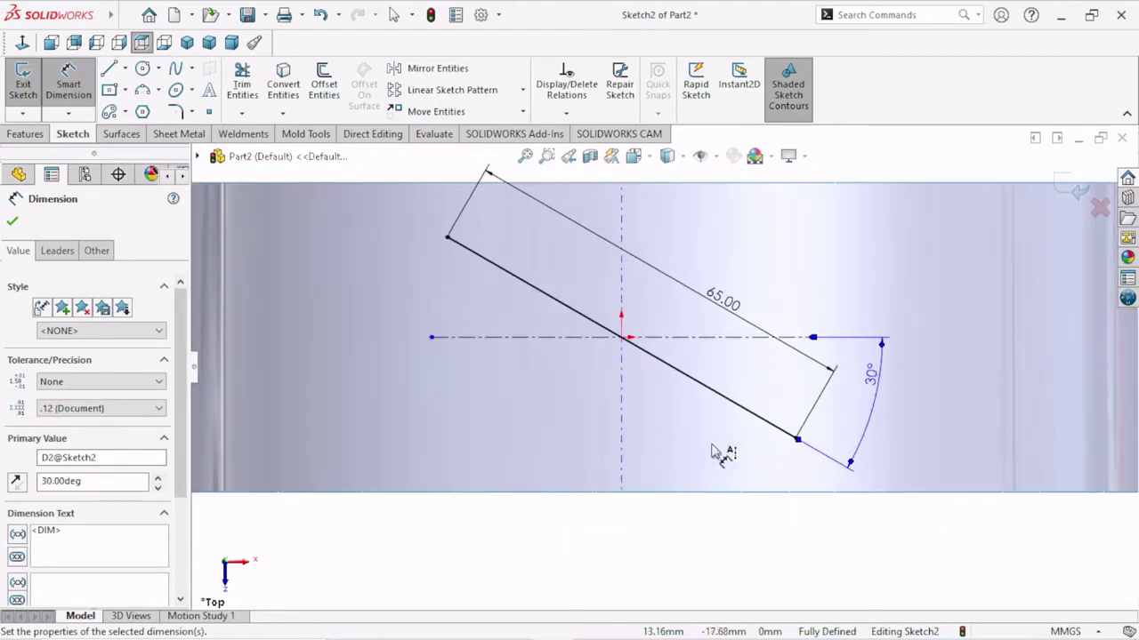
Step: Change the angle dimension from 30° to 45°
double_click(870, 377)
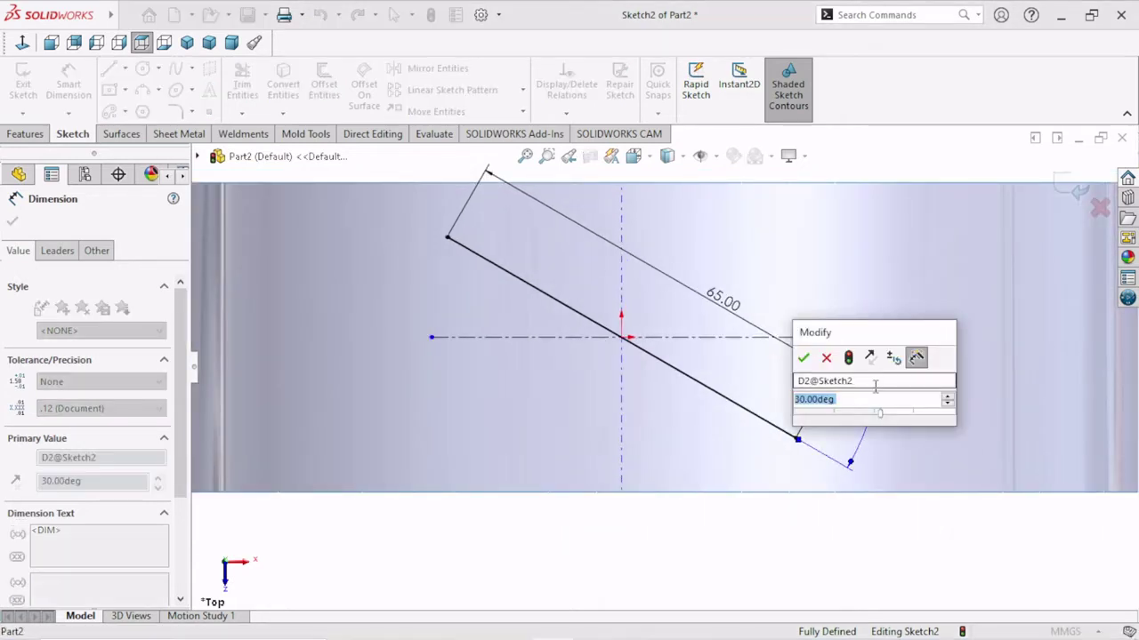
type("45")
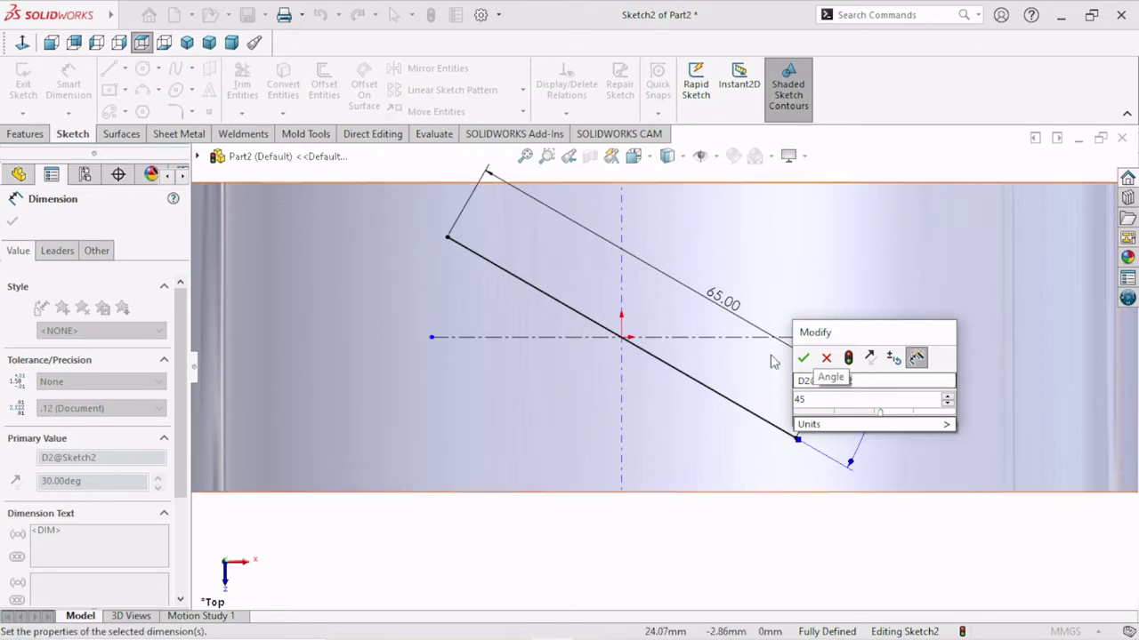
left_click(804, 359)
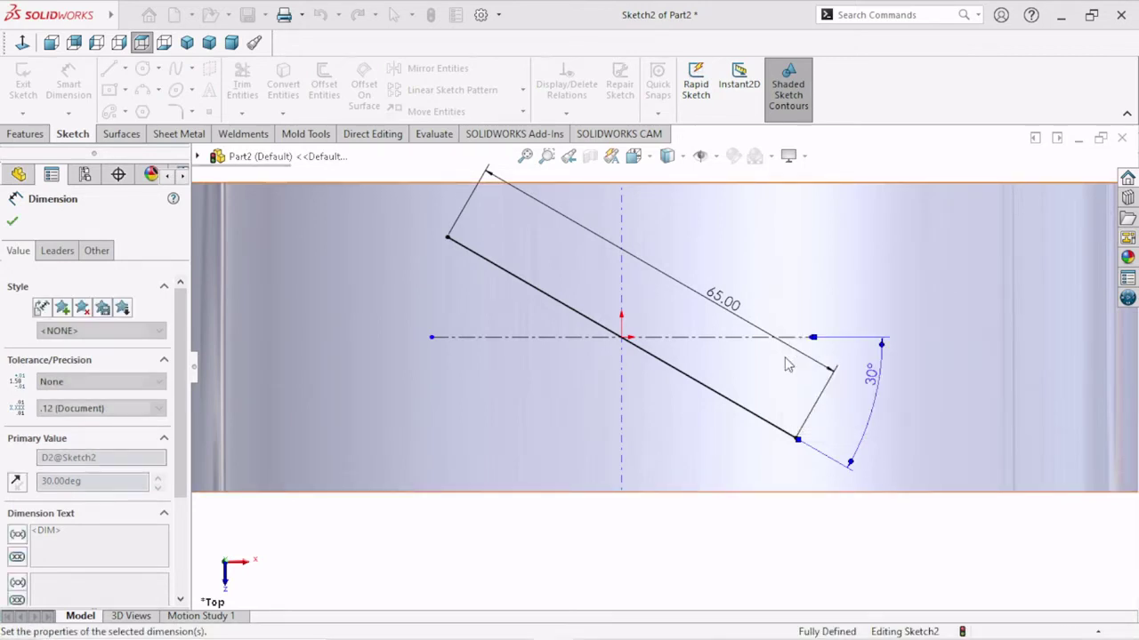
scroll(805, 455, "up", 2)
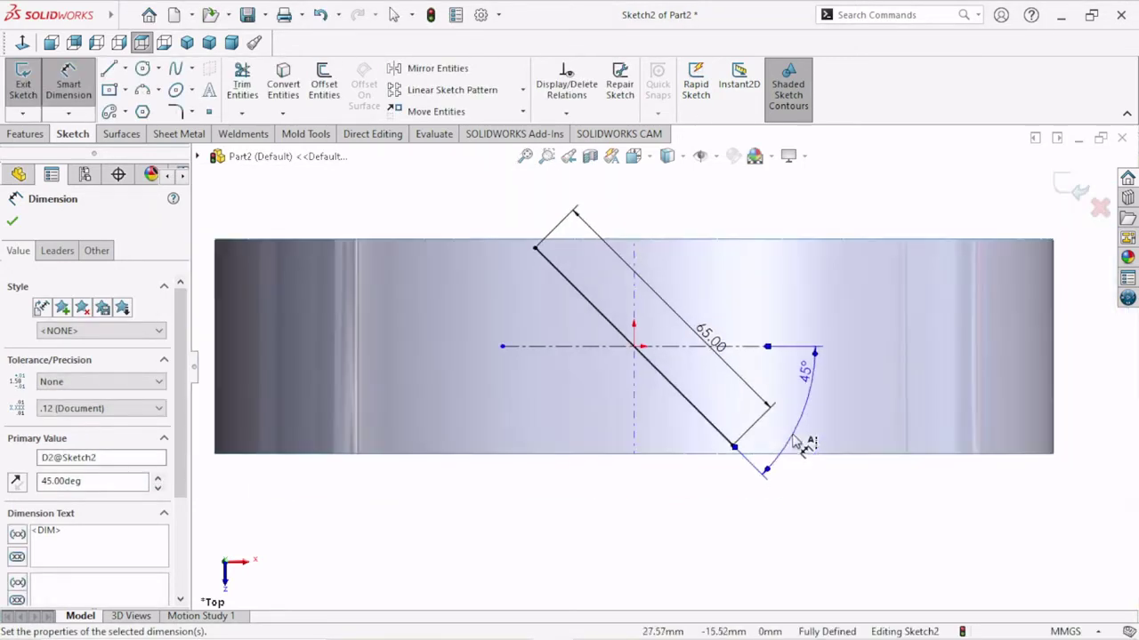
scroll(803, 450, "down", 2)
scroll(721, 418, "up", 2)
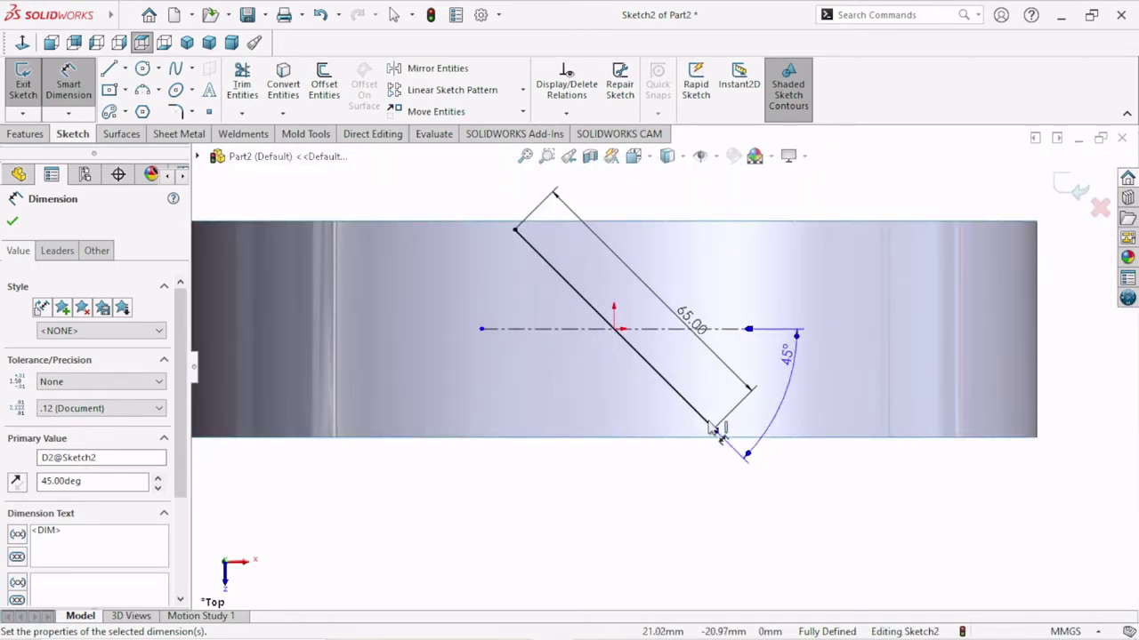
scroll(660, 378, "down", 1)
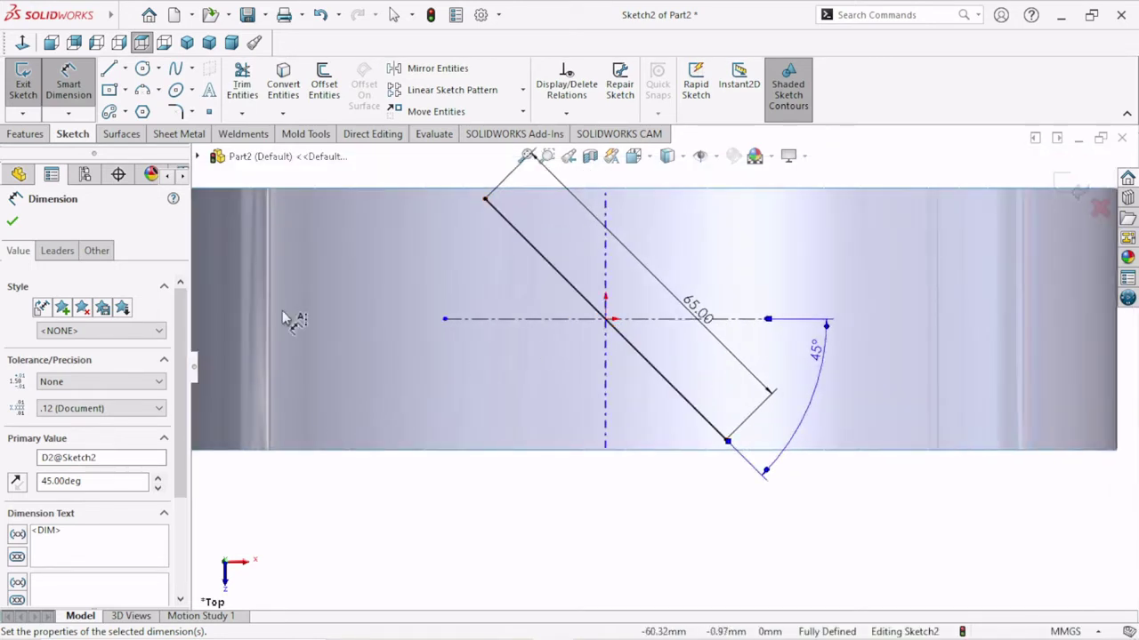
left_click(12, 223)
scroll(569, 381, "up", 1)
scroll(579, 380, "up", 1)
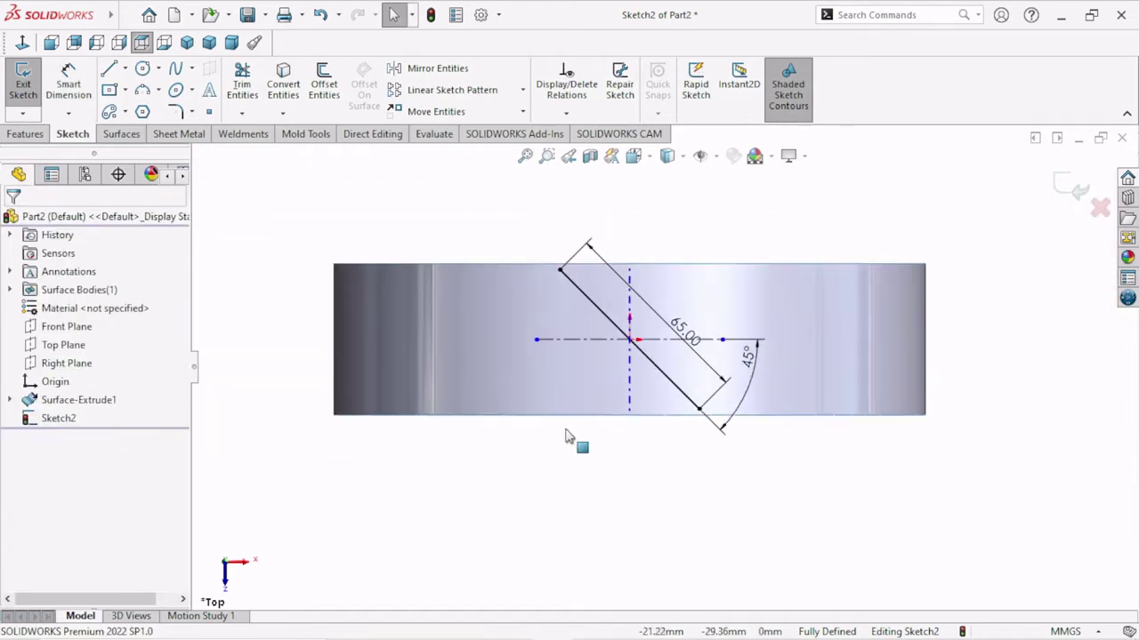
Step: Orbit to a 3D view of the ring and exit the blade sketch
middle_click_drag(570, 438, 532, 292)
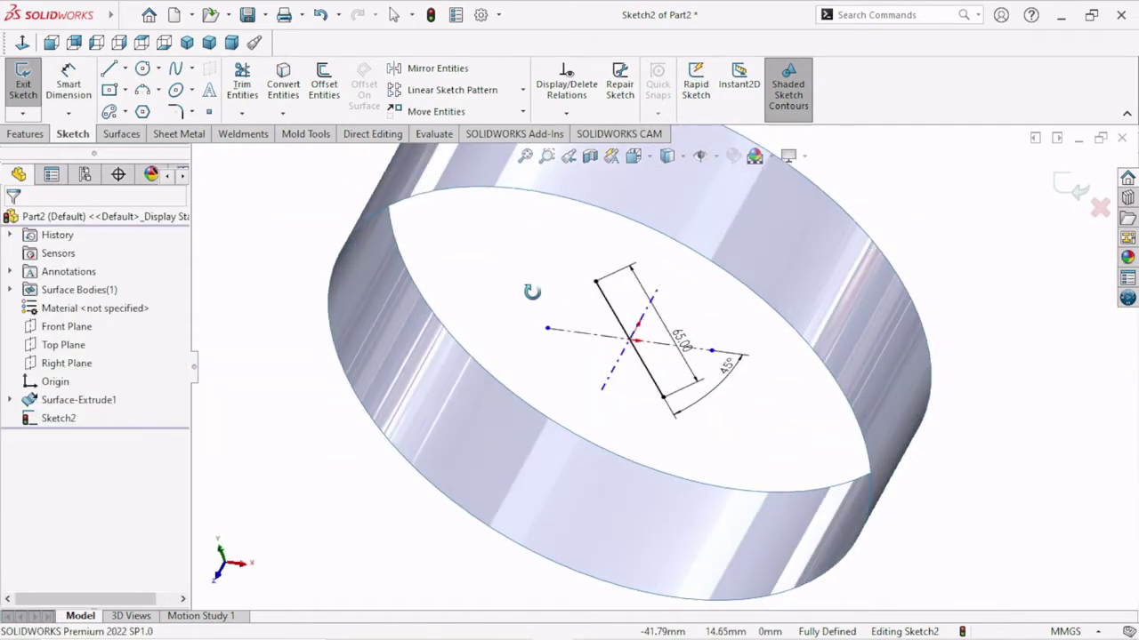
scroll(532, 294, "up", 2)
scroll(526, 307, "up", 2)
scroll(526, 307, "up", 1)
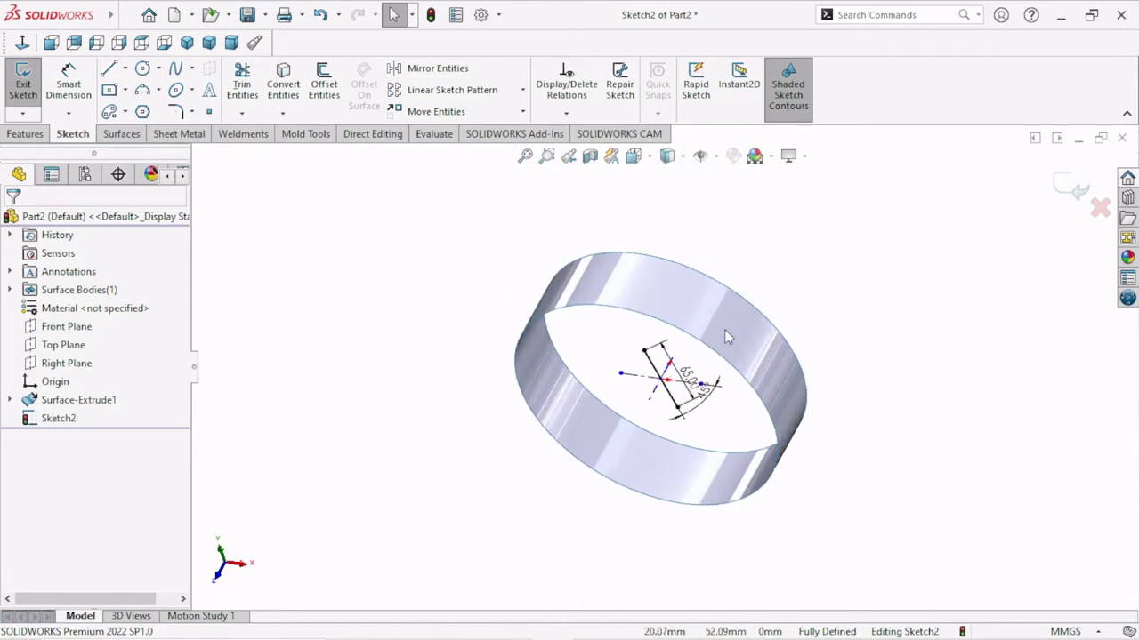
left_click(1072, 188)
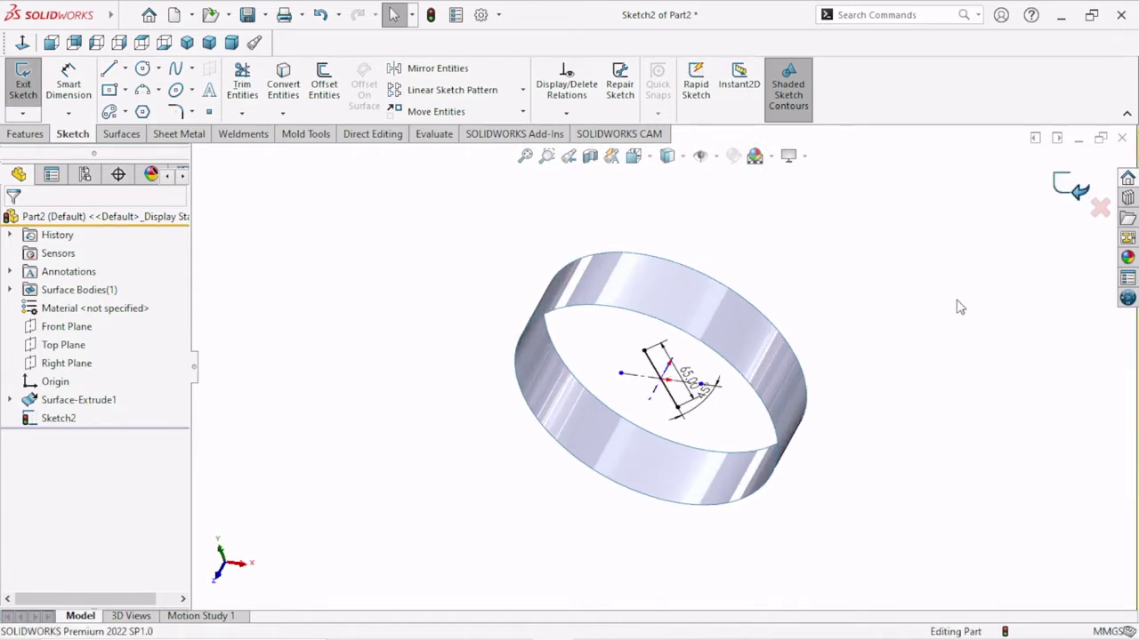
Step: Hide the blade sketch, then undo the hide so it stays visible
mouse_move(863, 347)
middle_mouse_down()
mouse_move(898, 287)
mouse_move(859, 327)
middle_mouse_up()
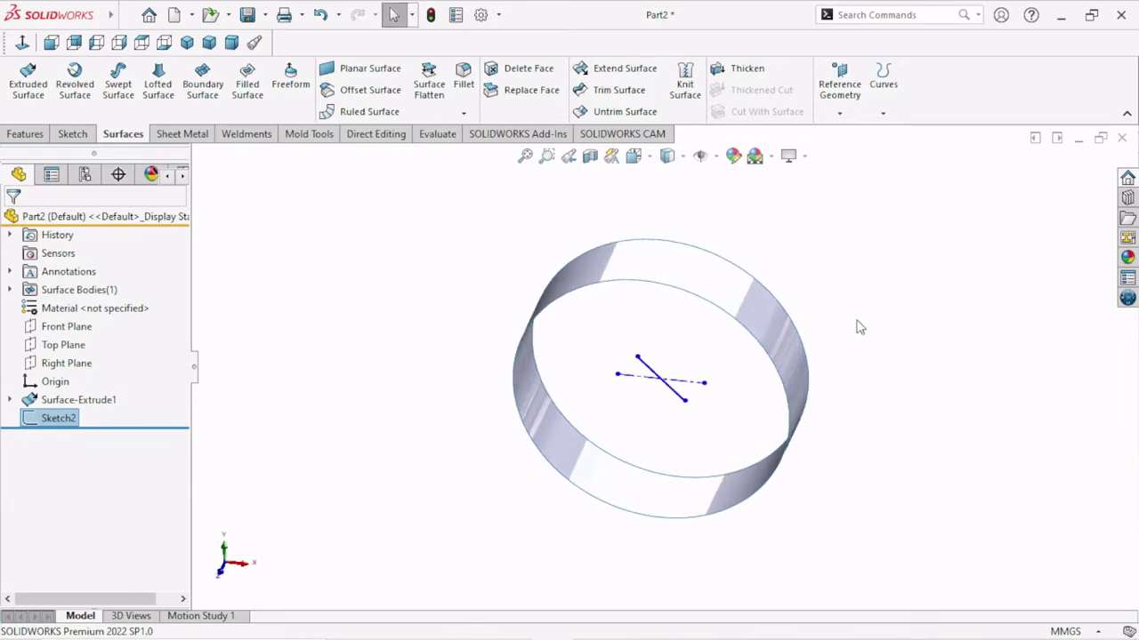
left_click(644, 377)
left_click(712, 331)
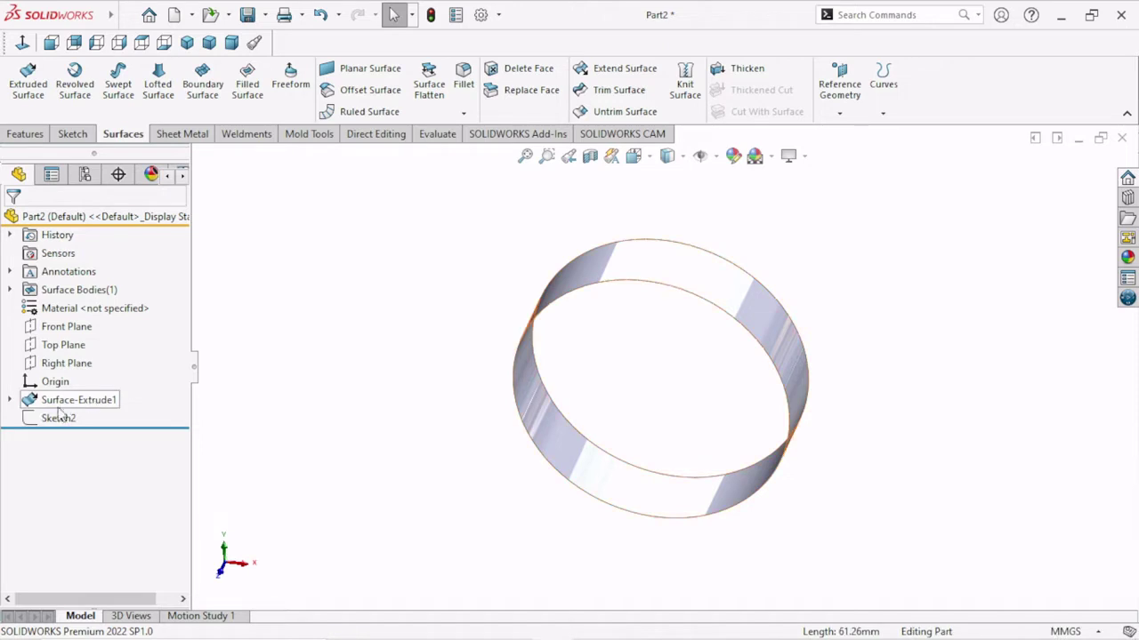
left_click(320, 15)
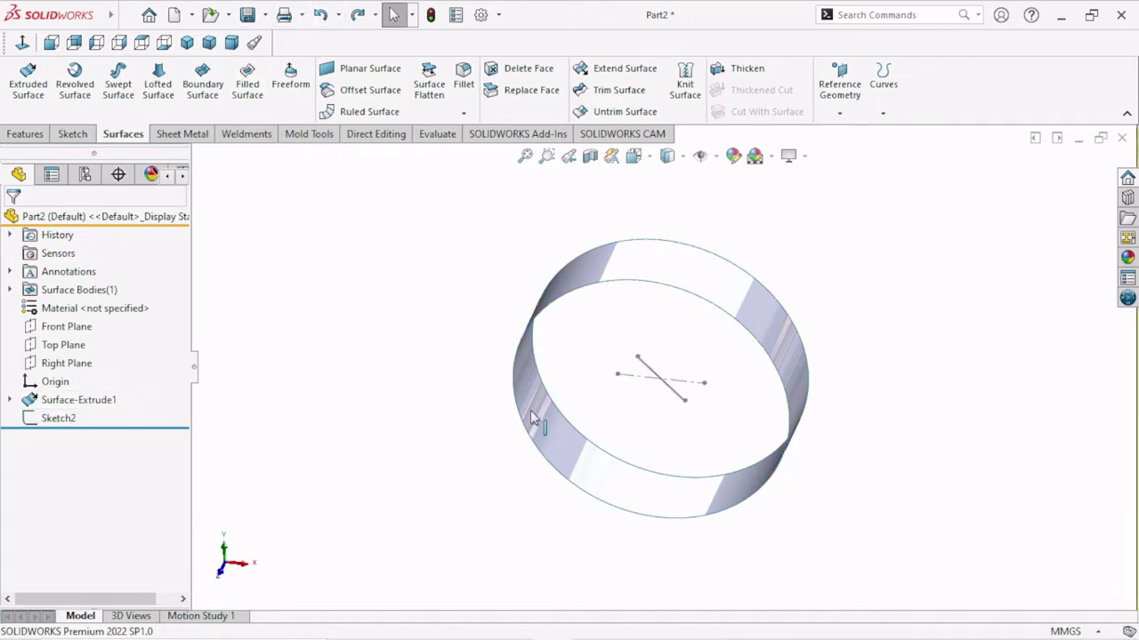
left_click(15, 138)
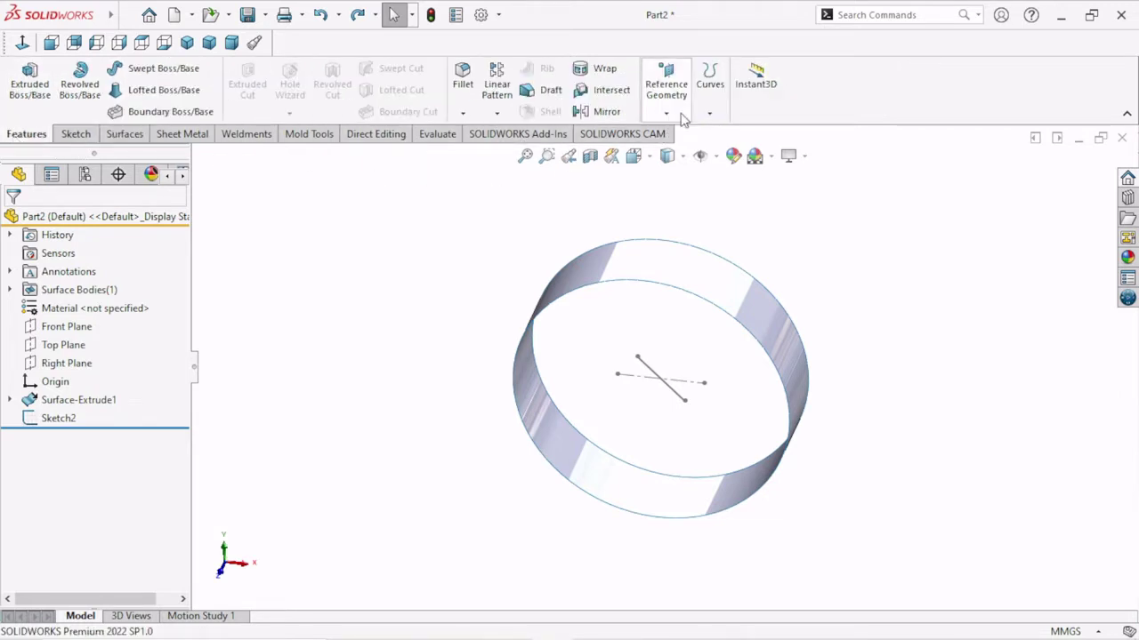
Step: Project Sketch2 onto the ring's cylindrical face with Projected Curve
left_click(713, 117)
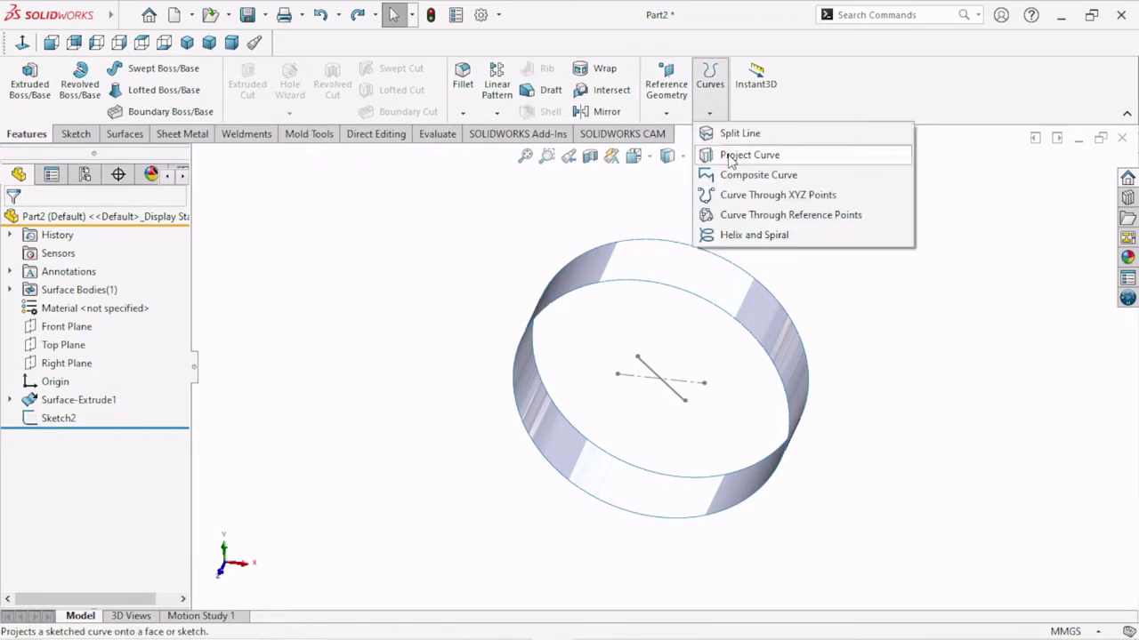
left_click(731, 155)
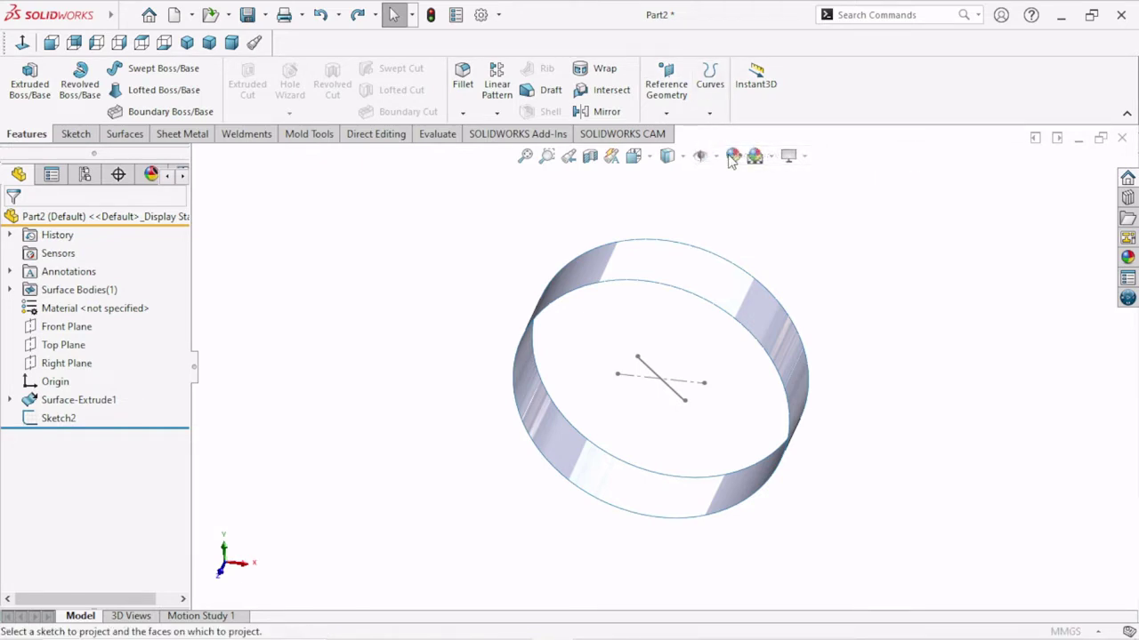
left_click(655, 379)
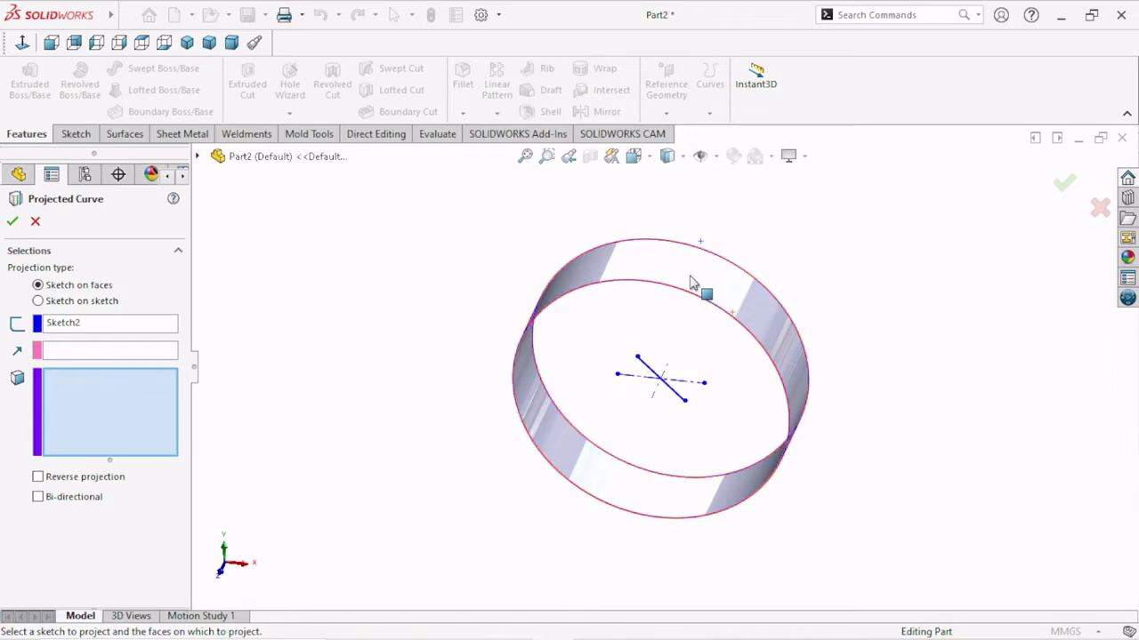
left_click(691, 284)
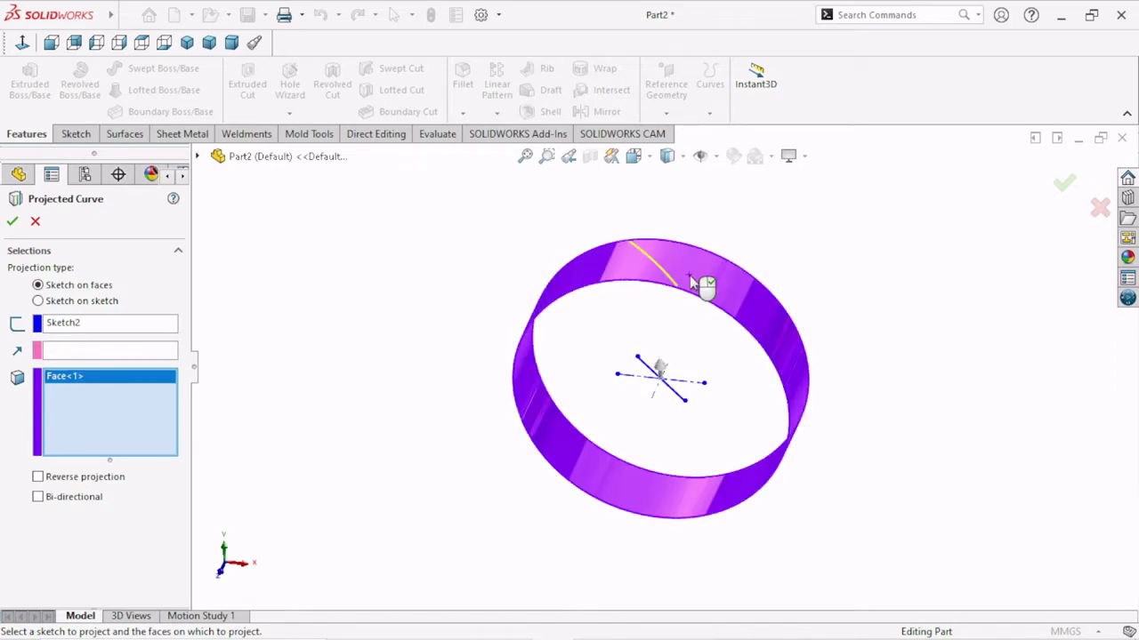
left_click(13, 221)
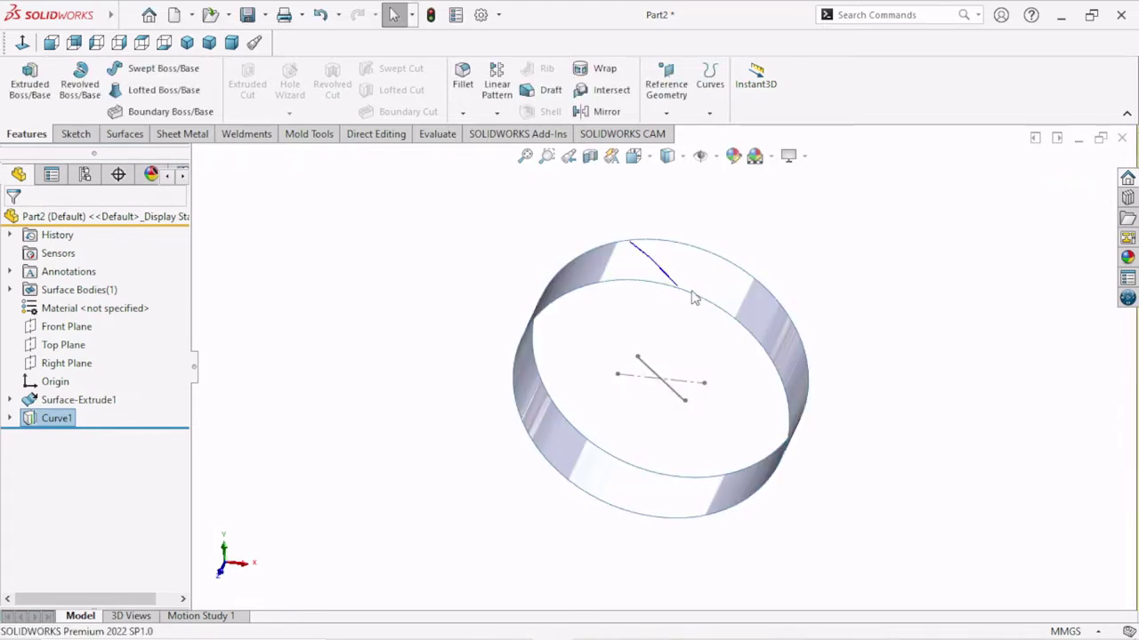
Step: Hide the blade sketch Sketch2 from the feature tree
scroll(682, 287, "down", 1)
scroll(674, 455, "up", 1)
scroll(659, 425, "up", 1)
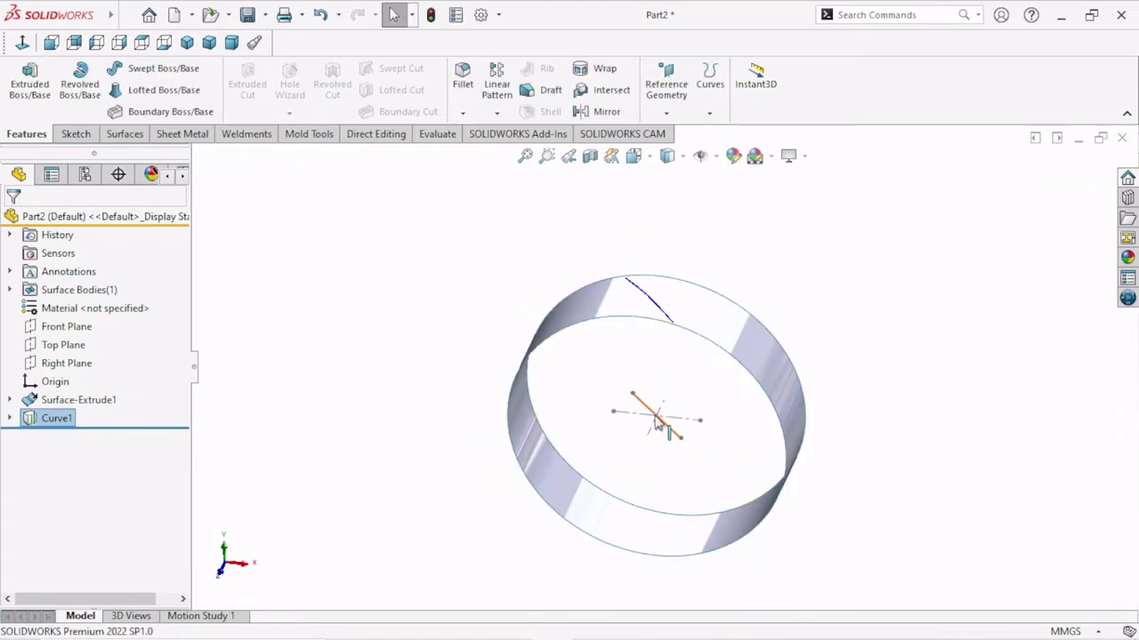
right_click(659, 425)
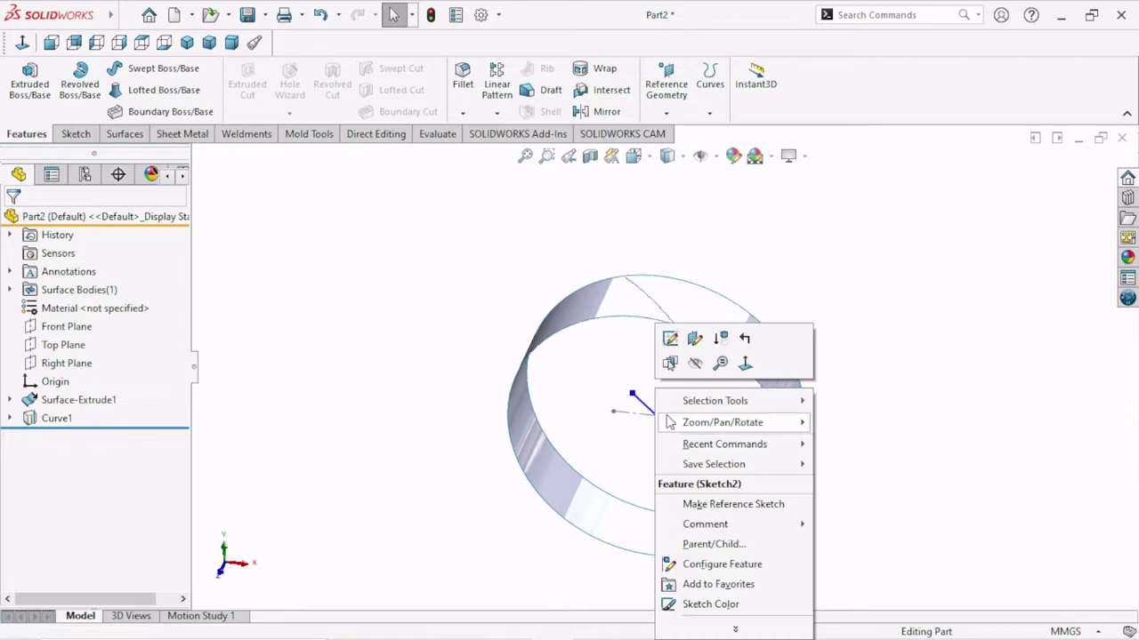
left_click(696, 365)
Step: Orbit and zoom around the ring to inspect Curve1 running diagonally across its band
scroll(650, 332, "down", 2)
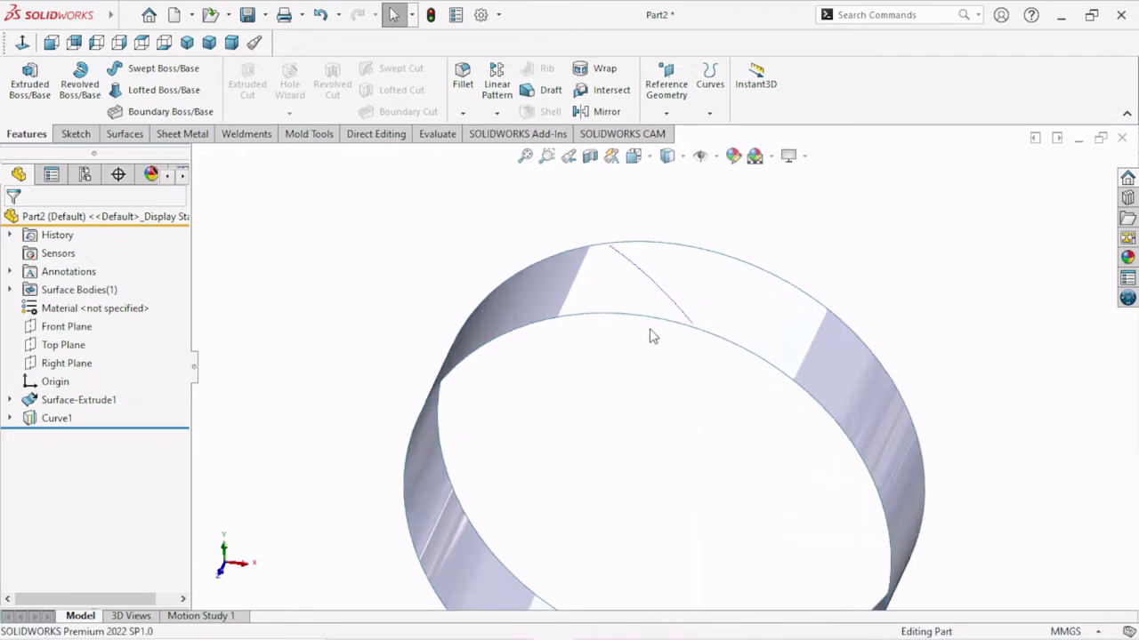
scroll(684, 312, "up", 1)
scroll(654, 352, "down", 2)
scroll(599, 393, "down", 1)
scroll(602, 384, "up", 1)
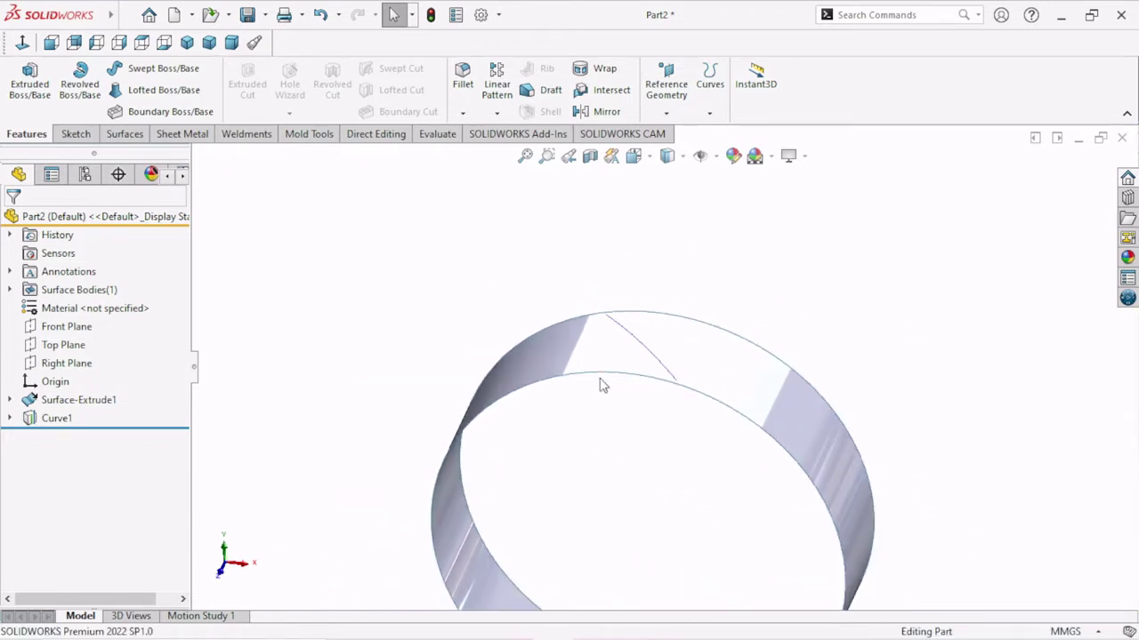
scroll(605, 379, "up", 2)
scroll(658, 354, "down", 1)
mouse_move(673, 345)
middle_mouse_down()
mouse_move(628, 399)
mouse_move(656, 379)
mouse_move(685, 465)
middle_mouse_up()
scroll(644, 424, "up", 2)
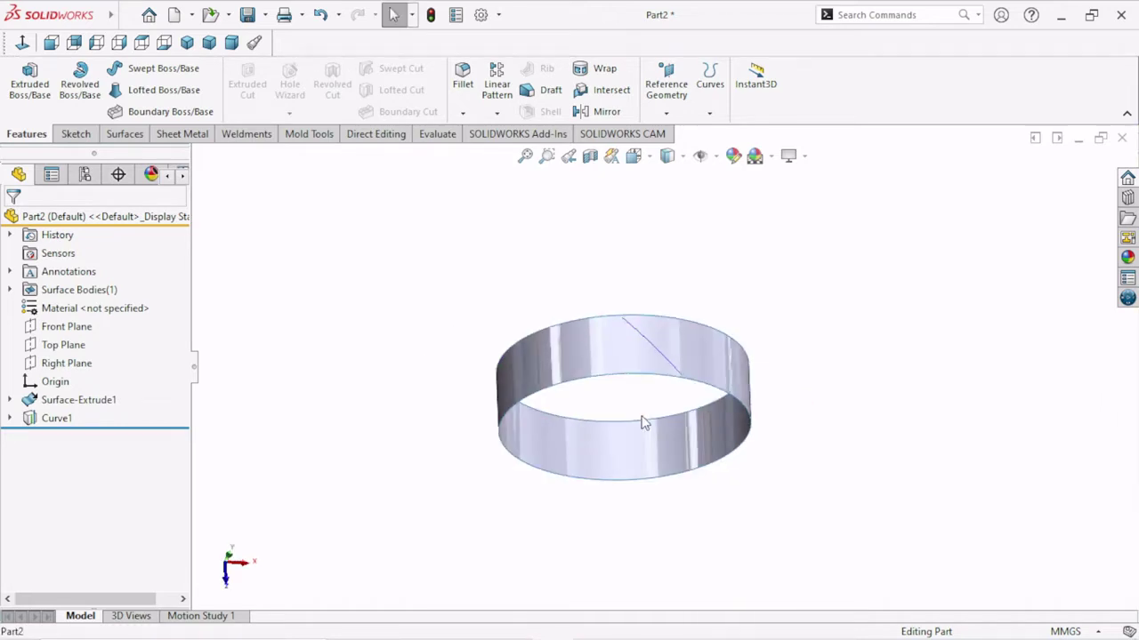
scroll(624, 431, "down", 1)
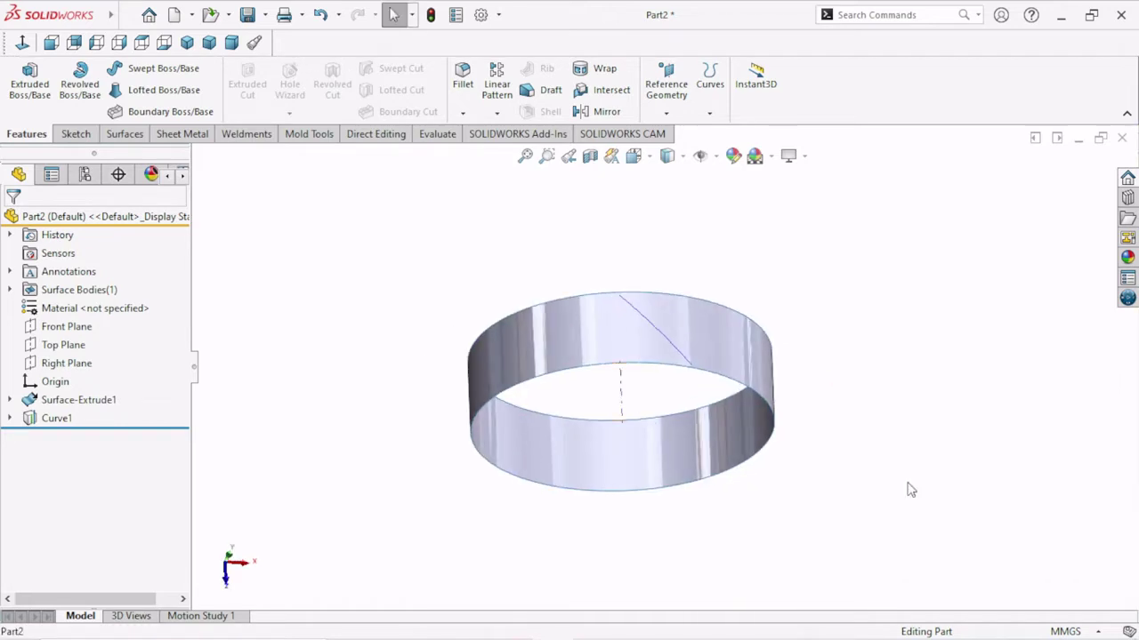
key("z")
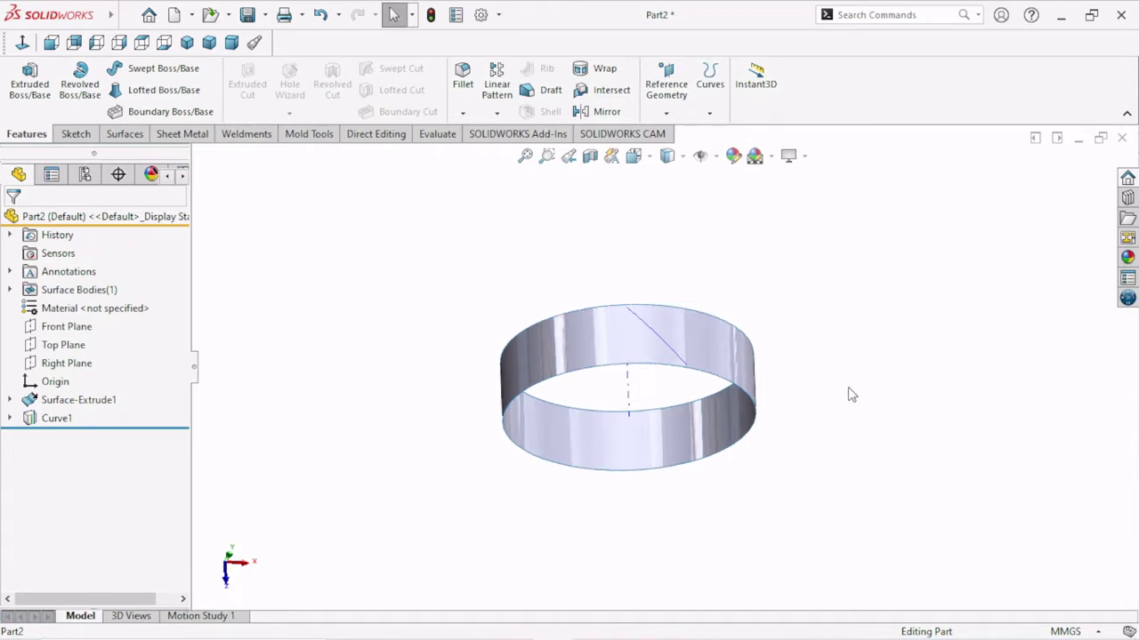
key("z")
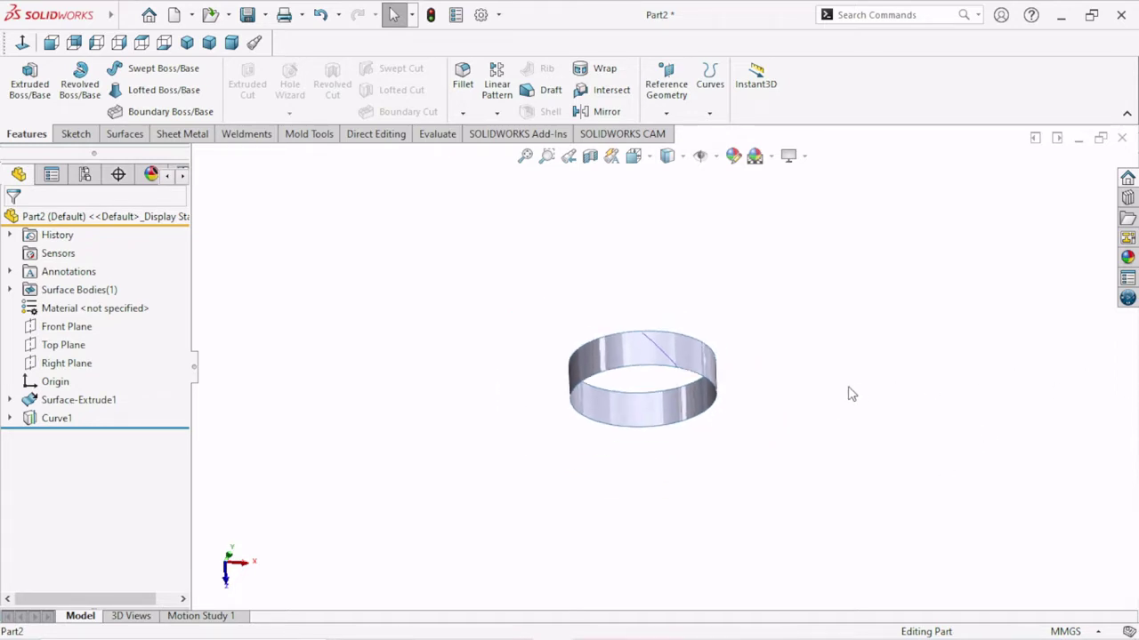
middle_click_drag(697, 480, 649, 326)
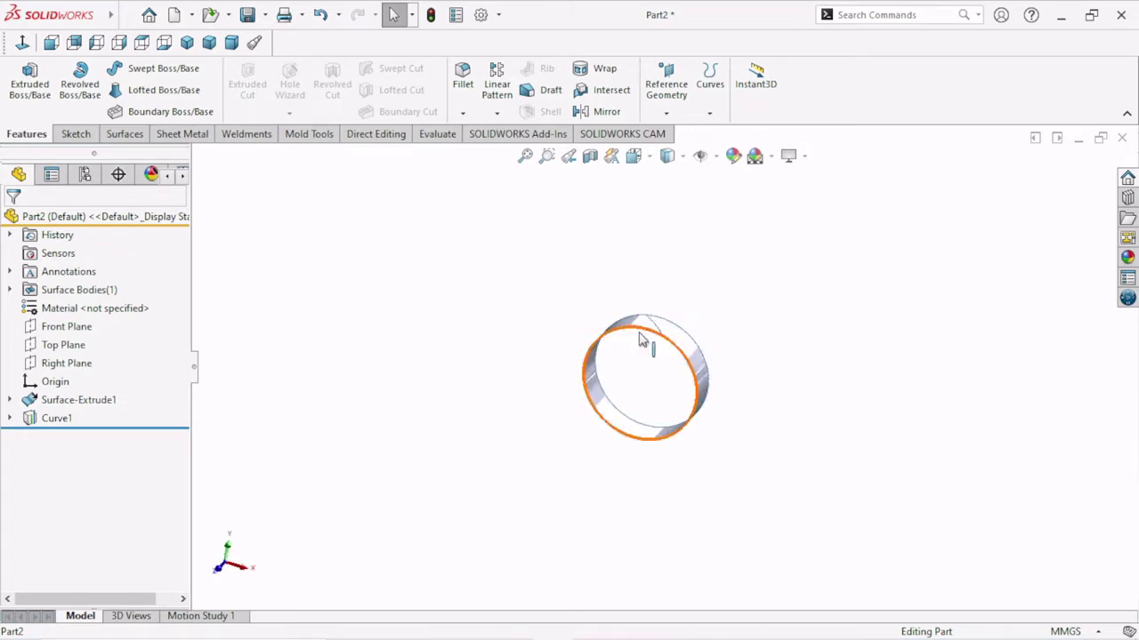
scroll(596, 365, "down", 2)
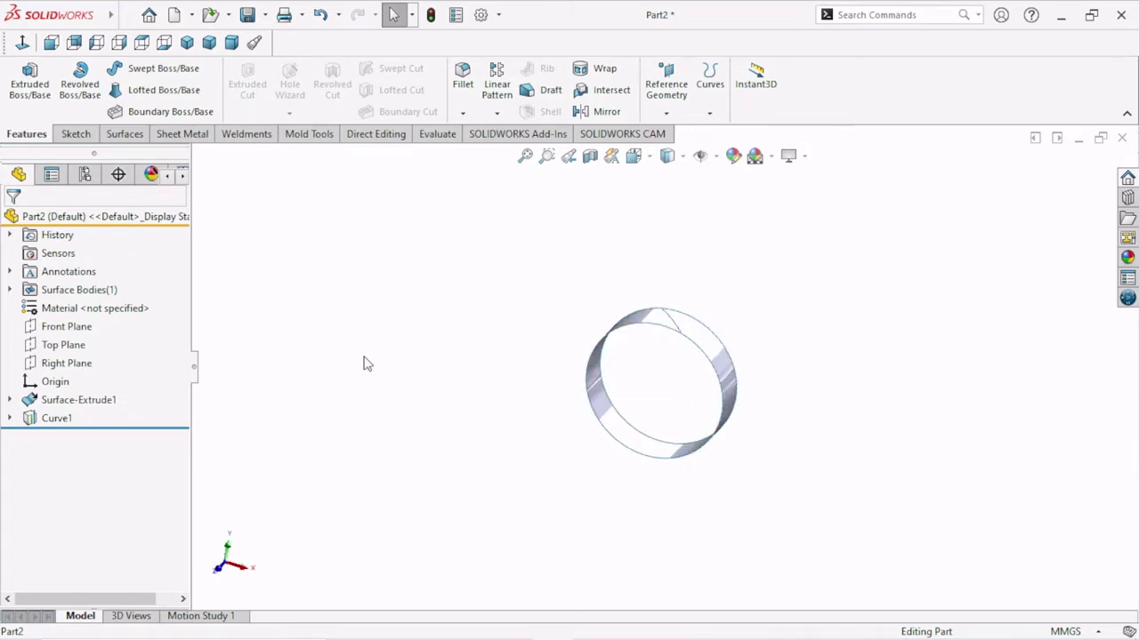
middle_click_drag(365, 363, 720, 371)
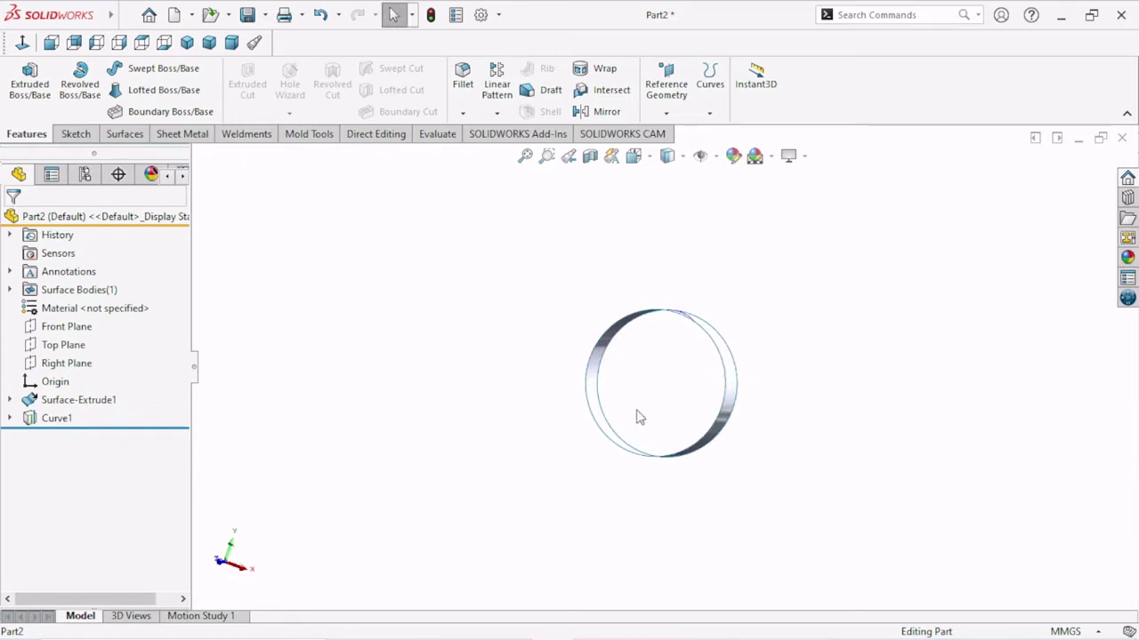
Step: Start Sketch3 on the Front Plane, viewed head-on
left_click(72, 325)
left_click(80, 301)
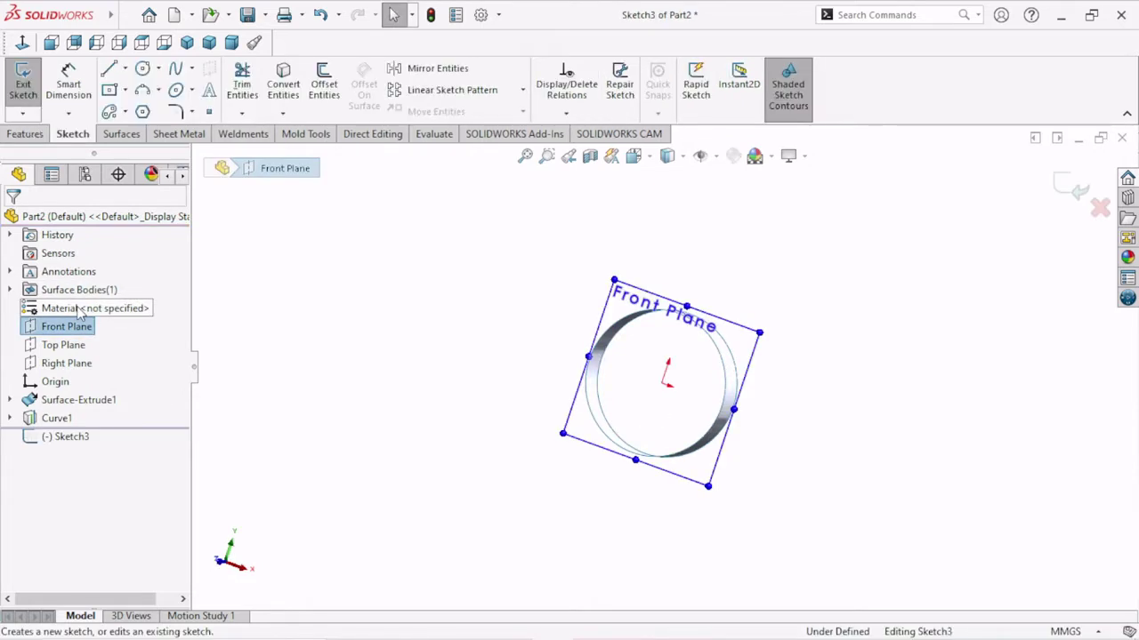
left_click(22, 42)
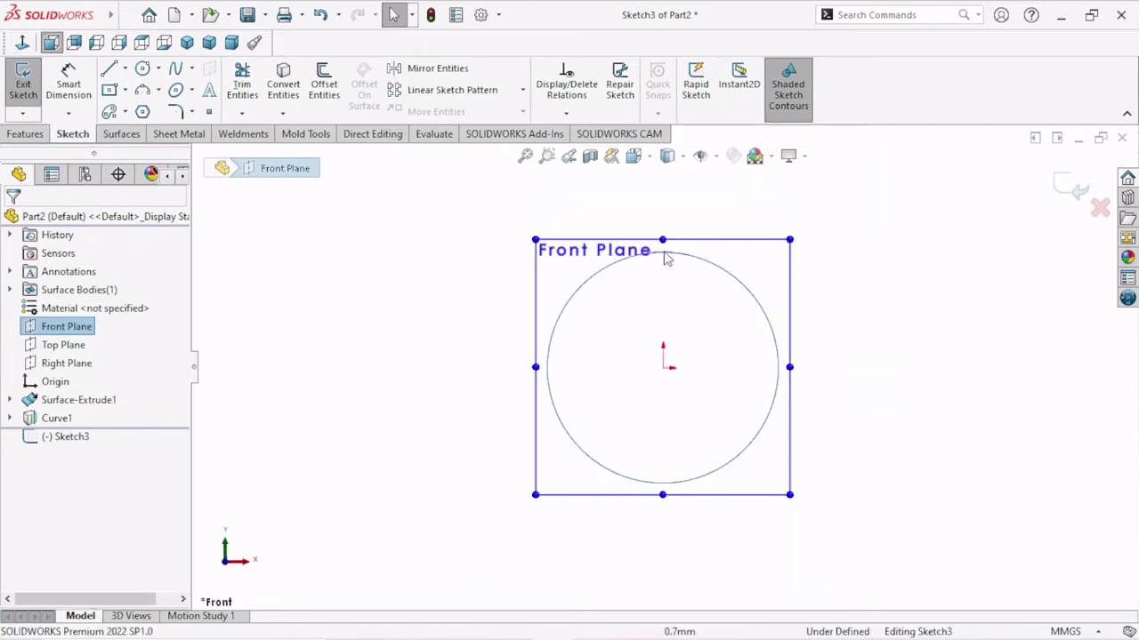
scroll(676, 356, "up", 3)
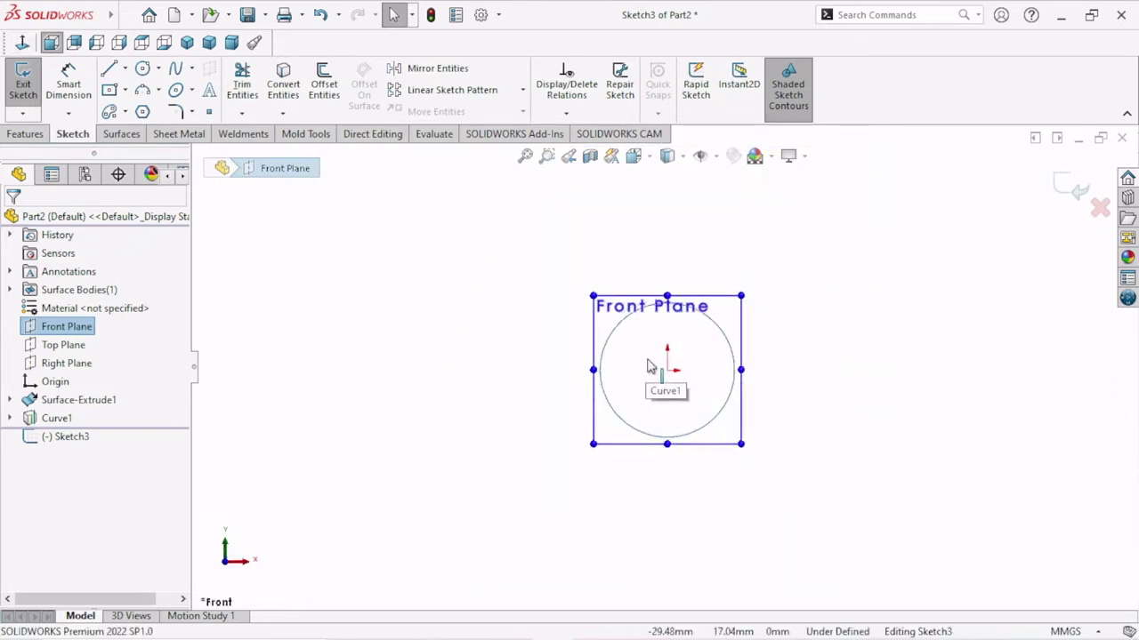
Step: Draw a 575 mm diameter circle centred on the origin, then orbit to check it
left_click(142, 68)
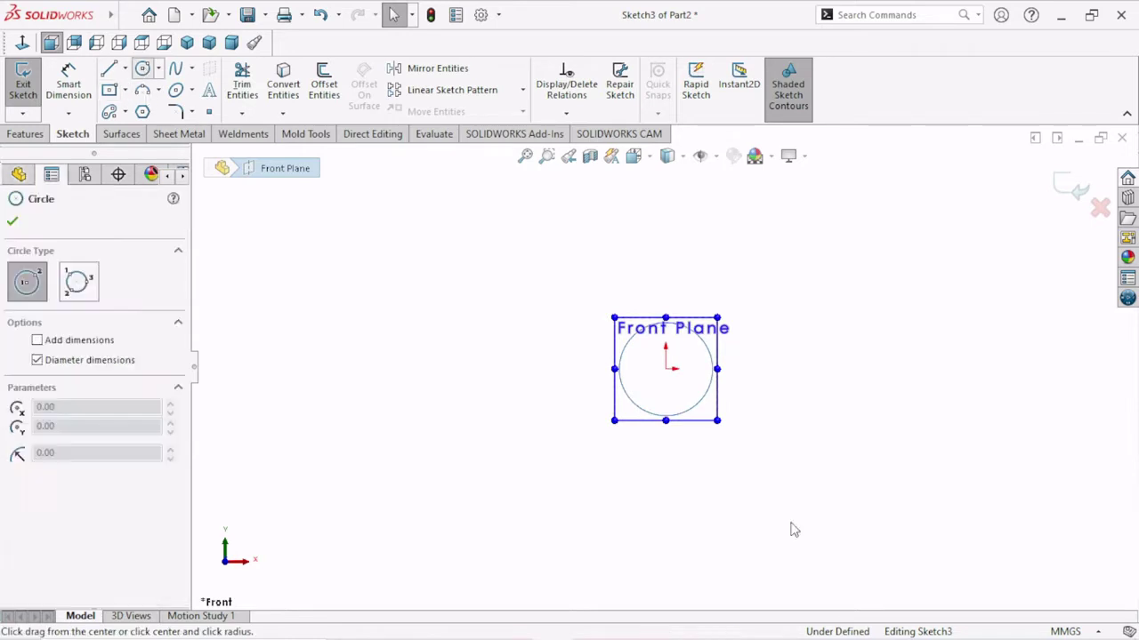
left_click(665, 368)
type("575")
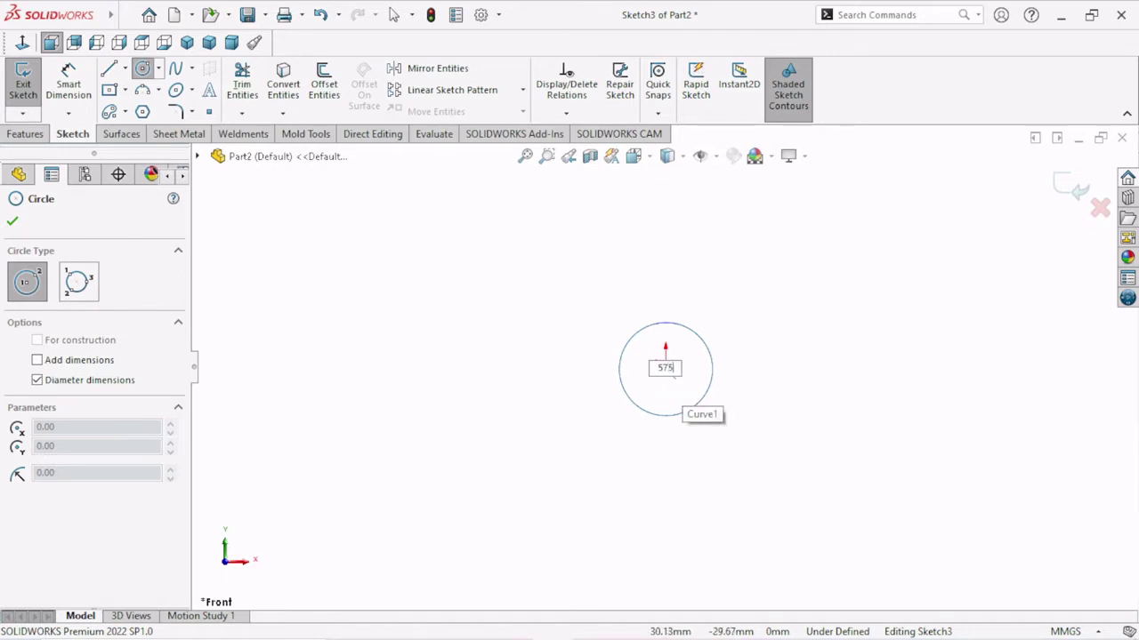
key("Return")
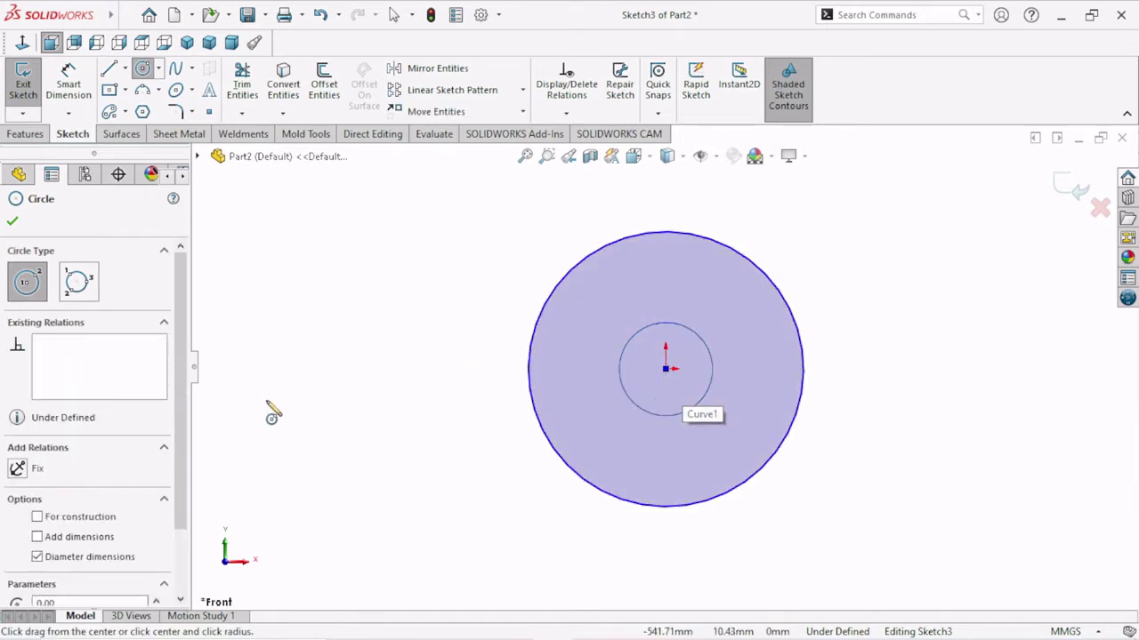
left_click(12, 221)
scroll(694, 394, "up", 1)
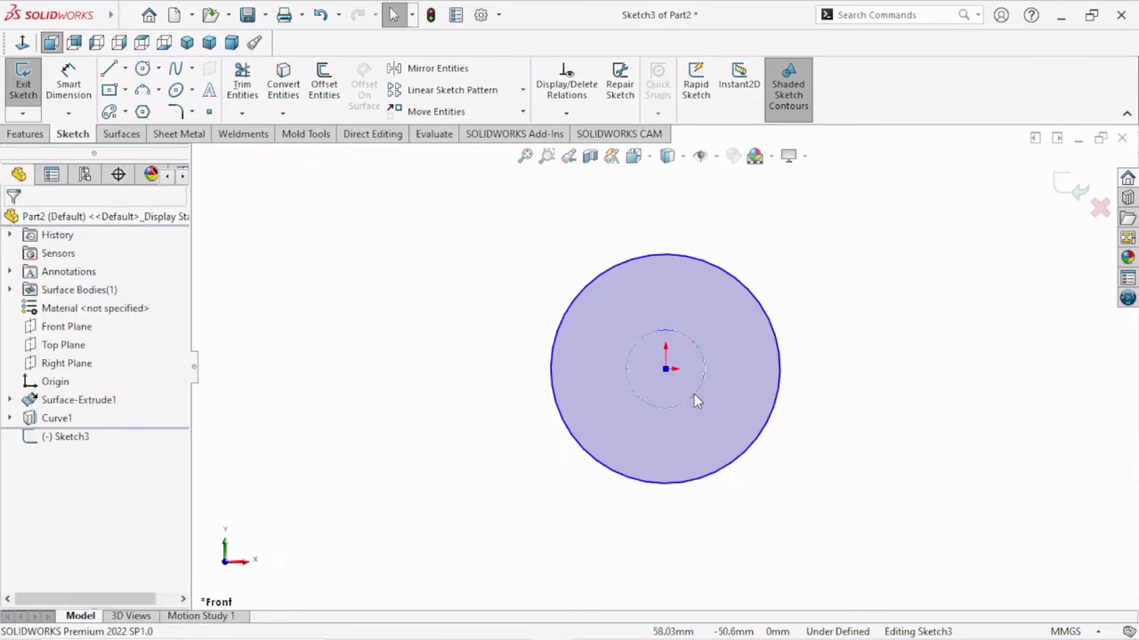
scroll(694, 394, "up", 1)
scroll(747, 356, "down", 1)
scroll(747, 356, "down", 1)
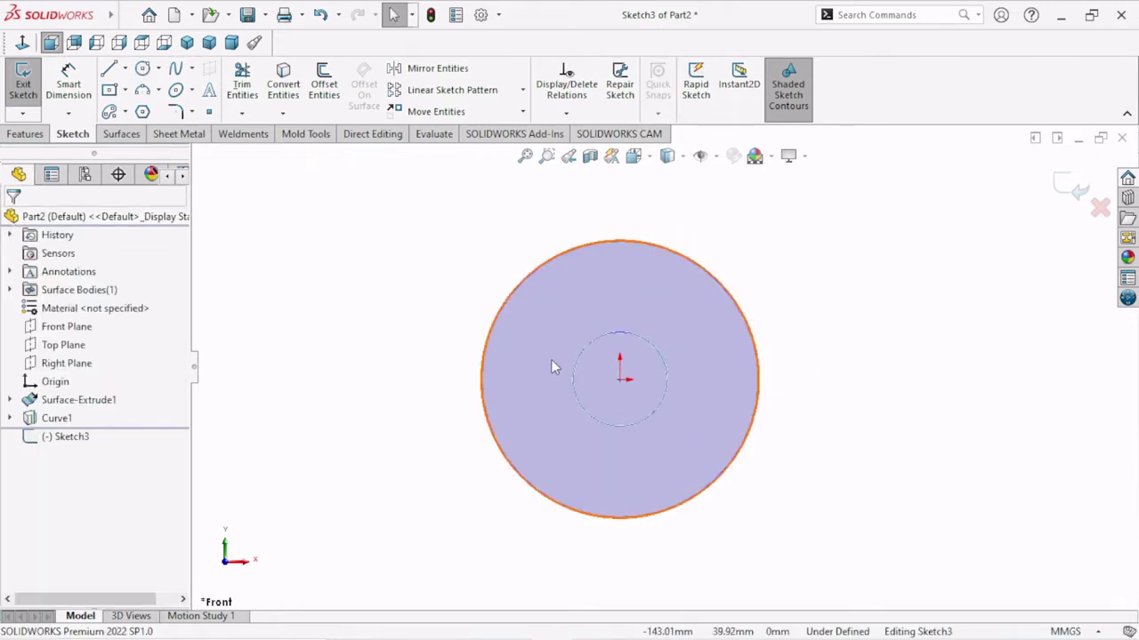
scroll(769, 377, "up", 1)
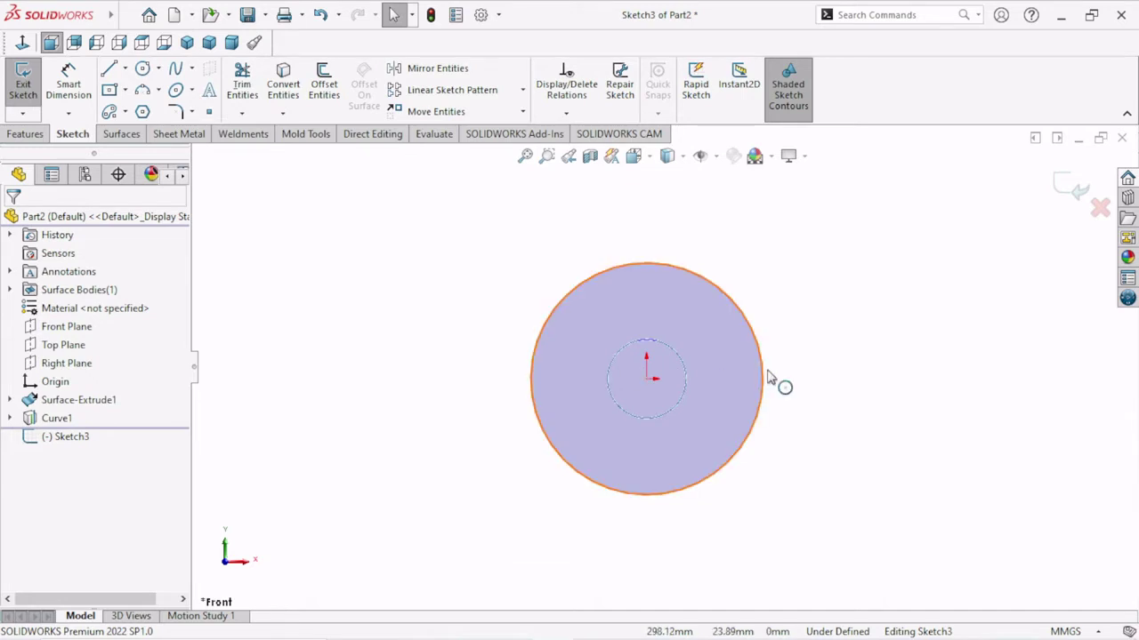
mouse_move(769, 377)
middle_mouse_down()
mouse_move(818, 454)
mouse_move(836, 429)
middle_mouse_up()
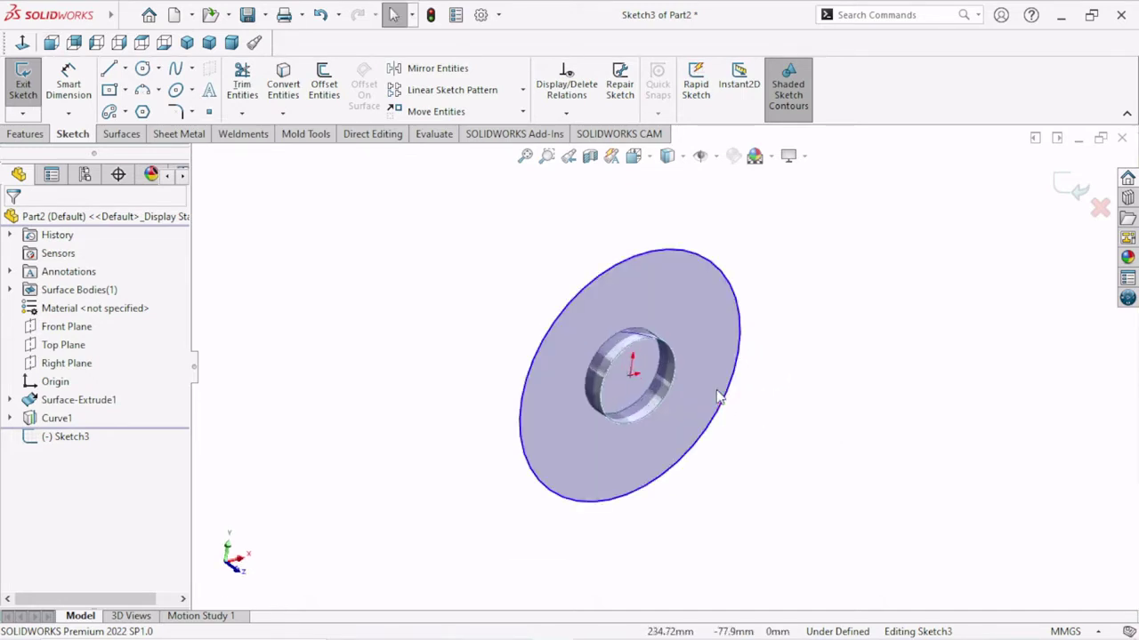
mouse_move(719, 397)
middle_mouse_down()
mouse_move(741, 406)
mouse_move(783, 371)
mouse_move(743, 314)
mouse_move(737, 407)
mouse_move(786, 430)
mouse_move(806, 400)
mouse_move(792, 365)
mouse_move(712, 285)
mouse_move(755, 234)
mouse_move(800, 327)
mouse_move(788, 379)
mouse_move(730, 393)
mouse_move(709, 371)
mouse_move(595, 338)
mouse_move(685, 400)
mouse_move(702, 384)
mouse_move(674, 350)
mouse_move(640, 338)
middle_mouse_up()
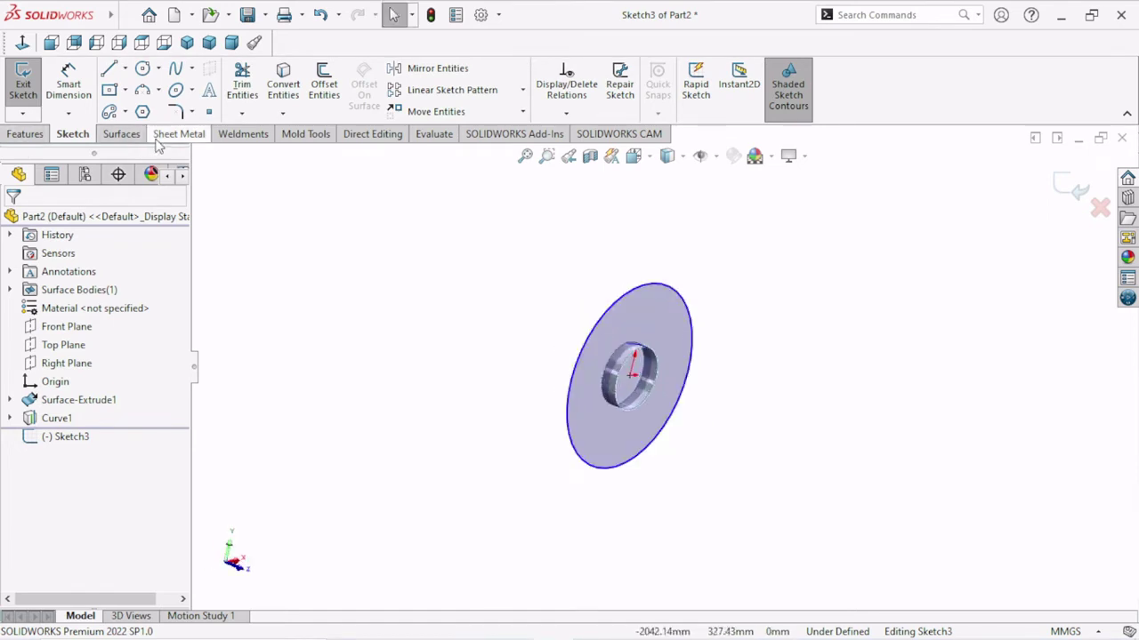
Step: Extrude the large circle as a 50 mm mid-plane surface, creating Surface-Extrude2
left_click(121, 134)
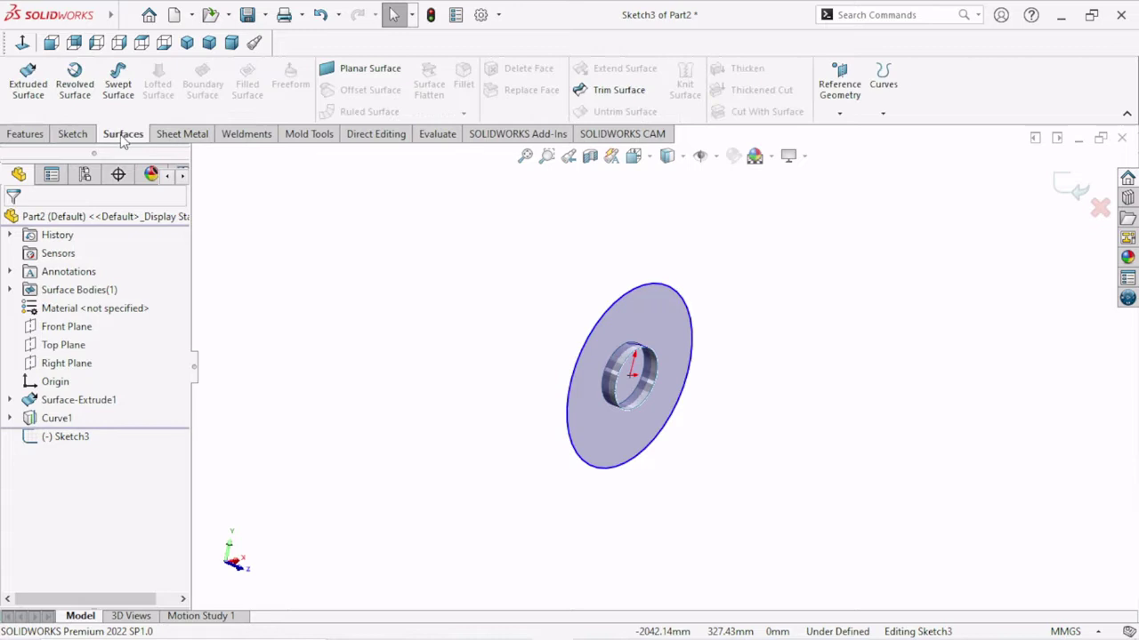
left_click(27, 76)
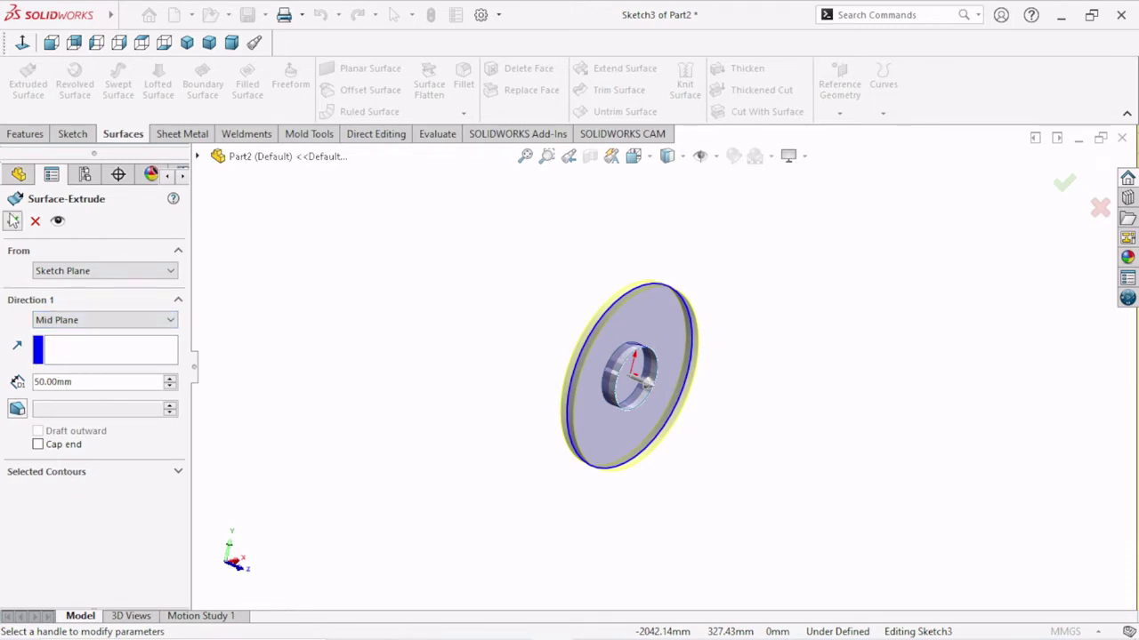
left_click(12, 220)
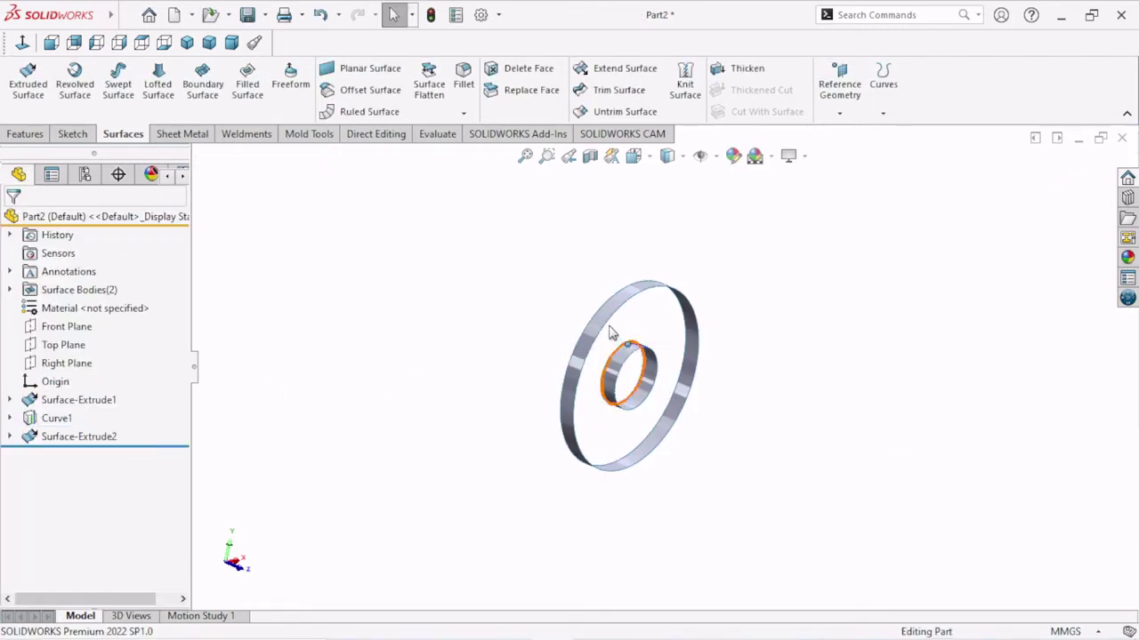
mouse_move(610, 333)
middle_mouse_down()
mouse_move(727, 371)
mouse_move(691, 472)
mouse_move(699, 501)
mouse_move(699, 388)
mouse_move(762, 387)
mouse_move(760, 422)
mouse_move(704, 386)
mouse_move(736, 430)
mouse_move(735, 364)
mouse_move(765, 417)
middle_mouse_up()
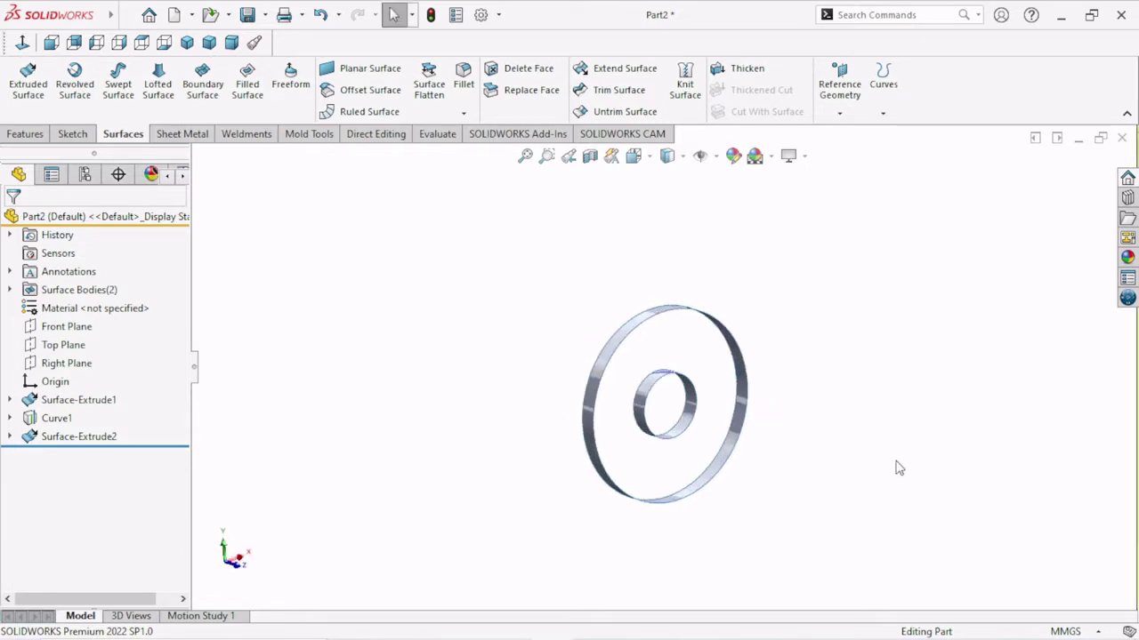
mouse_move(899, 468)
middle_mouse_down()
mouse_move(617, 333)
mouse_move(884, 506)
middle_mouse_up()
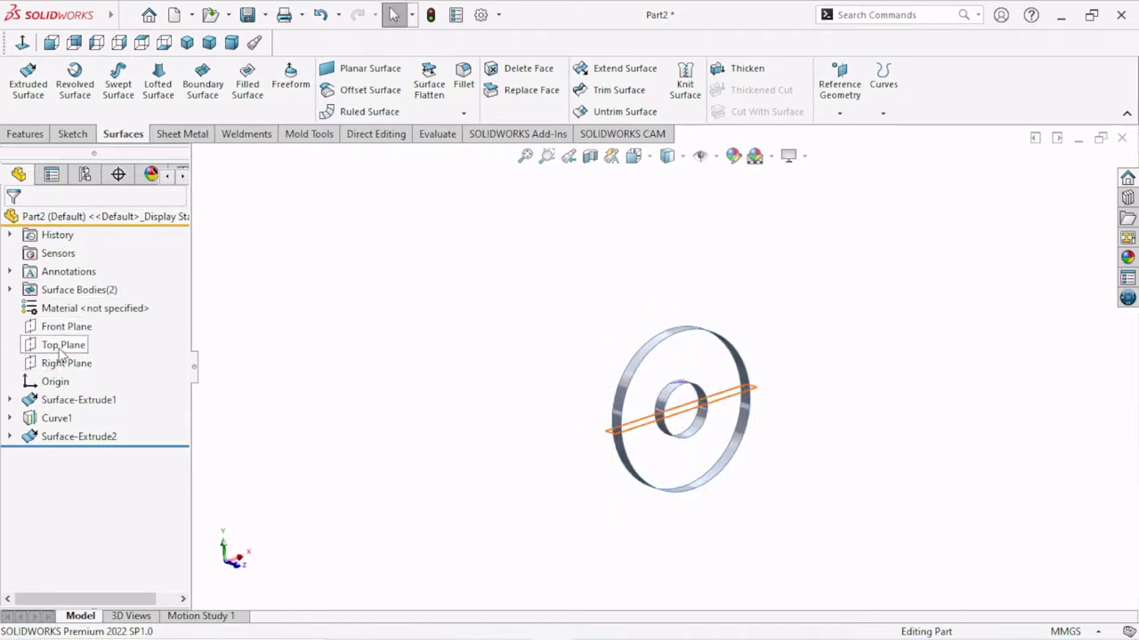
Step: Start a sketch on the Top Plane viewed from above, and hide Curve1
left_click(63, 345)
left_click(76, 327)
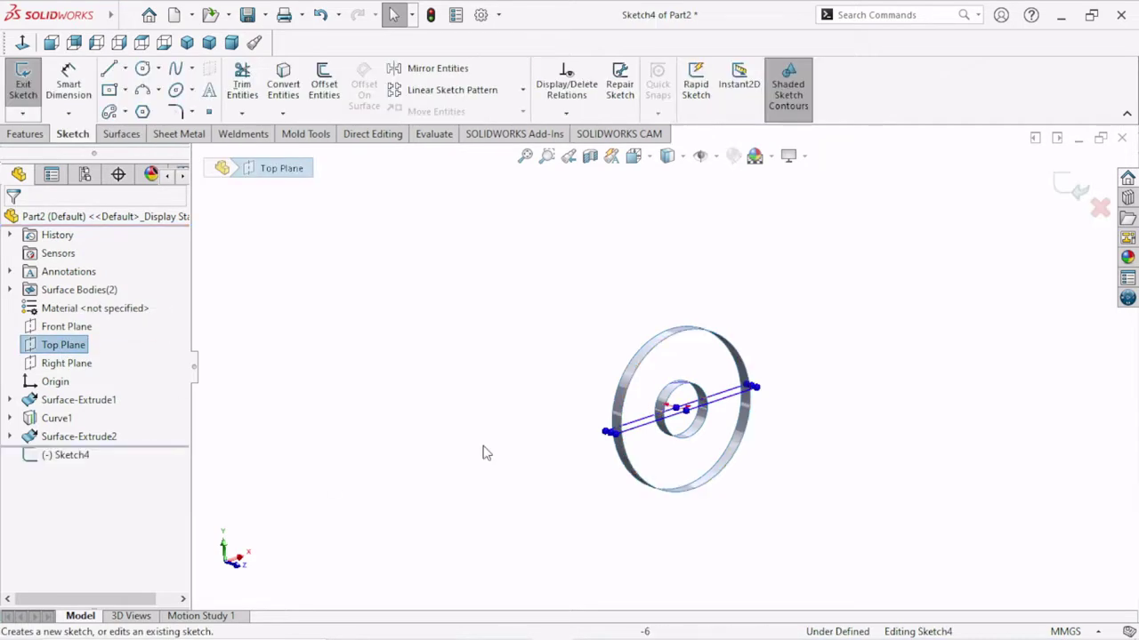
left_click(22, 42)
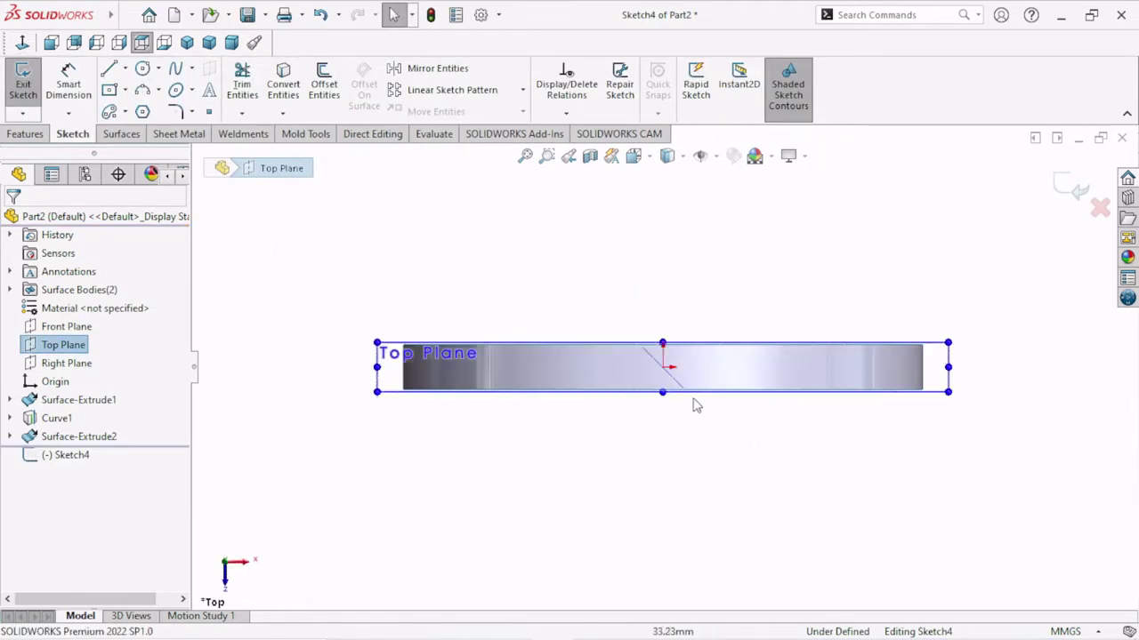
scroll(698, 402, "down", 2)
scroll(707, 405, "down", 1)
scroll(694, 392, "up", 2)
scroll(676, 373, "up", 1)
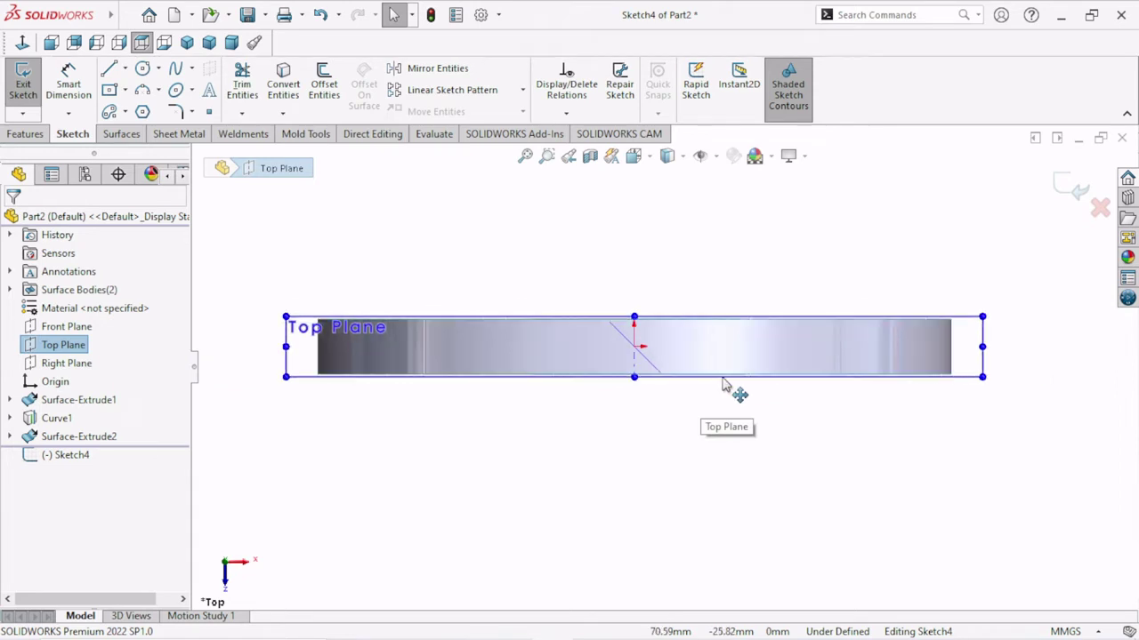
key("Escape")
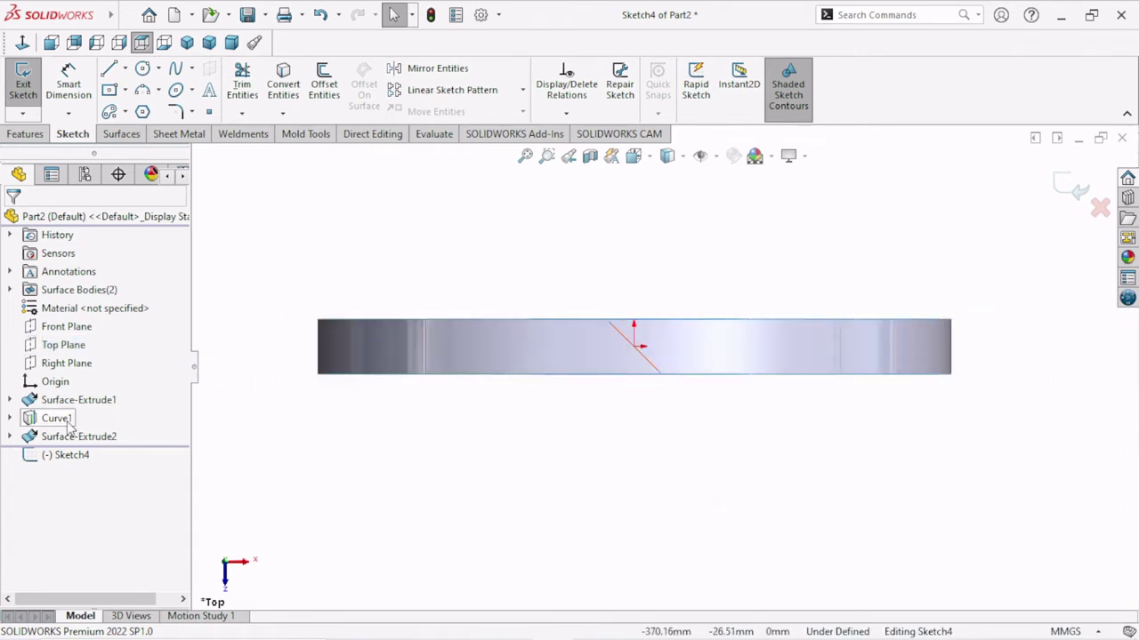
right_click(67, 420)
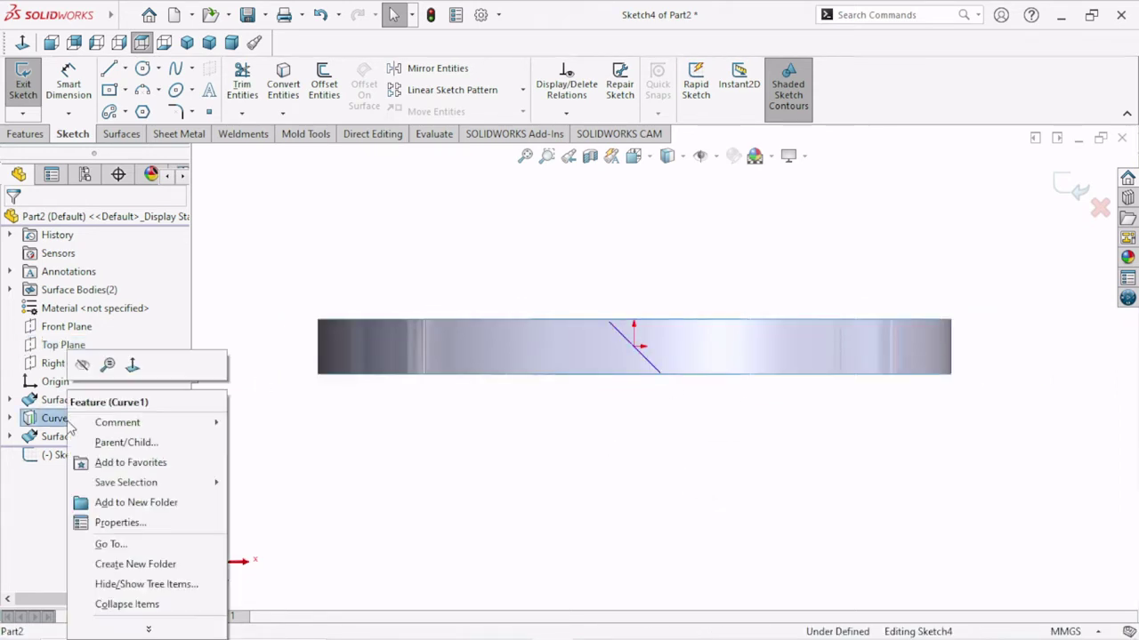
left_click(82, 365)
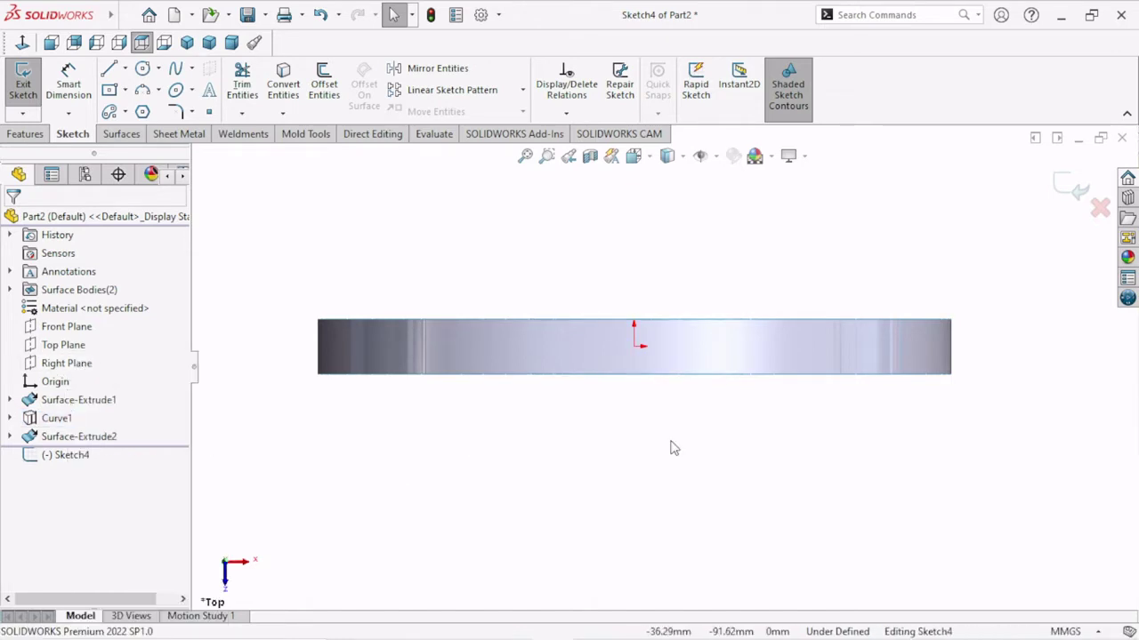
Step: Draw a horizontal construction centerline through the origin
left_click(124, 68)
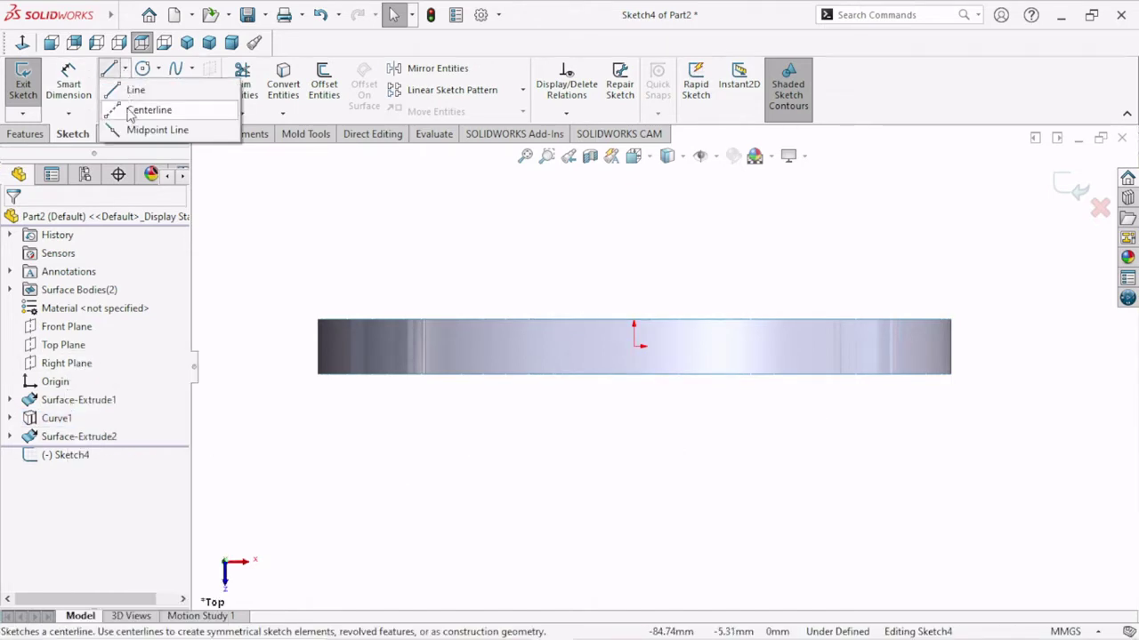
left_click(156, 107)
left_click(633, 346)
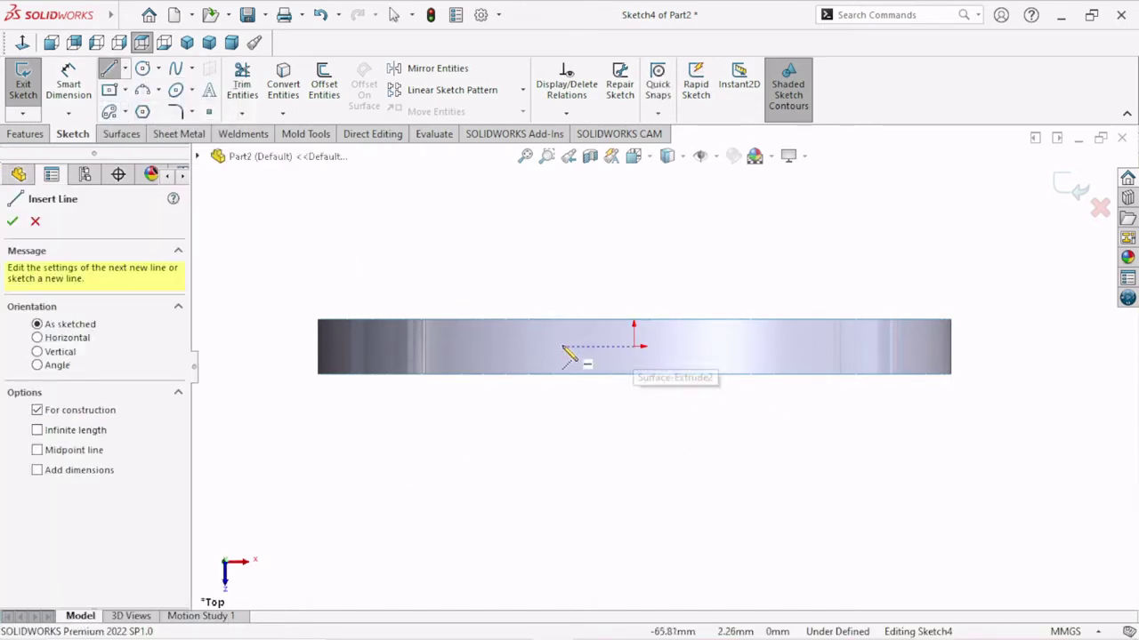
left_click(553, 346)
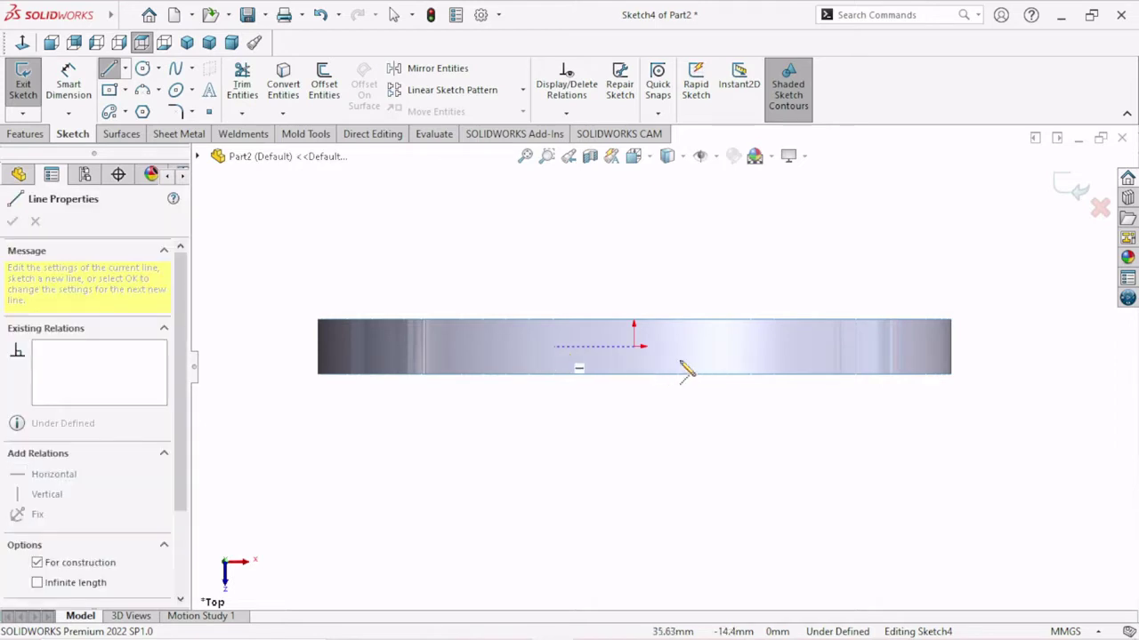
left_click(747, 347)
right_click(730, 426)
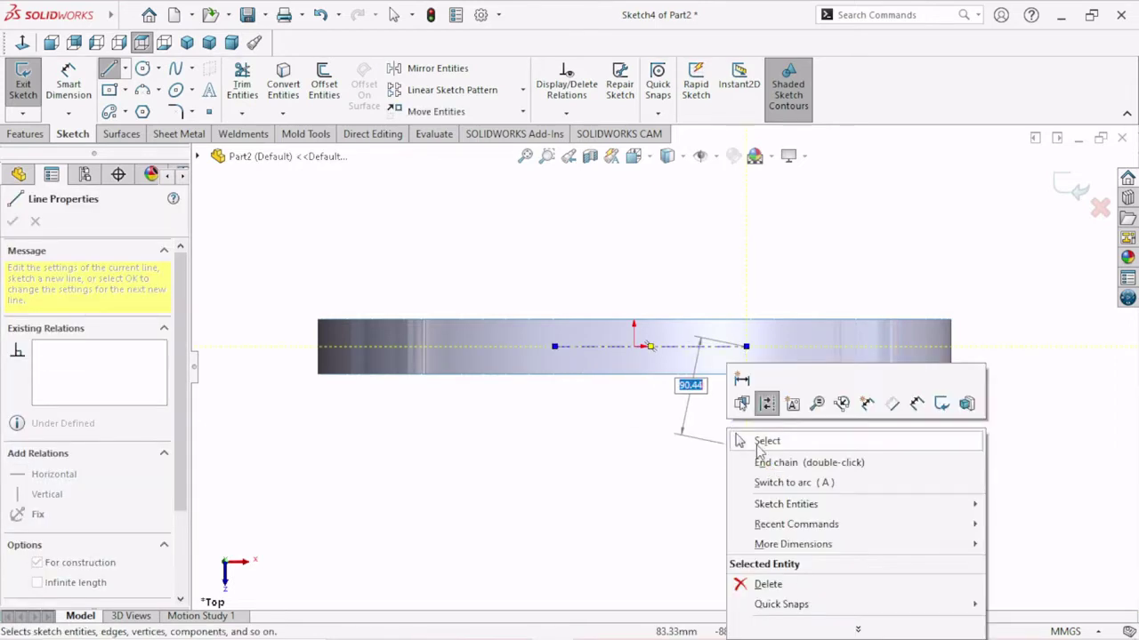
left_click(762, 437)
scroll(656, 333, "down", 2)
scroll(631, 338, "up", 1)
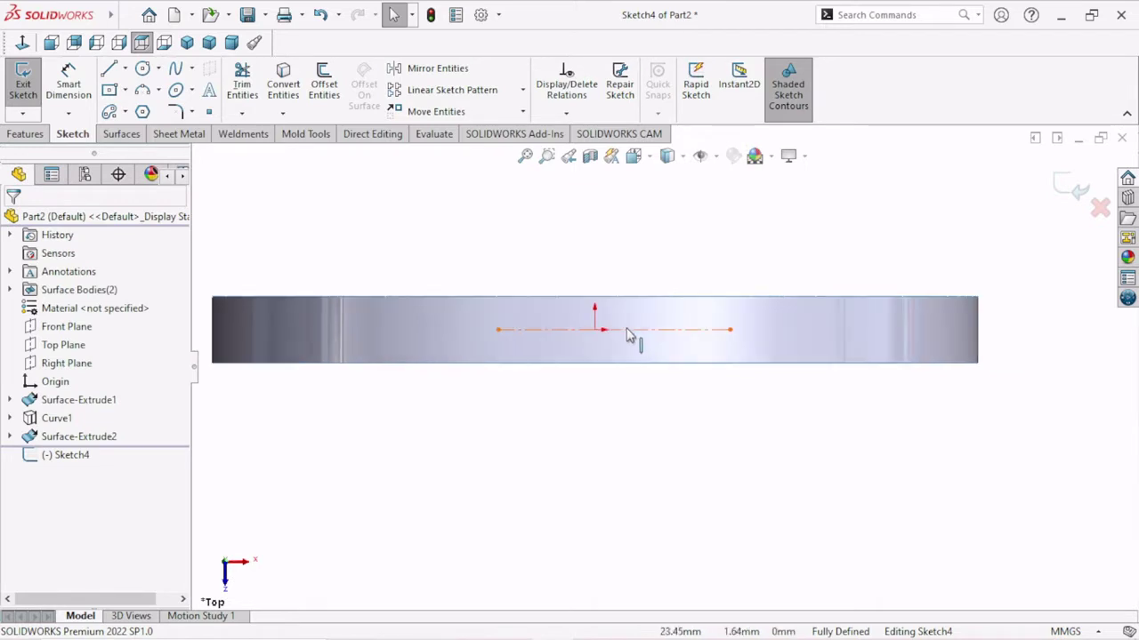
Step: Draw a slanted line from upper left to lower right, crossing the centerline near the origin
left_click(110, 70)
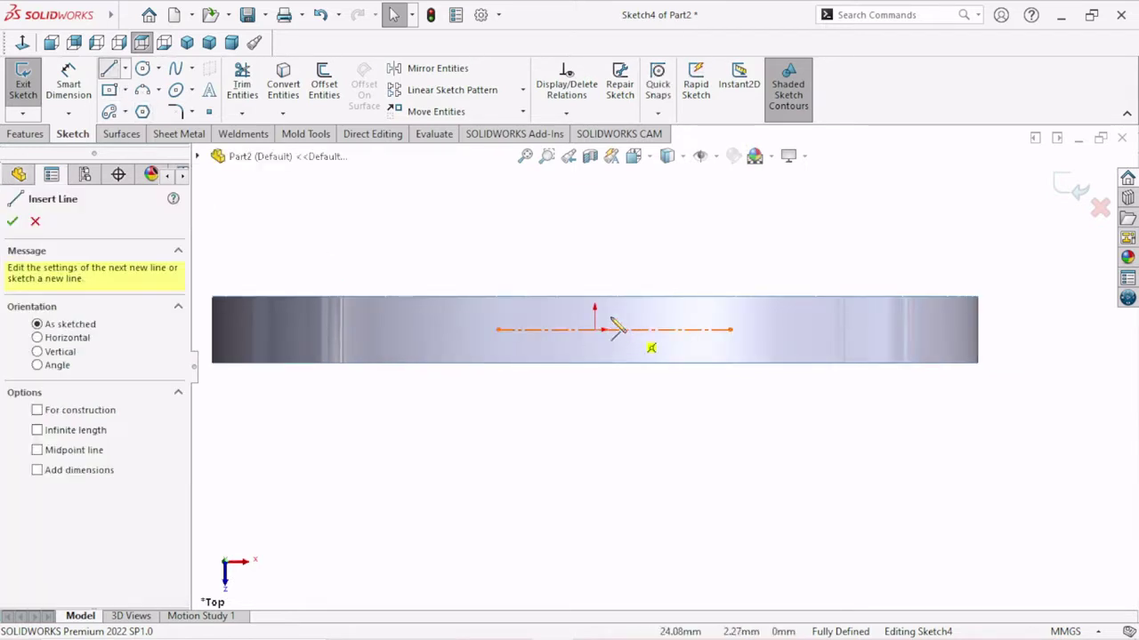
left_click(509, 309)
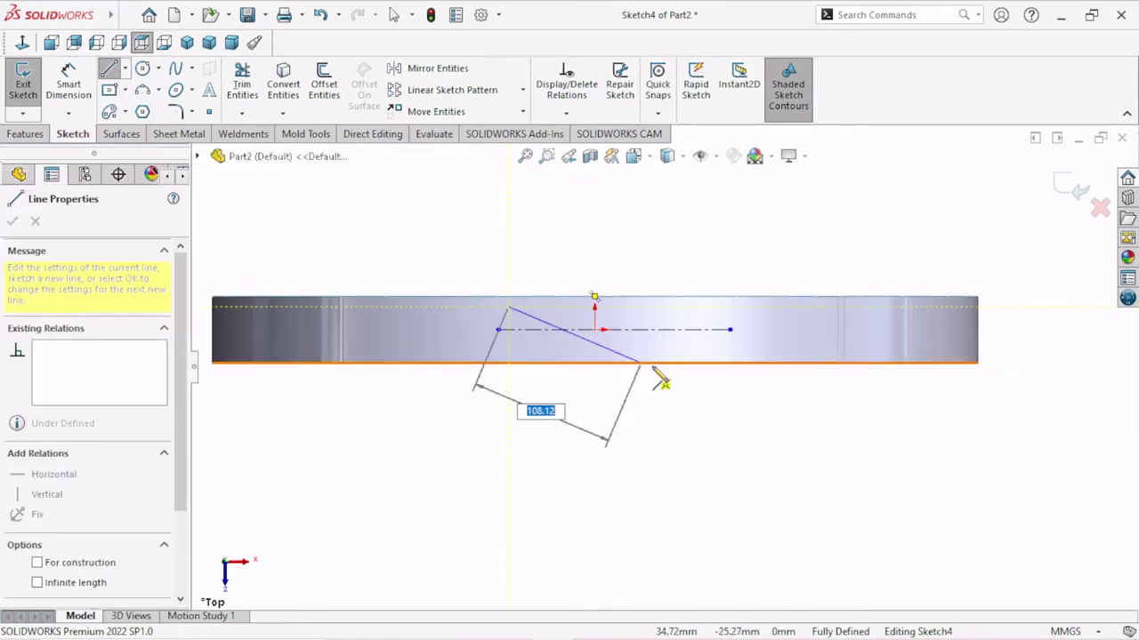
left_click(721, 353)
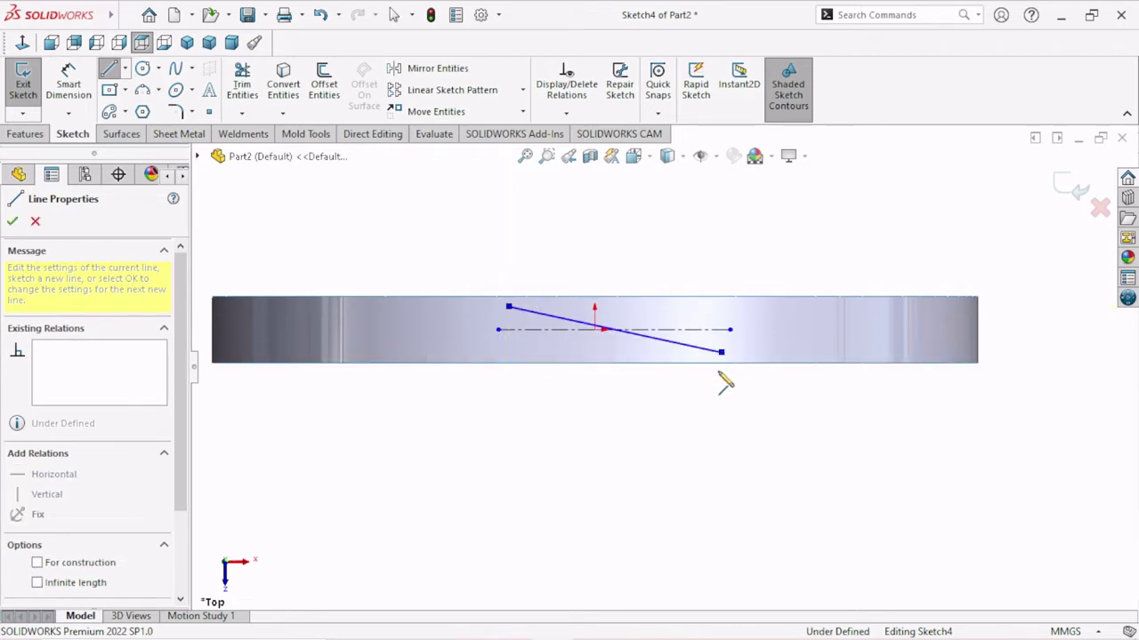
right_click(703, 429)
left_click(738, 441)
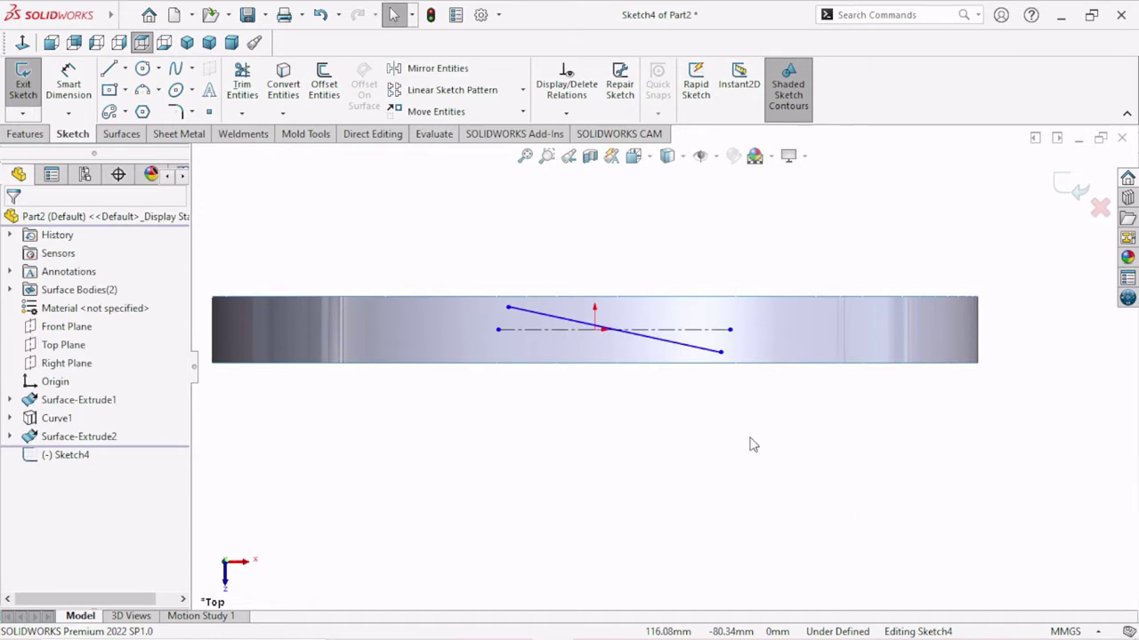
scroll(649, 364, "down", 2)
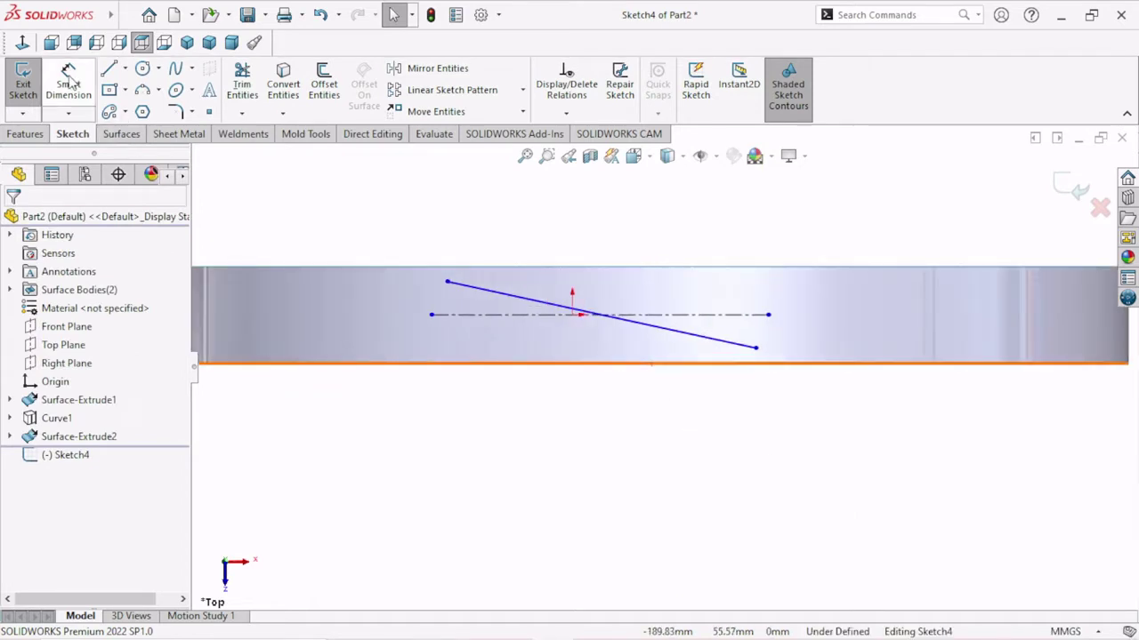
Step: Dimension the slanted line's length as 92 mm
left_click(635, 329)
key("Escape")
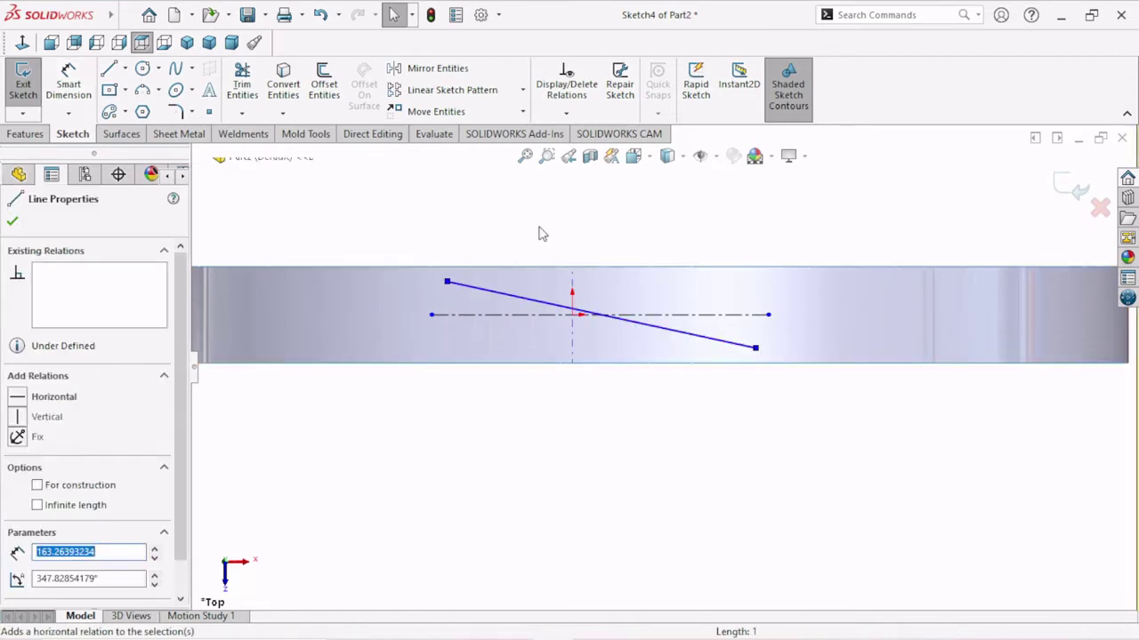
left_click(68, 84)
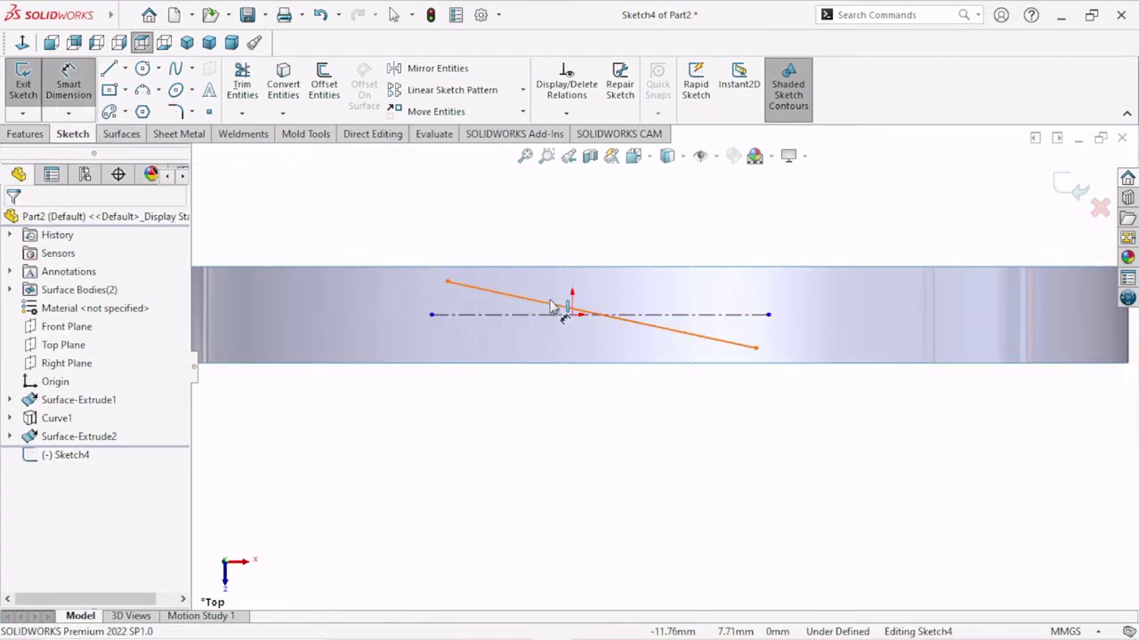
left_click(561, 307)
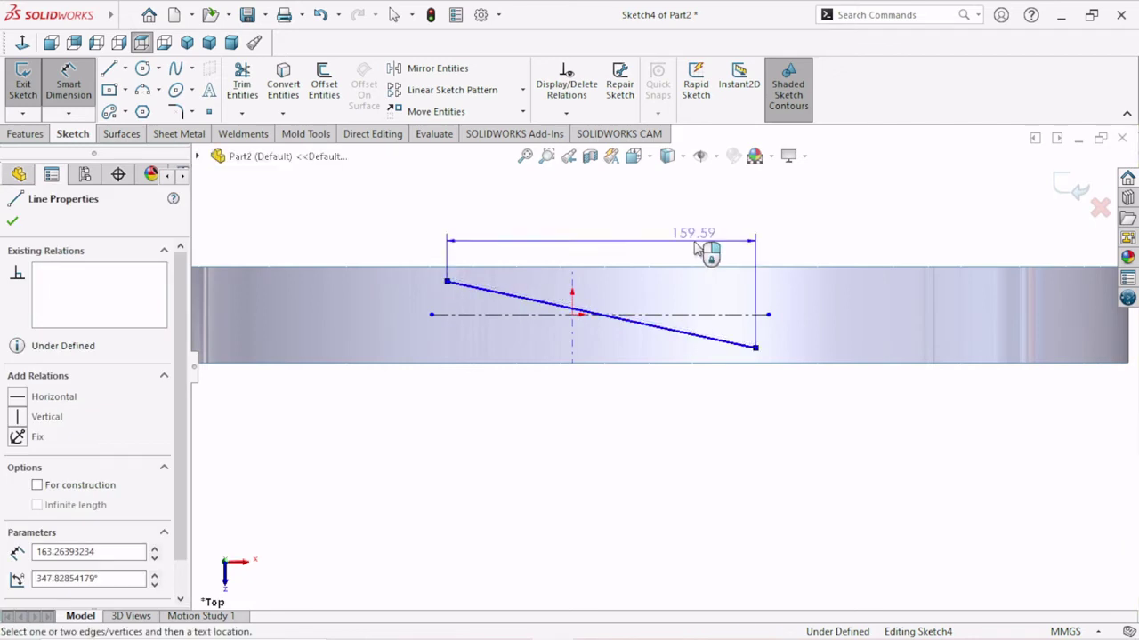
left_click(721, 294)
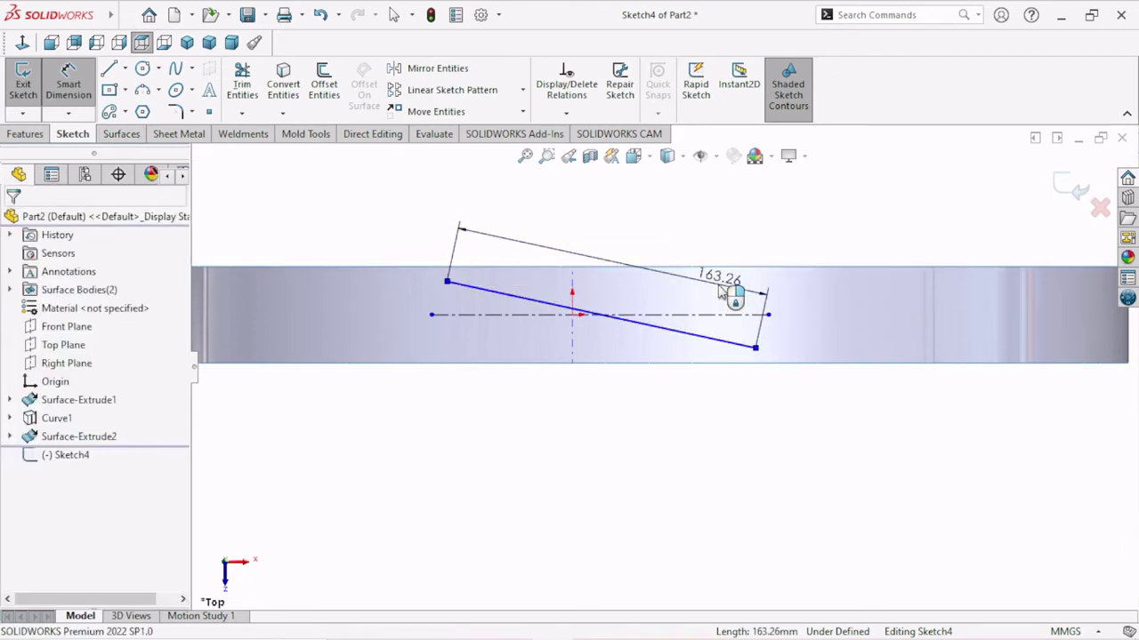
type("92")
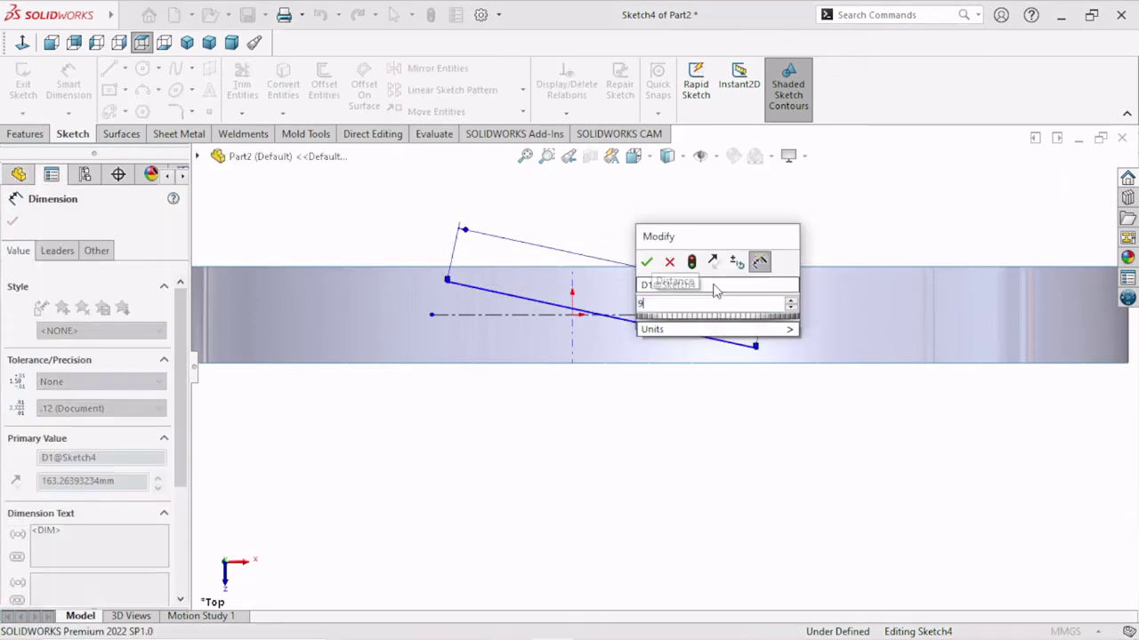
key("Return")
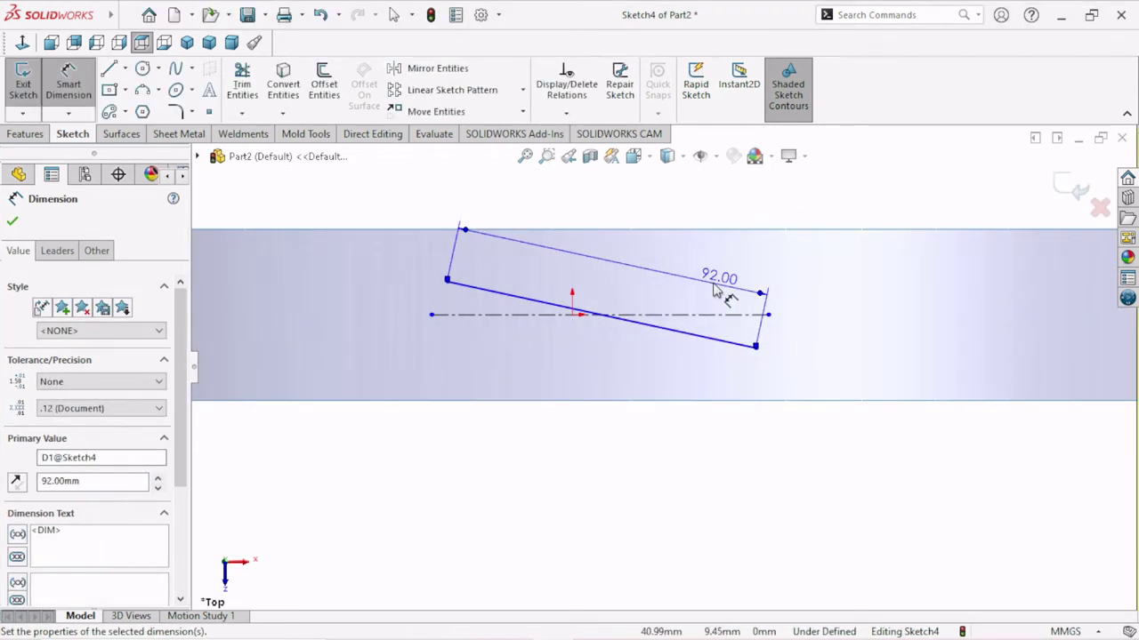
scroll(658, 365, "up", 3)
scroll(611, 333, "down", 1)
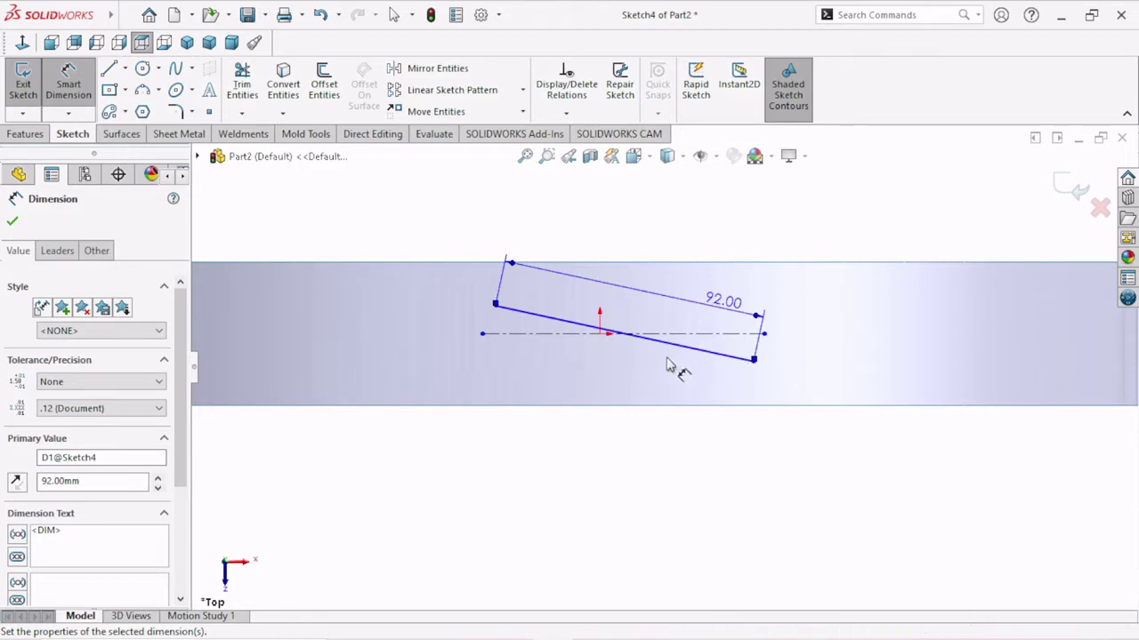
Step: Dimension the angle between the slanted line and the centerline, revising it to 20°
left_click(722, 358)
left_click(723, 356)
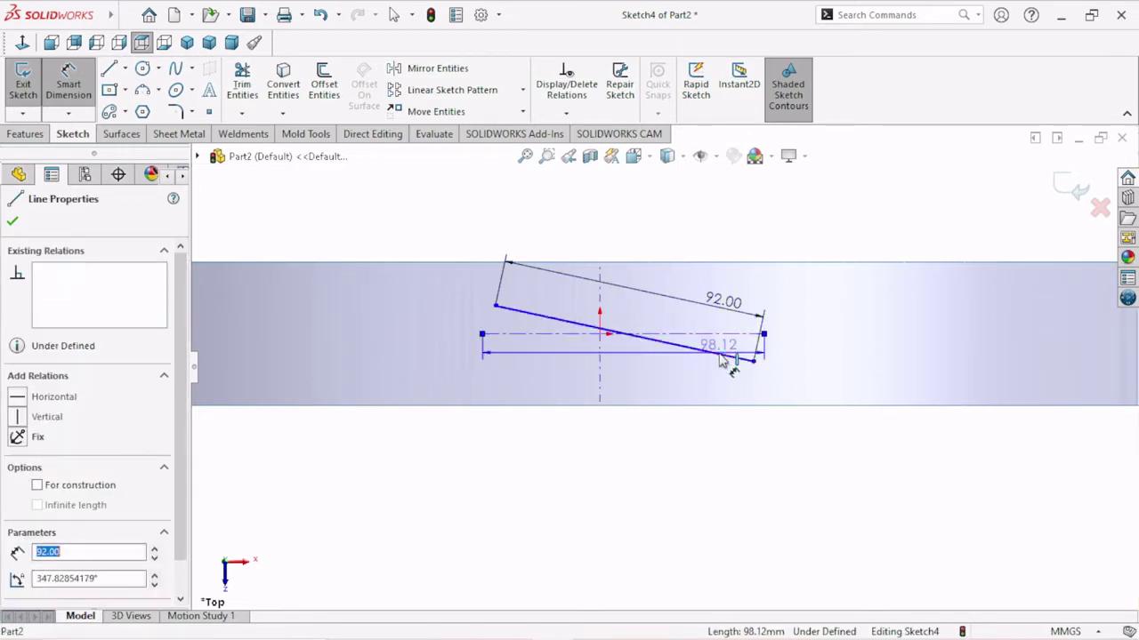
left_click(826, 361)
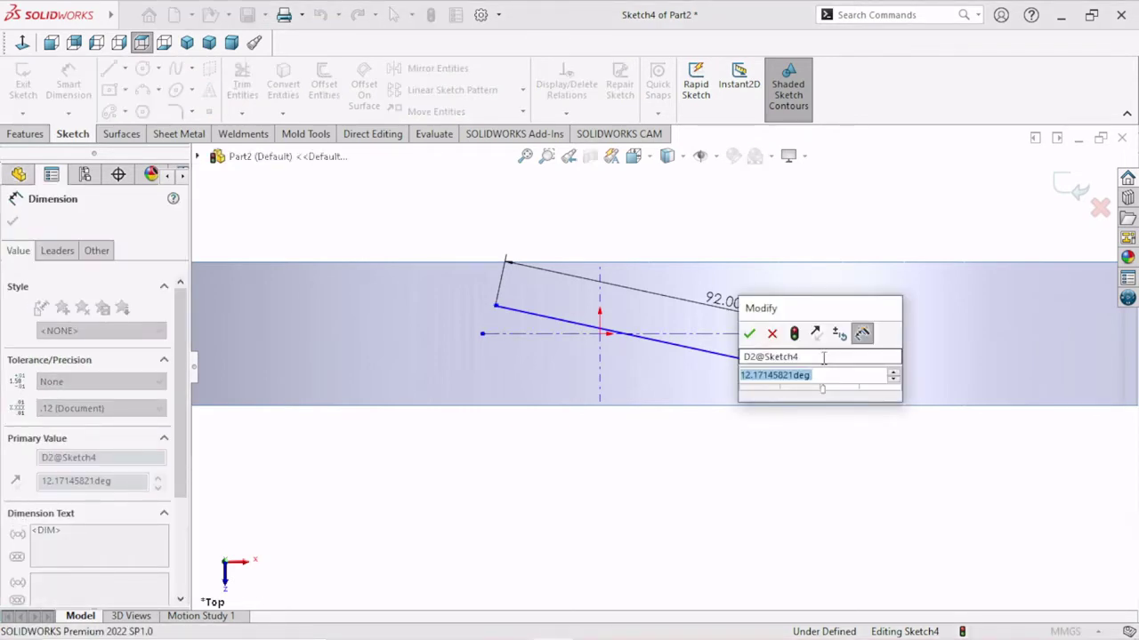
type("1")
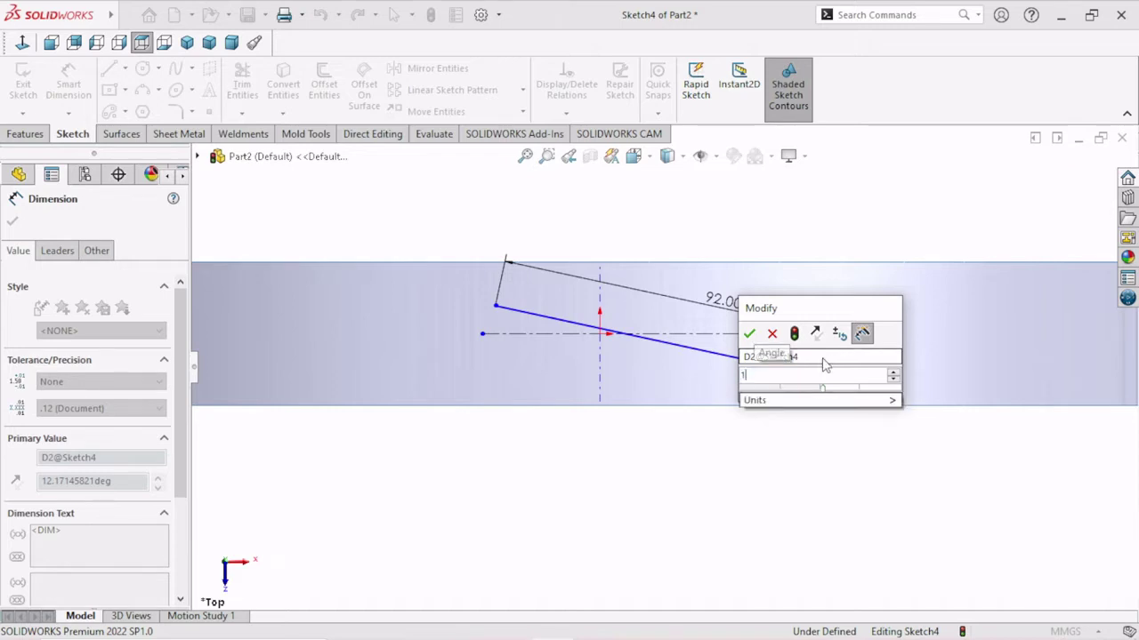
type("5")
key("BackSpace")
key("BackSpace")
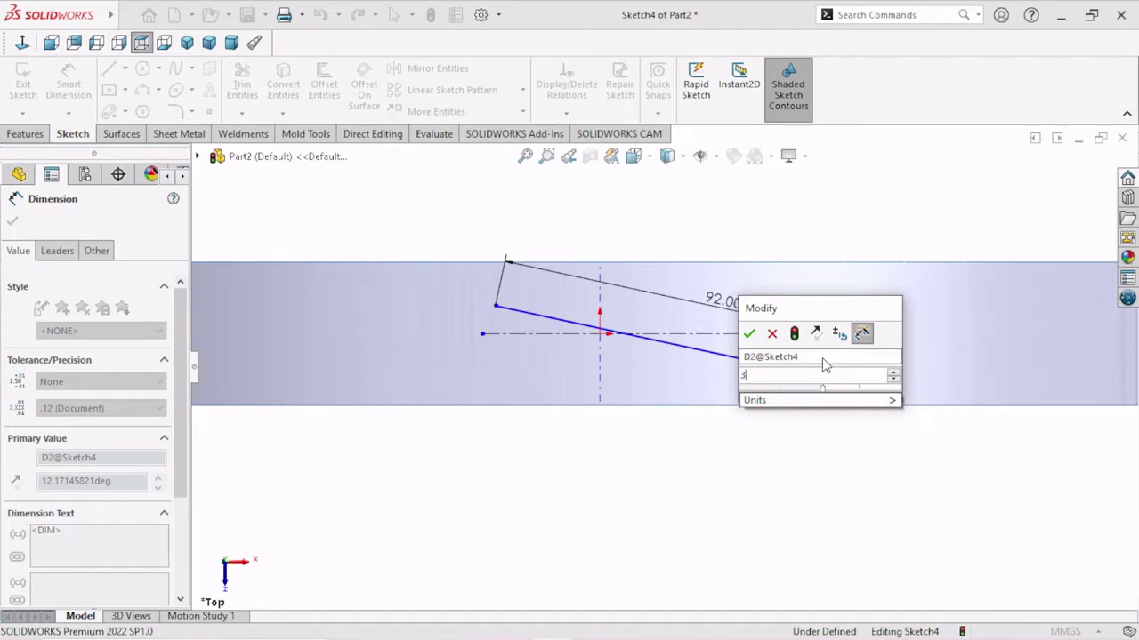
type("30")
key("Return")
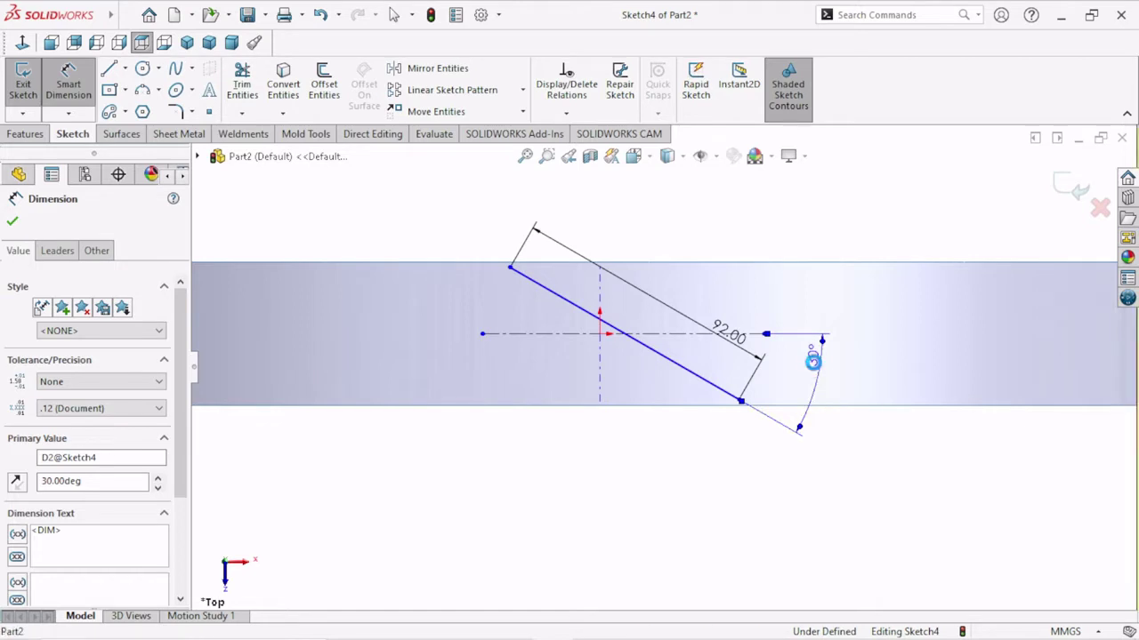
double_click(813, 361)
type("15")
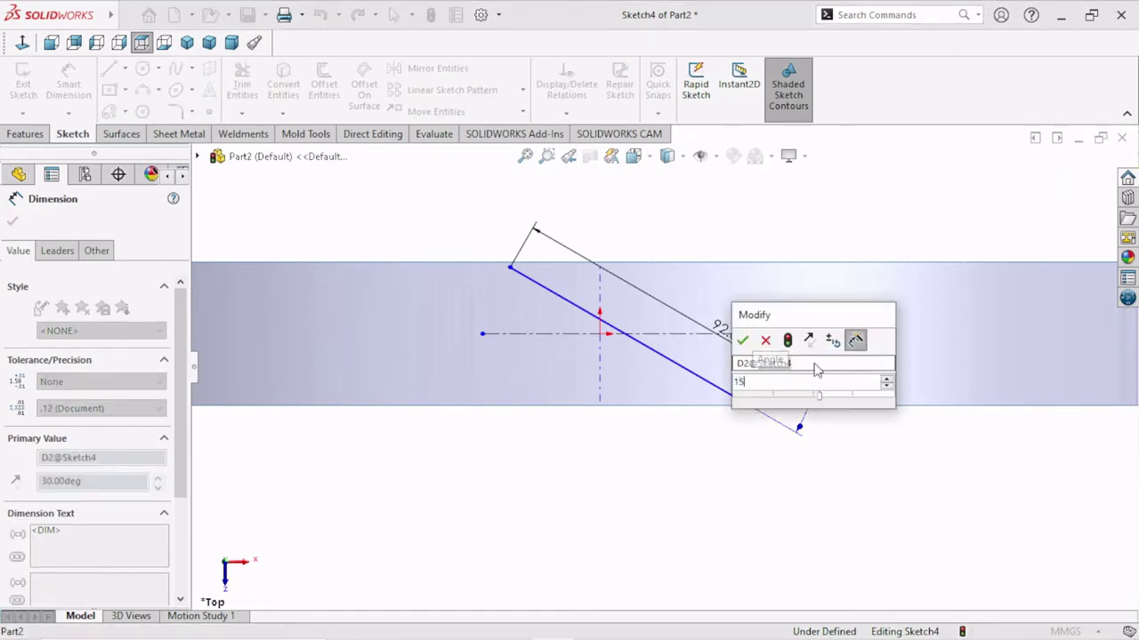
key("Return")
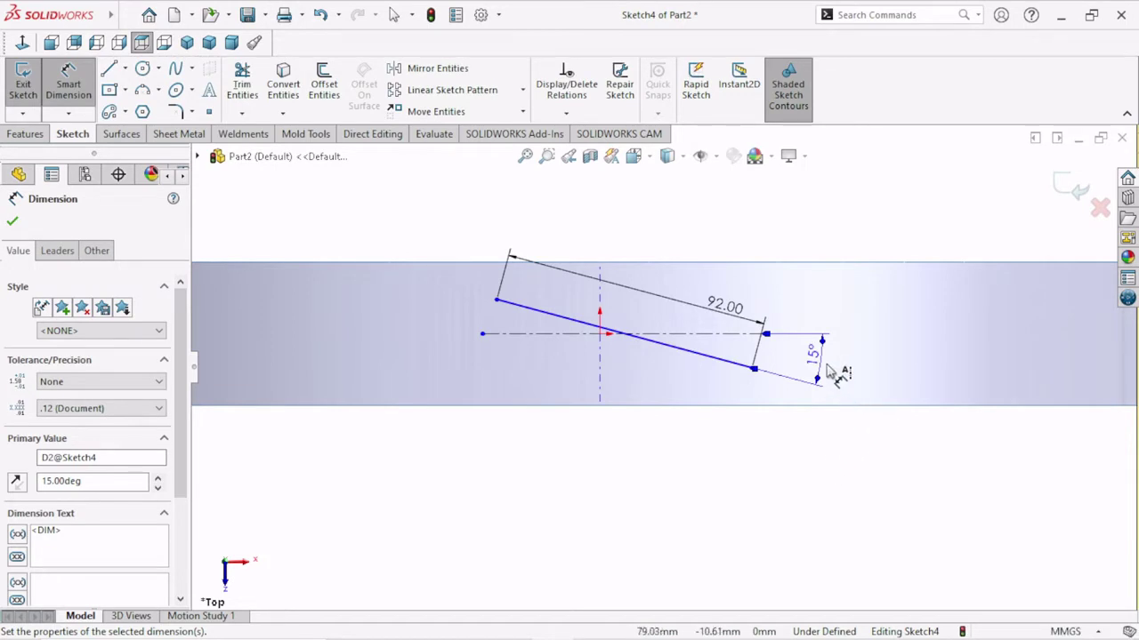
left_click(11, 222)
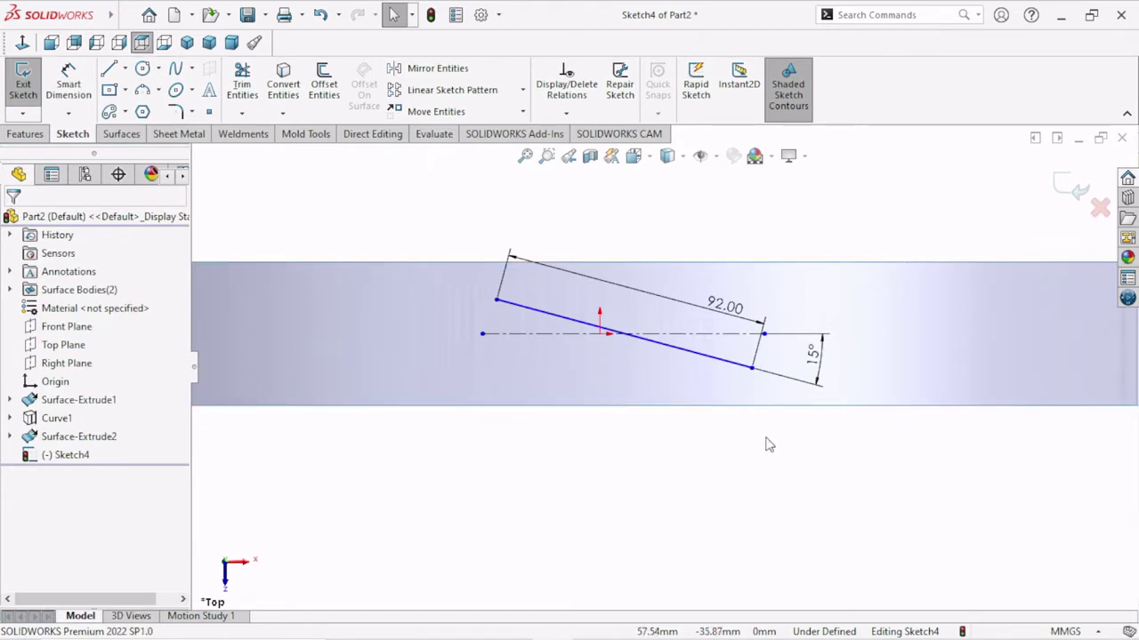
double_click(816, 359)
type("20")
key("Return")
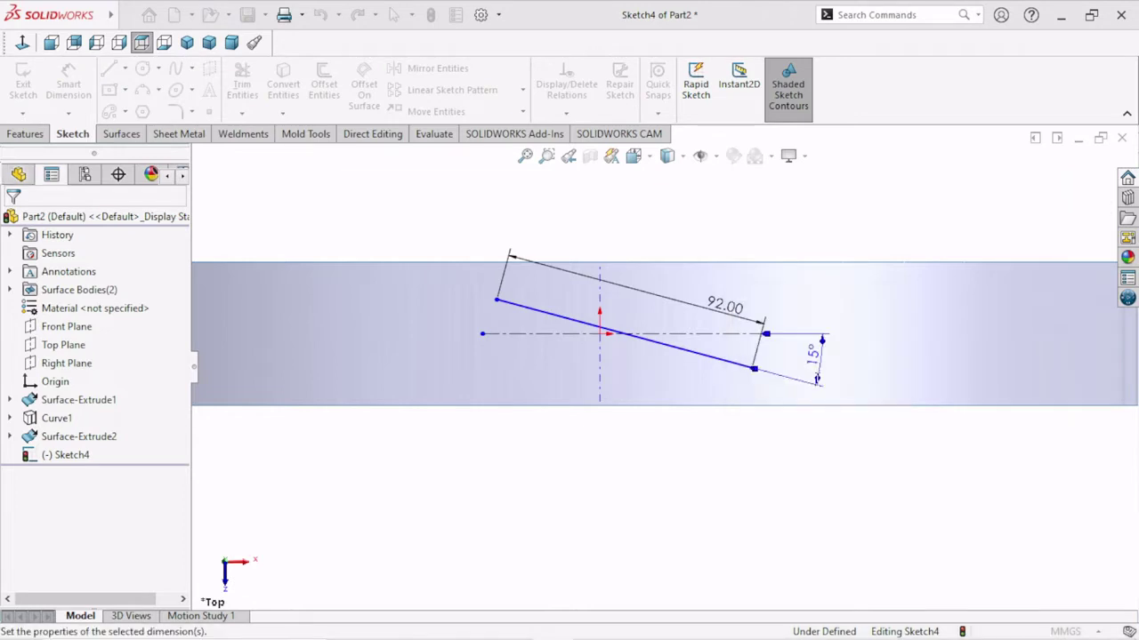
Step: Add a Coincident relation between the sloped line's midpoint and the origin
left_click(765, 484)
scroll(702, 360, "down", 1)
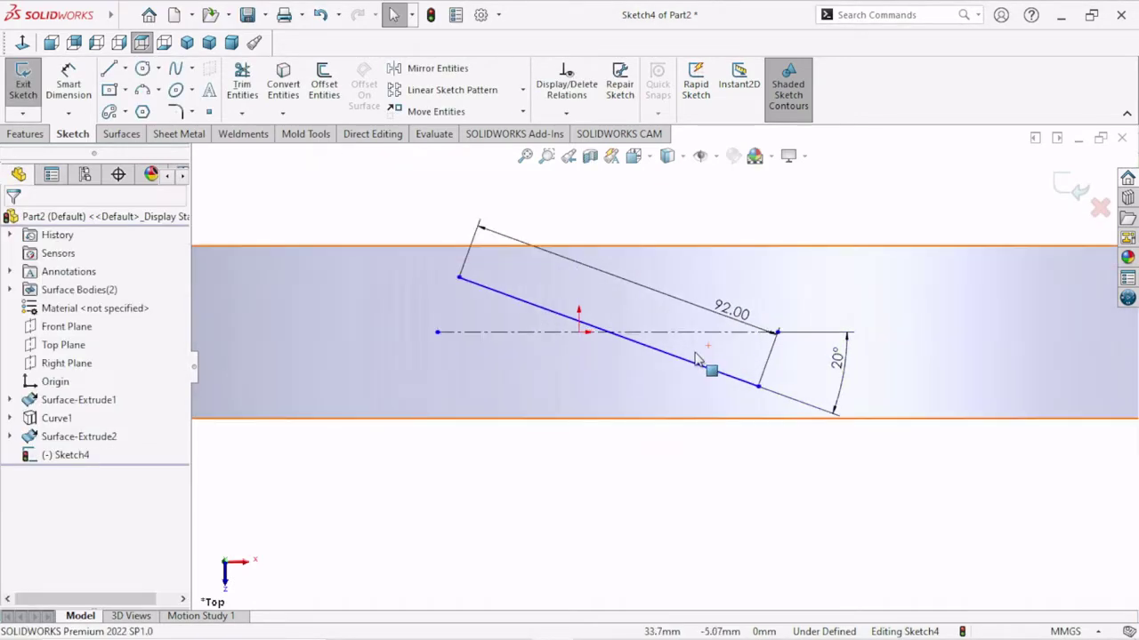
scroll(699, 360, "down", 3)
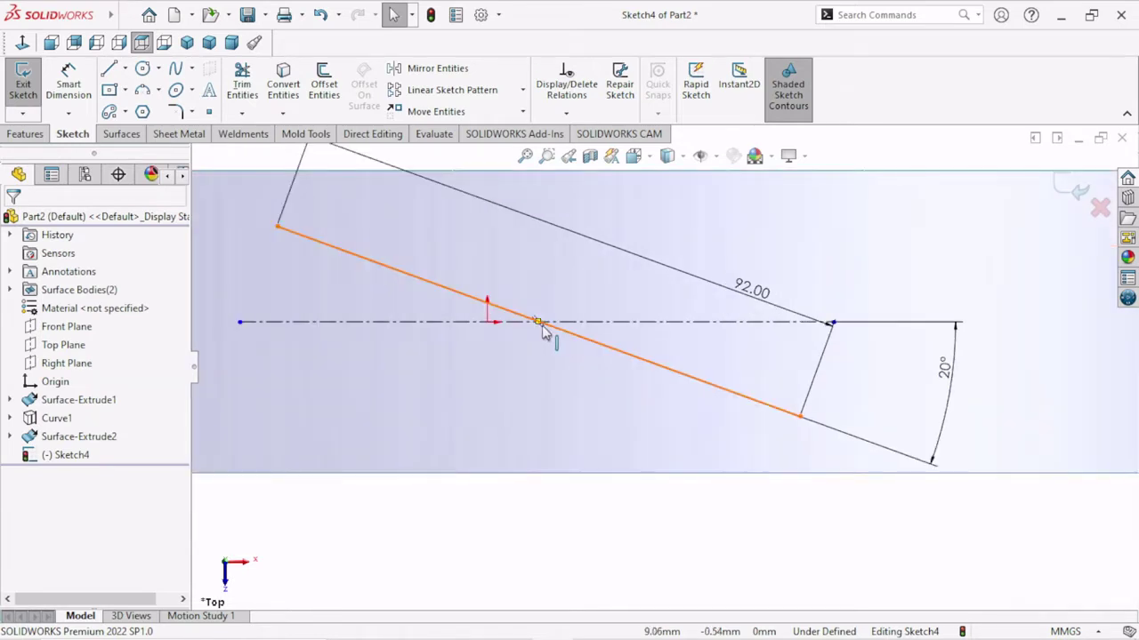
left_click(544, 330)
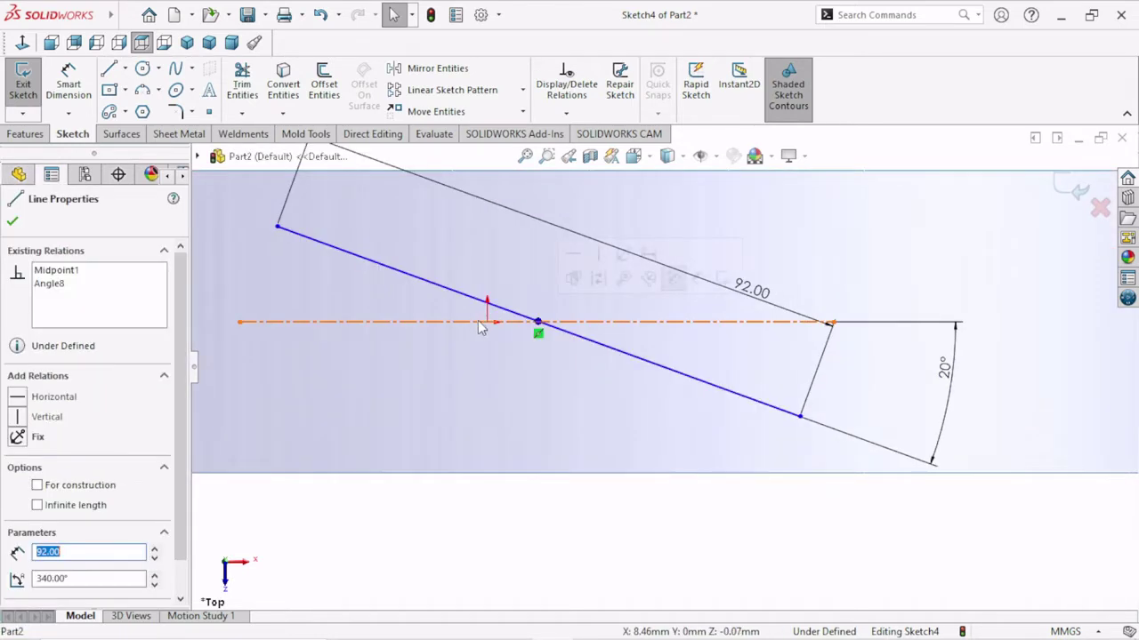
left_click(487, 322)
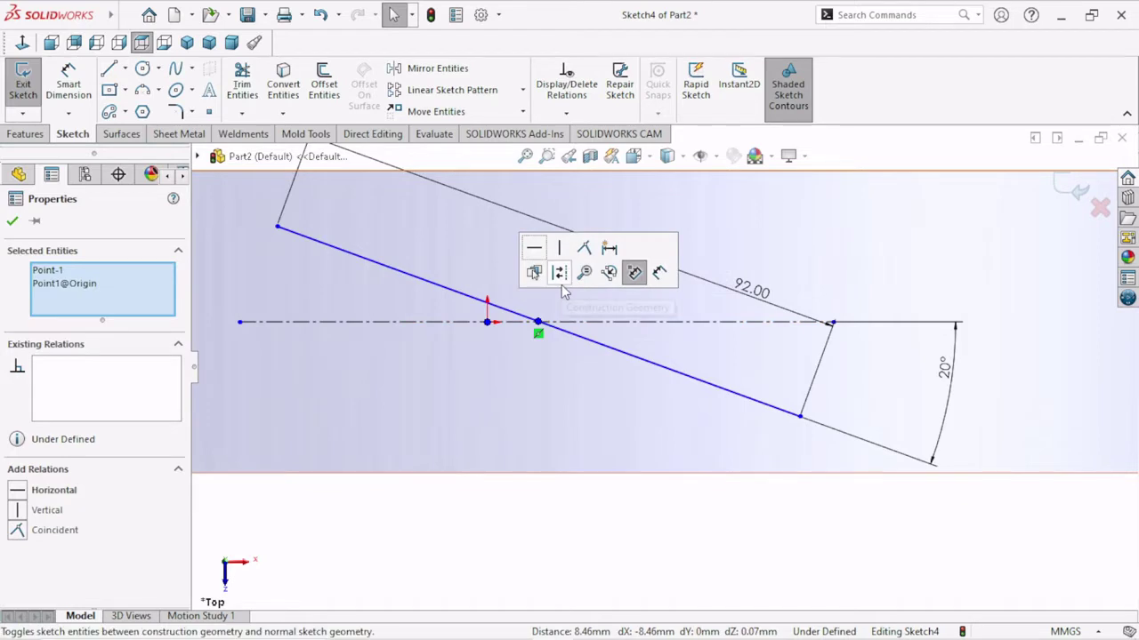
left_click(583, 247)
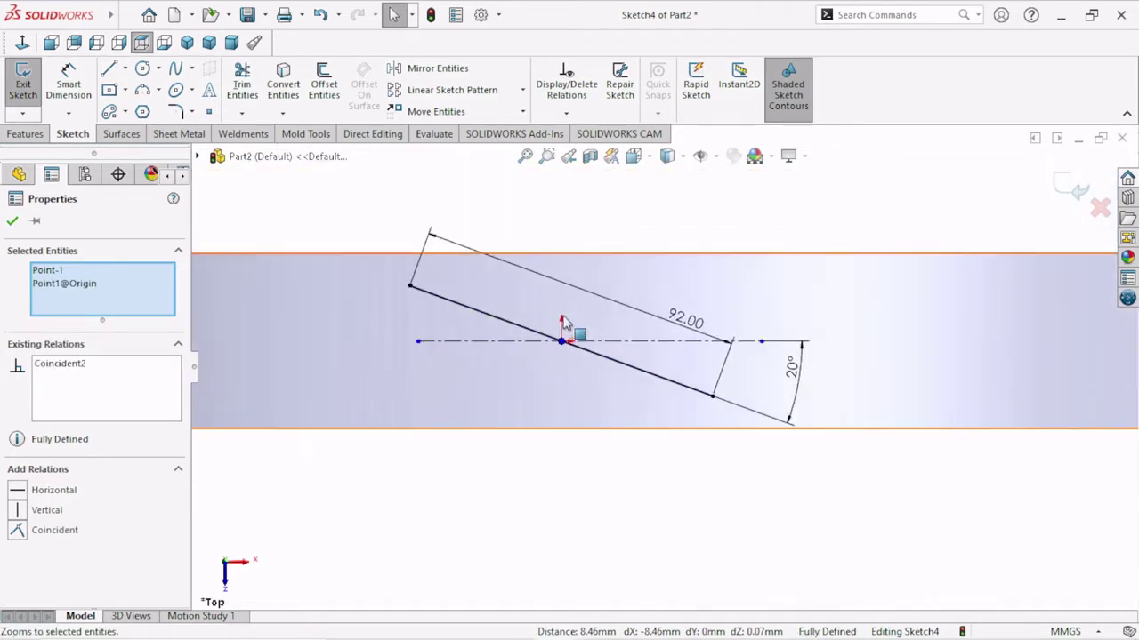
left_click(16, 222)
scroll(614, 378, "down", 3)
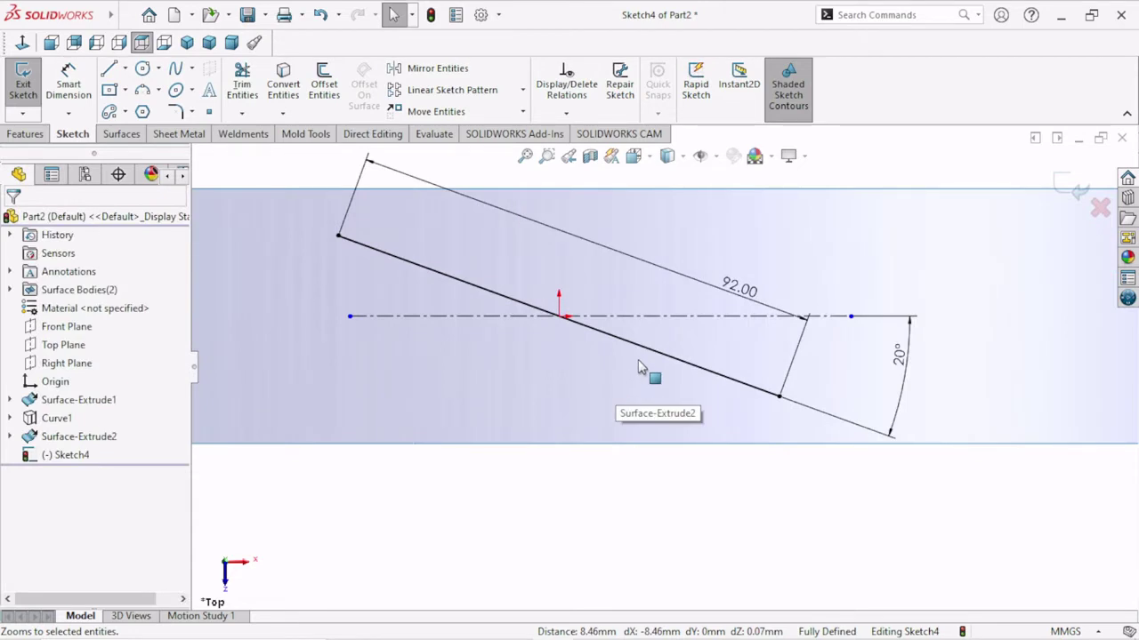
left_click(627, 318)
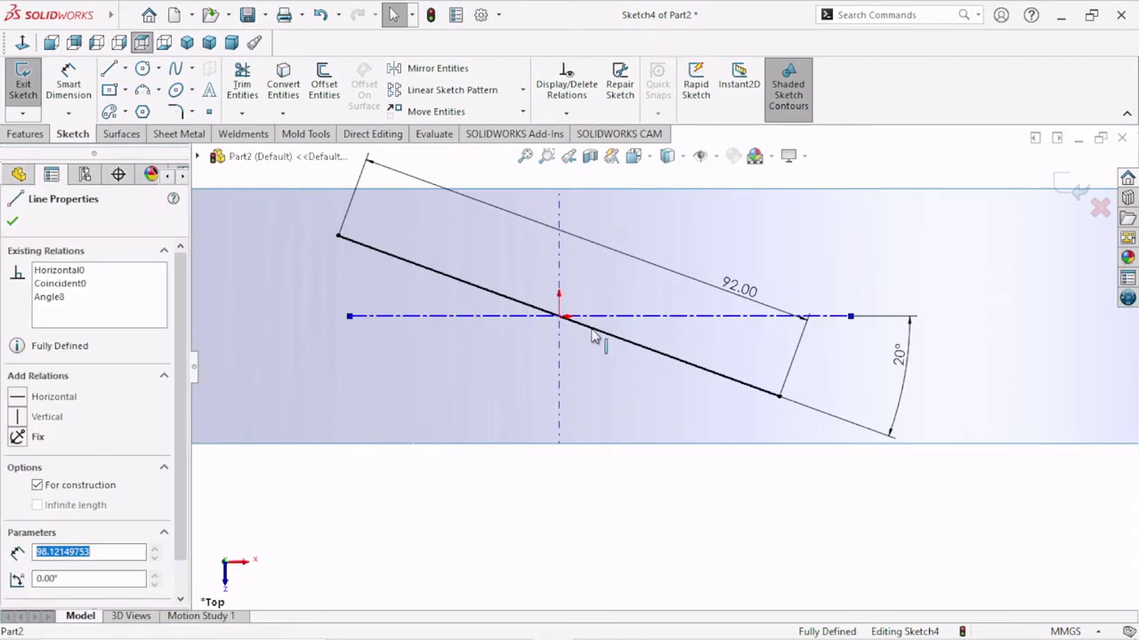
left_click(565, 399)
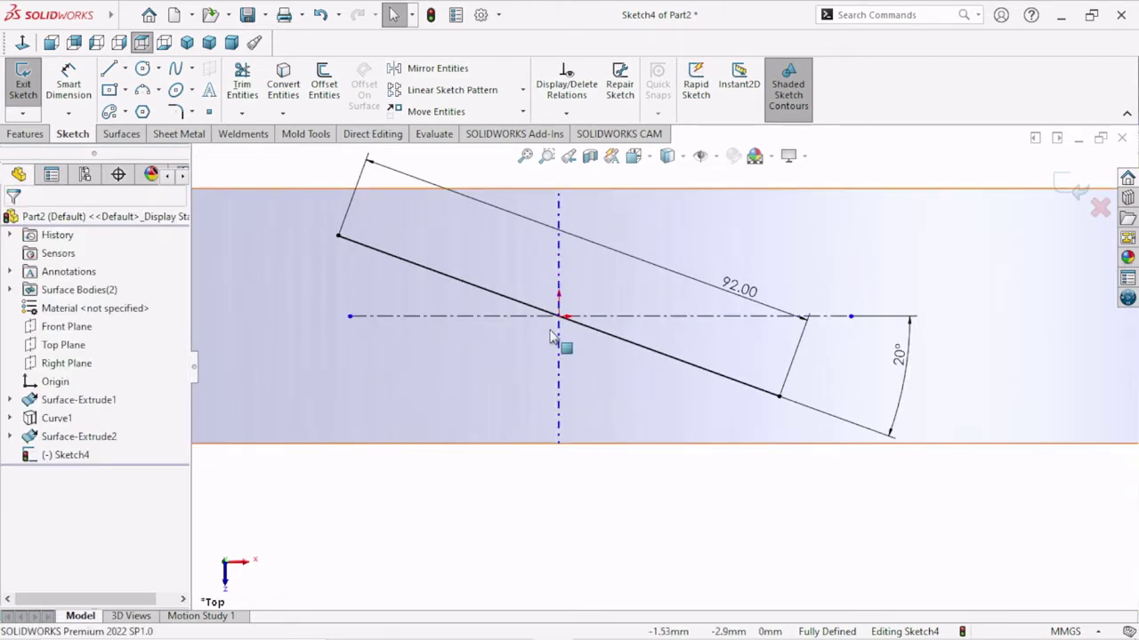
Step: Exit Sketch4 and orbit and zoom out to view both rings
key("f")
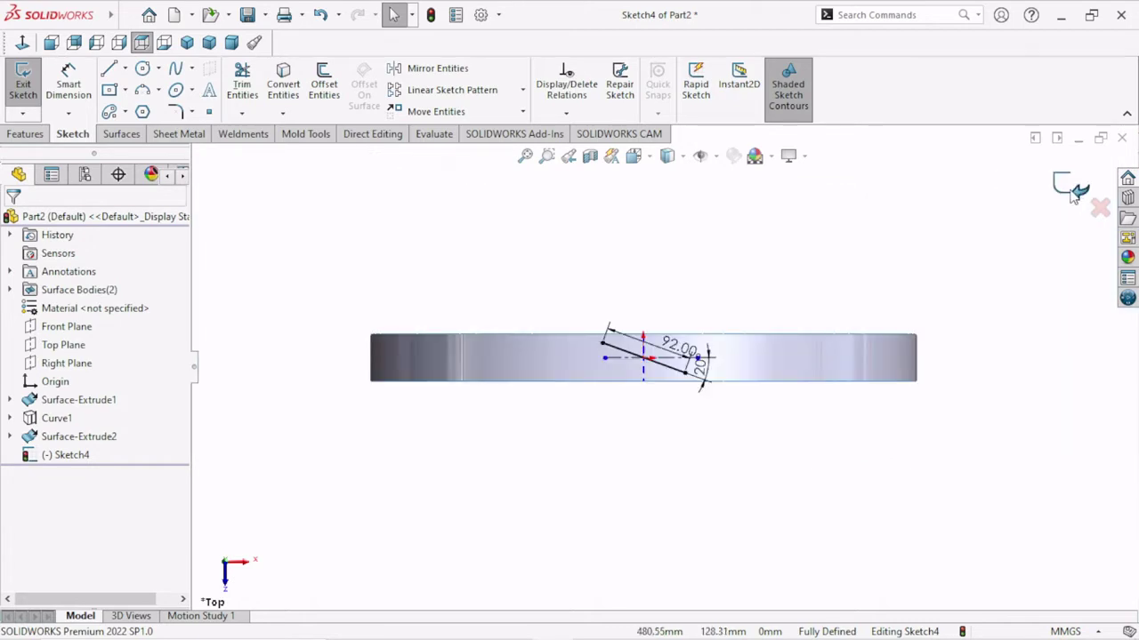
left_click(1071, 191)
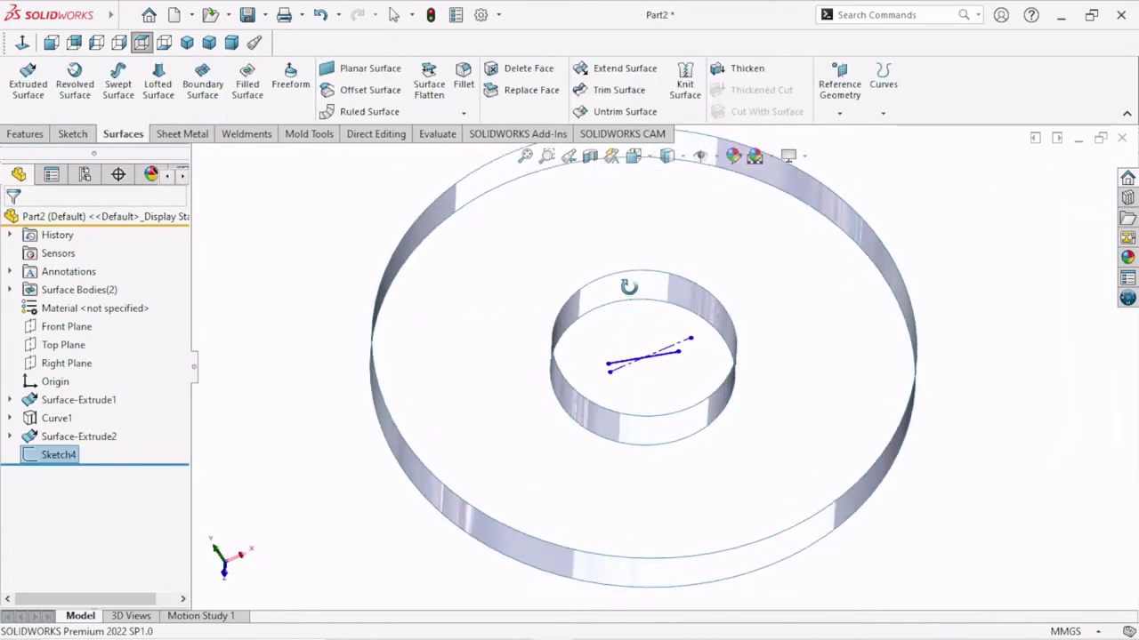
middle_click_drag(628, 286, 666, 333)
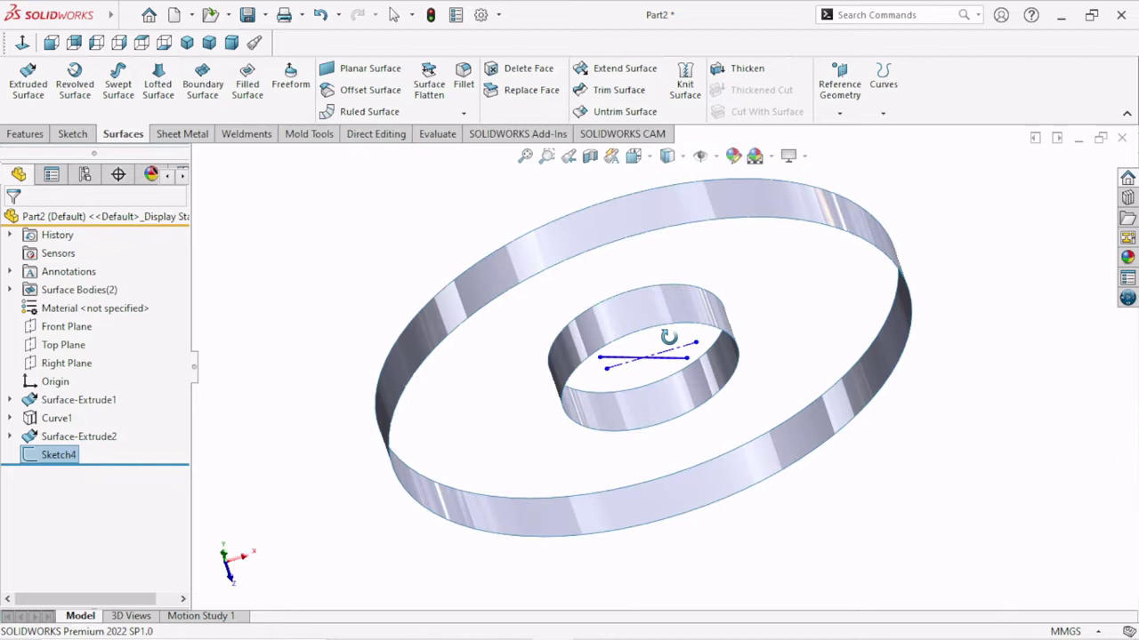
left_click(57, 419)
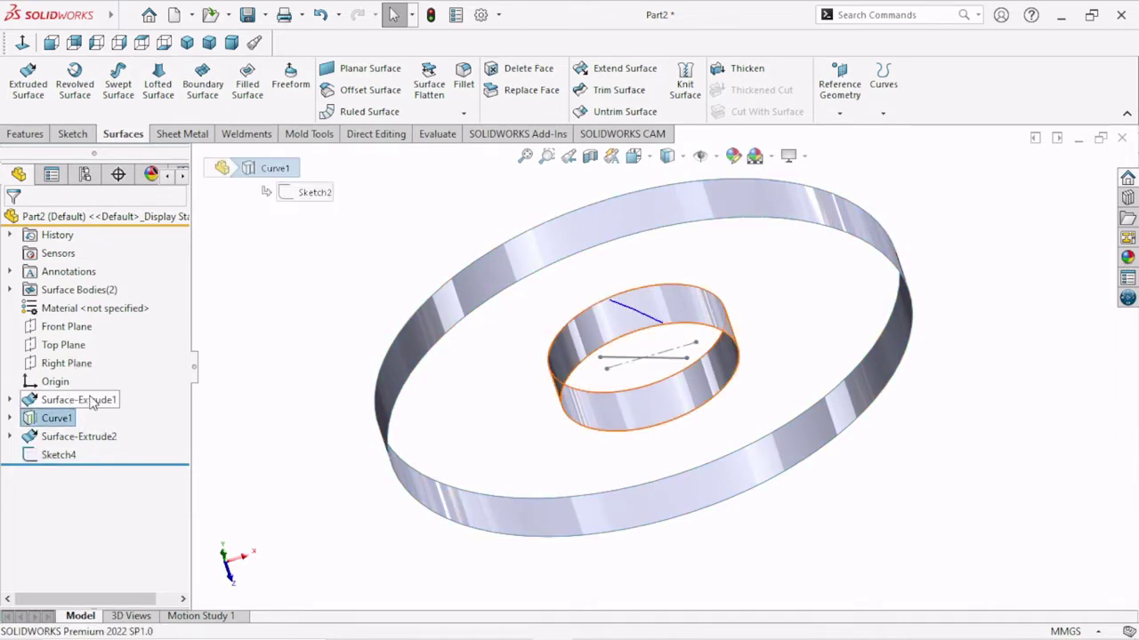
left_click(531, 421)
scroll(683, 416, "down", 2)
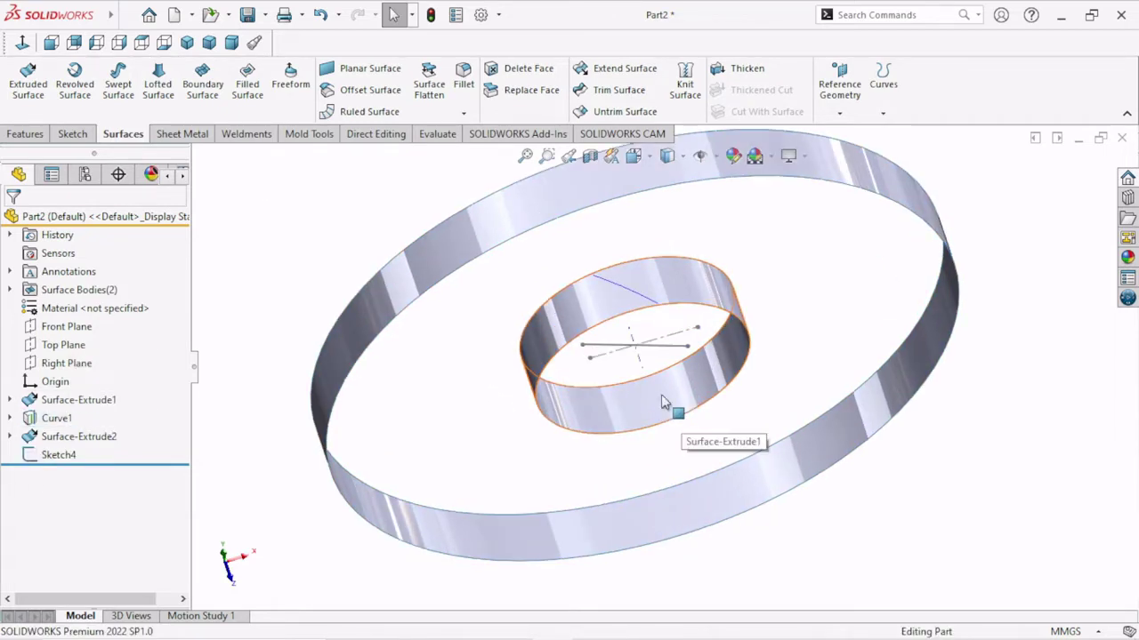
key("z")
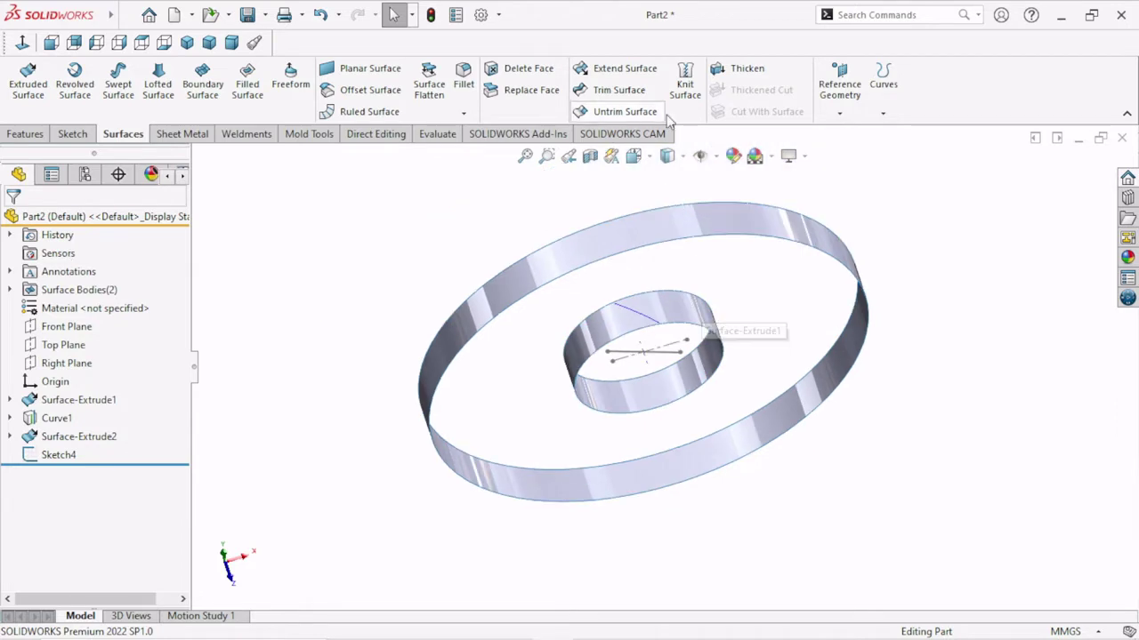
Step: Set up a Project Curve from Sketch4 onto the outer ring's face
left_click(25, 133)
left_click(709, 98)
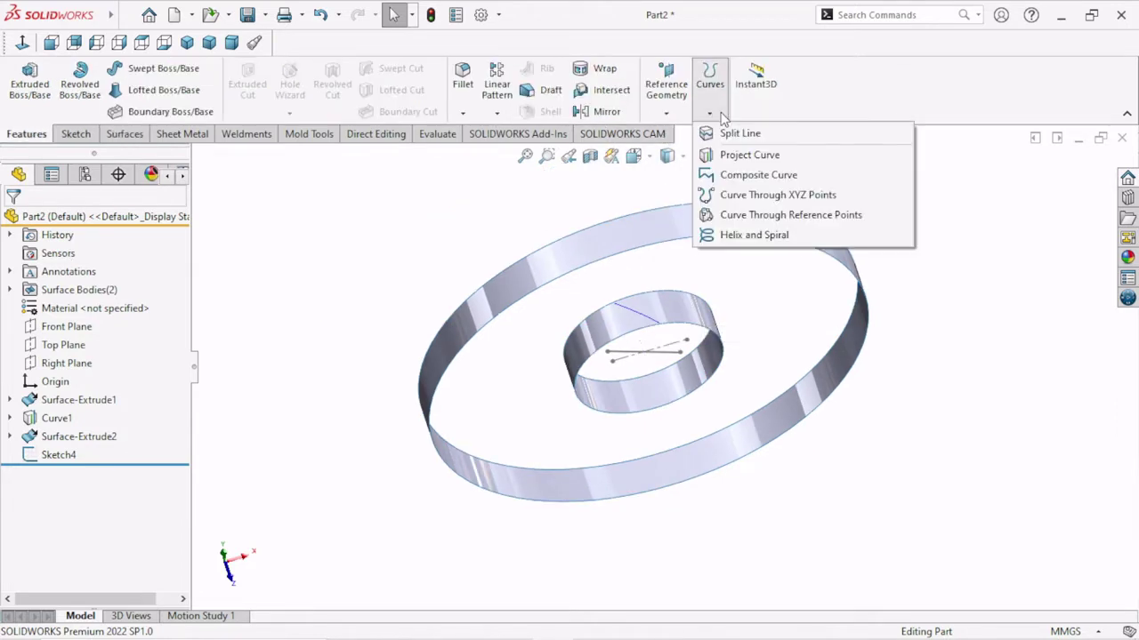
left_click(747, 155)
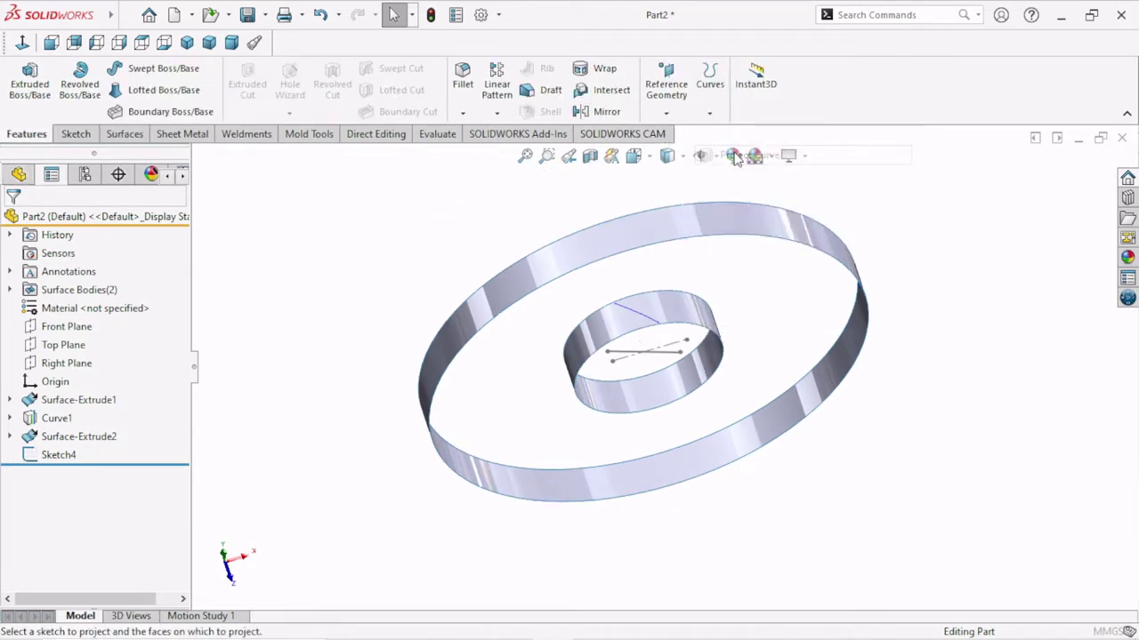
left_click(675, 356)
left_click(624, 242)
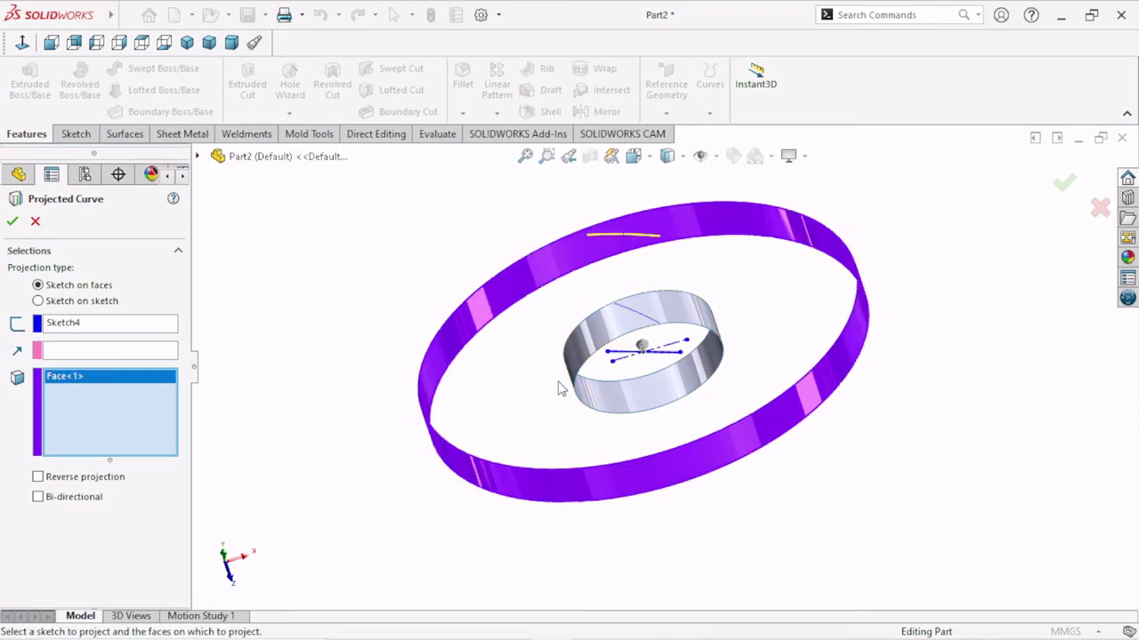
Step: Confirm the projected curve Curve2 and orbit the model to inspect it
left_click(12, 223)
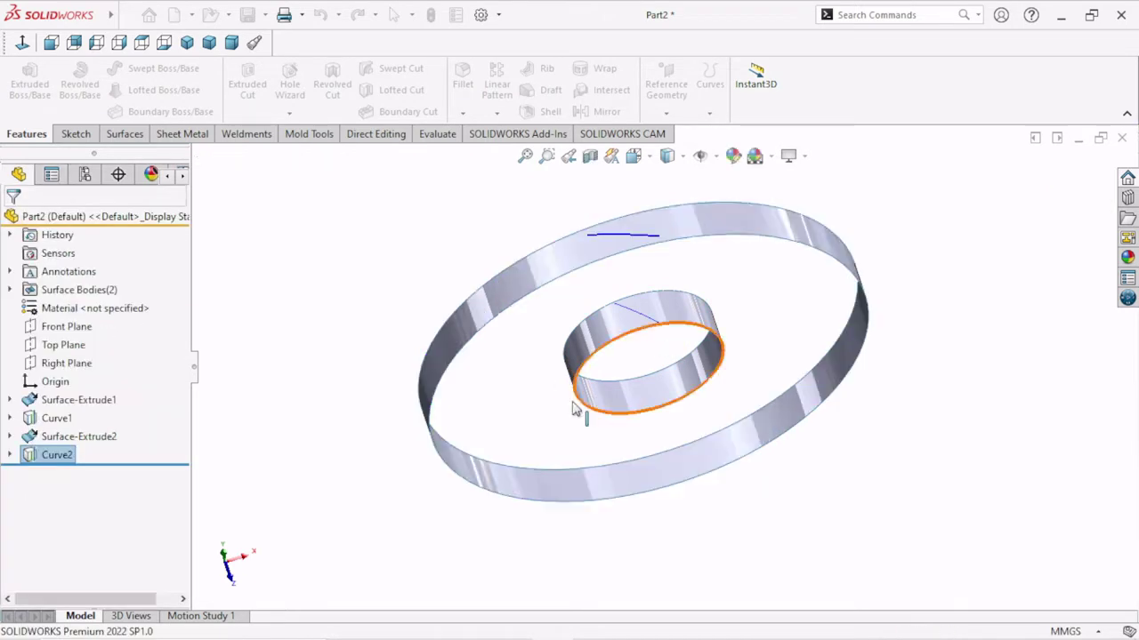
scroll(650, 414, "up", 3)
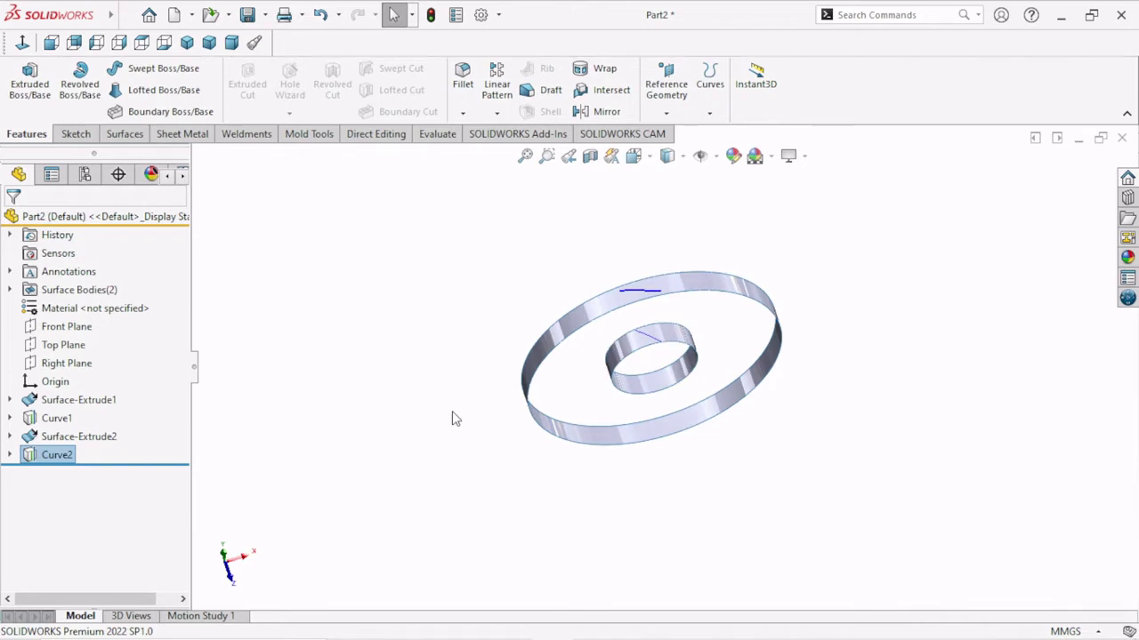
mouse_move(453, 419)
middle_mouse_down()
mouse_move(466, 318)
mouse_move(432, 285)
mouse_move(442, 385)
middle_mouse_up()
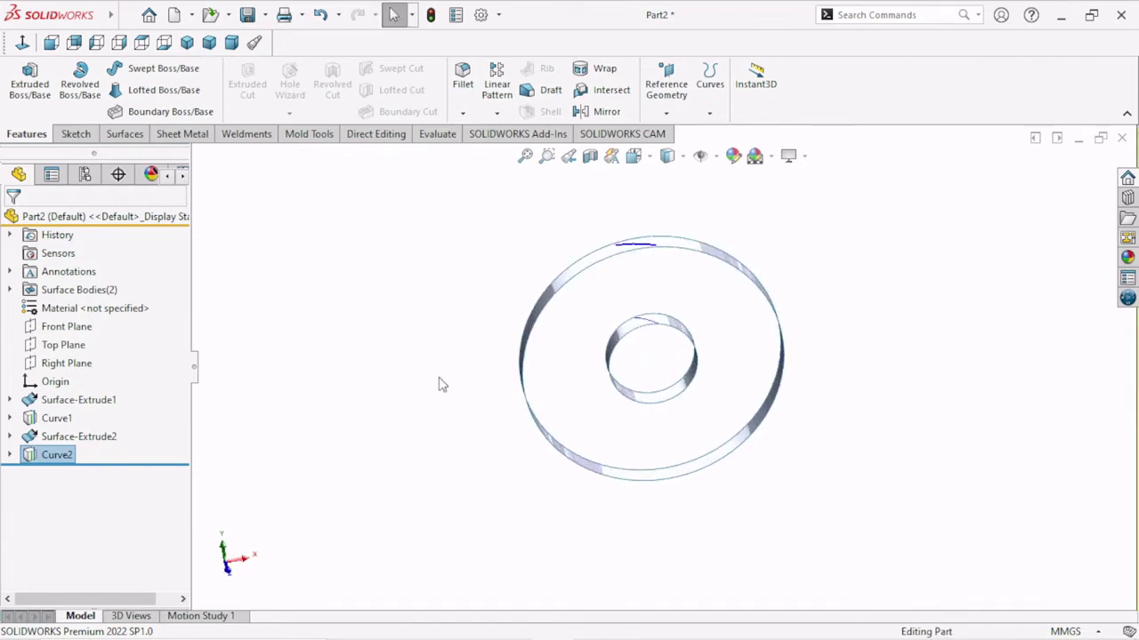
scroll(685, 327, "down", 3)
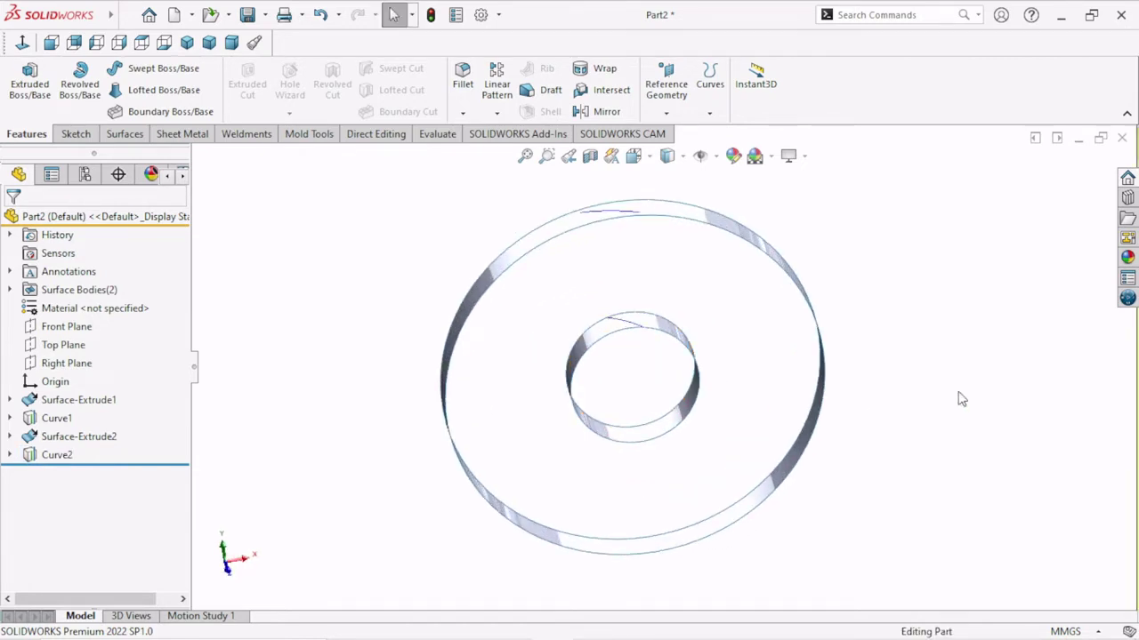
middle_click_drag(959, 400, 763, 400)
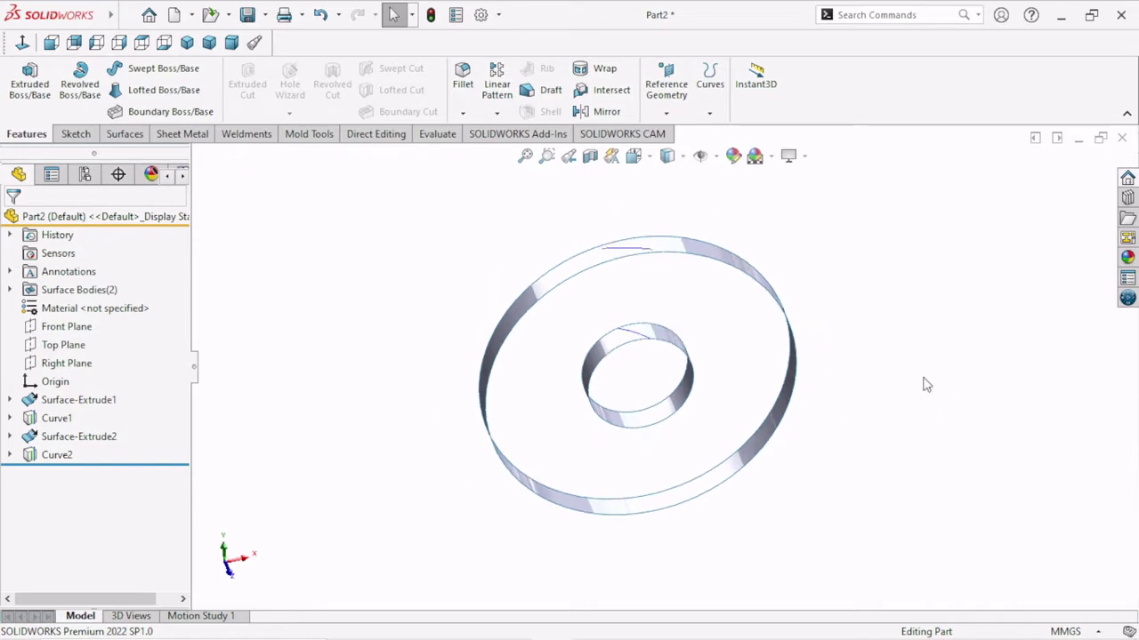
middle_click_drag(879, 374, 903, 449)
middle_click_drag(890, 350, 883, 336)
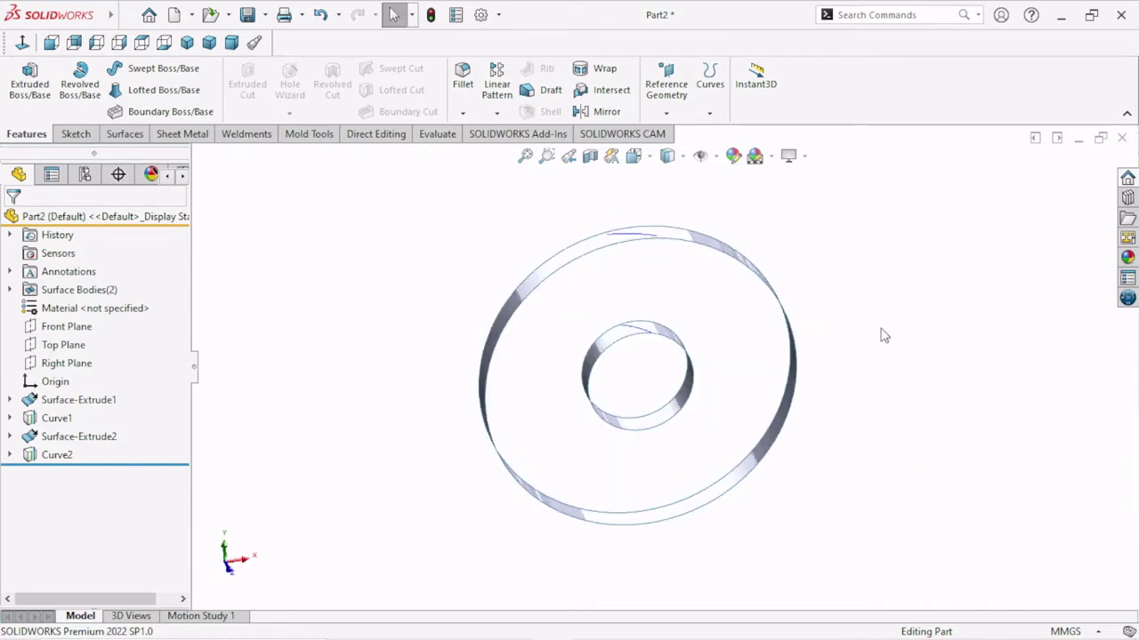
Step: Hide the outer ring surface, leaving Curve2 beside the hub, and show the Surfaces commands
left_click(104, 445)
left_click(115, 409)
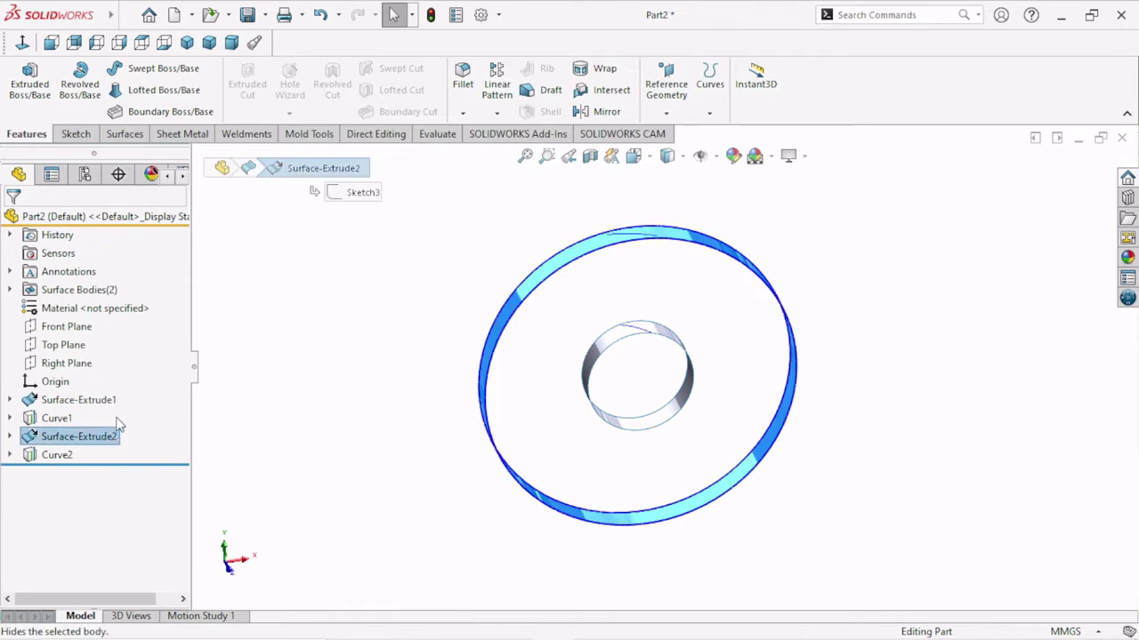
left_click(317, 422)
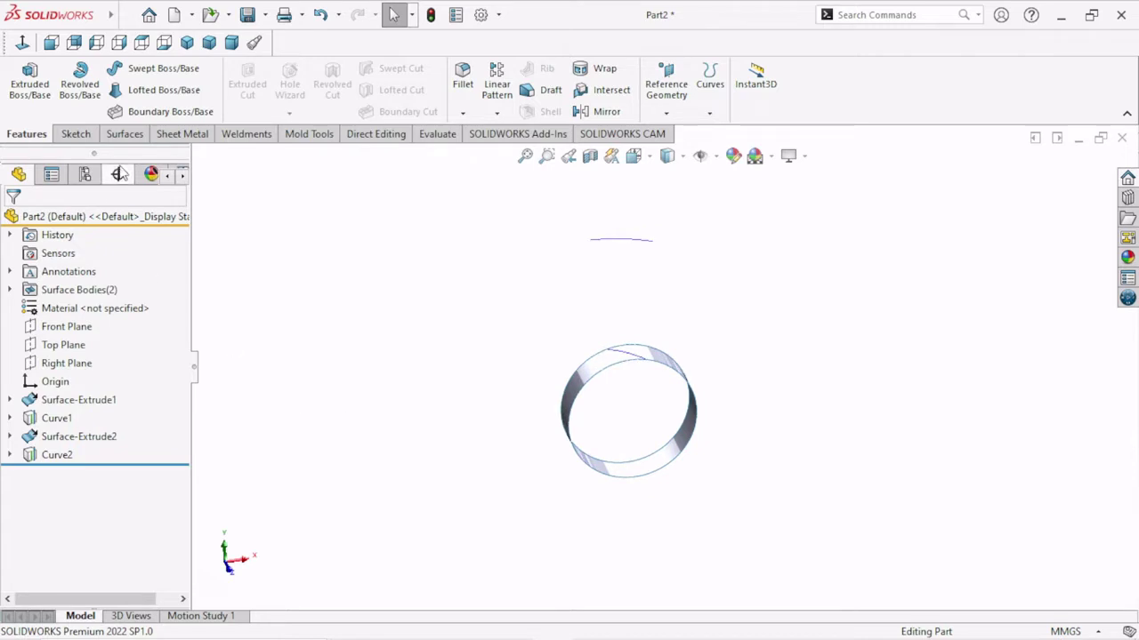
left_click(141, 144)
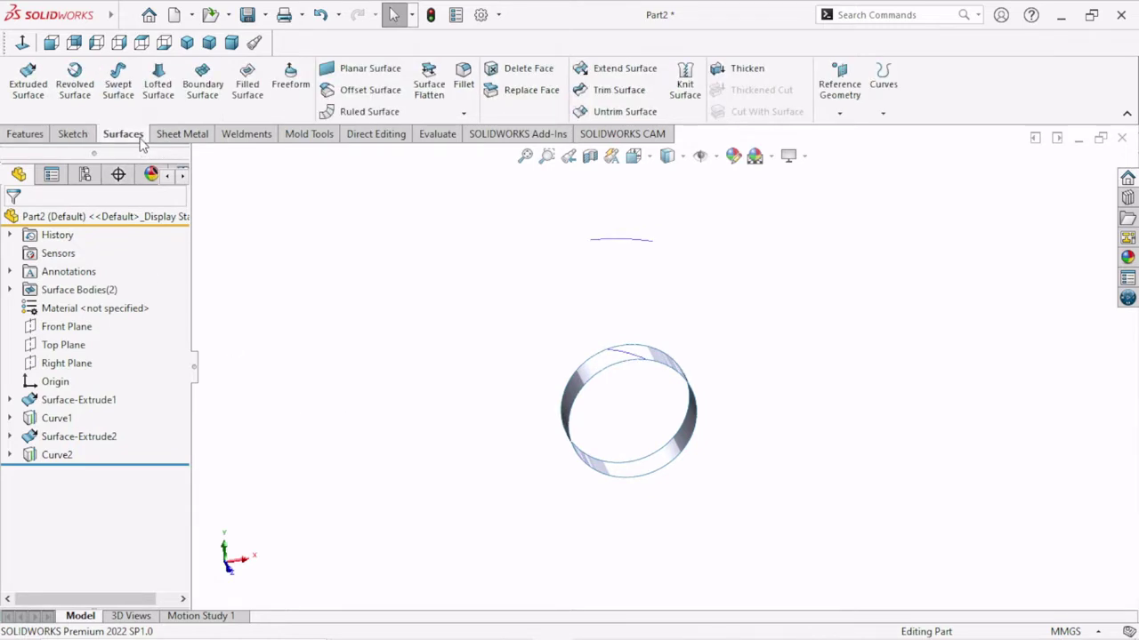
Step: Loft a surface from Curve1 on the hub ring to Curve2, creating Surface-Loft1
left_click(167, 83)
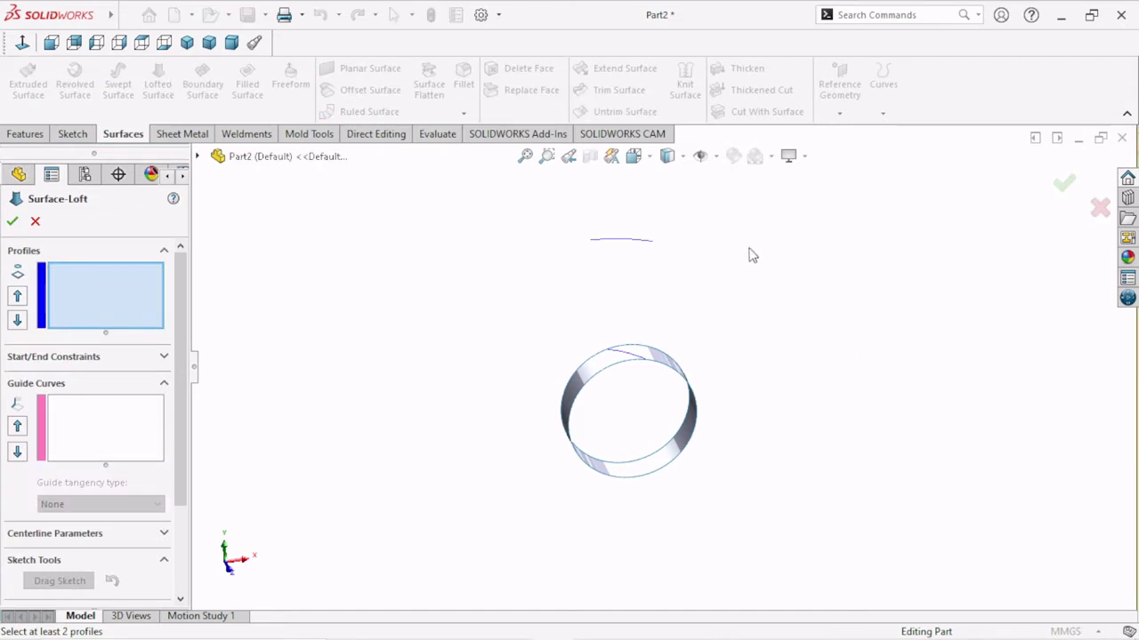
scroll(650, 369, "down", 4)
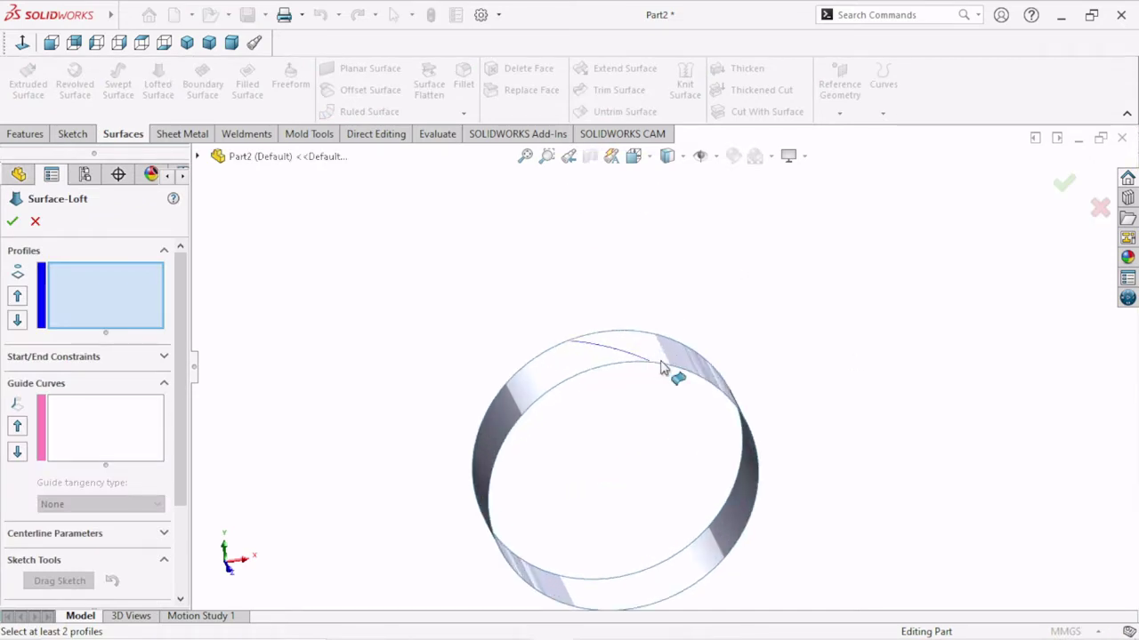
left_click(651, 369)
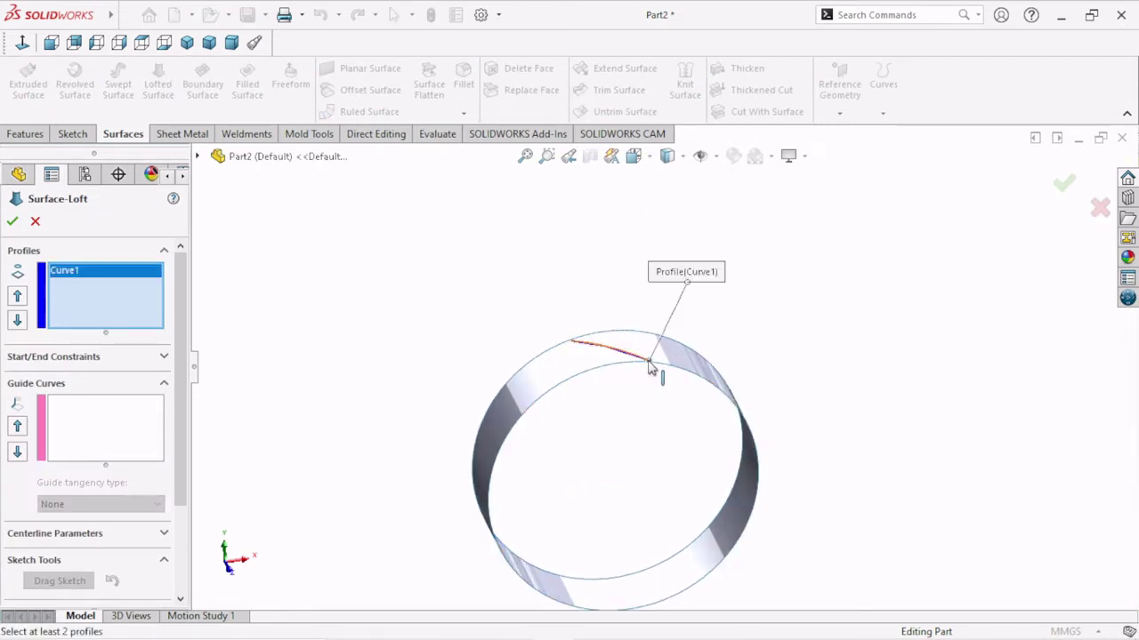
scroll(674, 273, "up", 3)
scroll(674, 273, "up", 2)
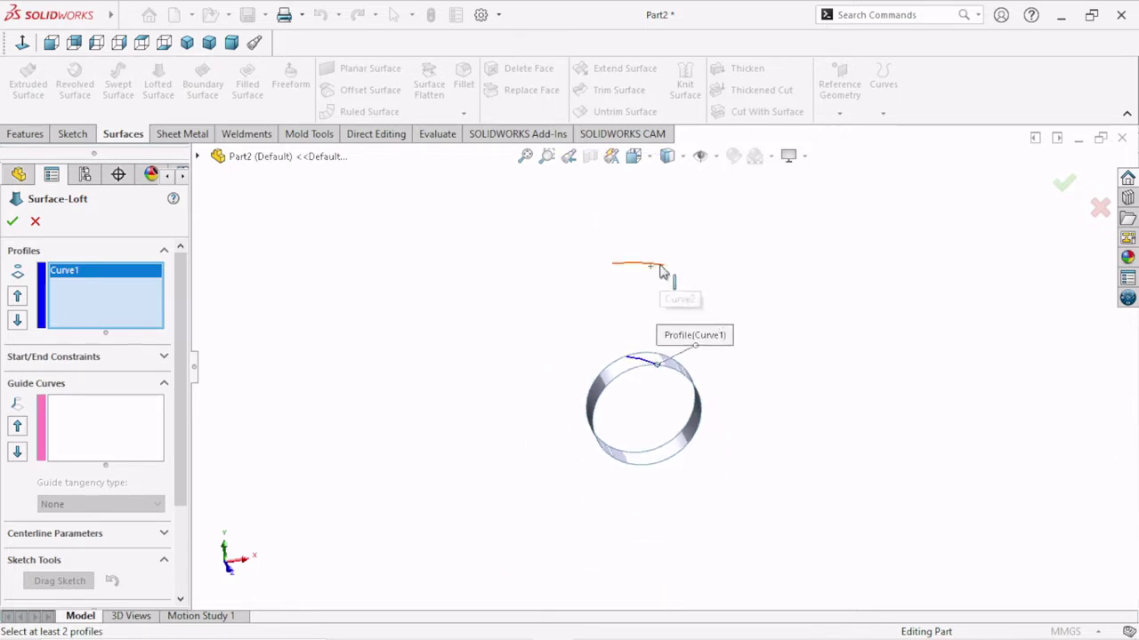
left_click(660, 266)
scroll(719, 347, "down", 2)
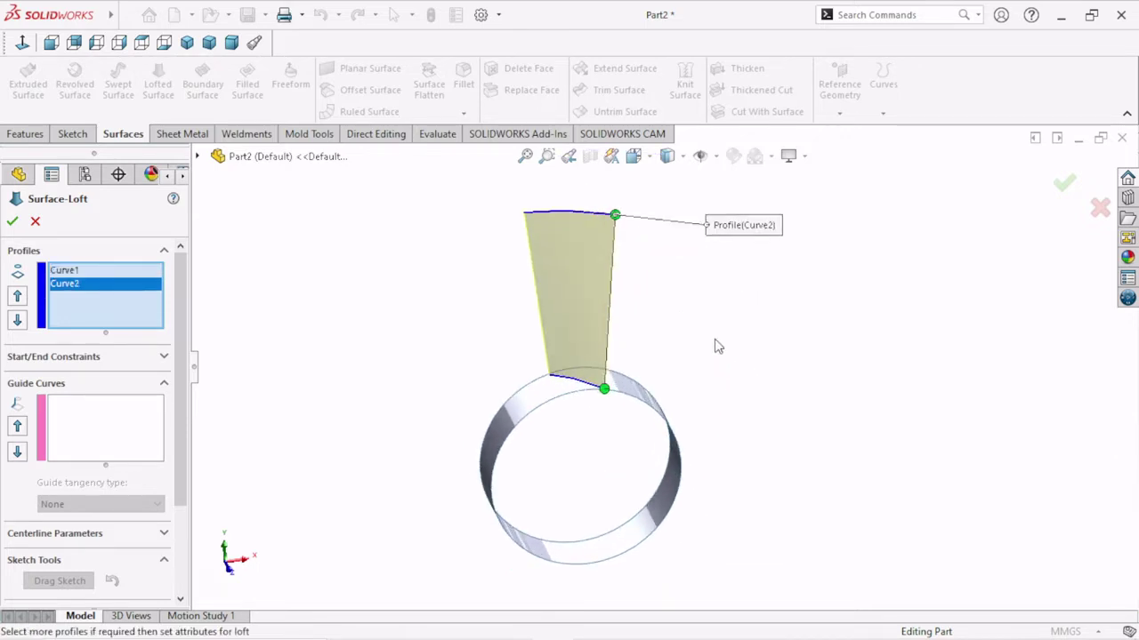
mouse_move(727, 333)
middle_mouse_down()
mouse_move(775, 401)
mouse_move(791, 457)
mouse_move(780, 508)
mouse_move(763, 504)
mouse_move(762, 526)
mouse_move(737, 458)
mouse_move(768, 427)
mouse_move(733, 407)
mouse_move(719, 314)
mouse_move(643, 407)
mouse_move(640, 398)
middle_mouse_up()
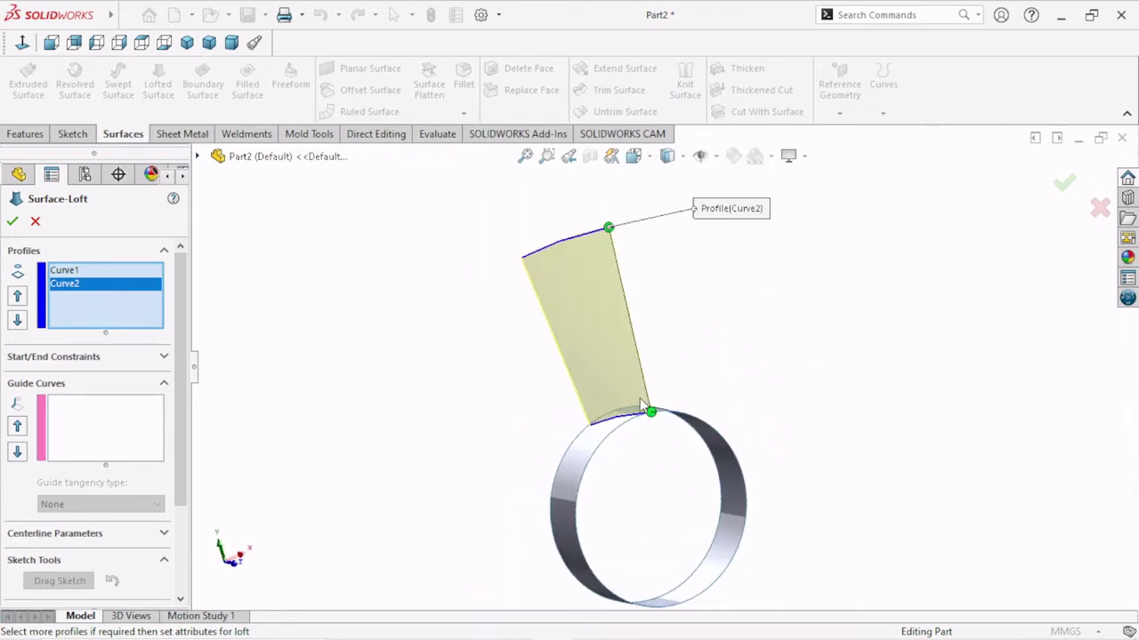
left_click(12, 222)
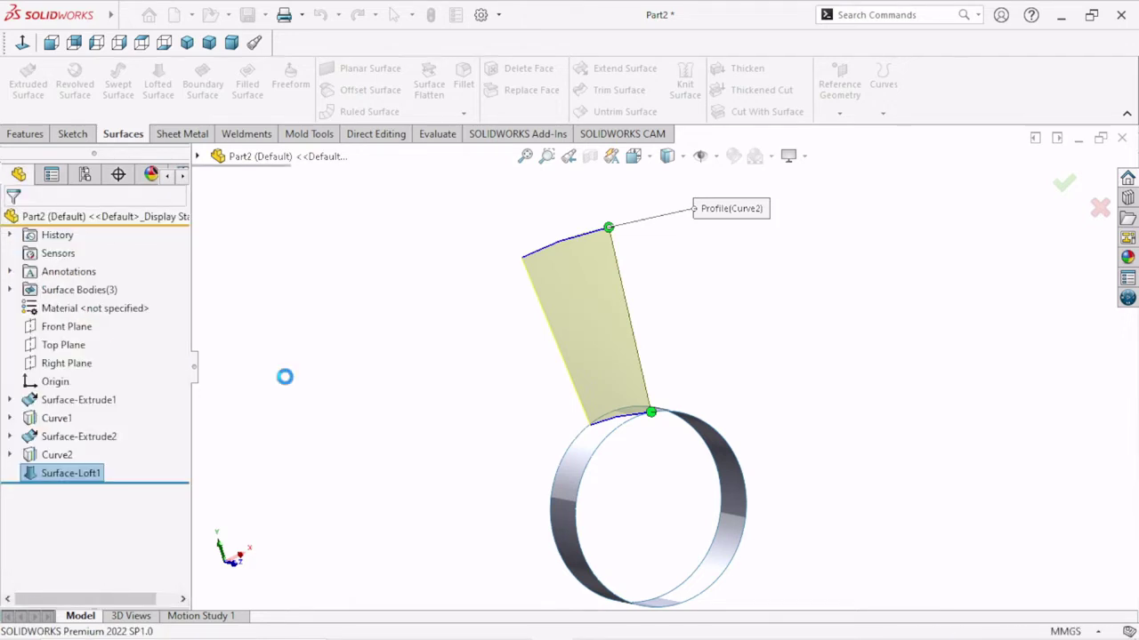
Step: Orbit and zoom to inspect the new lofted blade side-on and edge-on
mouse_move(502, 388)
middle_mouse_down()
mouse_move(546, 478)
mouse_move(539, 556)
mouse_move(554, 583)
mouse_move(501, 447)
mouse_move(621, 366)
middle_mouse_up()
scroll(609, 359, "down", 2)
scroll(626, 377, "up", 1)
scroll(628, 381, "up", 1)
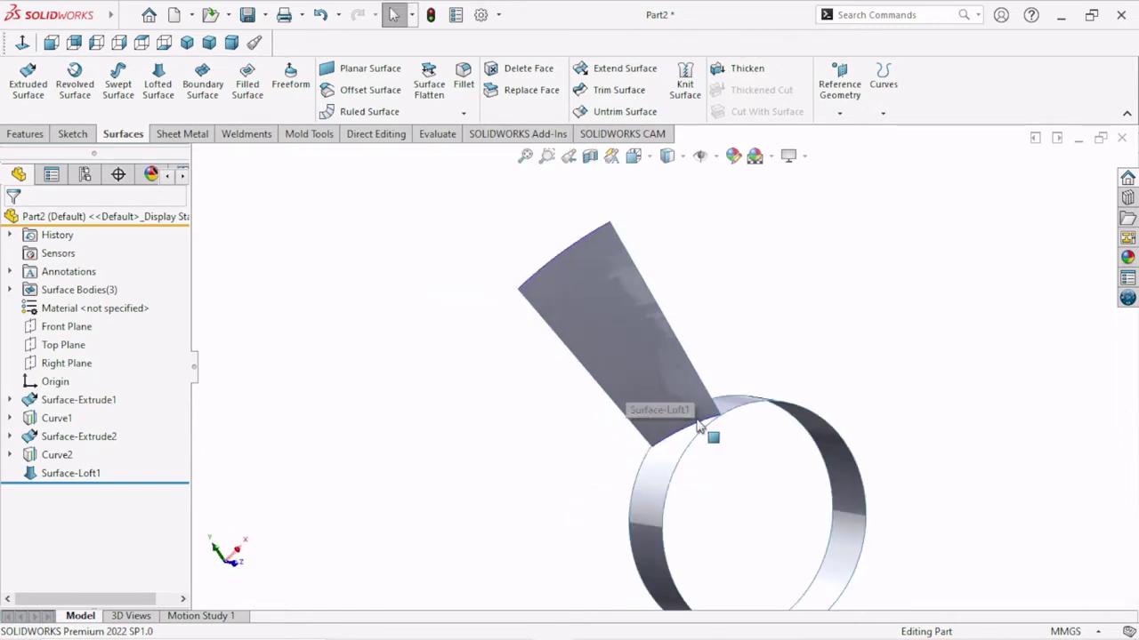
scroll(708, 432, "up", 1)
mouse_move(744, 474)
middle_mouse_down()
mouse_move(717, 470)
mouse_move(668, 407)
mouse_move(619, 486)
mouse_move(706, 534)
mouse_move(800, 608)
mouse_move(813, 557)
mouse_move(714, 475)
mouse_move(612, 361)
mouse_move(726, 347)
mouse_move(717, 452)
middle_mouse_up()
scroll(717, 453, "down", 3)
scroll(717, 453, "up", 3)
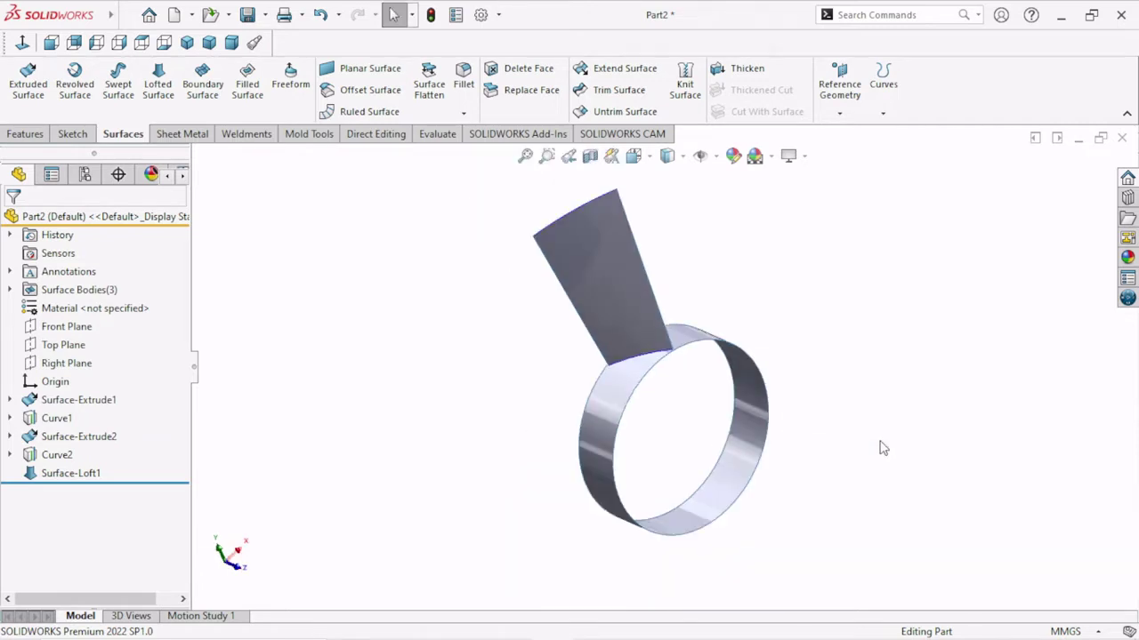
mouse_move(892, 439)
middle_mouse_down()
mouse_move(752, 348)
mouse_move(764, 379)
middle_mouse_up()
scroll(936, 383, "up", 2)
Step: With the blade upright, show the Features commands and the list of pattern types
mouse_move(726, 327)
middle_mouse_down()
mouse_move(780, 333)
mouse_move(792, 315)
mouse_move(762, 312)
middle_mouse_up()
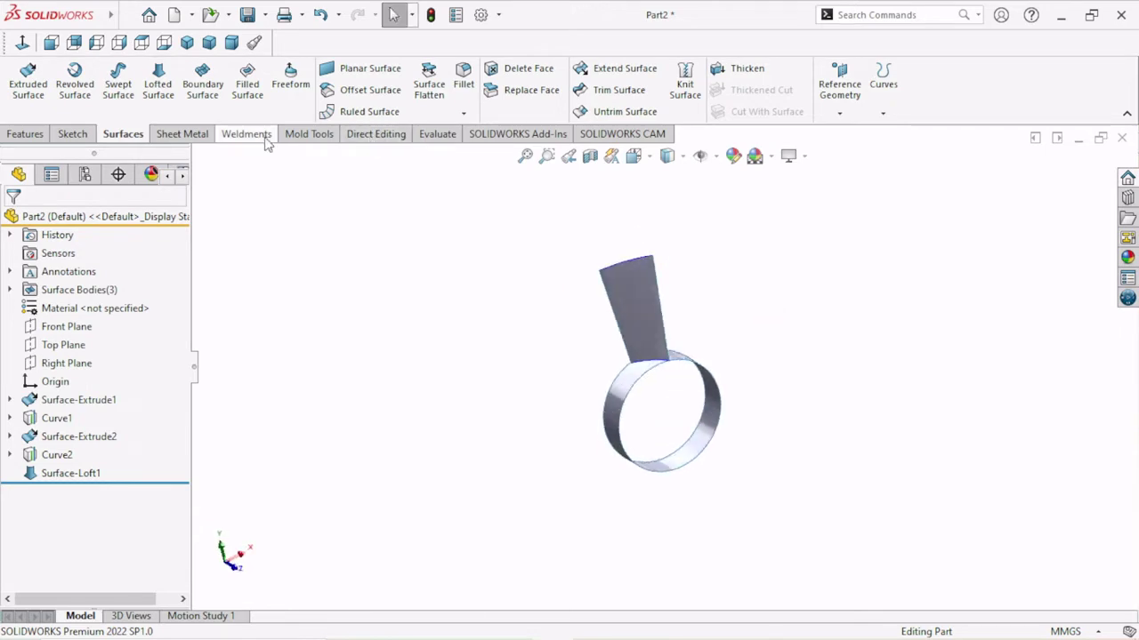
left_click(25, 134)
left_click(498, 114)
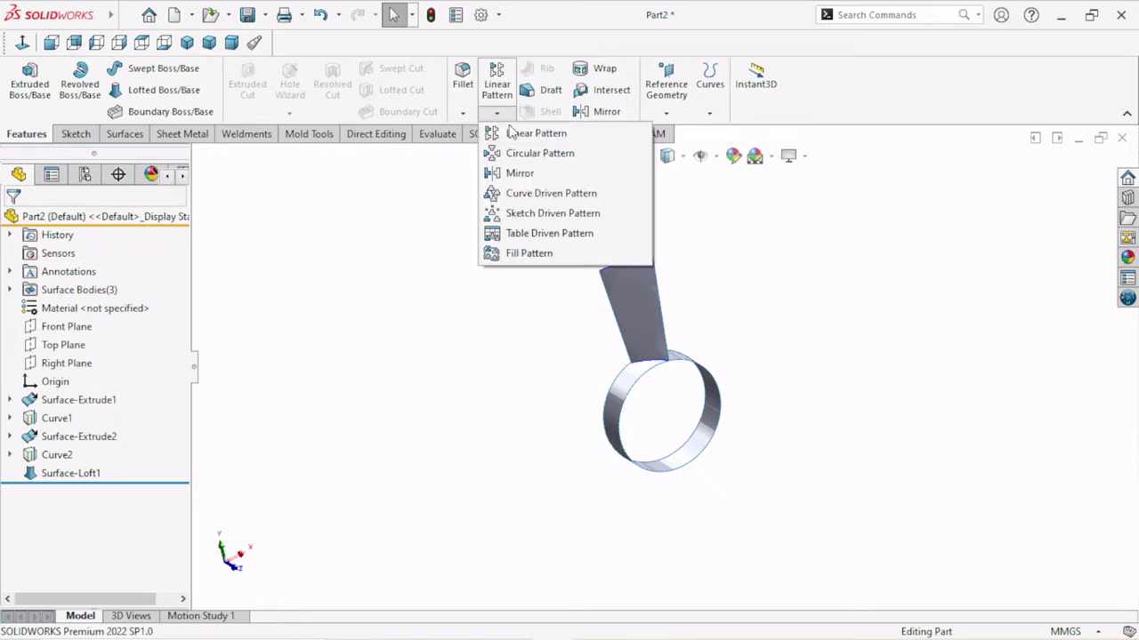
left_click(523, 153)
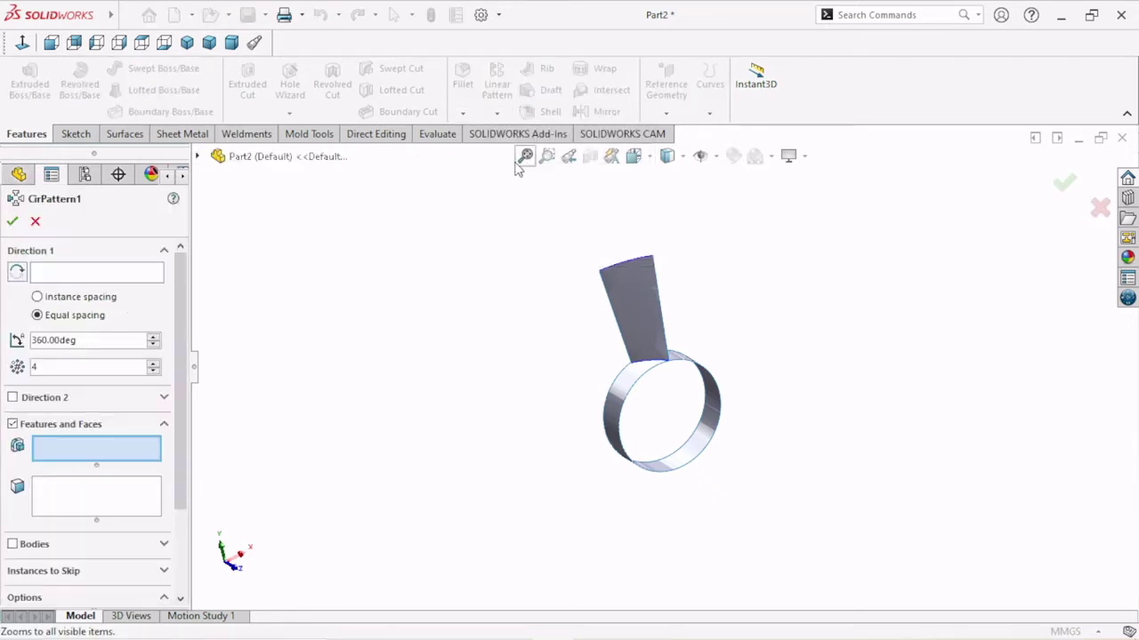
left_click(200, 157)
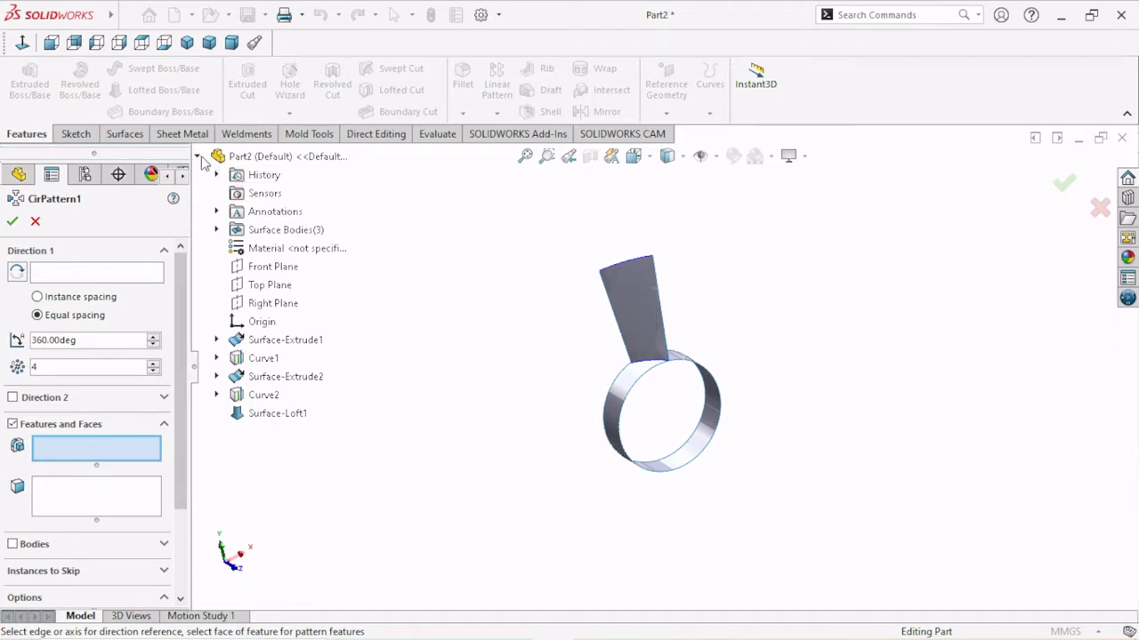
left_click(135, 275)
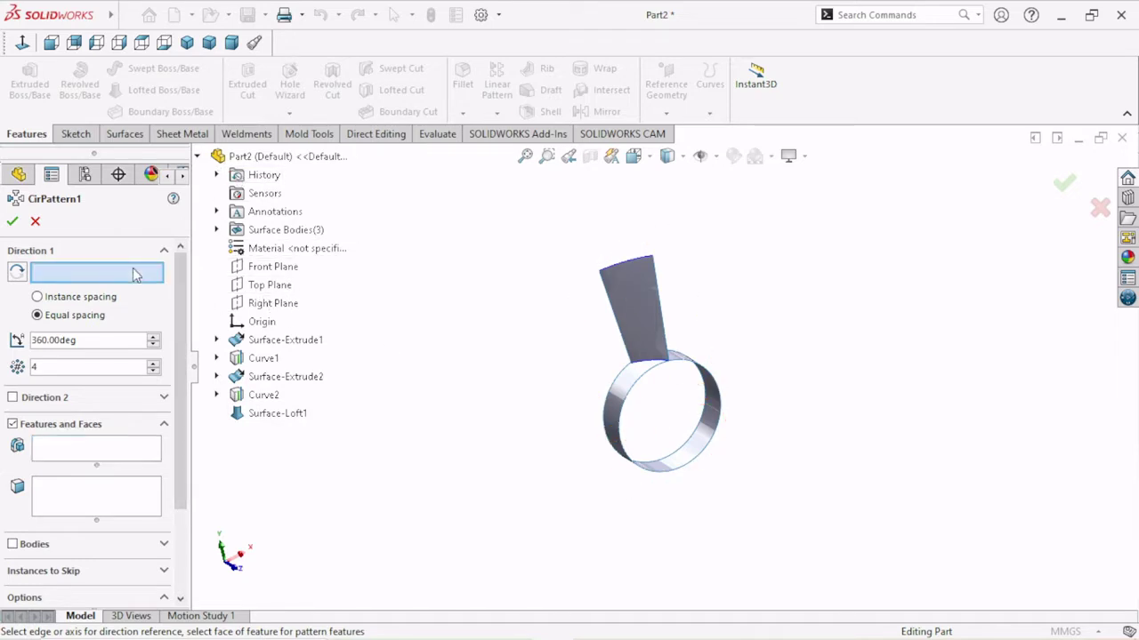
left_click(66, 449)
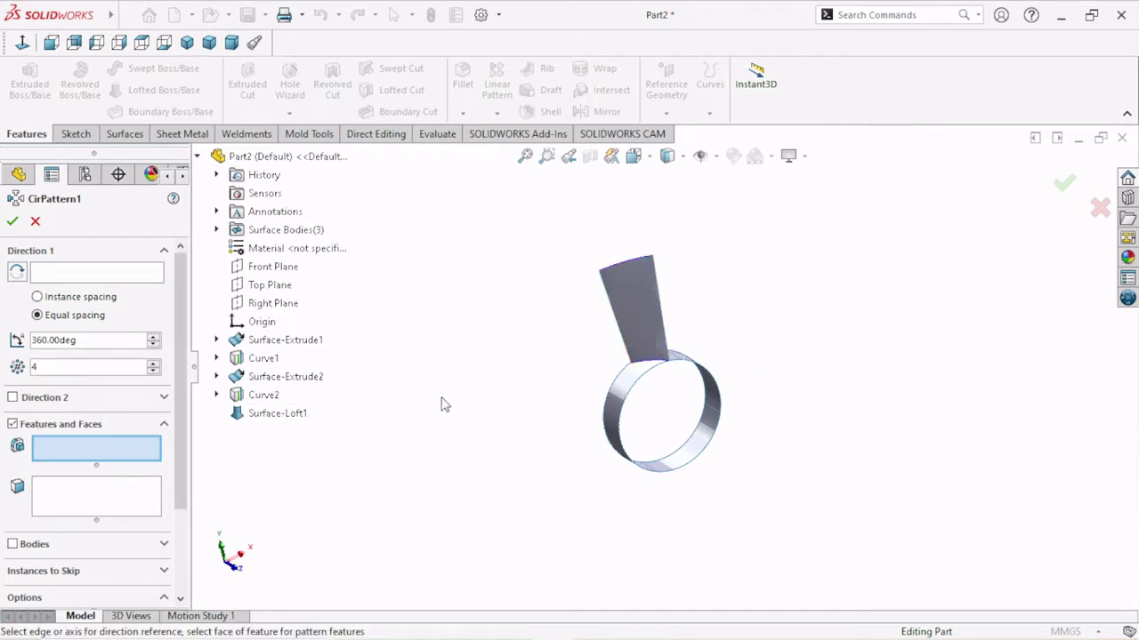
mouse_move(443, 404)
middle_mouse_down()
mouse_move(490, 450)
mouse_move(472, 457)
mouse_move(439, 413)
mouse_move(457, 376)
mouse_move(451, 323)
mouse_move(430, 292)
middle_mouse_up()
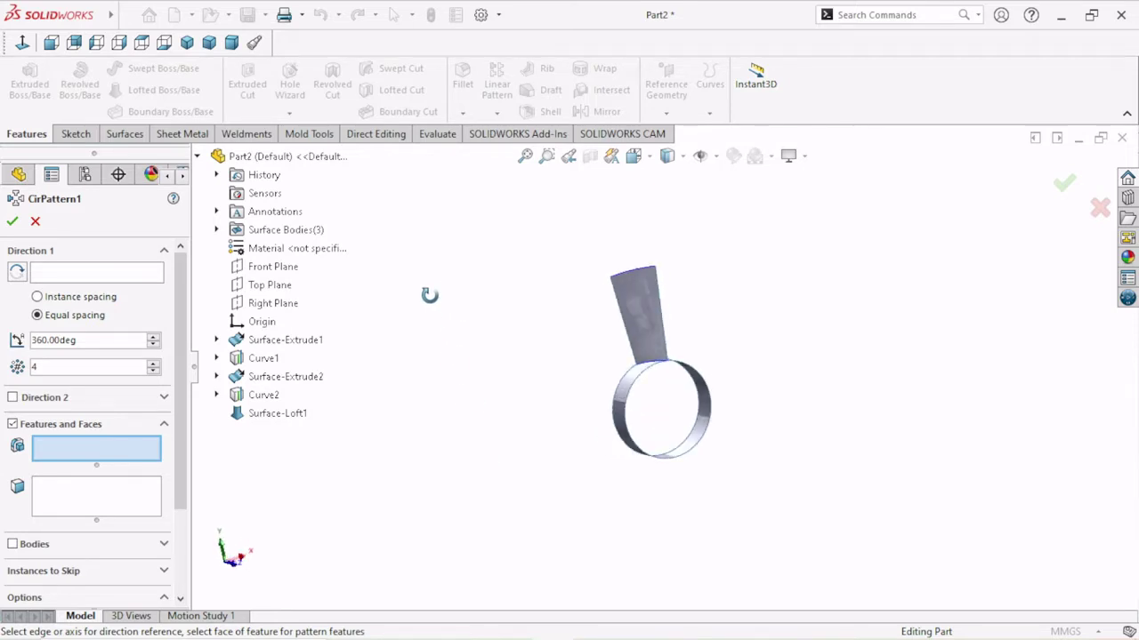
left_click(36, 222)
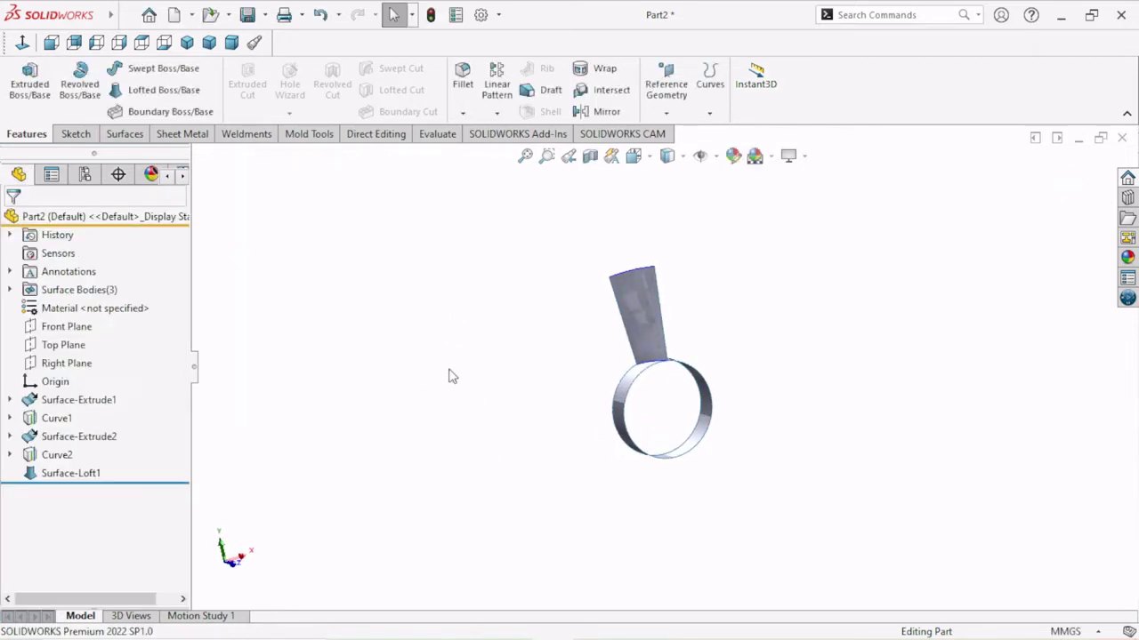
scroll(659, 332, "down", 3)
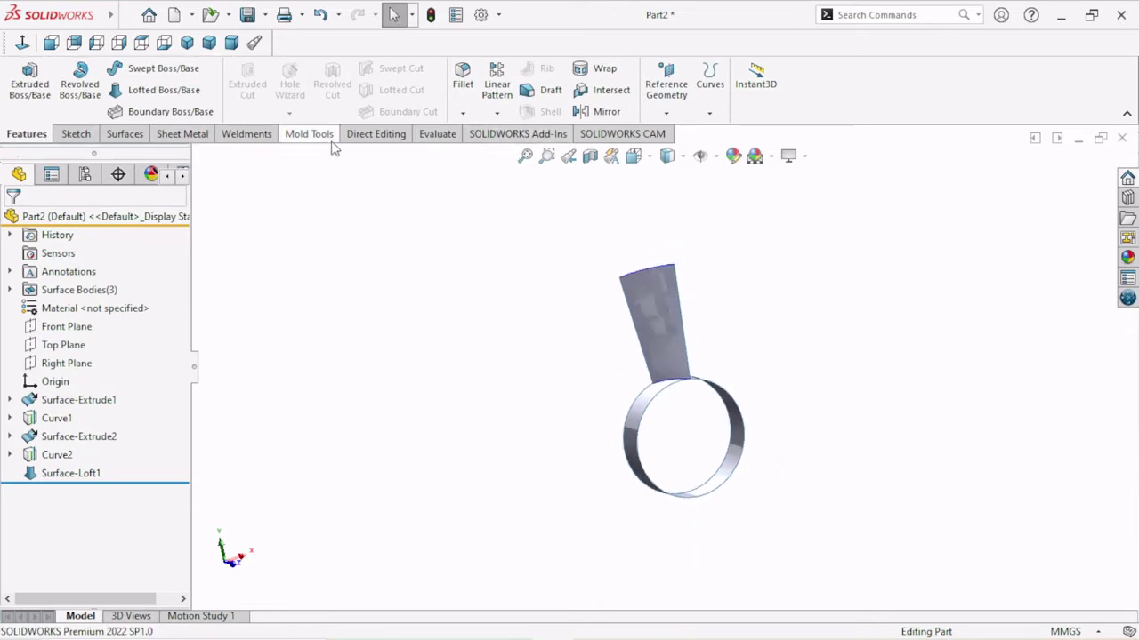
left_click(496, 112)
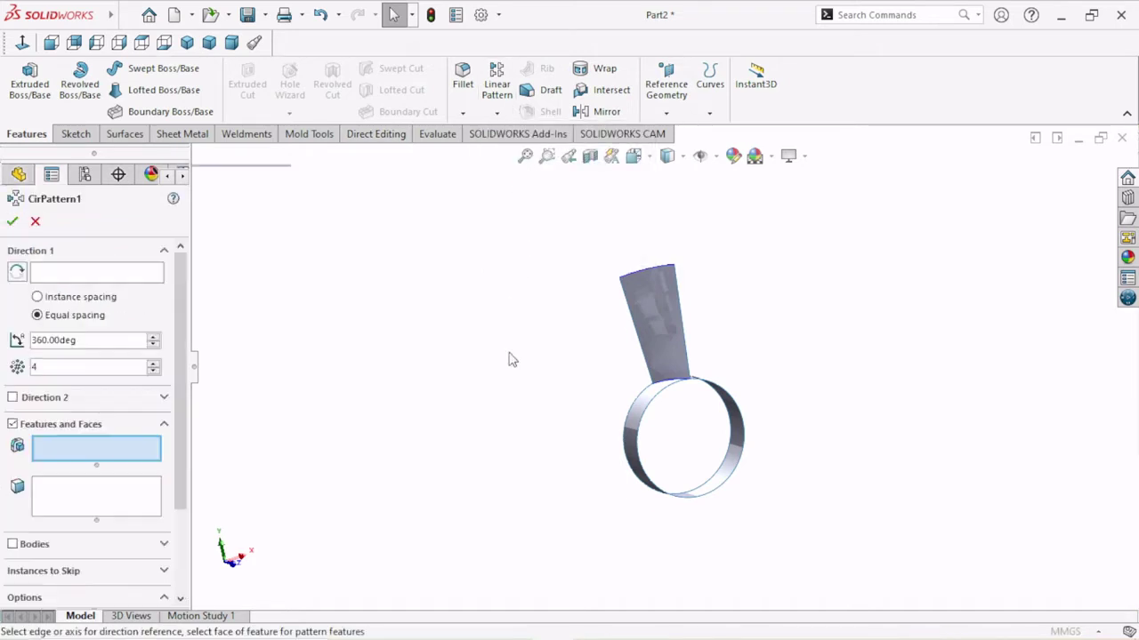
left_click(47, 275)
middle_click_drag(567, 379, 637, 434)
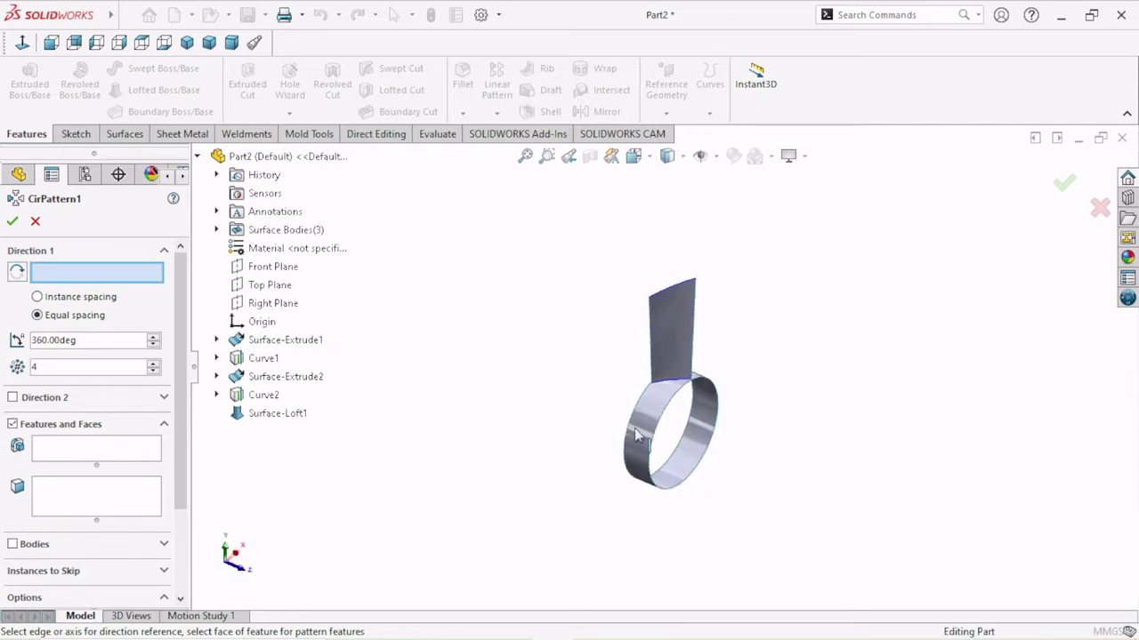
left_click(665, 432)
scroll(445, 457, "up", 2)
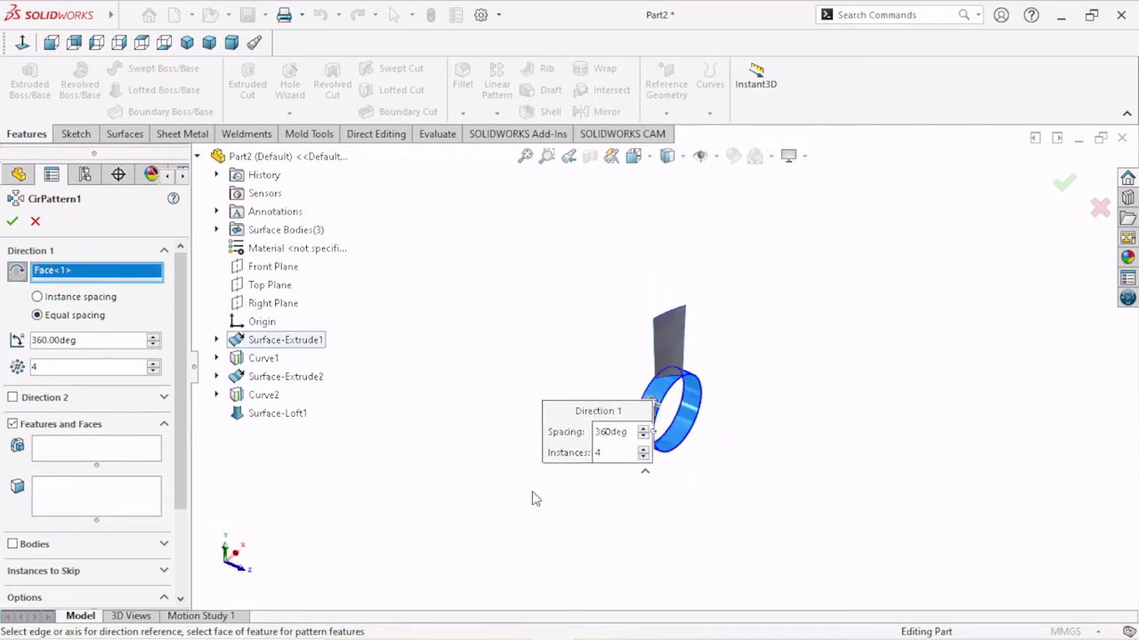
middle_click_drag(532, 498, 507, 468)
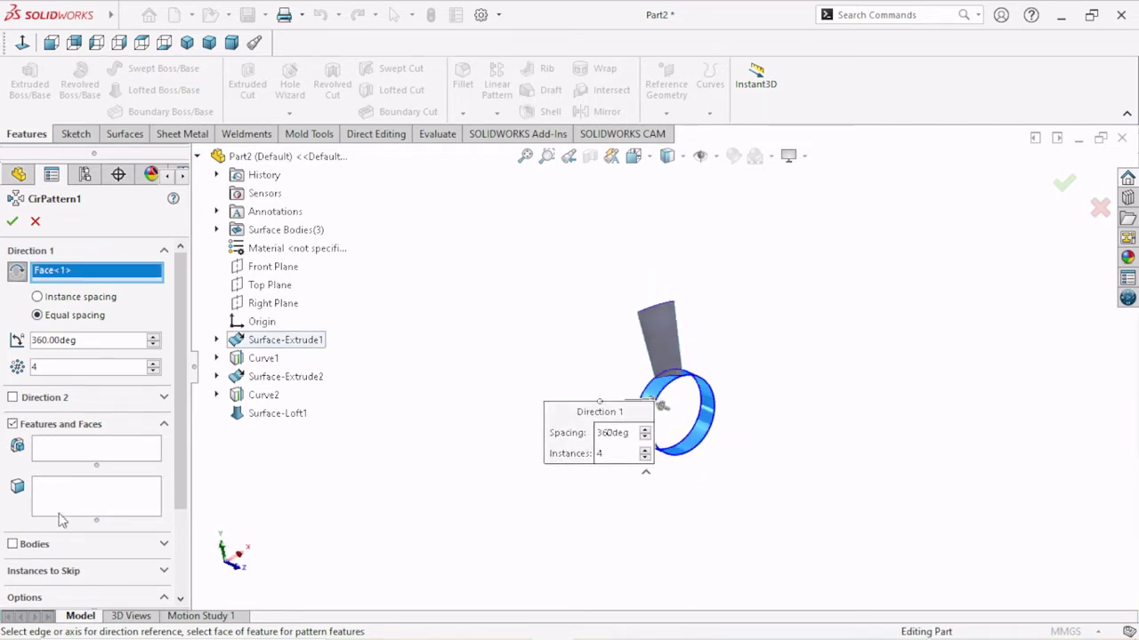
left_click(64, 455)
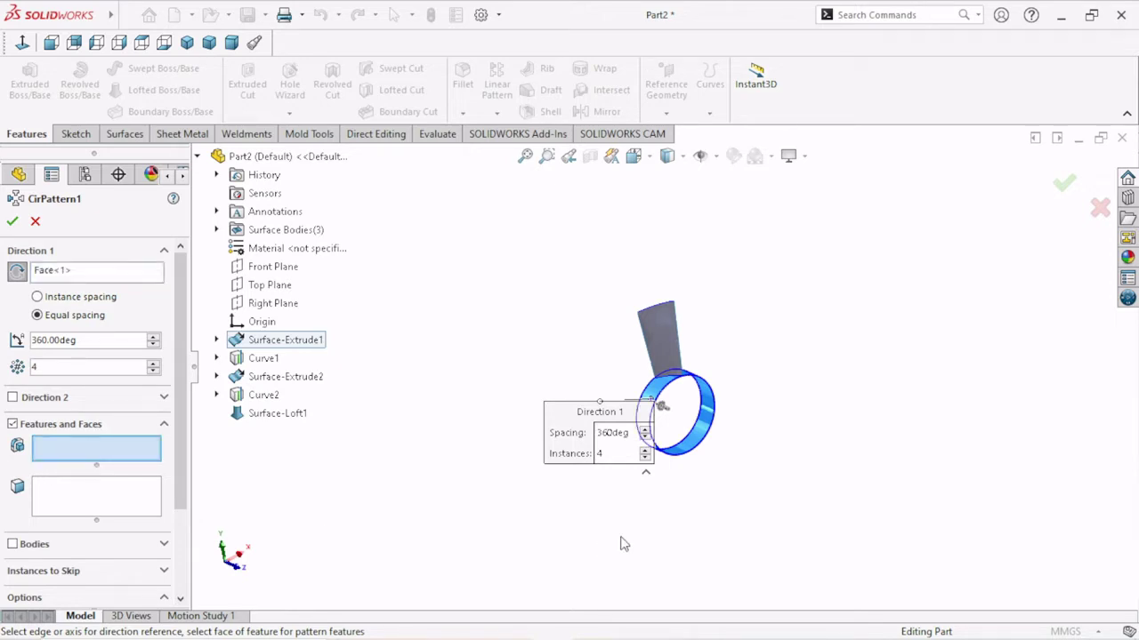
mouse_move(460, 504)
middle_mouse_down()
mouse_move(407, 419)
mouse_move(468, 490)
middle_mouse_up()
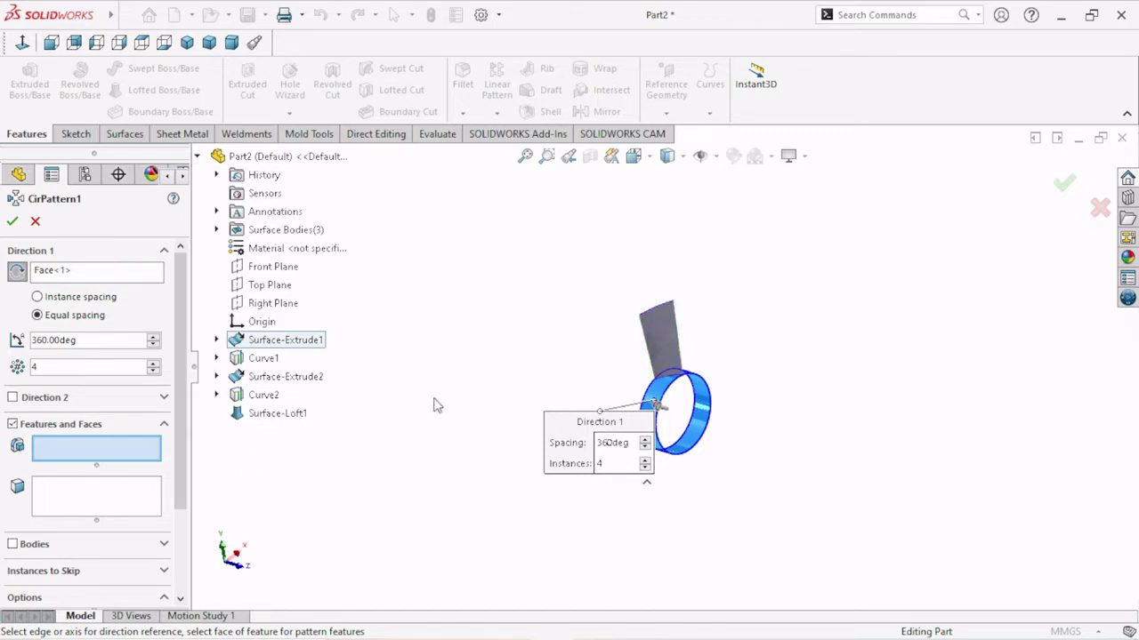
left_click_drag(175, 456, 175, 482)
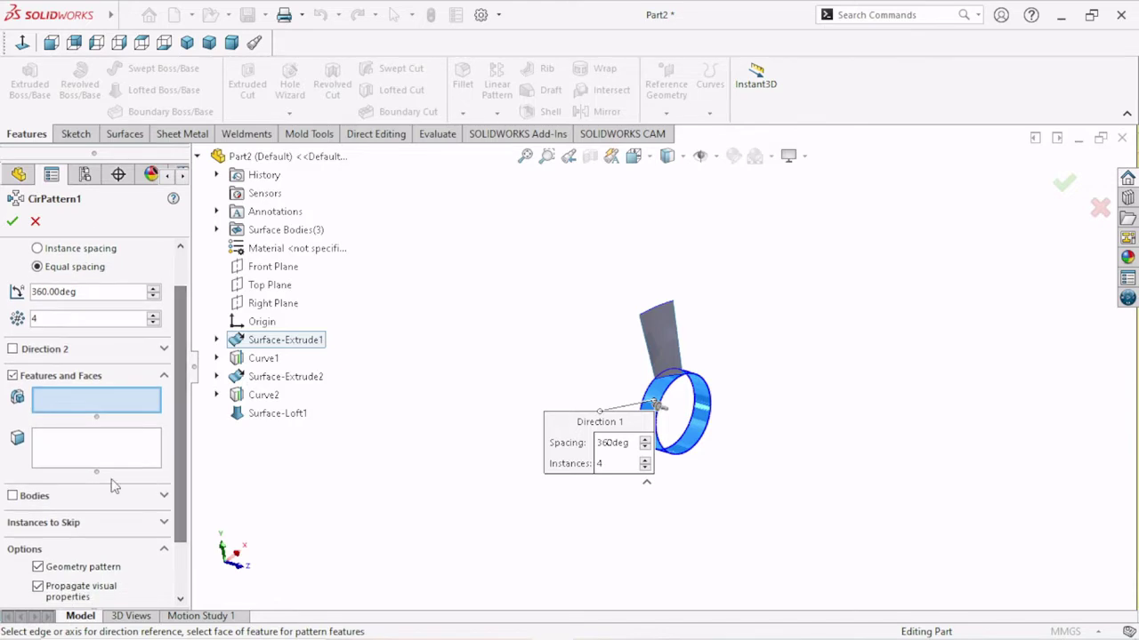
left_click(104, 500)
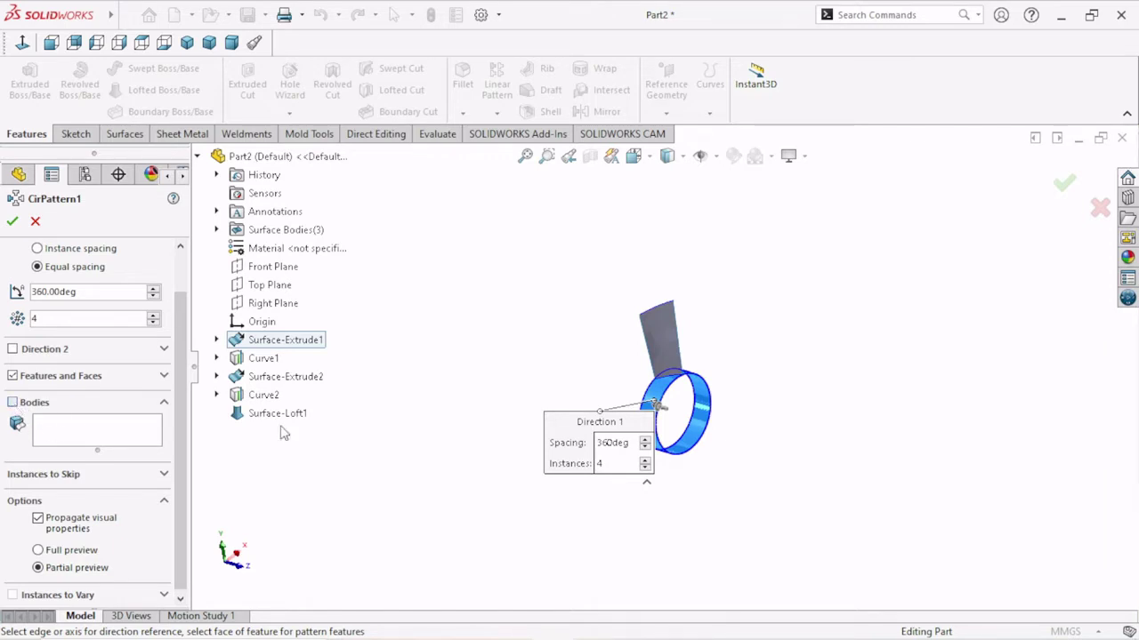
left_click(36, 222)
scroll(703, 427, "down", 3)
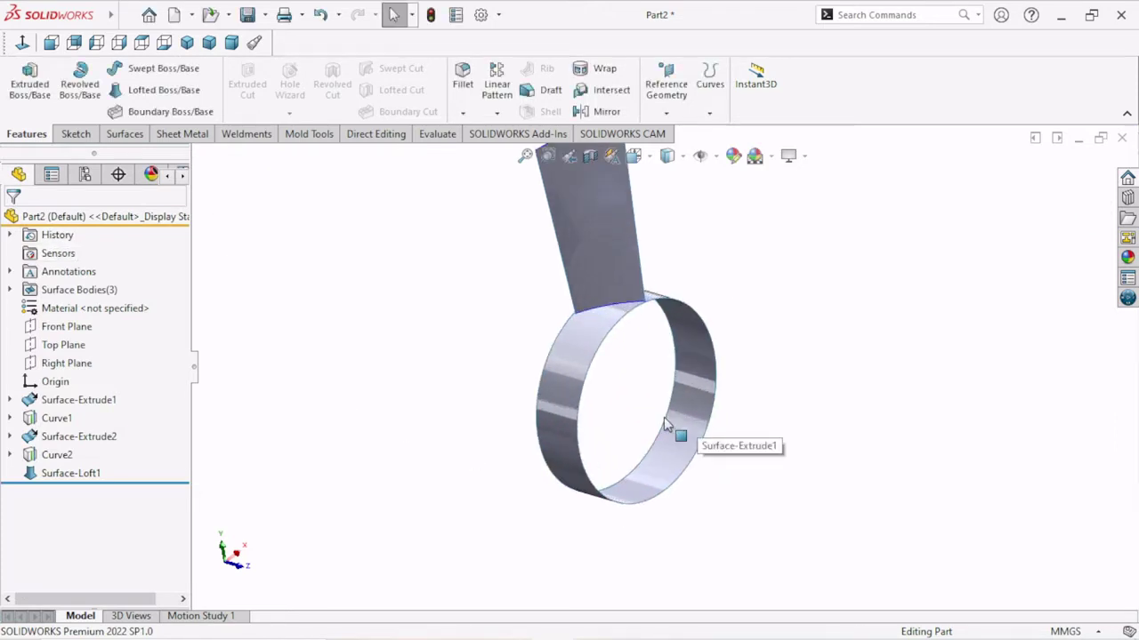
Step: Select the ring surface, start a pattern from the pattern-type list, and move the spacing readout aside
mouse_move(673, 432)
middle_mouse_down()
mouse_move(625, 414)
mouse_move(613, 433)
mouse_move(628, 371)
mouse_move(641, 376)
mouse_move(618, 389)
middle_mouse_up()
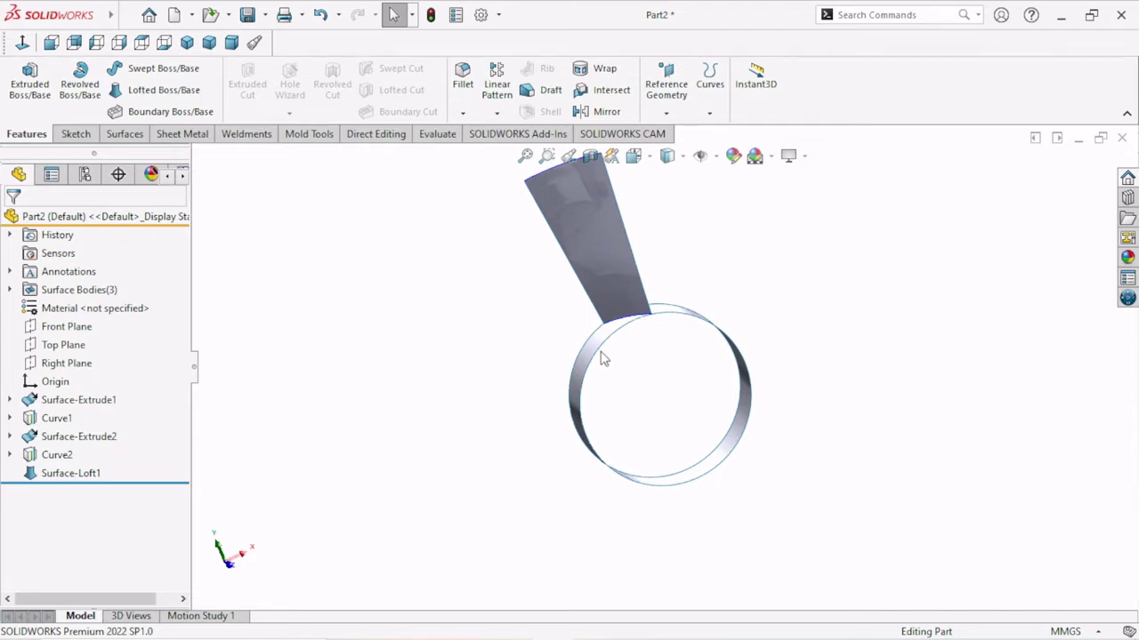
left_click(601, 359)
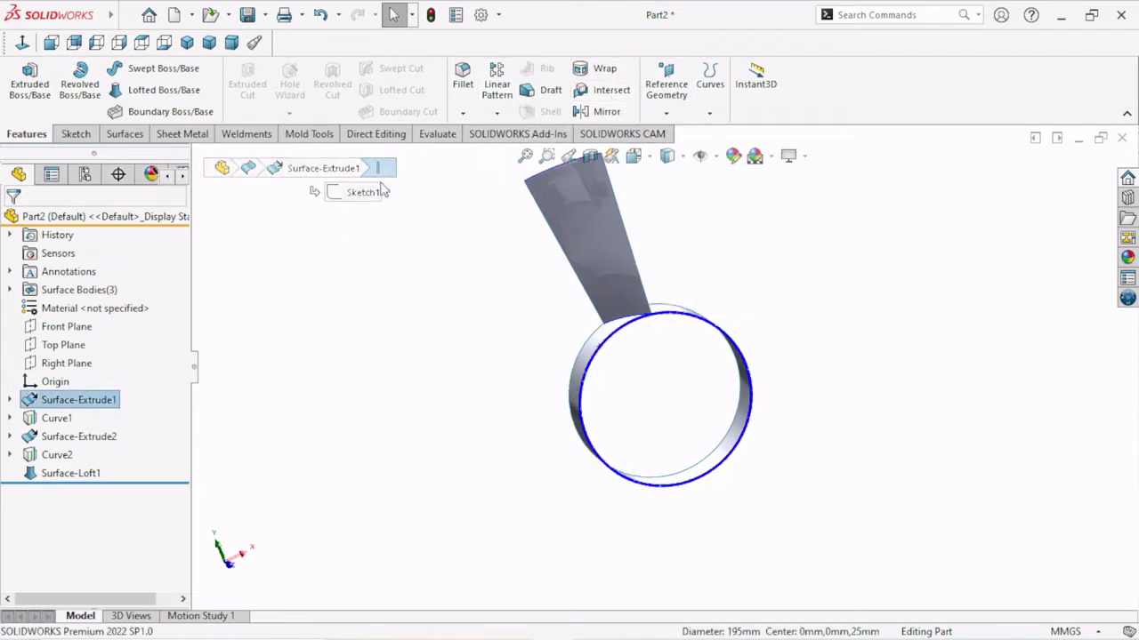
left_click(497, 113)
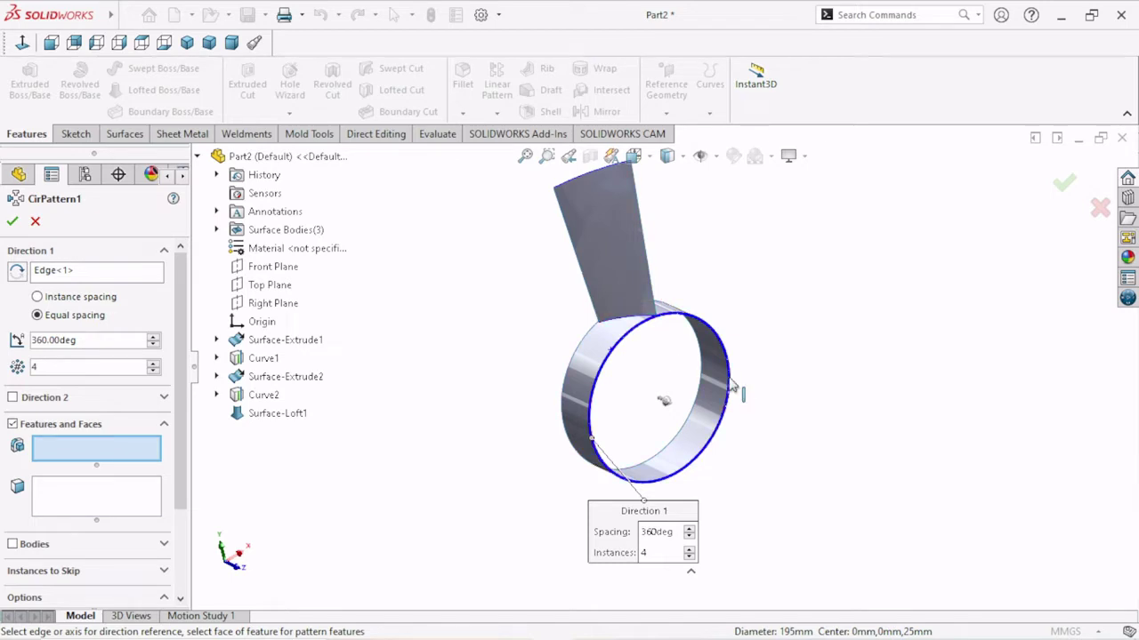
scroll(731, 385, "up", 1)
left_click_drag(696, 492, 579, 521)
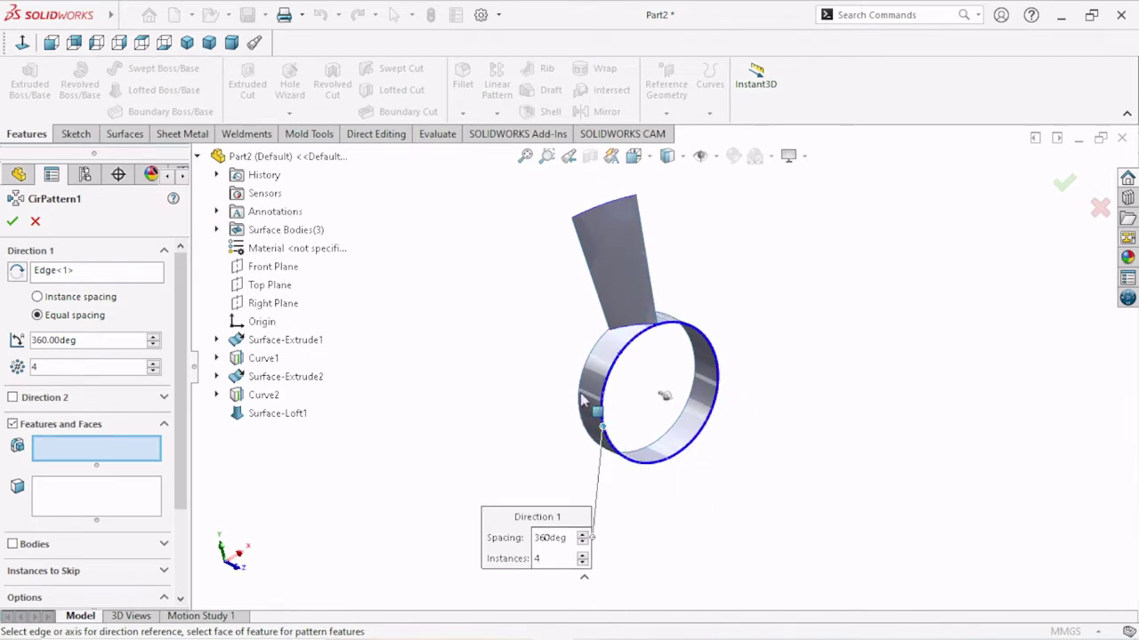
scroll(551, 394, "down", 1)
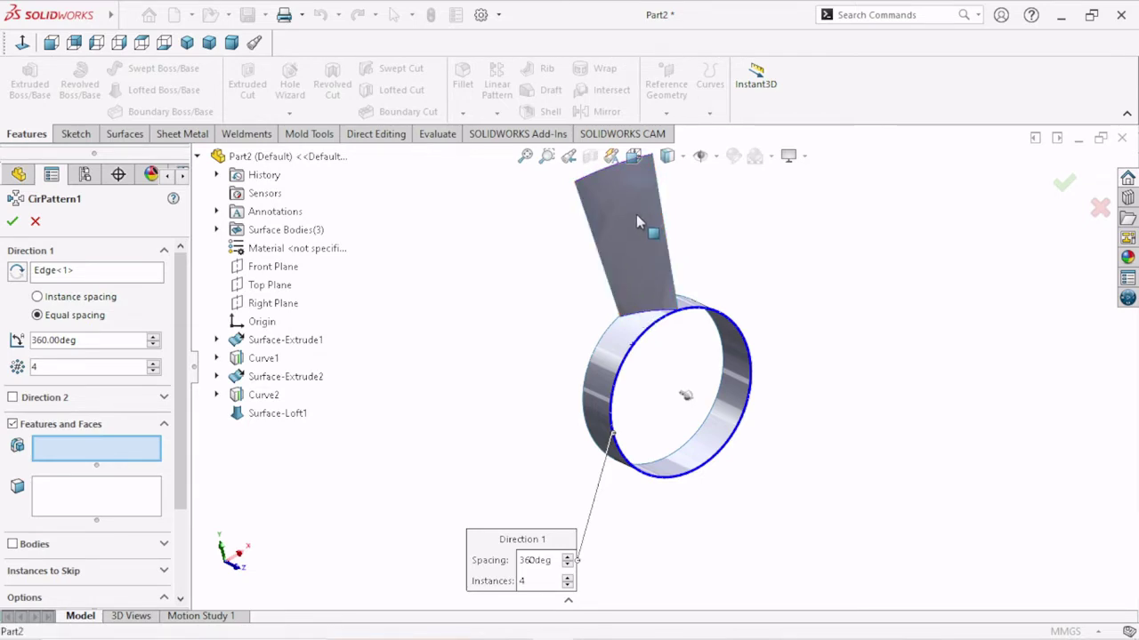
Step: Inspect the CirPattern1 preview from several angles, then cancel the circular pattern
mouse_move(697, 236)
middle_mouse_down()
mouse_move(669, 269)
mouse_move(594, 304)
middle_mouse_up()
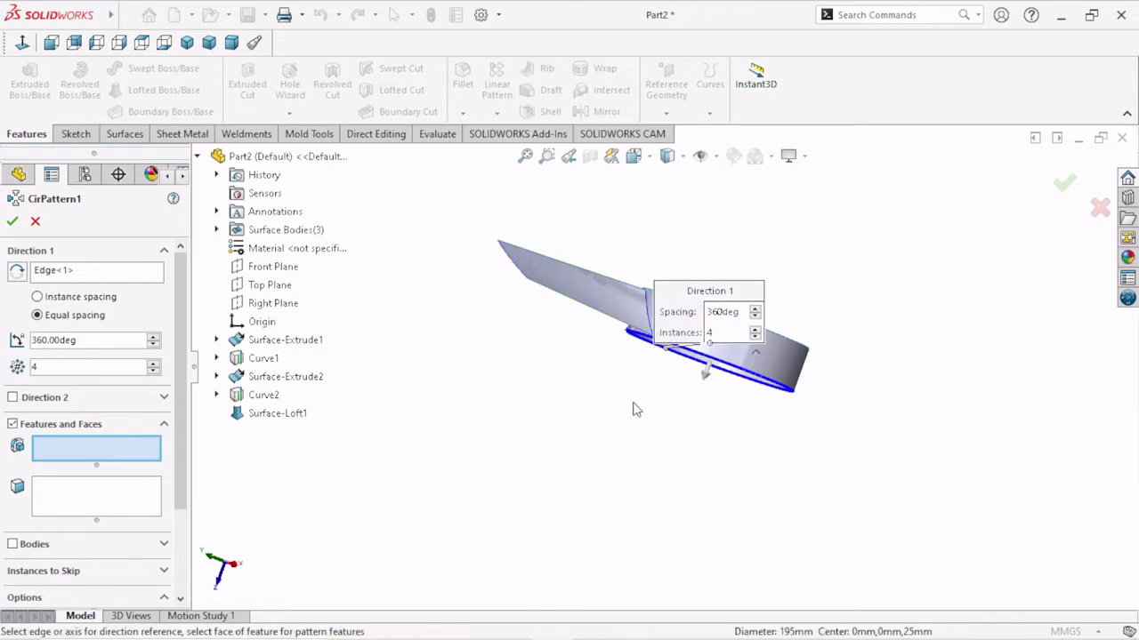
middle_click_drag(636, 409, 772, 218)
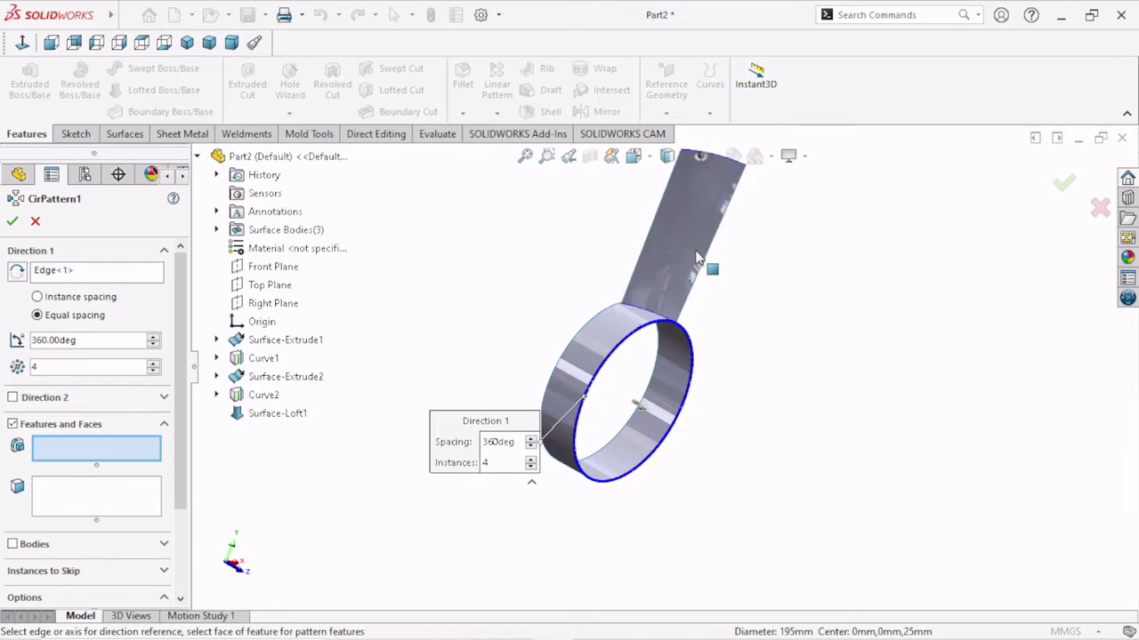
mouse_move(689, 255)
middle_mouse_down()
mouse_move(572, 338)
mouse_move(511, 239)
mouse_move(676, 208)
mouse_move(700, 274)
middle_mouse_up()
scroll(717, 394, "down", 3)
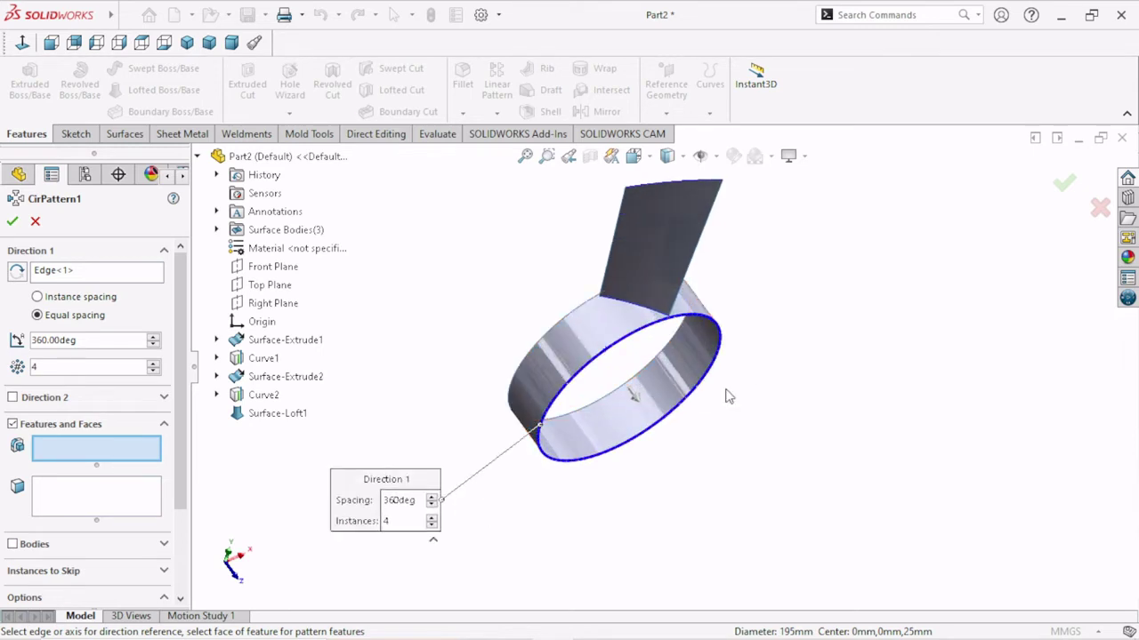
middle_click_drag(727, 394, 689, 261)
scroll(680, 345, "up", 2)
scroll(679, 346, "down", 2)
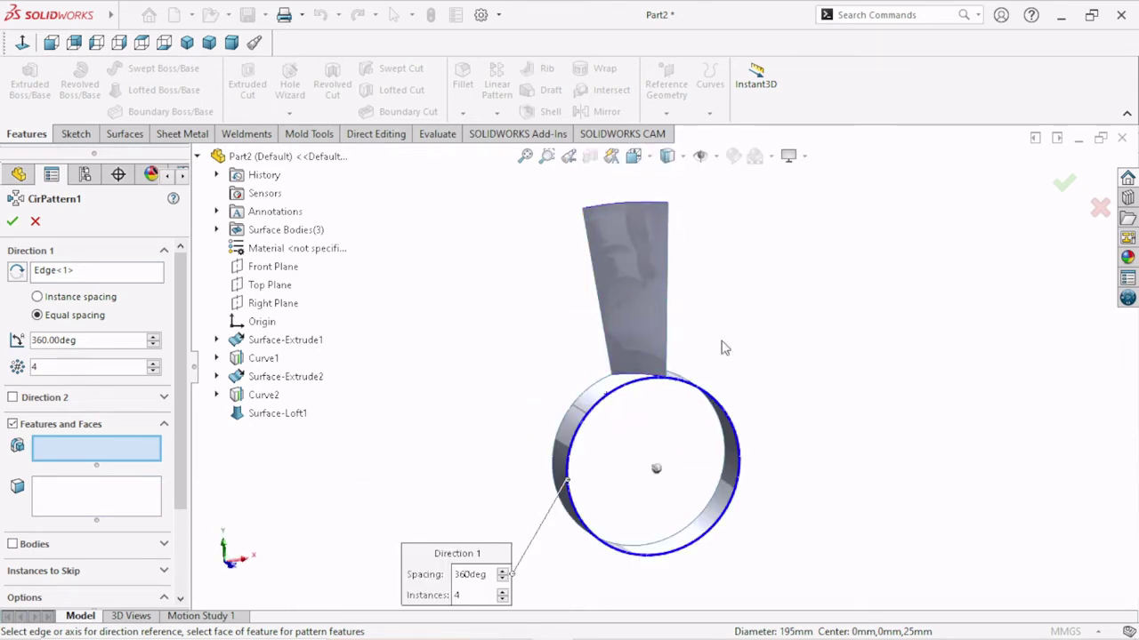
scroll(722, 348, "down", 1)
mouse_move(682, 315)
middle_mouse_down()
mouse_move(632, 536)
mouse_move(645, 541)
mouse_move(564, 472)
mouse_move(670, 402)
mouse_move(549, 300)
middle_mouse_up()
mouse_move(551, 284)
middle_mouse_down()
mouse_move(725, 219)
mouse_move(809, 315)
middle_mouse_up()
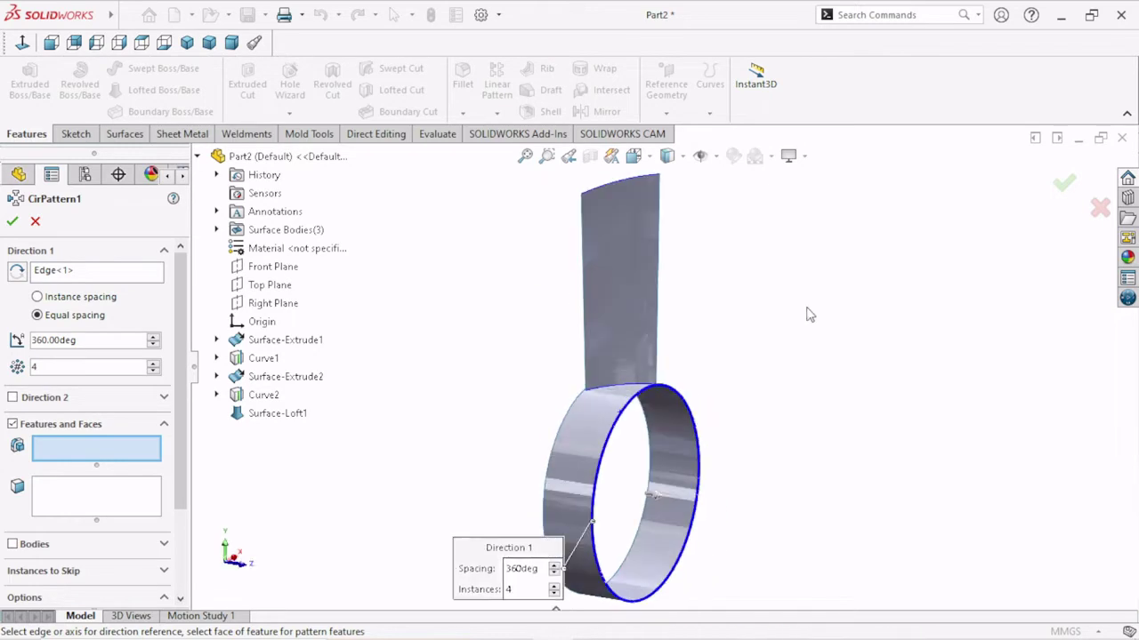
left_click(39, 223)
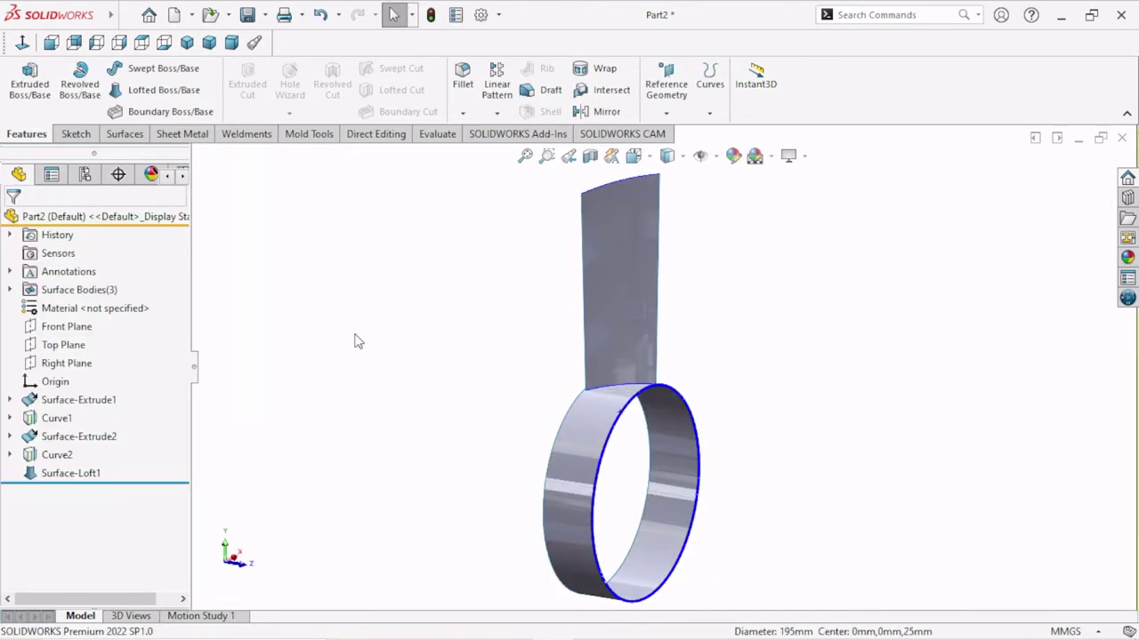
Step: Thicken the blade surface Surface-Loft1 by 2.50 mm to create Thicken1
left_click(652, 406)
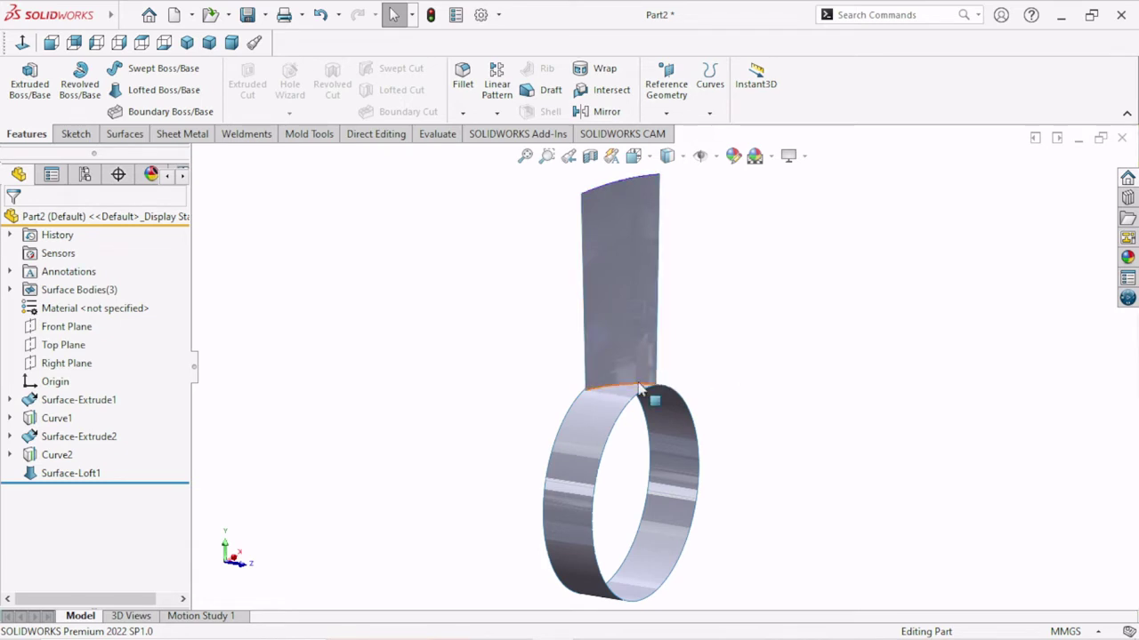
middle_click_drag(702, 388, 554, 406)
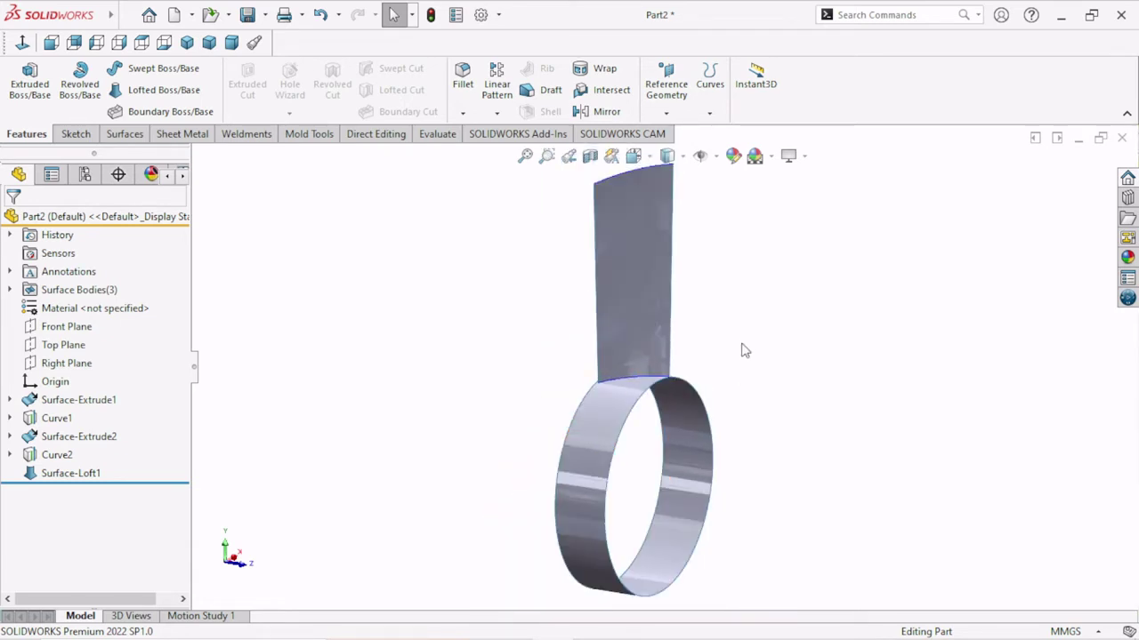
mouse_move(745, 351)
middle_mouse_down()
mouse_move(691, 414)
mouse_move(667, 391)
middle_mouse_up()
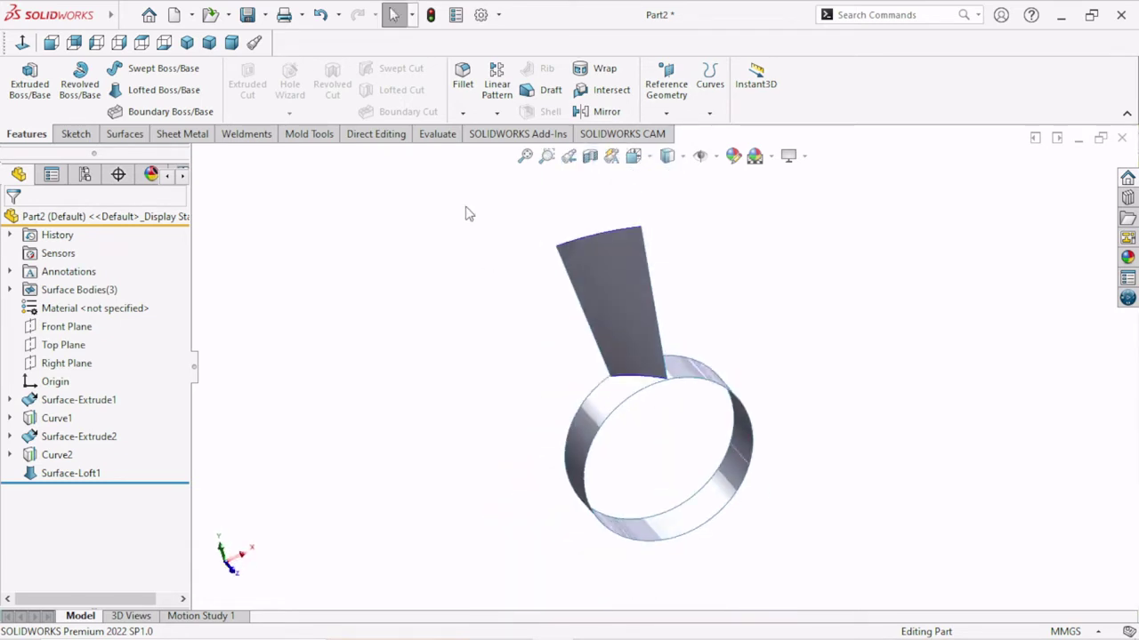
left_click(127, 134)
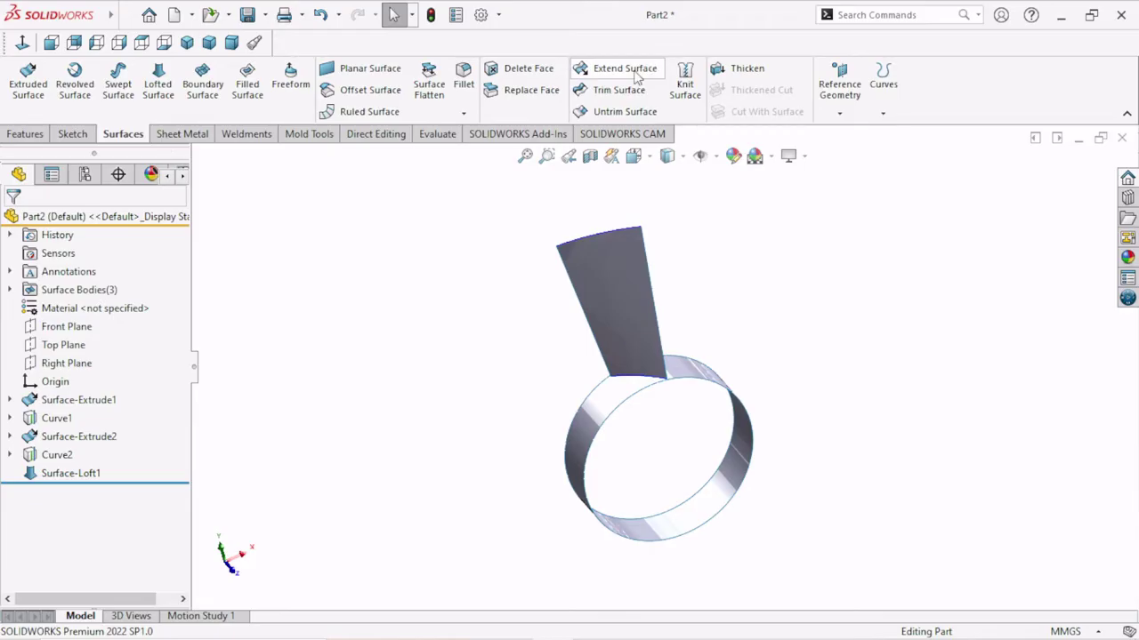
left_click(733, 69)
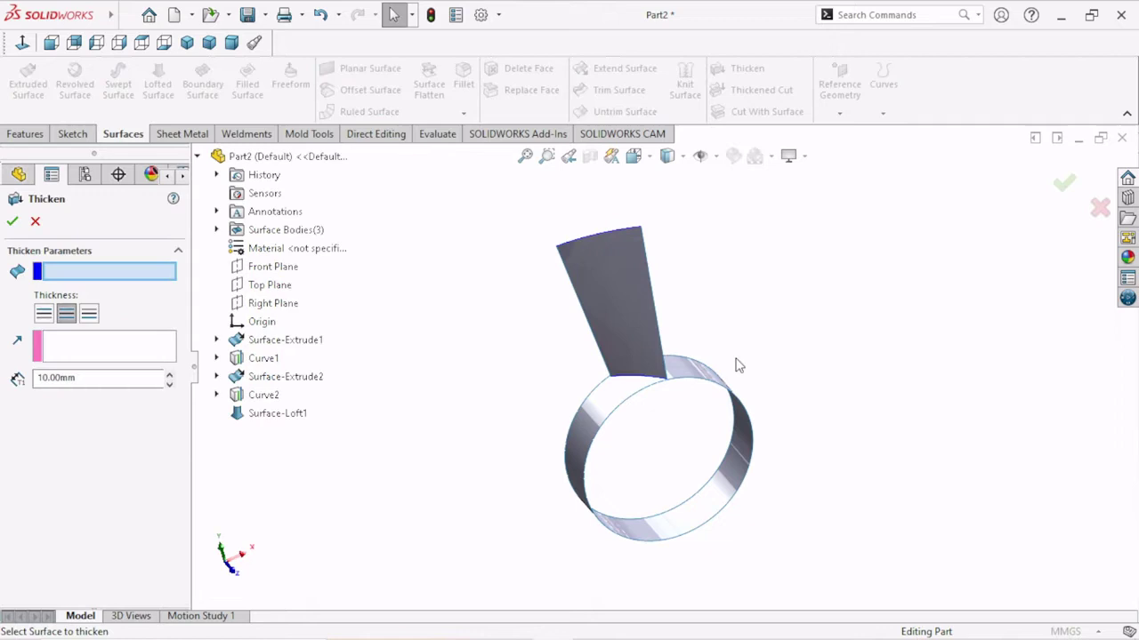
left_click(648, 320)
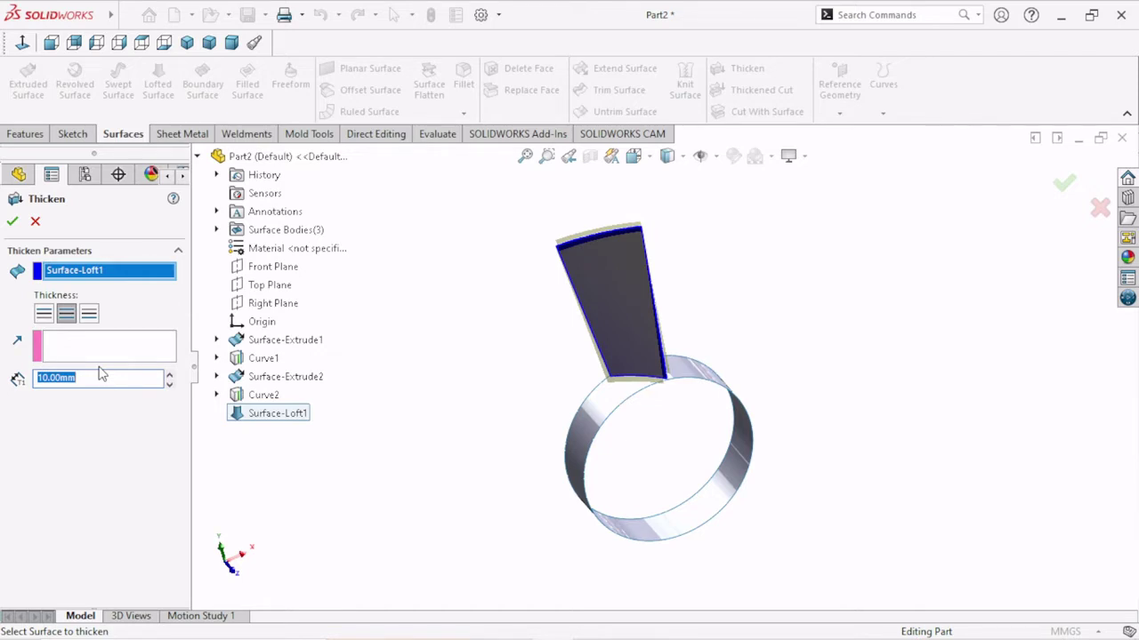
type("2.5")
key("Return")
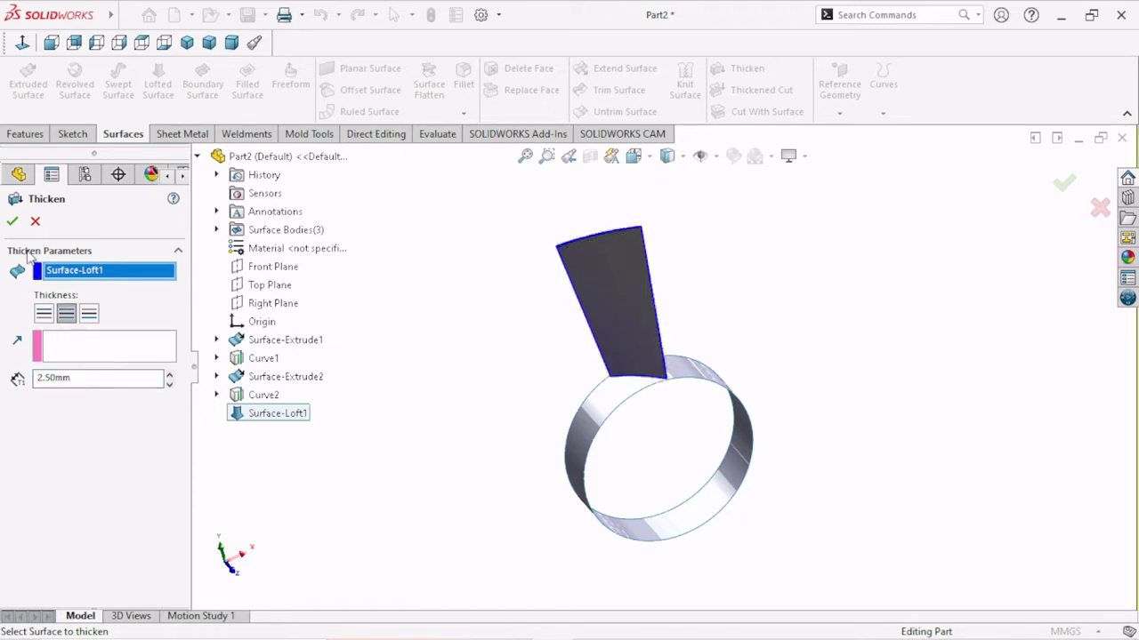
left_click(12, 221)
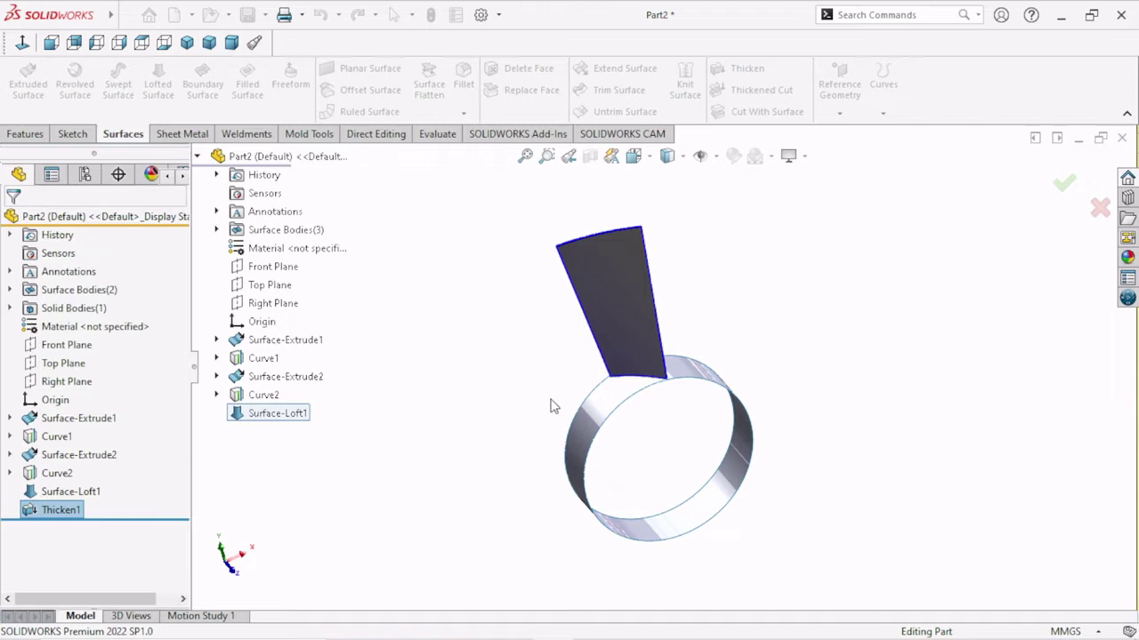
left_click(503, 415)
middle_click_drag(537, 405, 588, 504)
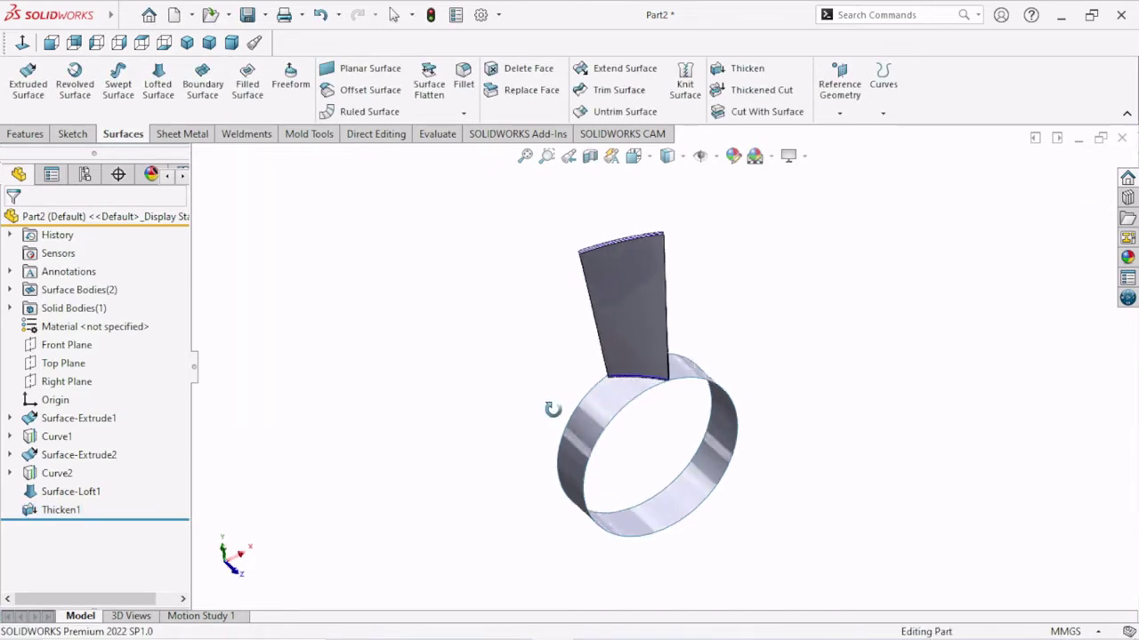
scroll(622, 396, "down", 2)
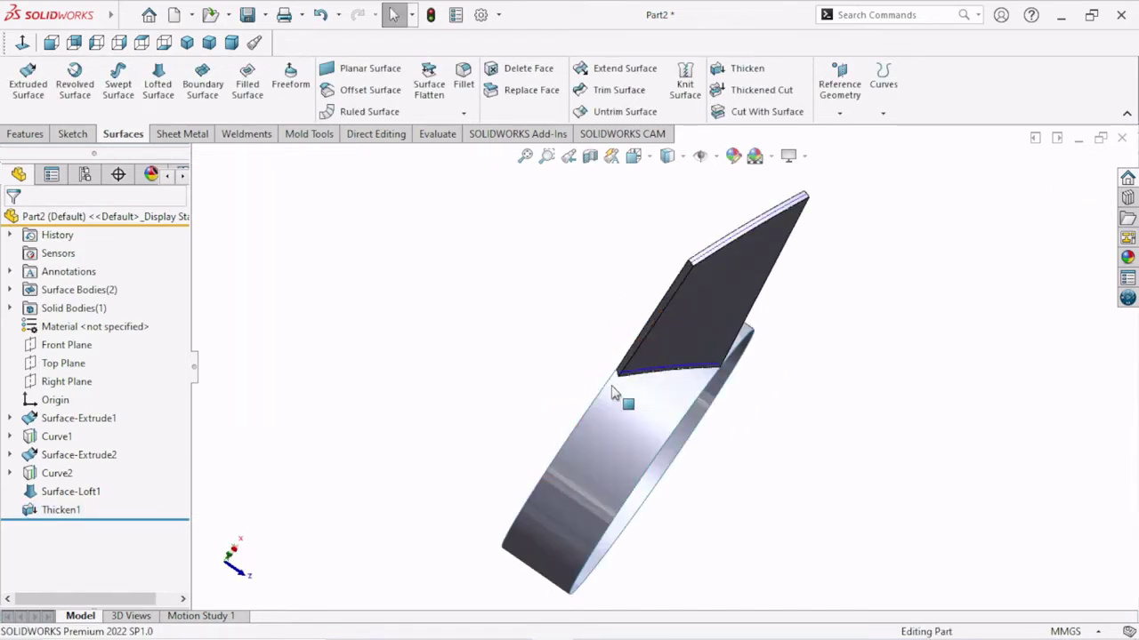
scroll(622, 394, "down", 3)
scroll(622, 394, "down", 3)
scroll(622, 389, "down", 2)
mouse_move(622, 389)
middle_mouse_down()
mouse_move(598, 464)
mouse_move(544, 409)
mouse_move(699, 445)
mouse_move(689, 341)
mouse_move(762, 508)
mouse_move(688, 321)
middle_mouse_up()
scroll(700, 445, "up", 3)
scroll(699, 445, "up", 3)
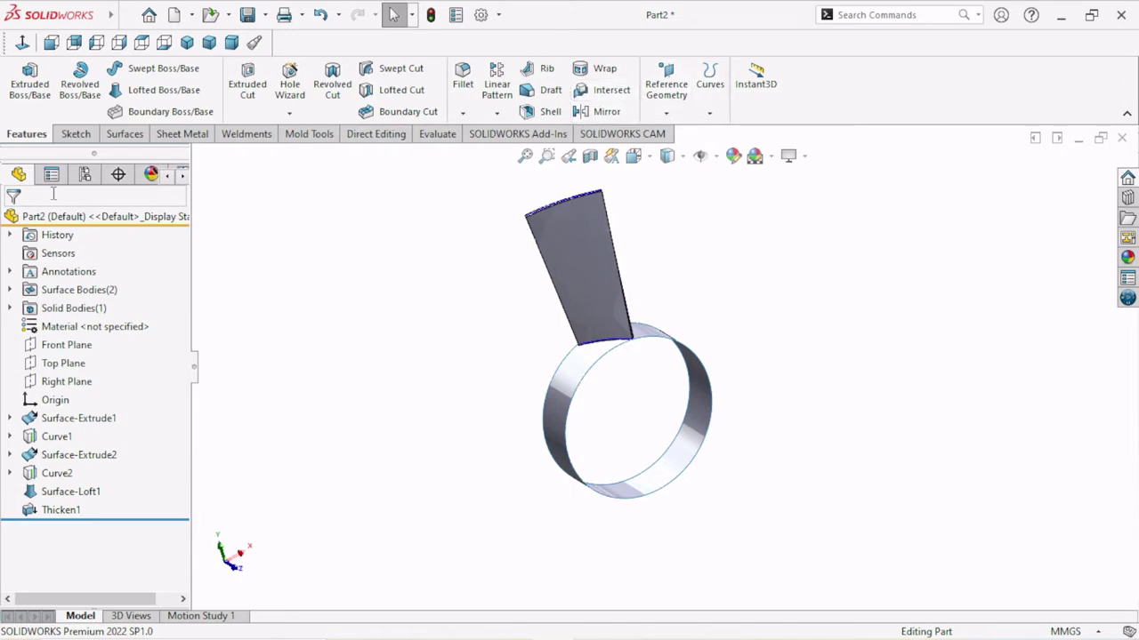
left_click(129, 134)
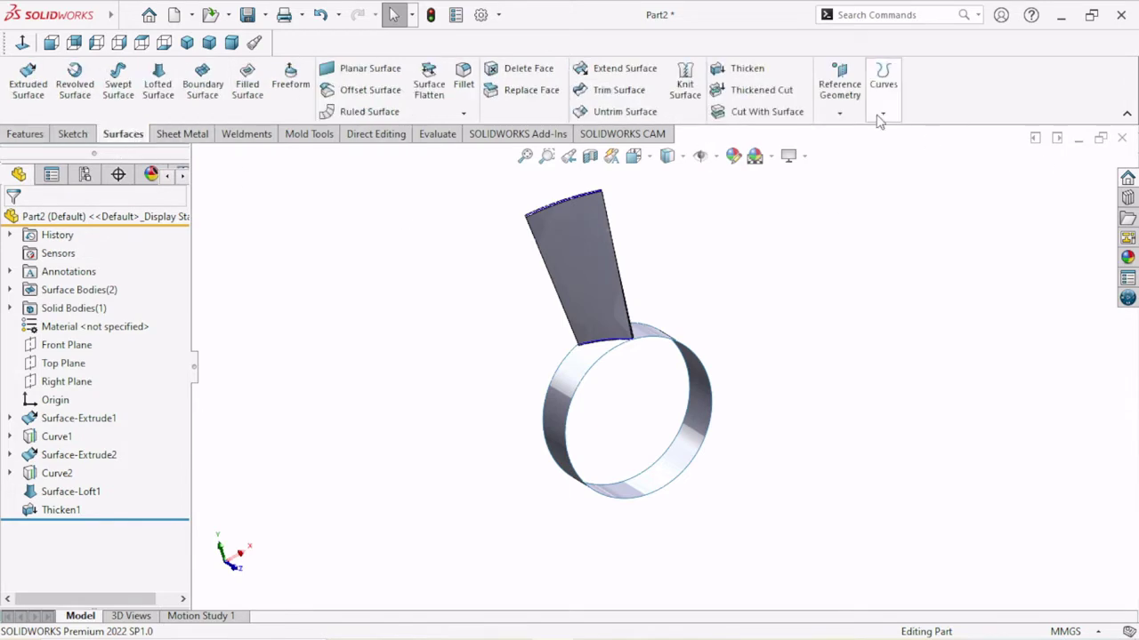
Step: Set up a 2.50 mm Thicken on Surface-Extrude1, trying each side option before choosing both sides
left_click(770, 68)
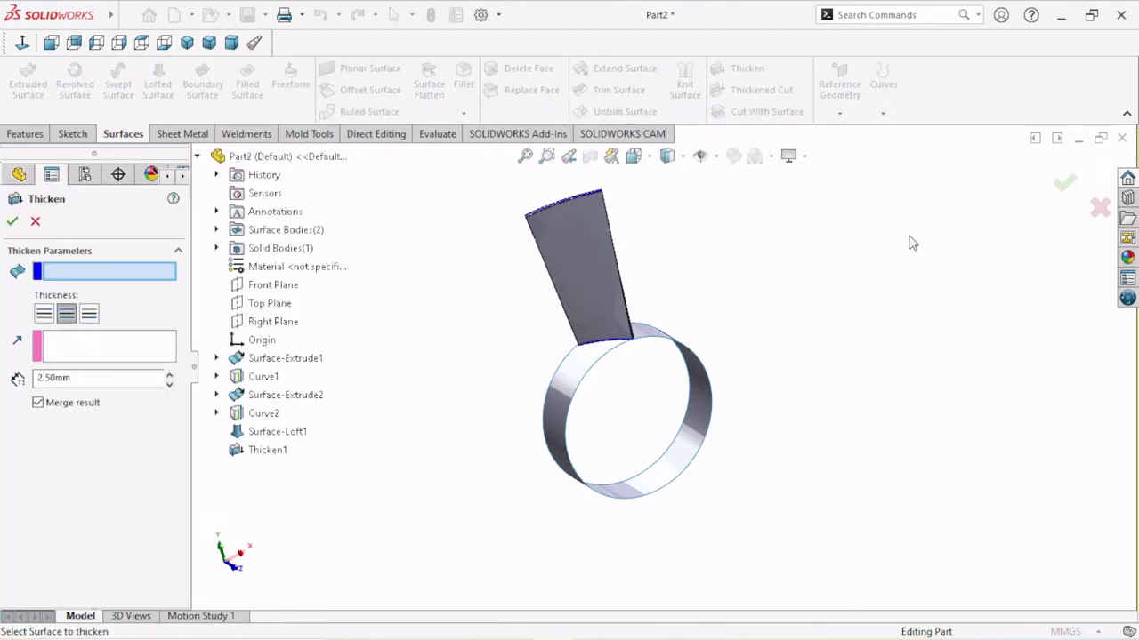
left_click(559, 402)
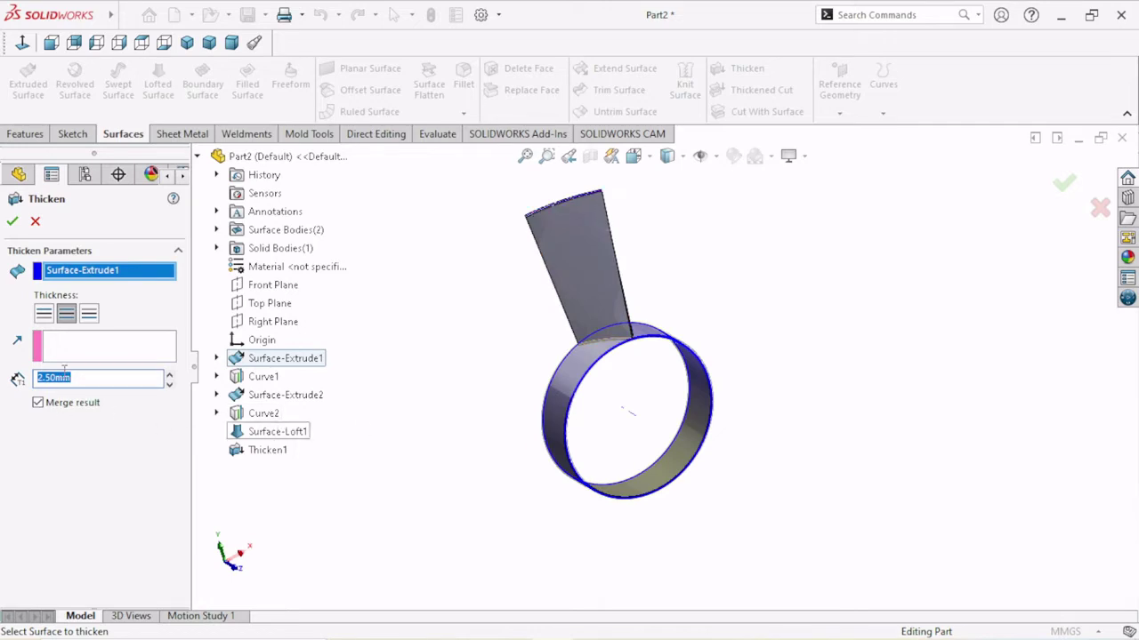
middle_click_drag(628, 373, 592, 311)
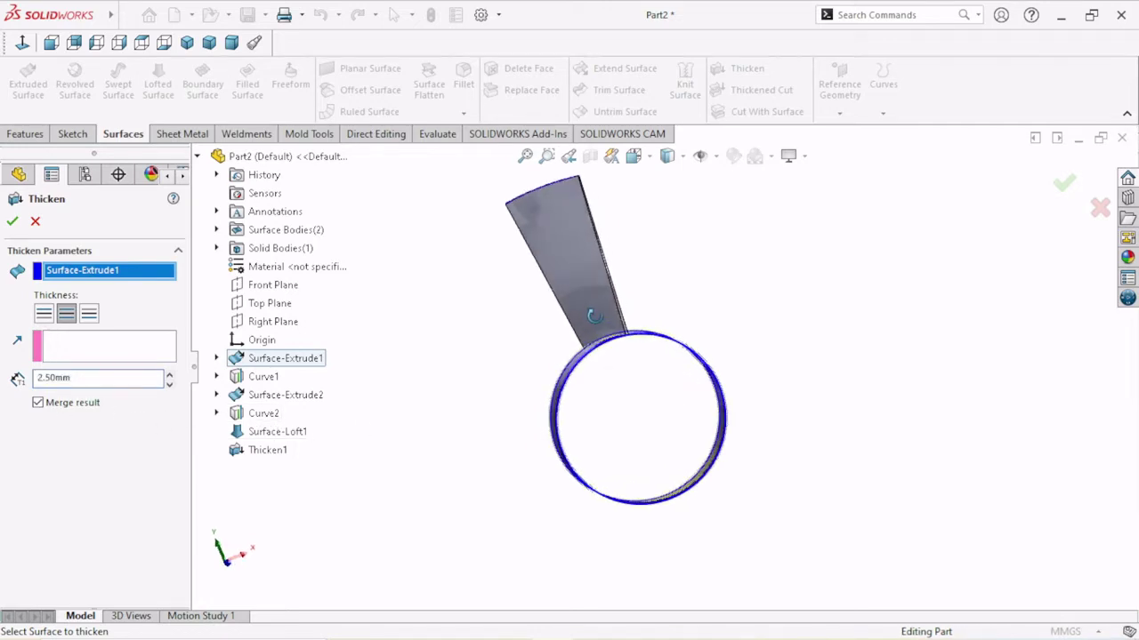
scroll(620, 348, "down", 5)
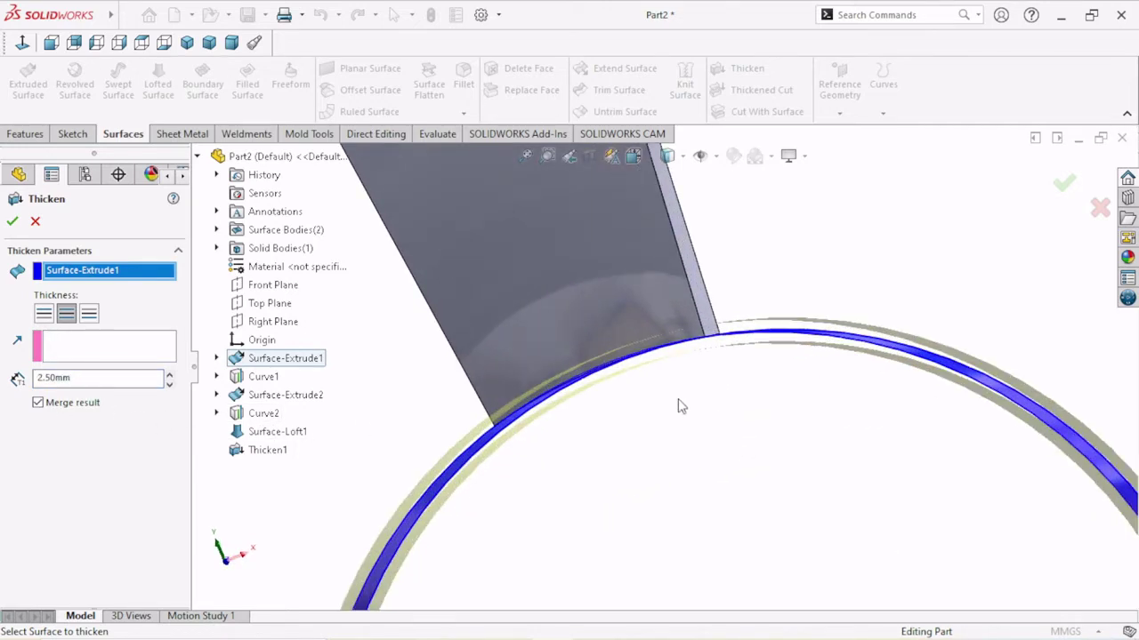
mouse_move(679, 401)
middle_mouse_down()
mouse_move(580, 396)
mouse_move(585, 418)
mouse_move(592, 399)
middle_mouse_up()
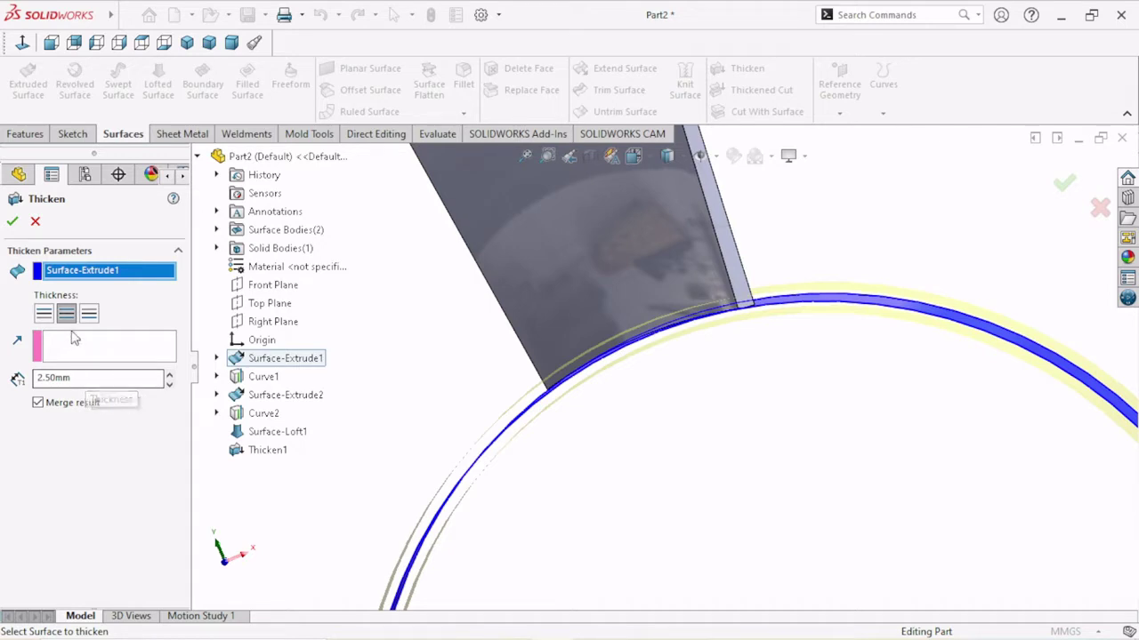
left_click(50, 314)
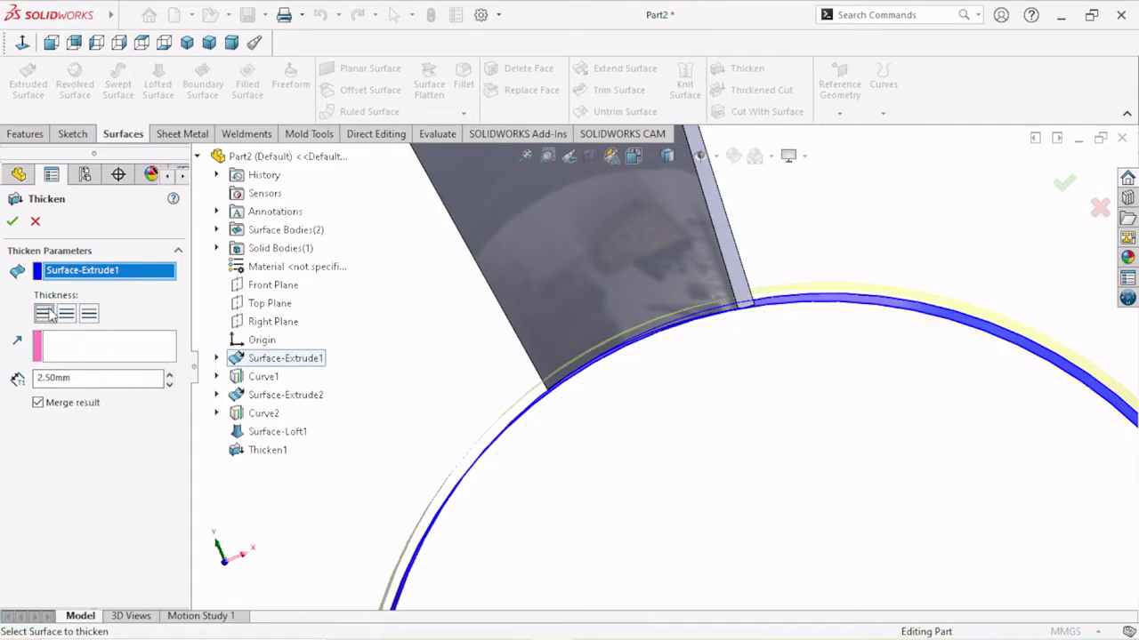
left_click(93, 314)
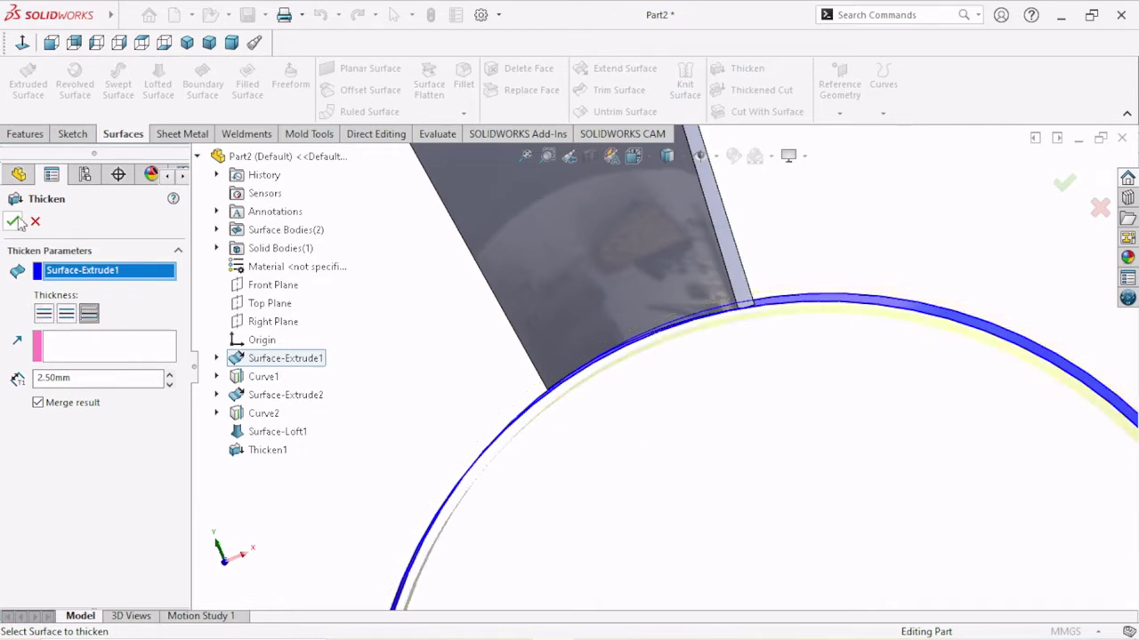
left_click(65, 313)
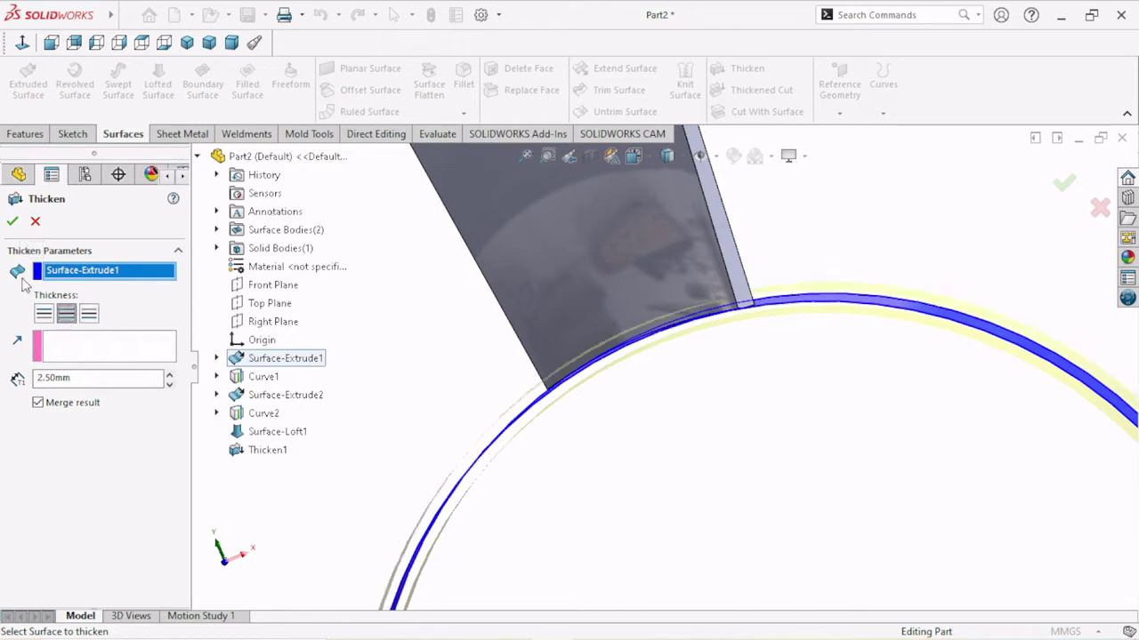
Step: Confirm Thicken2 on the ring and inspect where the thickened blade meets it
left_click(14, 223)
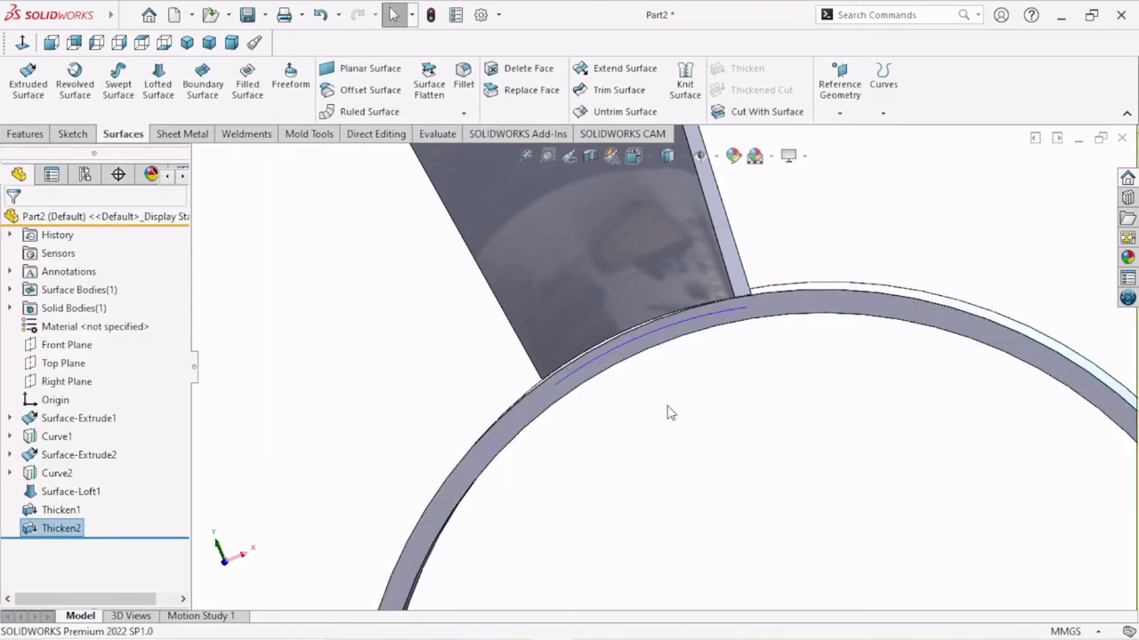
scroll(643, 391, "up", 2)
scroll(649, 410, "up", 2)
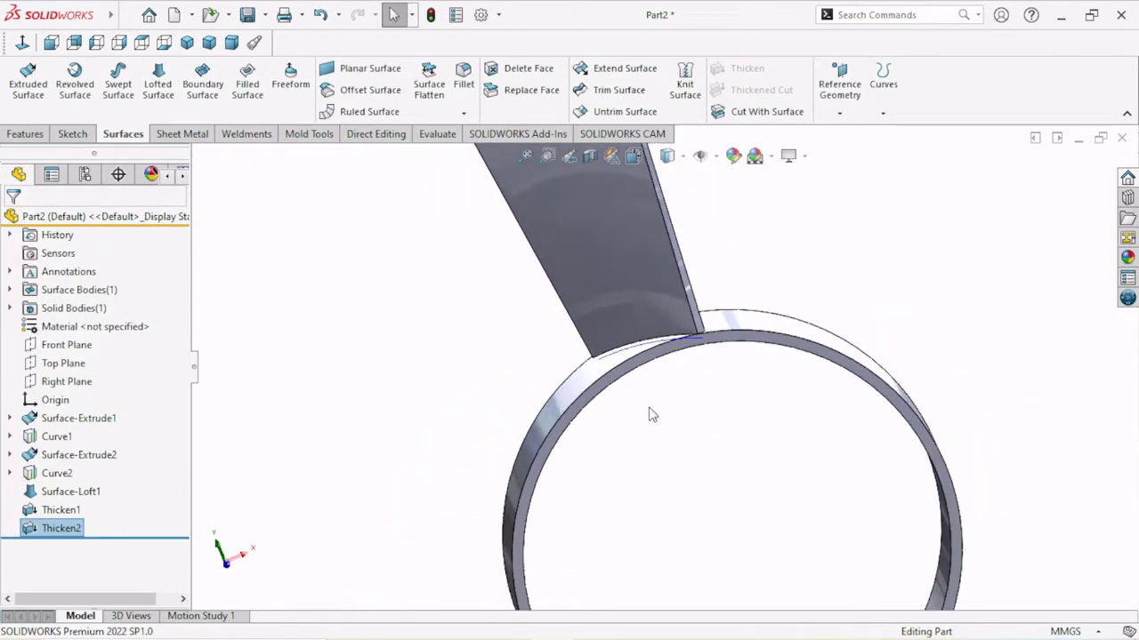
scroll(680, 427, "up", 2)
mouse_move(659, 407)
middle_mouse_down()
mouse_move(760, 463)
mouse_move(665, 414)
mouse_move(673, 429)
middle_mouse_up()
scroll(691, 447, "up", 2)
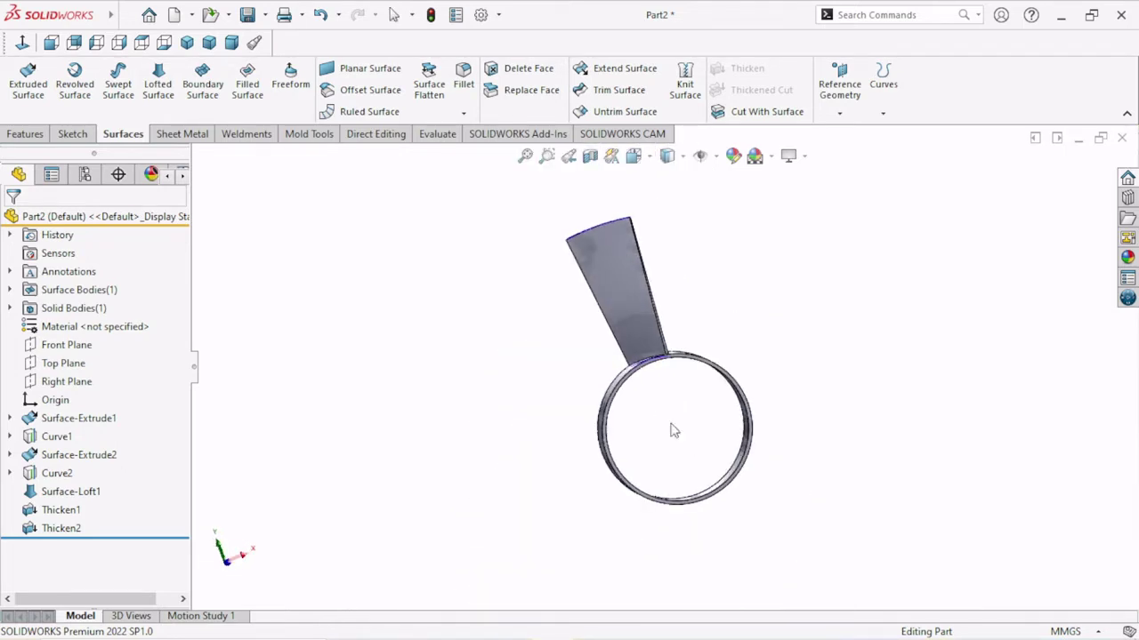
scroll(660, 374, "down", 3)
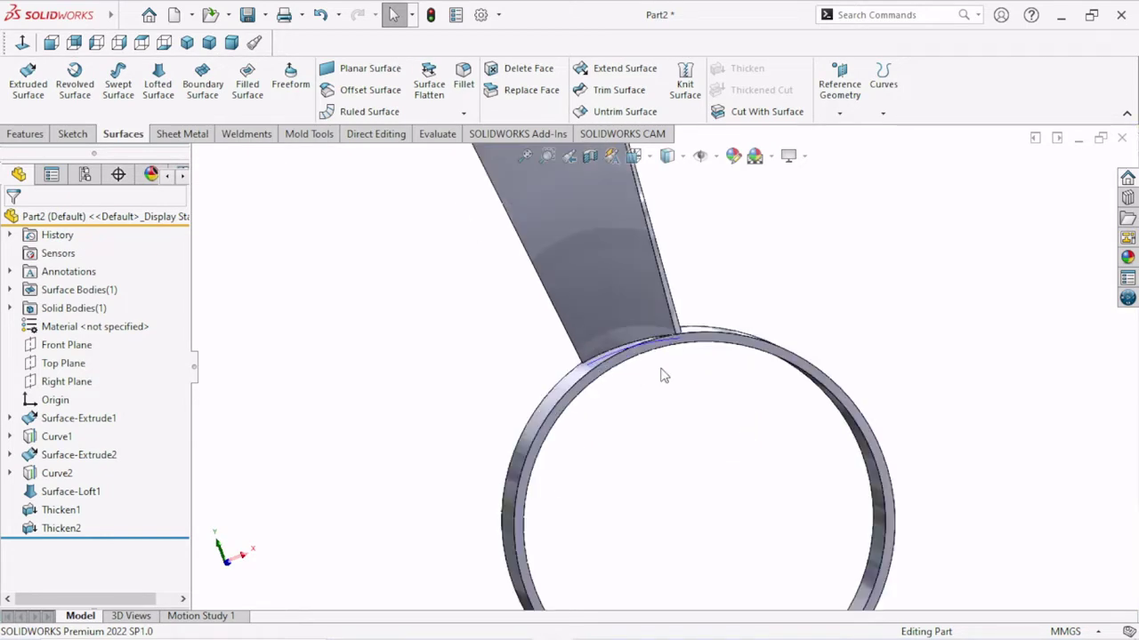
scroll(628, 348, "down", 3)
middle_click_drag(627, 347, 637, 385)
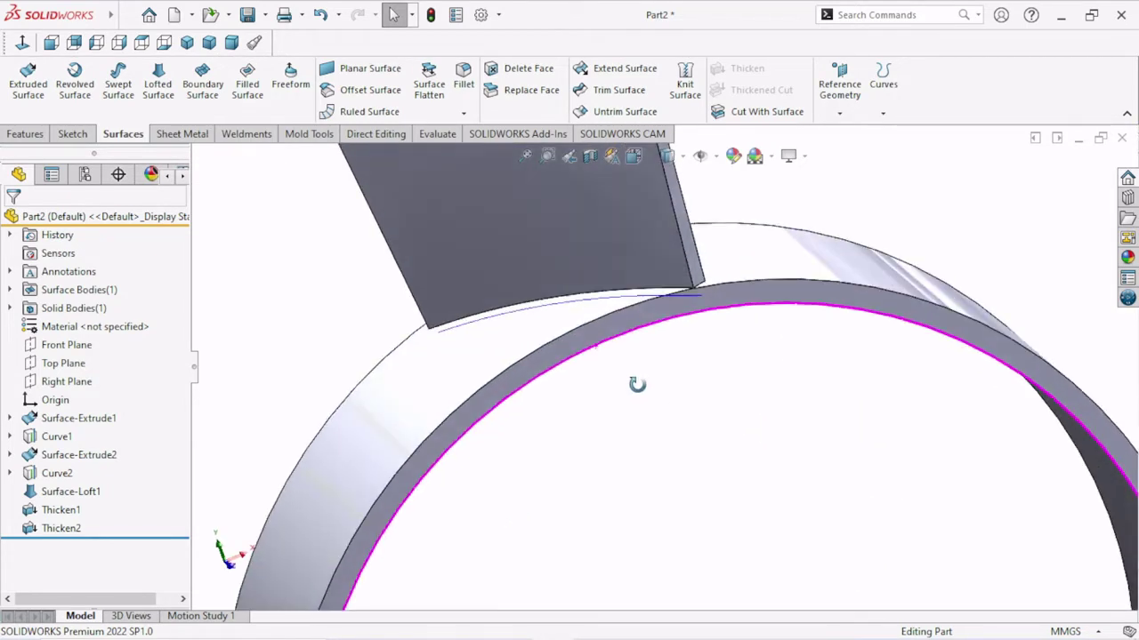
Step: Clear the Curve1 selection, zoom to fit the whole fan, and show the Features commands
left_click(580, 307)
left_click(652, 251)
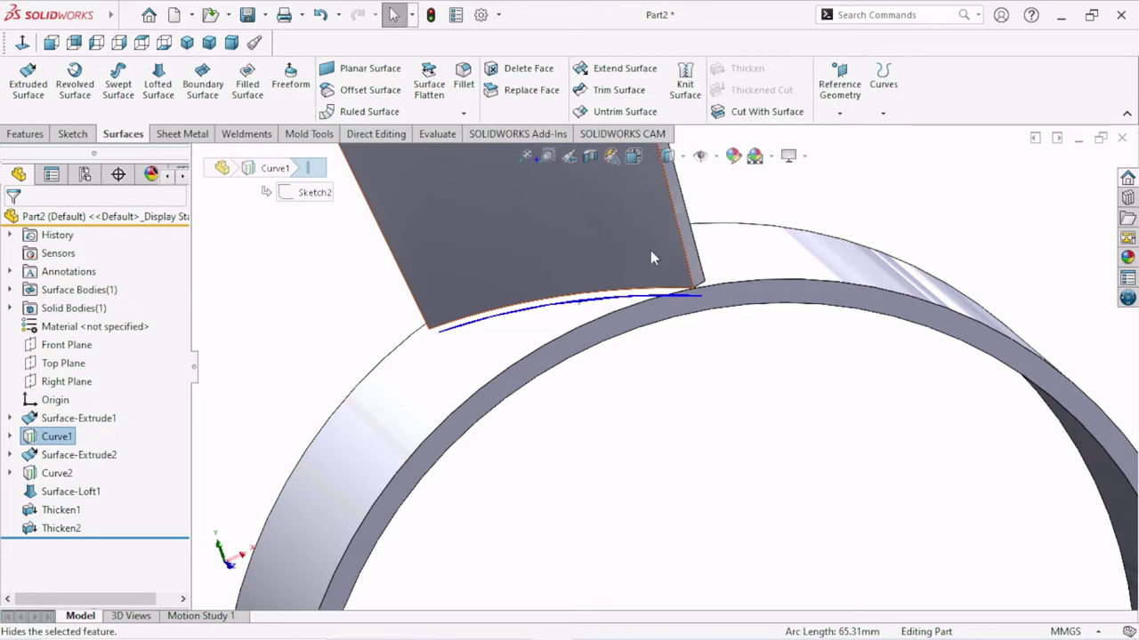
key("f")
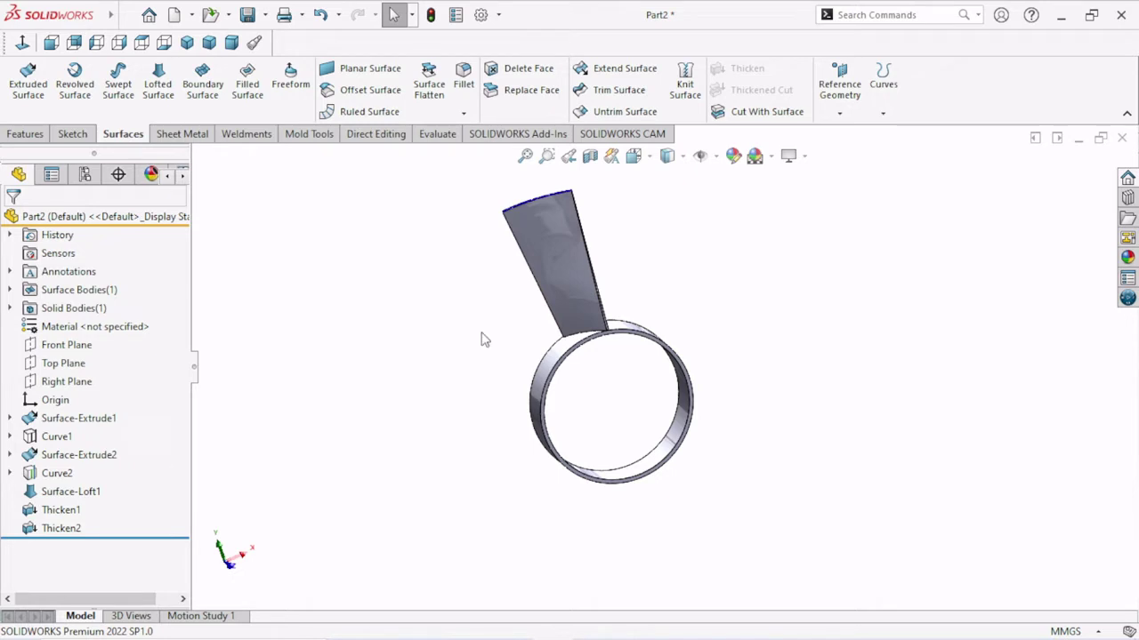
scroll(538, 302, "down", 2)
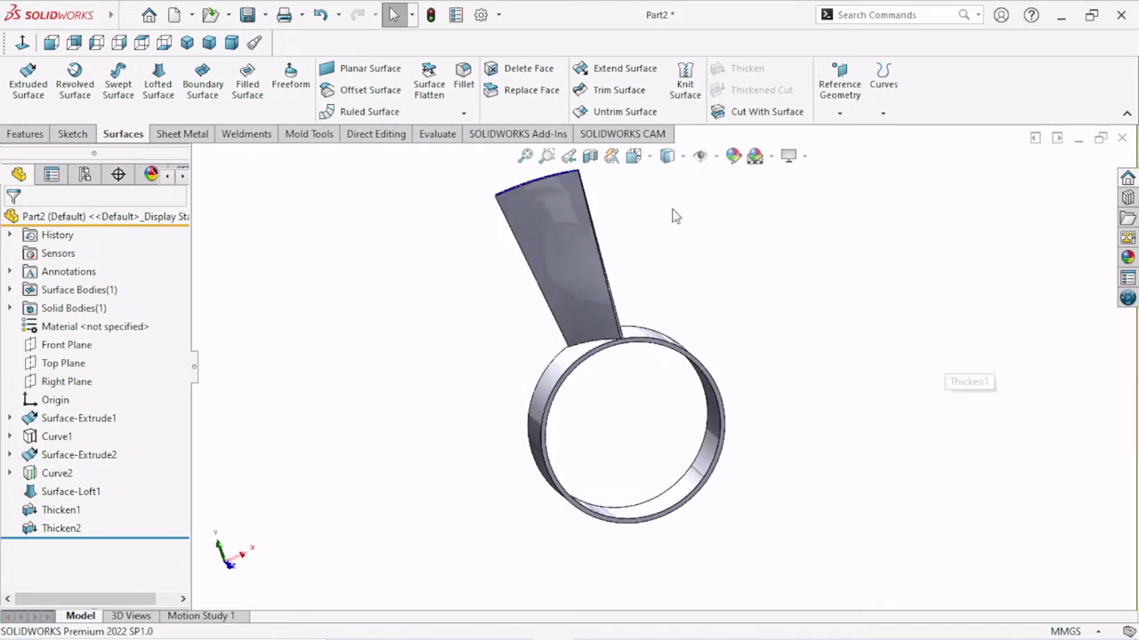
left_click(25, 134)
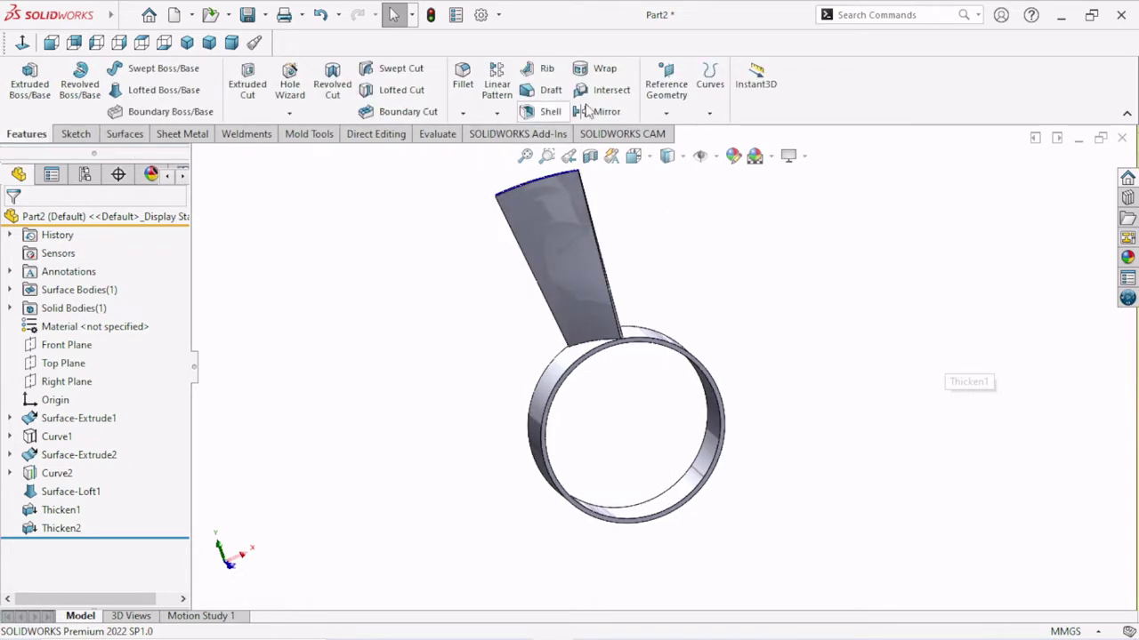
Step: Start a circular pattern, picking and removing the ring thickening as the patterned feature
left_click(497, 113)
left_click(524, 154)
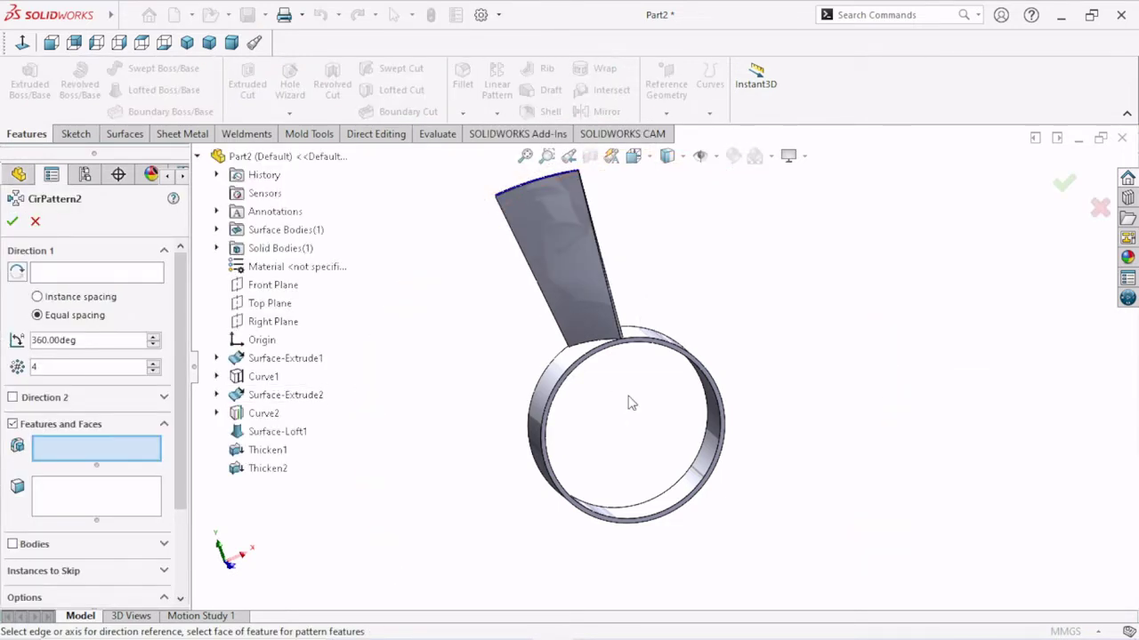
scroll(613, 400, "down", 4)
scroll(600, 406, "down", 2)
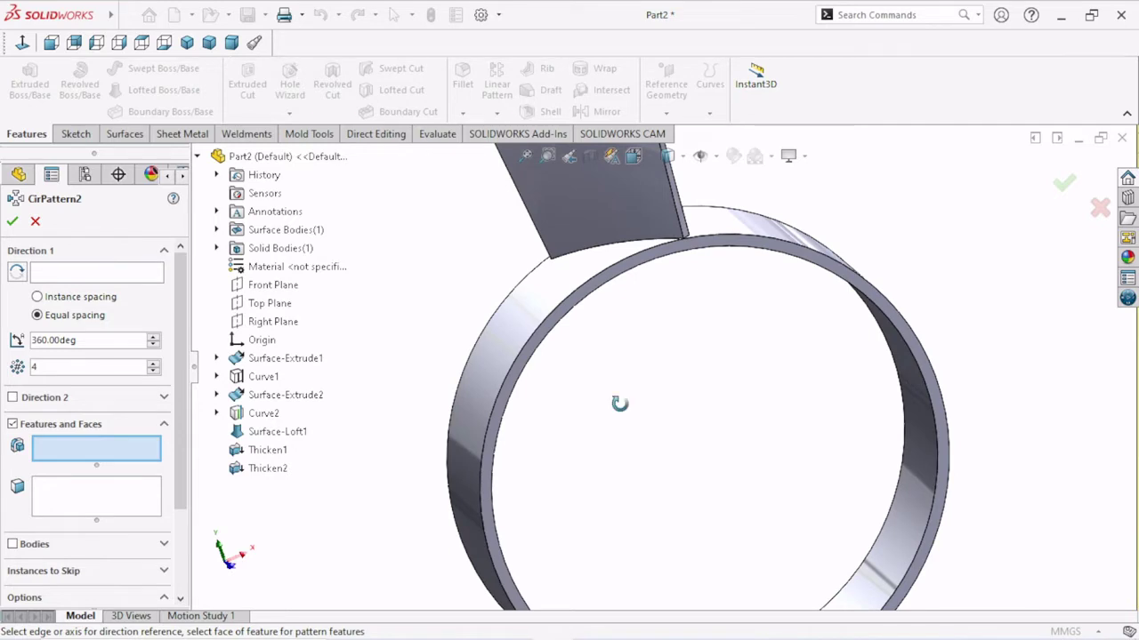
middle_click_drag(620, 403, 531, 393)
left_click(534, 391)
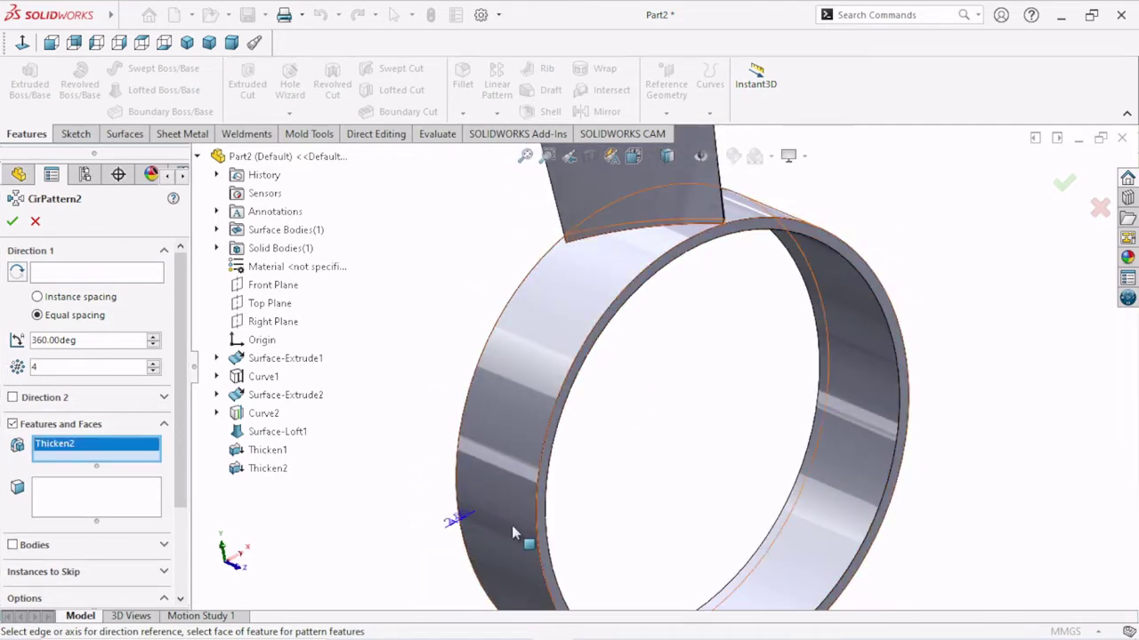
scroll(630, 422, "up", 3)
middle_click_drag(654, 404, 640, 411)
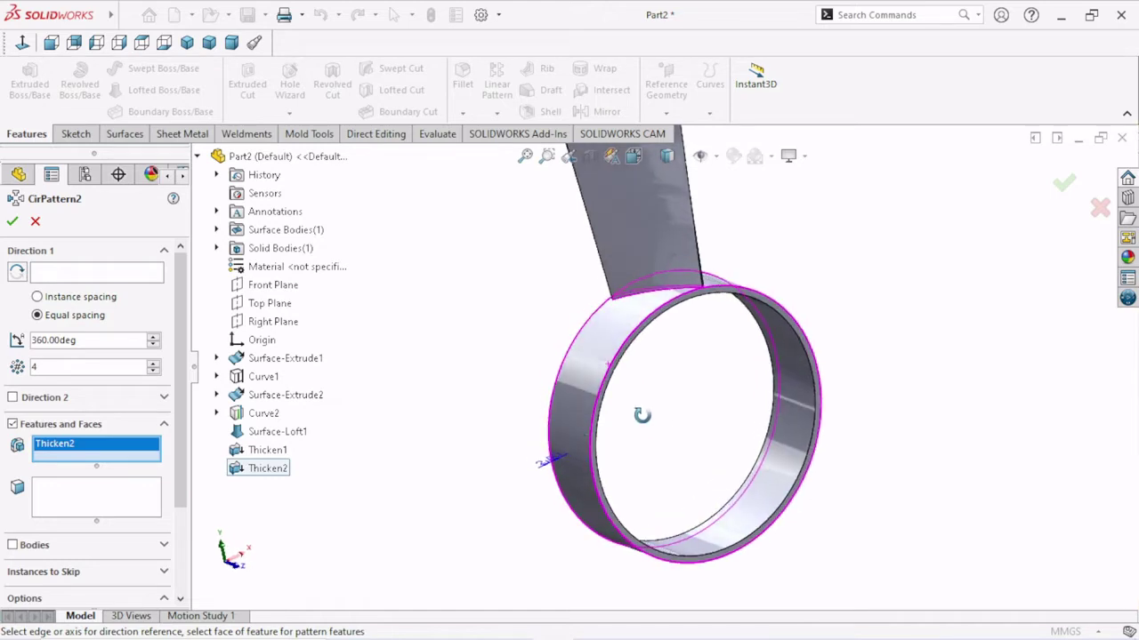
right_click(53, 448)
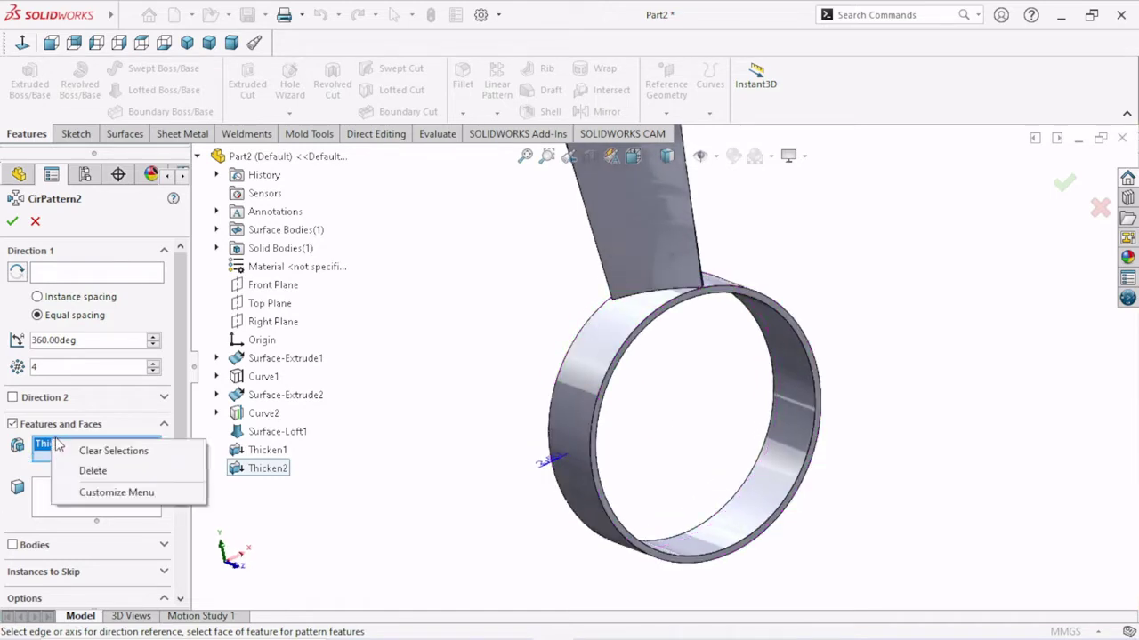
left_click(92, 470)
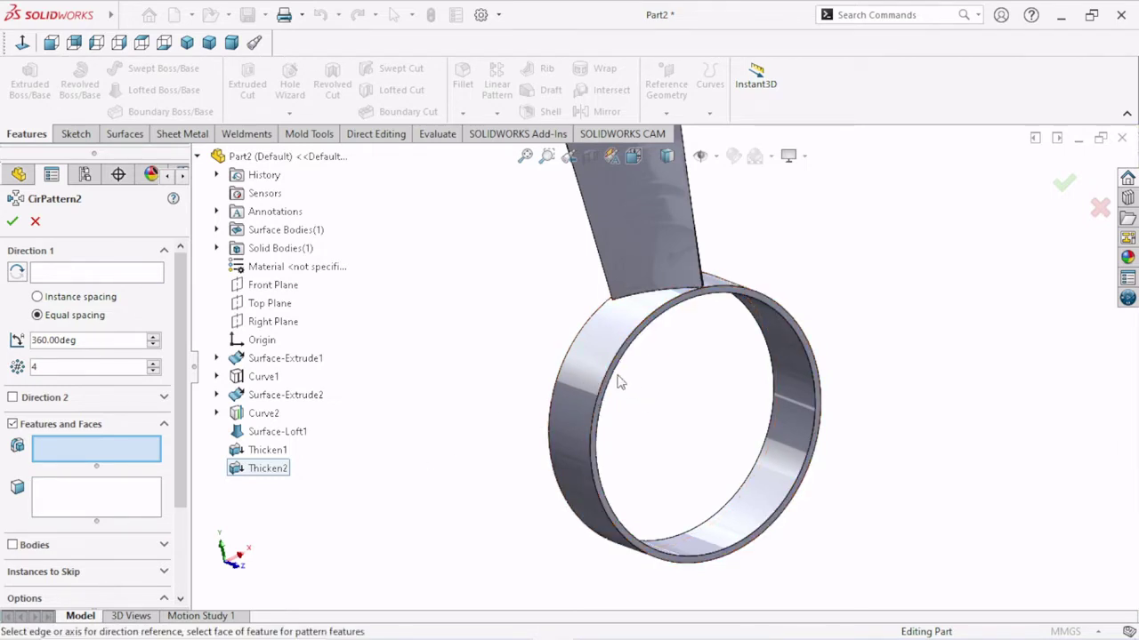
left_click(600, 386)
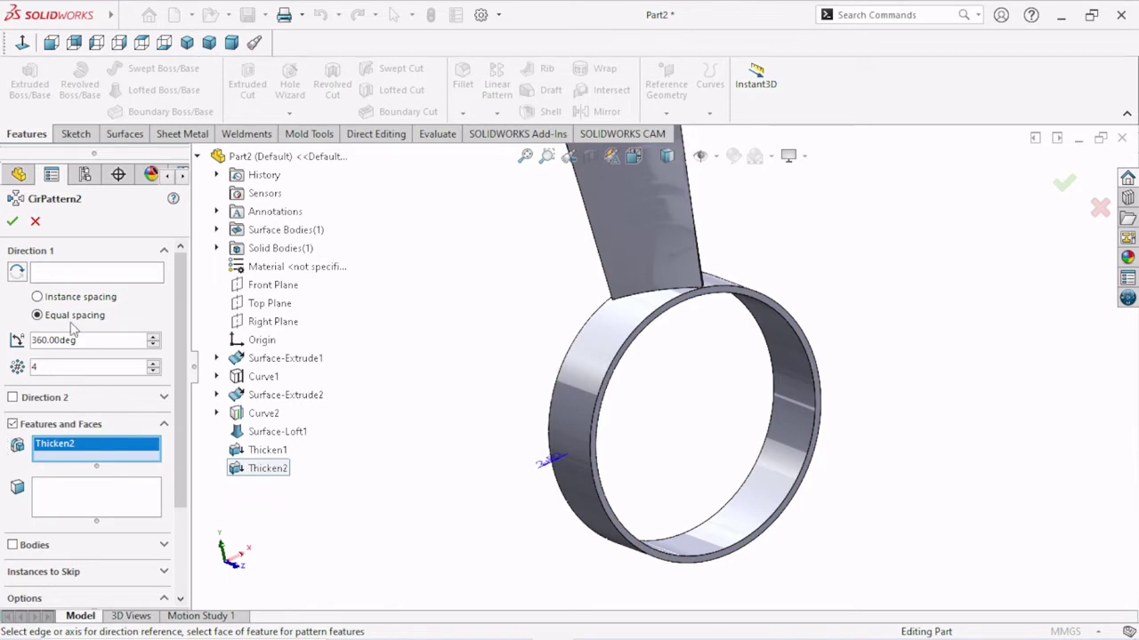
Step: Use the ring's circular edge as the pattern axis and Thicken1 as the feature to pattern
left_click(76, 275)
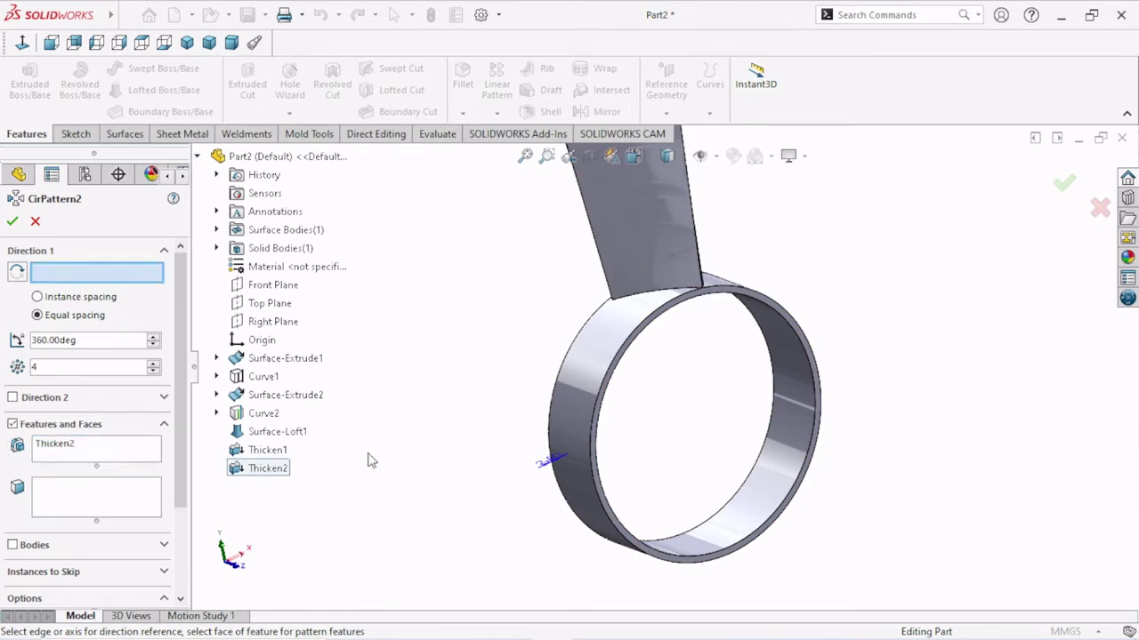
left_click(274, 451)
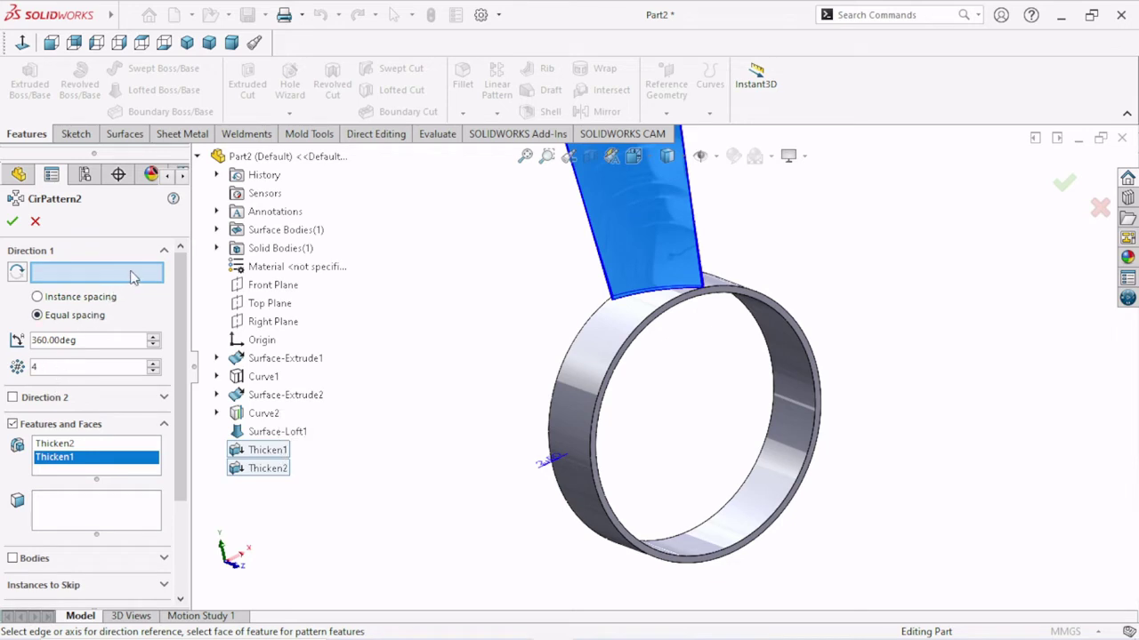
right_click(81, 457)
left_click(122, 487)
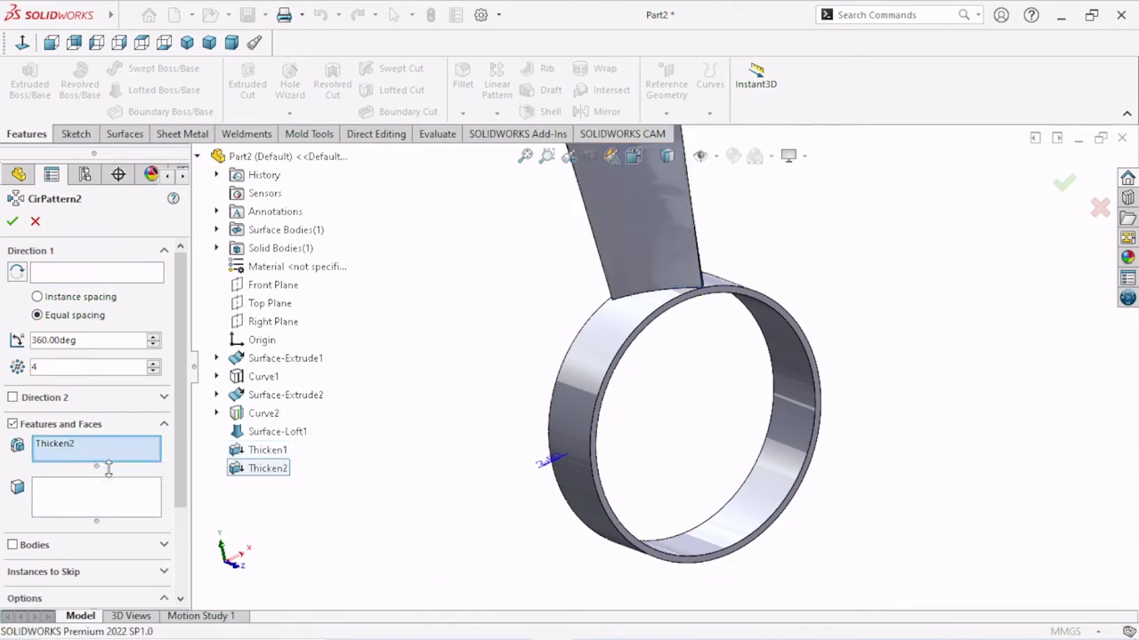
right_click(85, 447)
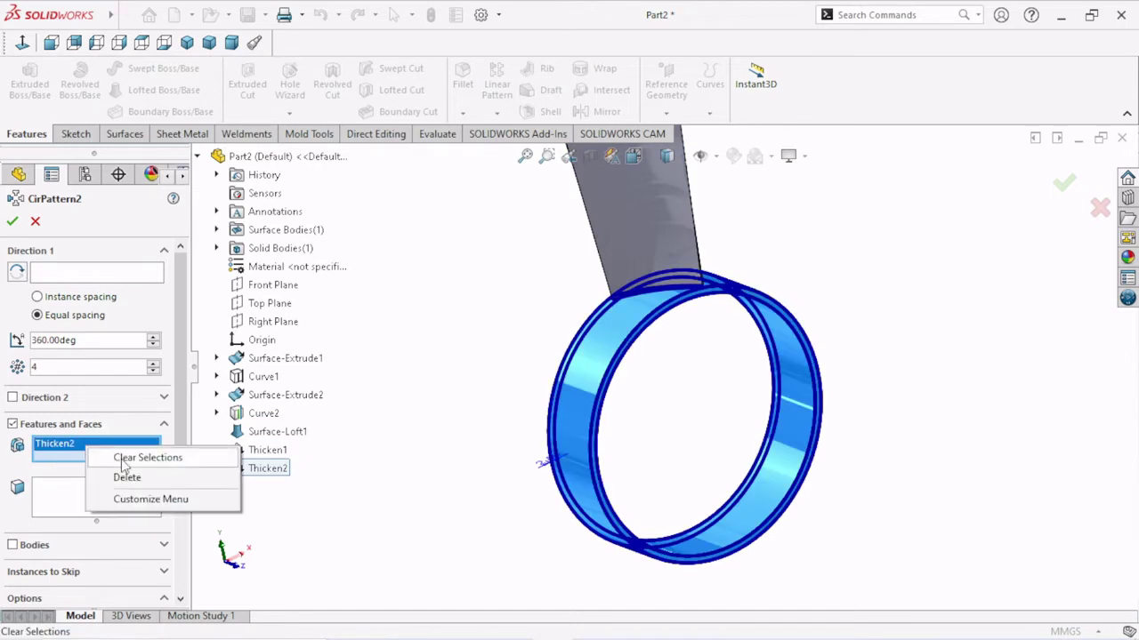
left_click(125, 476)
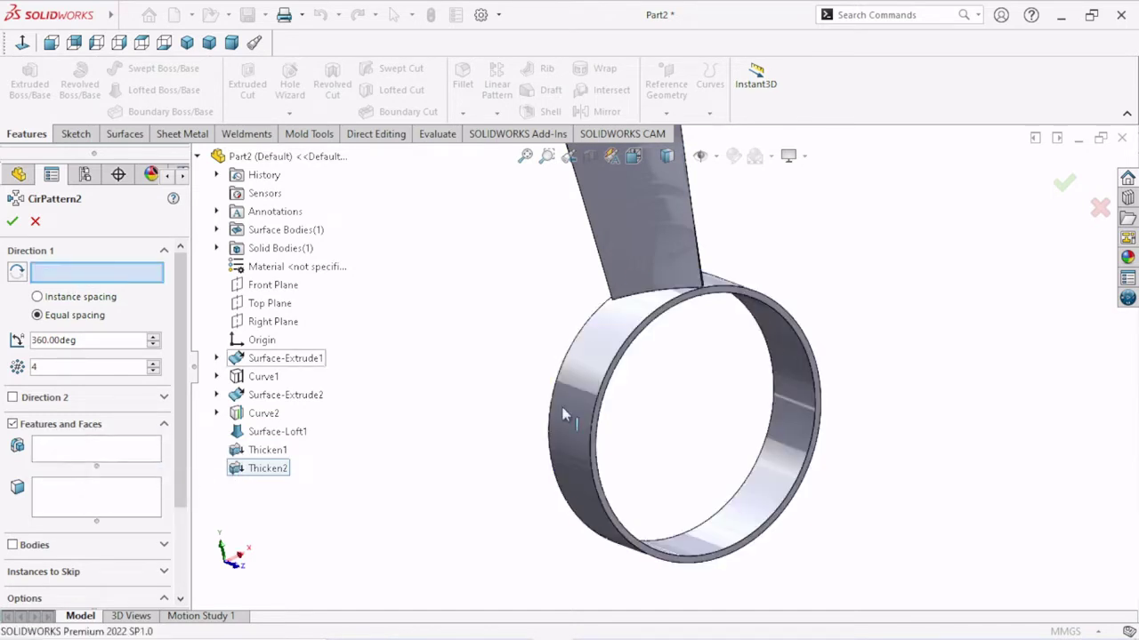
left_click(589, 411)
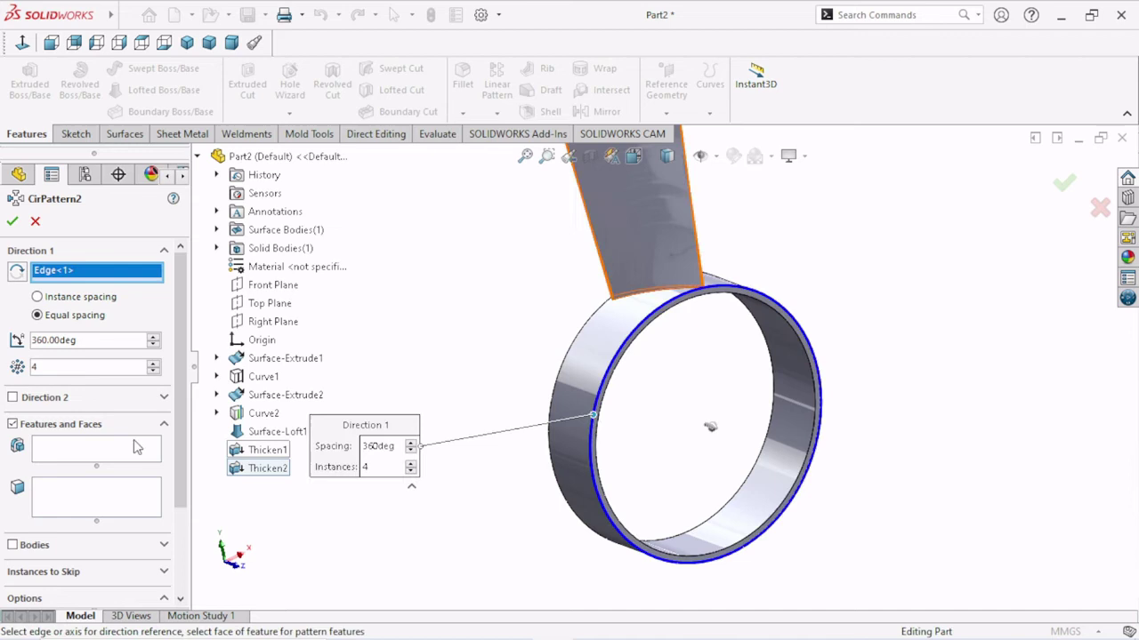
left_click(85, 447)
left_click(620, 251)
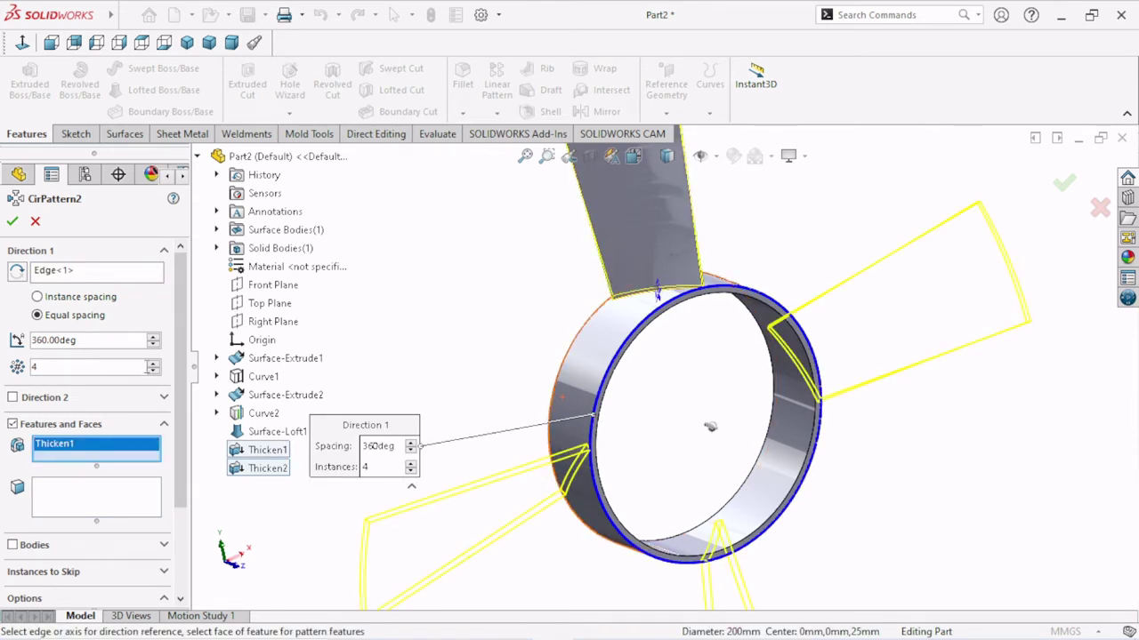
Step: Set the pattern to 10 instances and confirm CirPattern2, giving the fan ten blades
left_click(152, 363)
left_click(153, 364)
left_click(152, 364)
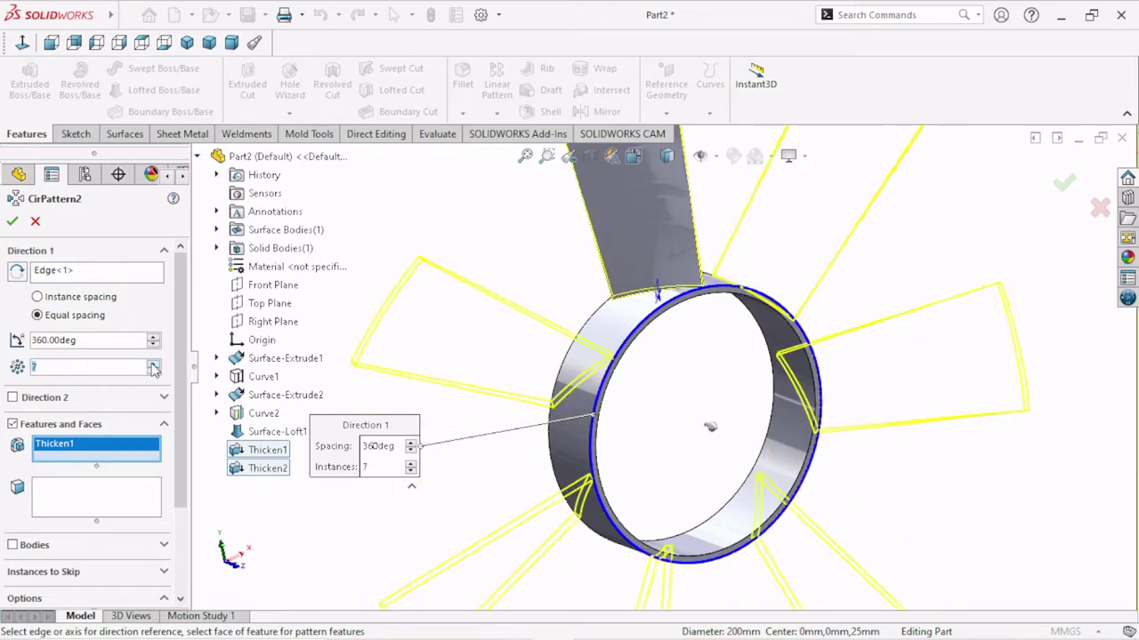
left_click(152, 364)
left_click(153, 364)
left_click(152, 364)
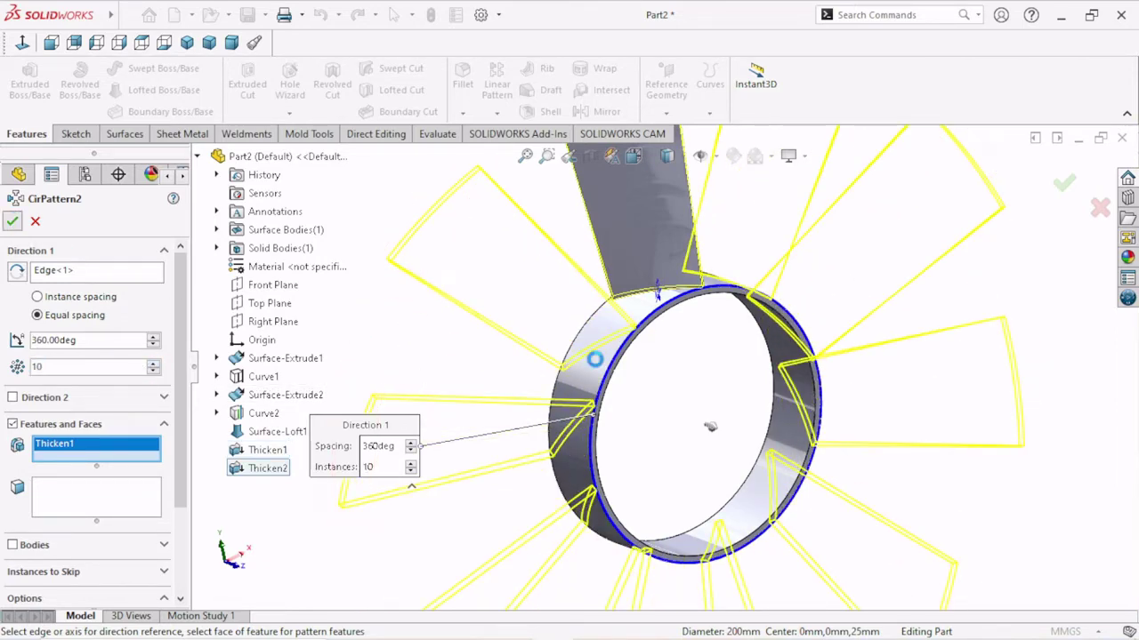
key("Return")
scroll(516, 428, "up", 2)
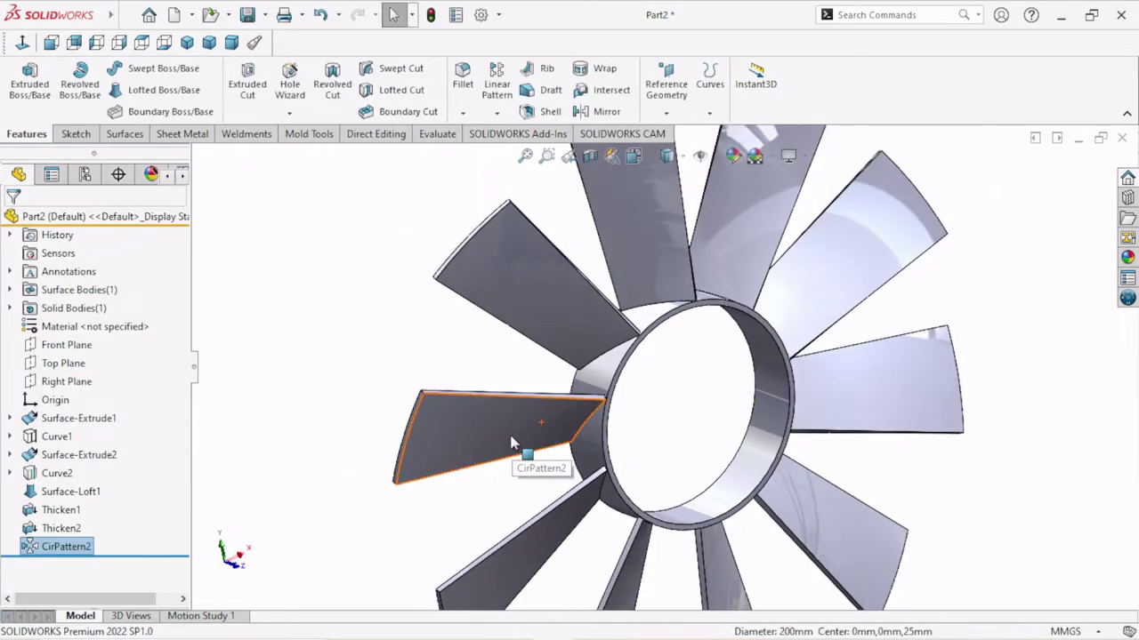
scroll(534, 454, "up", 2)
left_click(884, 450)
mouse_move(884, 450)
middle_mouse_down()
mouse_move(765, 367)
mouse_move(819, 419)
mouse_move(877, 437)
mouse_move(827, 405)
mouse_move(864, 427)
middle_mouse_up()
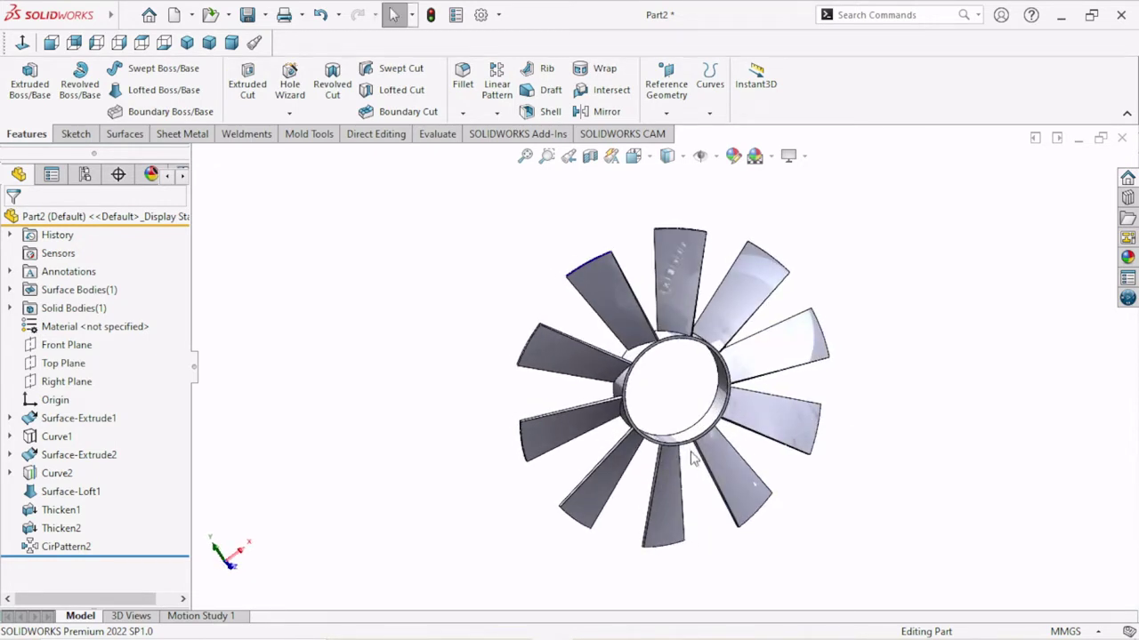
scroll(693, 459, "down", 3)
mouse_move(803, 457)
middle_mouse_down()
mouse_move(750, 418)
mouse_move(725, 380)
mouse_move(805, 441)
middle_mouse_up()
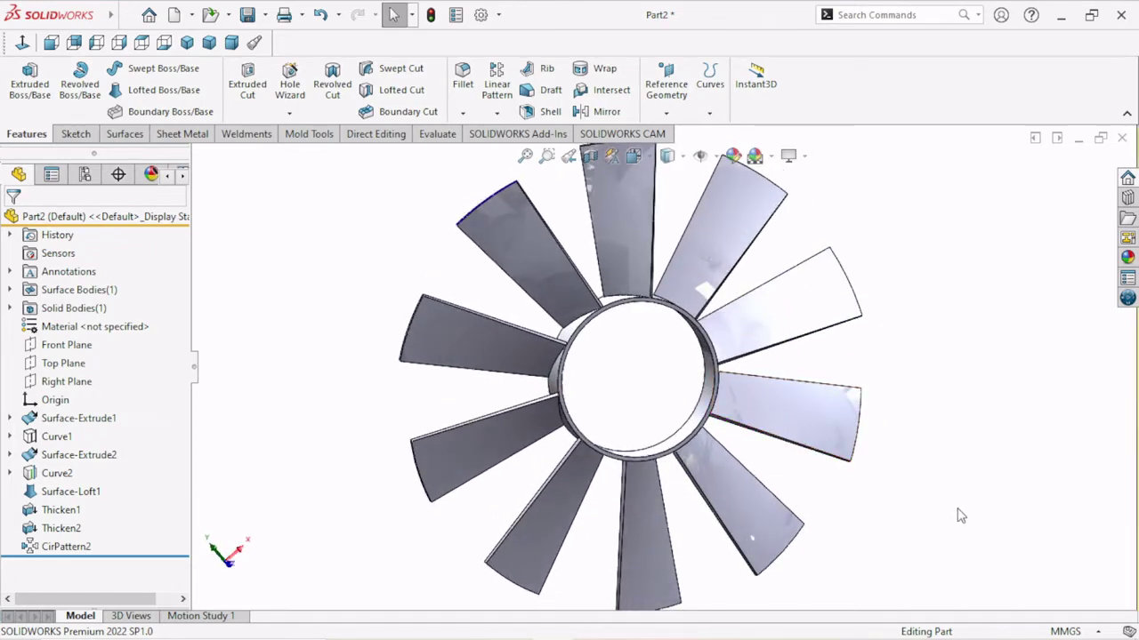
scroll(767, 490, "up", 5)
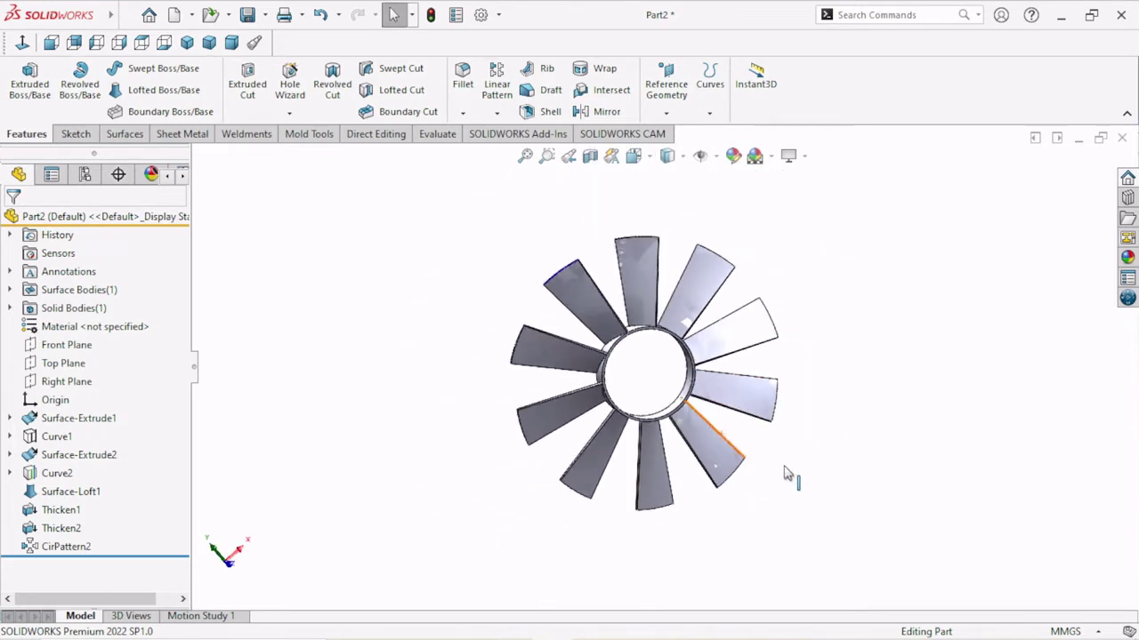
scroll(781, 422, "down", 2)
scroll(785, 425, "down", 3)
scroll(636, 436, "up", 2)
scroll(594, 286, "down", 2)
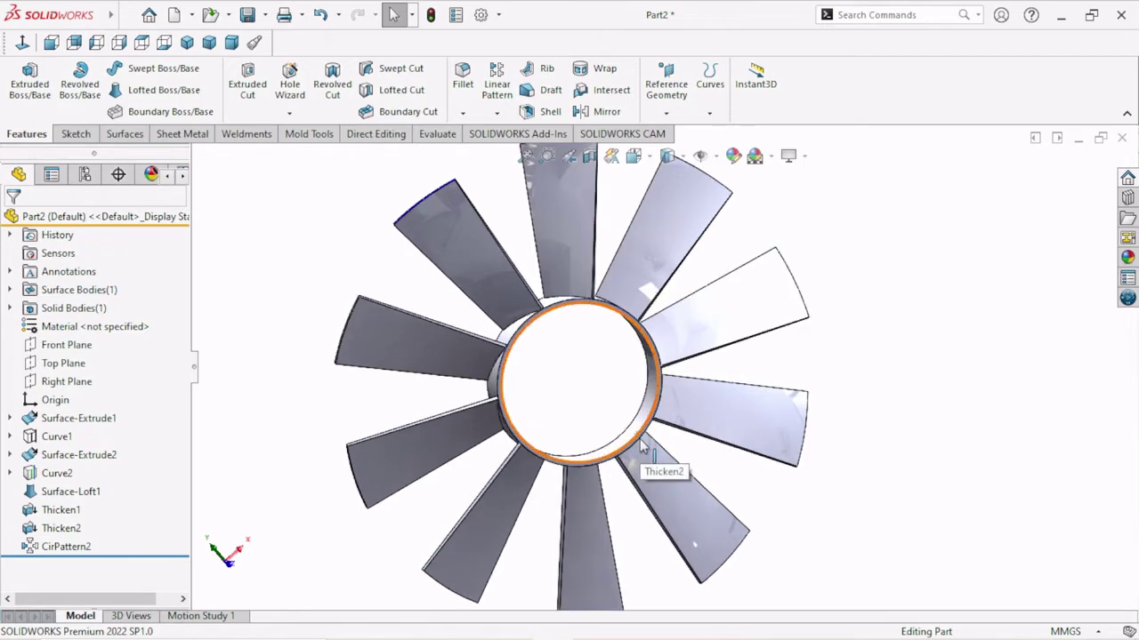
middle_click_drag(648, 453, 653, 438, "ctrl")
mouse_move(798, 468)
middle_mouse_down()
mouse_move(747, 479)
mouse_move(841, 483)
mouse_move(805, 488)
middle_mouse_up()
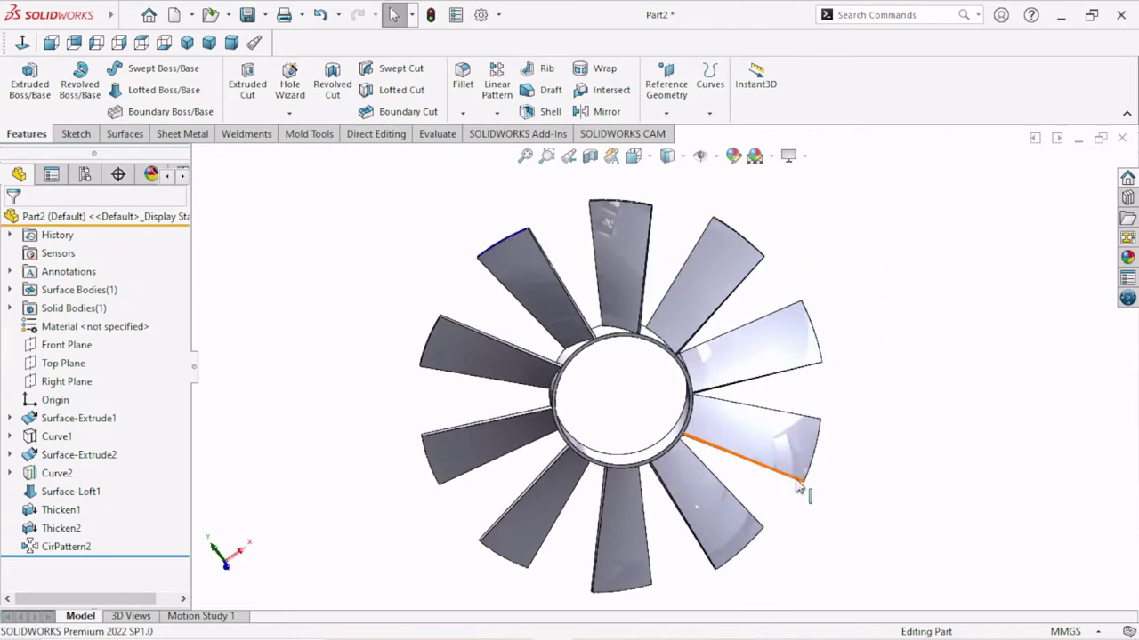
scroll(666, 471, "down", 3)
left_click(673, 498)
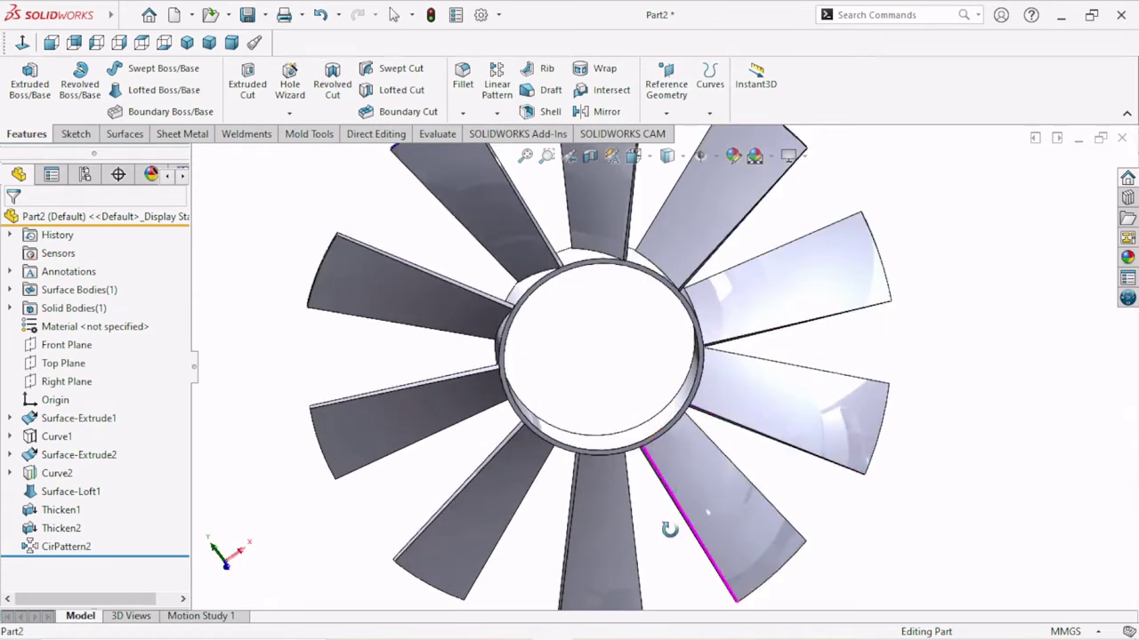
left_click(1019, 528)
left_click(747, 483)
scroll(734, 445, "up", 2)
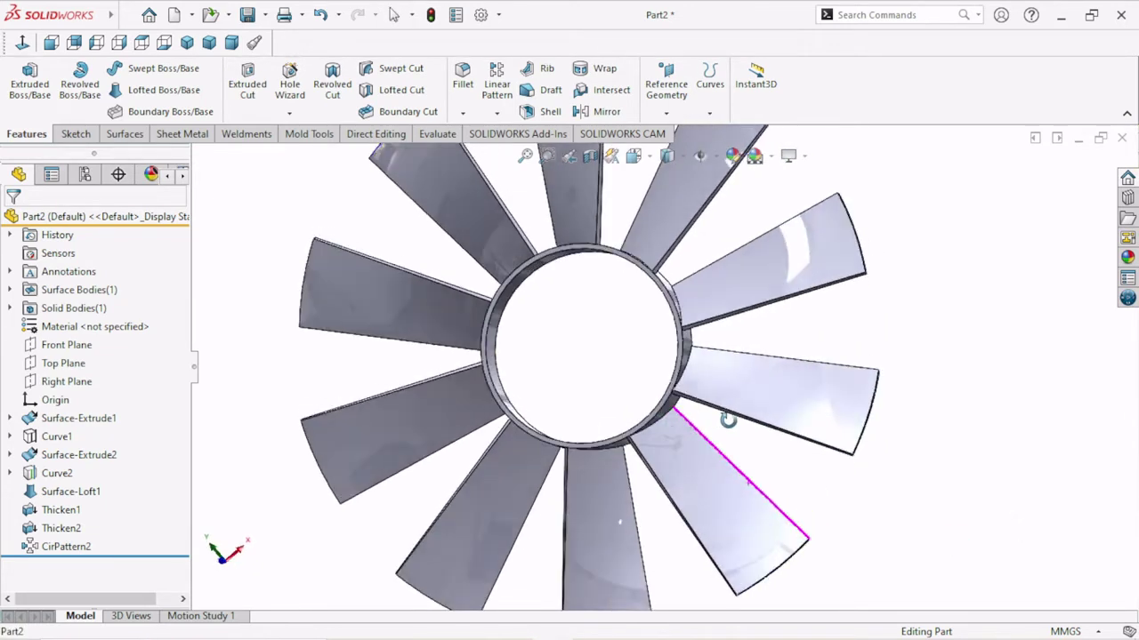
scroll(745, 413, "up", 2)
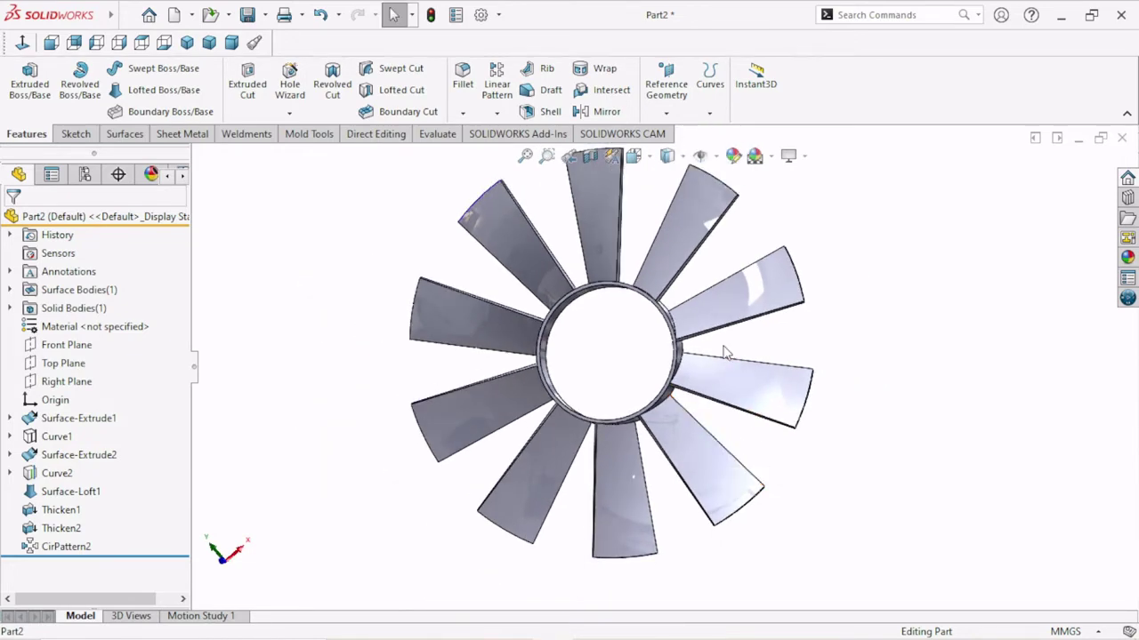
scroll(716, 367, "up", 1)
scroll(703, 361, "up", 1)
scroll(621, 310, "up", 1)
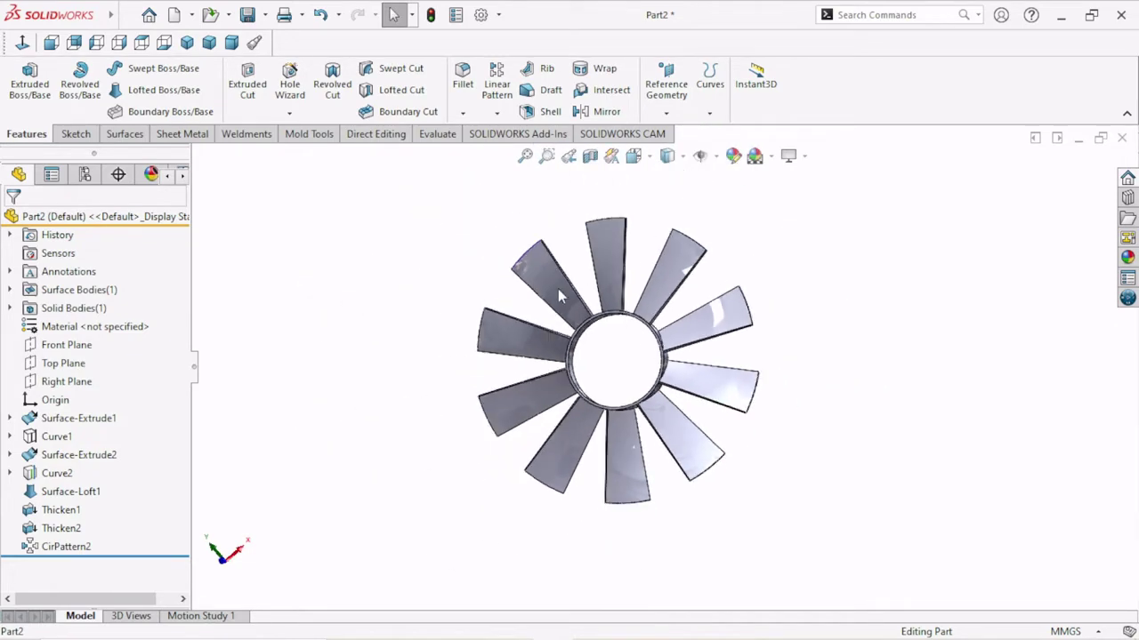
scroll(558, 289, "down", 1)
scroll(803, 521, "down", 1)
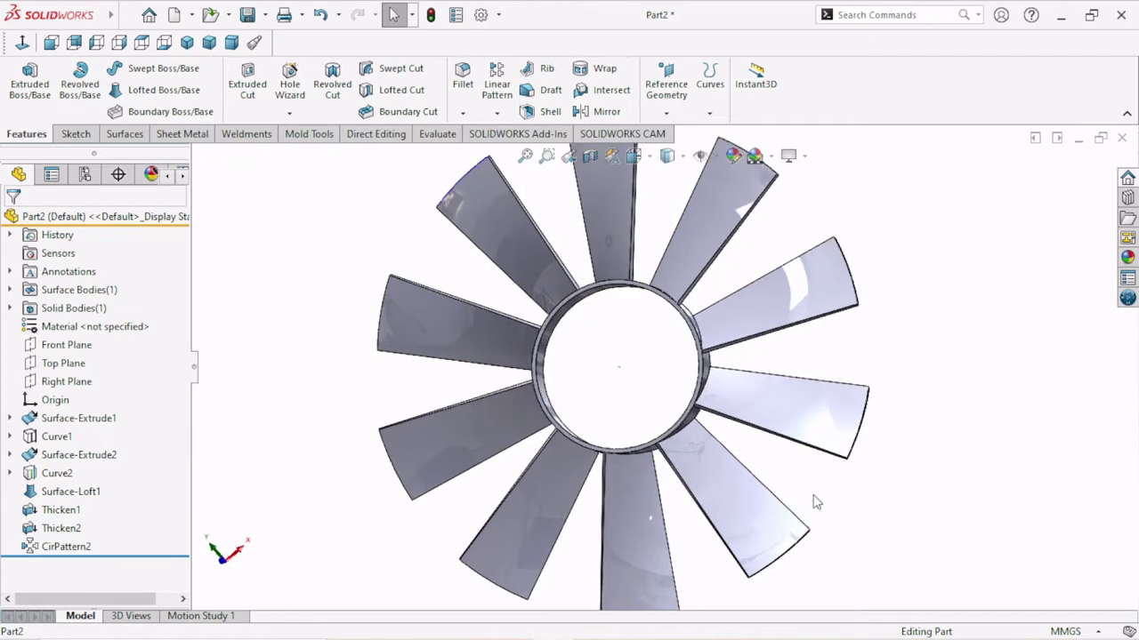
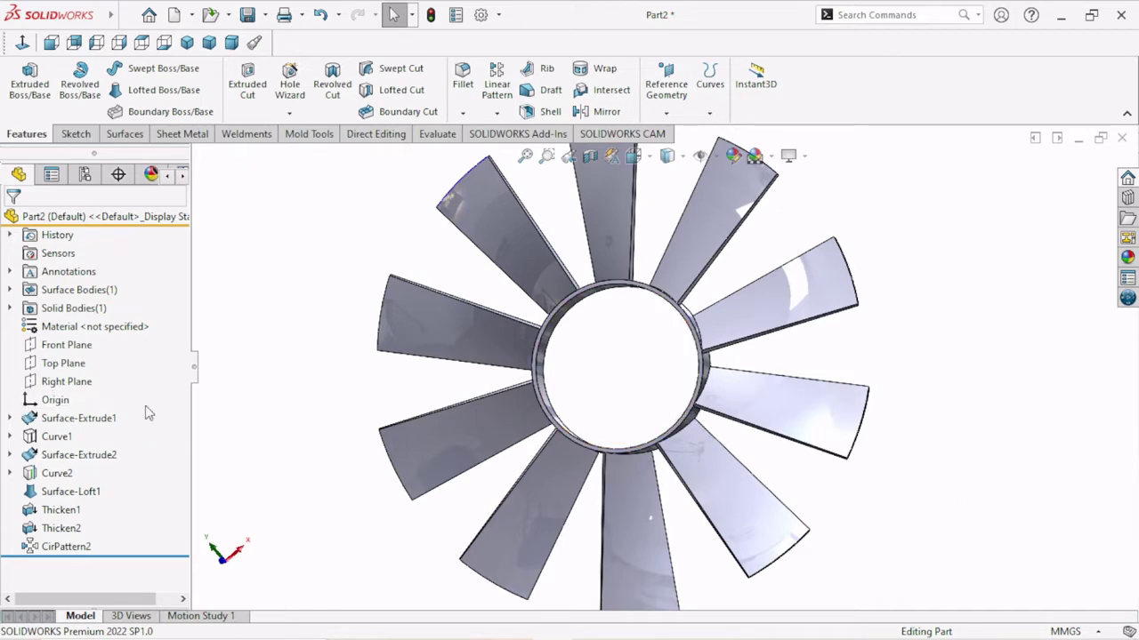
Step: Select the first blade-root edges and a hub ring edge for the 10 mm fillet
middle_click_drag(630, 320, 661, 409)
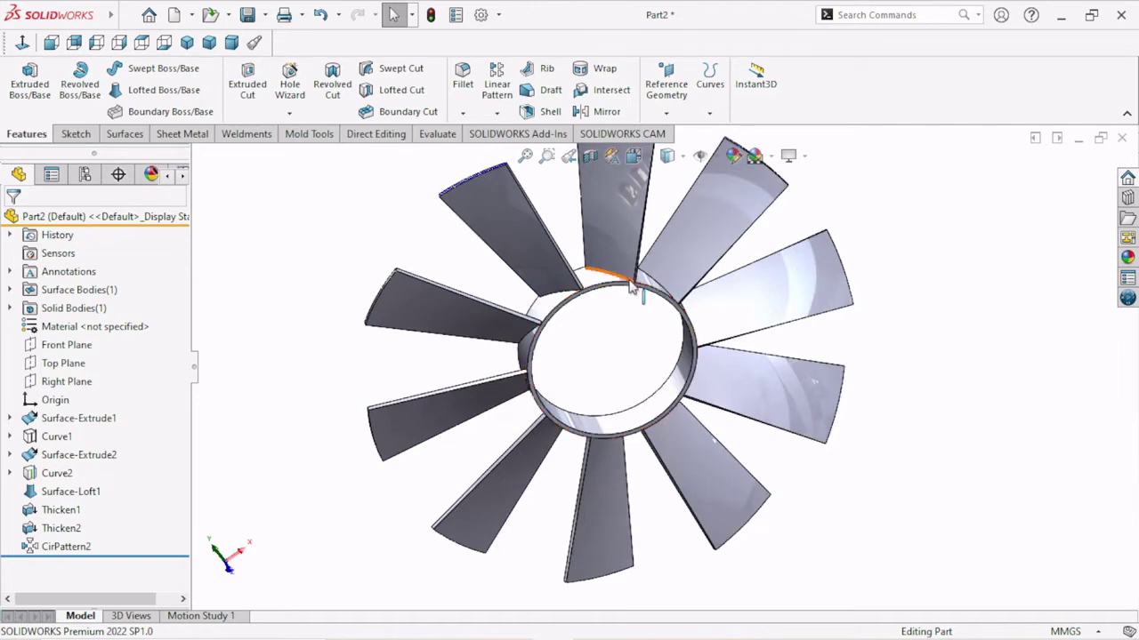
scroll(627, 336, "down", 5)
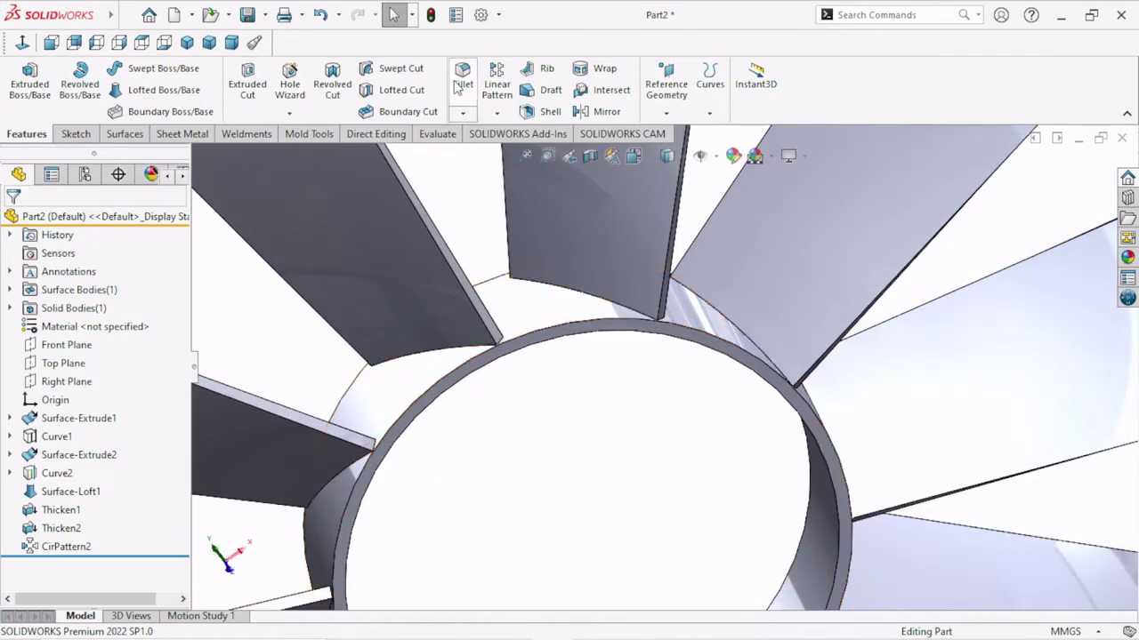
left_click(594, 303)
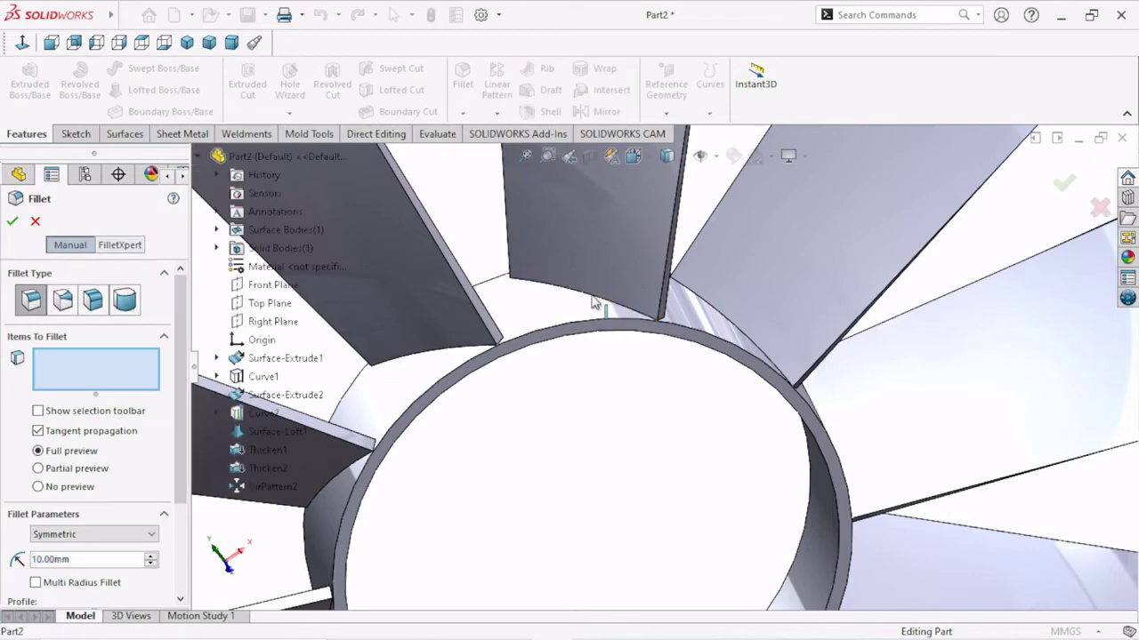
left_click(737, 334)
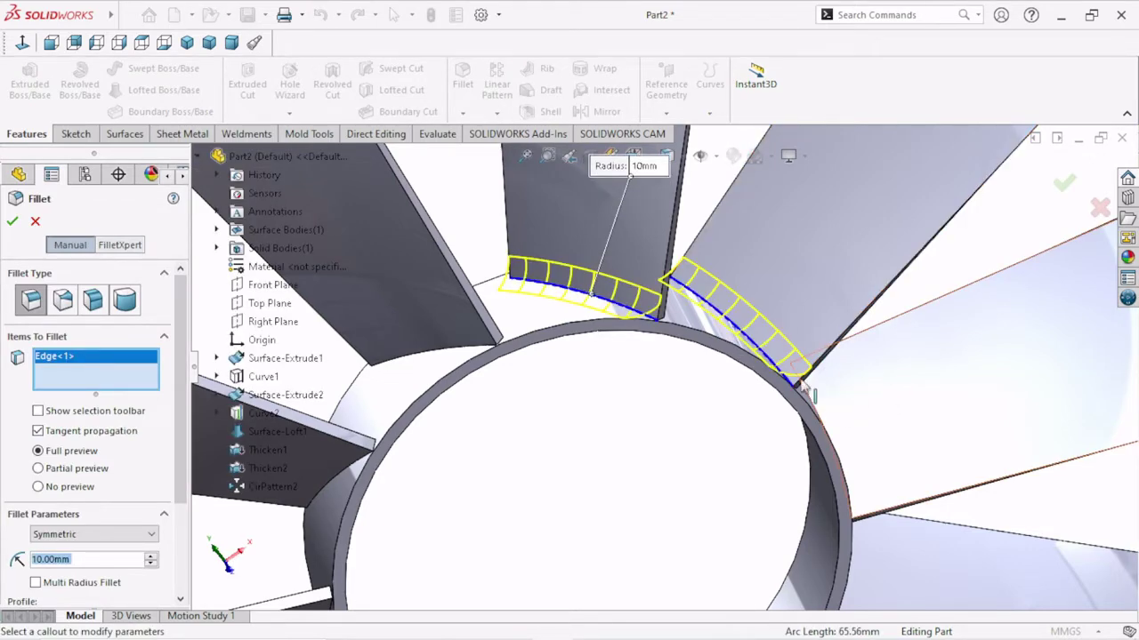
mouse_move(802, 386)
middle_mouse_down()
mouse_move(807, 429)
mouse_move(771, 420)
middle_mouse_up()
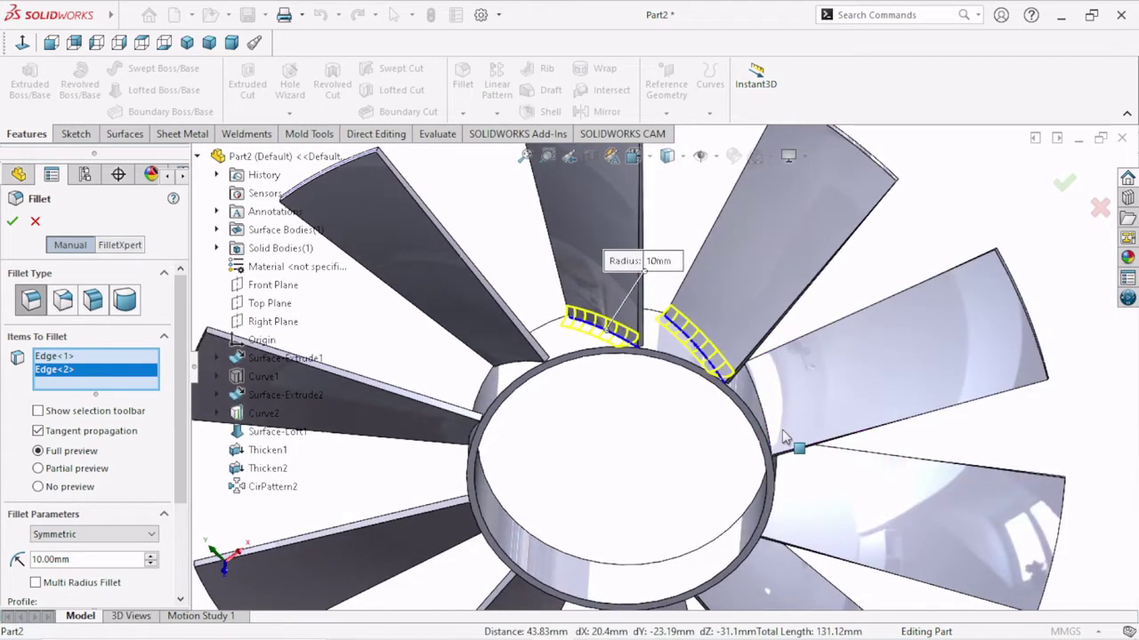
left_click(769, 419)
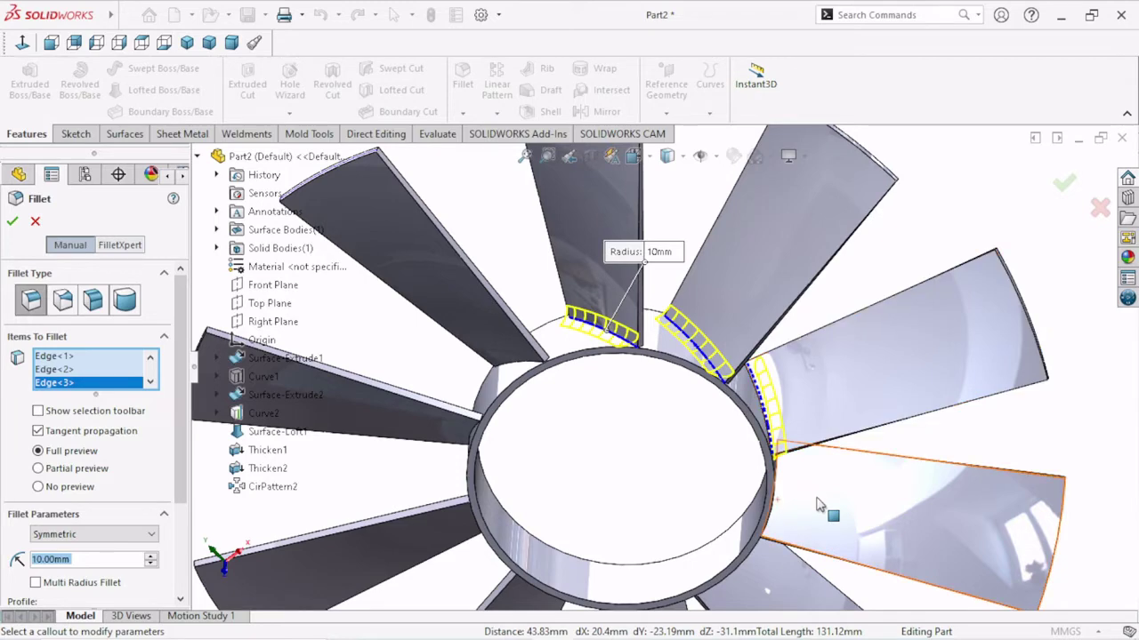
middle_click_drag(816, 495, 804, 498)
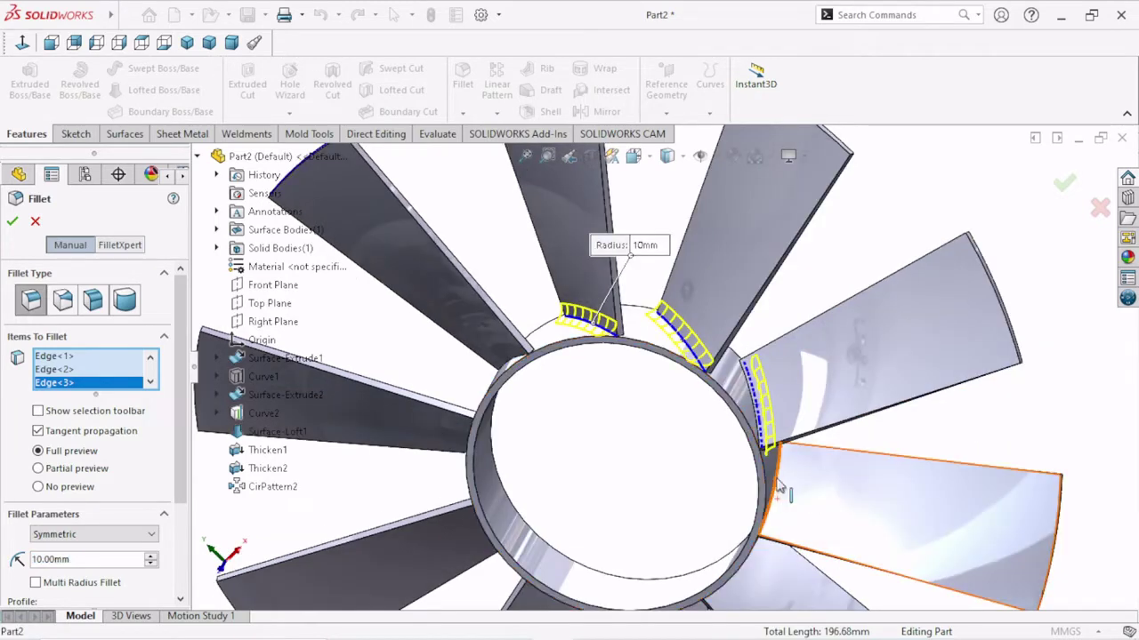
left_click(798, 550)
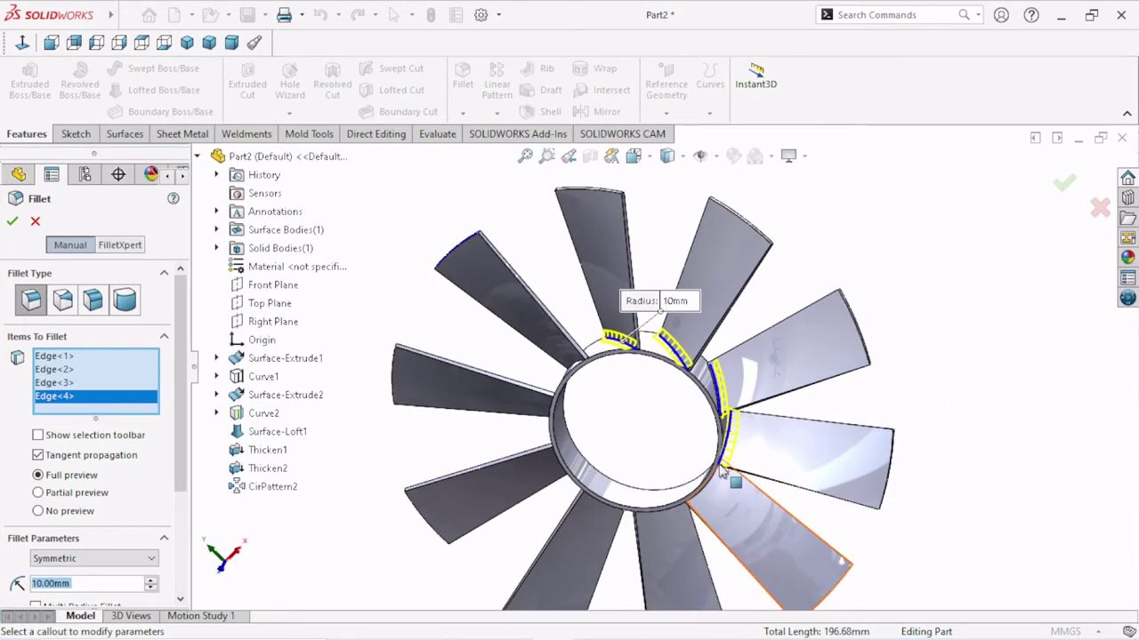
scroll(730, 471, "down", 5)
middle_click_drag(729, 472, 699, 405)
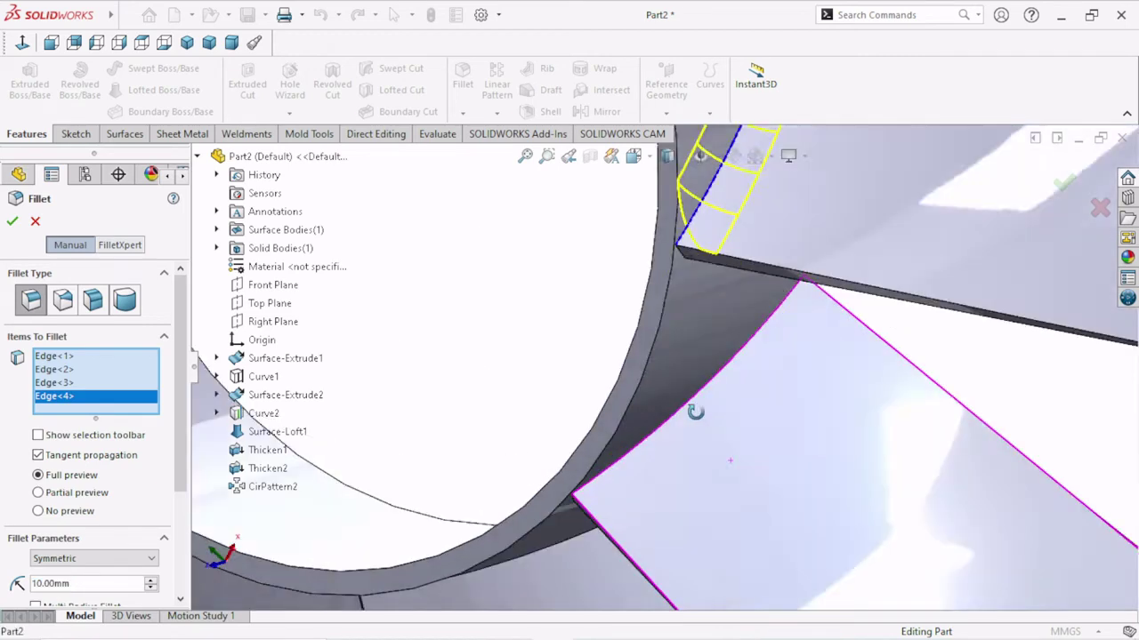
left_click(699, 405)
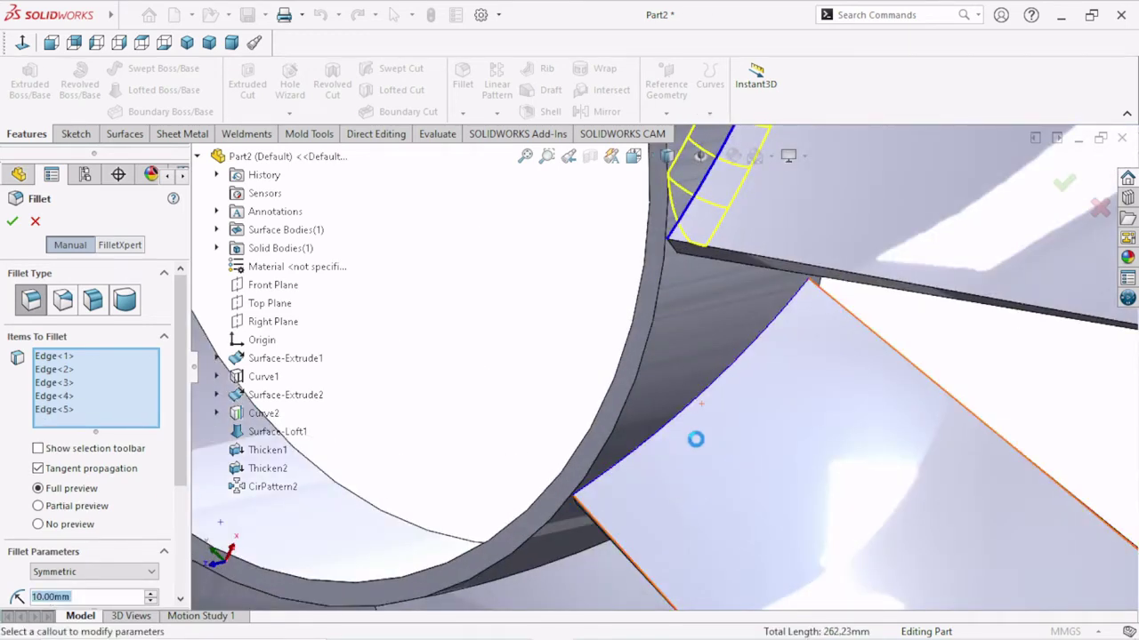
scroll(676, 489, "up", 4)
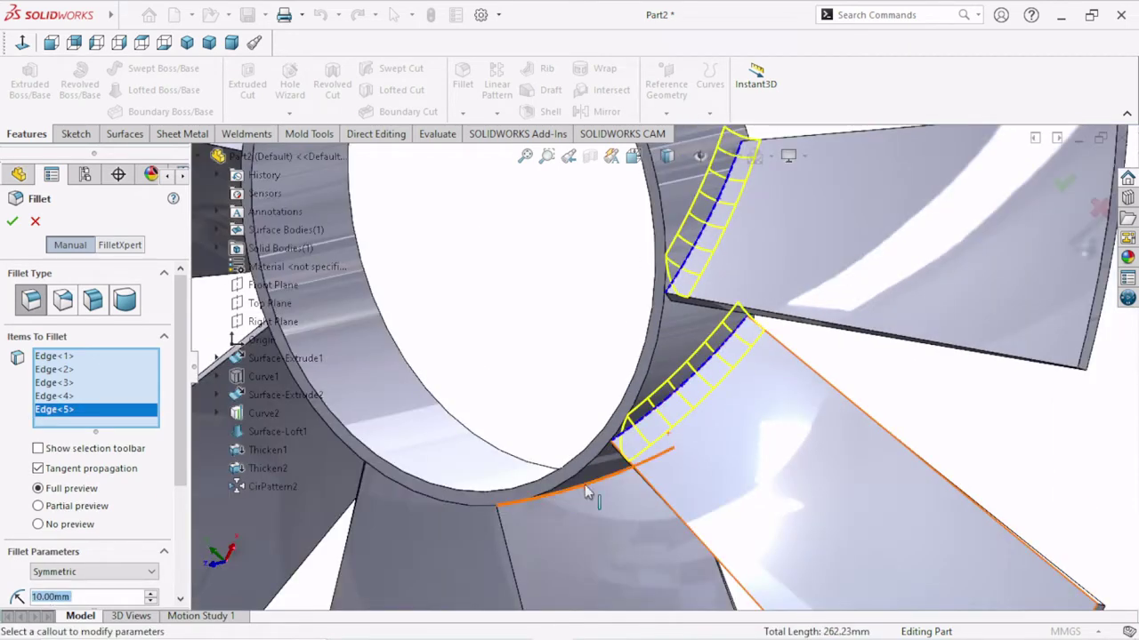
left_click(579, 499)
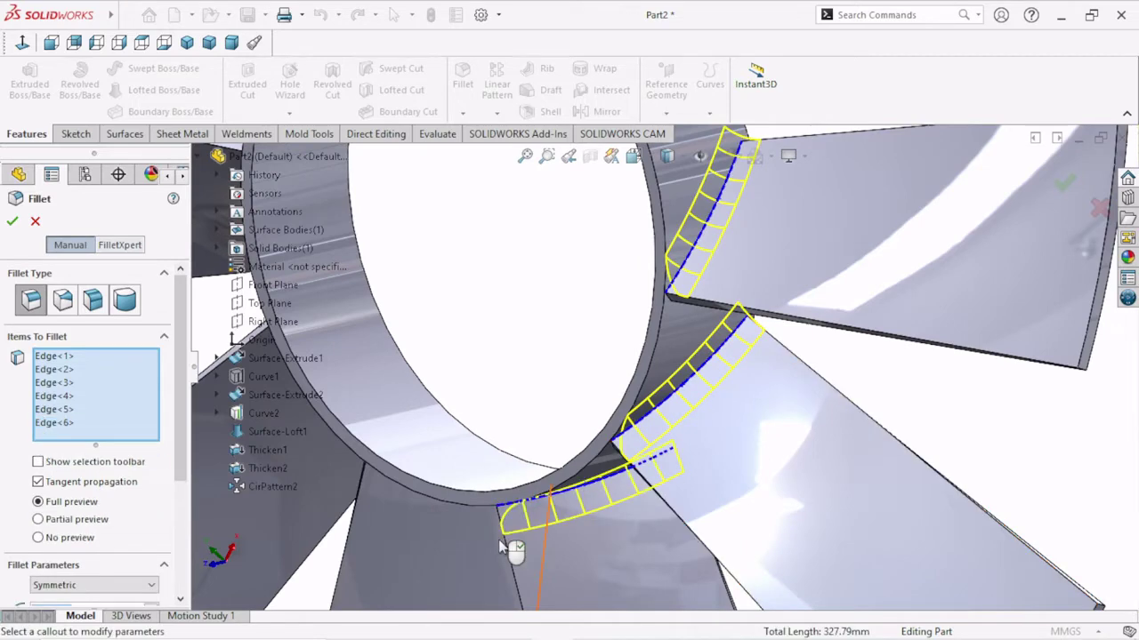
Step: Add more blade-root and hub edges around the ring to the 10 mm fillet
middle_click_drag(503, 547, 516, 483)
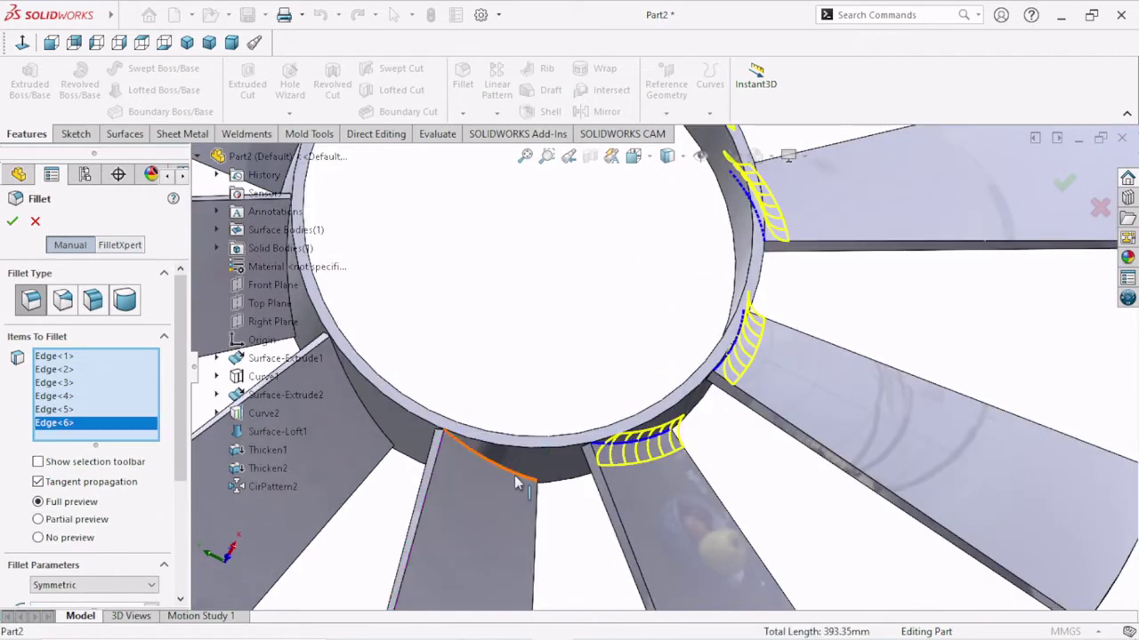
left_click(515, 484)
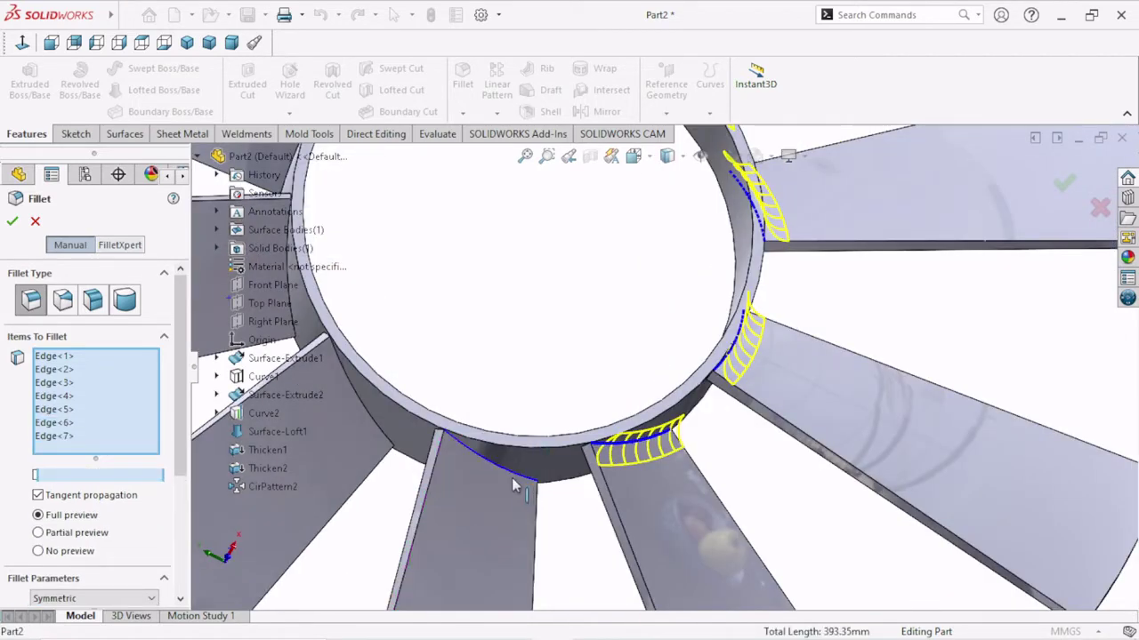
left_click(376, 421)
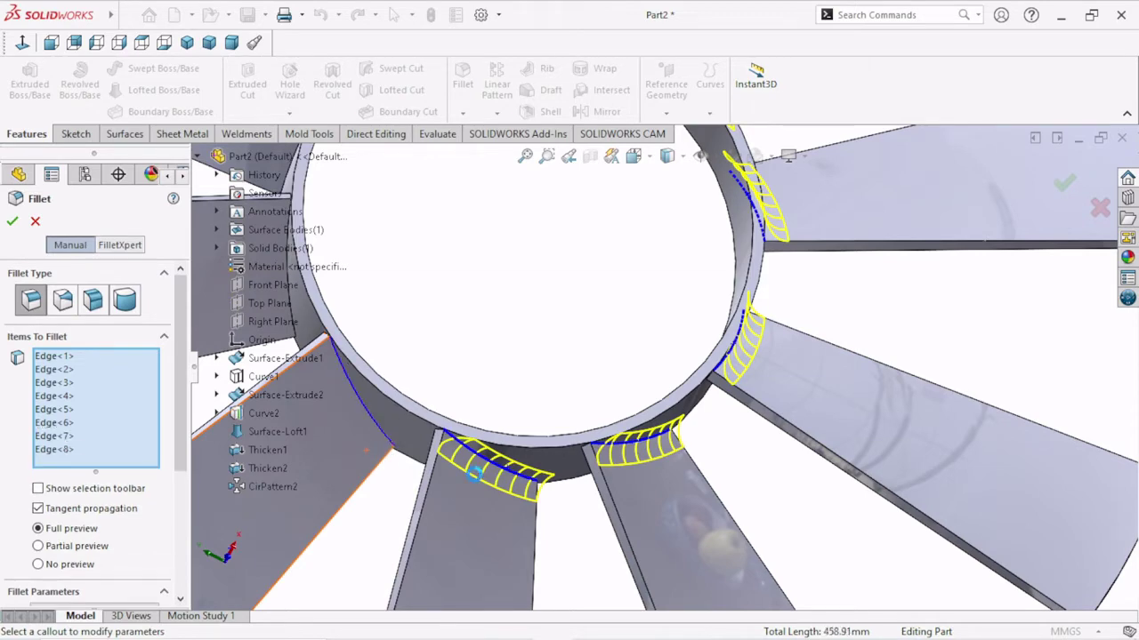
scroll(498, 485, "up", 3)
scroll(551, 383, "up", 2)
scroll(612, 351, "down", 5)
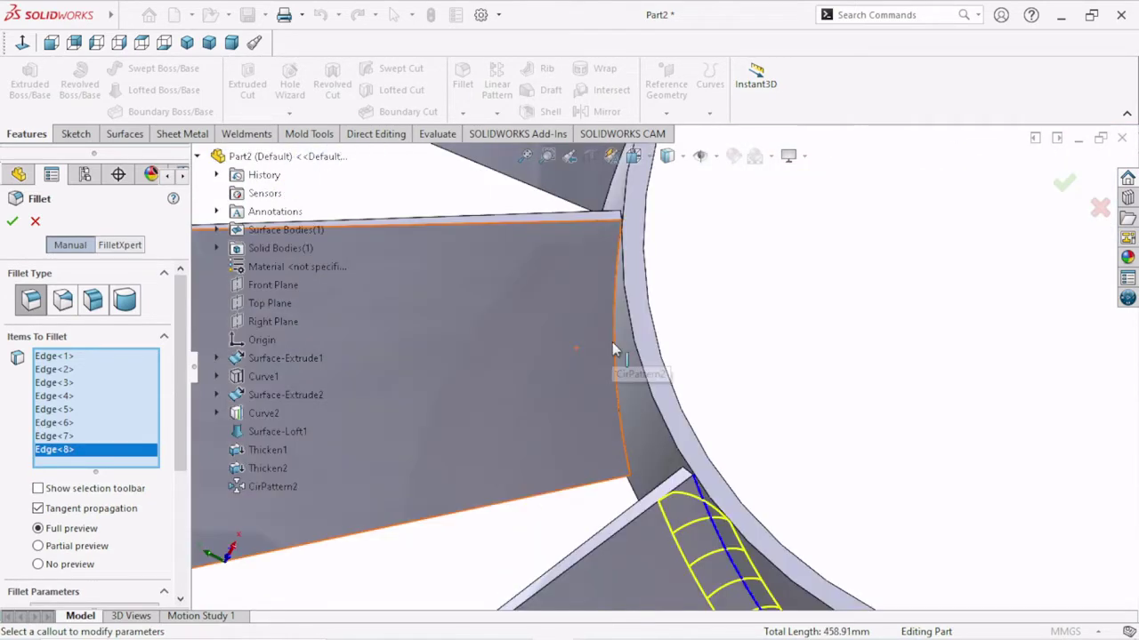
left_click(613, 344)
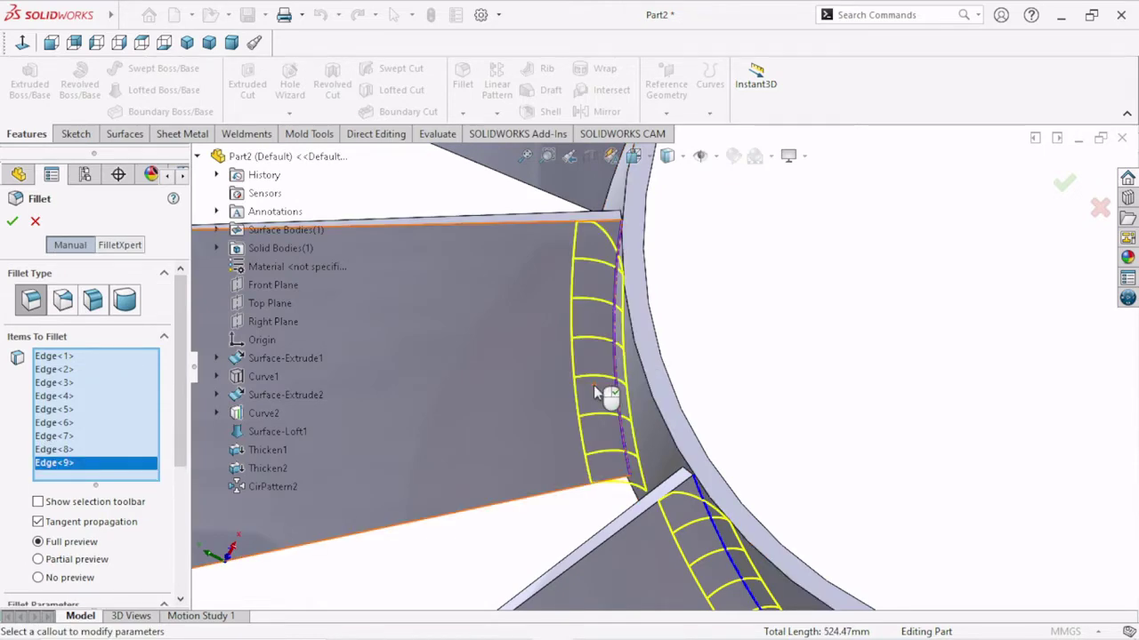
scroll(593, 385, "up", 3)
scroll(605, 365, "up", 3)
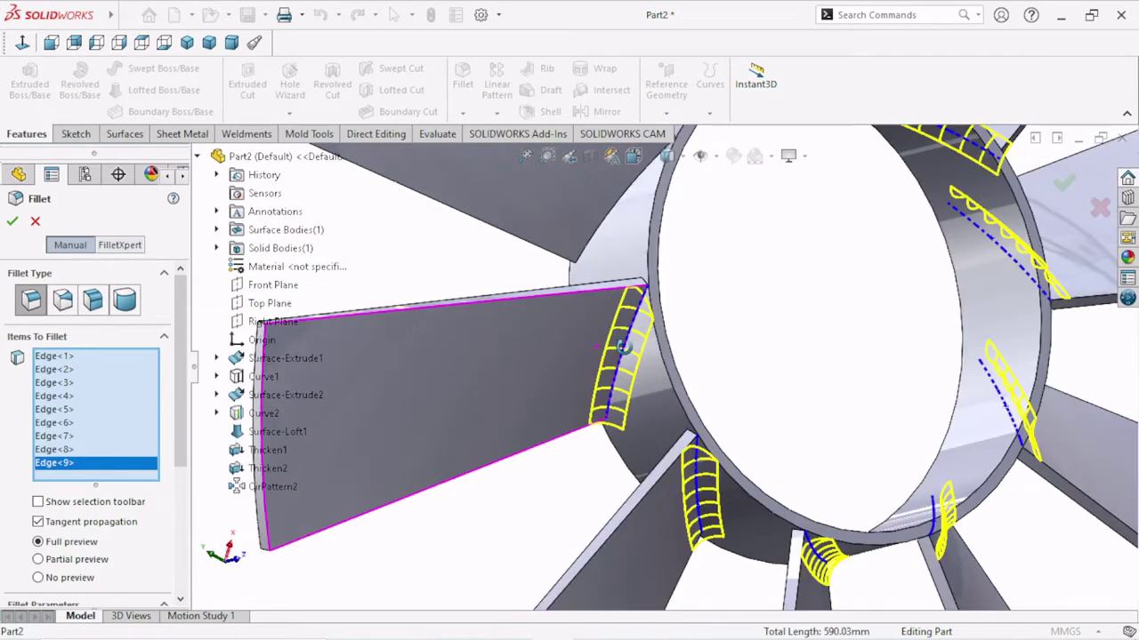
left_click(607, 233)
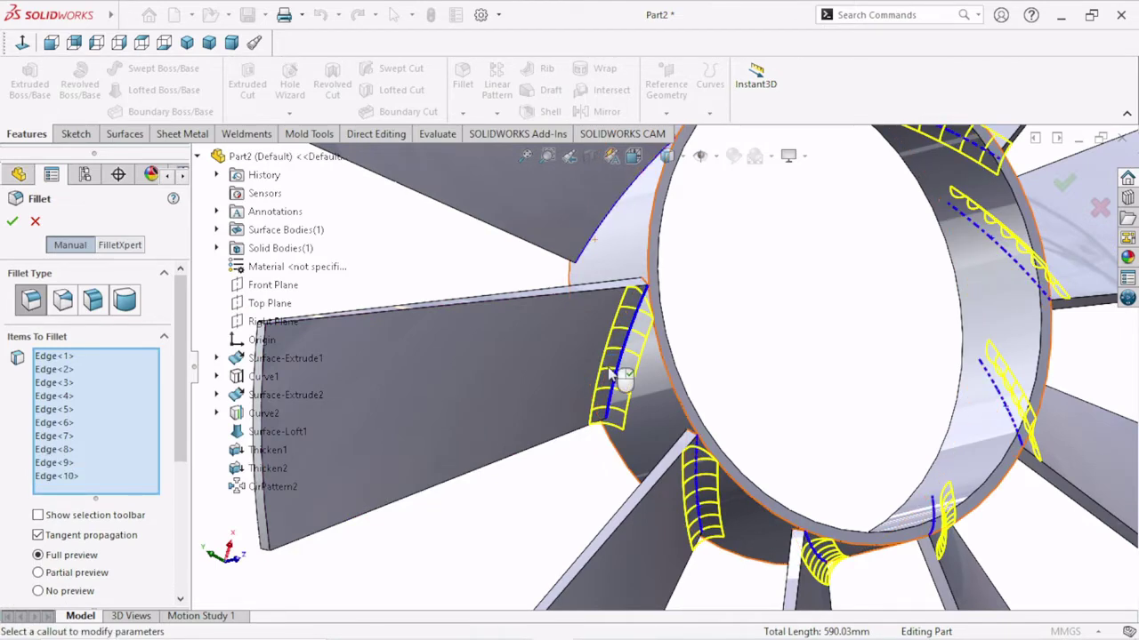
scroll(610, 375, "up", 5)
Step: From a near face-on view, add hub rim edges, right-blade root edges and the curved hub face
mouse_move(606, 377)
middle_mouse_down()
mouse_move(554, 465)
mouse_move(581, 439)
mouse_move(765, 364)
mouse_move(728, 390)
mouse_move(684, 458)
middle_mouse_up()
scroll(727, 389, "down", 5)
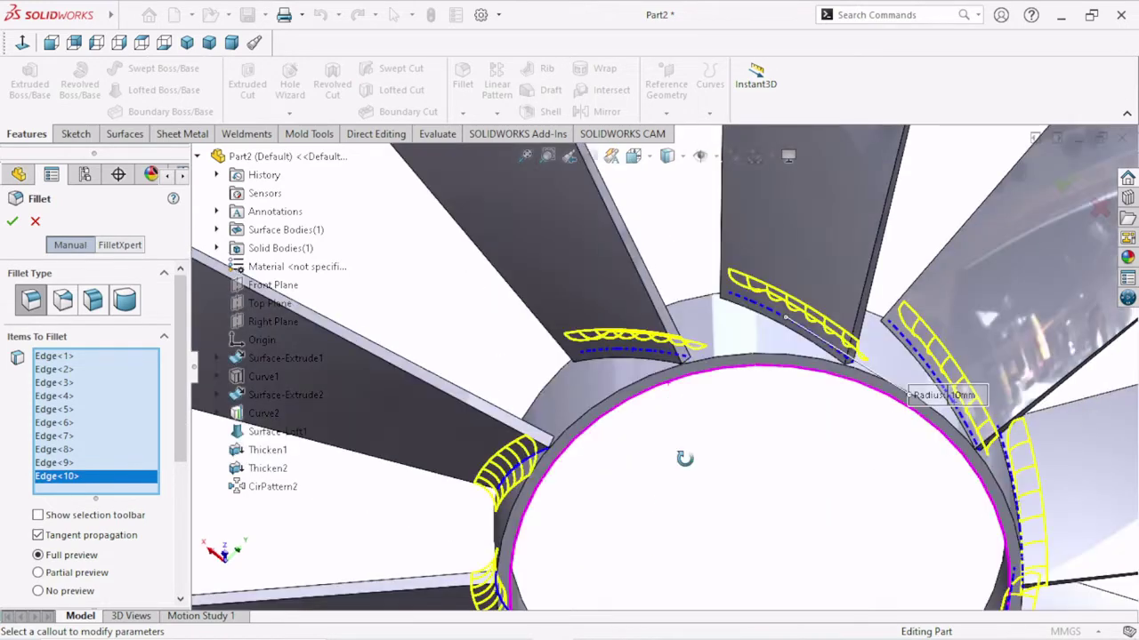
left_click(626, 361)
left_click(808, 346)
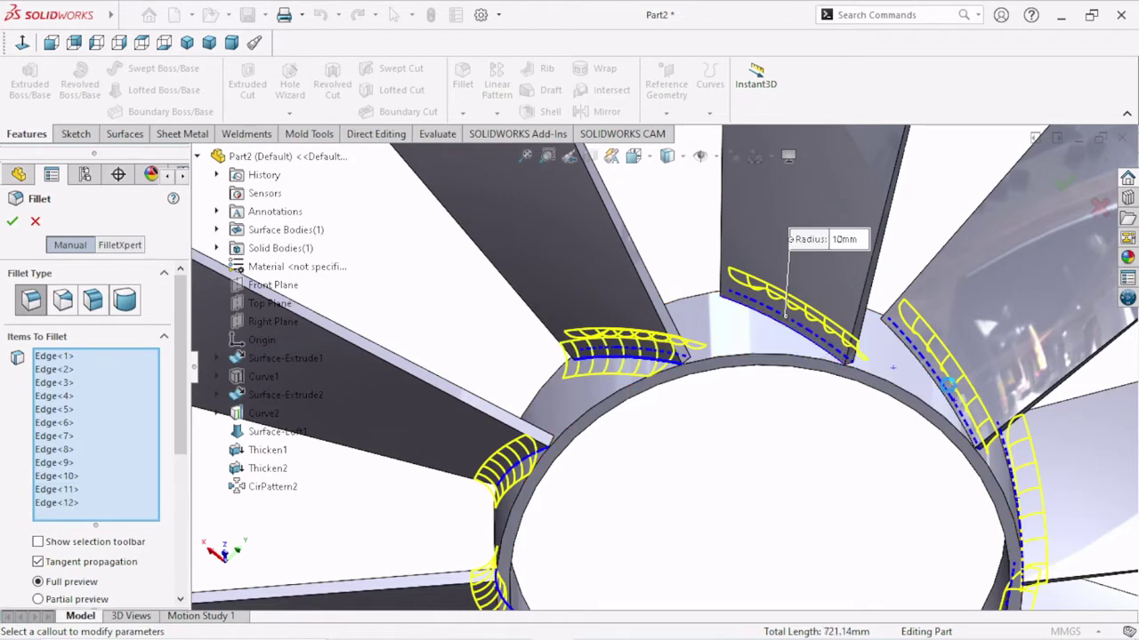
left_click(949, 384)
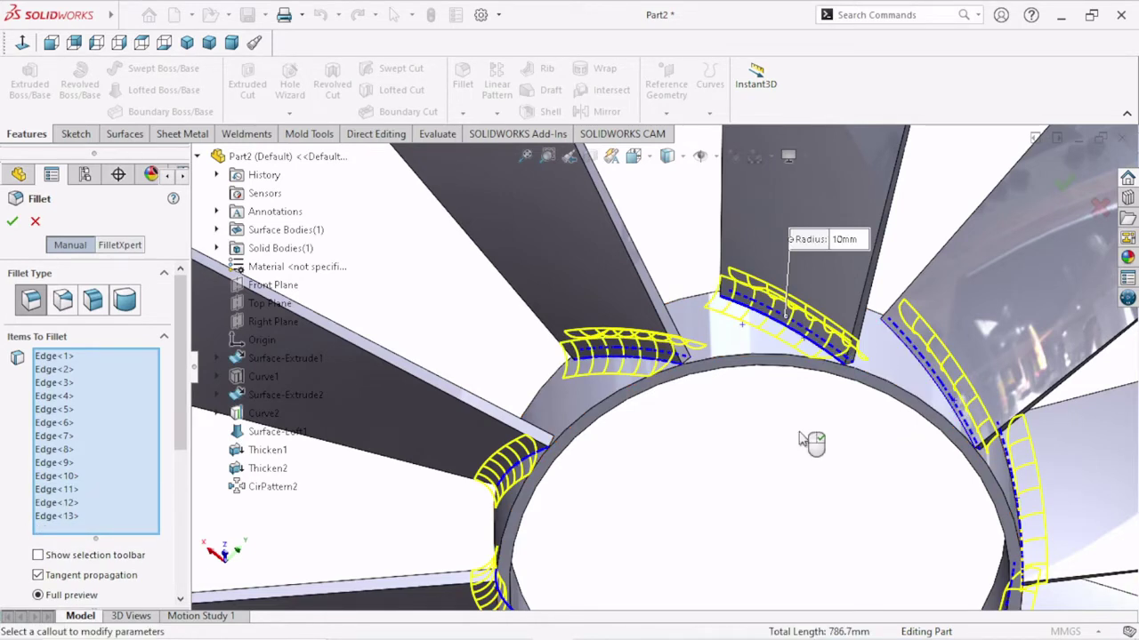
scroll(801, 442, "up", 5)
scroll(863, 442, "down", 2)
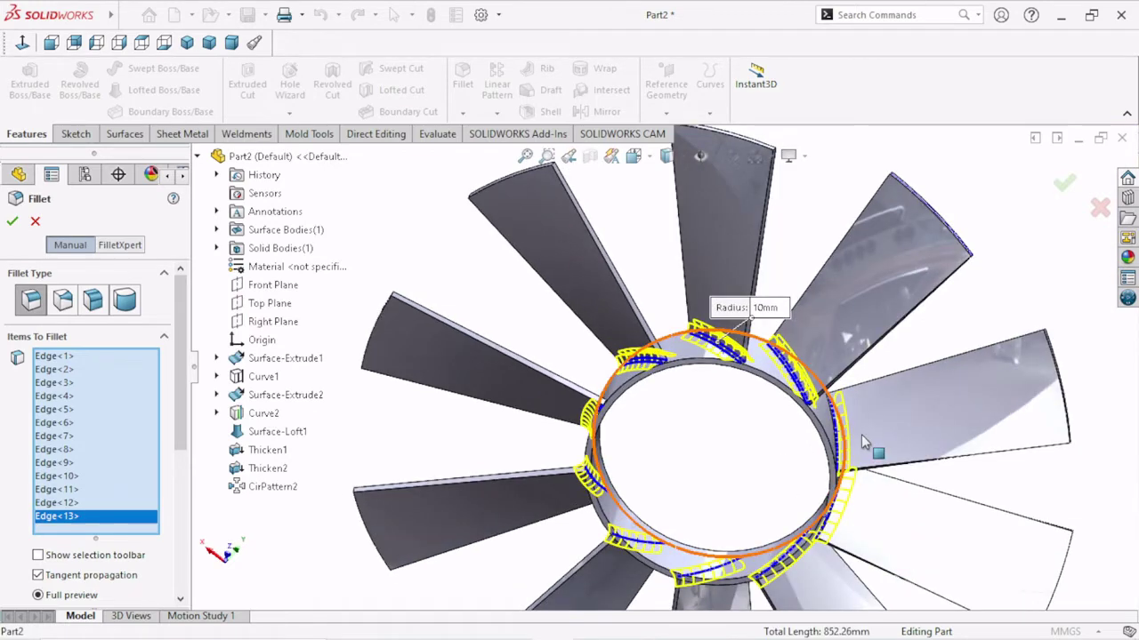
scroll(861, 442, "down", 4)
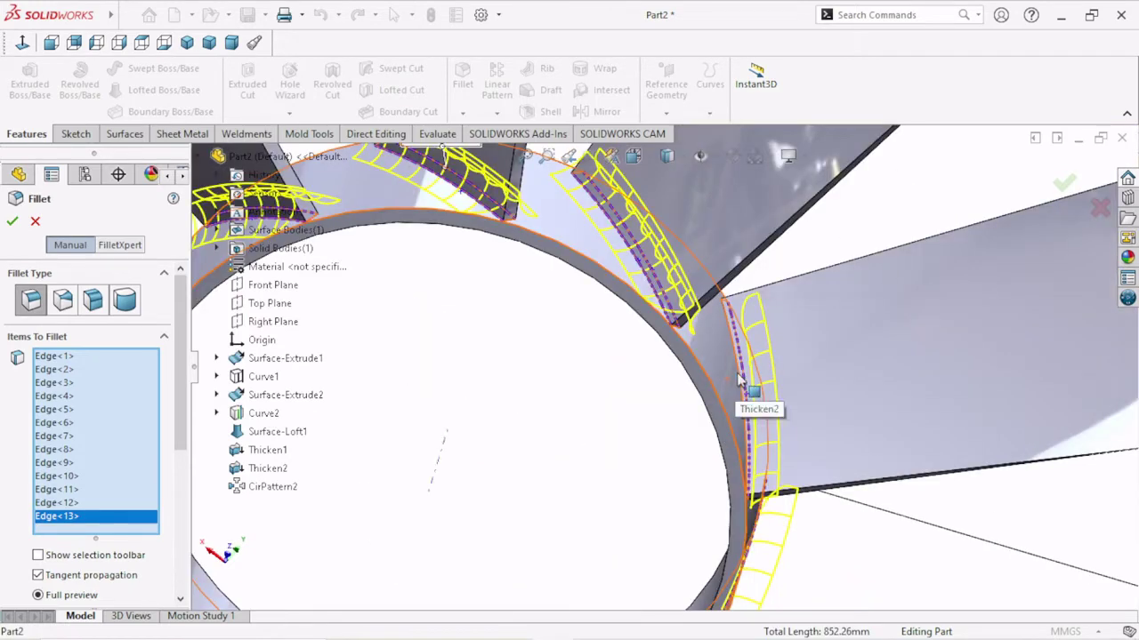
left_click(743, 378)
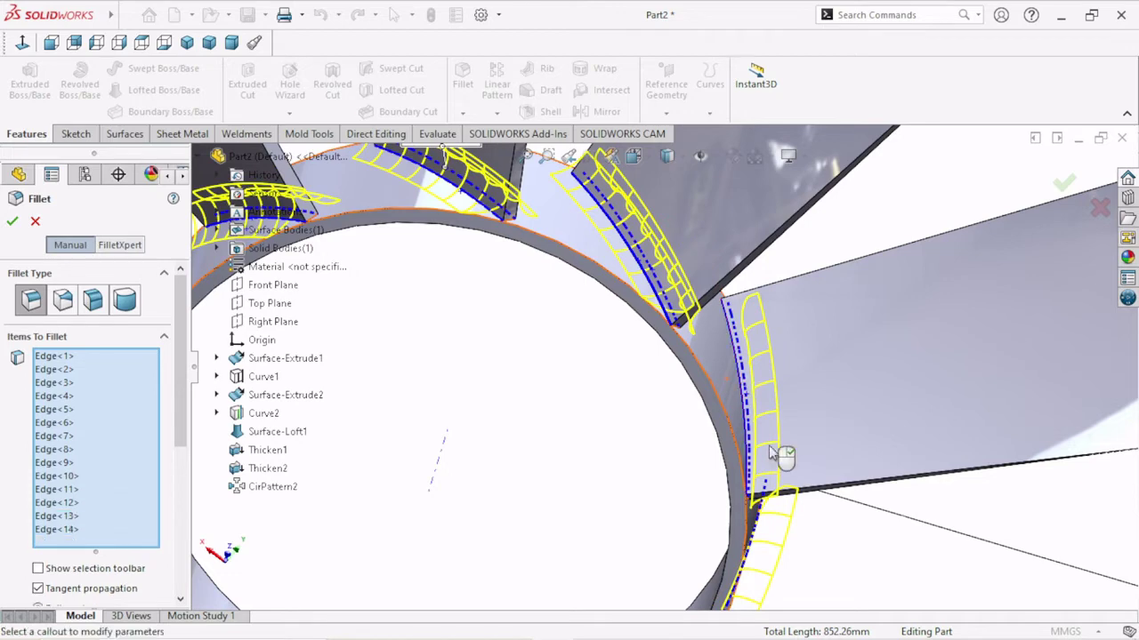
scroll(774, 453, "up", 4)
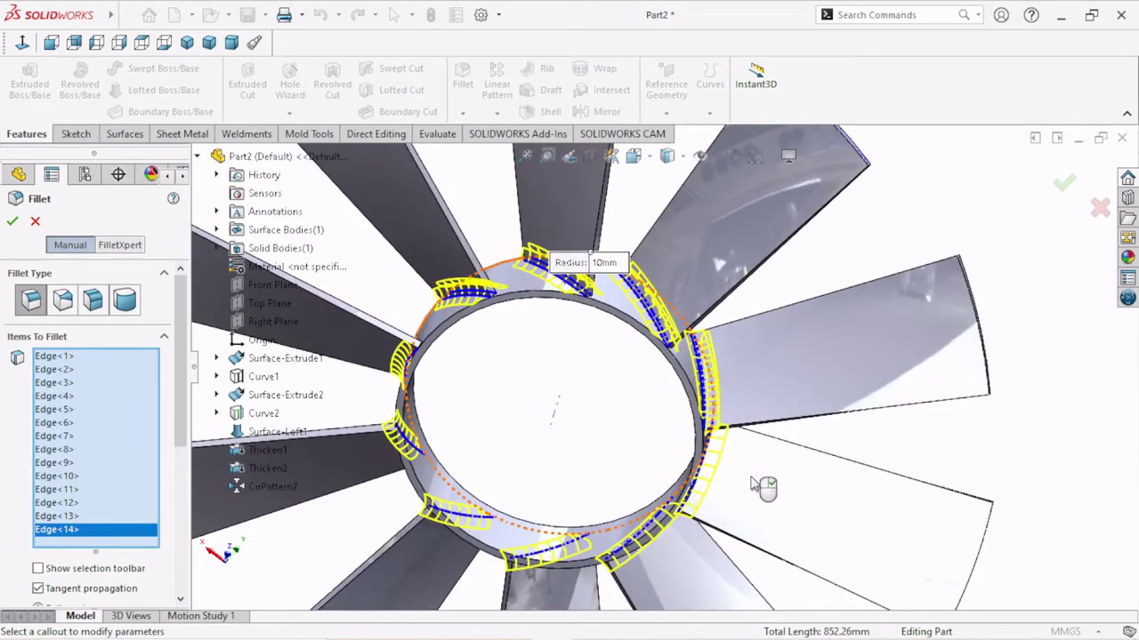
middle_click_drag(758, 485, 715, 409)
scroll(694, 427, "down", 5)
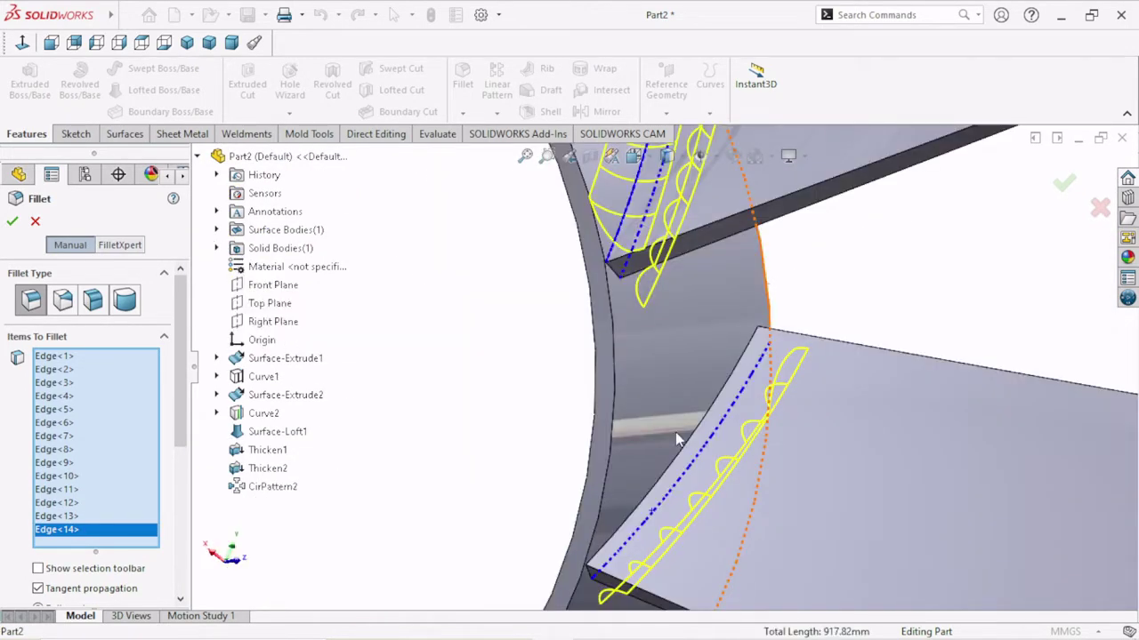
left_click(699, 466)
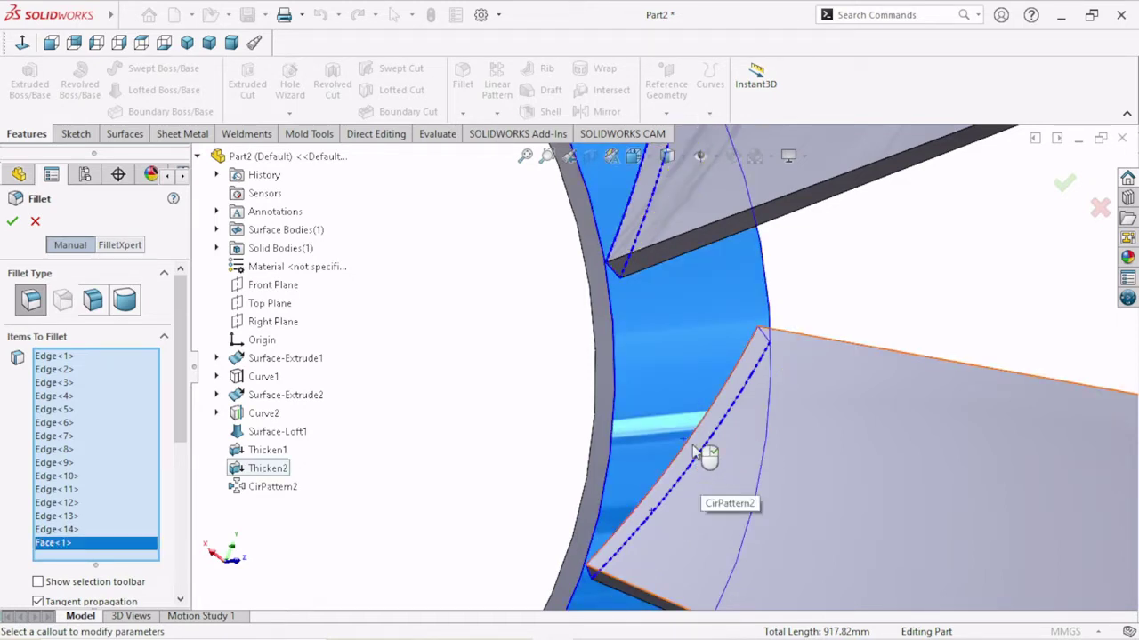
Step: Remove the stray hub face from the fillet and add three more blade-root edges
right_click(94, 543)
left_click(118, 578)
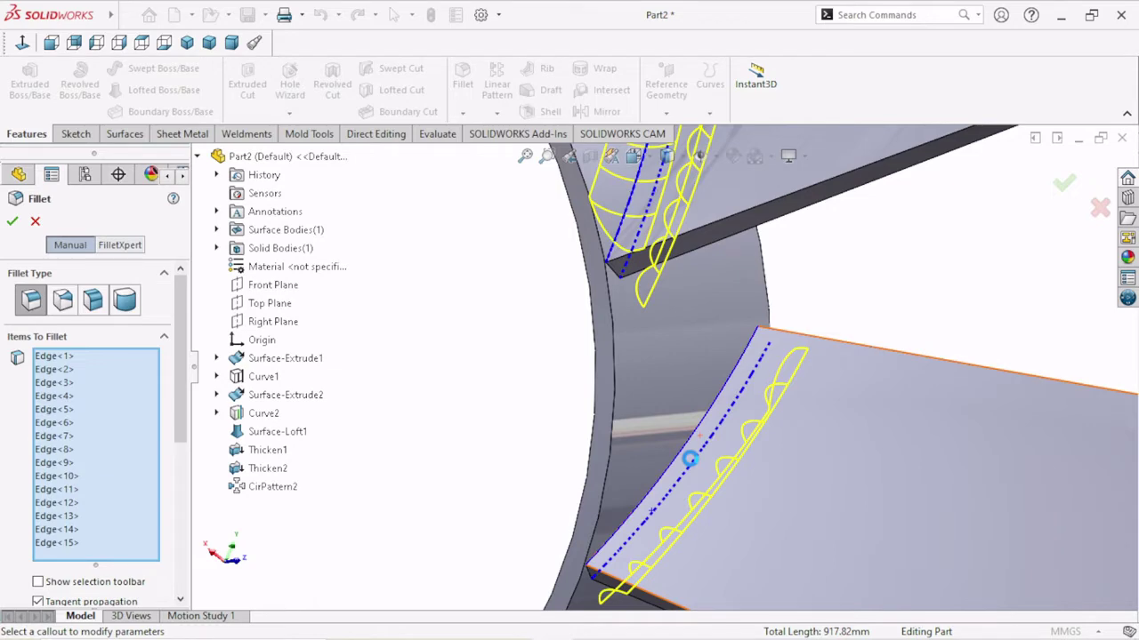
scroll(691, 459, "up", 5)
scroll(612, 427, "down", 6)
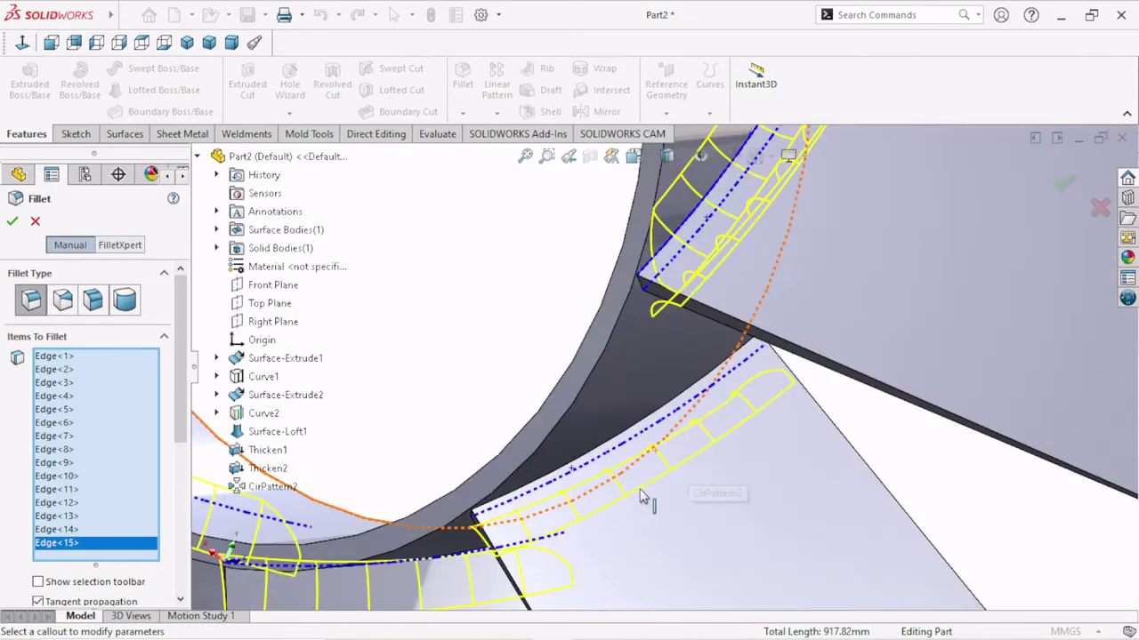
scroll(612, 427, "down", 3)
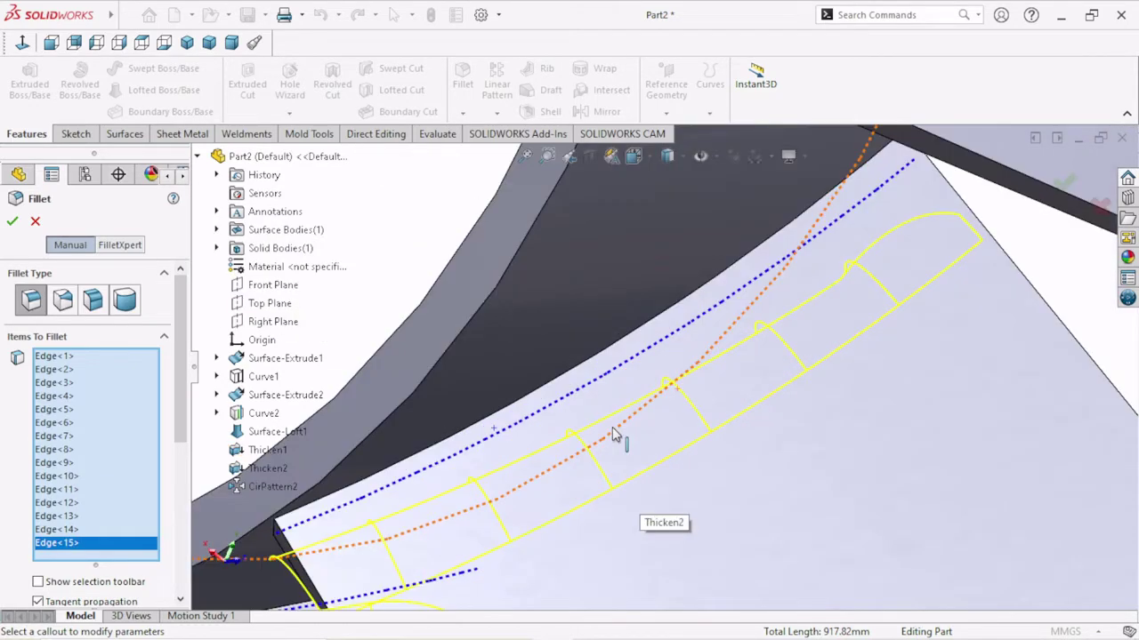
left_click(600, 363)
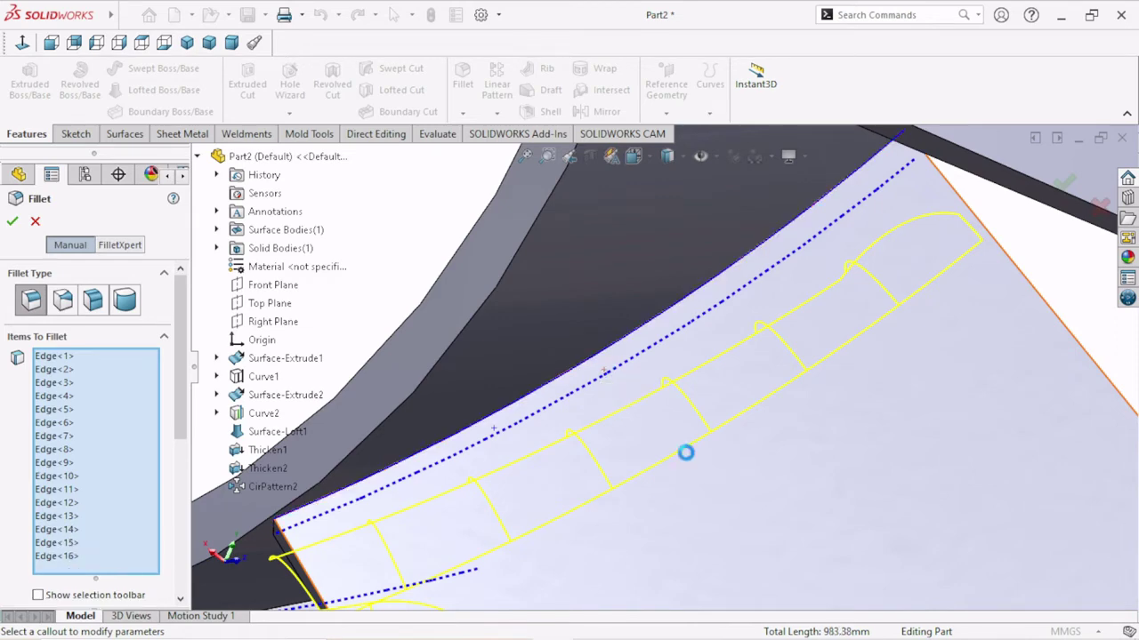
middle_click_drag(687, 460, 574, 469)
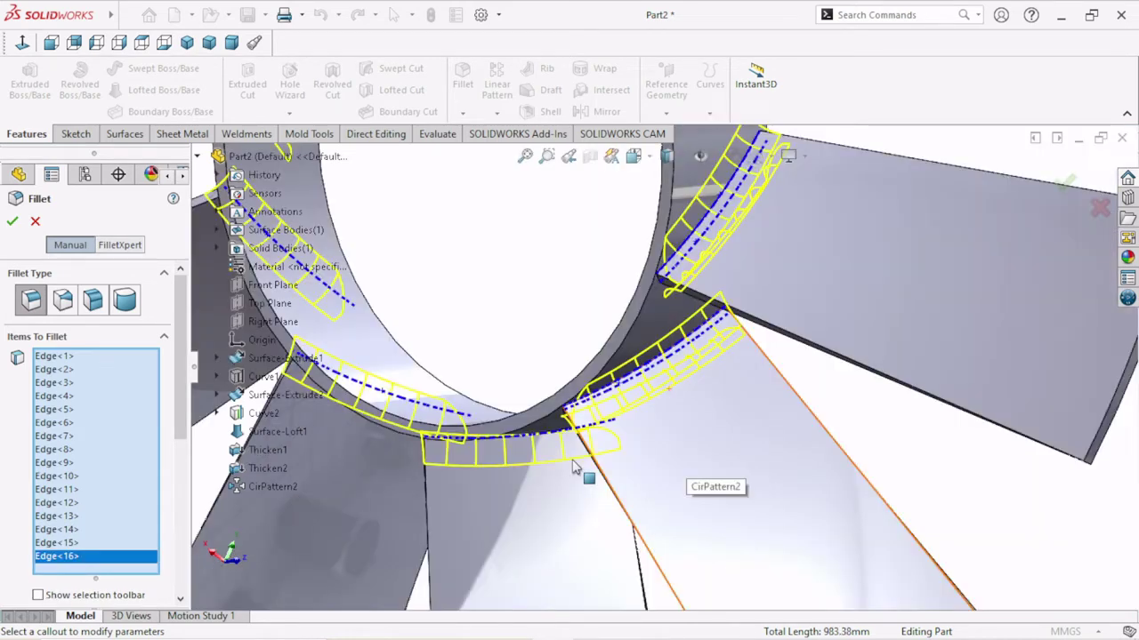
scroll(574, 469, "down", 5)
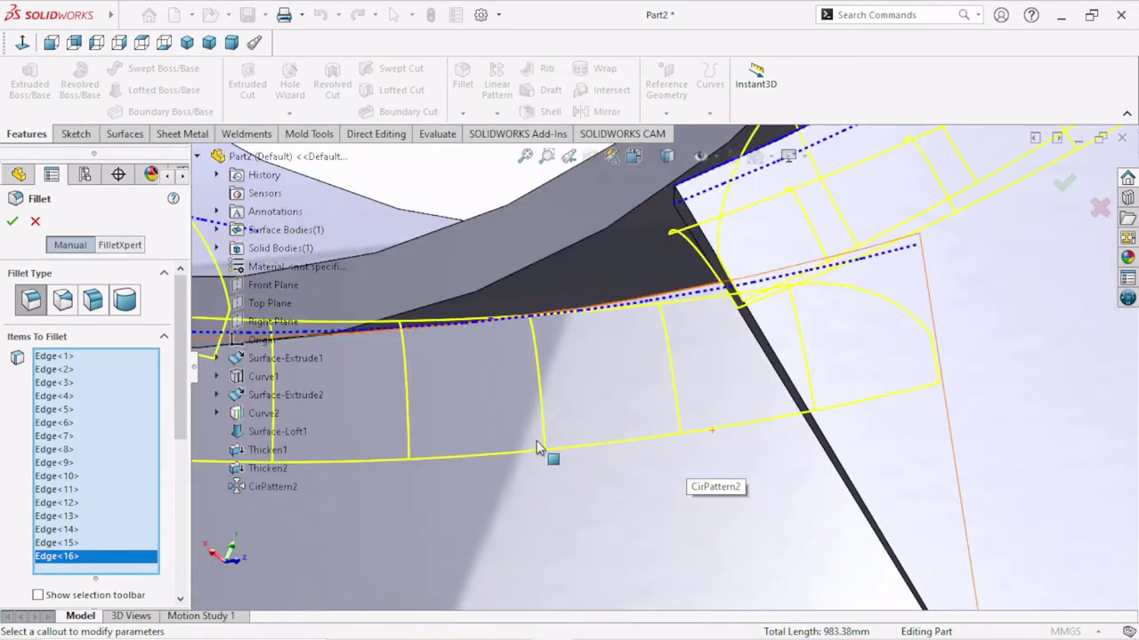
left_click(574, 313)
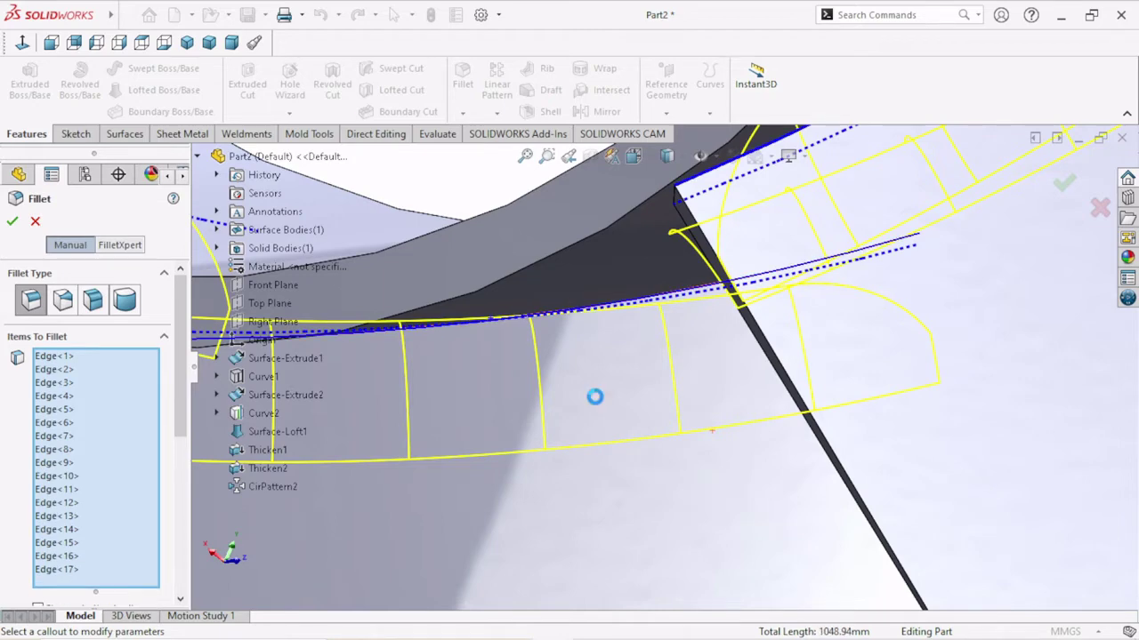
scroll(589, 413, "up", 3)
scroll(588, 411, "up", 2)
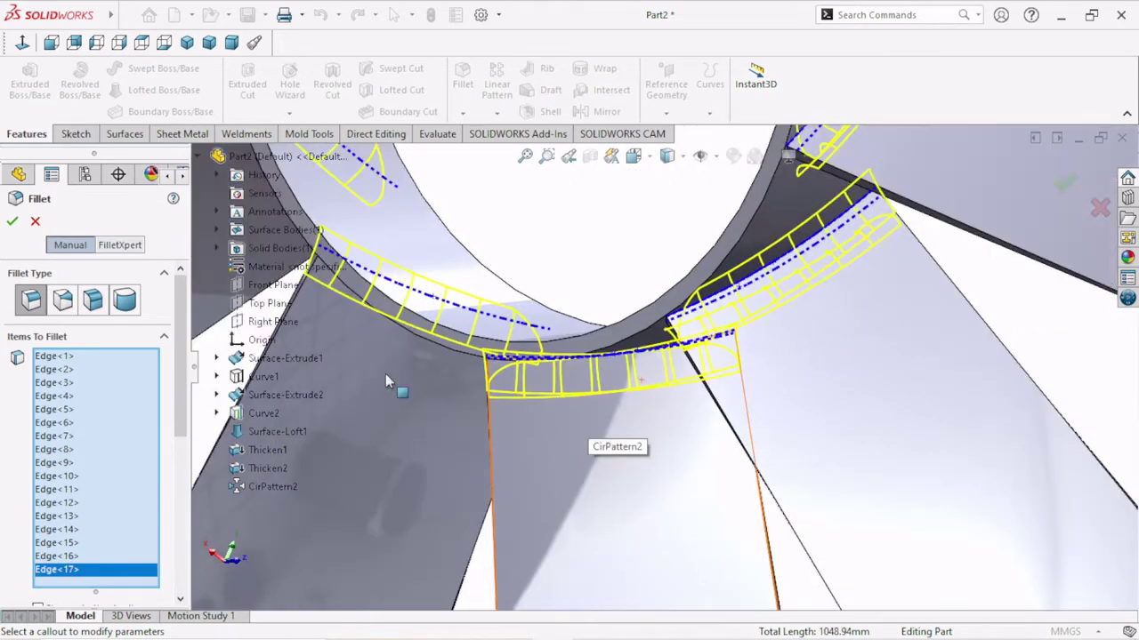
mouse_move(385, 374)
middle_mouse_down()
mouse_move(382, 356)
mouse_move(430, 318)
middle_mouse_up()
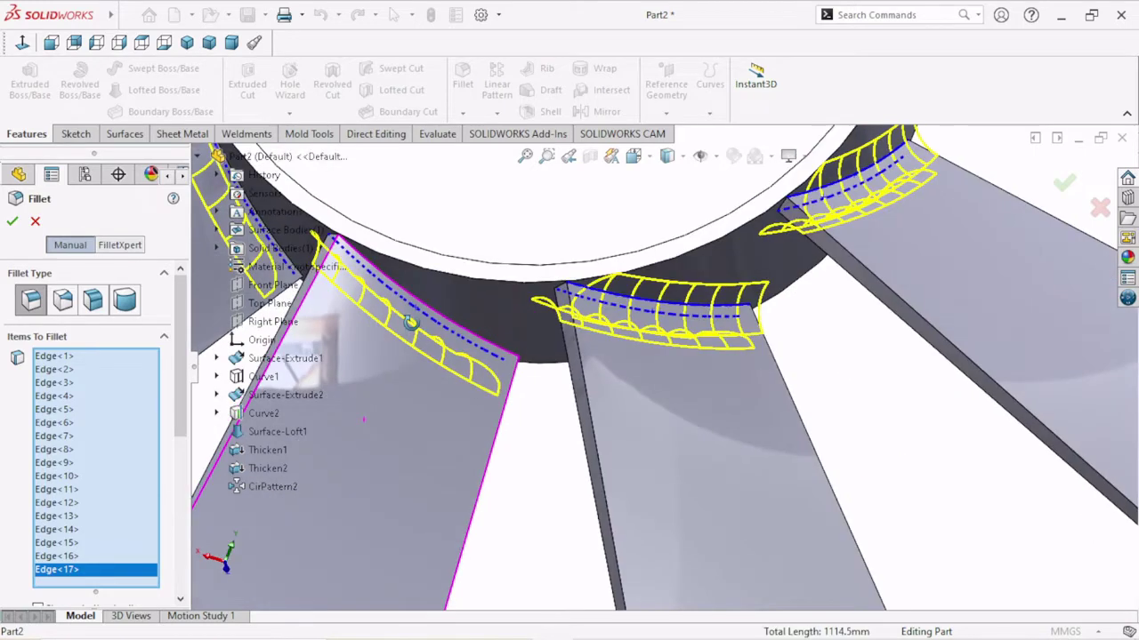
scroll(462, 318, "down", 4)
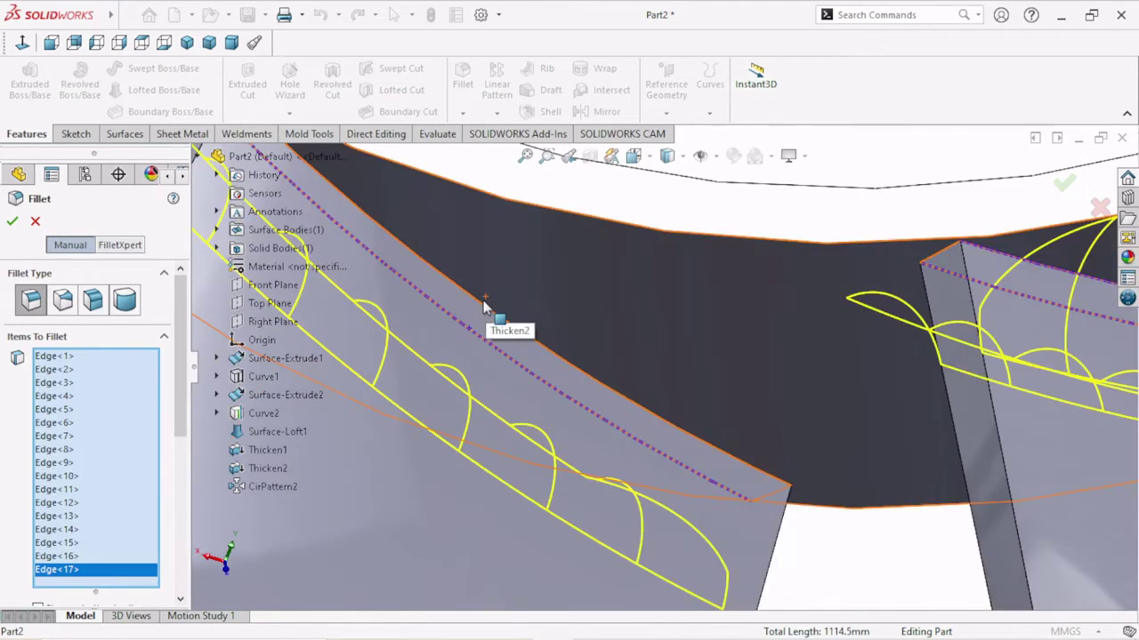
left_click(481, 301)
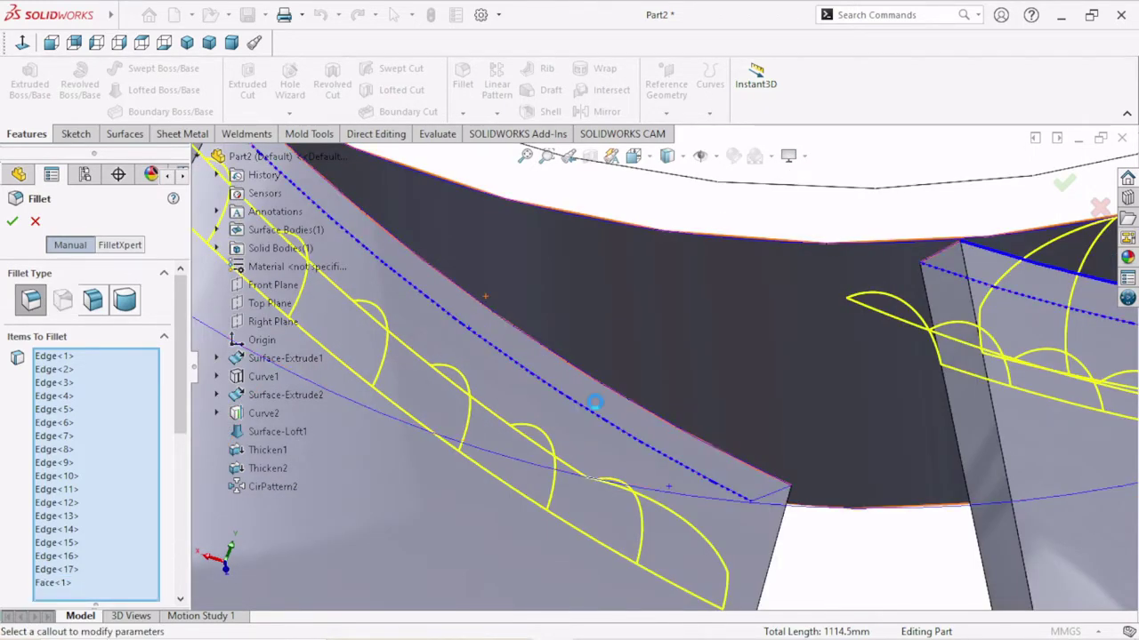
Step: Delete another mistakenly added hub face and add two correct blade-root edges instead
right_click(96, 593)
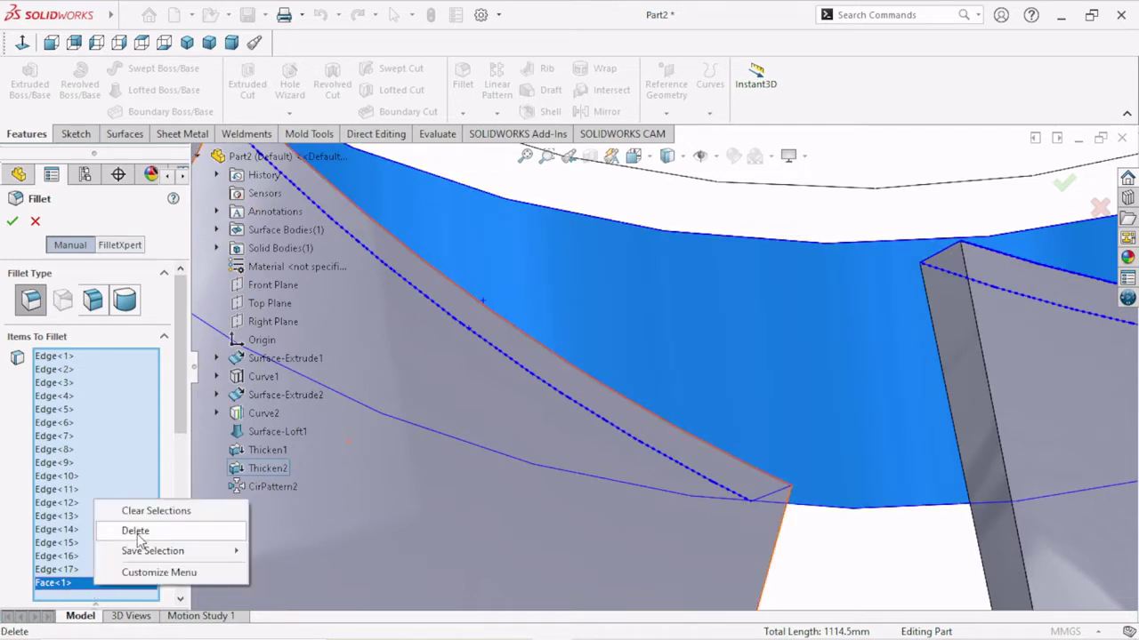
left_click(137, 531)
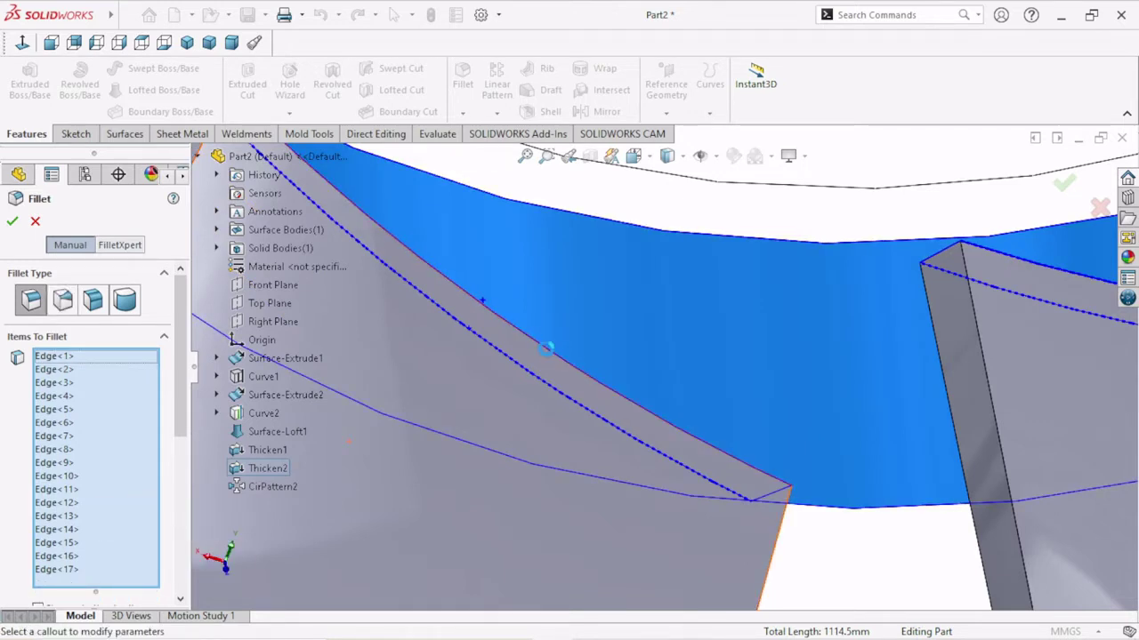
left_click(534, 347)
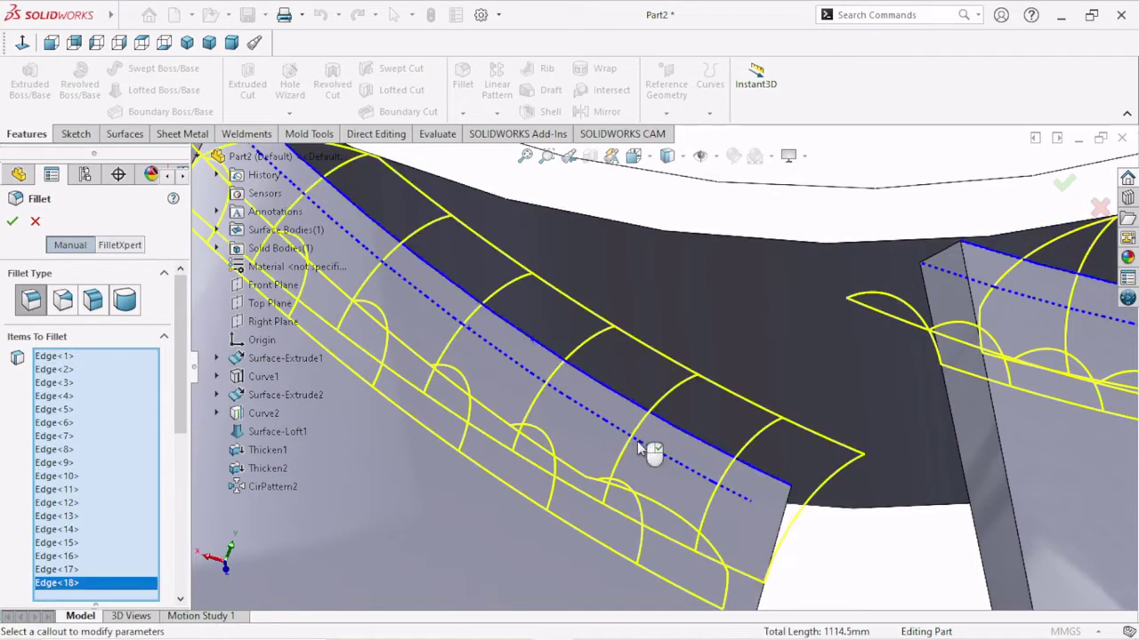
scroll(637, 441, "up", 3)
scroll(637, 444, "up", 3)
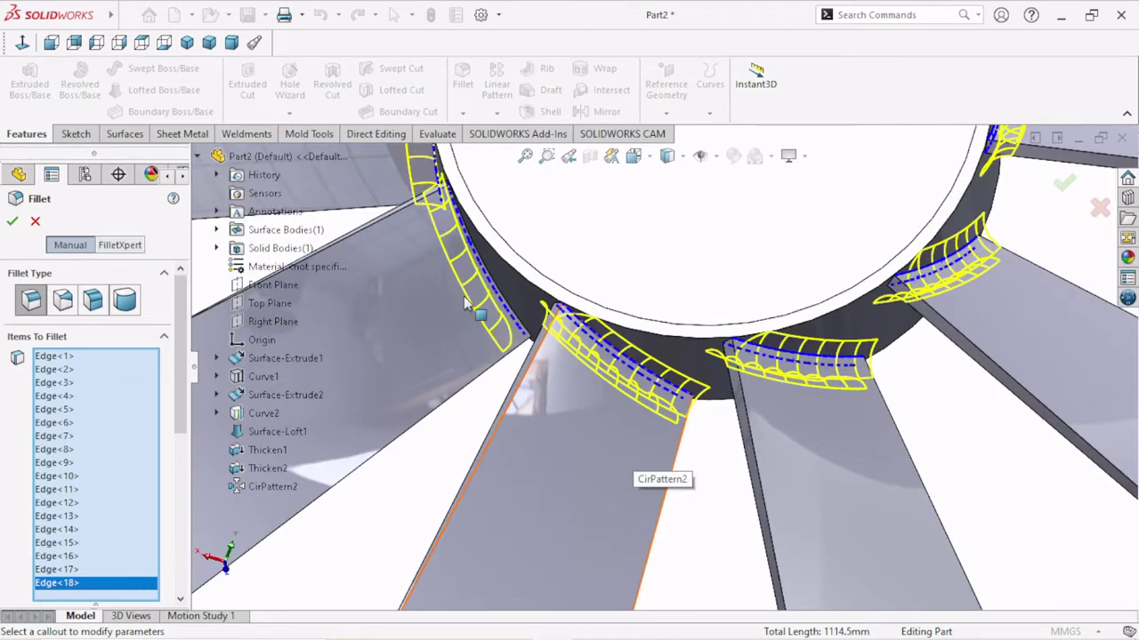
scroll(464, 304, "down", 3)
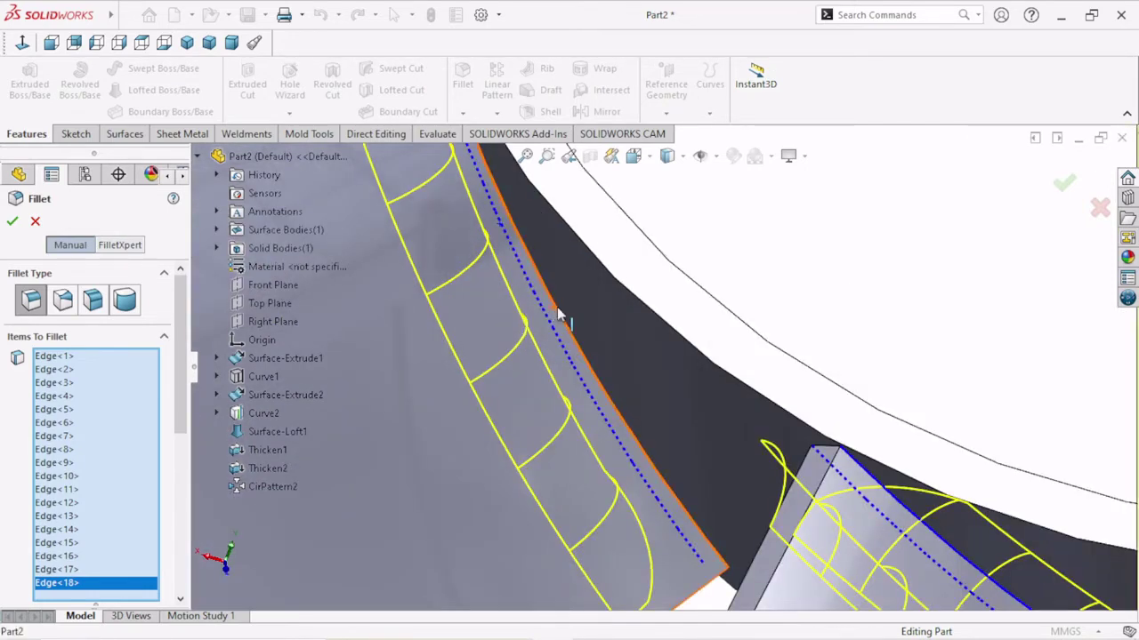
left_click(558, 313)
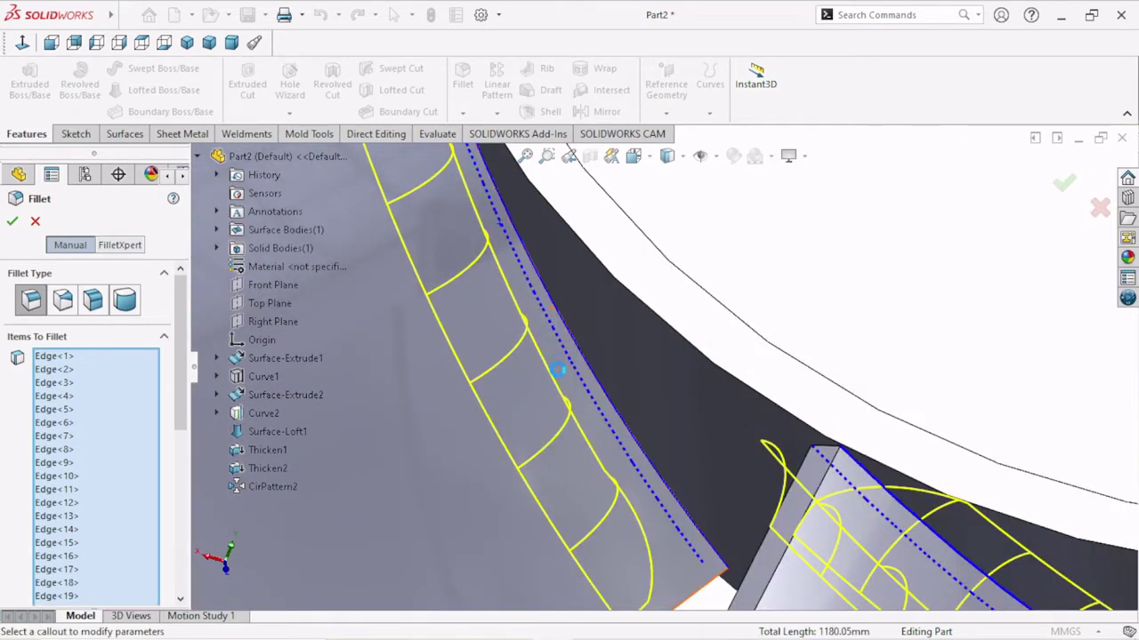
Step: Deselect and re-add a mis-picked blade-root edge, then review the fillet previews across the fan
scroll(558, 370, "up", 5)
scroll(605, 320, "up", 2)
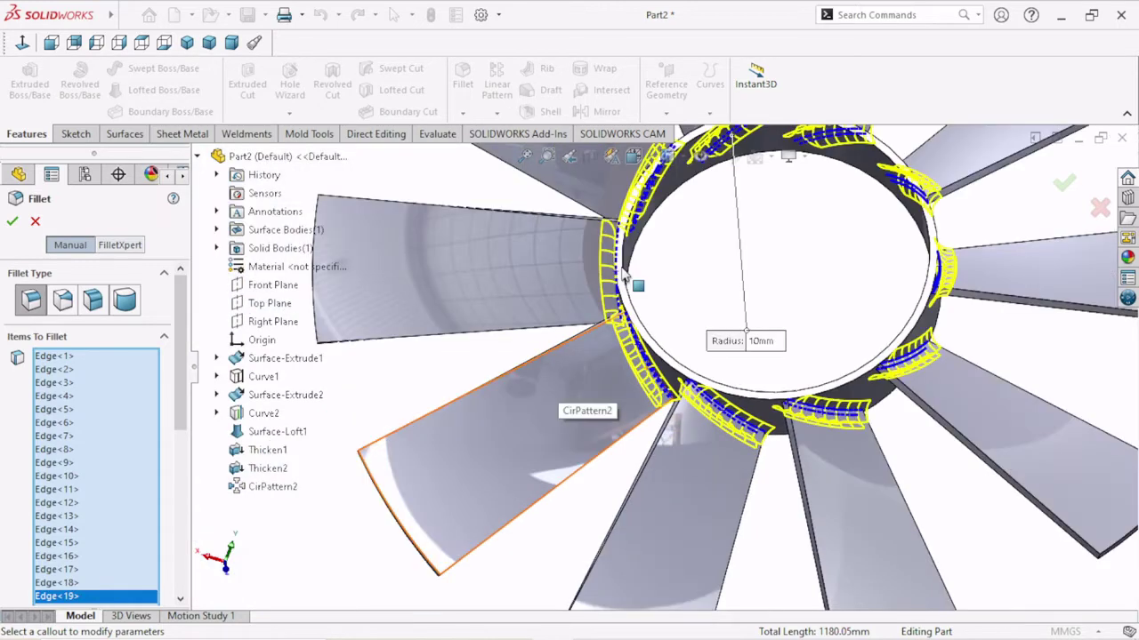
scroll(626, 276, "down", 5)
mouse_move(631, 337)
middle_mouse_down()
mouse_move(669, 354)
mouse_move(661, 307)
middle_mouse_up()
left_click(660, 304)
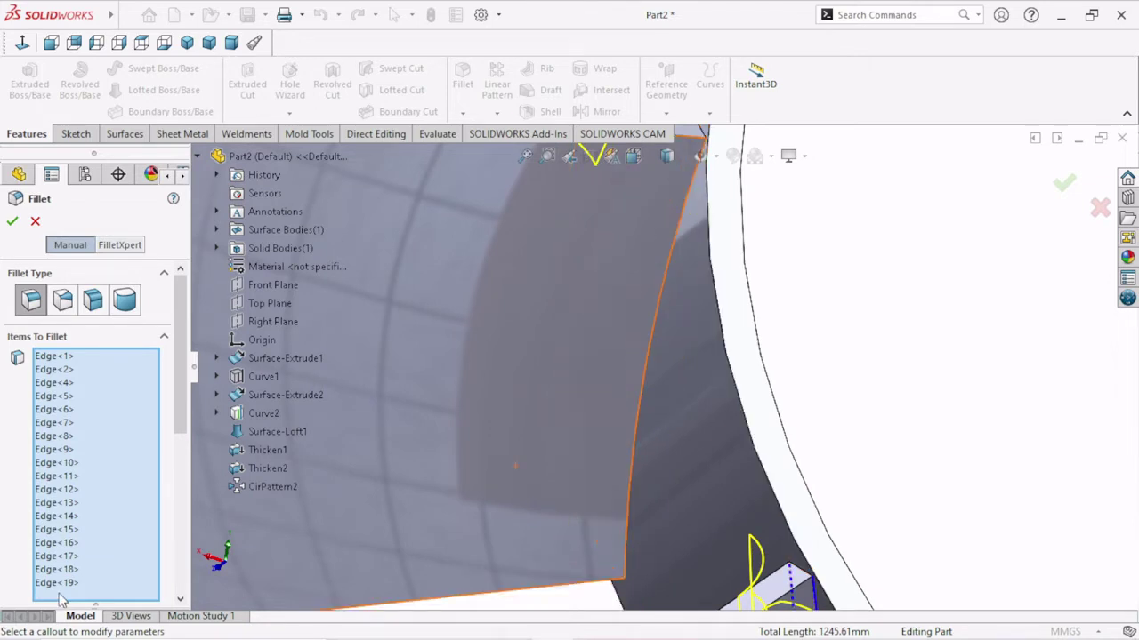
left_click(655, 318)
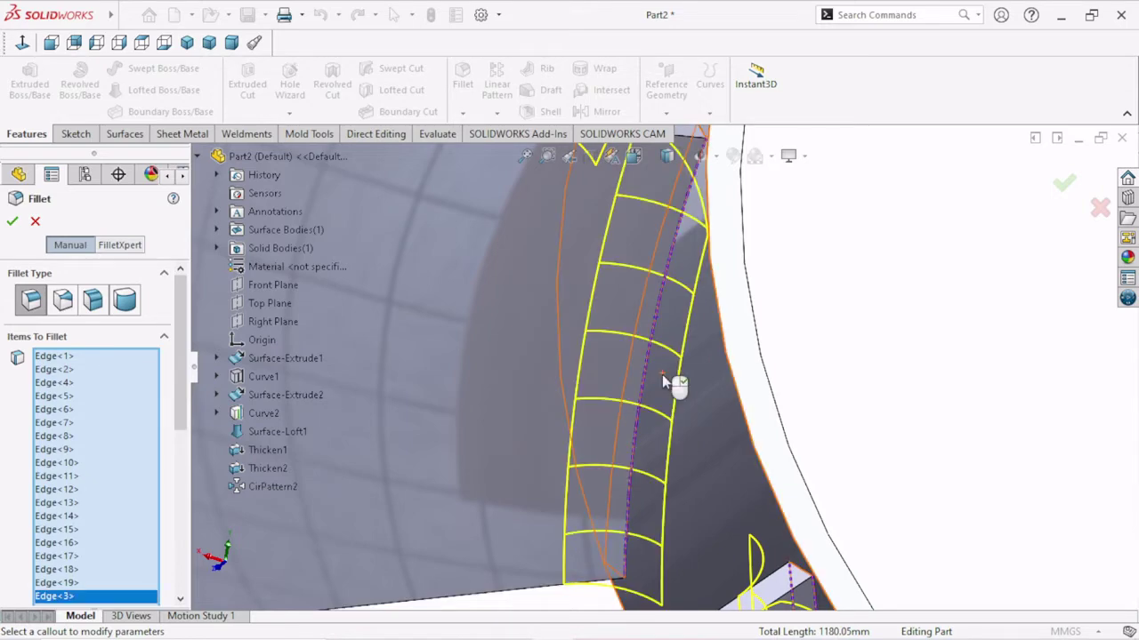
mouse_move(662, 374)
middle_mouse_down()
mouse_move(709, 415)
mouse_move(672, 462)
middle_mouse_up()
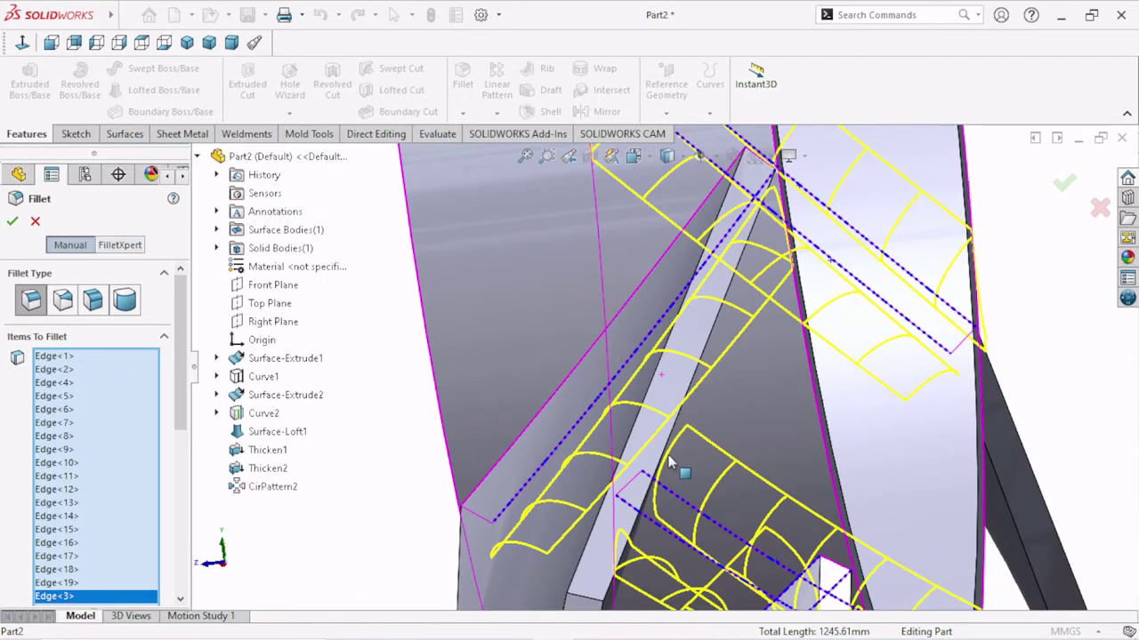
mouse_move(671, 463)
middle_mouse_down()
mouse_move(854, 436)
mouse_move(811, 396)
mouse_move(534, 468)
middle_mouse_up()
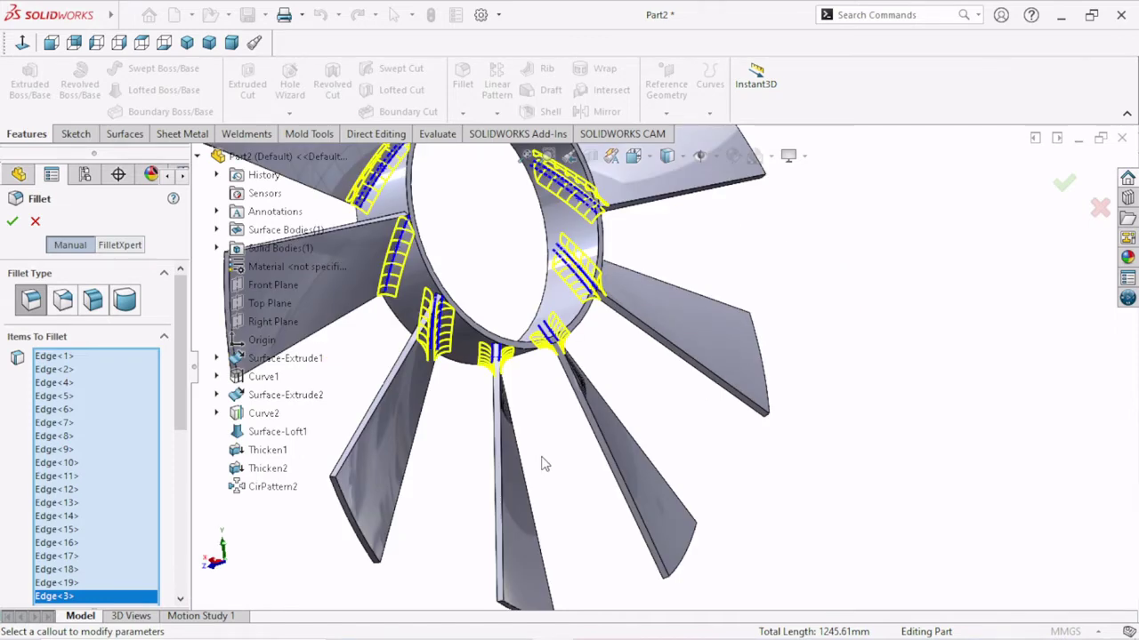
mouse_move(544, 463)
middle_mouse_down()
mouse_move(594, 317)
mouse_move(151, 271)
middle_mouse_up()
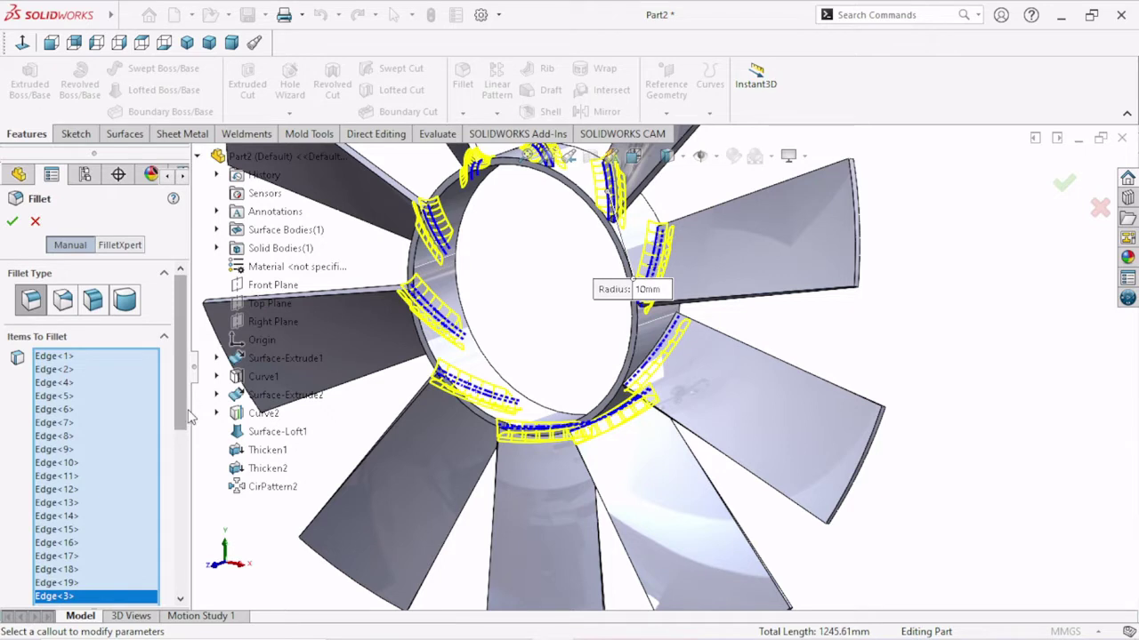
Step: Change the fillet radius to 5 mm, accept it, and inspect the rounded blade roots
scroll(189, 418, "down", 5)
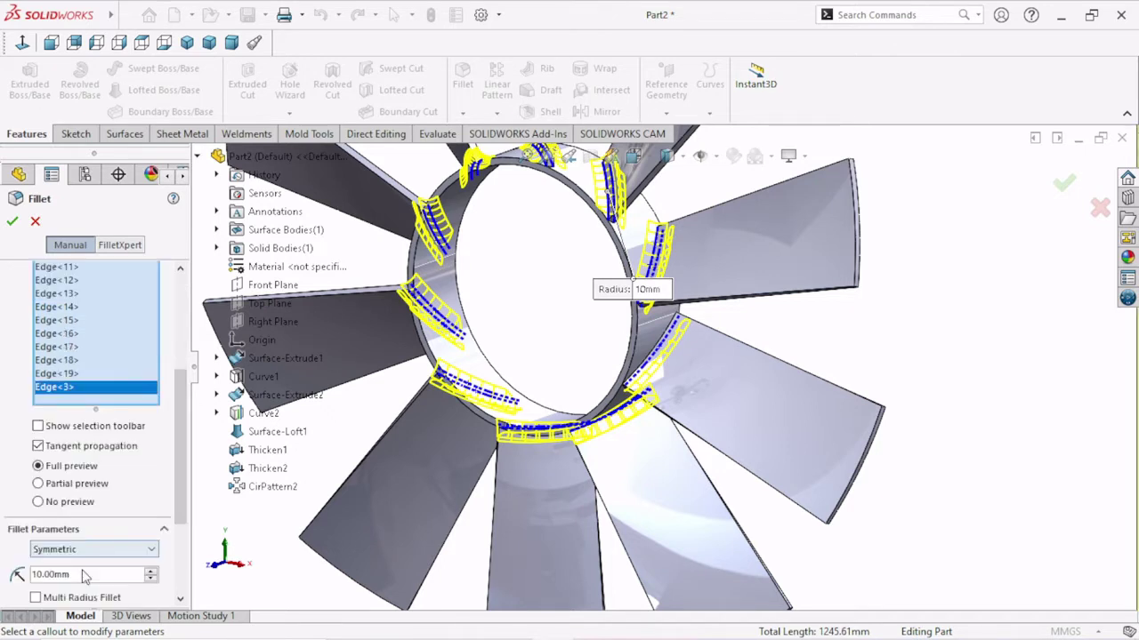
left_click_drag(54, 573, 32, 573)
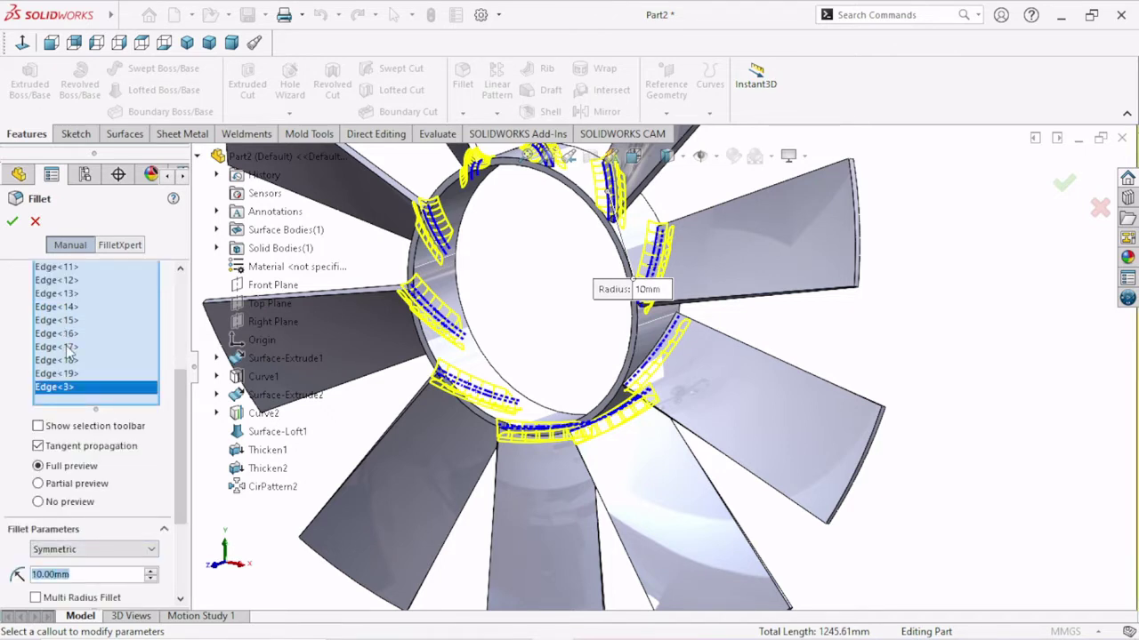
type("5")
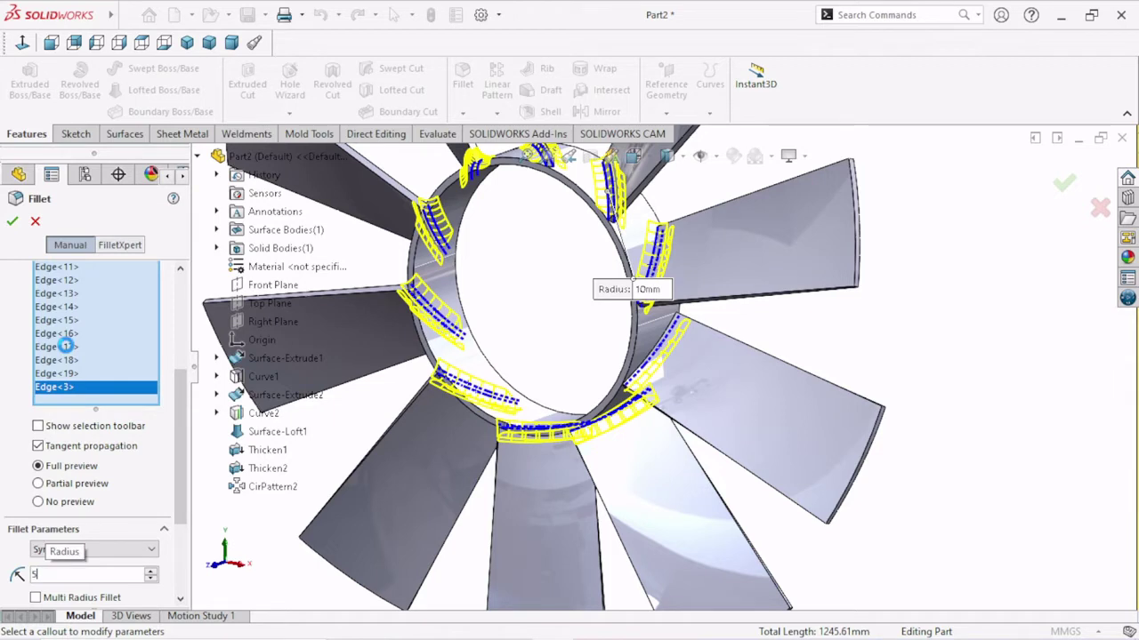
key("Return")
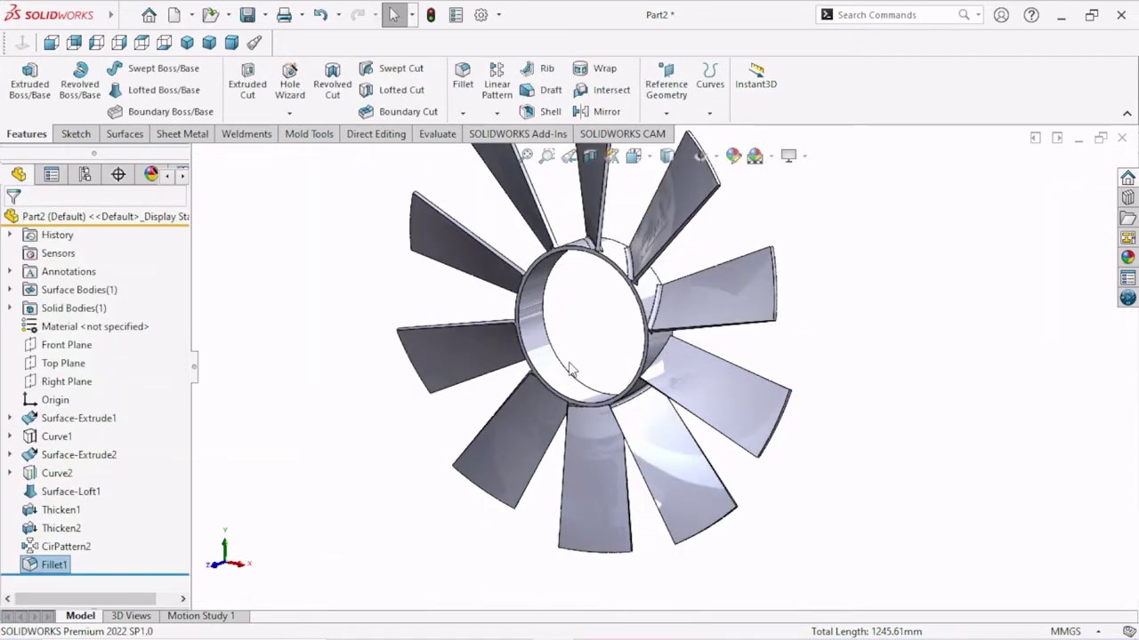
scroll(676, 327, "down", 2)
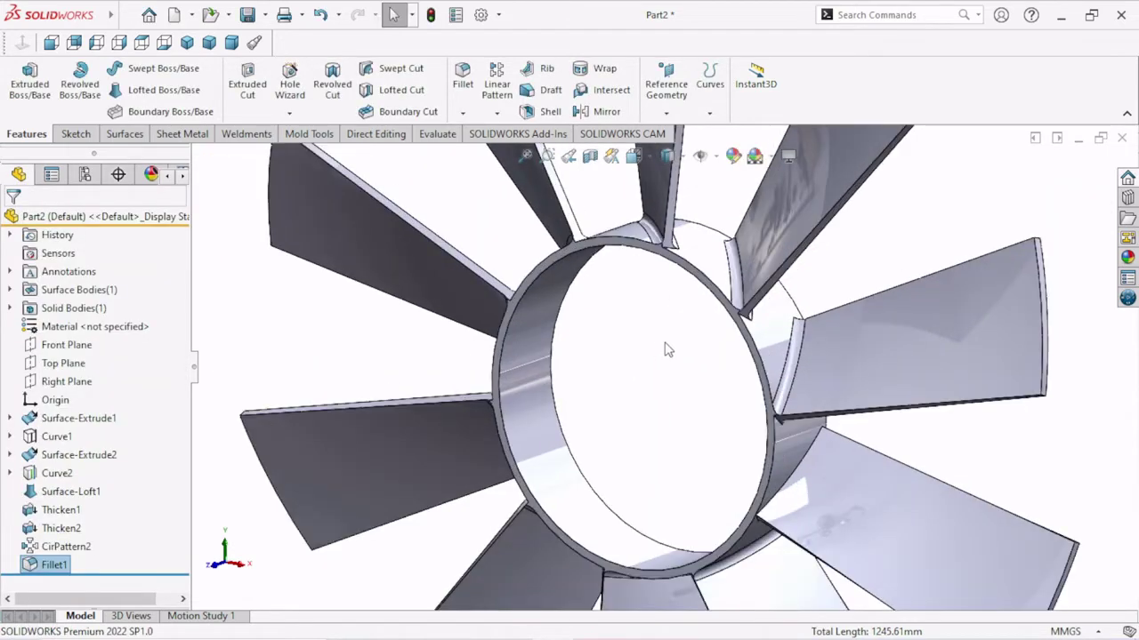
scroll(671, 296, "down", 3)
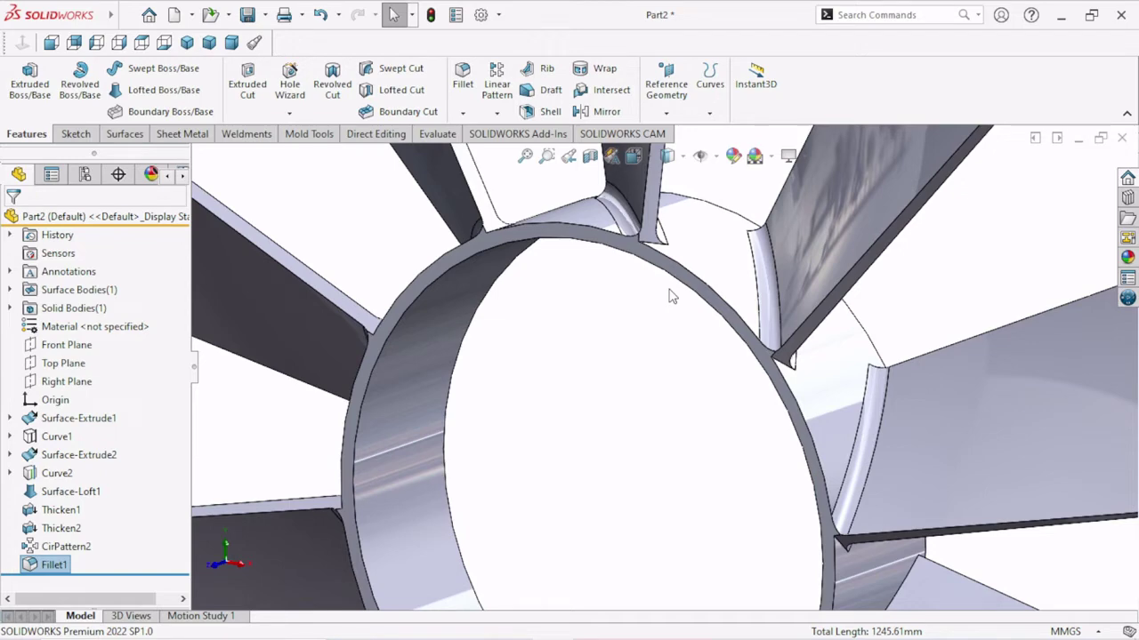
mouse_move(672, 297)
middle_mouse_down()
mouse_move(639, 375)
mouse_move(765, 255)
mouse_move(806, 185)
middle_mouse_up()
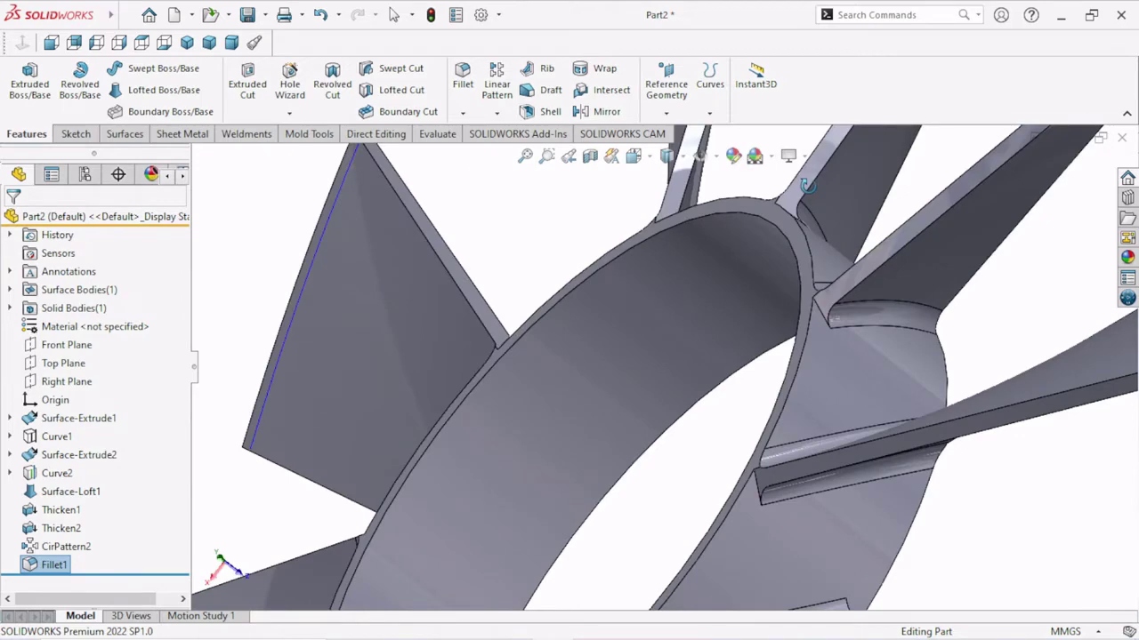
mouse_move(806, 185)
middle_mouse_down()
mouse_move(734, 416)
mouse_move(786, 488)
middle_mouse_up()
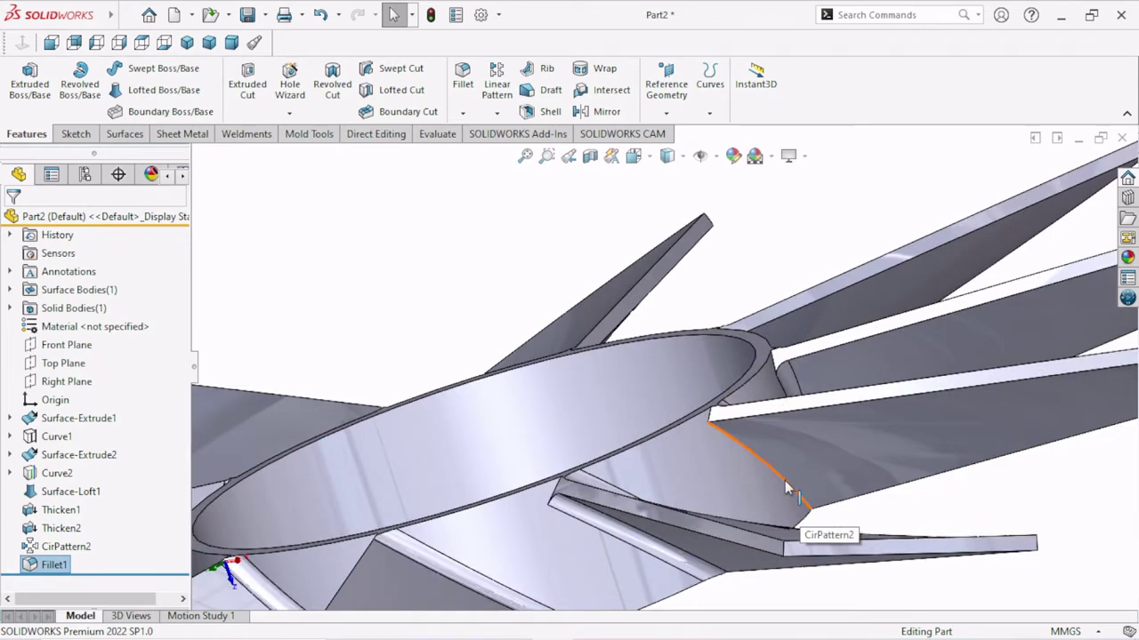
Step: Pick a hub edge for a second fillet, Fillet2, and orbit to a flatter side view
left_click(786, 488)
left_click(774, 468)
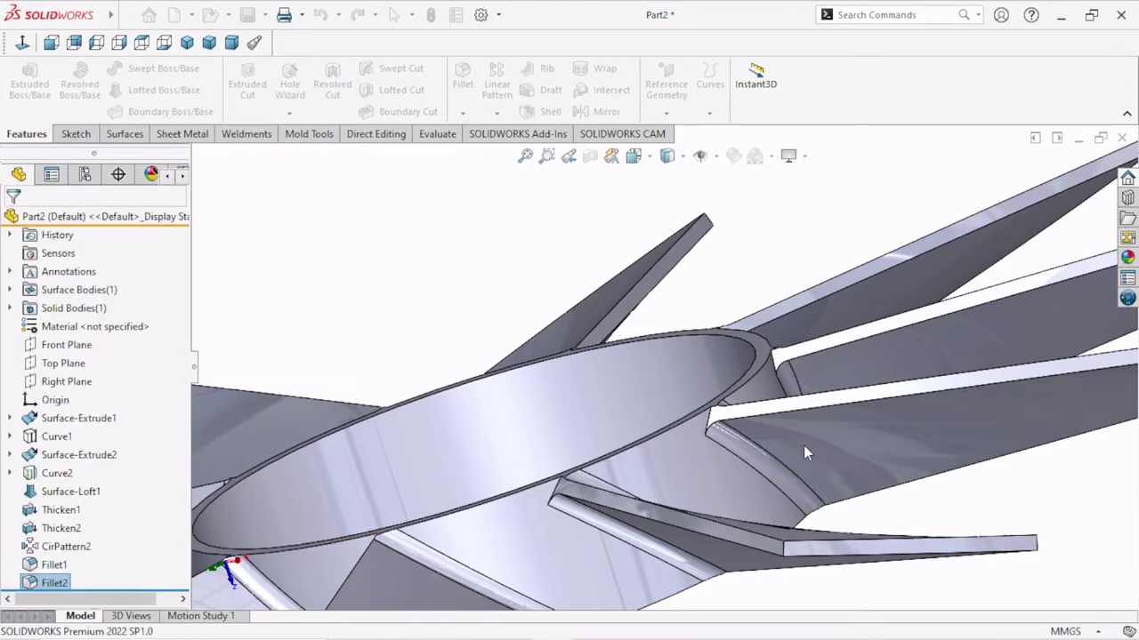
mouse_move(803, 445)
middle_mouse_down()
mouse_move(868, 457)
mouse_move(947, 449)
middle_mouse_up()
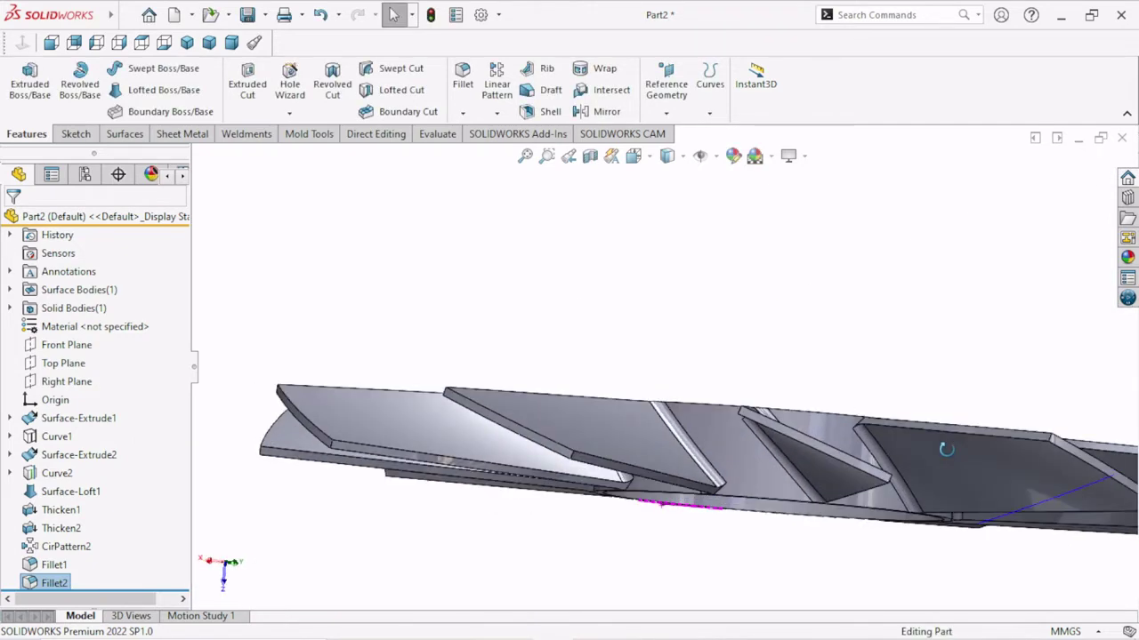
scroll(824, 480, "up", 4)
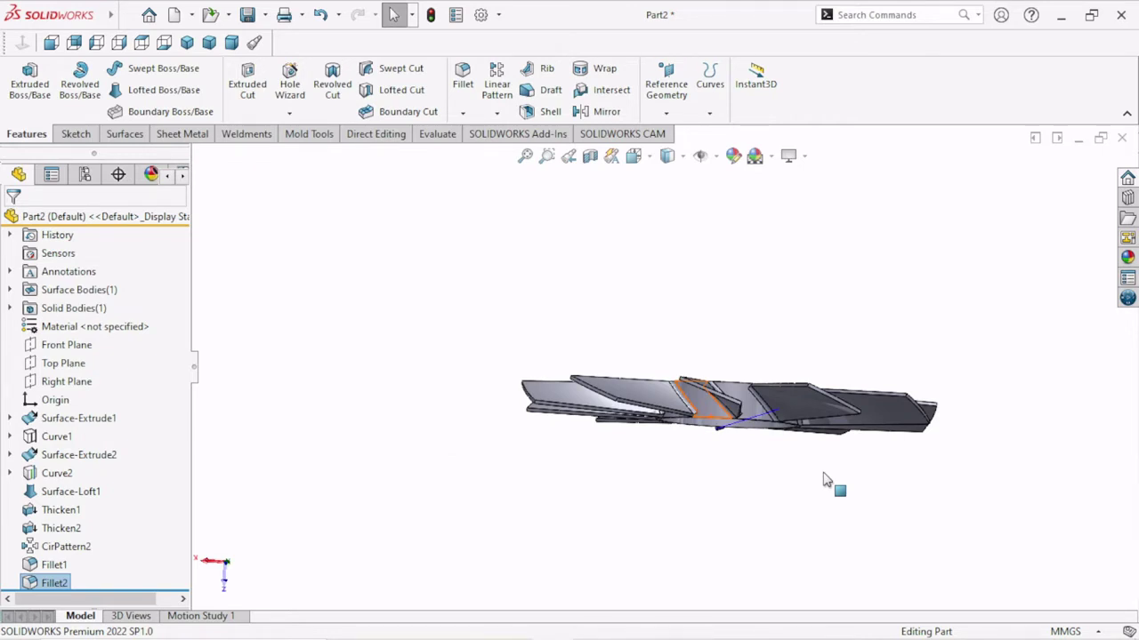
Step: Switch to the Front view and pan and zoom to look over the blades and hub ring
key("ctrl+1")
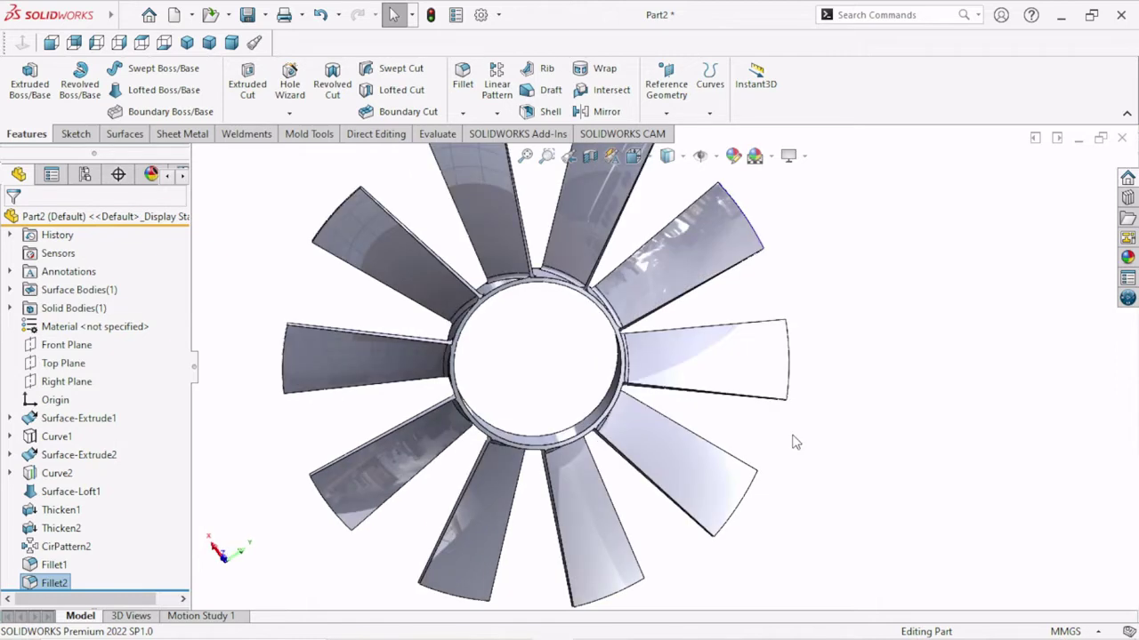
middle_click_drag(594, 384, 653, 402, "ctrl")
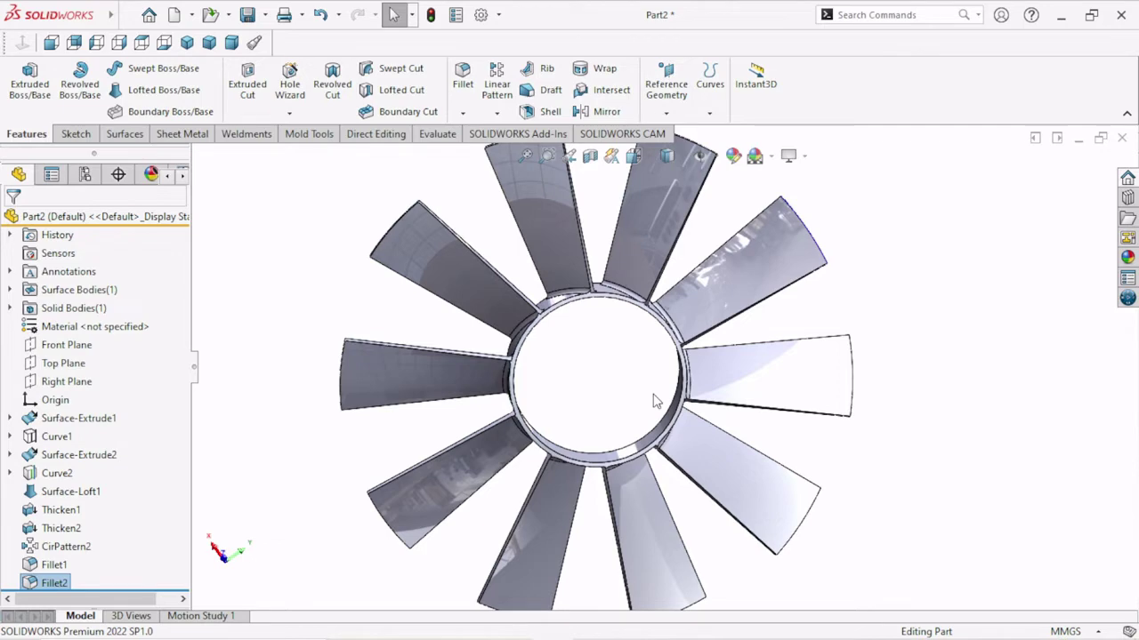
scroll(654, 402, "up", 3)
scroll(507, 308, "down", 8)
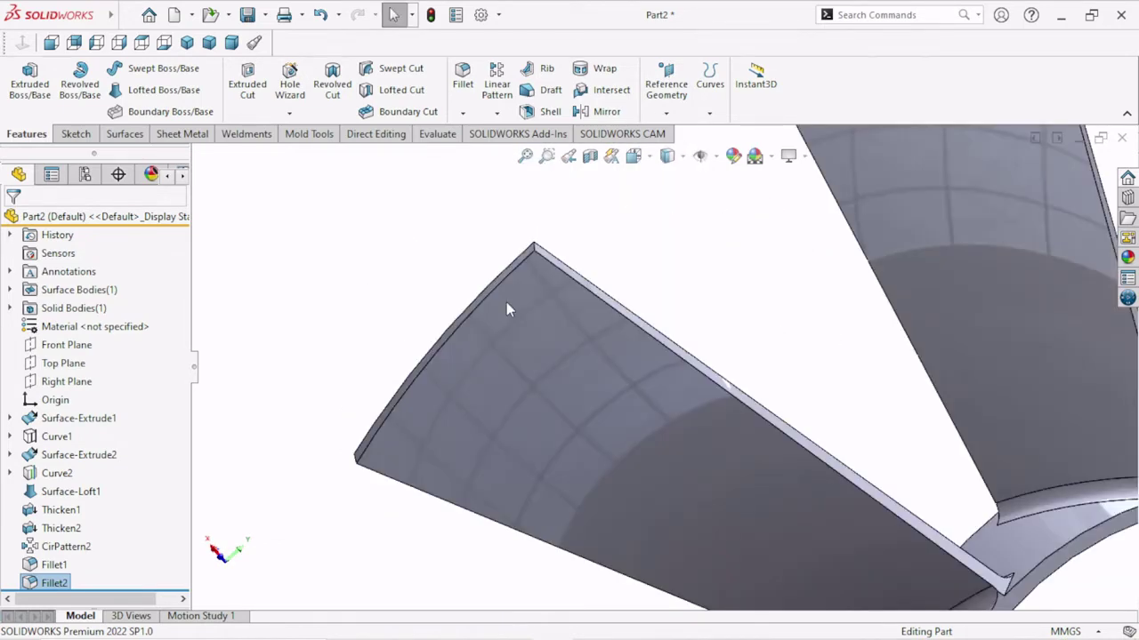
scroll(663, 370, "up", 6)
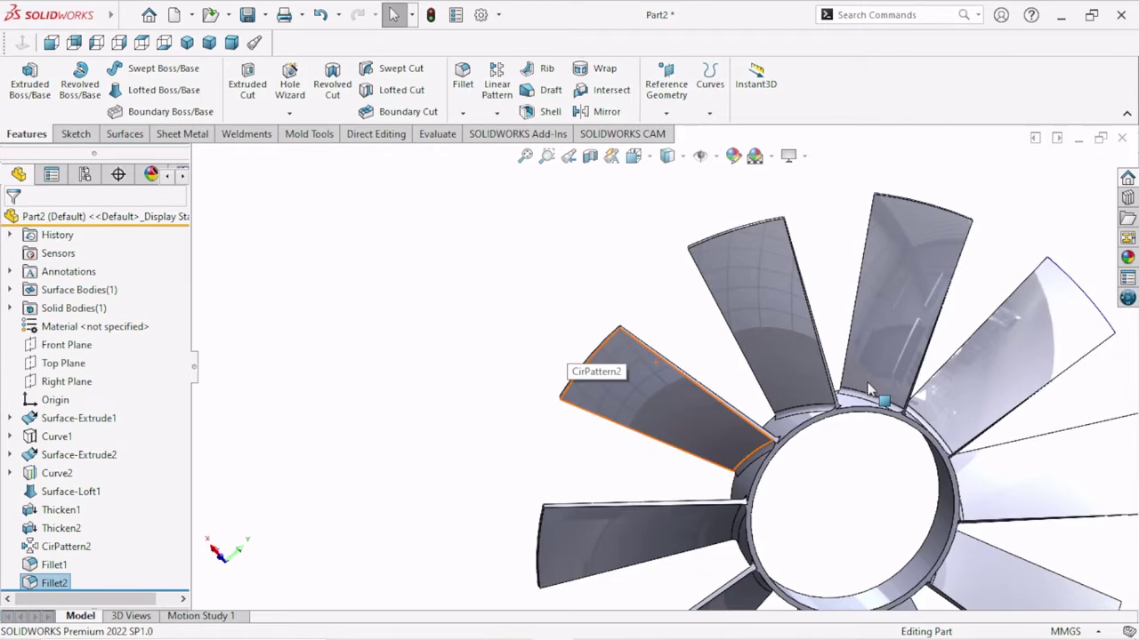
Step: Start a sketch on the Front Plane and view it normal to the screen
left_click(67, 345)
left_click(35, 316)
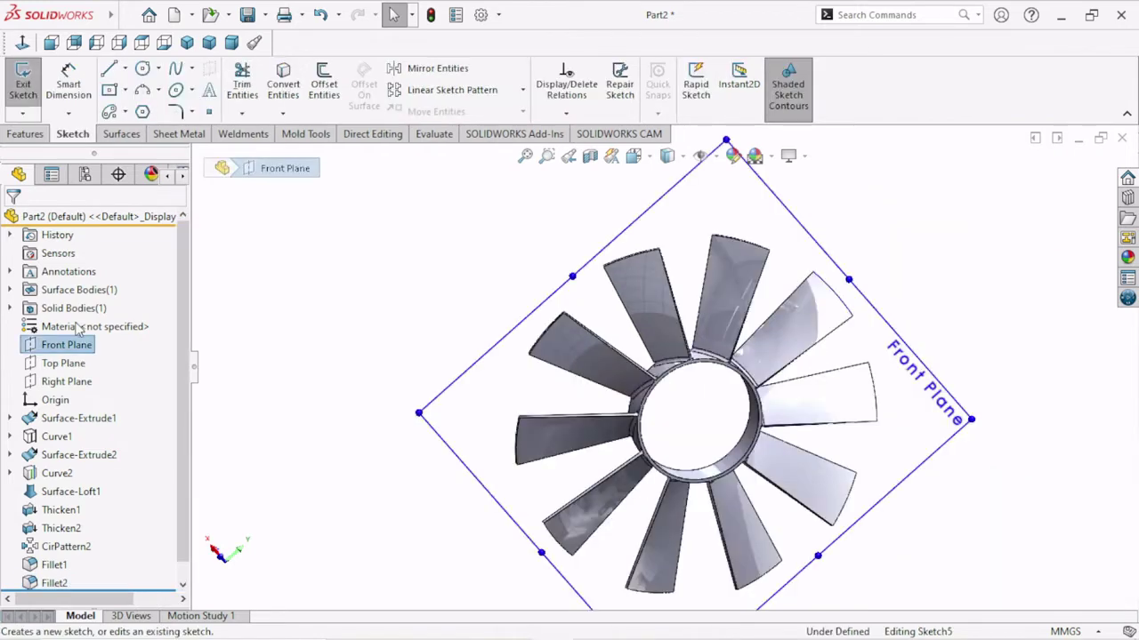
left_click(23, 45)
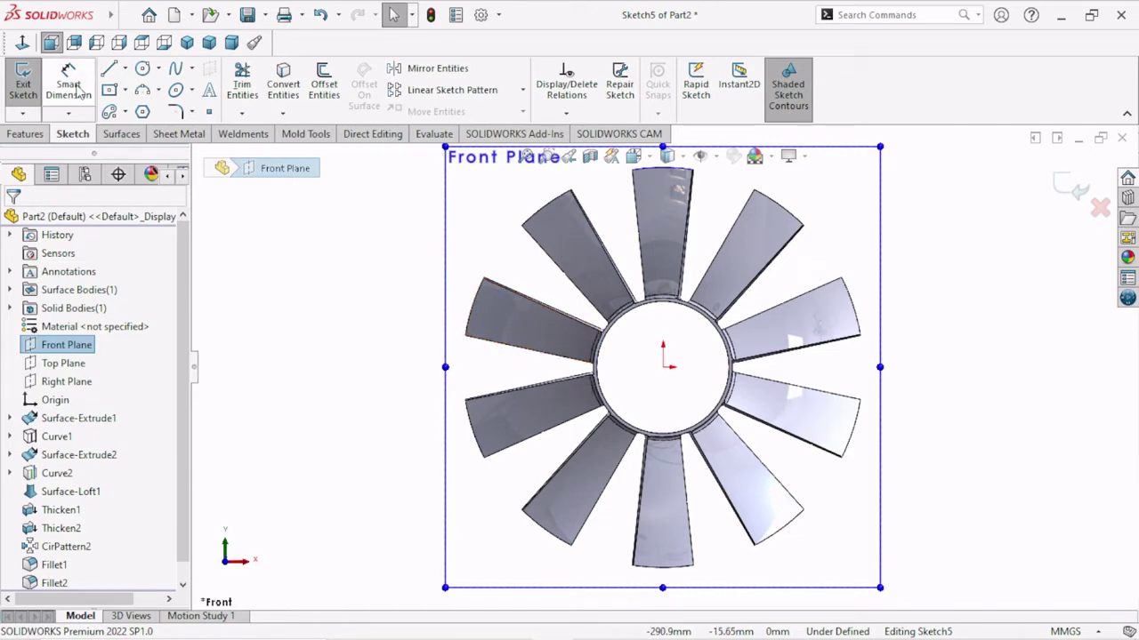
Step: Draw a circle centred on the origin reaching just inside the hub ring
left_click(143, 68)
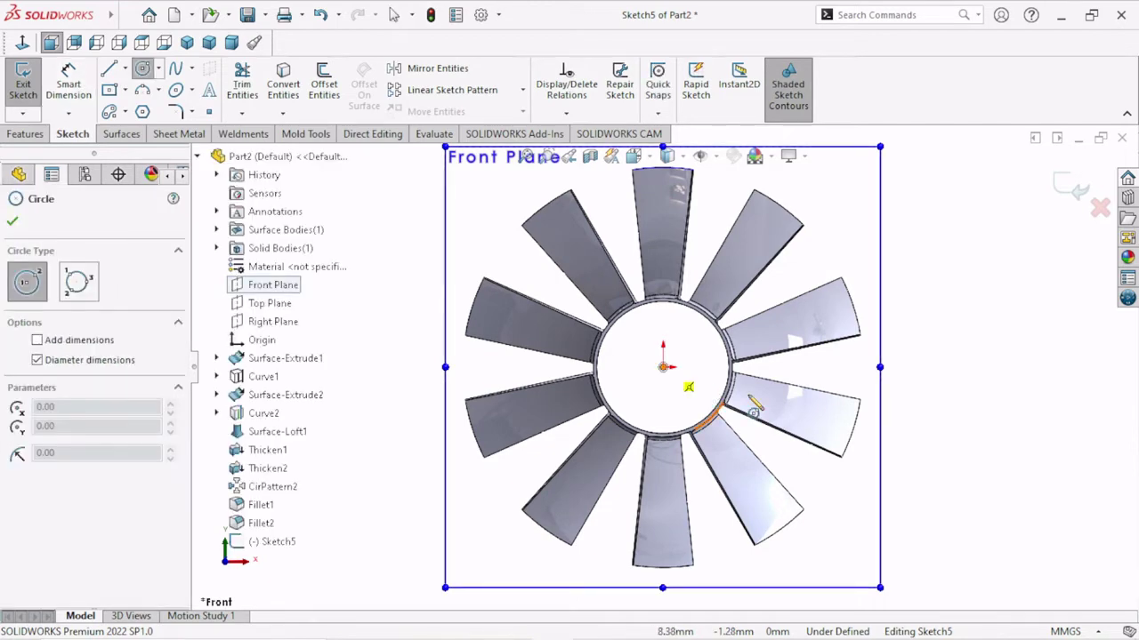
scroll(743, 396, "down", 3)
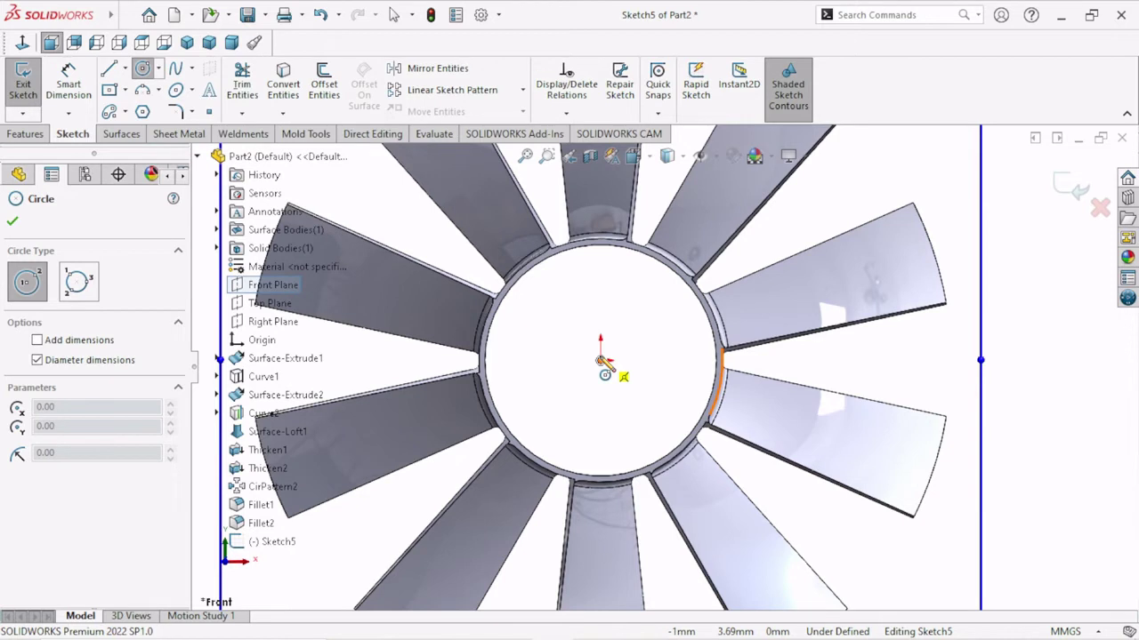
left_click(602, 361)
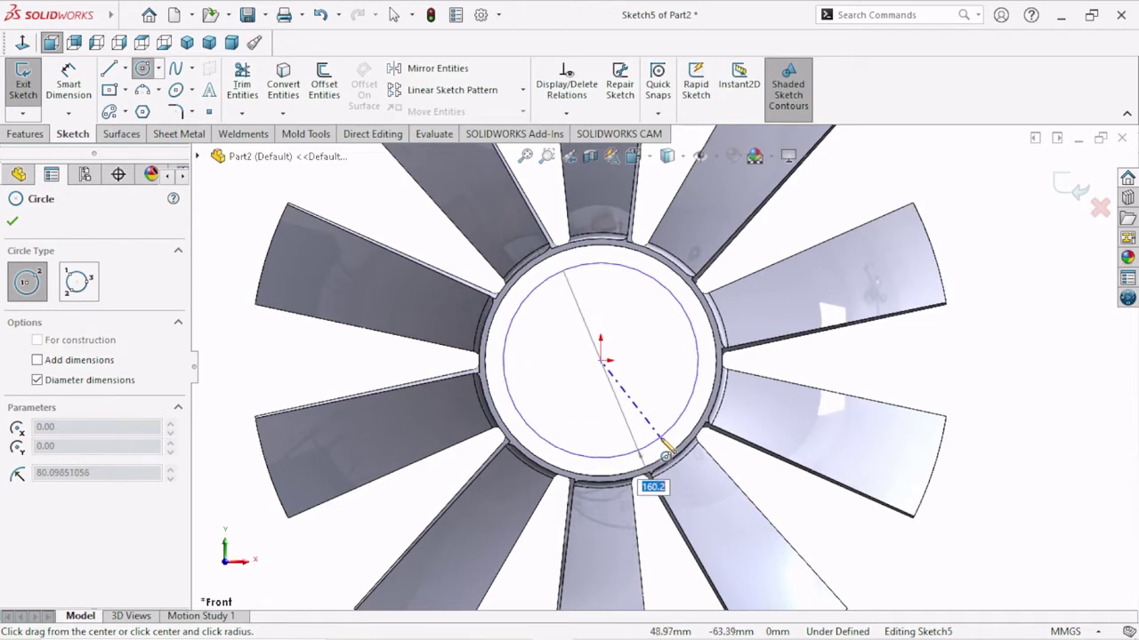
left_click(602, 480)
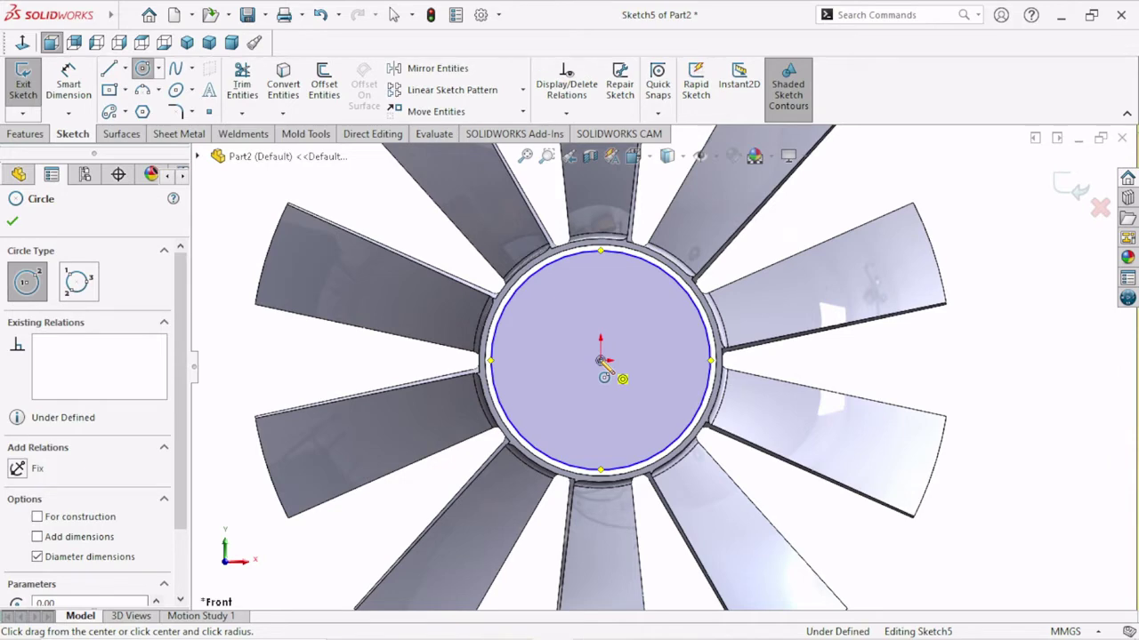
Step: Draw a second, smaller circle concentric with the origin and exit the Circle tool
left_click(602, 360)
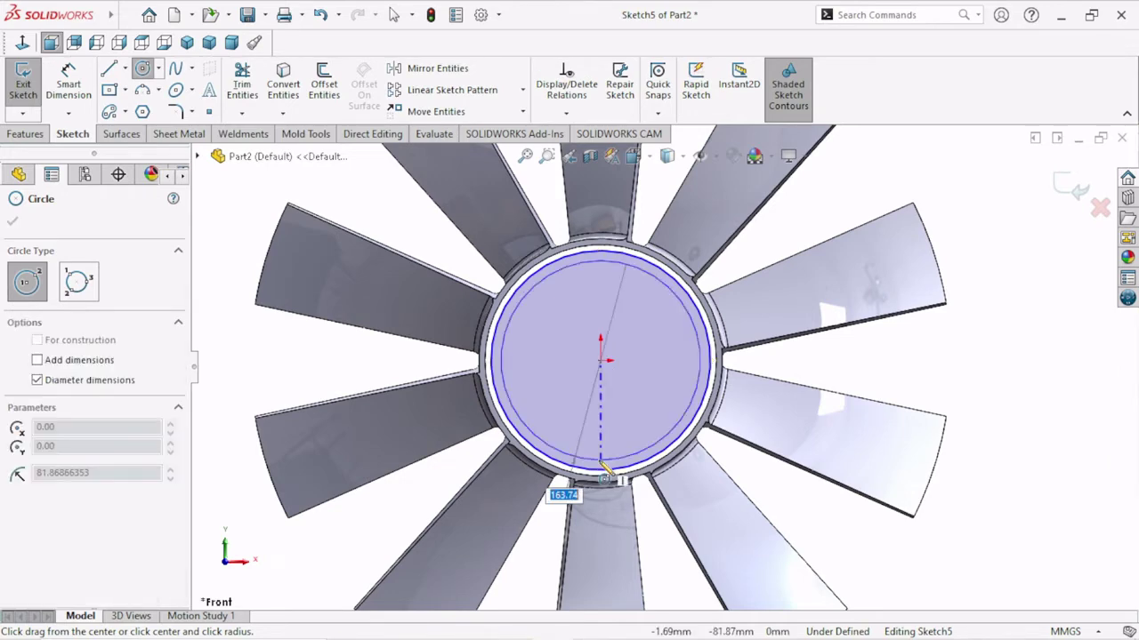
left_click(603, 469)
right_click(795, 360)
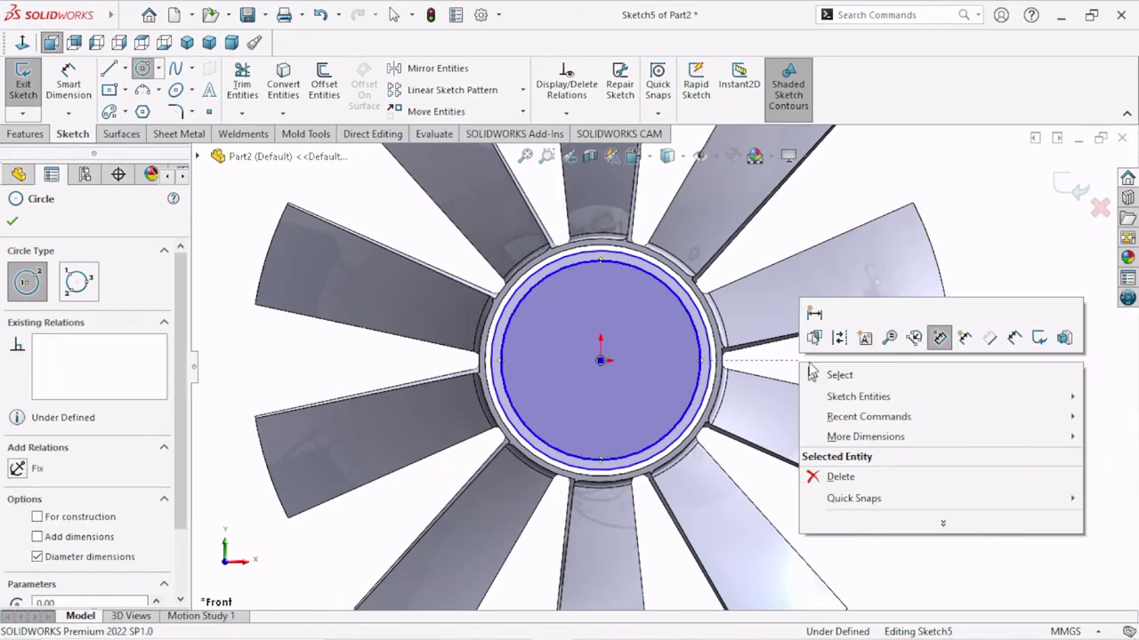
left_click(811, 374)
key("Escape")
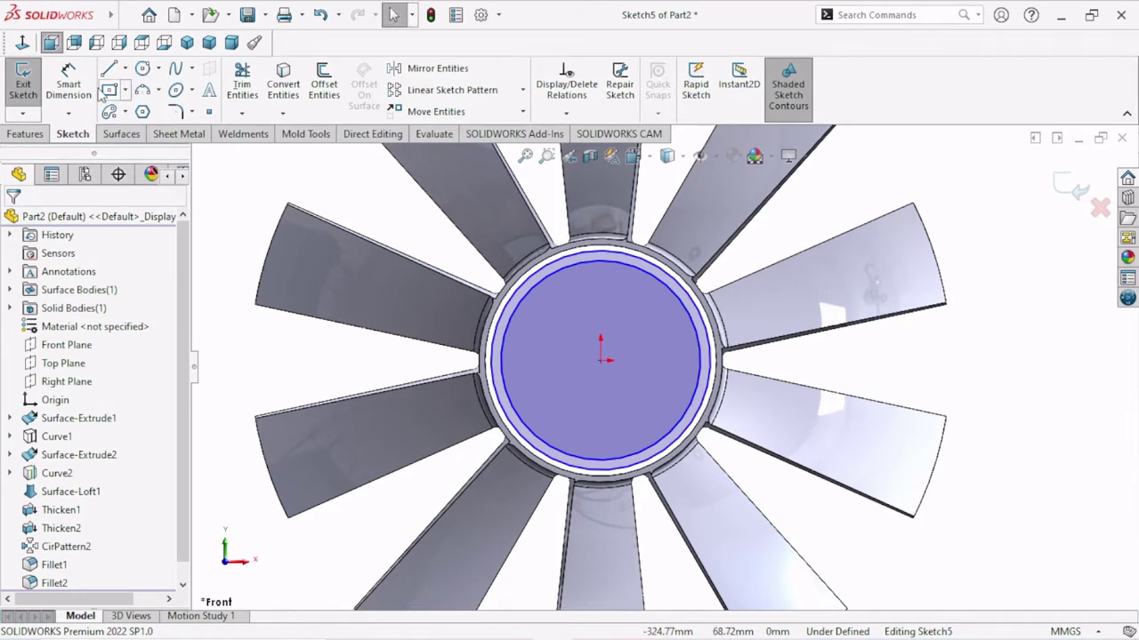
Step: Dimension the outer circle Ø173 and inner circle Ø140, moving both dimensions out to the right
left_click(80, 89)
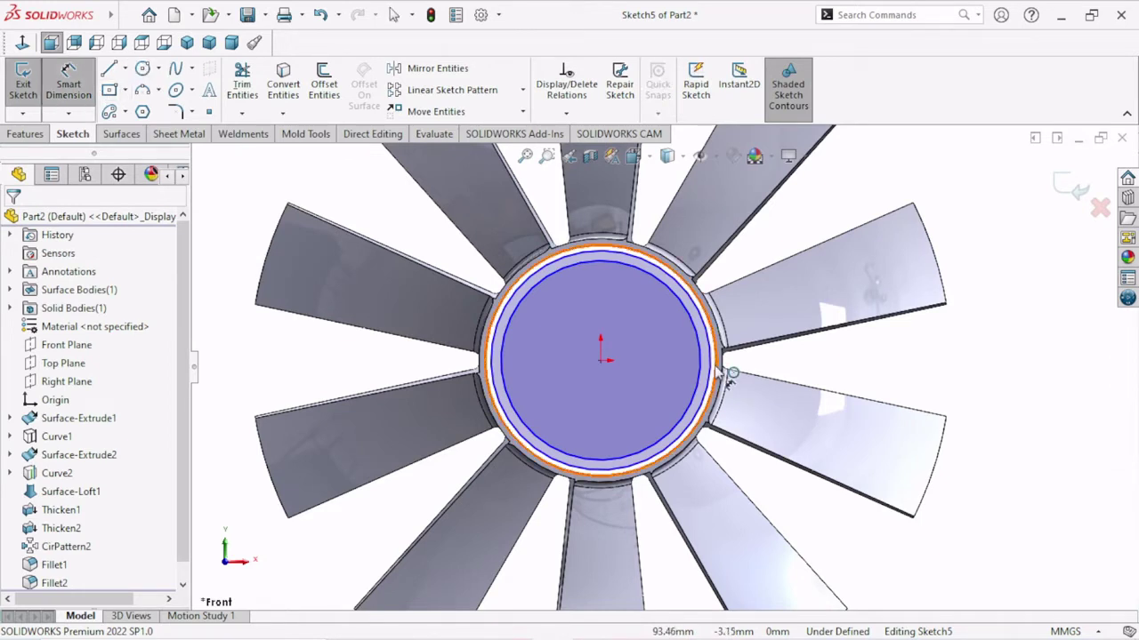
left_click(719, 372)
left_click(994, 380)
type("1")
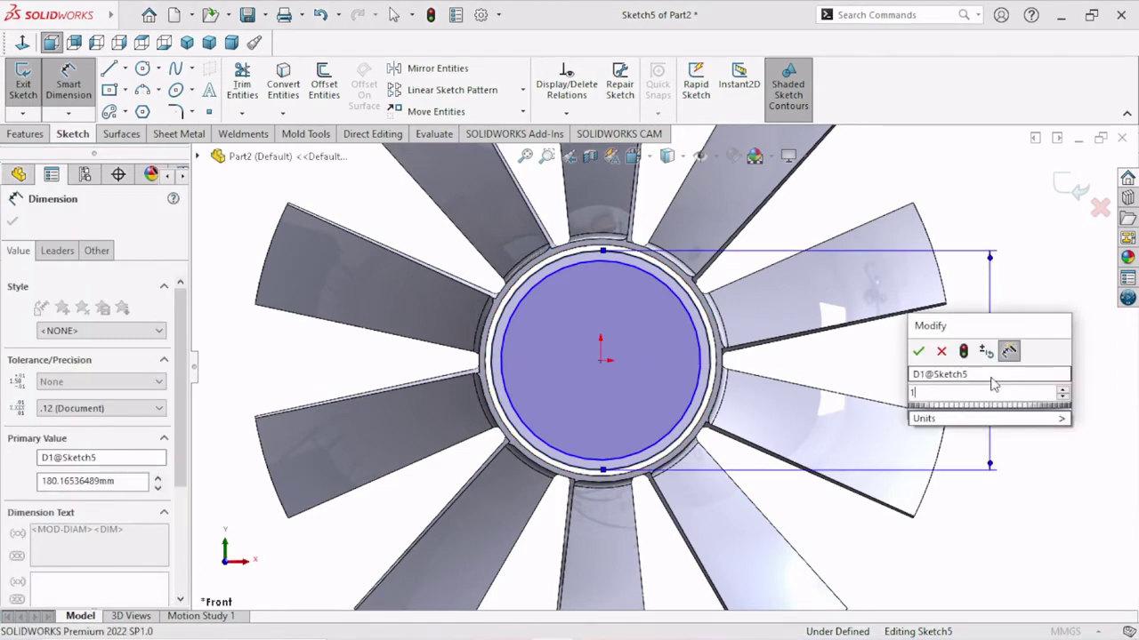
type("73")
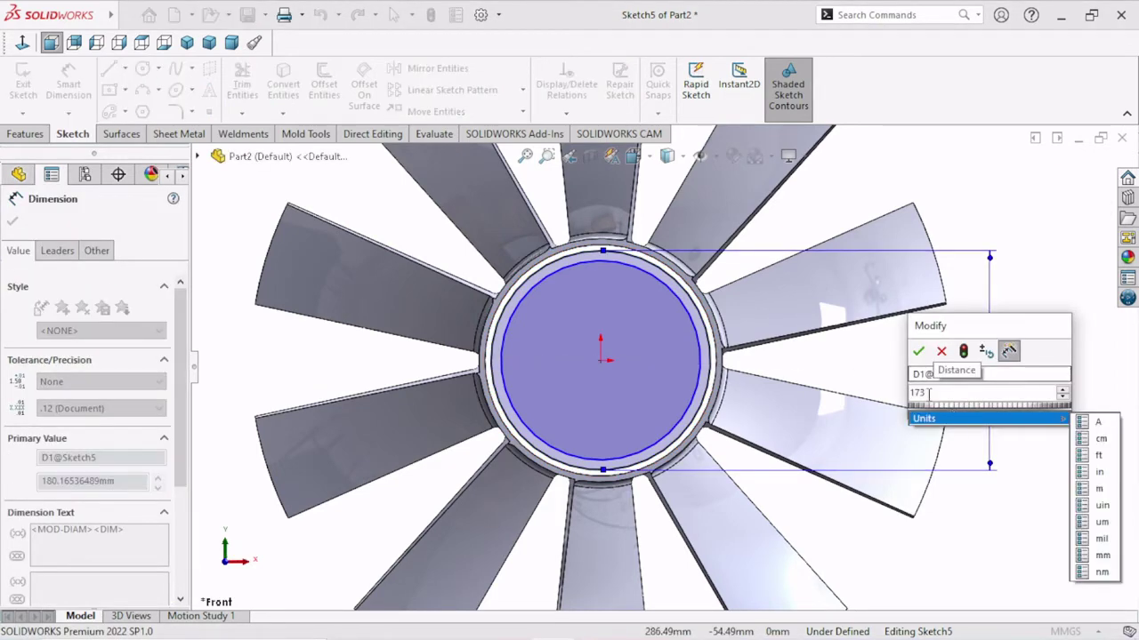
key("Return")
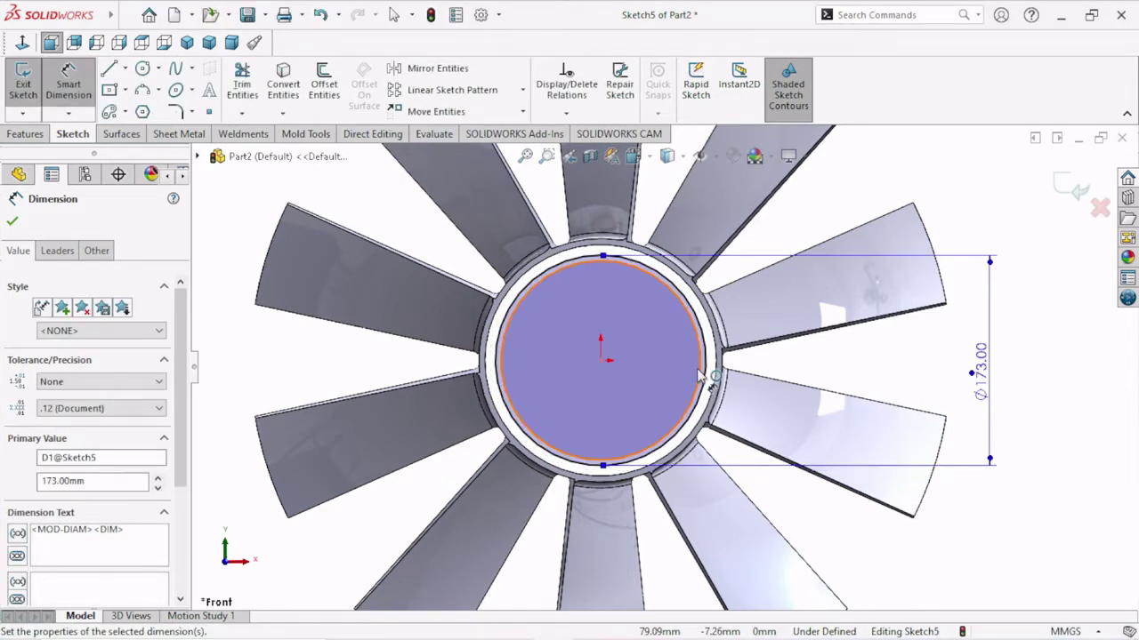
left_click(700, 379)
left_click(958, 385)
type("140")
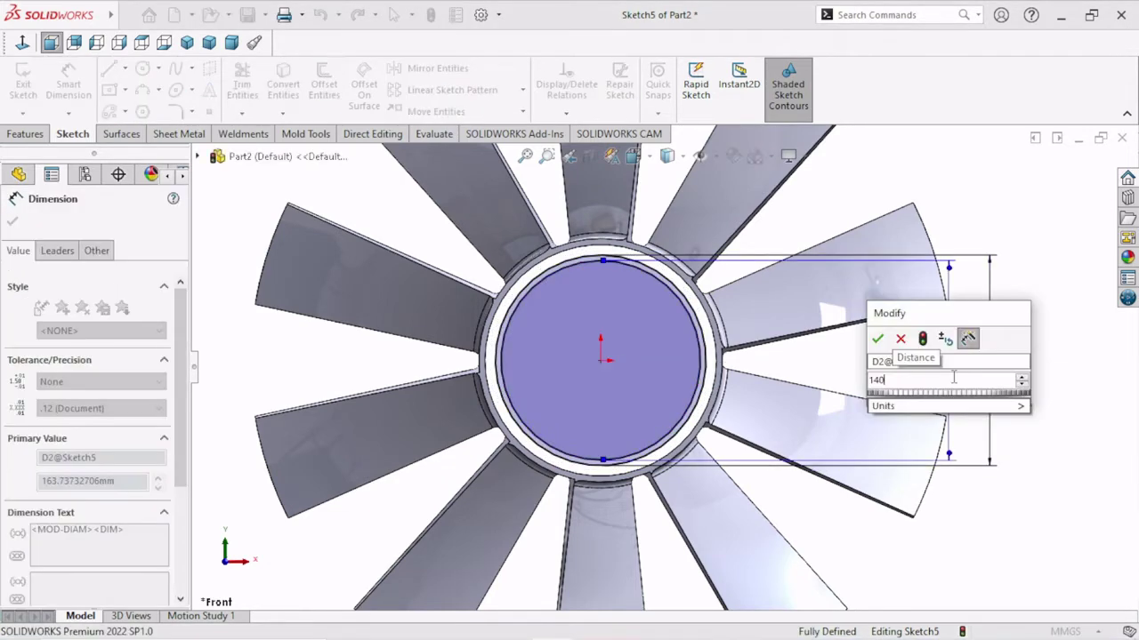
left_click(877, 338)
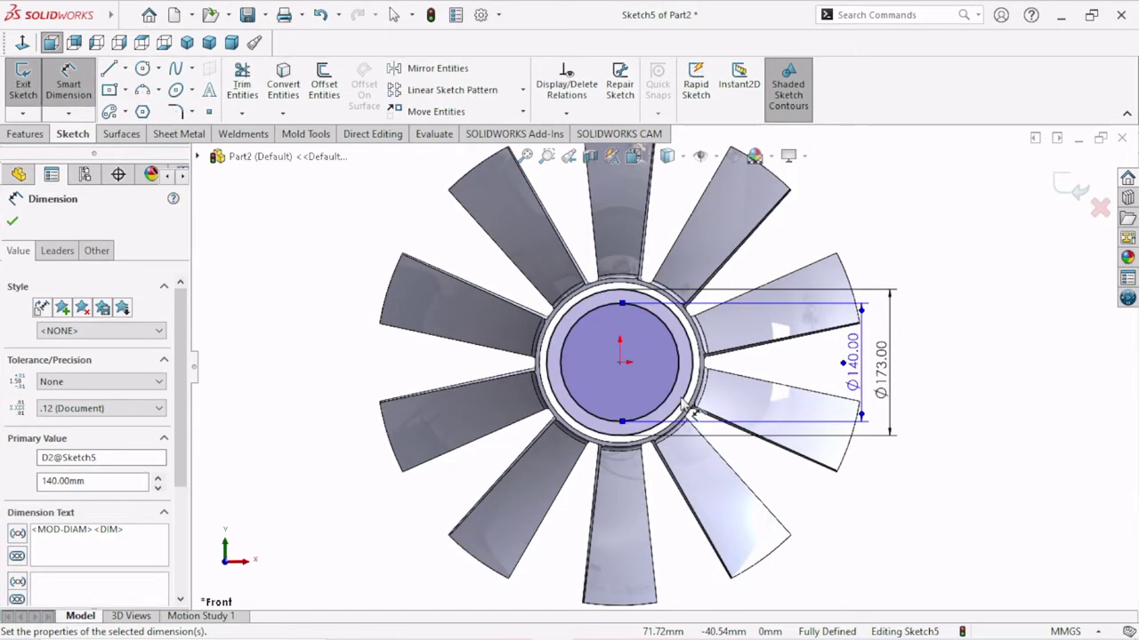
left_click_drag(852, 363, 949, 358)
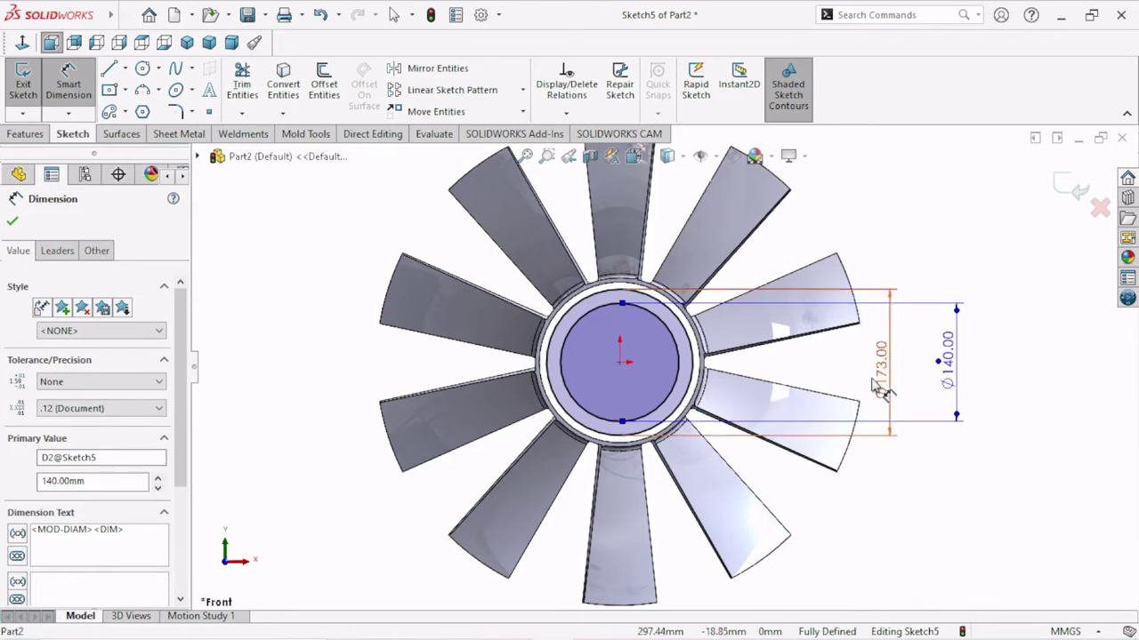
mouse_move(881, 384)
left_mouse_down()
mouse_move(1021, 378)
mouse_move(998, 373)
left_mouse_up()
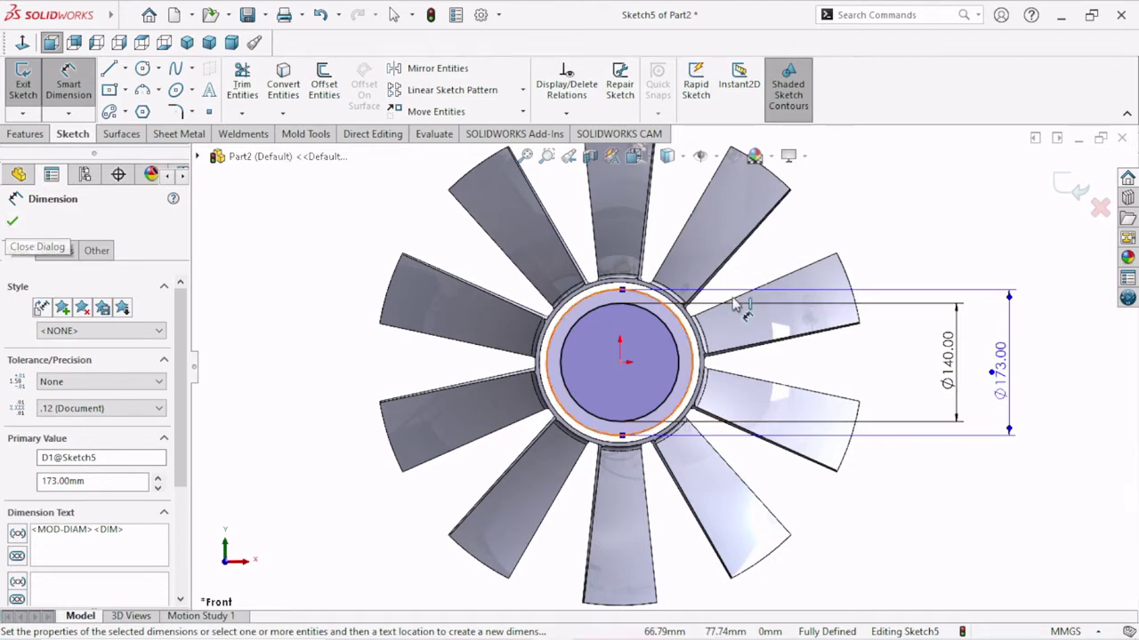
Step: Change the inner circle's diameter dimension from Ø140 to Ø166 and close the Dimension panel
double_click(948, 358)
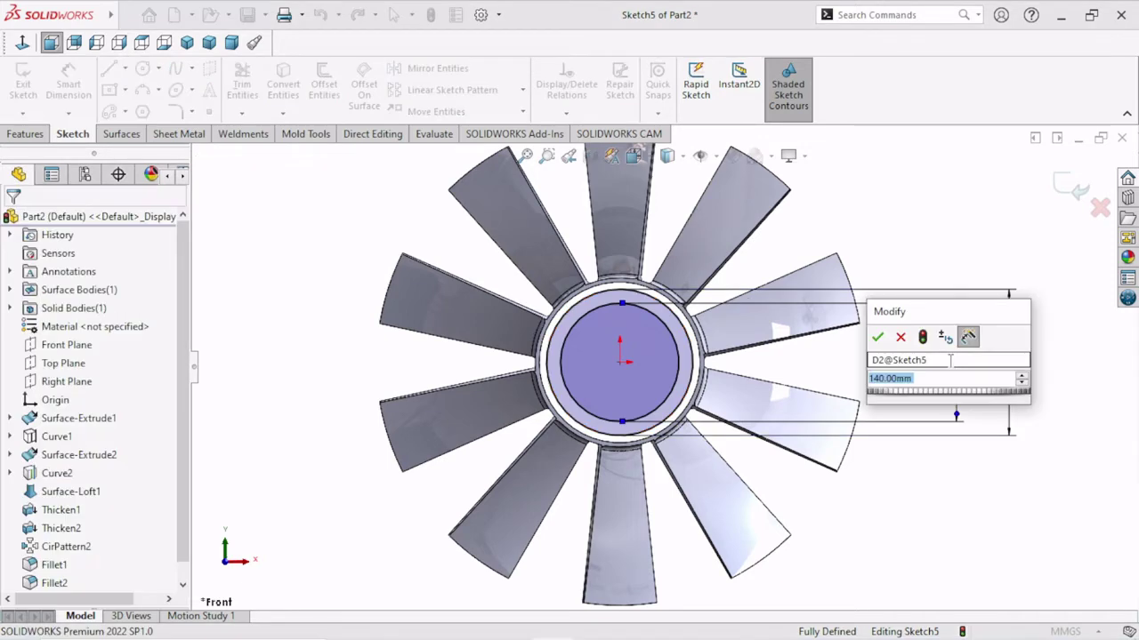
type("166")
key("Return")
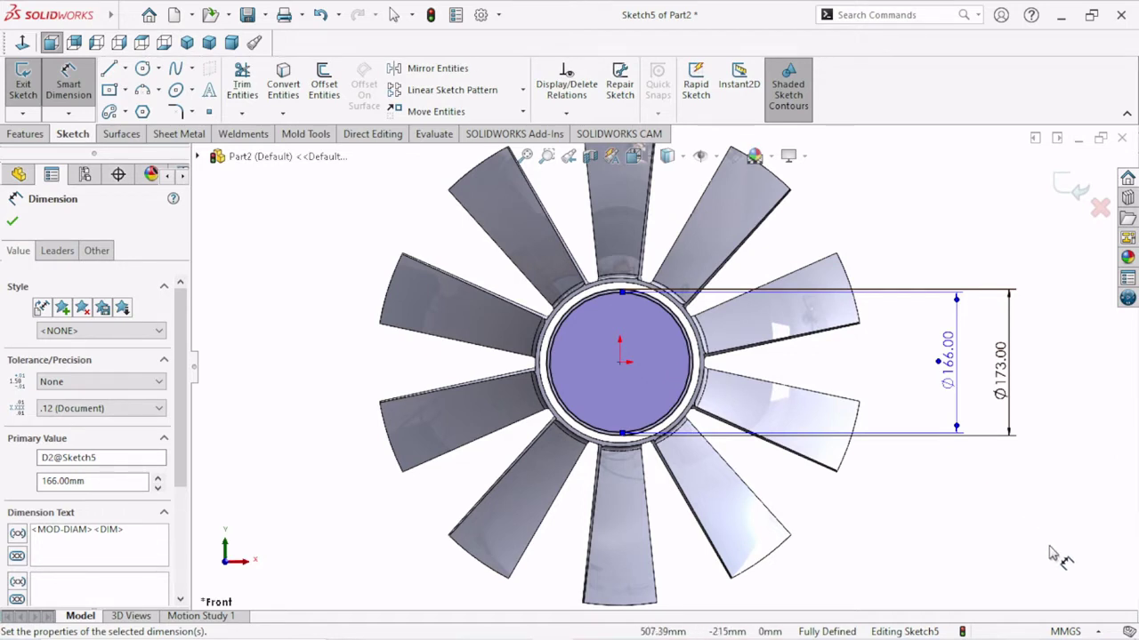
left_click(11, 219)
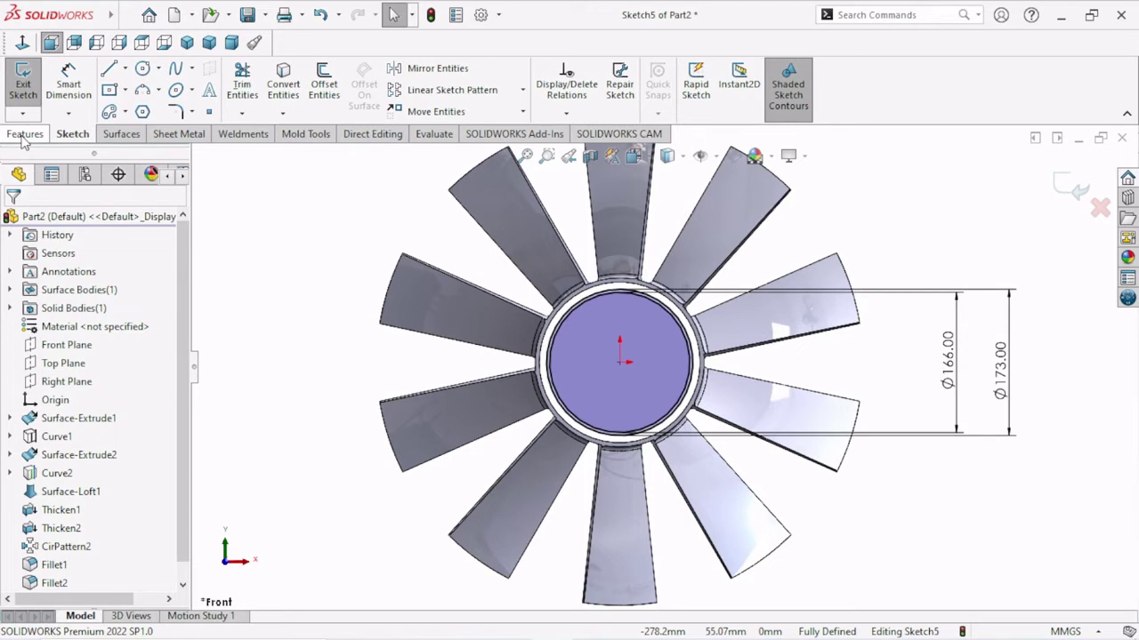
Step: Delete the Ø166 diameter dimension from Sketch5
left_click(950, 360)
right_click(950, 360)
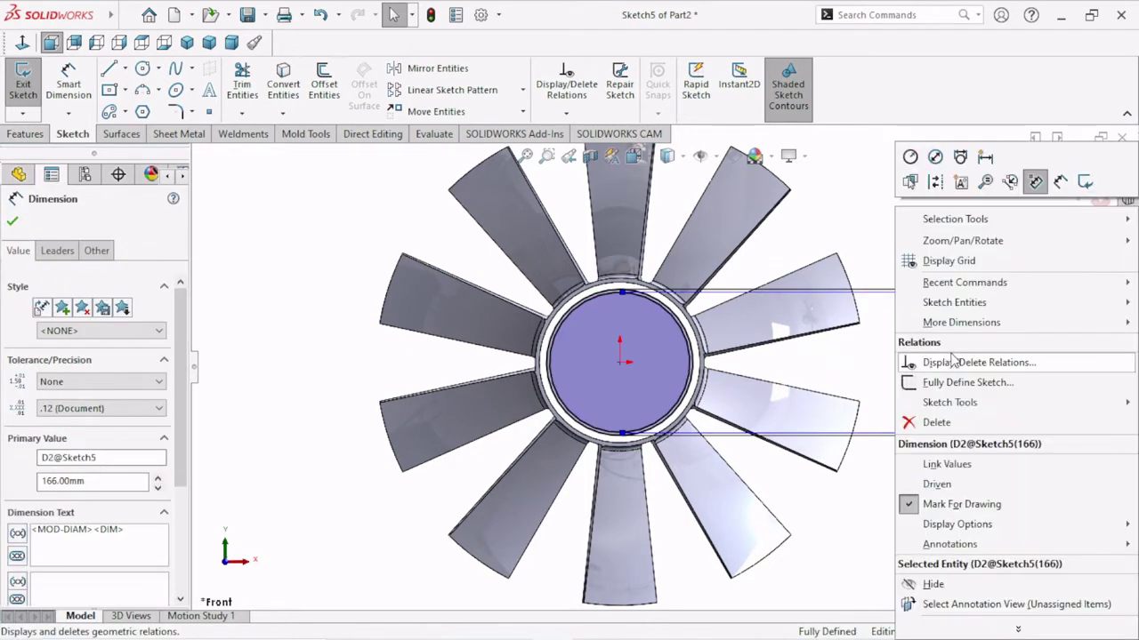
left_click(934, 423)
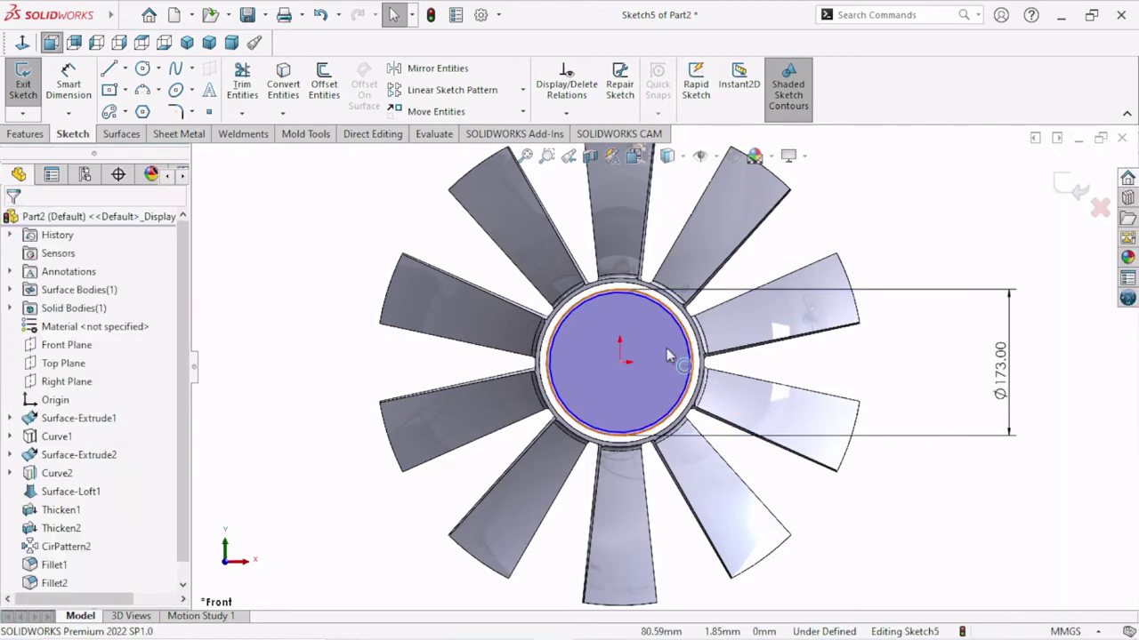
Step: Delete the inner circle, leaving only the Ø173 circle in the sketch
scroll(654, 313, "down", 3)
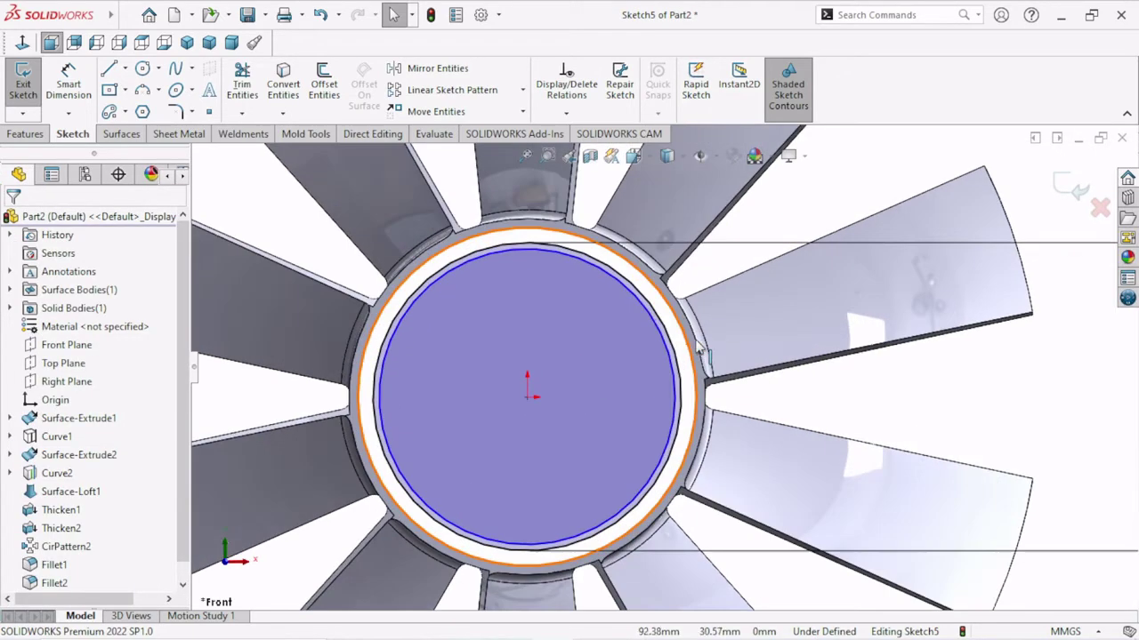
left_click(641, 303)
right_click(641, 304)
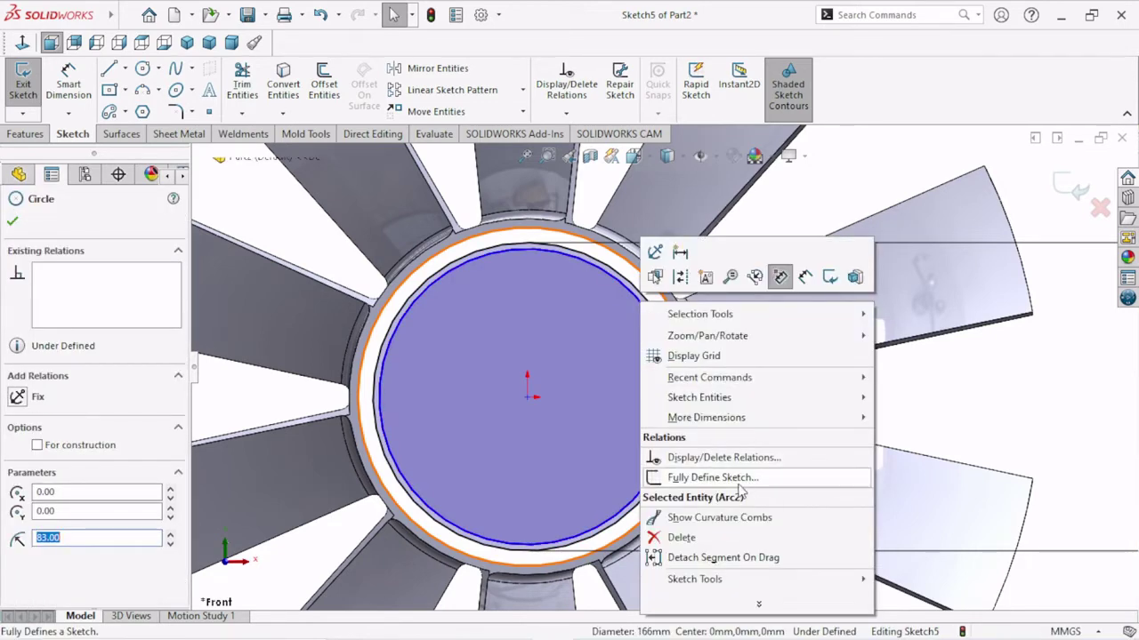
left_click(707, 536)
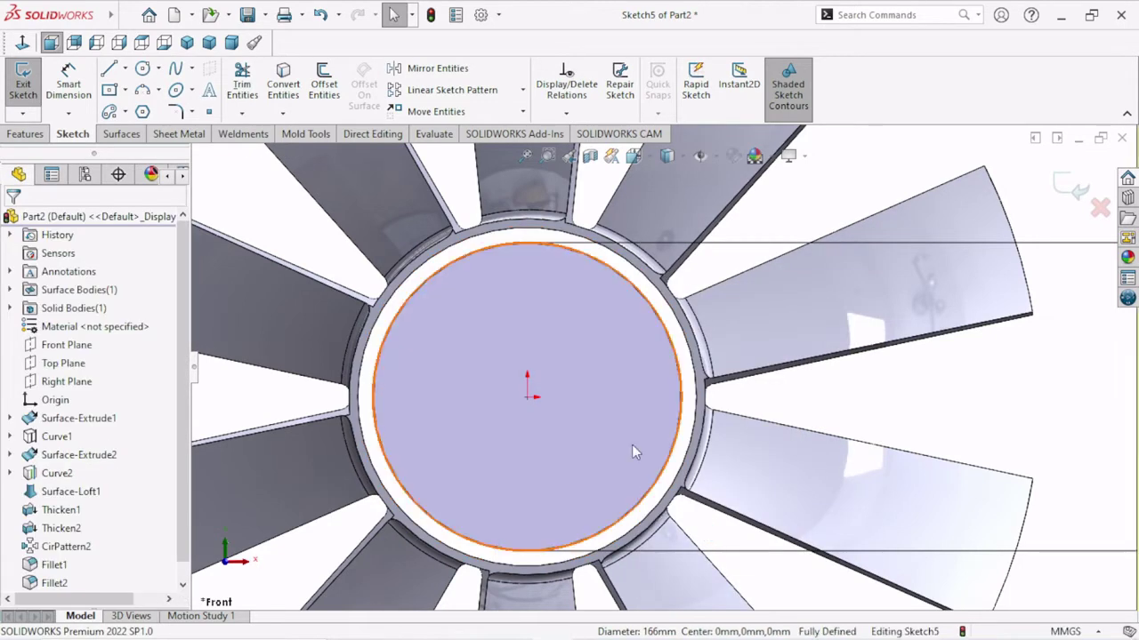
key("f")
scroll(870, 477, "up", 3)
Step: Create an Extruded Surface from Sketch5 with Mid Plane end condition and 9 mm depth
scroll(598, 327, "up", 2)
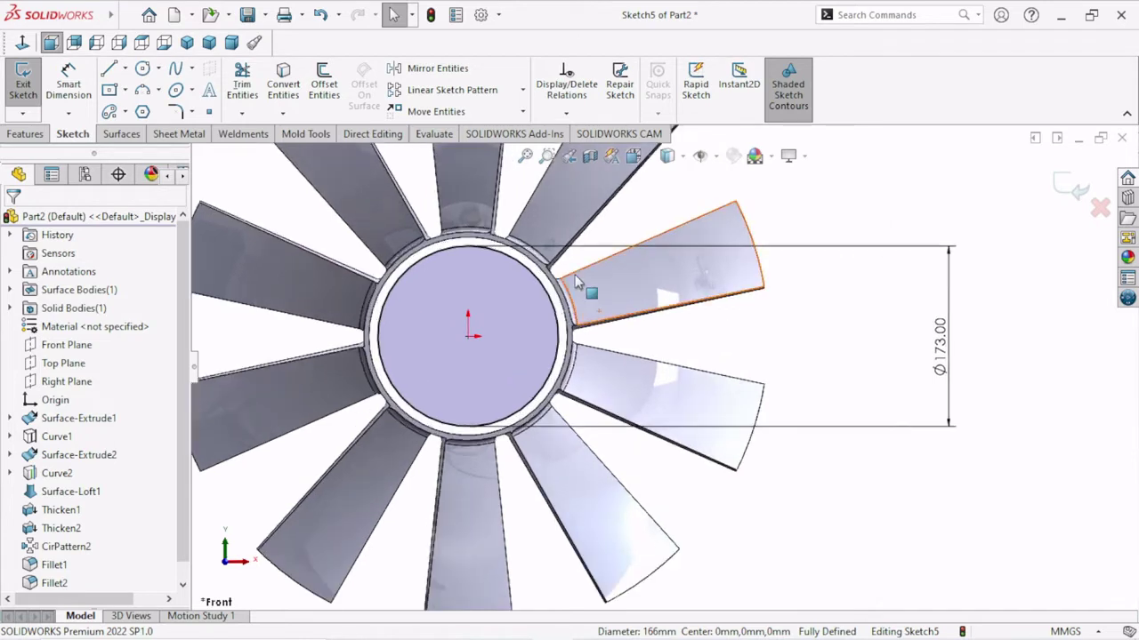
left_click(182, 133)
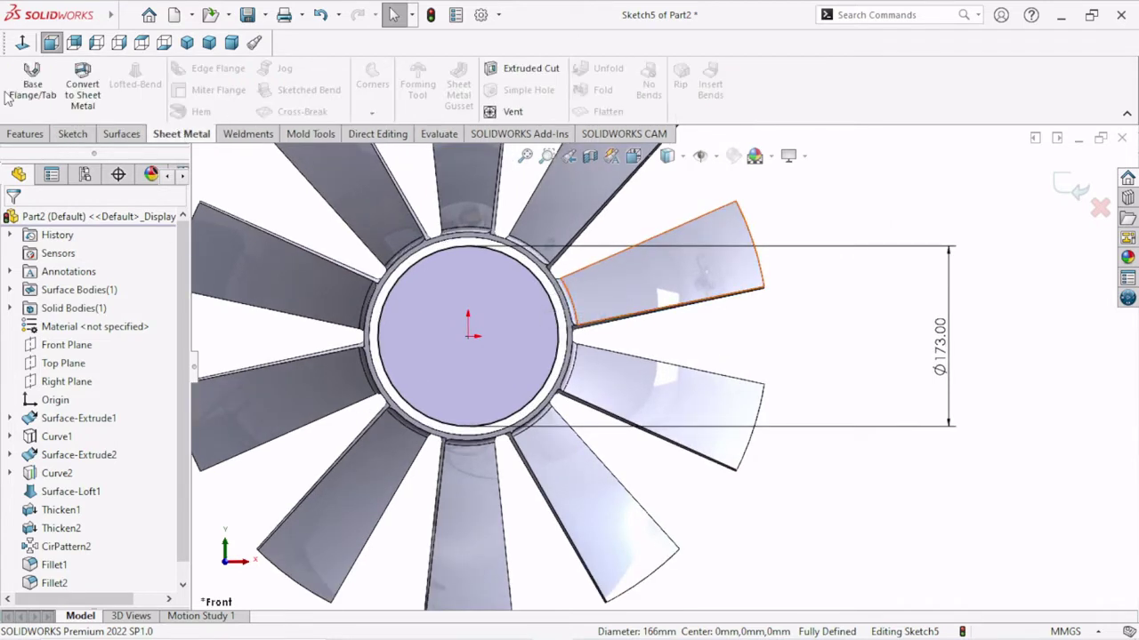
left_click(121, 134)
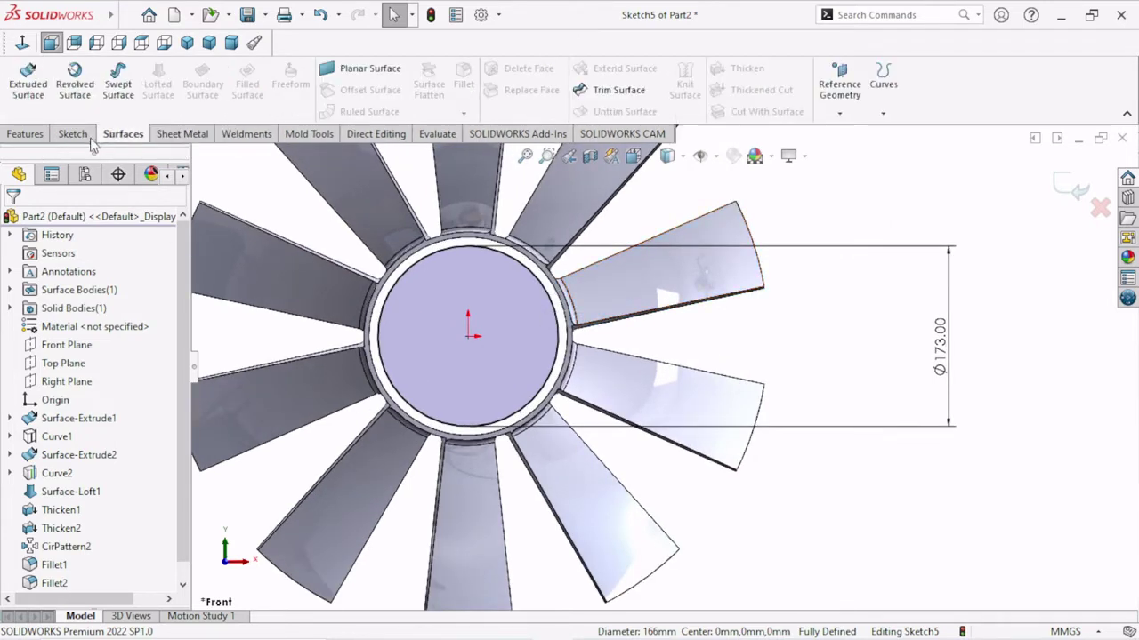
left_click(27, 90)
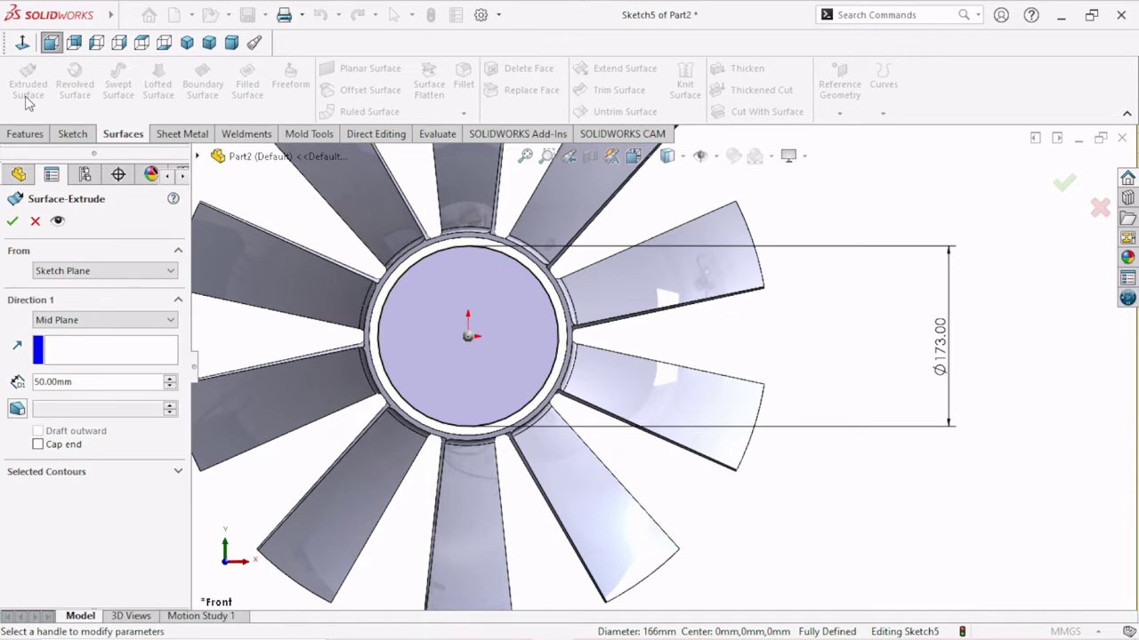
left_click(101, 380)
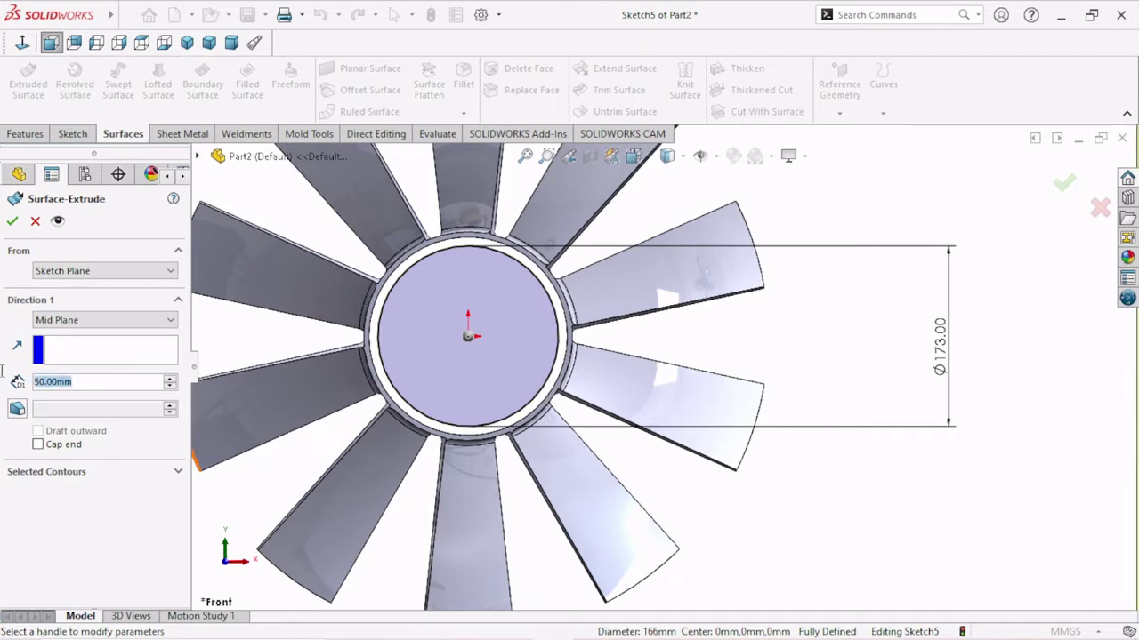
type("9")
key("Return")
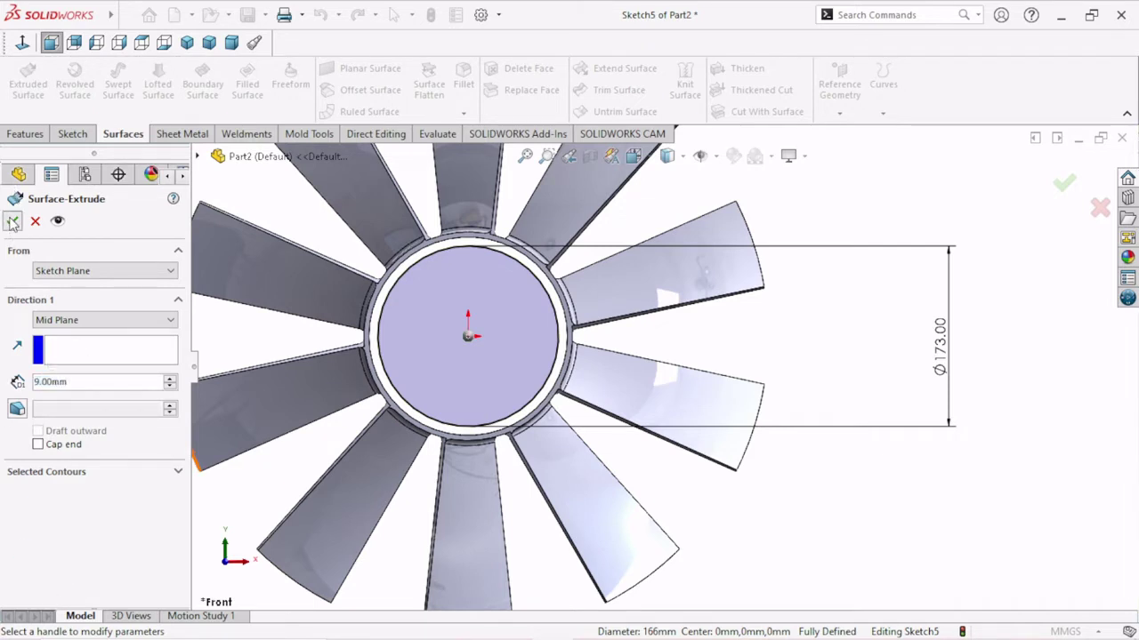
Step: Accept the 9 mm surface extrusion and inspect the new hub surface in 3D
key("Return")
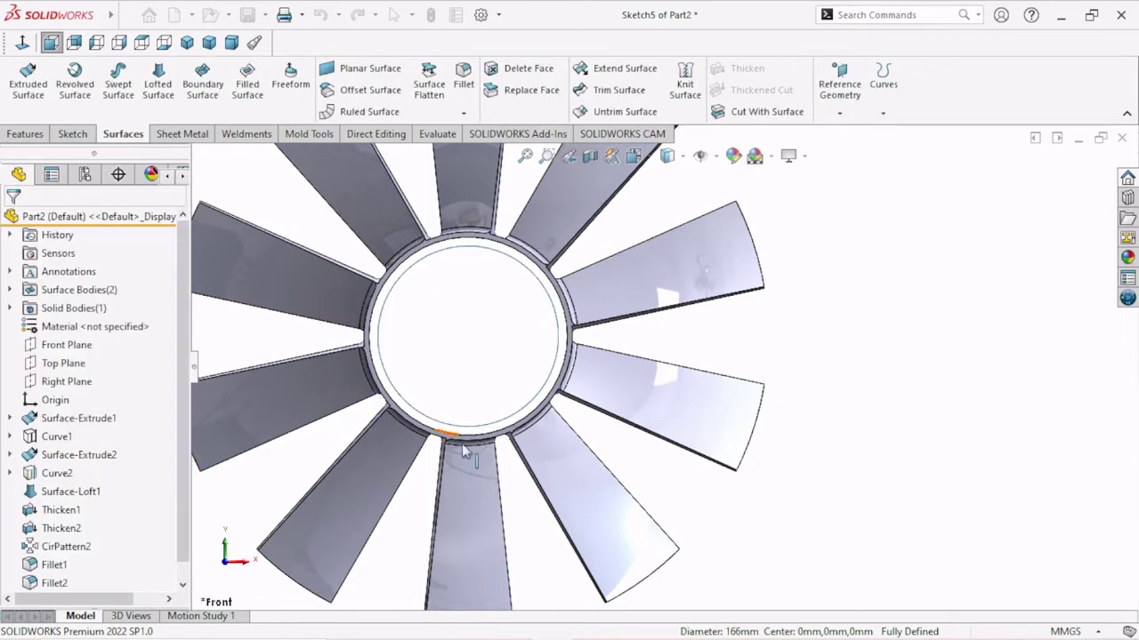
mouse_move(392, 418)
middle_mouse_down()
mouse_move(427, 441)
mouse_move(445, 427)
middle_mouse_up()
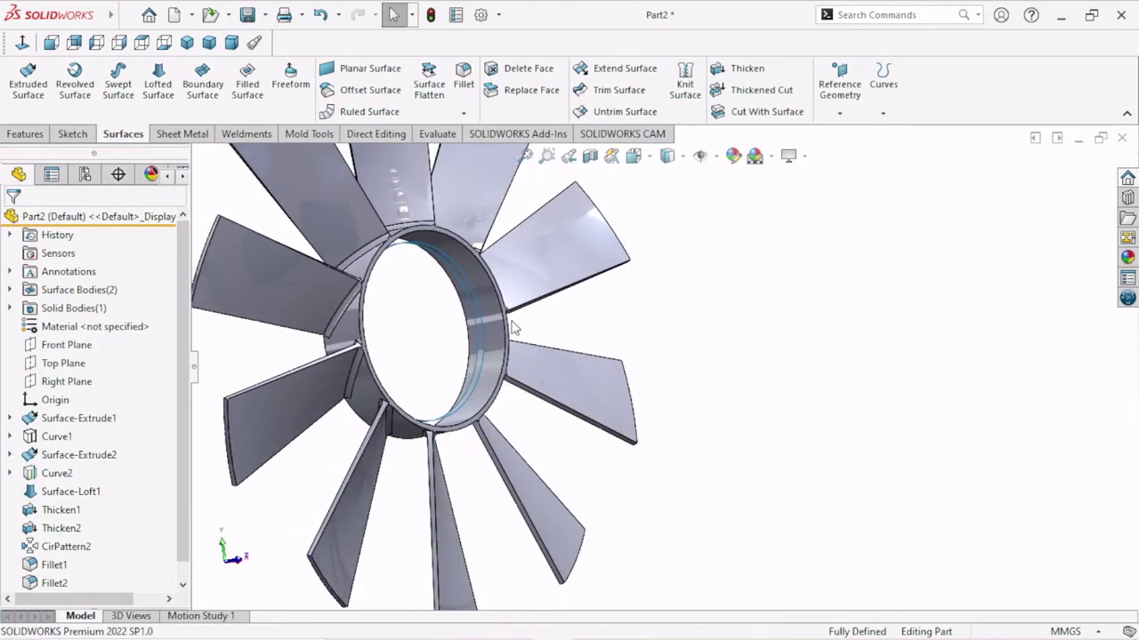
scroll(512, 327, "down", 3)
mouse_move(823, 343)
middle_mouse_down()
mouse_move(323, 372)
mouse_move(507, 457)
mouse_move(438, 407)
middle_mouse_up()
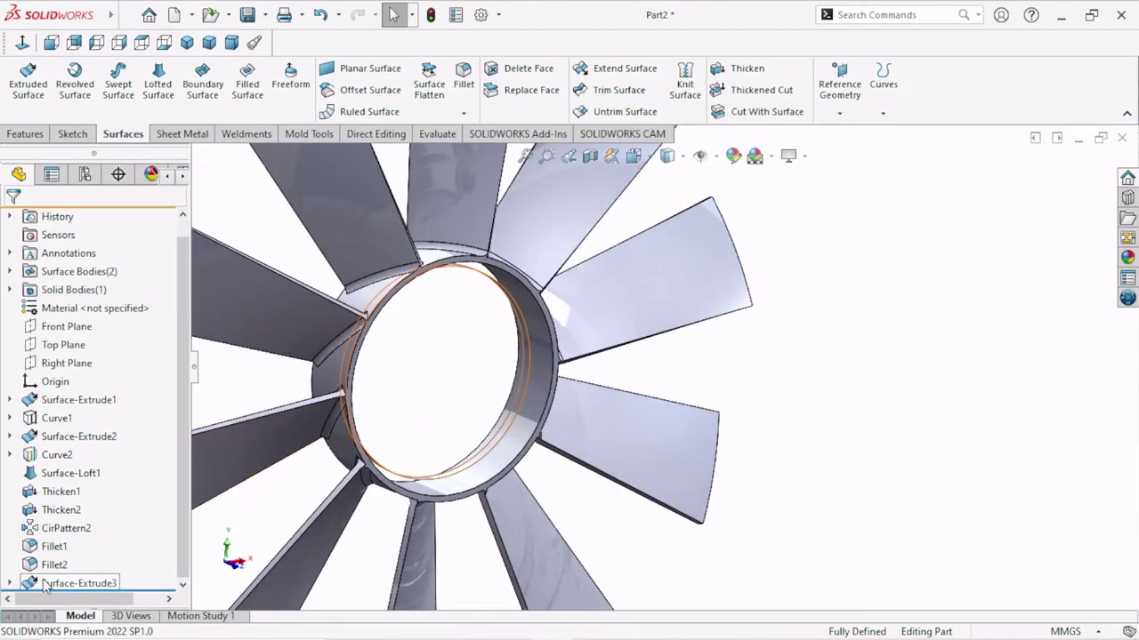
Step: Edit Surface-Extrude3, changing its end condition from Mid Plane to Blind, and confirm
left_click(46, 584)
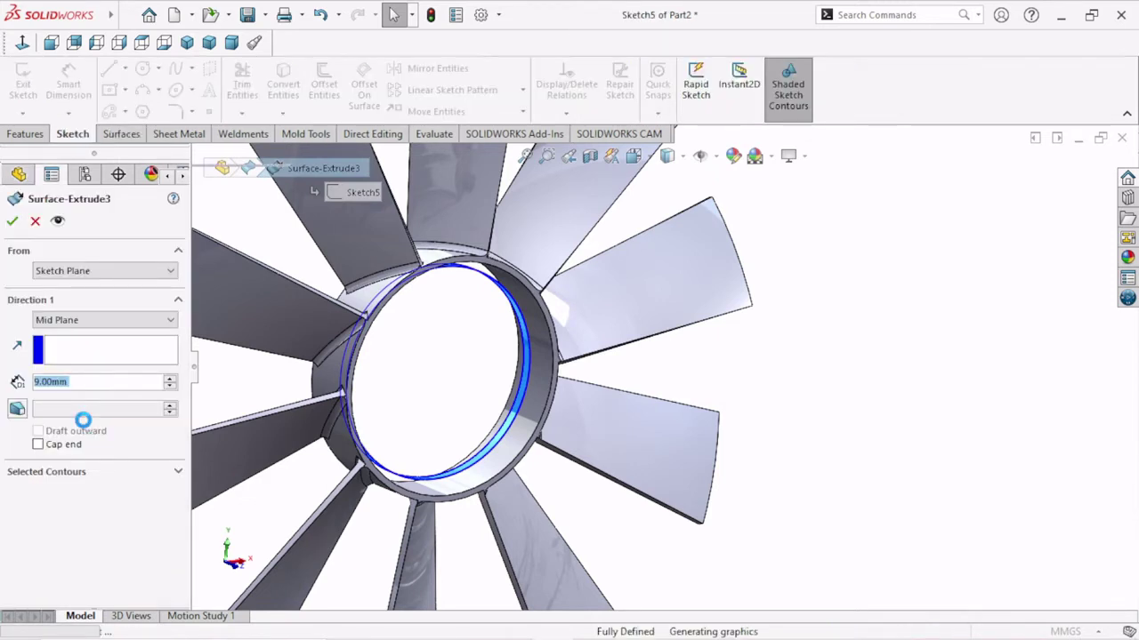
left_click(153, 326)
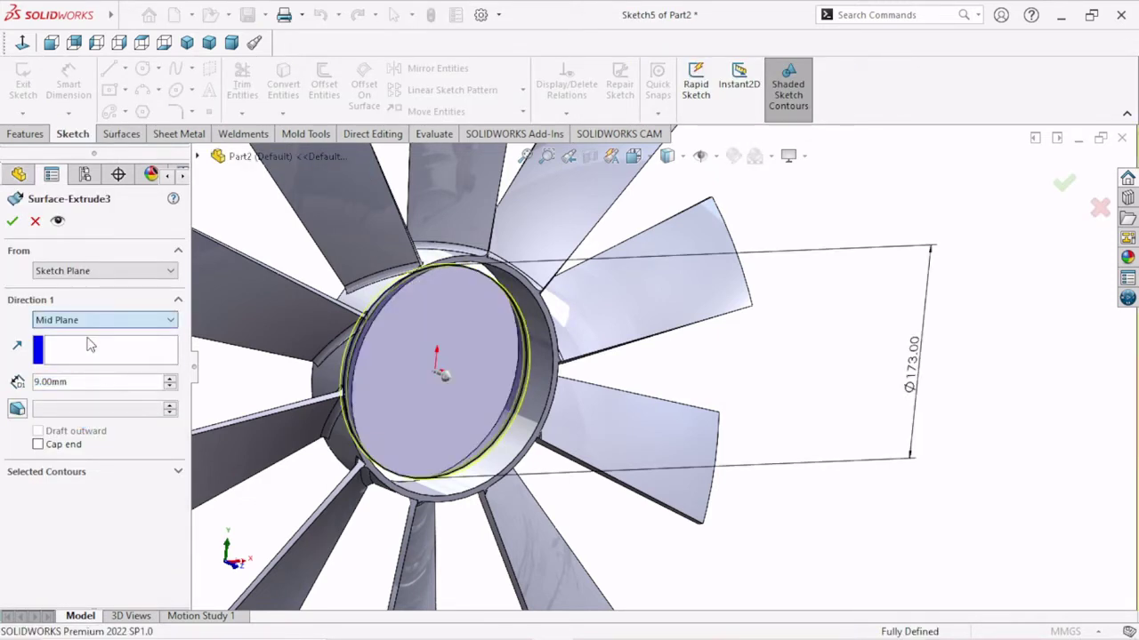
key("Home")
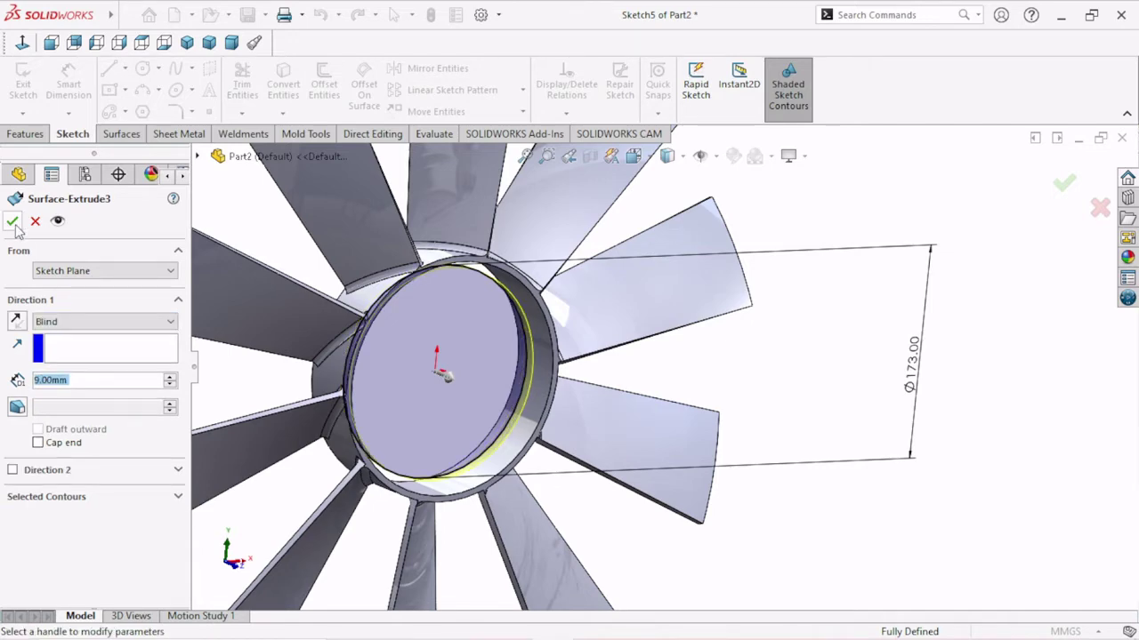
middle_click_drag(512, 456, 562, 466)
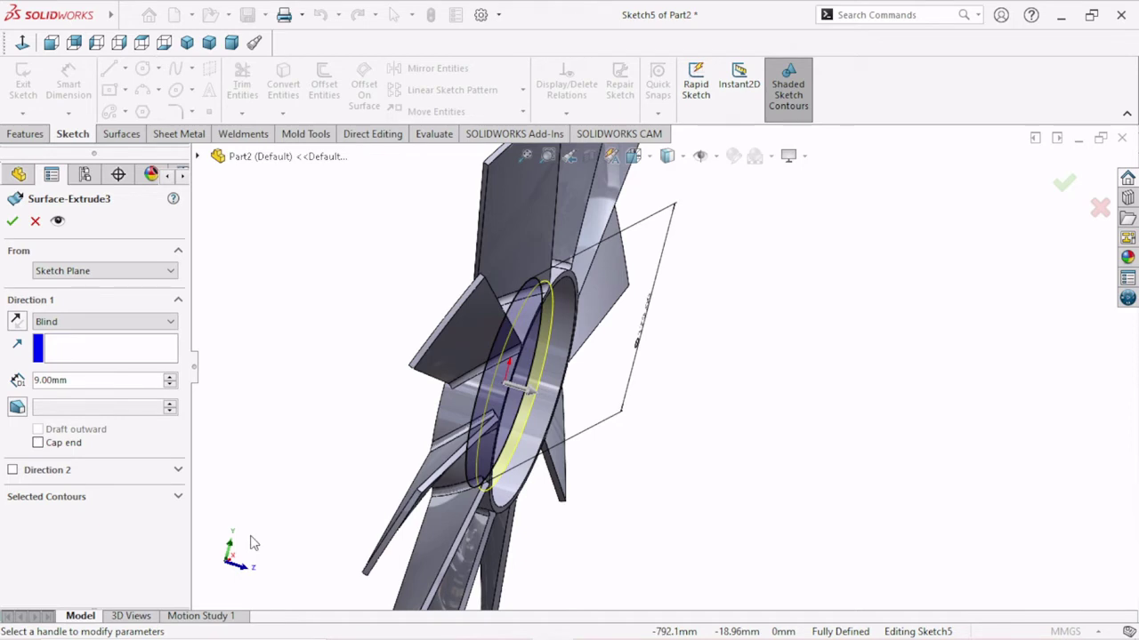
left_click(12, 223)
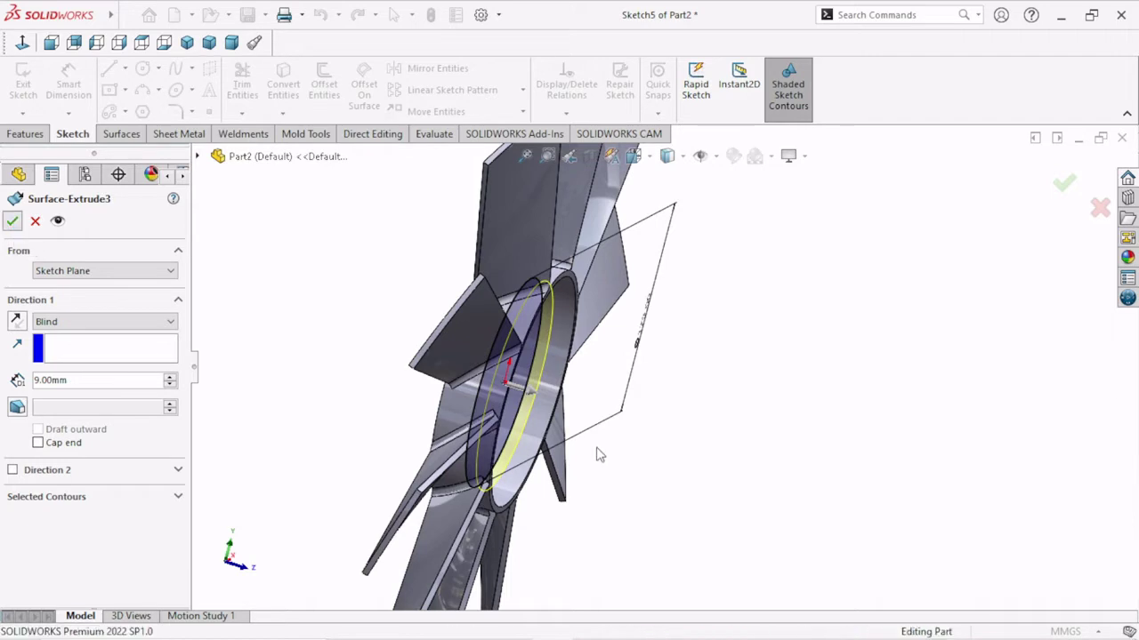
mouse_move(620, 479)
middle_mouse_down()
mouse_move(595, 412)
mouse_move(536, 407)
middle_mouse_up()
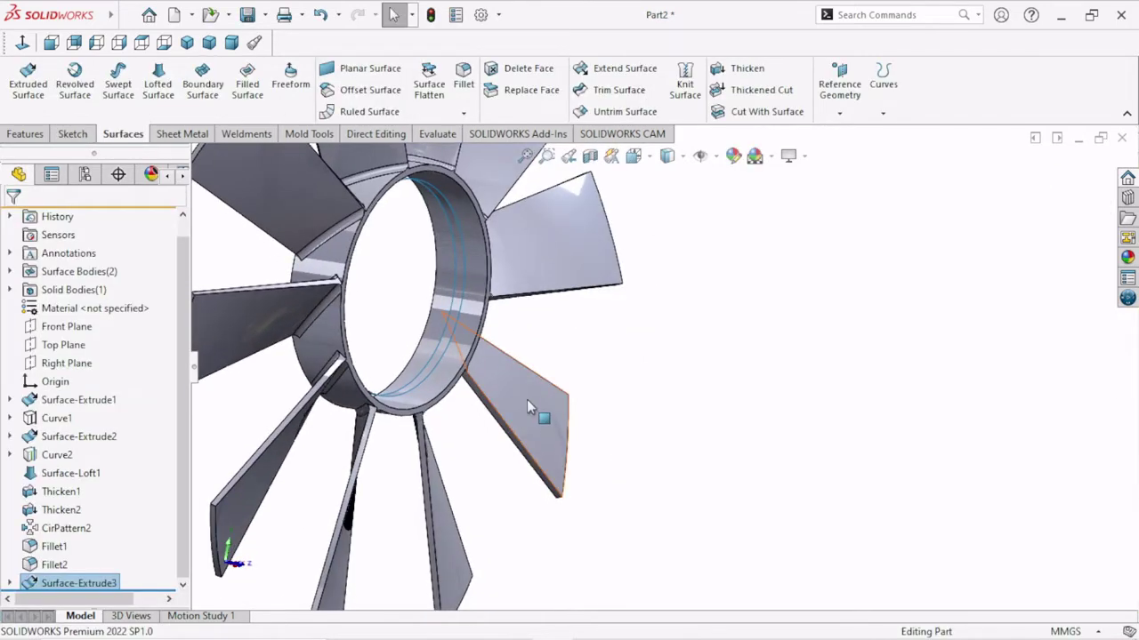
Step: Thicken the hub ring surface to 3.5 mm, thickening toward side 2
left_click(459, 258)
left_click(747, 69)
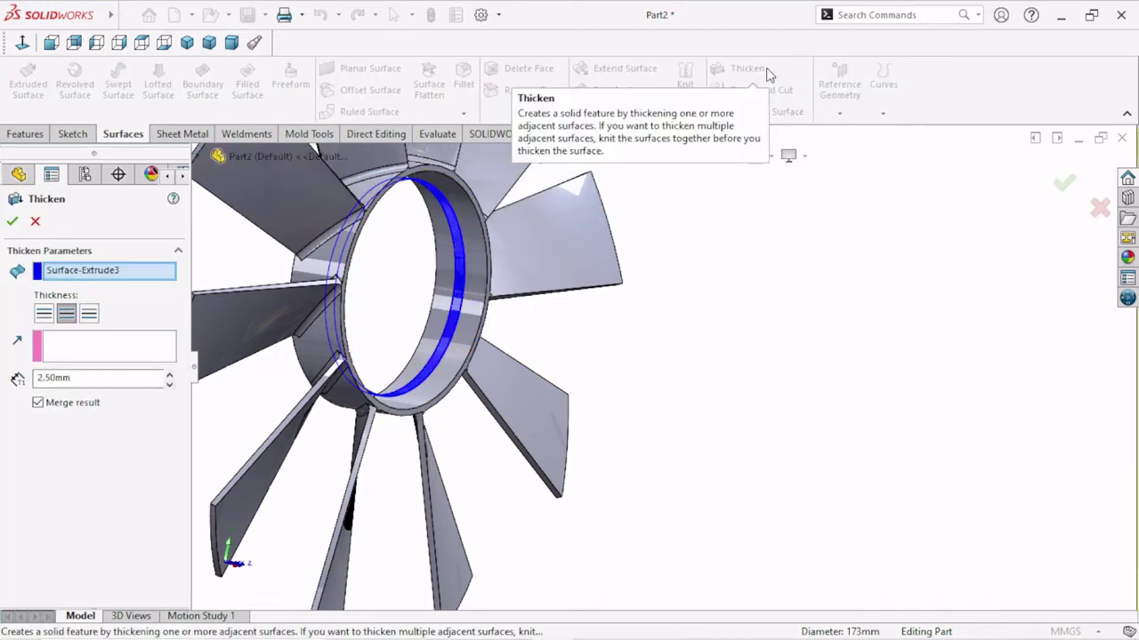
double_click(121, 377)
type("3.5")
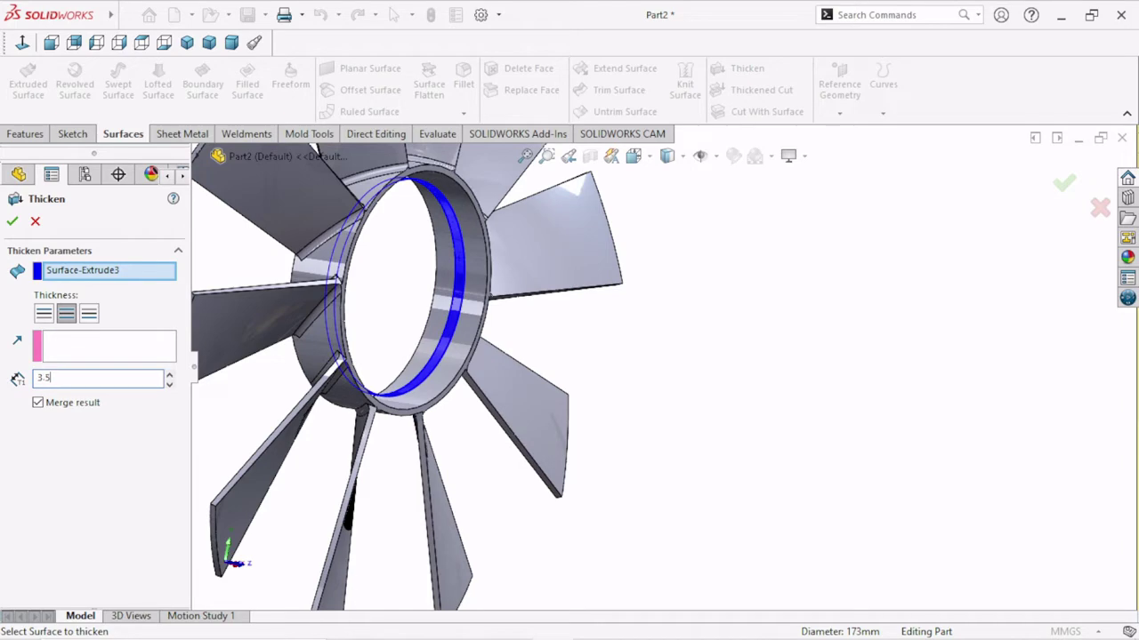
left_click(45, 313)
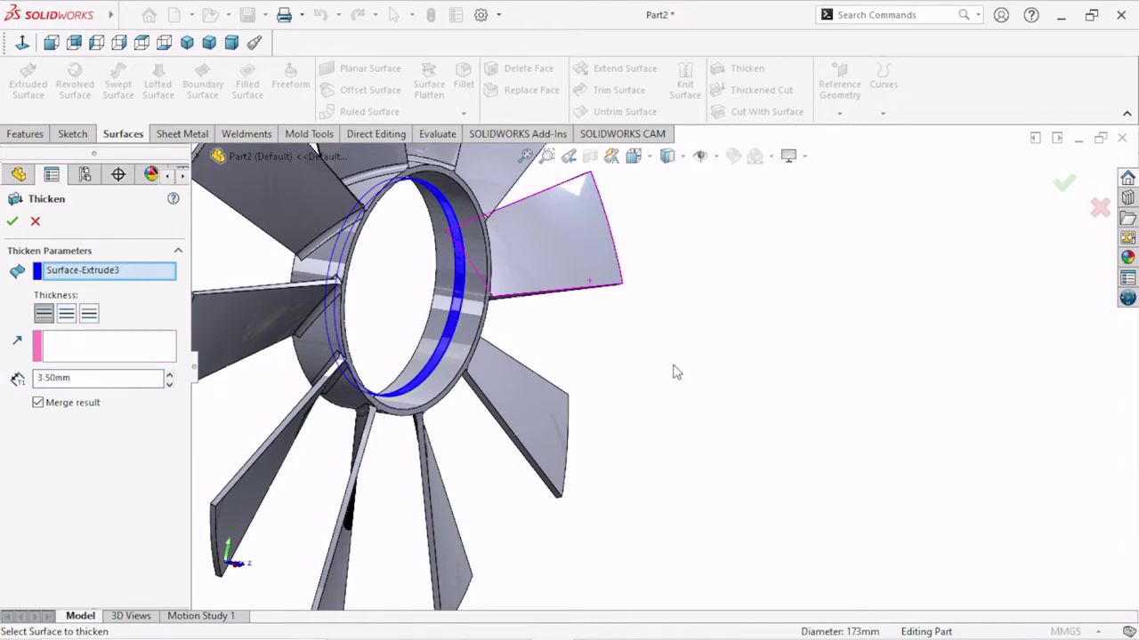
mouse_move(673, 370)
middle_mouse_down()
mouse_move(603, 367)
mouse_move(607, 344)
middle_mouse_up()
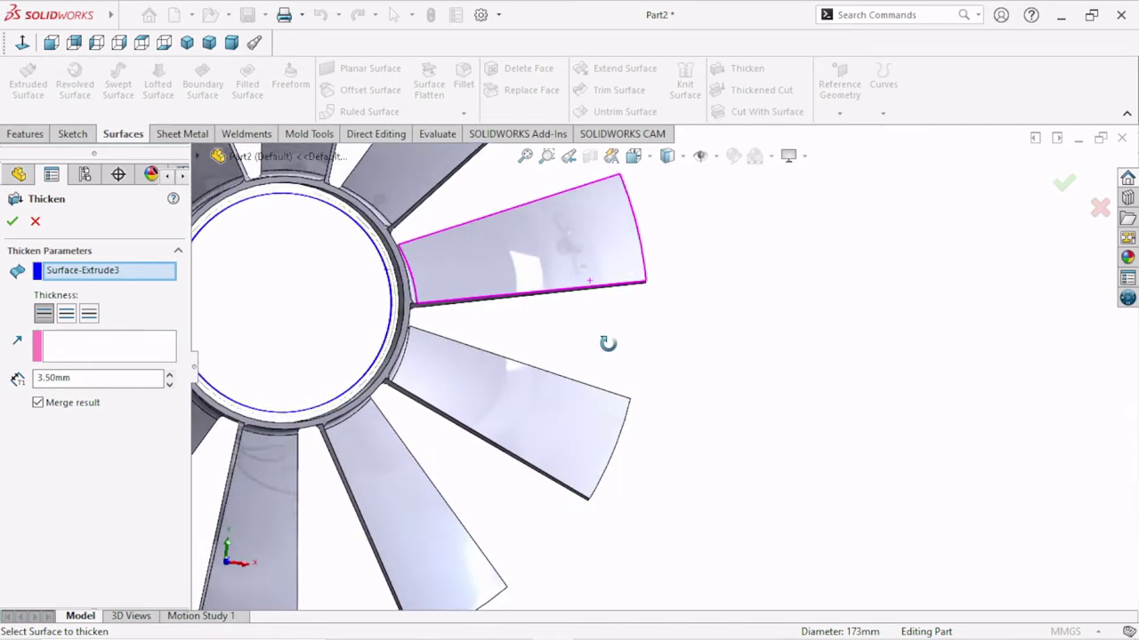
scroll(440, 317, "down", 2)
scroll(442, 321, "down", 2)
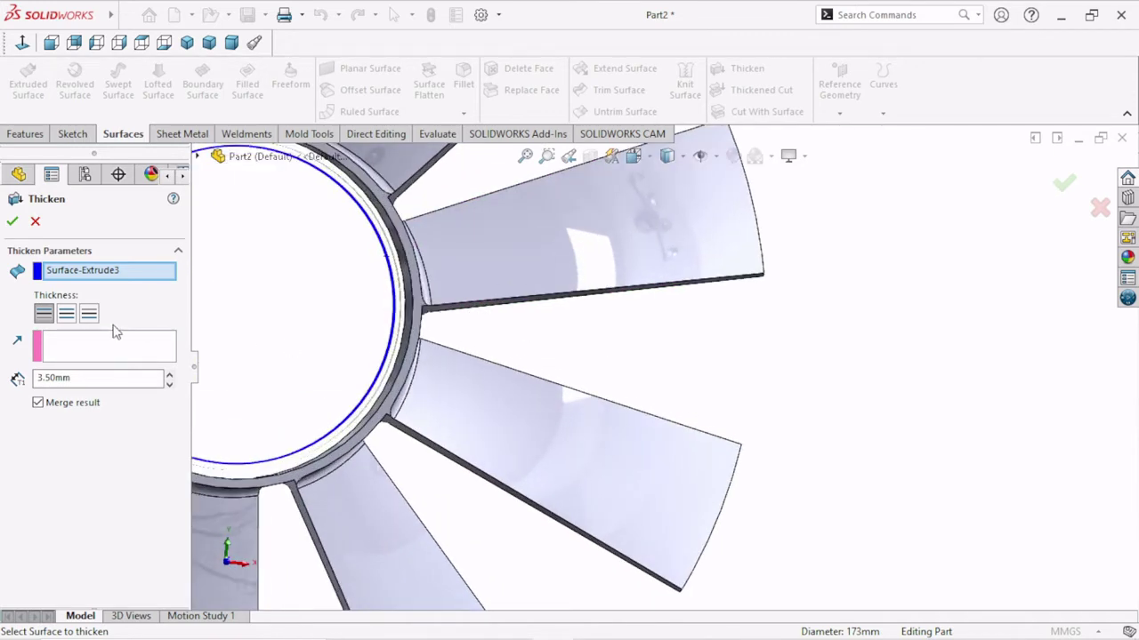
left_click(90, 316)
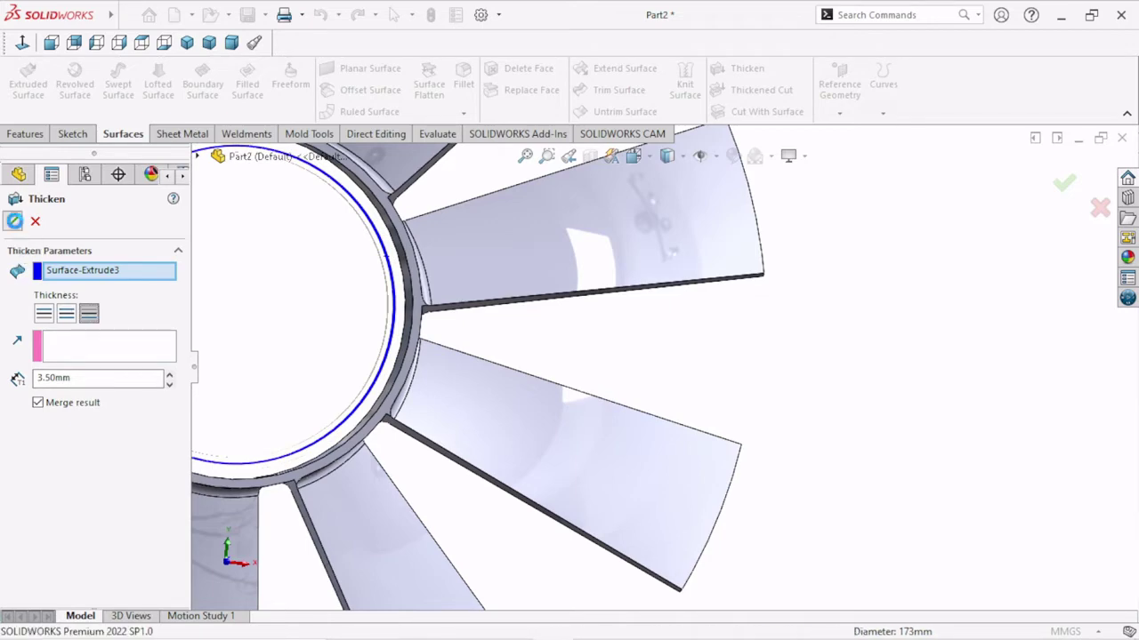
left_click(14, 221)
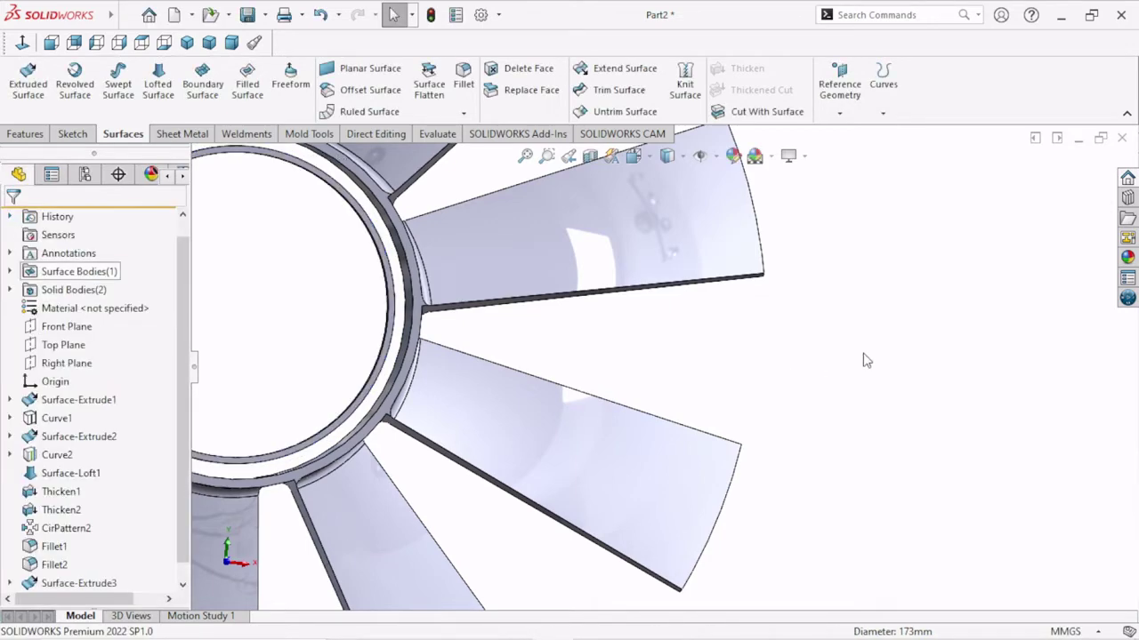
Step: Orbit and zoom around the fan to inspect the new Thicken3 hub ring
scroll(867, 360, "up", 3)
scroll(867, 360, "up", 3)
mouse_move(475, 363)
middle_mouse_down()
mouse_move(463, 374)
mouse_move(494, 366)
mouse_move(599, 465)
mouse_move(605, 450)
mouse_move(561, 460)
mouse_move(549, 320)
middle_mouse_up()
scroll(549, 320, "down", 3)
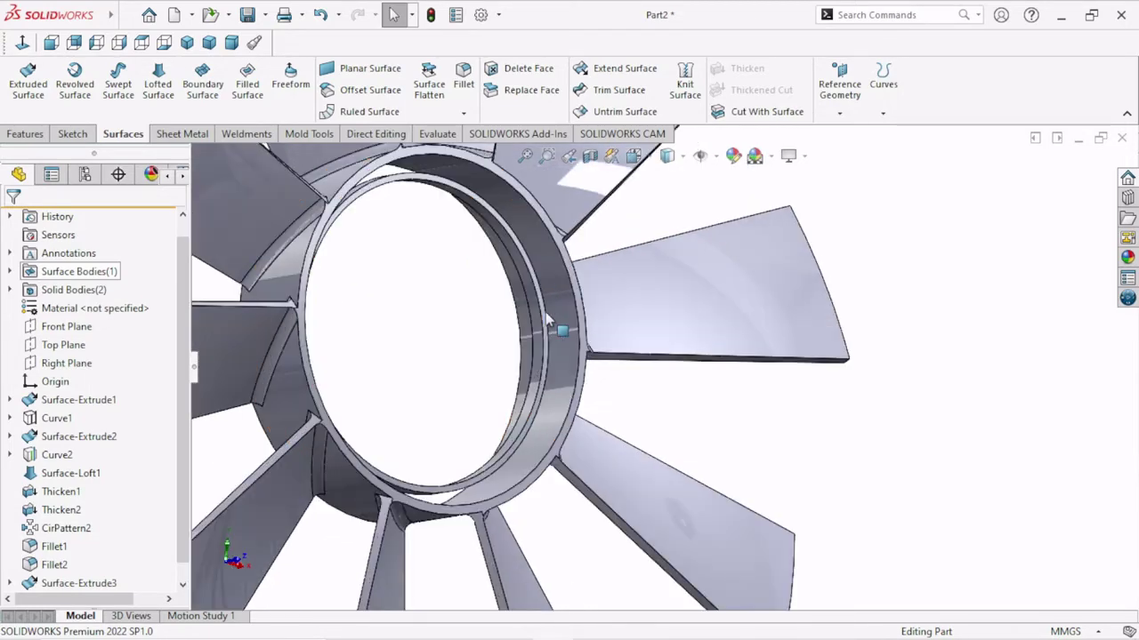
scroll(534, 365, "down", 2)
mouse_move(534, 365)
middle_mouse_down()
mouse_move(522, 480)
mouse_move(521, 382)
middle_mouse_up()
scroll(553, 421, "up", 3)
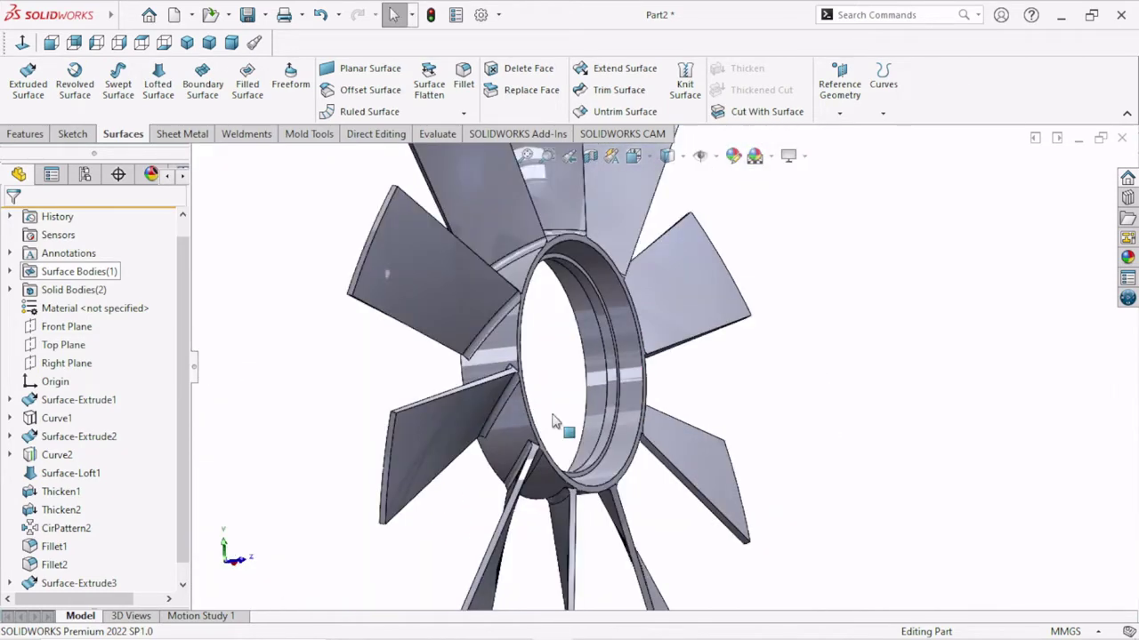
middle_click_drag(554, 422, 462, 445)
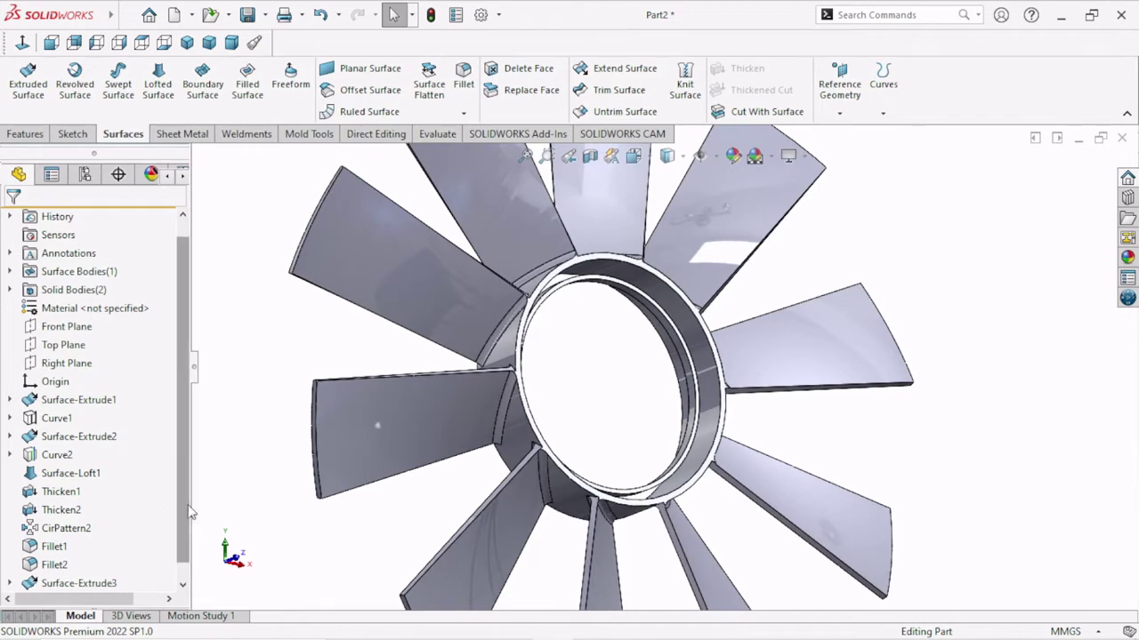
scroll(190, 513, "down", 1)
Step: Edit Surface-Extrude3's Blind depth, trying 12.5 mm before settling on 15 mm
left_click(85, 565)
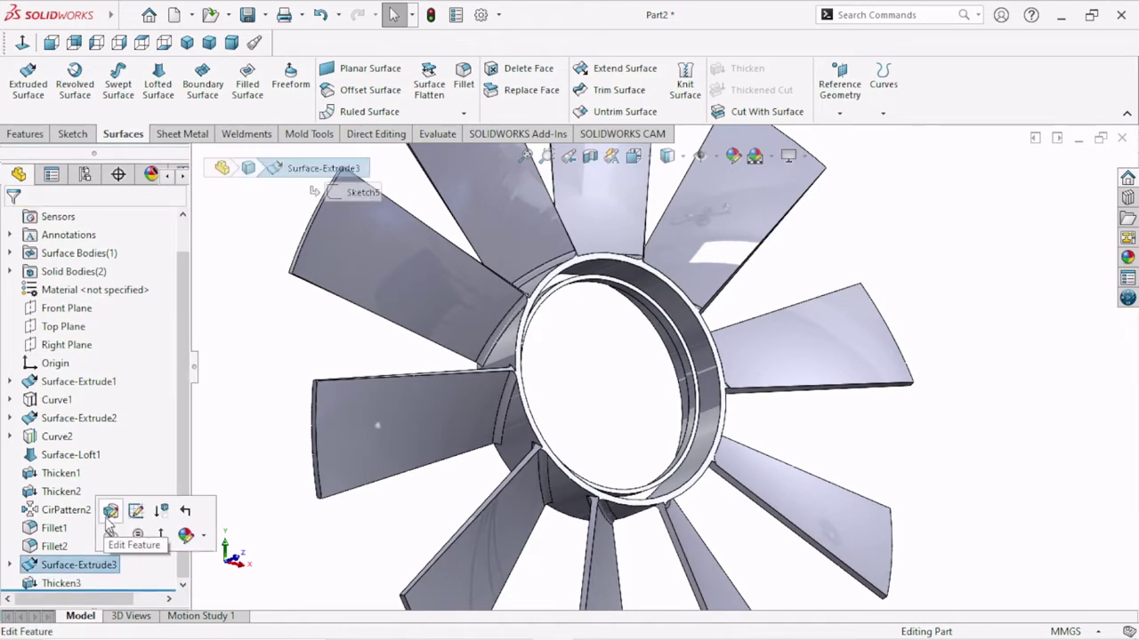
left_click(106, 510)
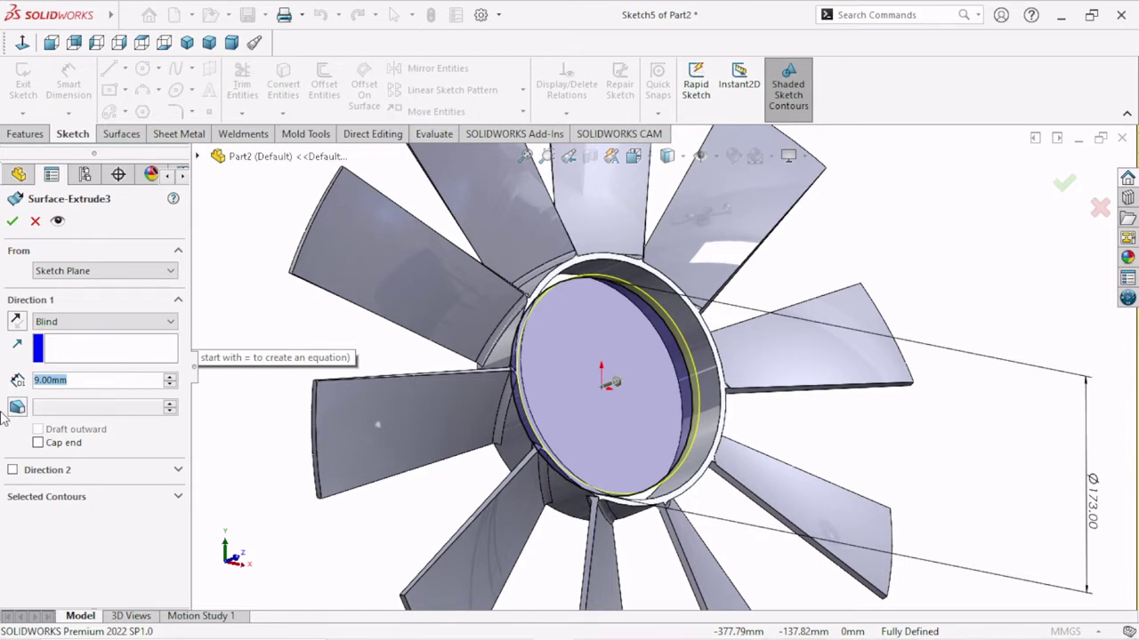
type("1")
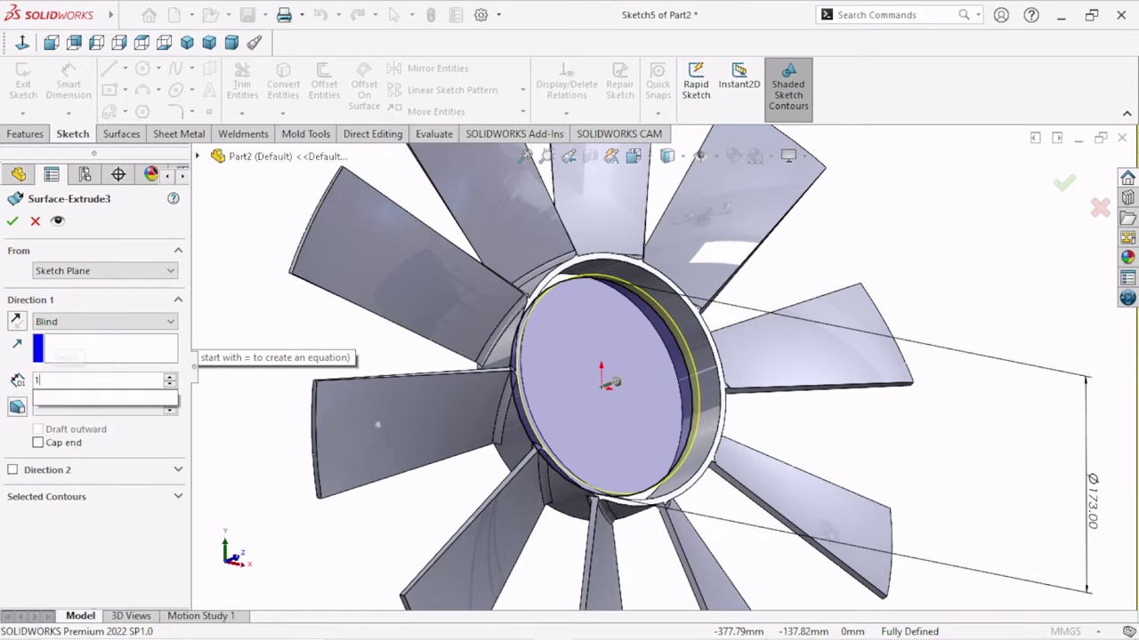
type("2.5")
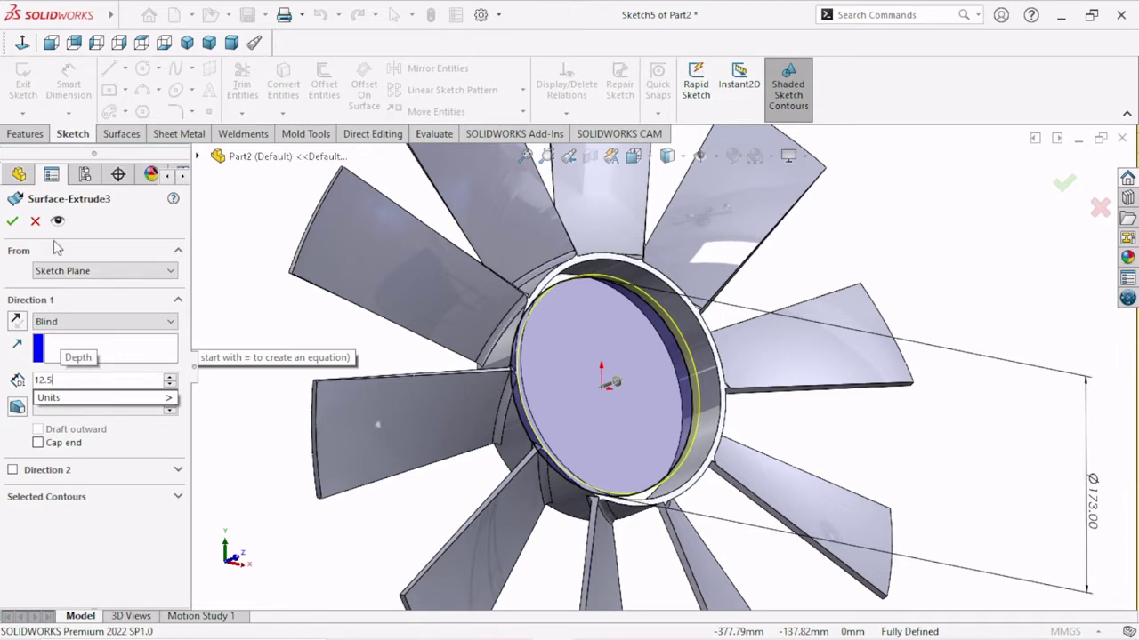
left_click(13, 224)
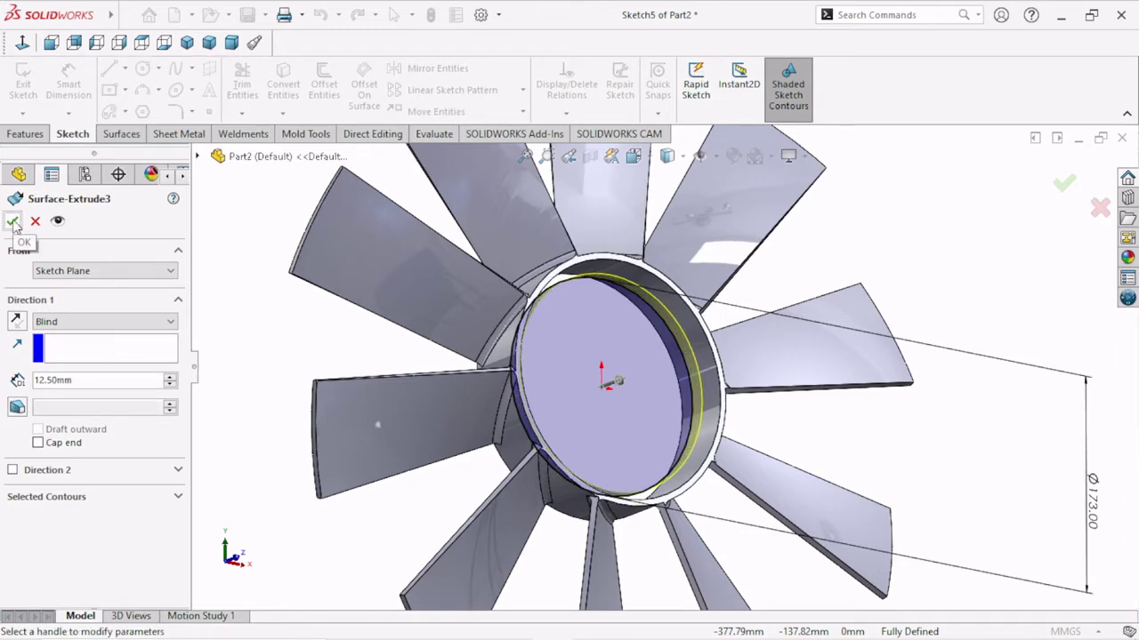
mouse_move(223, 325)
middle_mouse_down()
mouse_move(254, 451)
mouse_move(579, 326)
mouse_move(605, 341)
mouse_move(483, 325)
middle_mouse_up()
scroll(483, 325, "up", 5)
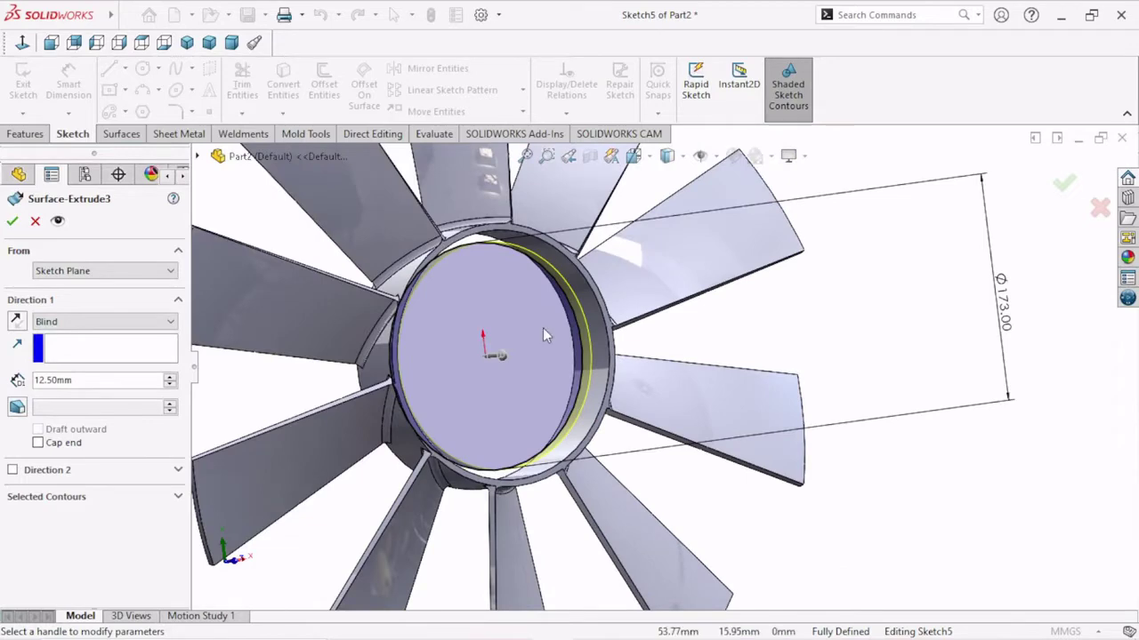
scroll(578, 338, "down", 2)
mouse_move(813, 338)
middle_mouse_down()
mouse_move(686, 328)
mouse_move(735, 335)
mouse_move(694, 347)
middle_mouse_up()
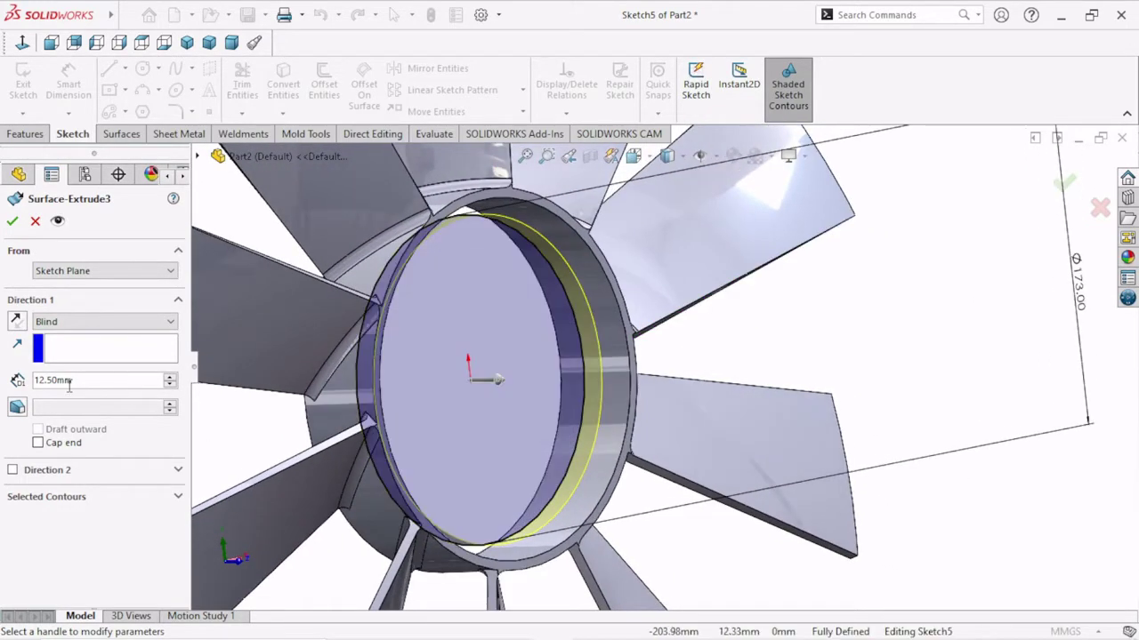
type("15")
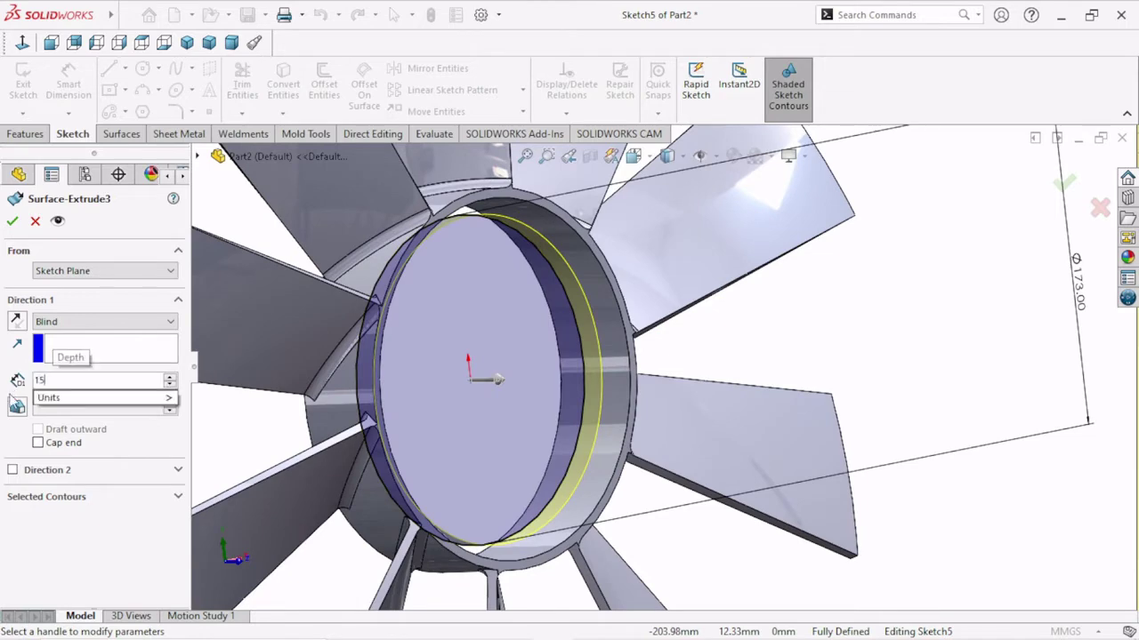
key("Return")
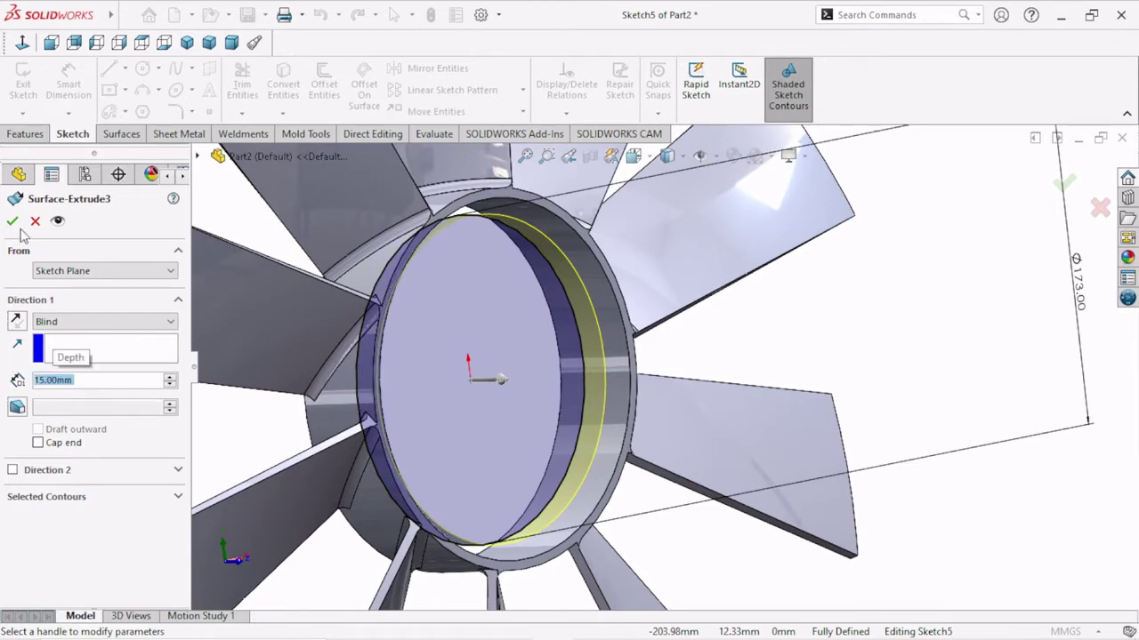
left_click(12, 222)
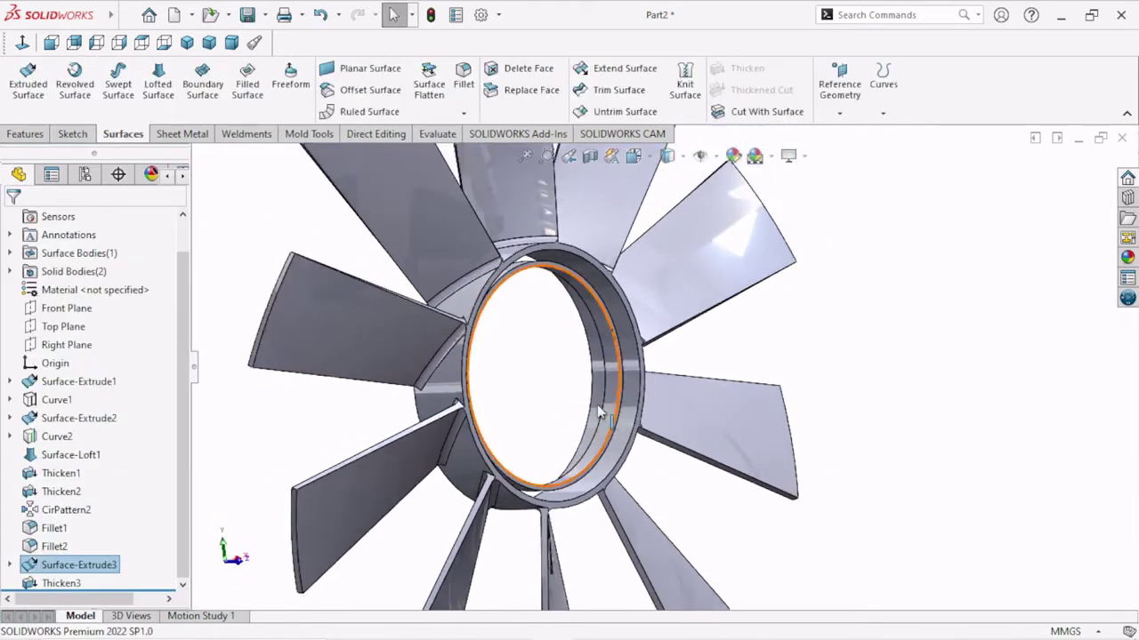
middle_click_drag(597, 405, 683, 390)
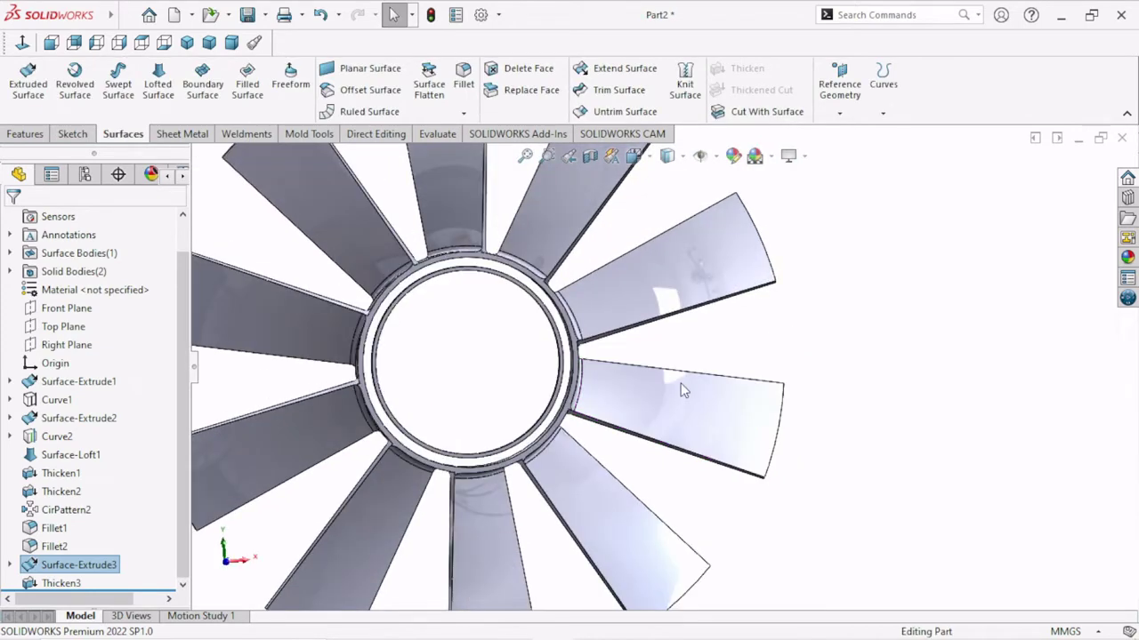
scroll(623, 374, "down", 1)
scroll(564, 373, "down", 1)
scroll(623, 338, "down", 1)
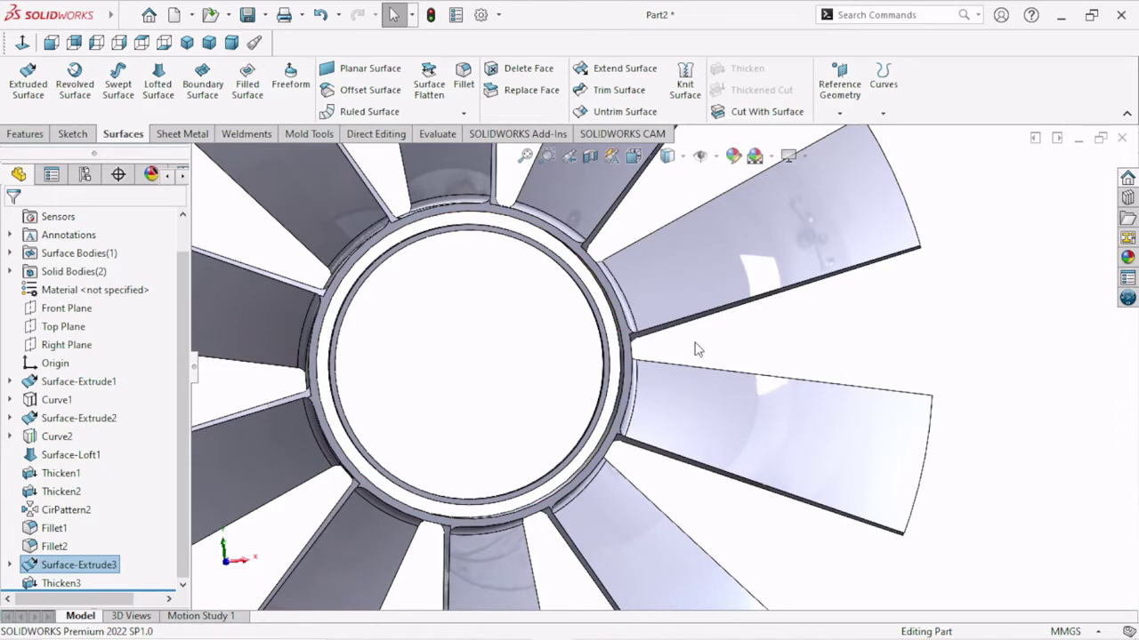
scroll(697, 350, "up", 3)
scroll(623, 392, "up", 1)
mouse_move(592, 409)
middle_mouse_down()
mouse_move(577, 417)
mouse_move(531, 353)
mouse_move(551, 338)
mouse_move(569, 380)
middle_mouse_up()
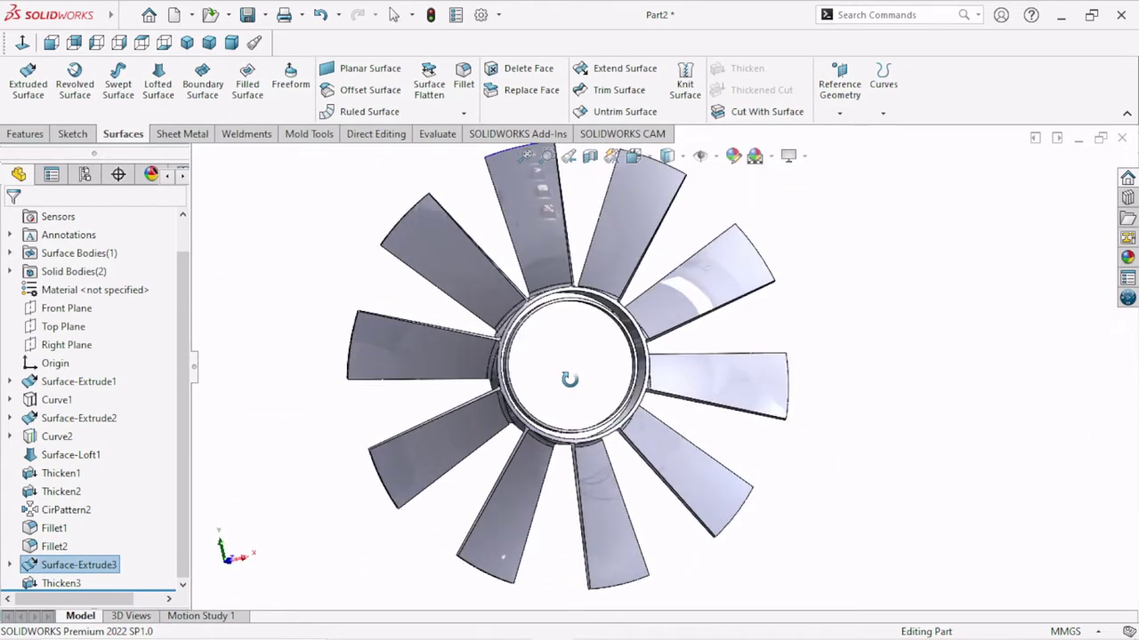
key("Escape")
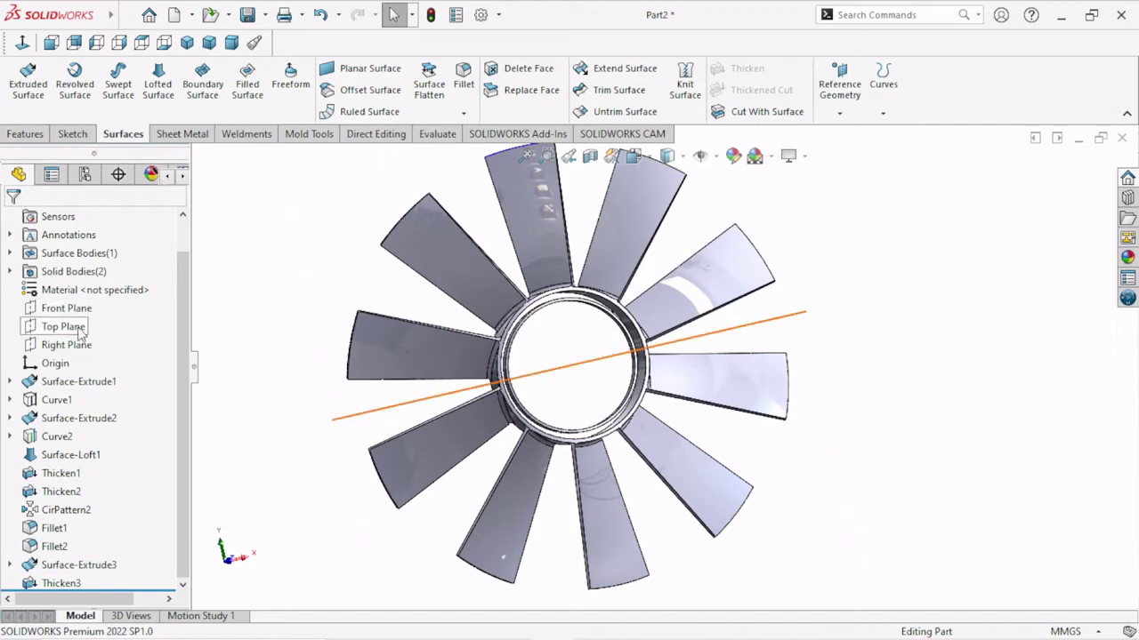
left_click(73, 307)
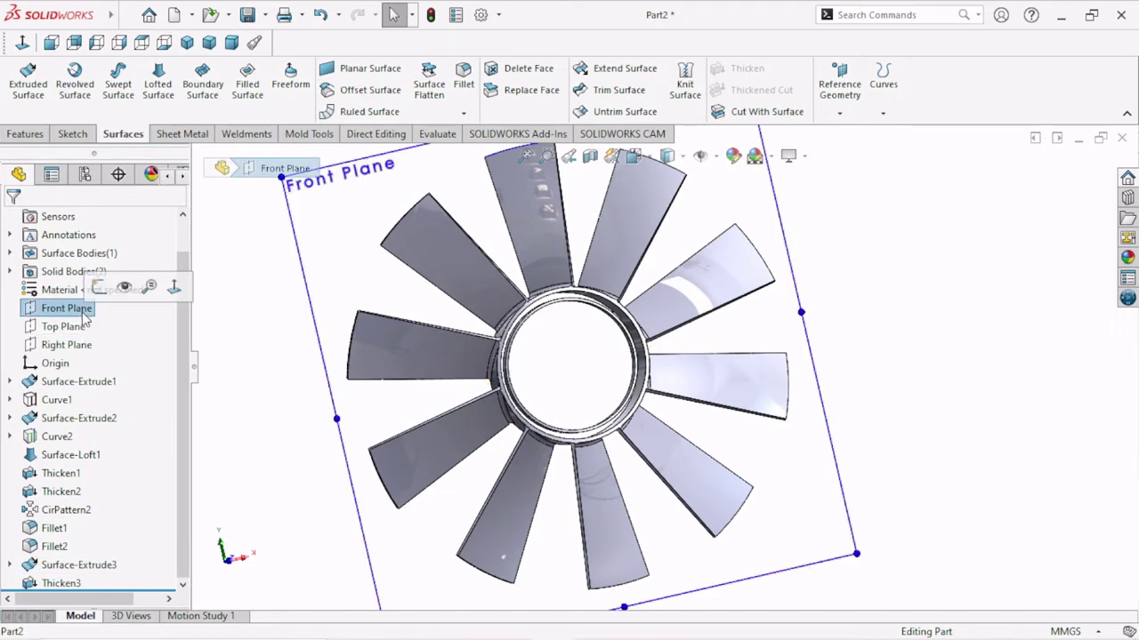
left_click(51, 42)
scroll(763, 455, "up", 1)
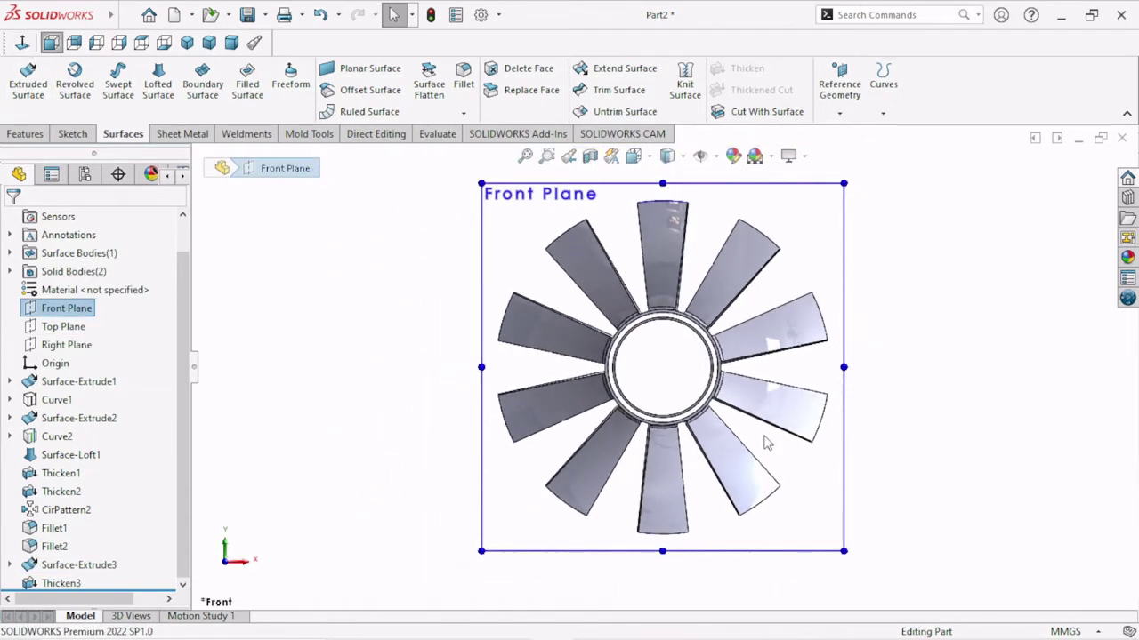
scroll(739, 414, "down", 1)
scroll(720, 382, "down", 1)
scroll(717, 377, "down", 2)
scroll(717, 377, "down", 2)
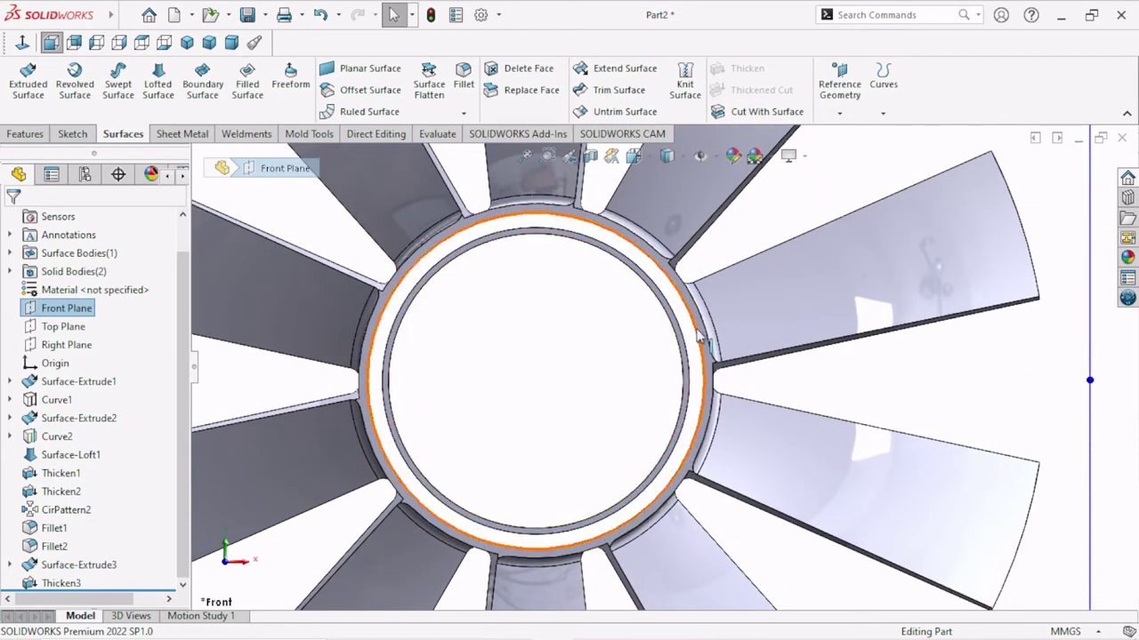
left_click(700, 339)
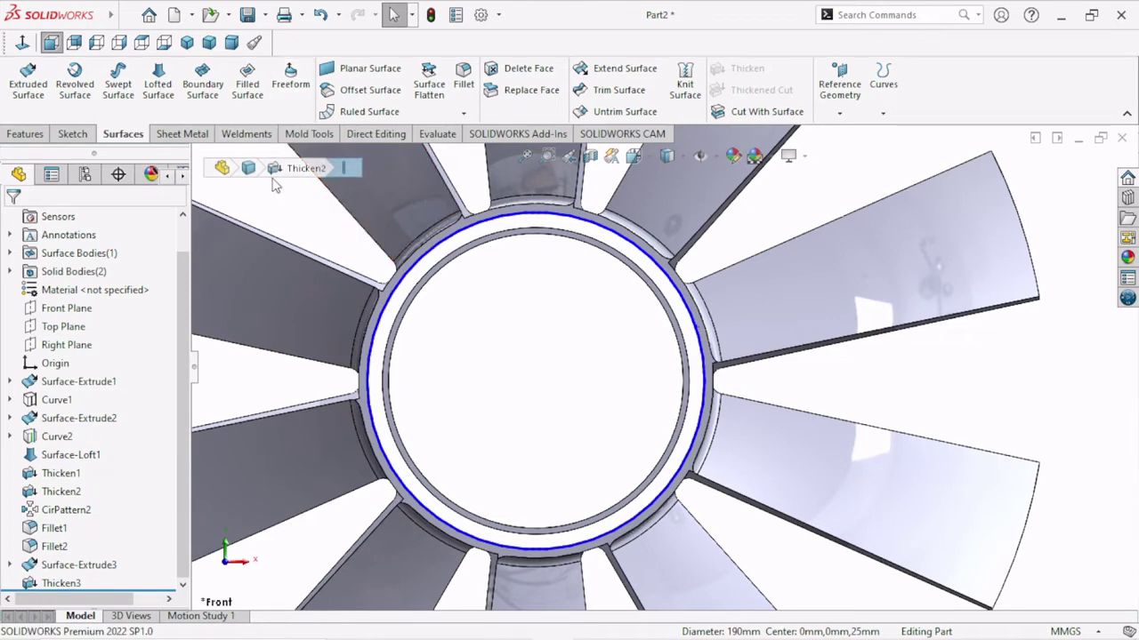
left_click(73, 133)
left_click(283, 89)
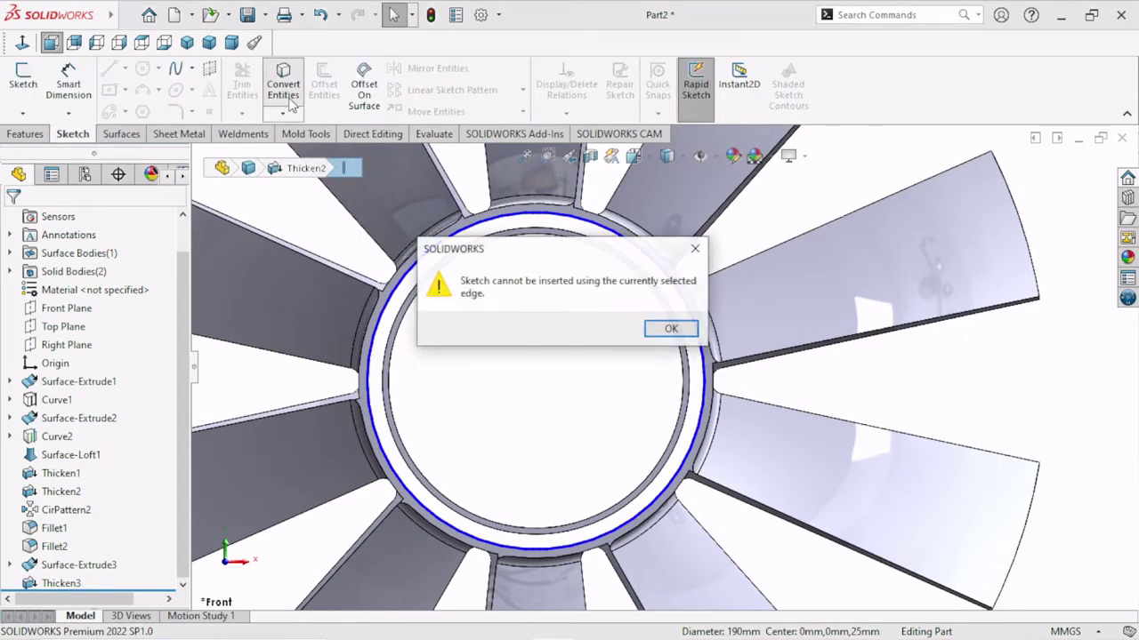
left_click(670, 331)
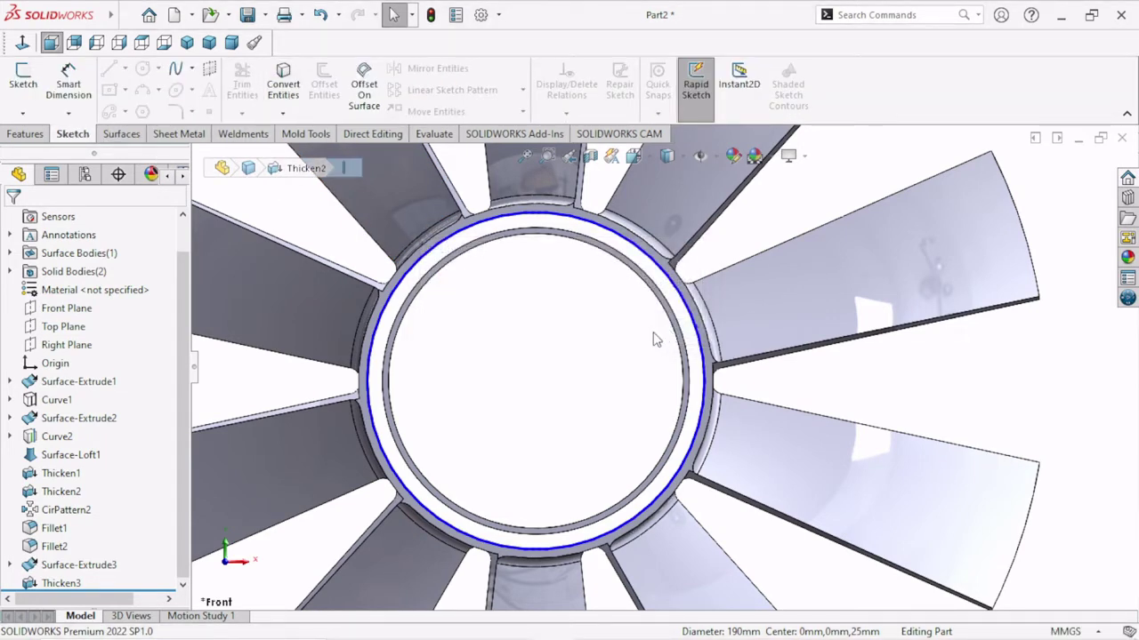
left_click(285, 86)
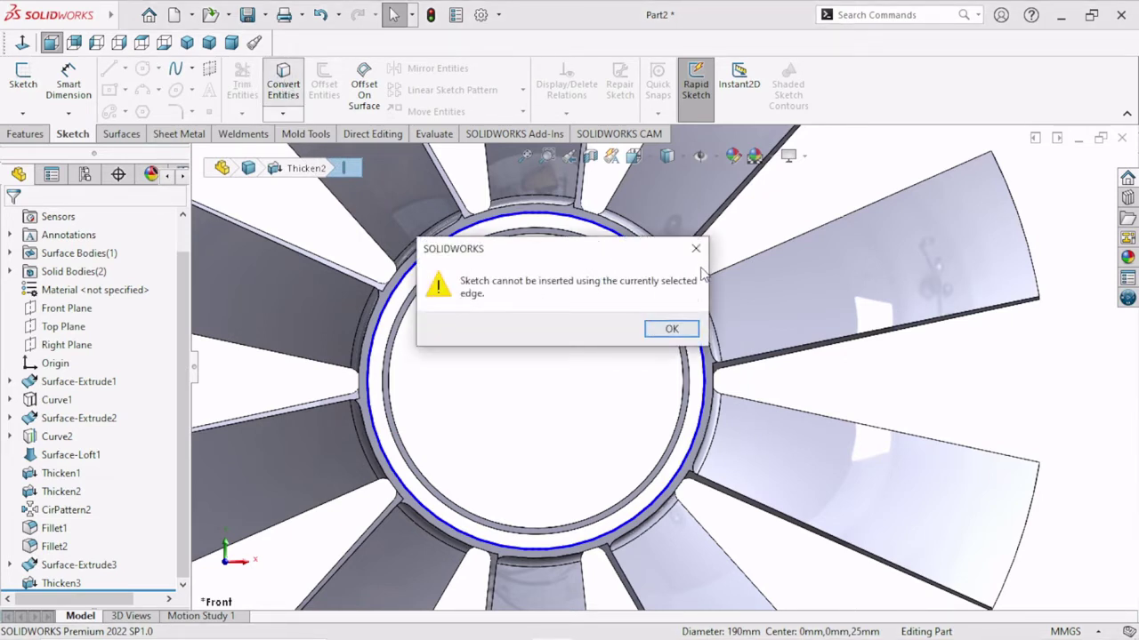
left_click(672, 329)
scroll(739, 391, "down", 2)
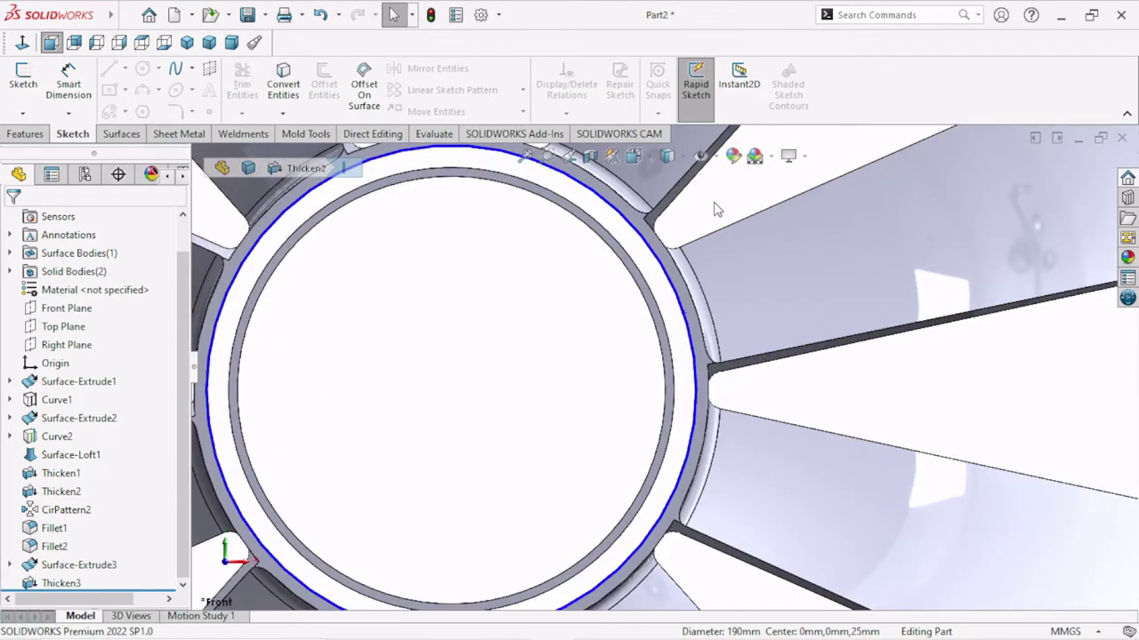
scroll(678, 336, "down", 1)
scroll(678, 341, "up", 3)
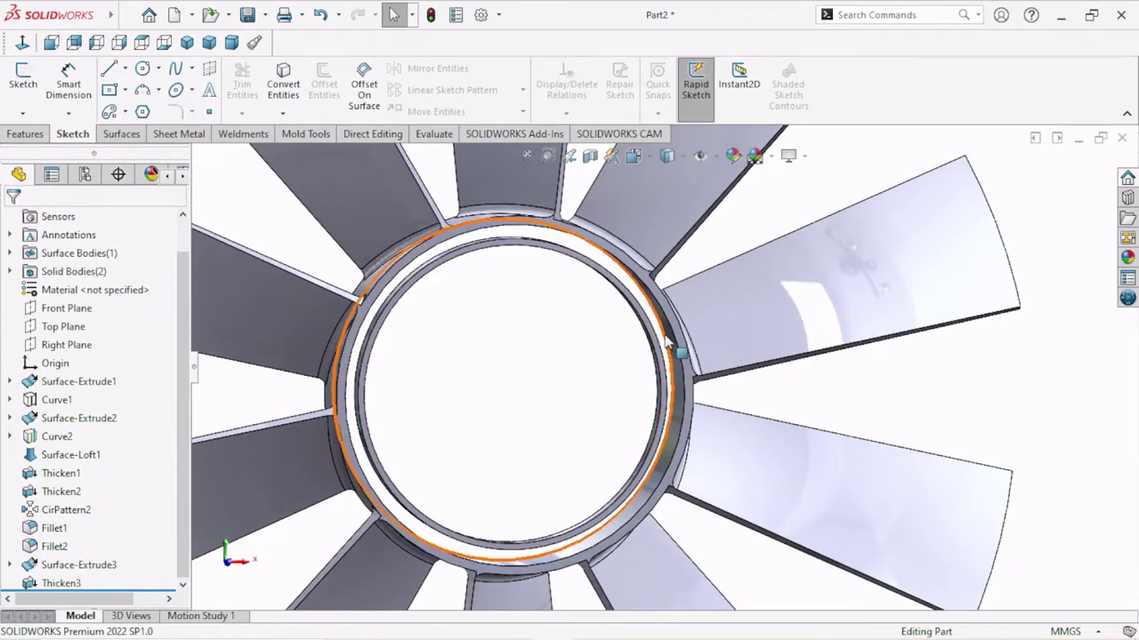
scroll(668, 341, "down", 3)
left_click(676, 338)
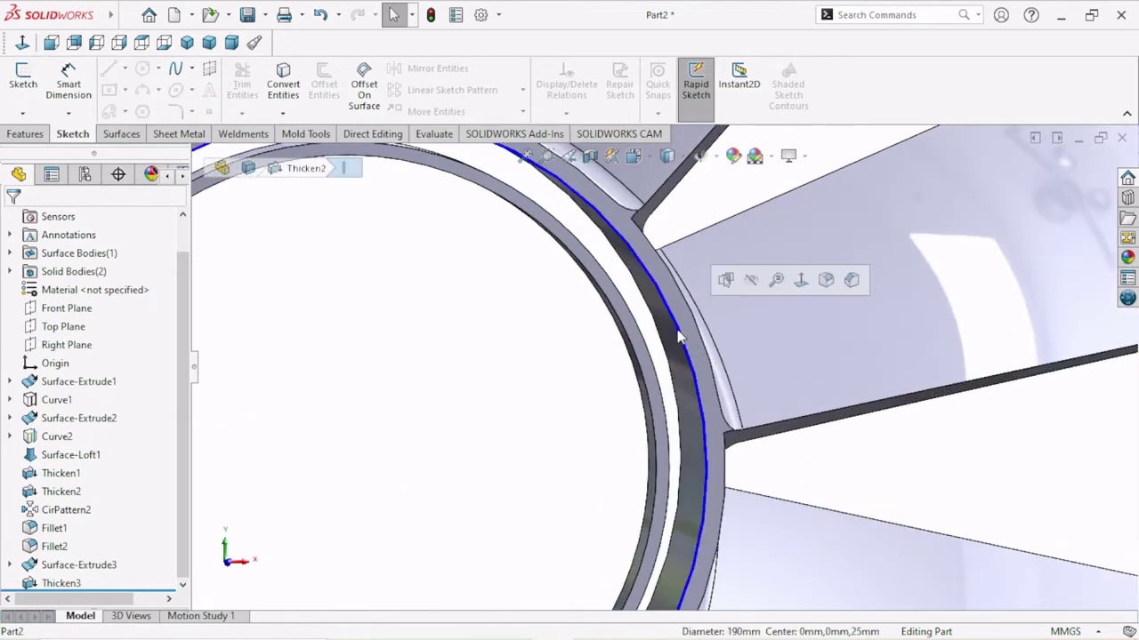
left_click(283, 86)
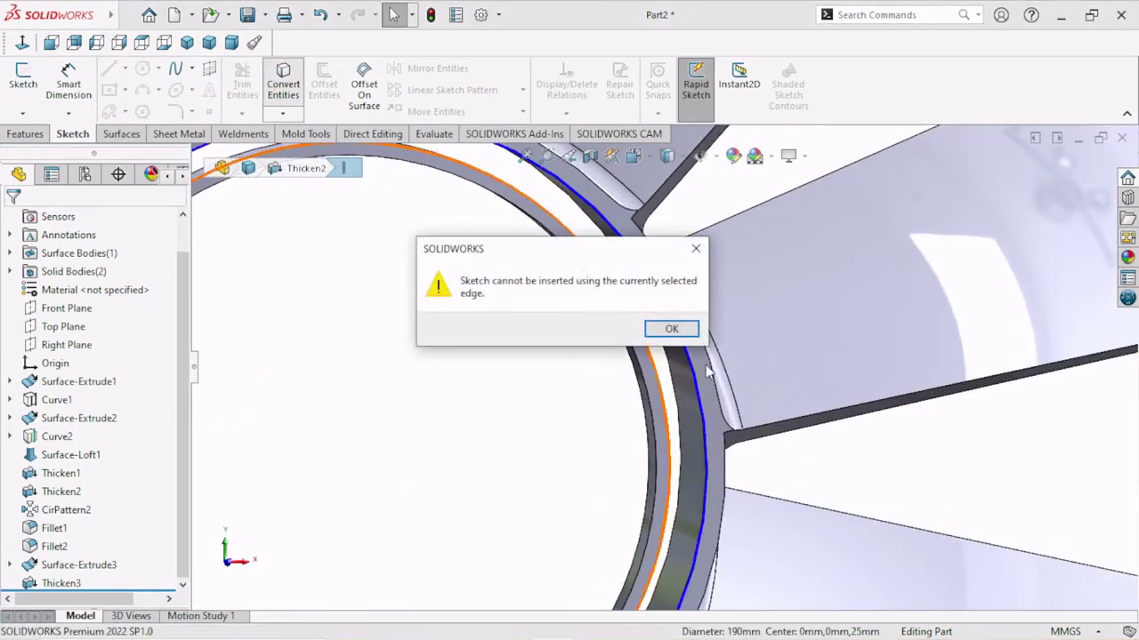
left_click(669, 330)
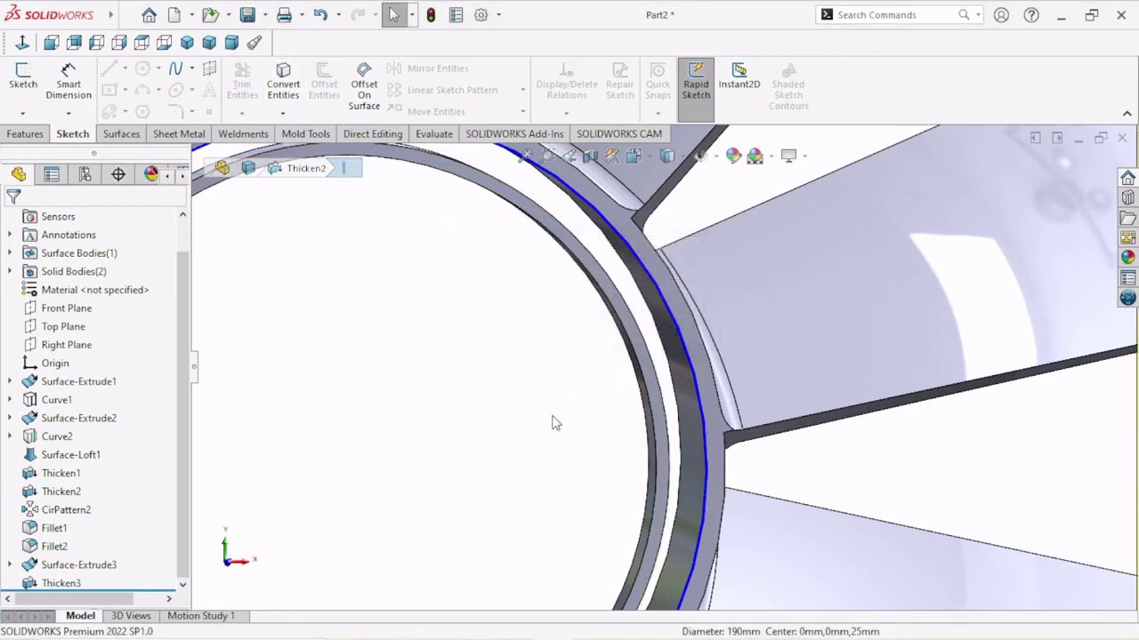
left_click(668, 354)
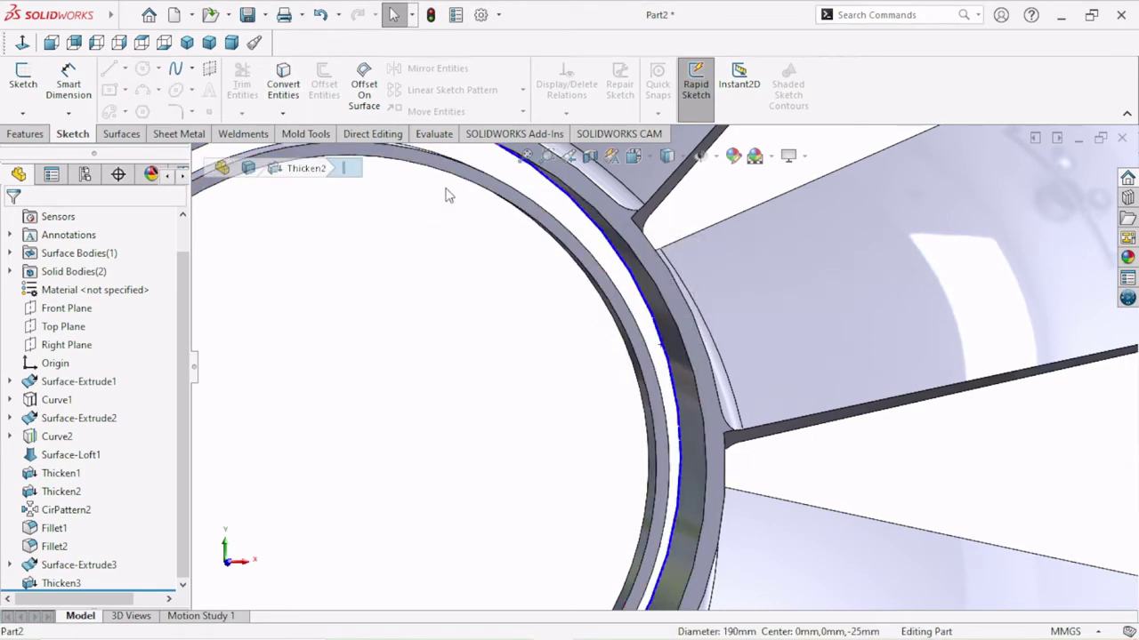
left_click(286, 89)
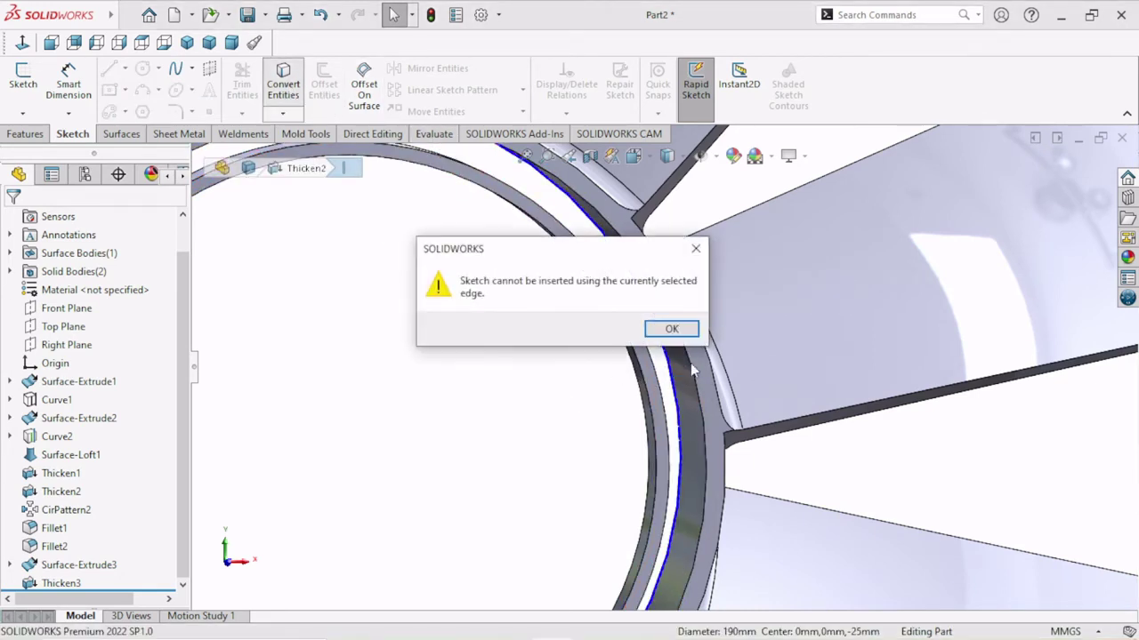
left_click(672, 329)
scroll(470, 432, "up", 2)
scroll(351, 414, "up", 3)
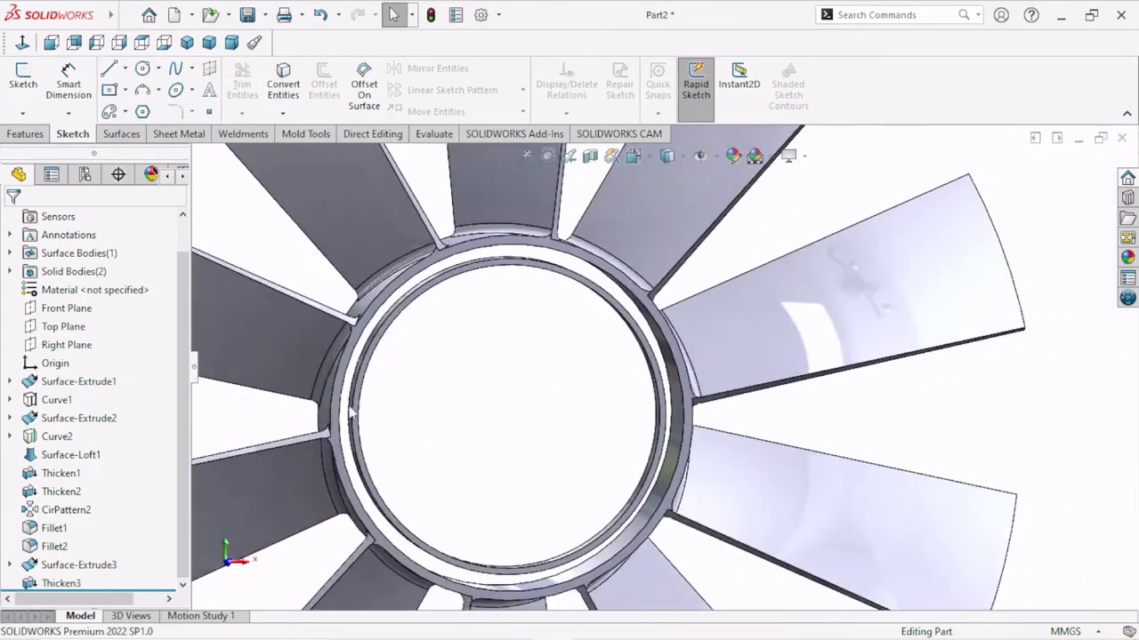
left_click(51, 42)
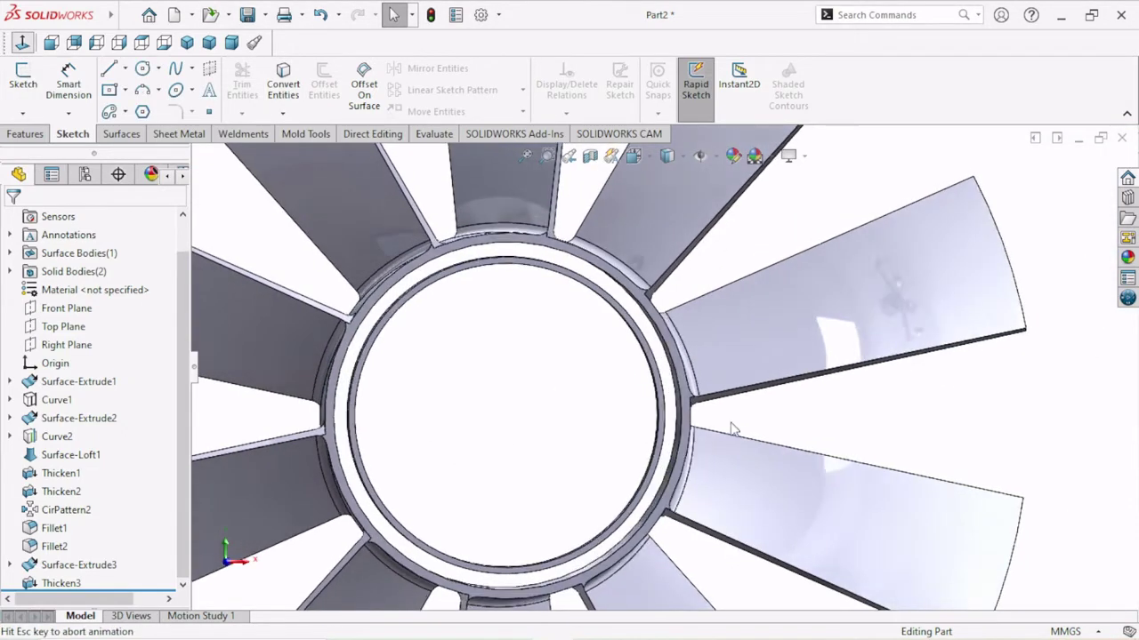
scroll(570, 437, "up", 3)
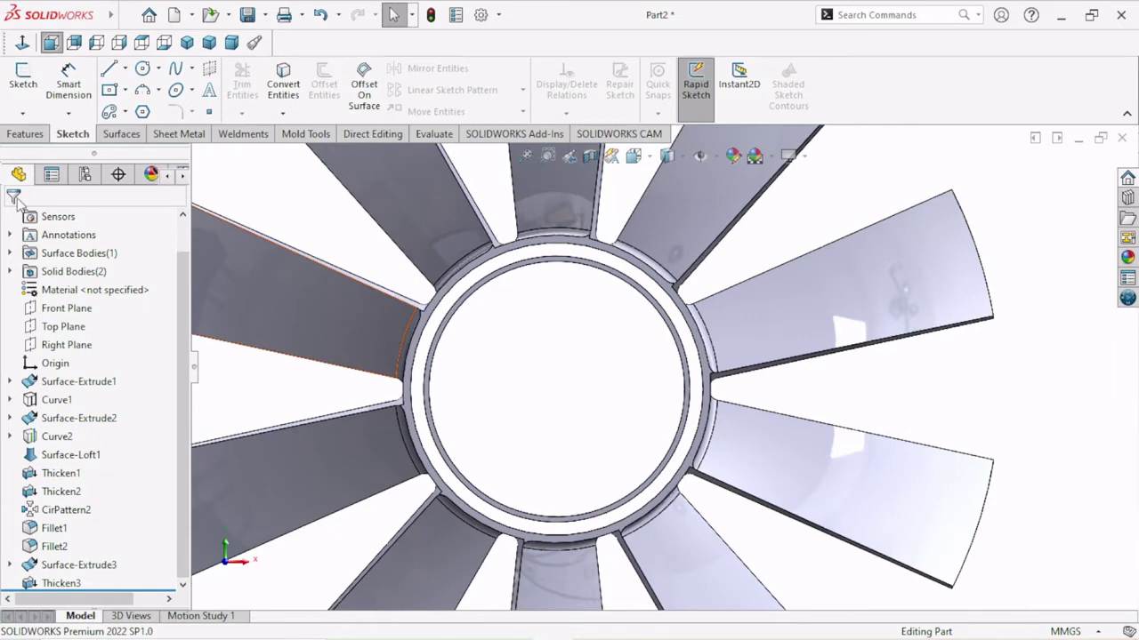
Step: Start a new sketch on the Front Plane
left_click(143, 68)
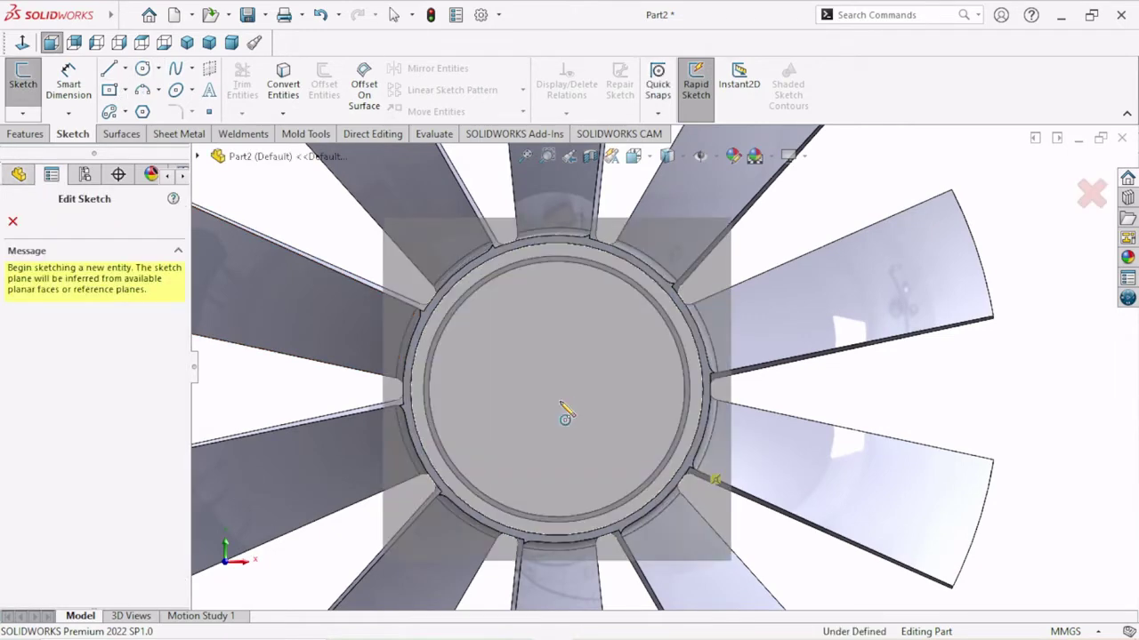
left_click(13, 221)
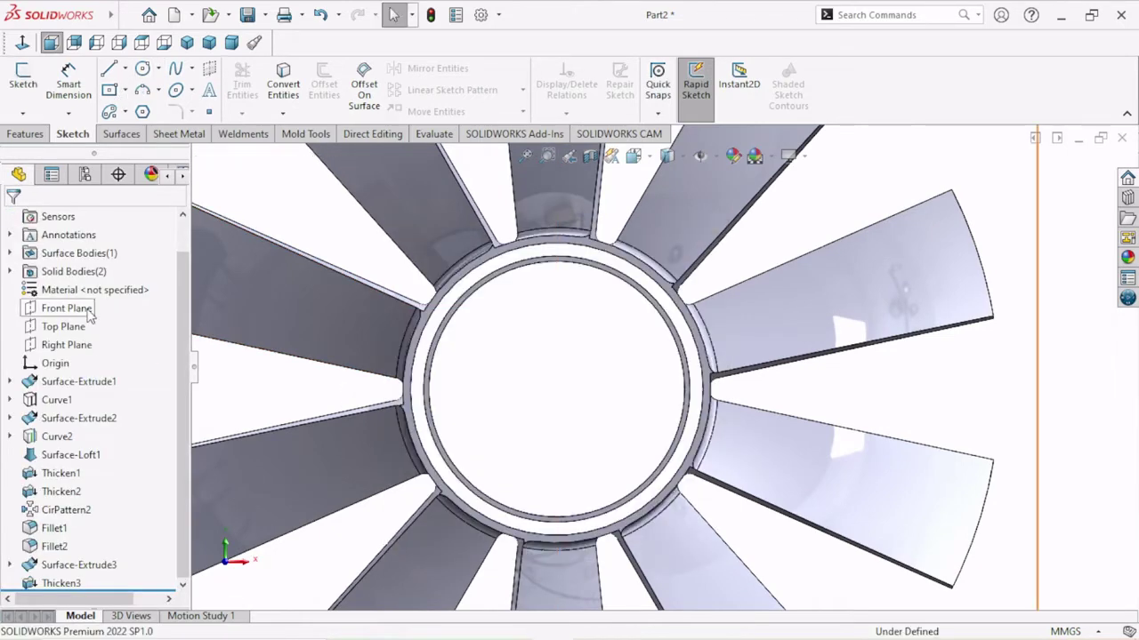
left_click(89, 309)
left_click(116, 283)
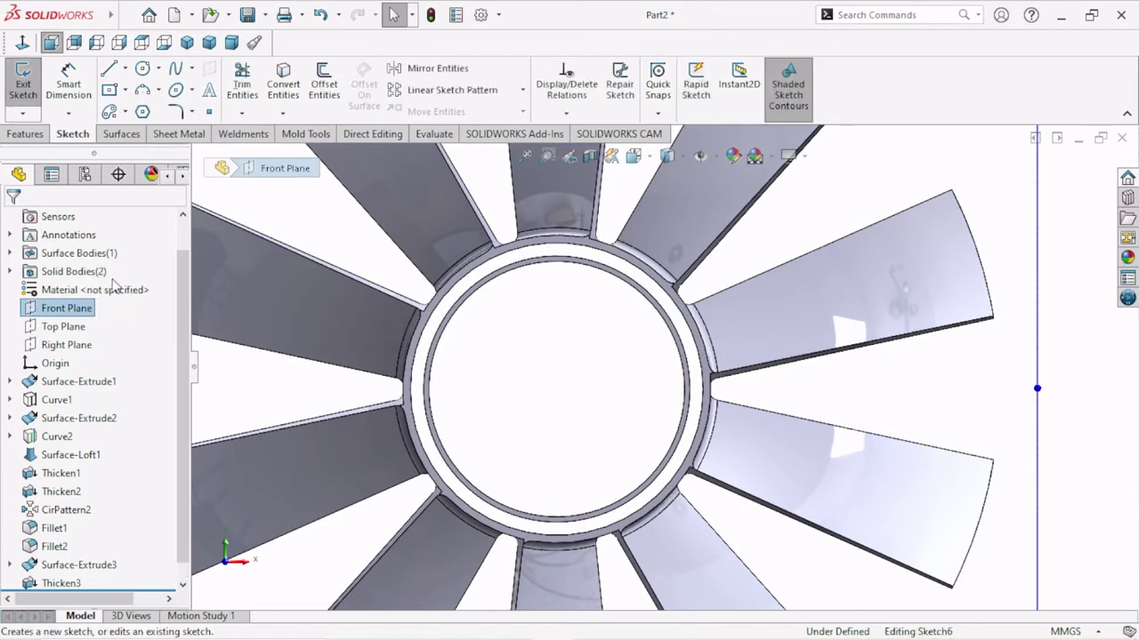
Step: Convert the hub's outer ring edge and the 173 mm circular edge into sketch circles
left_click(669, 303)
left_click(283, 85)
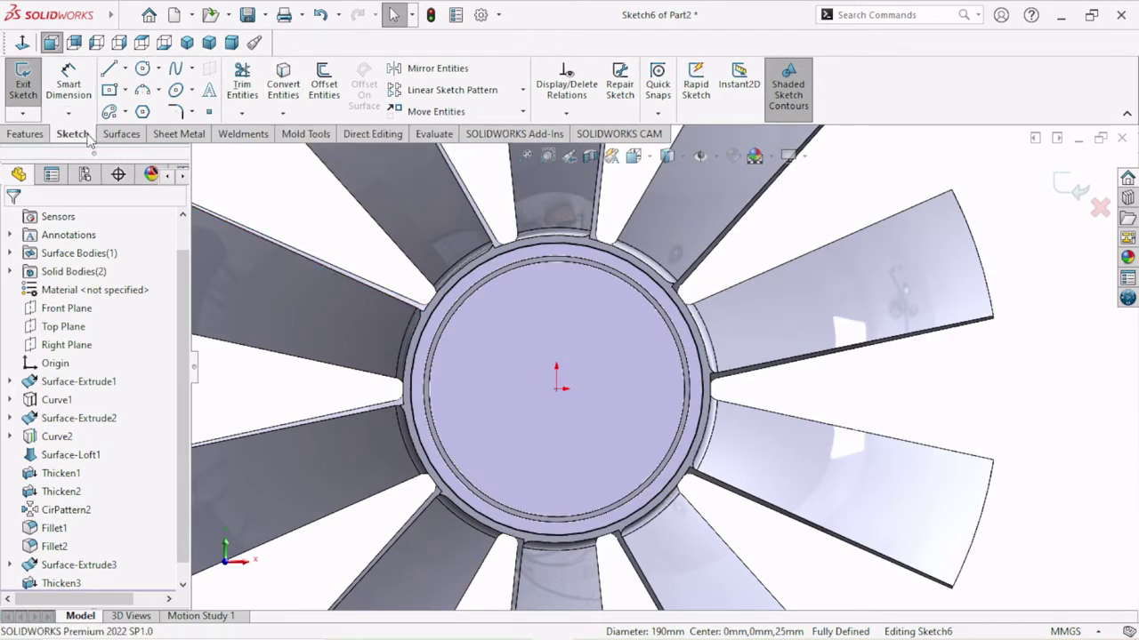
scroll(547, 342, "up", 2)
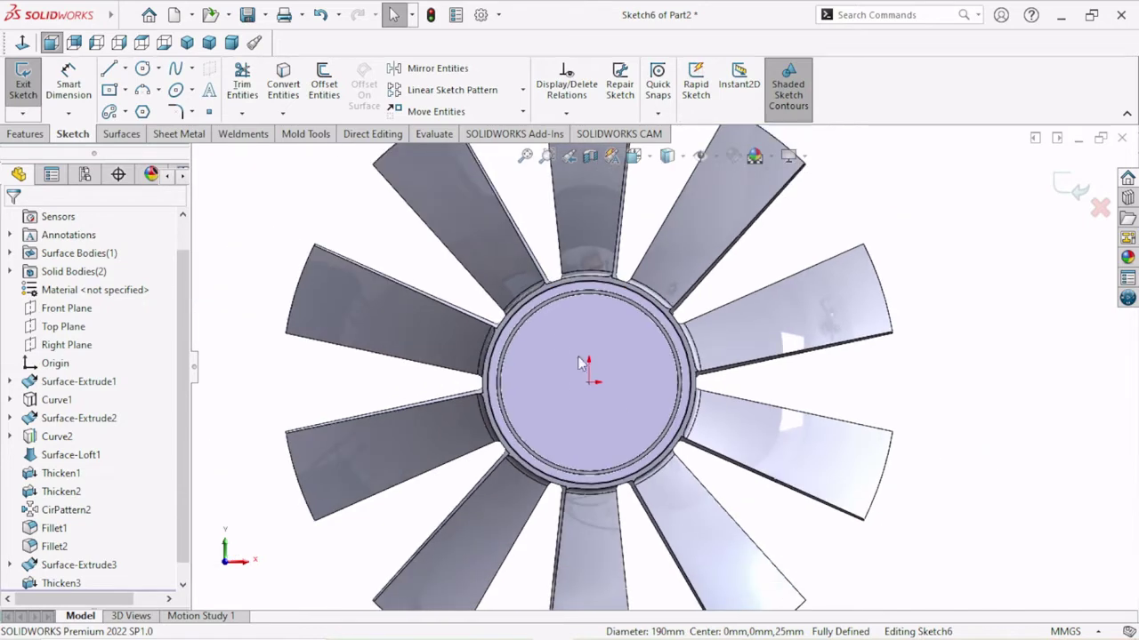
scroll(590, 309, "down", 3)
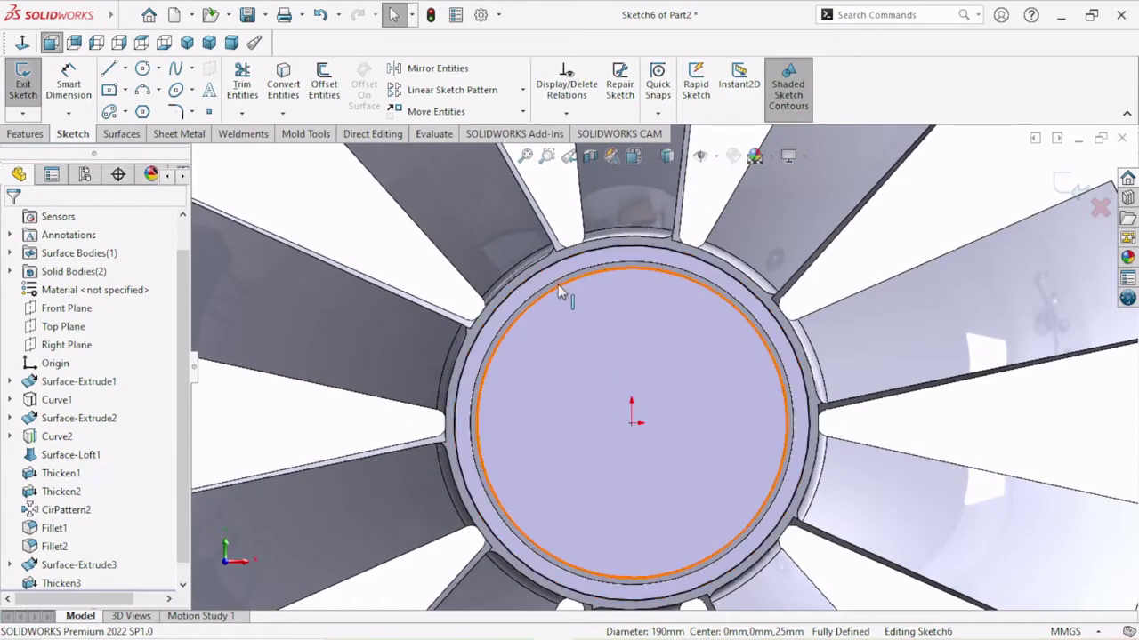
left_click(556, 285)
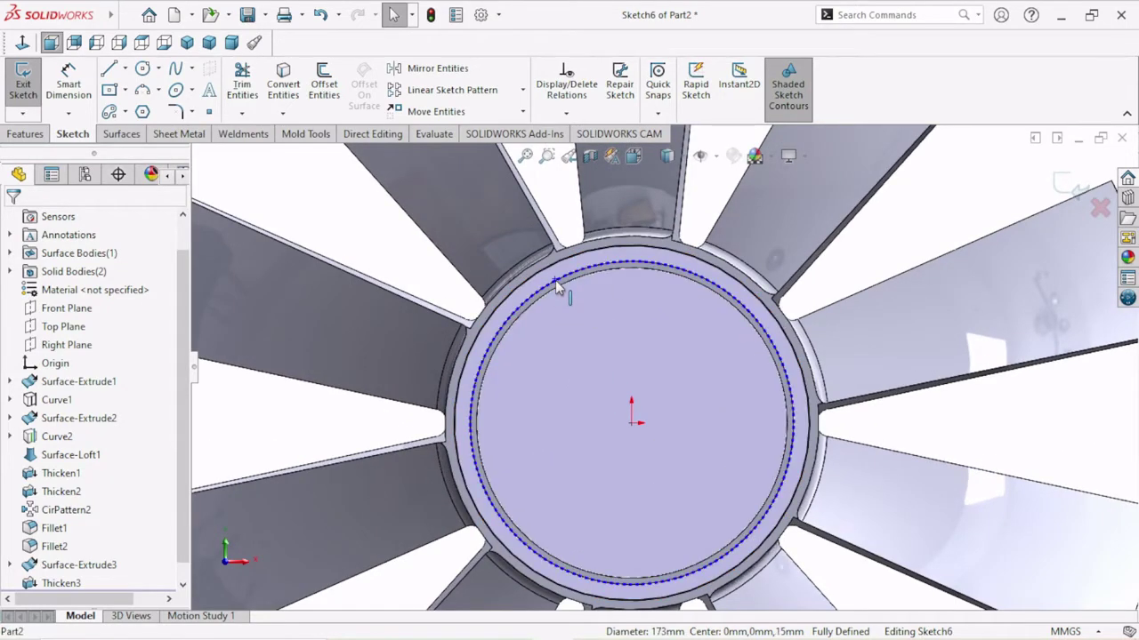
left_click(283, 82)
scroll(721, 418, "up", 1)
scroll(718, 411, "up", 1)
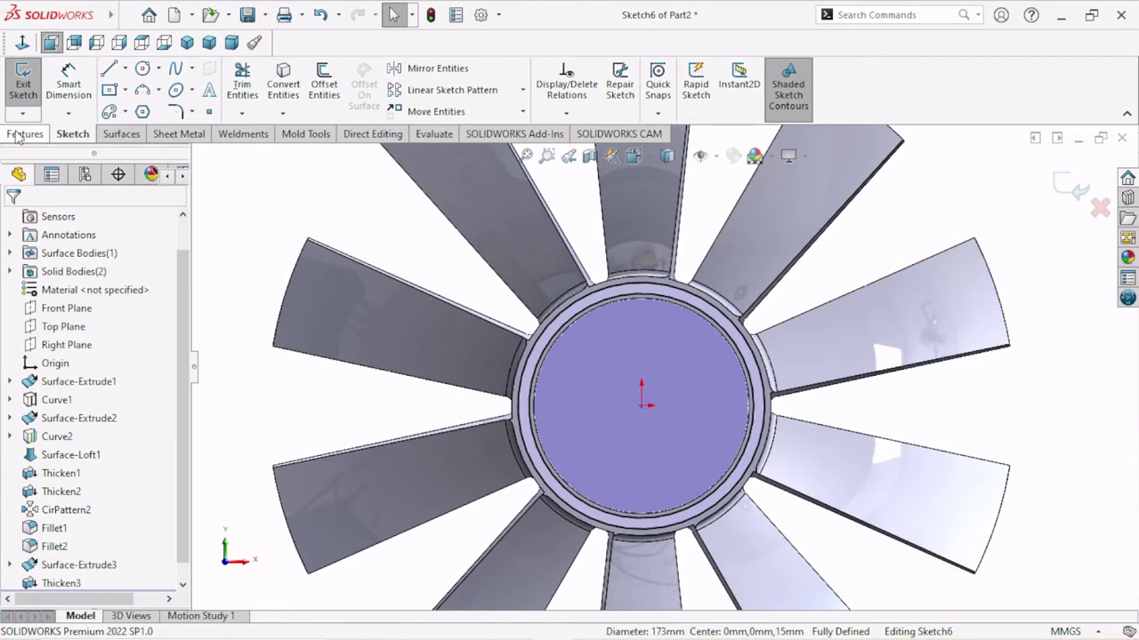
Step: Surface-extrude Sketch6 one way as Blind, 1.5 mm deep
left_click(124, 136)
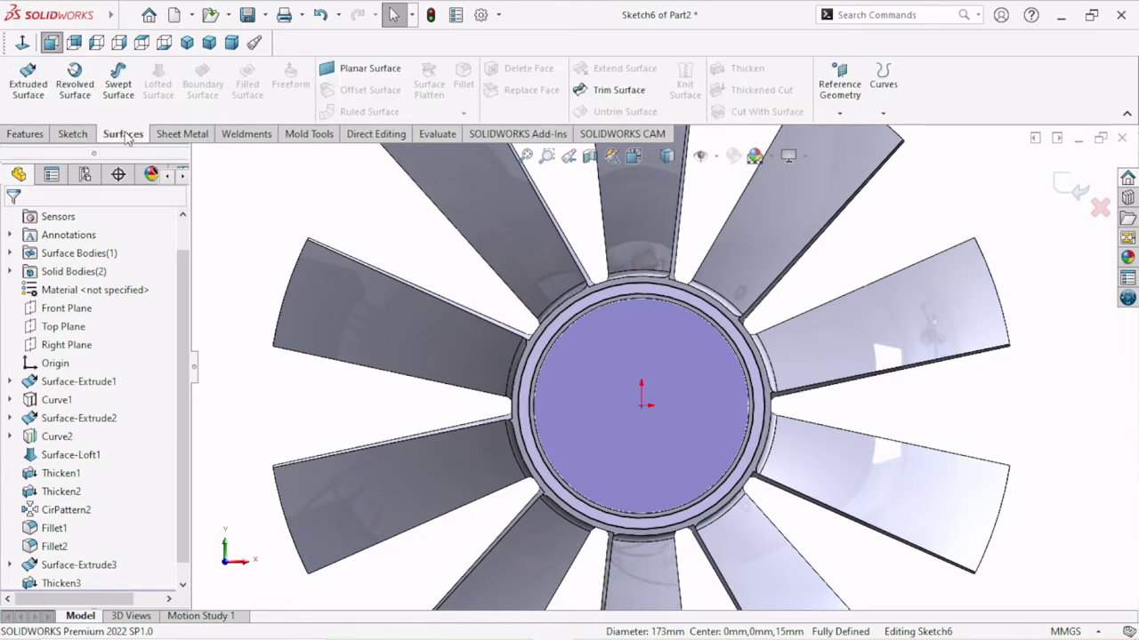
left_click(10, 91)
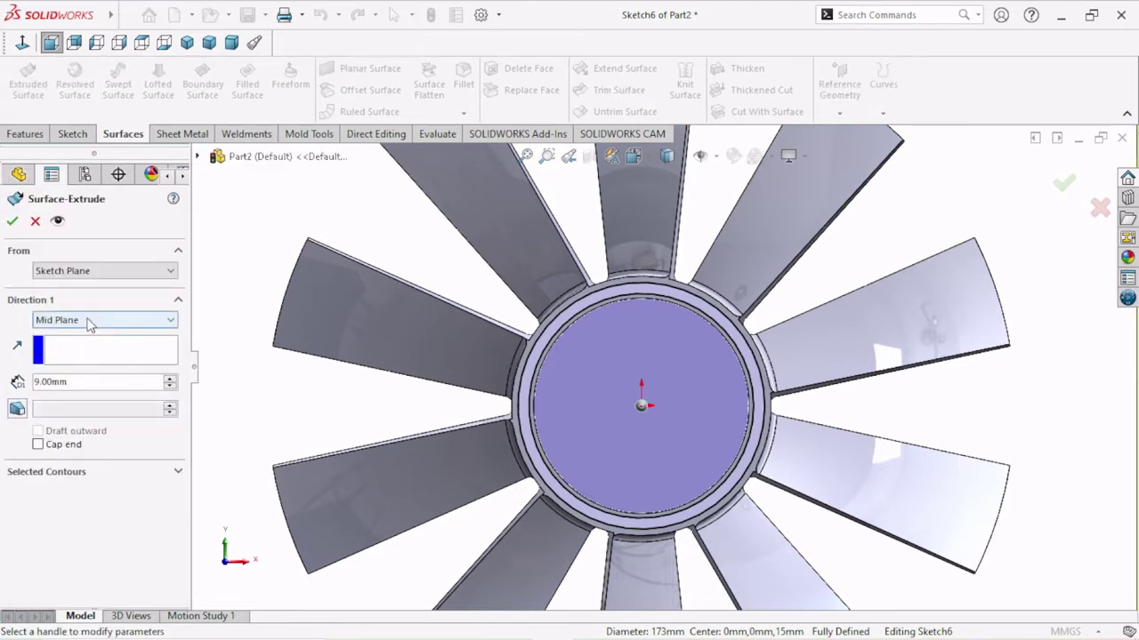
left_click(89, 324)
left_click(79, 337)
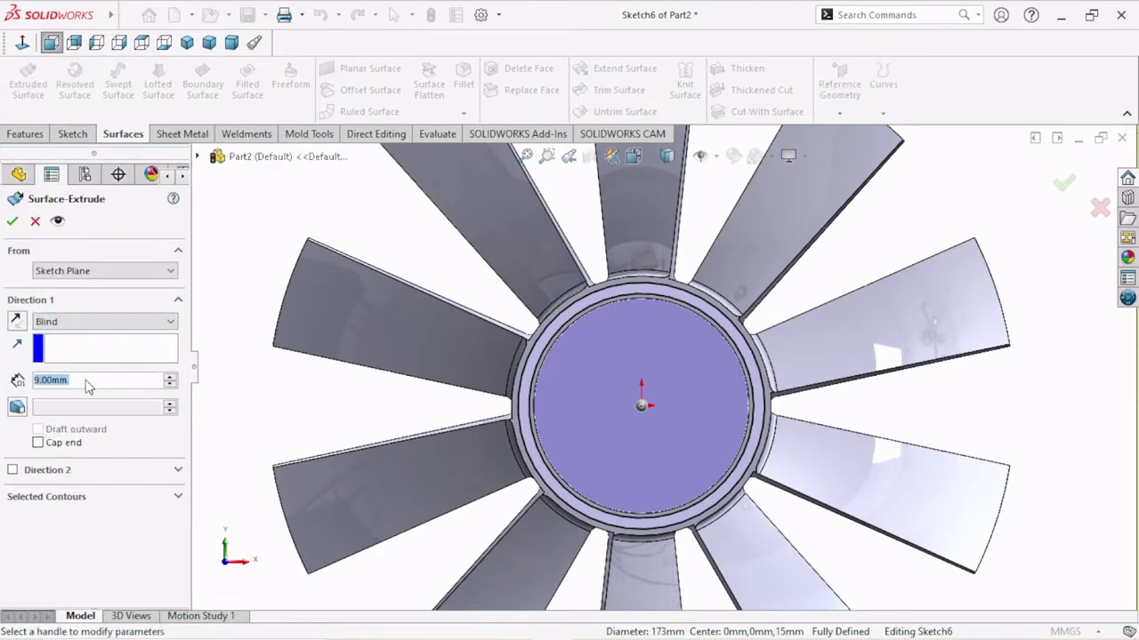
type("1")
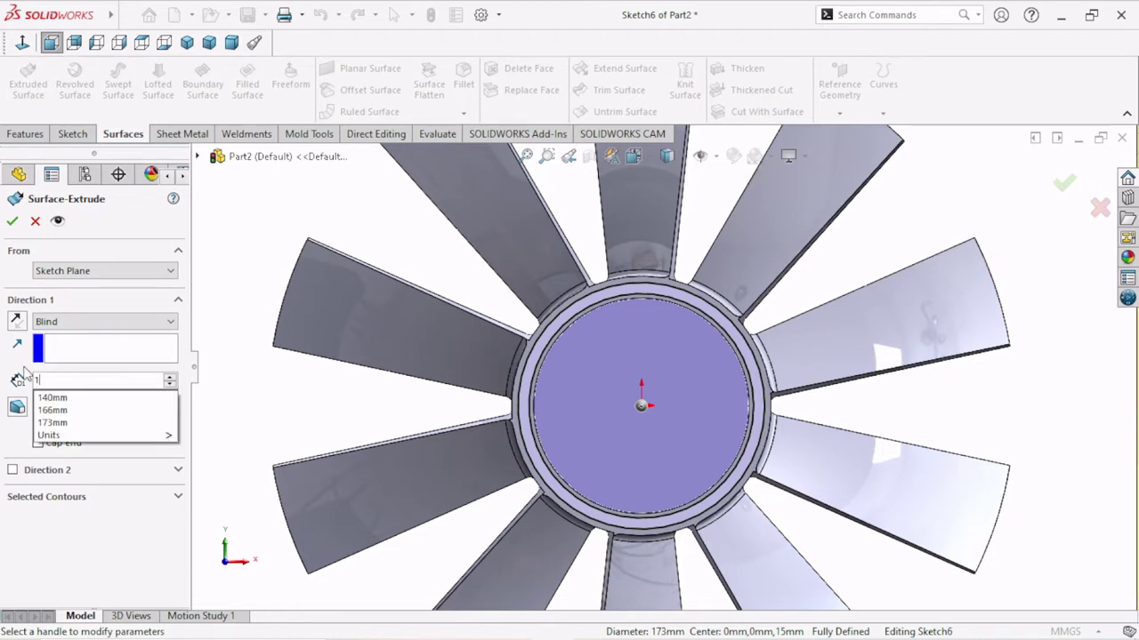
type(".5")
key("Return")
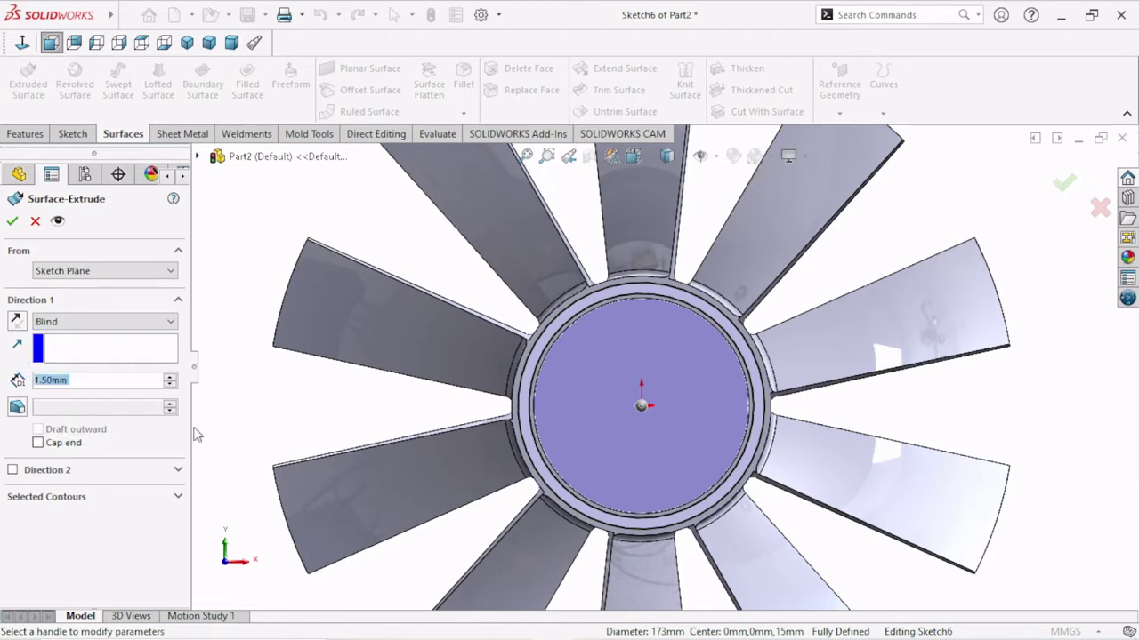
left_click(8, 220)
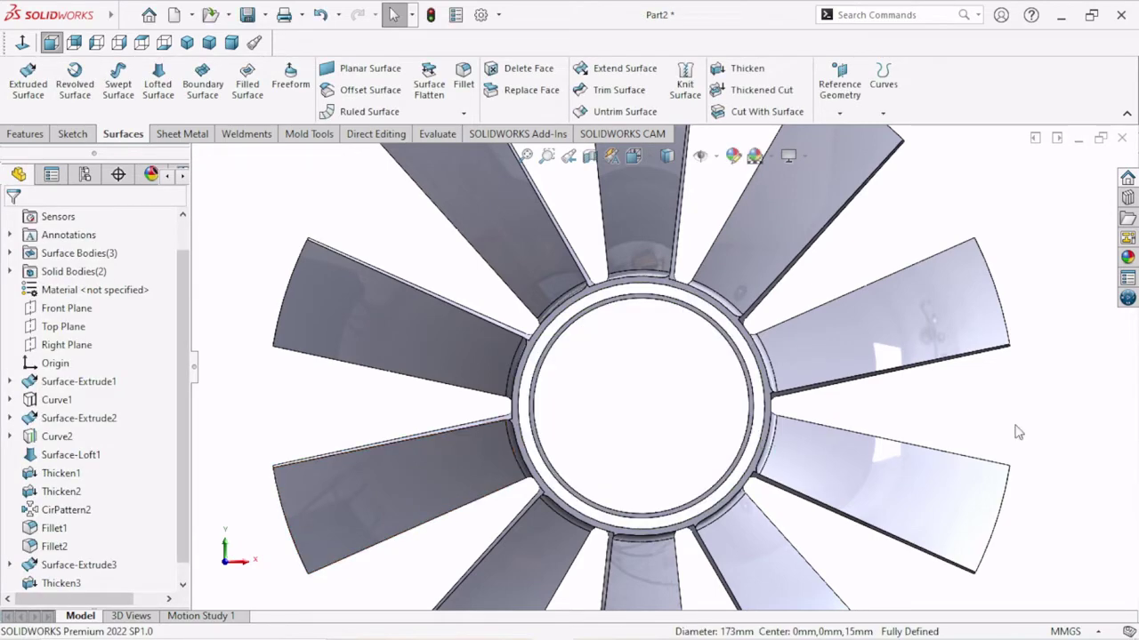
scroll(904, 439, "down", 2)
middle_click_drag(904, 439, 933, 445)
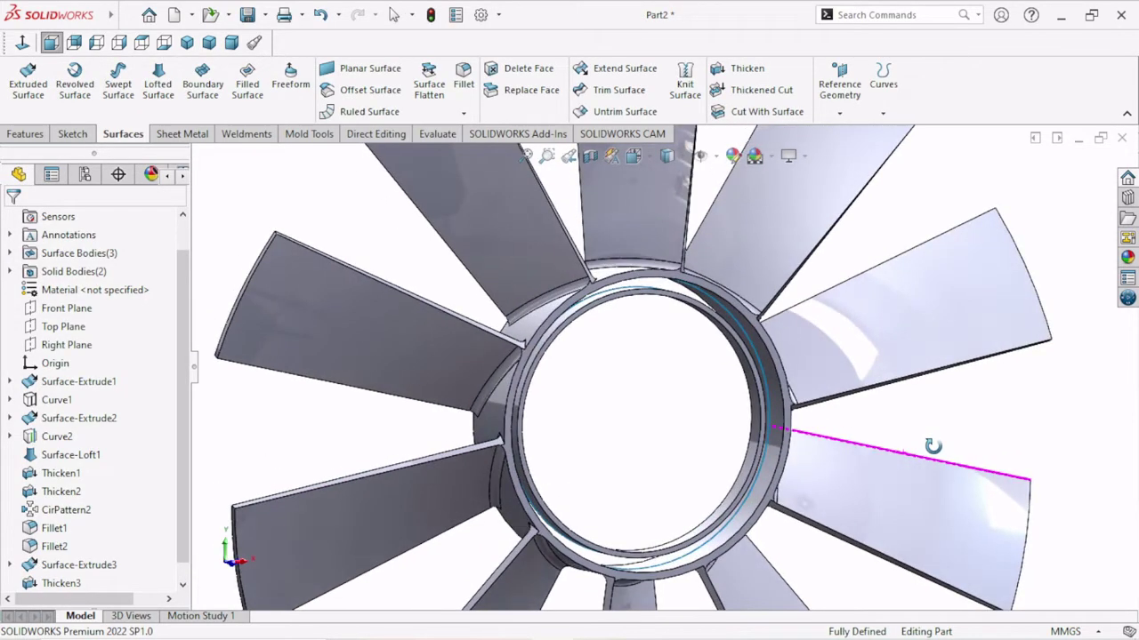
scroll(767, 400, "down", 3)
scroll(766, 400, "down", 2)
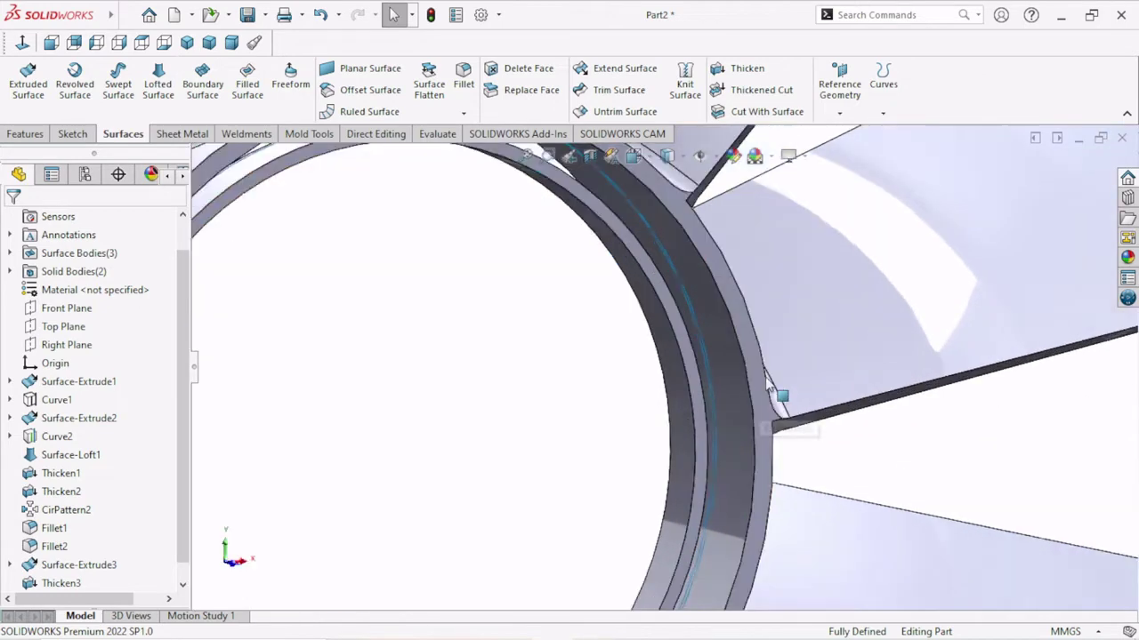
scroll(767, 400, "down", 2)
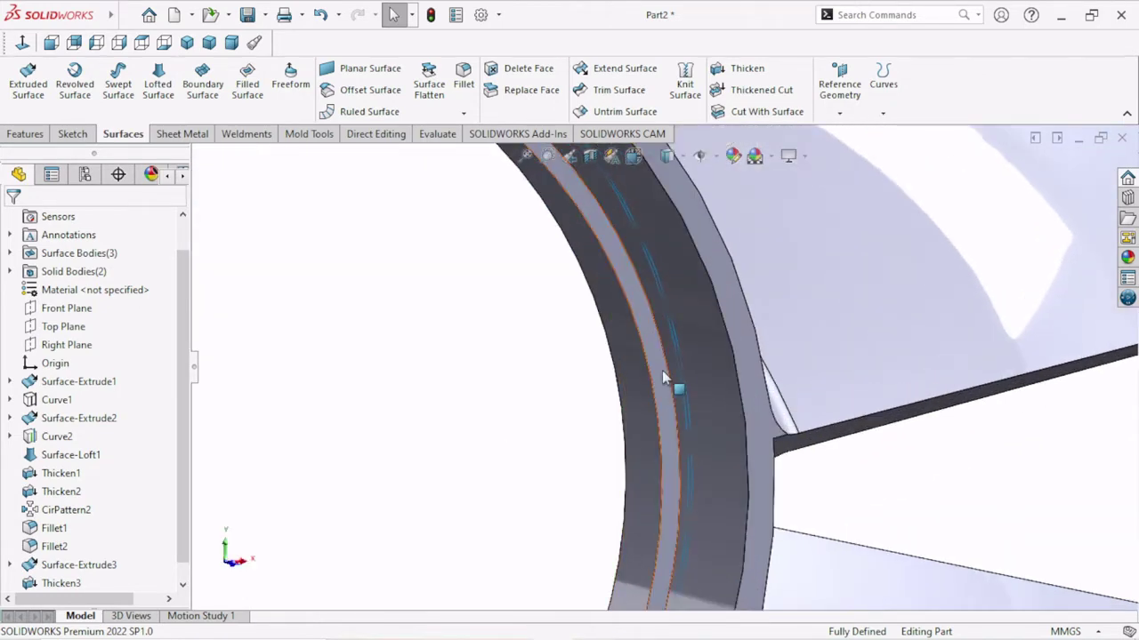
mouse_move(627, 399)
middle_mouse_down()
mouse_move(513, 399)
mouse_move(558, 408)
middle_mouse_up()
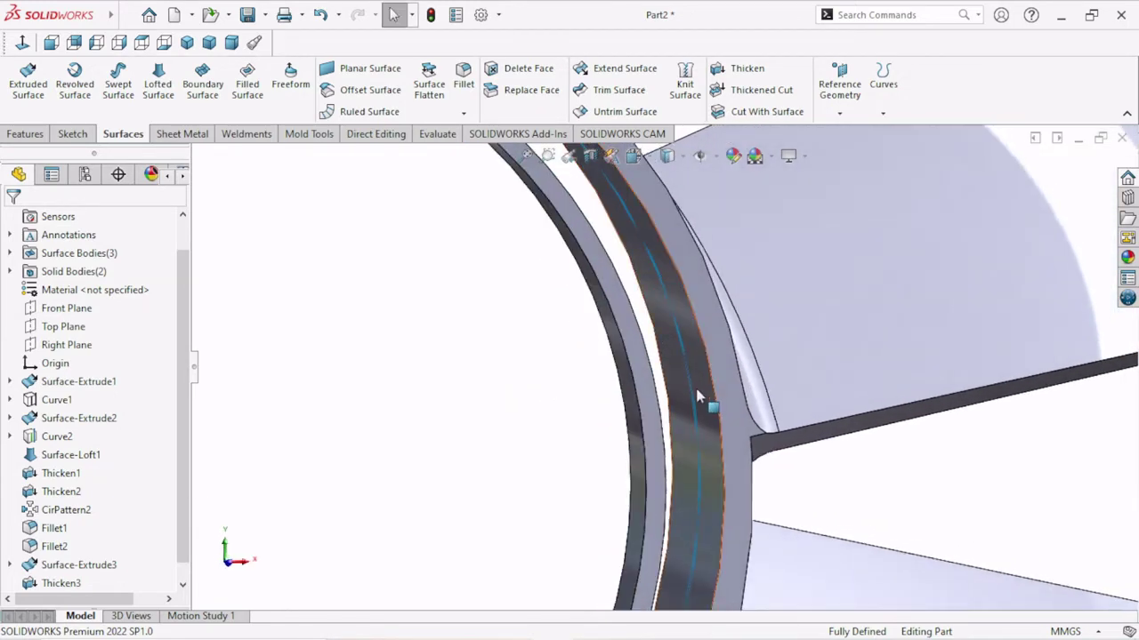
scroll(700, 394, "up", 3)
scroll(706, 407, "up", 3)
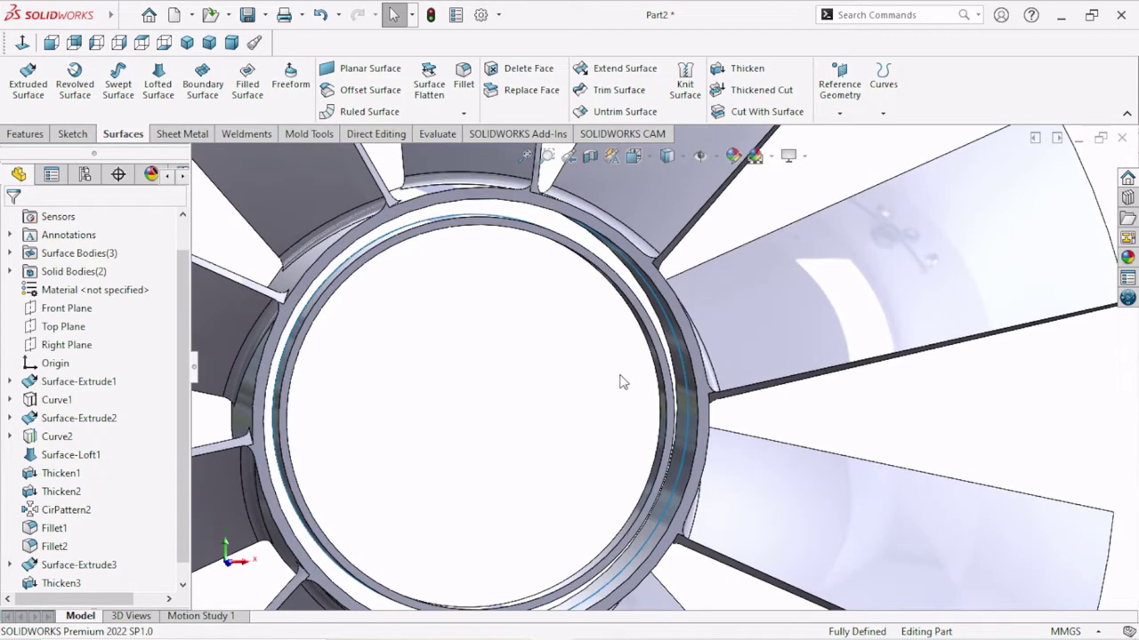
scroll(580, 386, "down", 2)
scroll(580, 386, "down", 2)
scroll(580, 386, "up", 2)
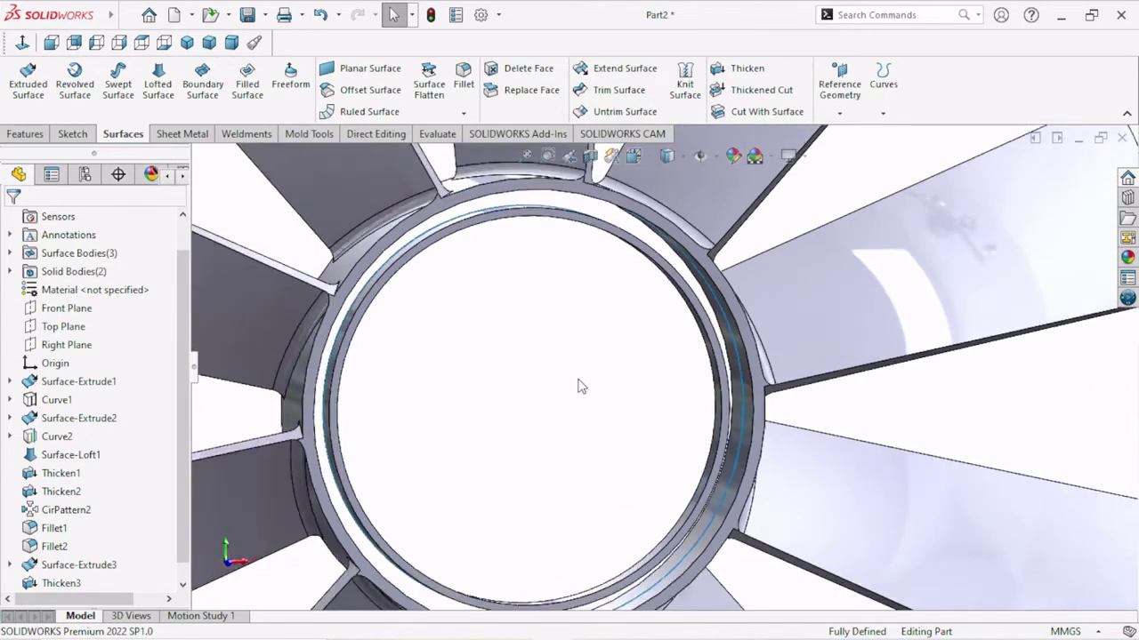
scroll(580, 386, "up", 2)
mouse_move(593, 412)
middle_mouse_down()
mouse_move(565, 364)
mouse_move(577, 358)
middle_mouse_up()
scroll(551, 367, "down", 3)
scroll(597, 305, "down", 2)
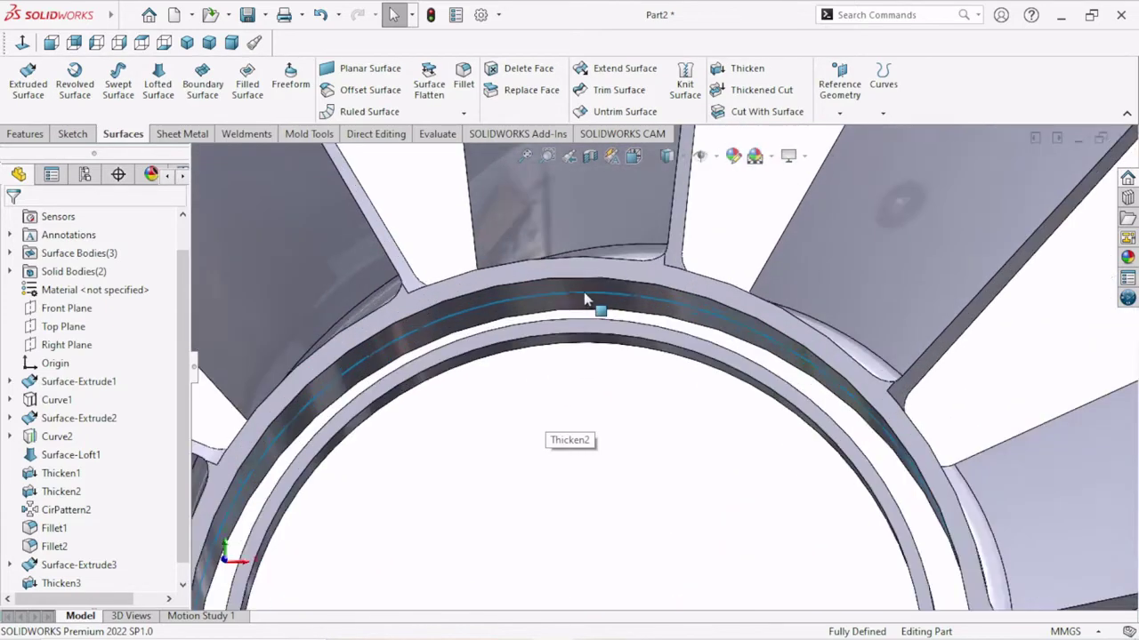
left_click(593, 303)
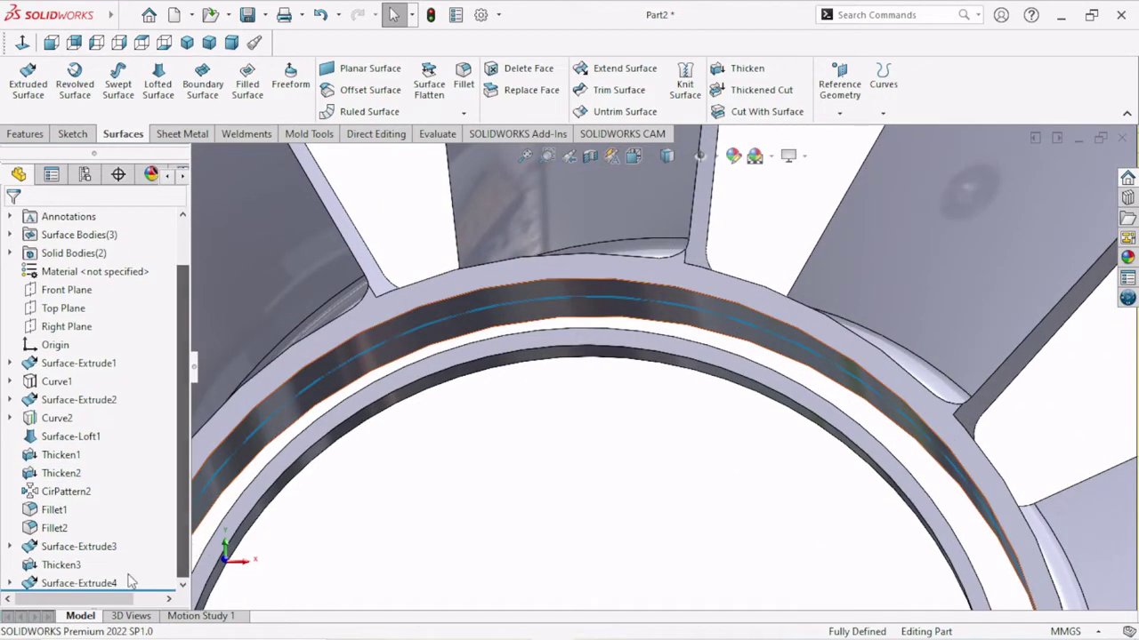
left_click(112, 584)
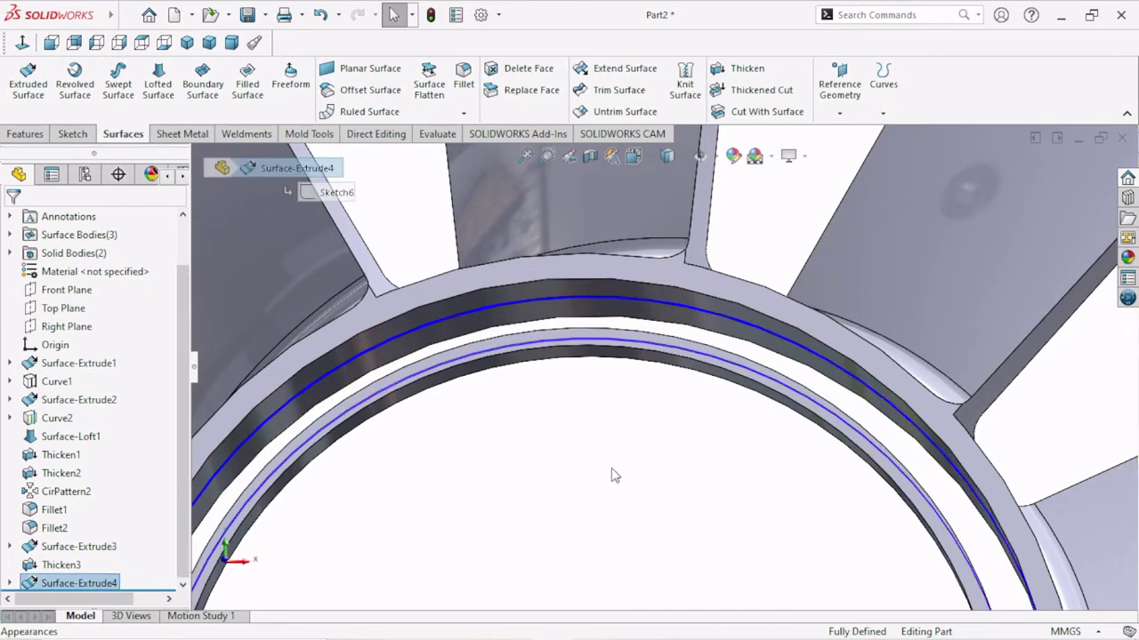
mouse_move(610, 474)
middle_mouse_down()
mouse_move(609, 515)
mouse_move(612, 487)
middle_mouse_up()
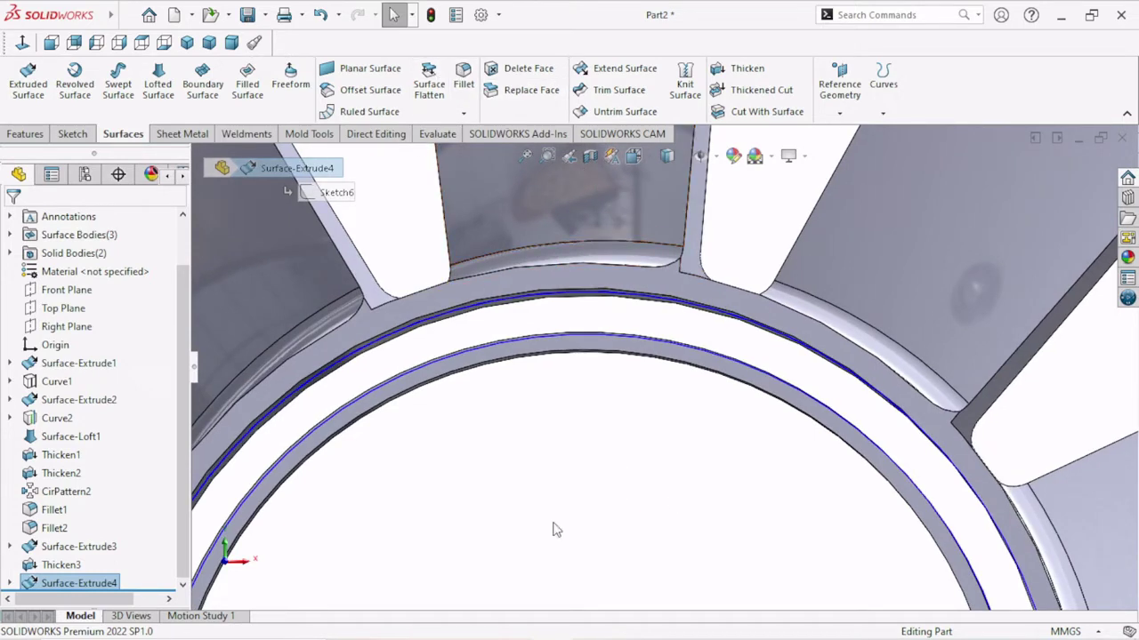
left_click(383, 71)
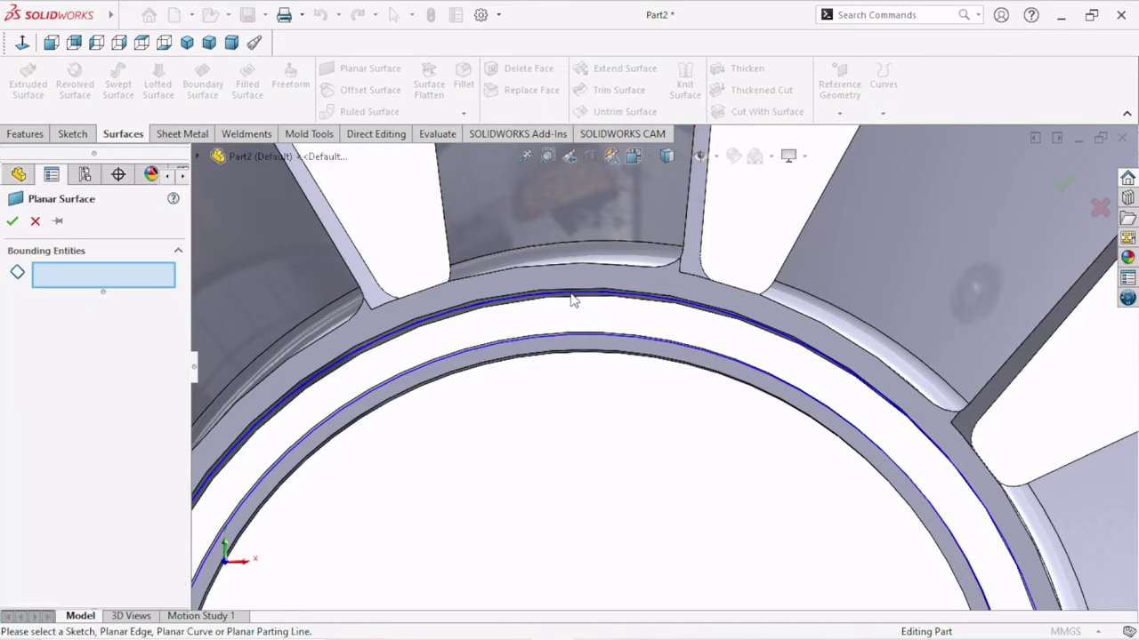
scroll(601, 318, "down", 2)
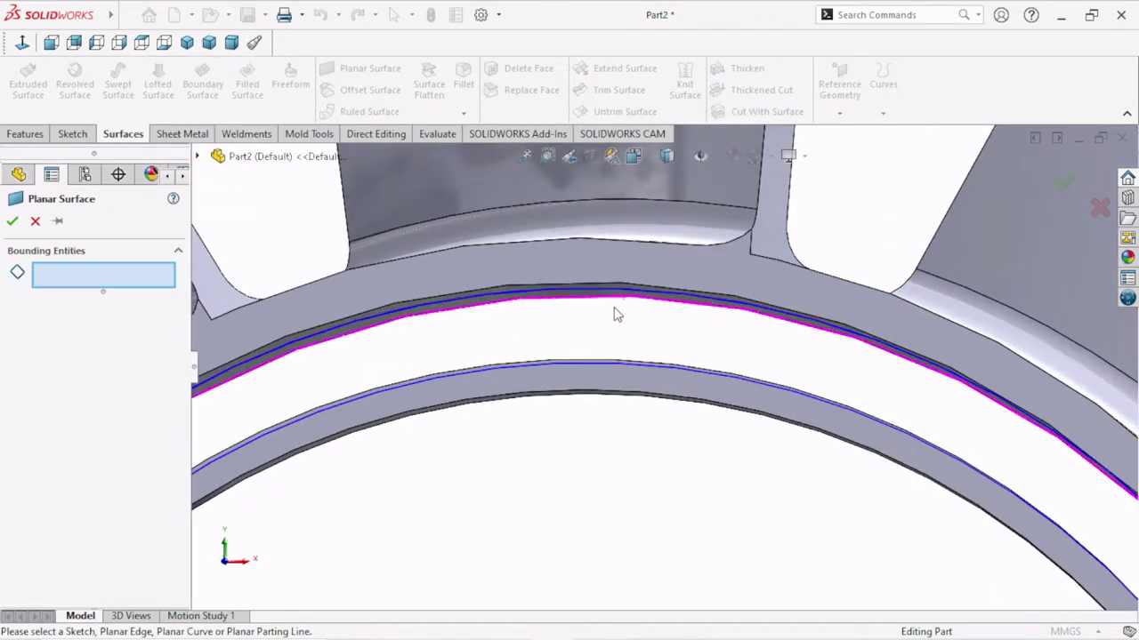
middle_click_drag(615, 312, 635, 266)
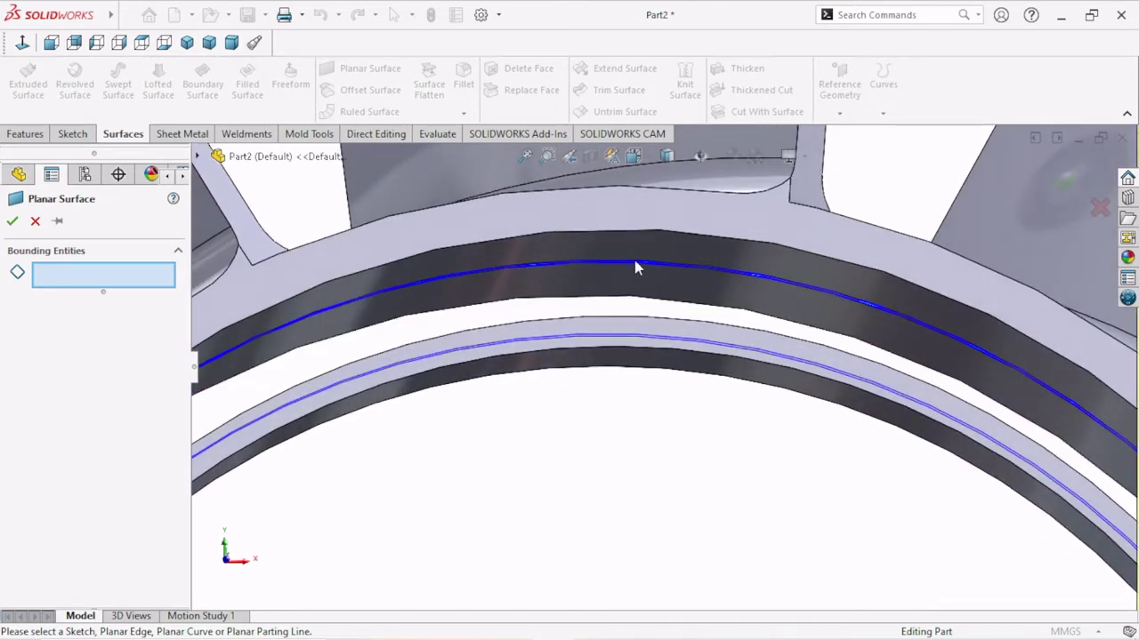
middle_click_drag(628, 287, 633, 294)
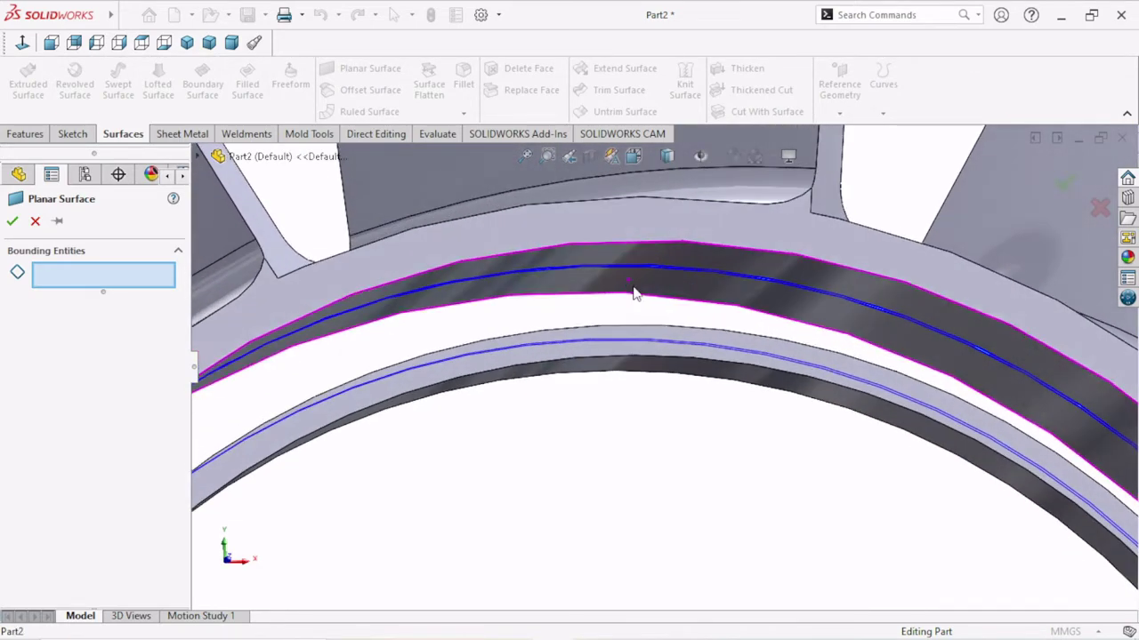
left_click(200, 157)
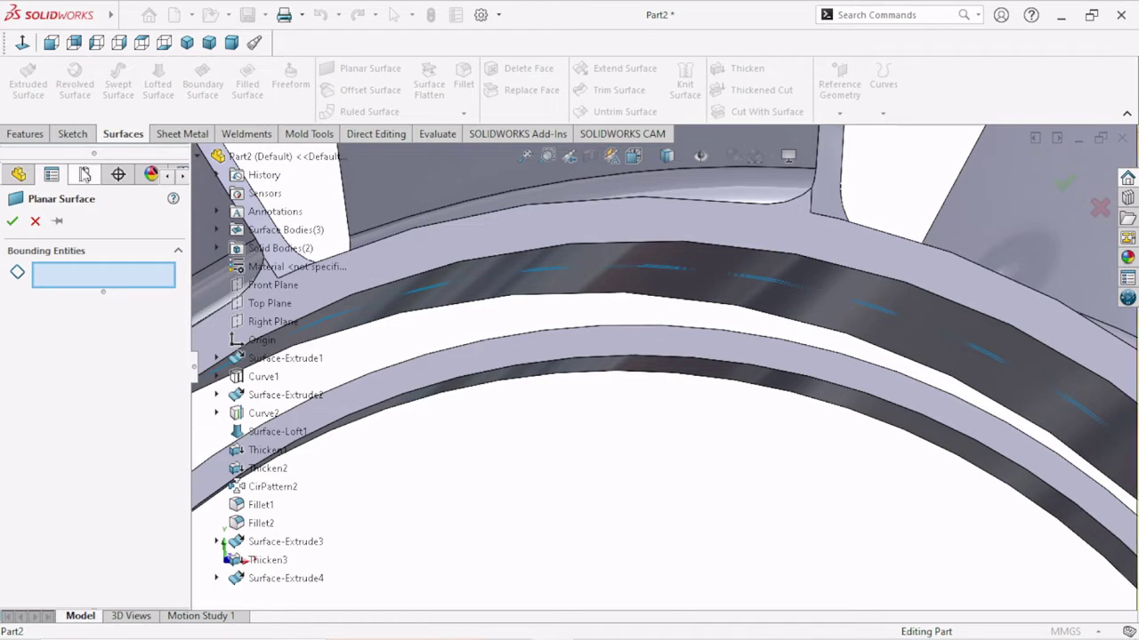
left_click(35, 221)
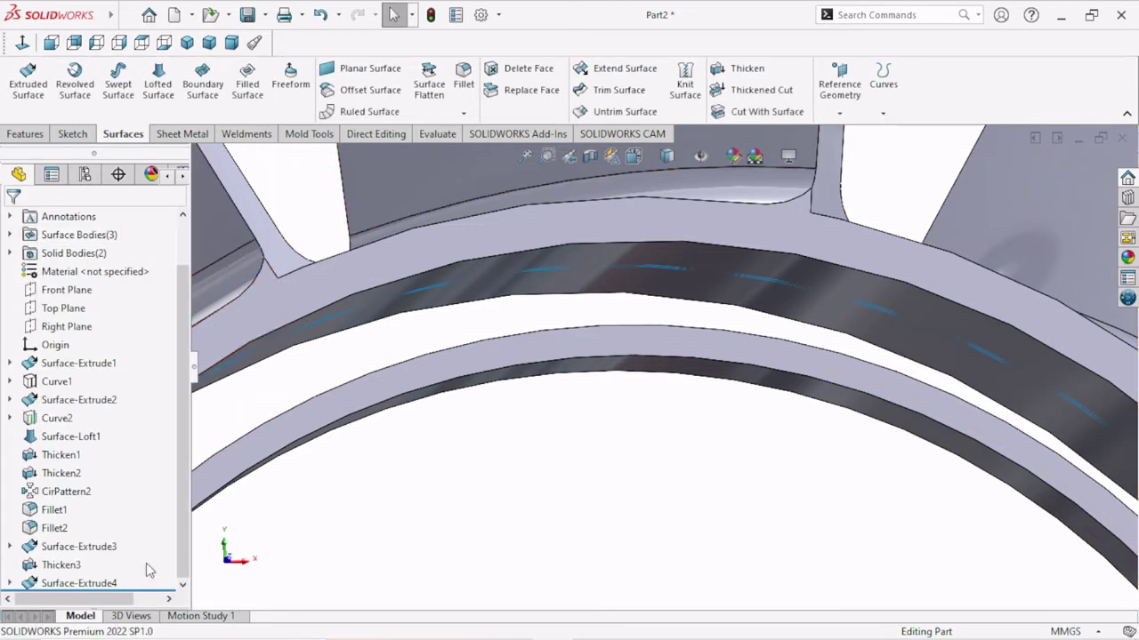
Step: Delete the Surface-Extrude4 feature and then its Sketch6 circle sketch
right_click(107, 585)
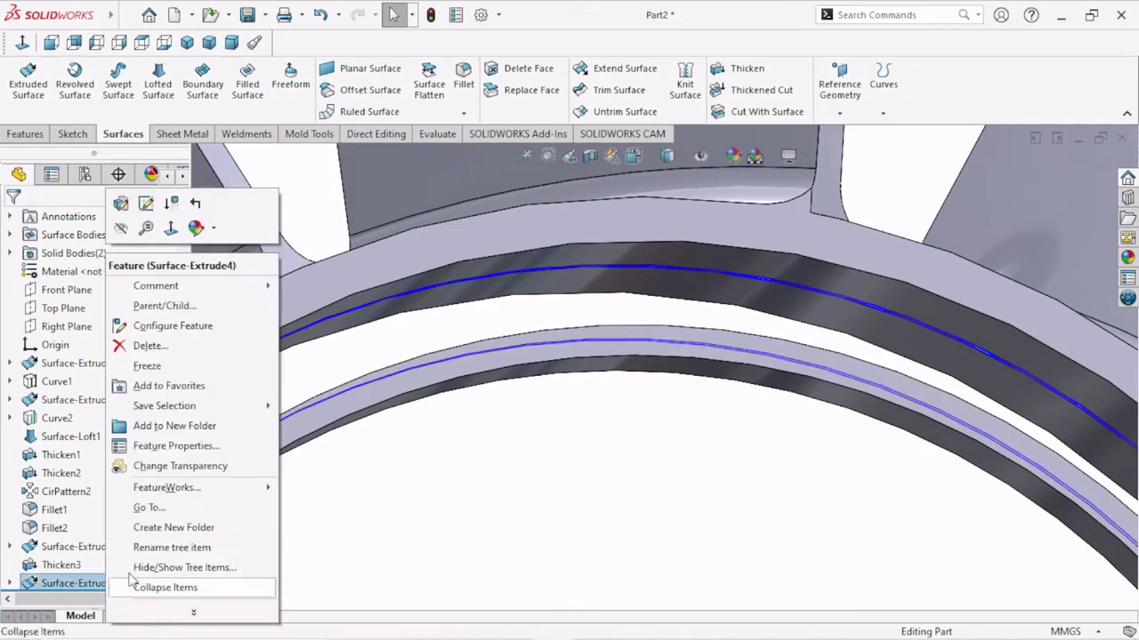
left_click(148, 346)
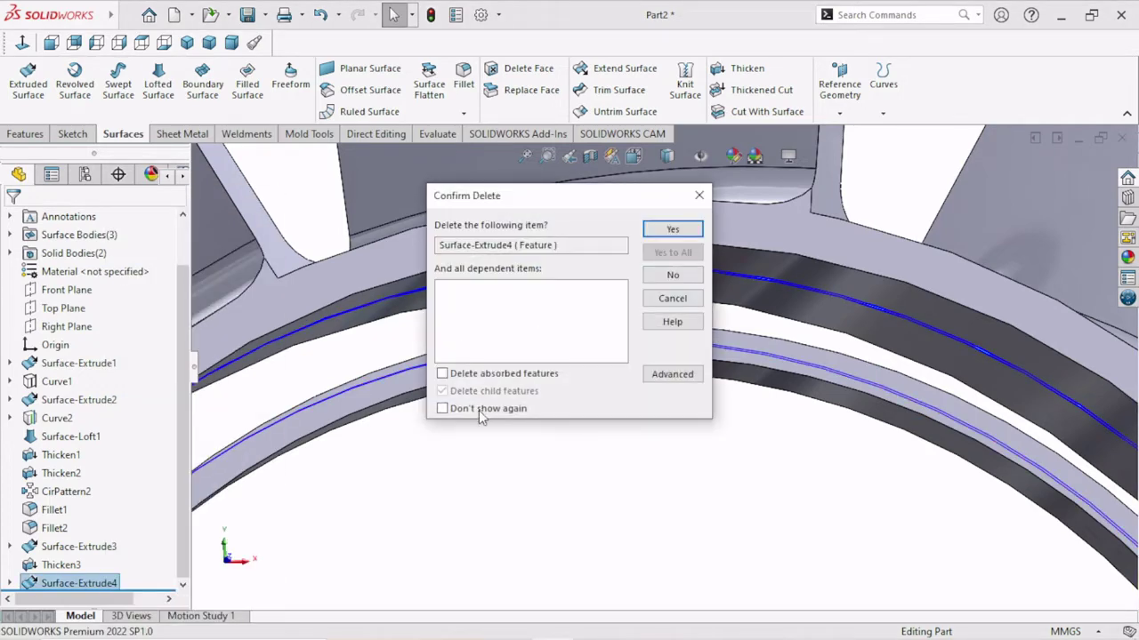
left_click(672, 230)
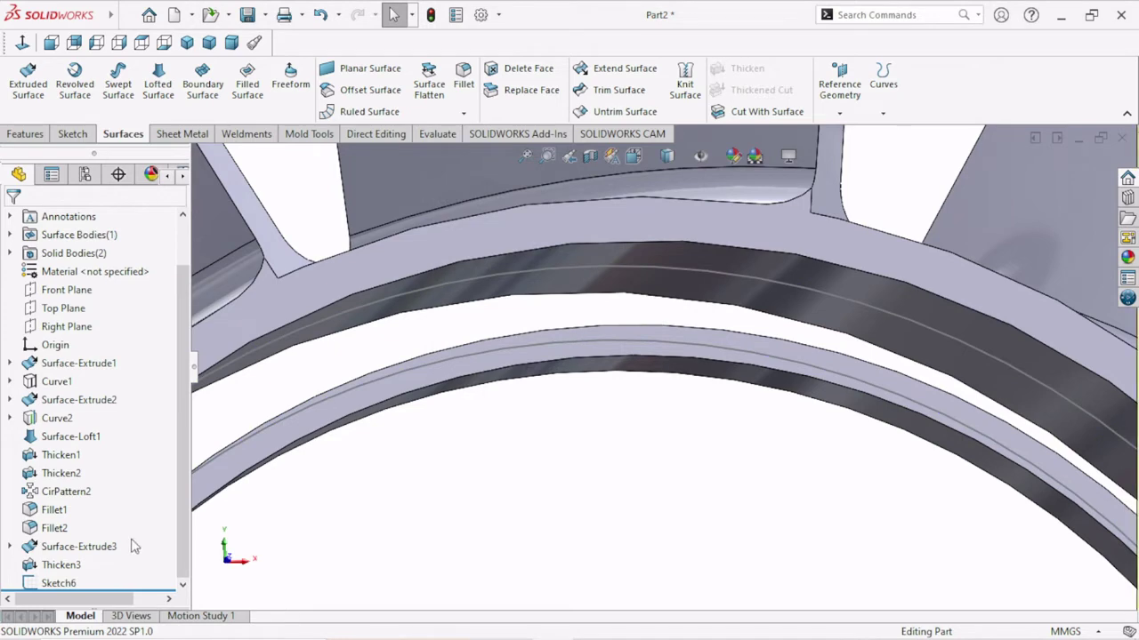
right_click(31, 587)
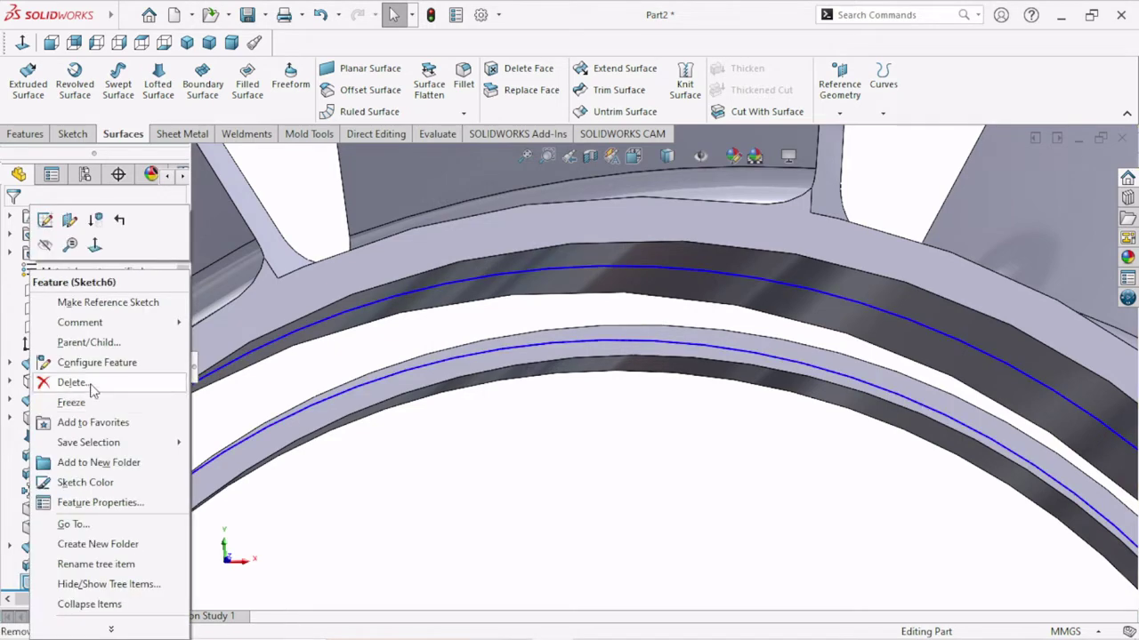
left_click(55, 376)
left_click(672, 230)
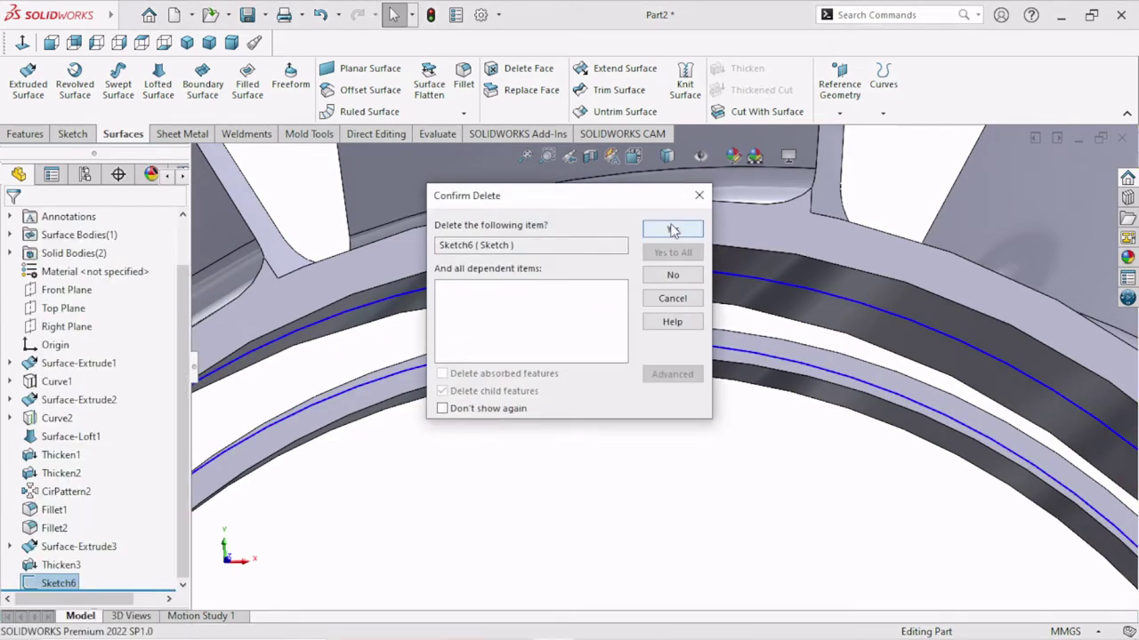
scroll(622, 494, "up", 5)
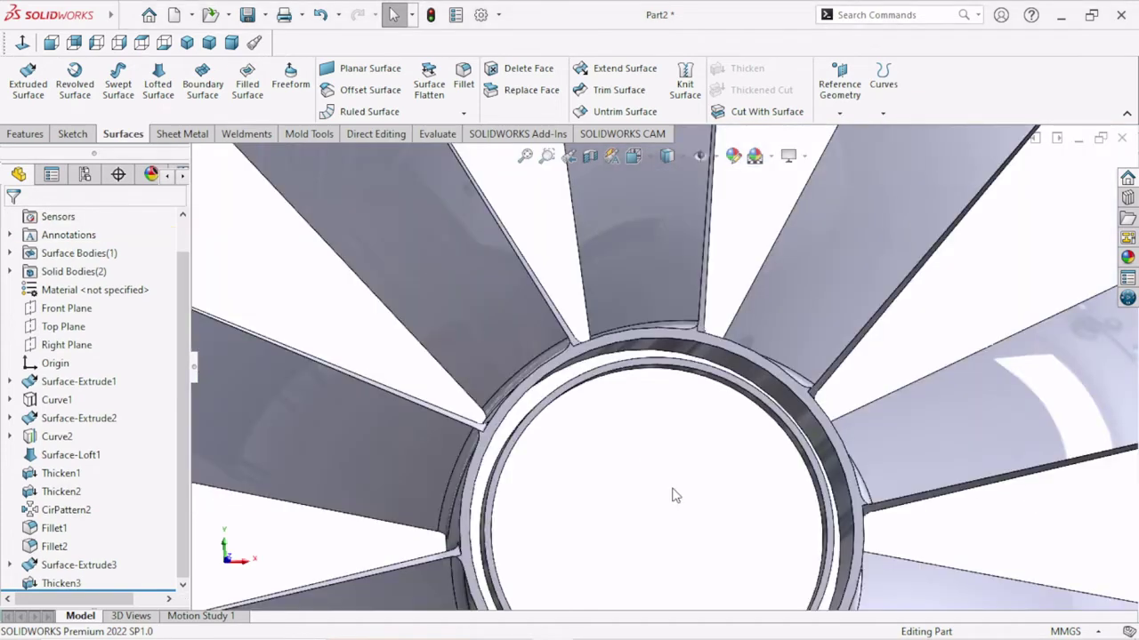
mouse_move(674, 496)
middle_mouse_down()
mouse_move(643, 401)
mouse_move(644, 481)
mouse_move(673, 506)
mouse_move(721, 501)
mouse_move(699, 422)
middle_mouse_up()
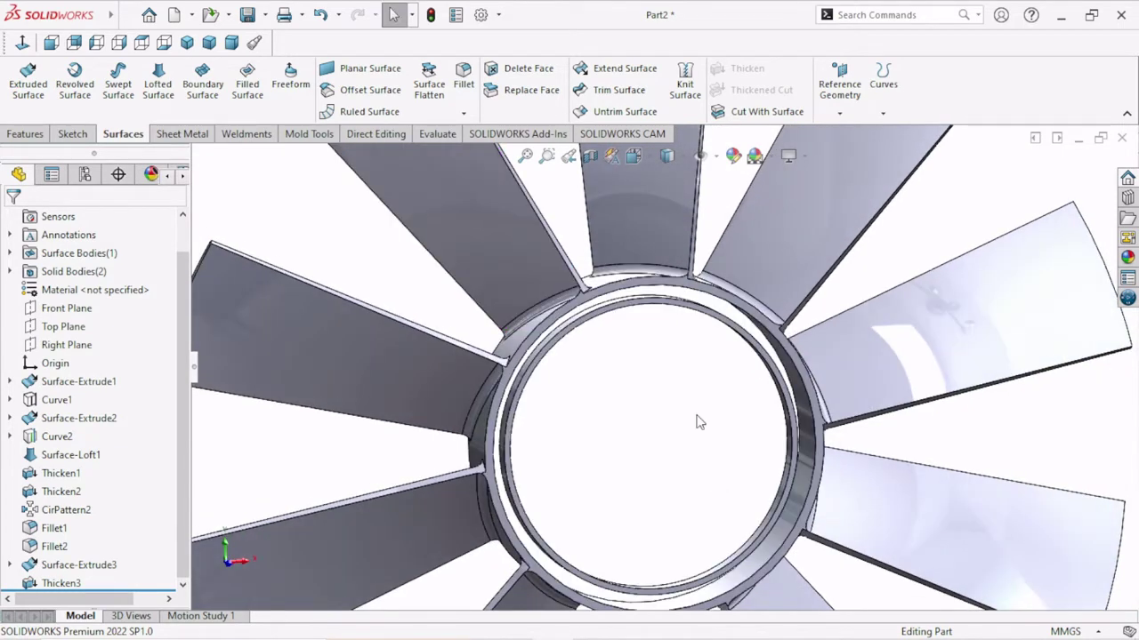
Step: Open a new sketch on the Front Plane, backing out of the circle tool
scroll(746, 370, "down", 4)
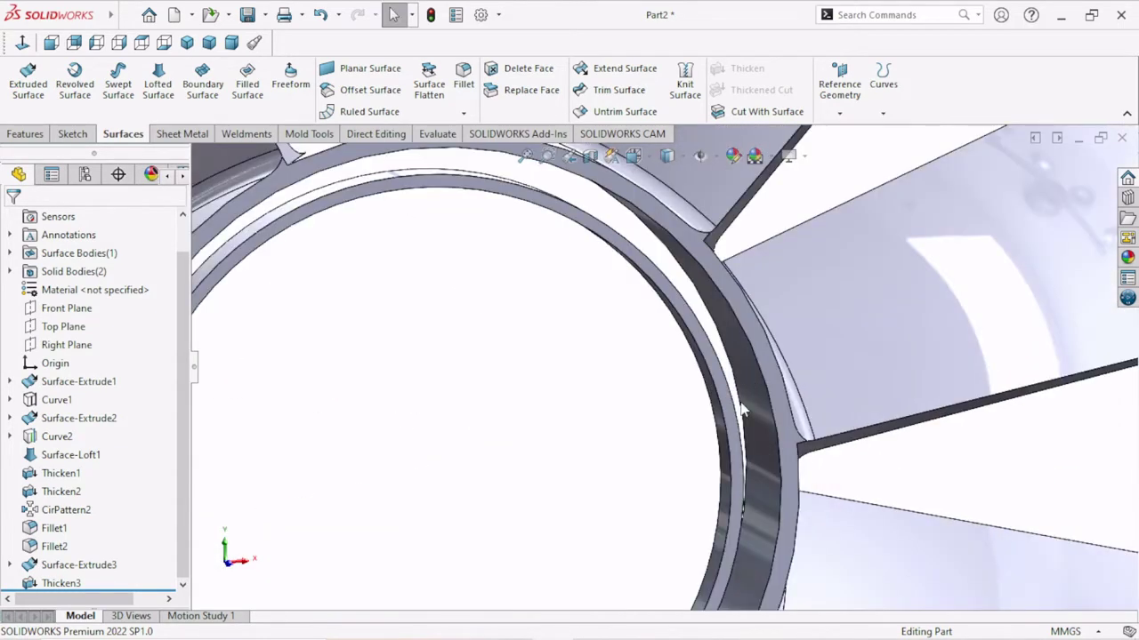
scroll(743, 409, "up", 4)
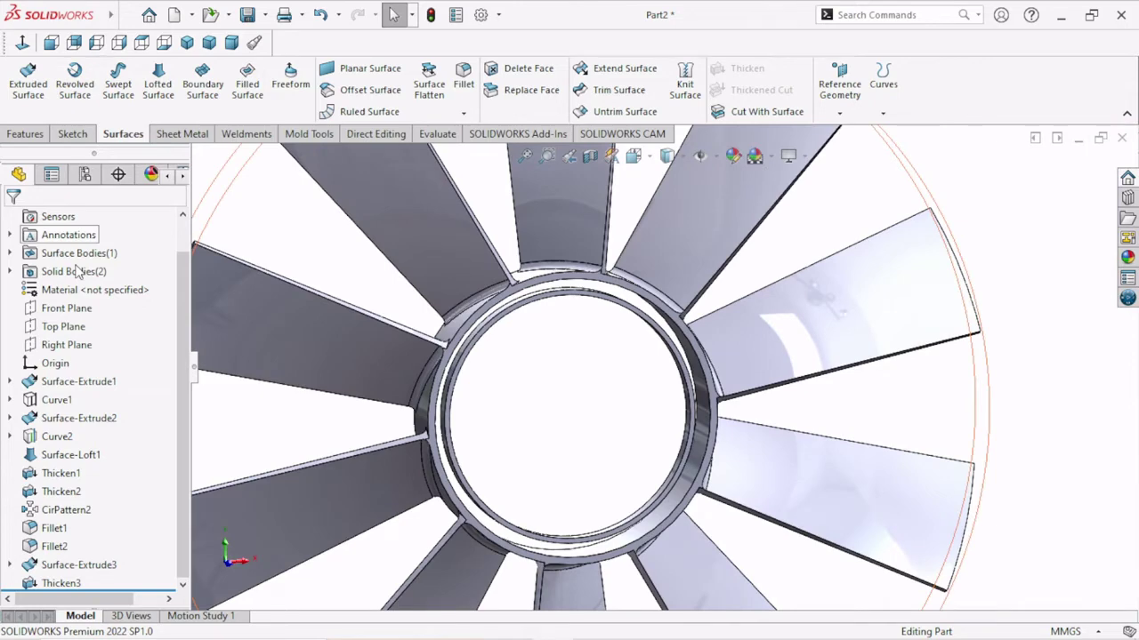
left_click(67, 308)
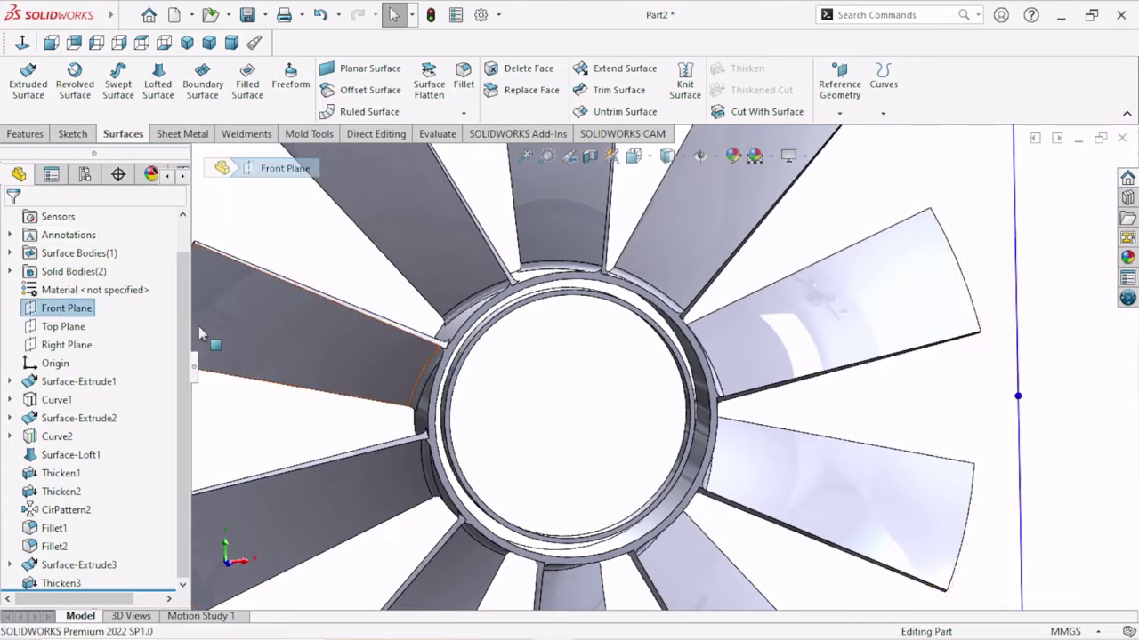
left_click(89, 286)
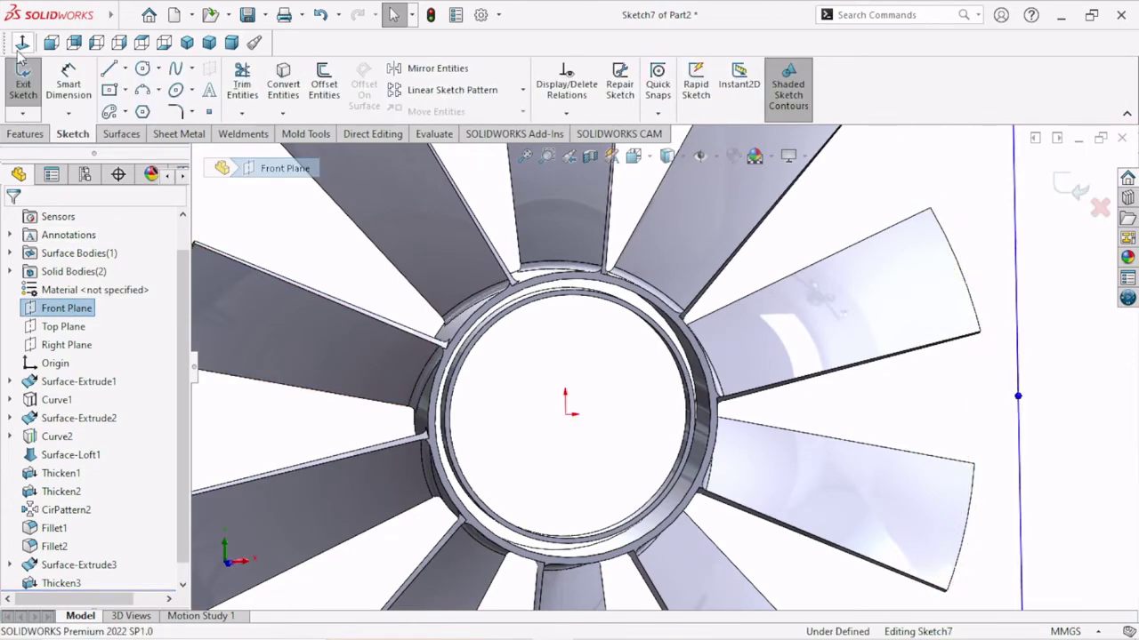
scroll(636, 276, "down", 5)
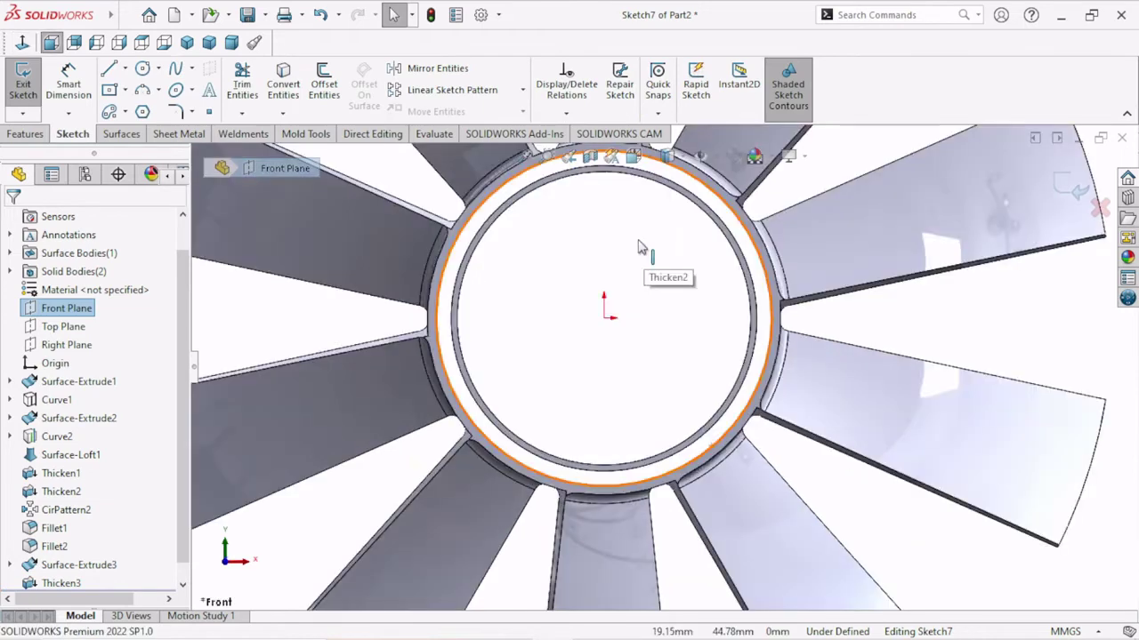
scroll(648, 247, "up", 3)
scroll(650, 267, "down", 2)
scroll(667, 409, "down", 2)
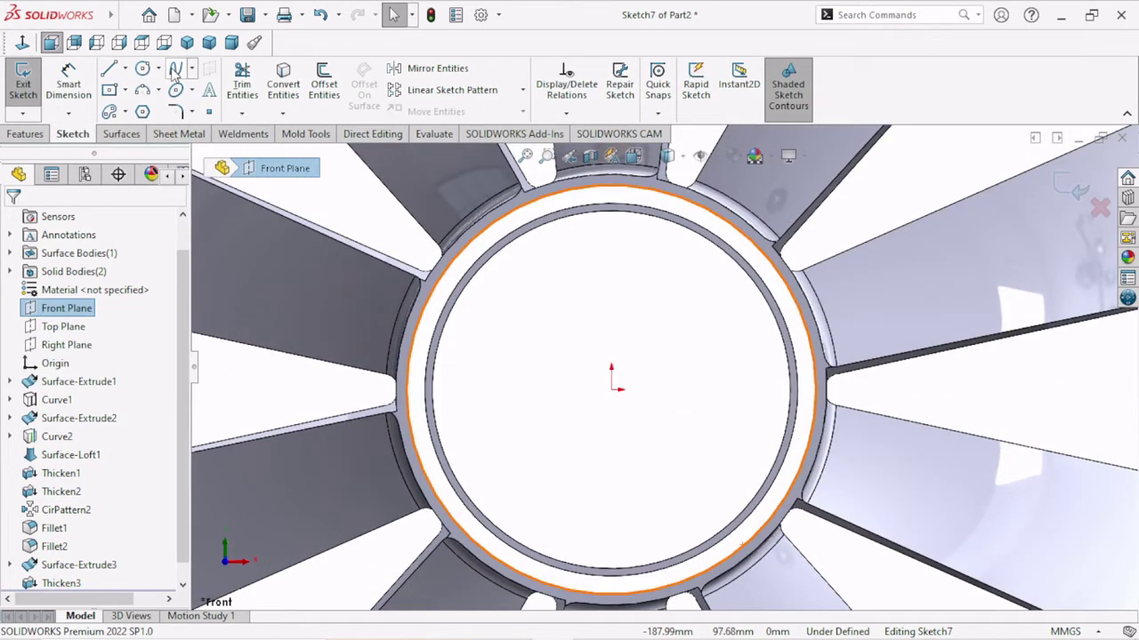
left_click(142, 68)
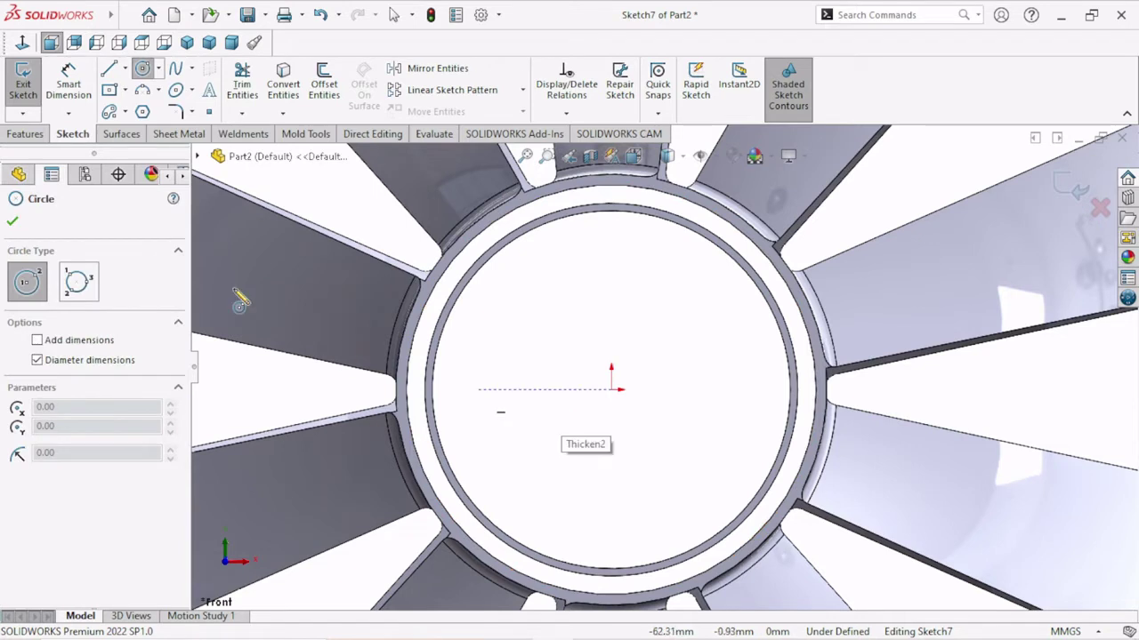
key("Escape")
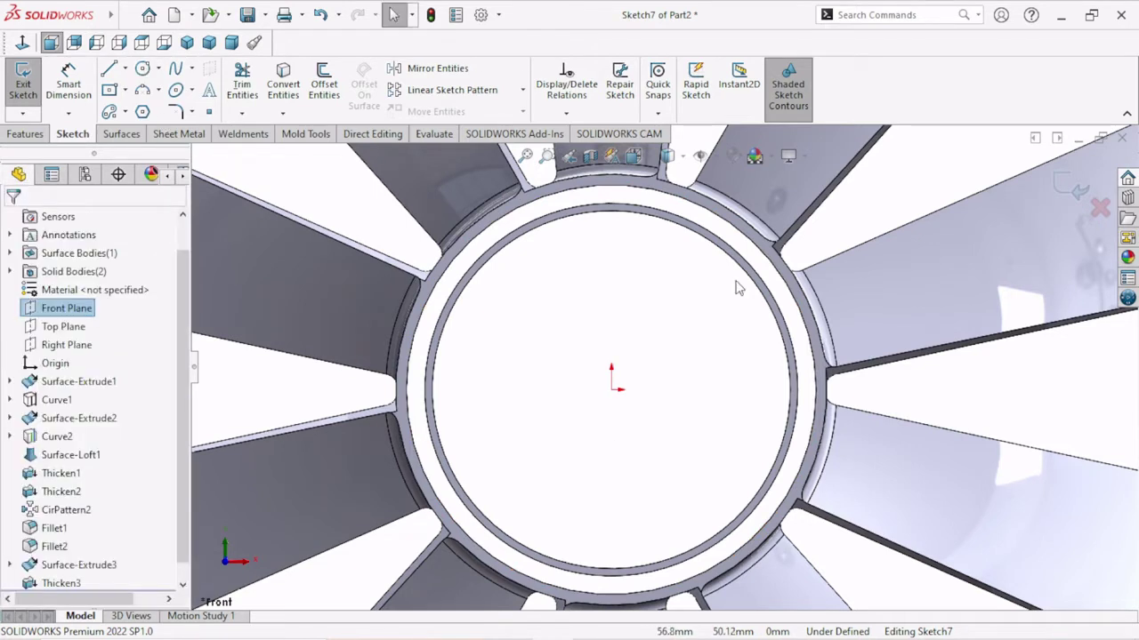
Step: Convert the hub's 190 mm and 173 mm circular edges into sketch circles
left_click(776, 278)
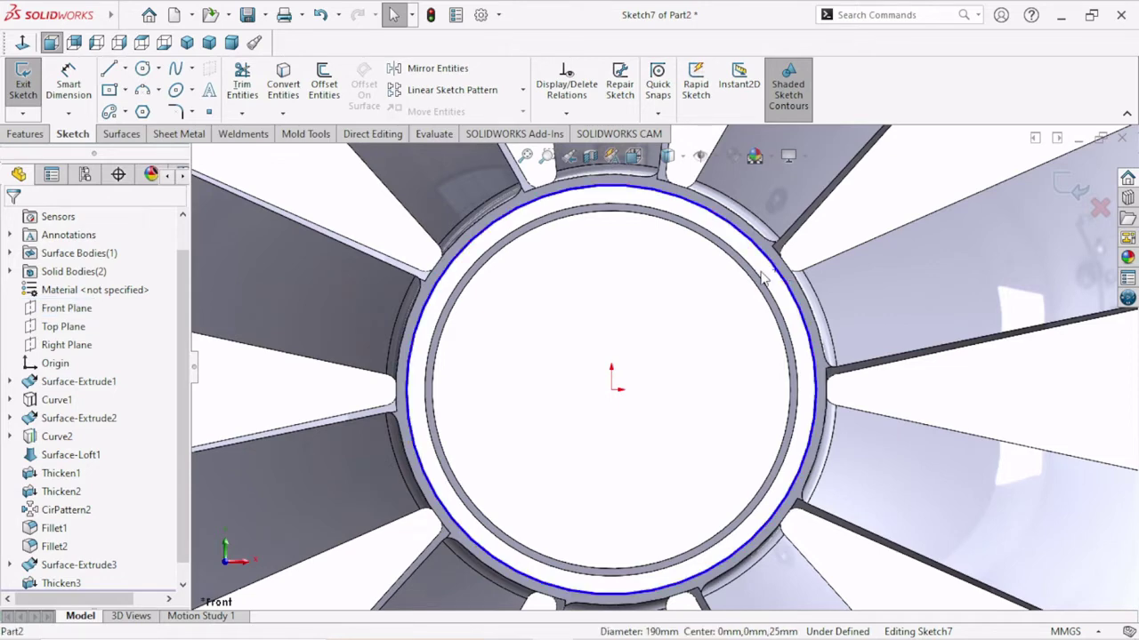
left_click(283, 89)
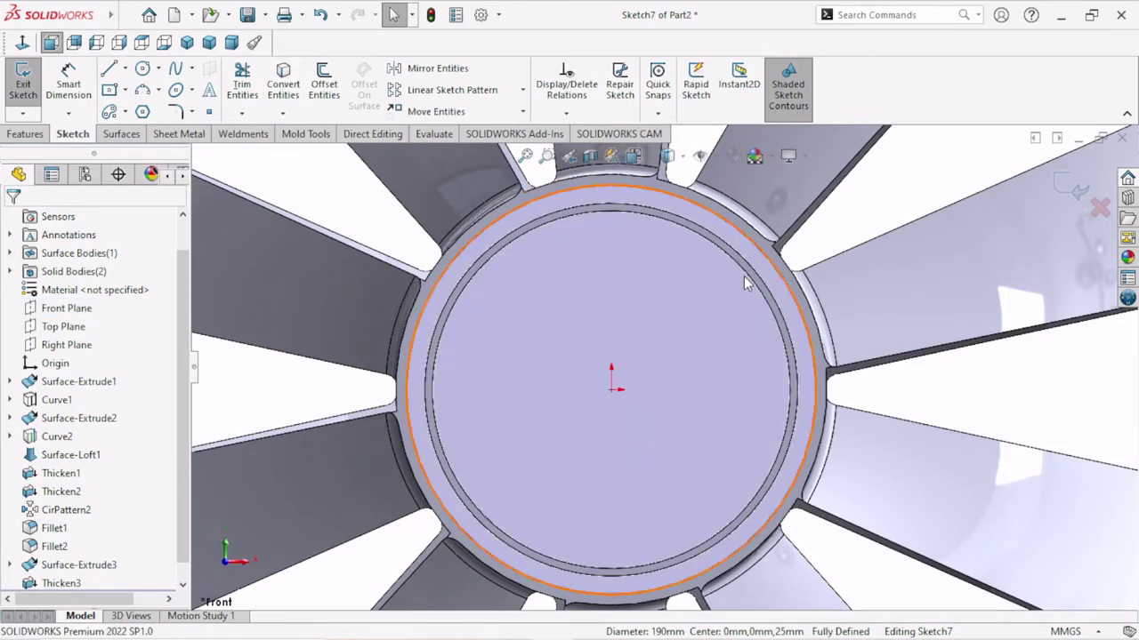
left_click(758, 278)
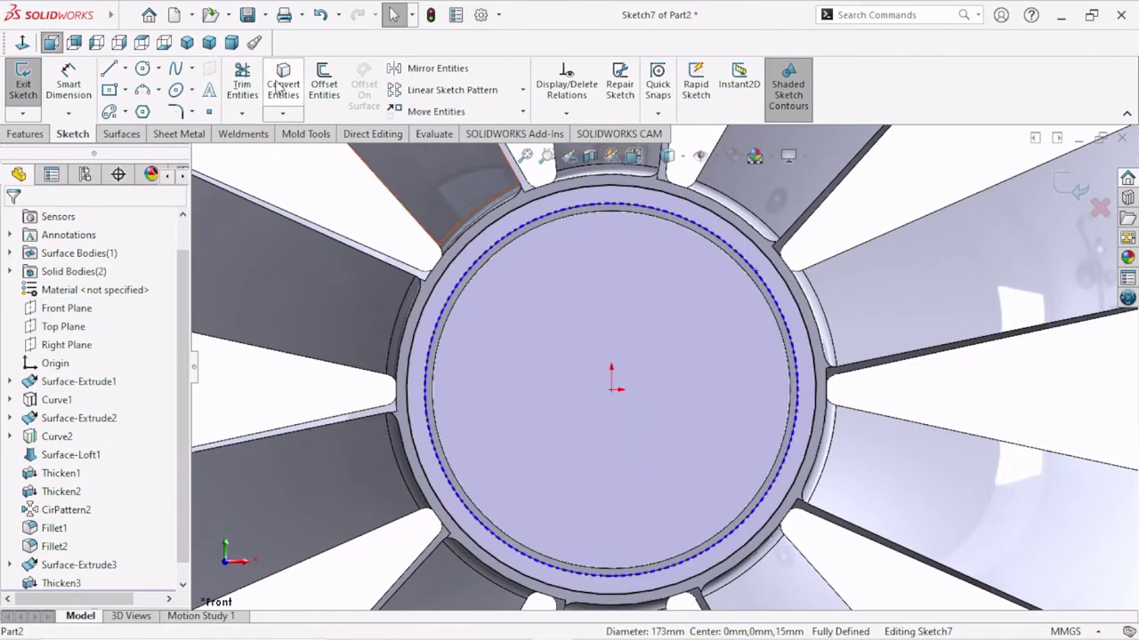
left_click(282, 93)
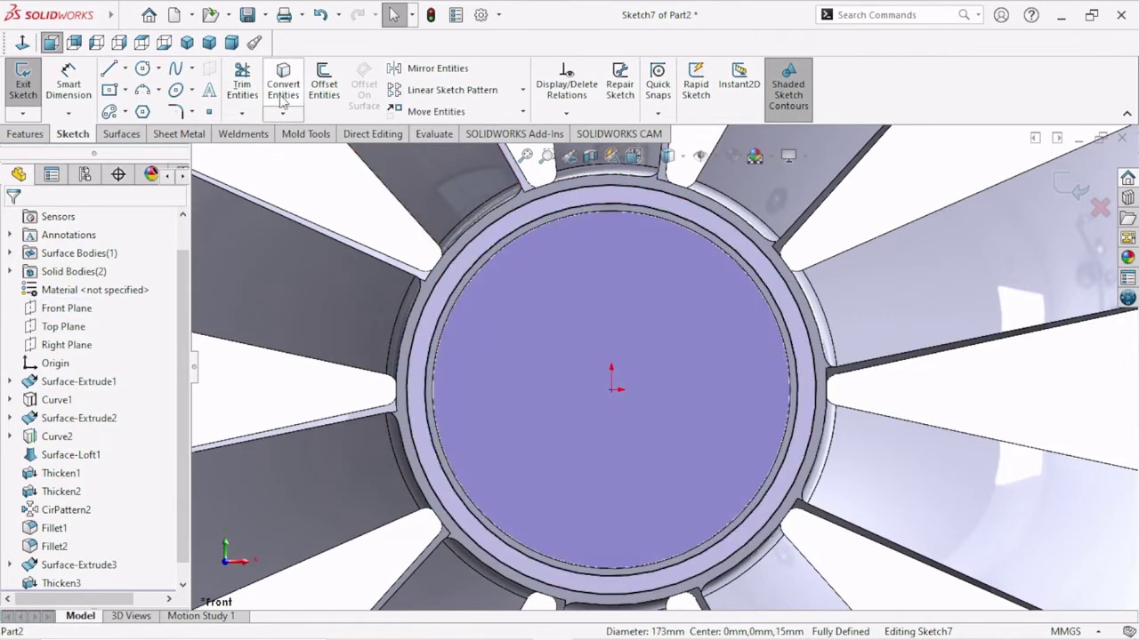
left_click(20, 137)
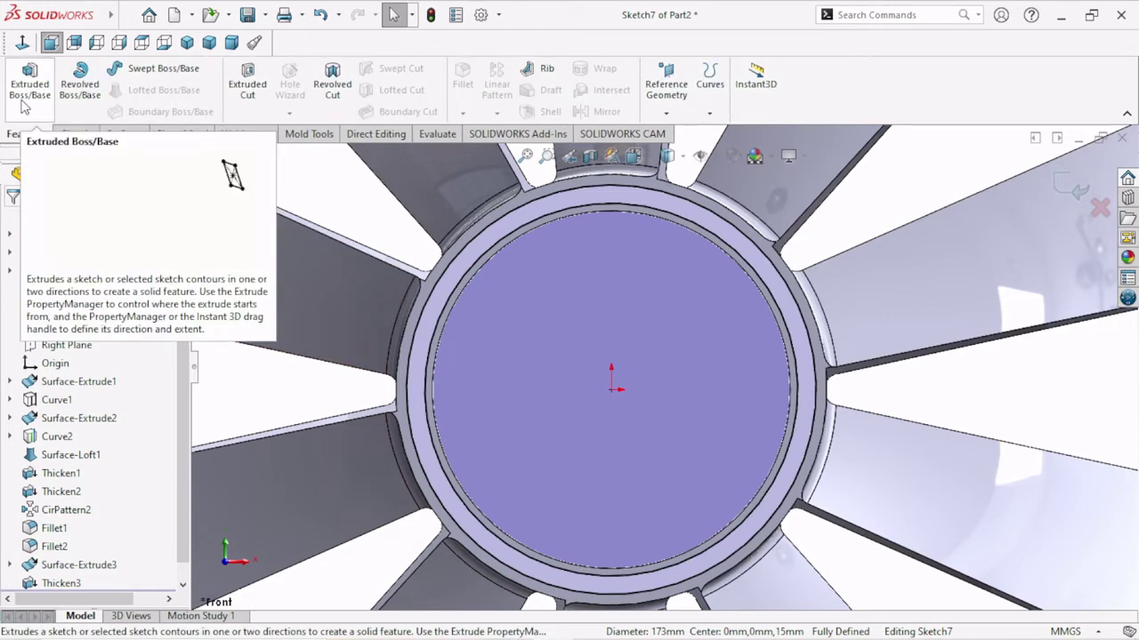
Step: Boss-extrude Sketch7's ring contour Blind 1.50 mm, merged into the fan body
left_click(24, 104)
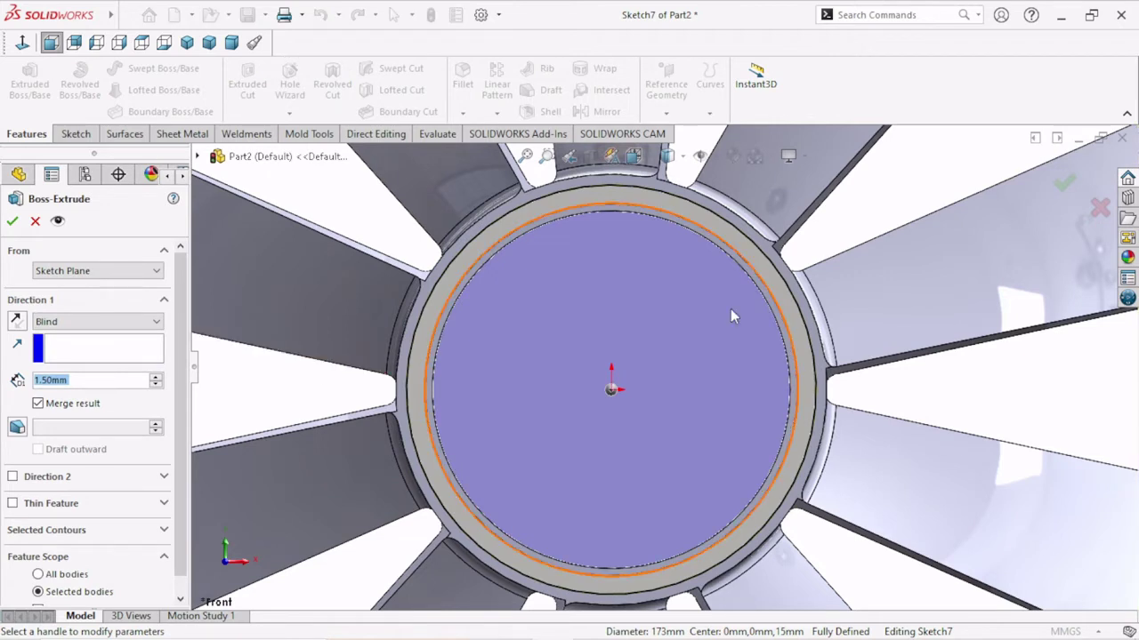
left_click(758, 260)
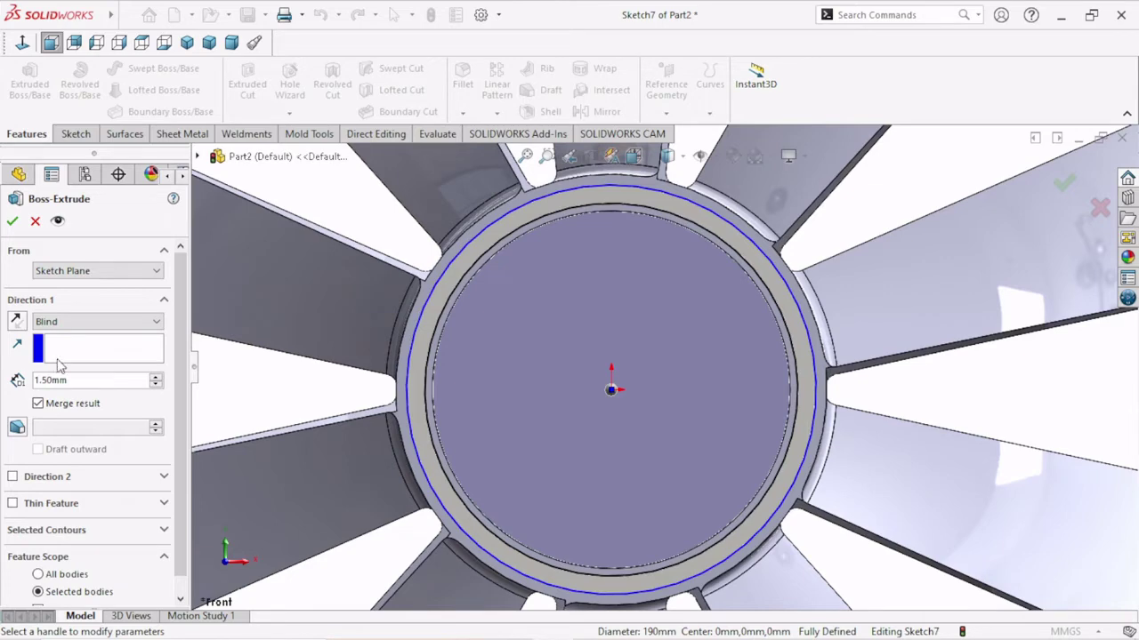
left_click(11, 224)
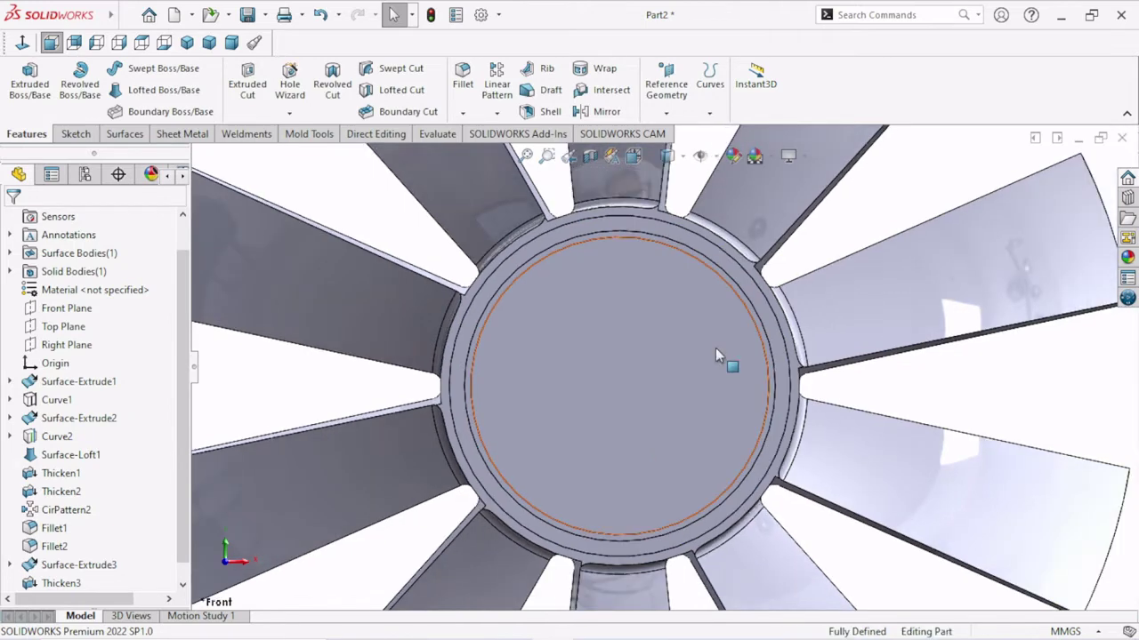
mouse_move(717, 351)
middle_mouse_down()
mouse_move(778, 405)
mouse_move(714, 440)
mouse_move(783, 569)
mouse_move(836, 627)
mouse_move(829, 597)
middle_mouse_up()
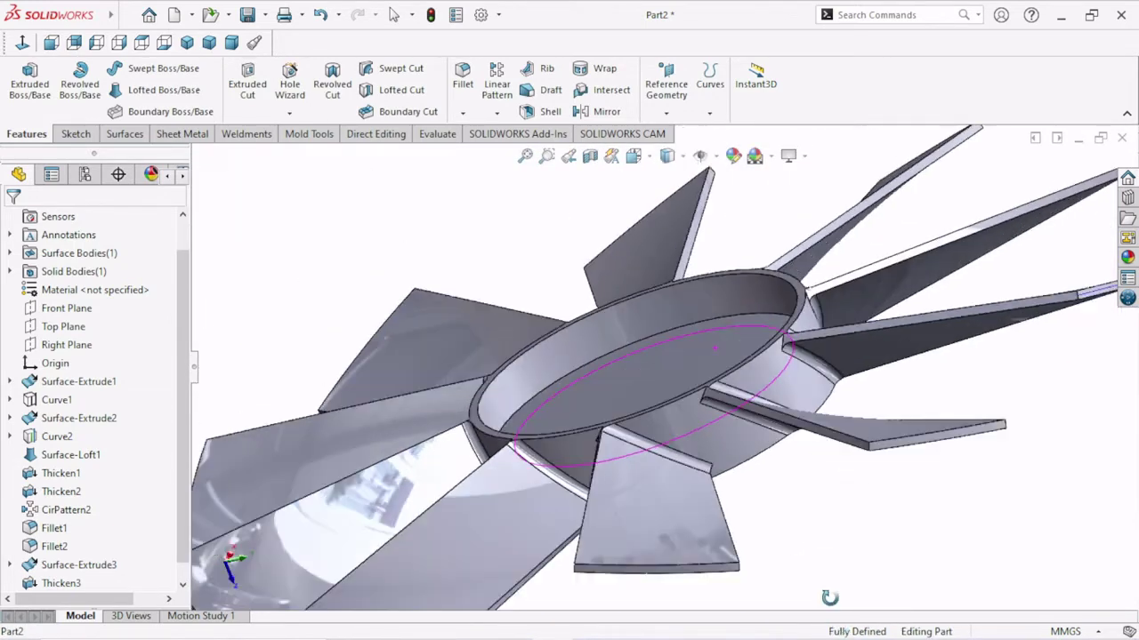
key("ctrl+8")
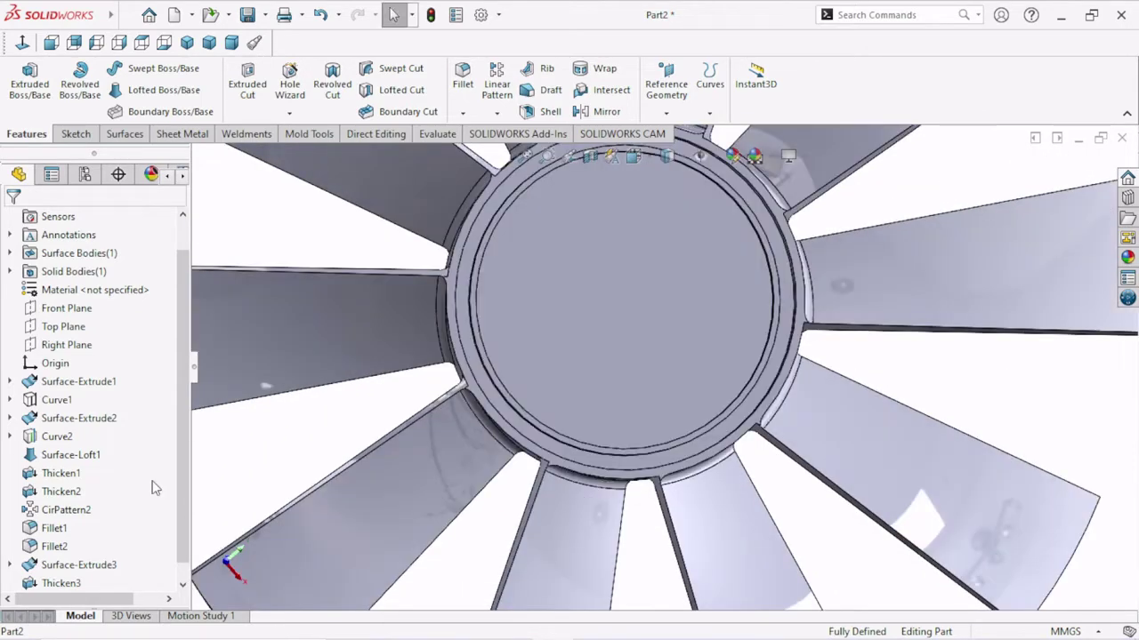
Step: Review Boss-Extrude1's settings and cancel the edit without changes
left_click(103, 583)
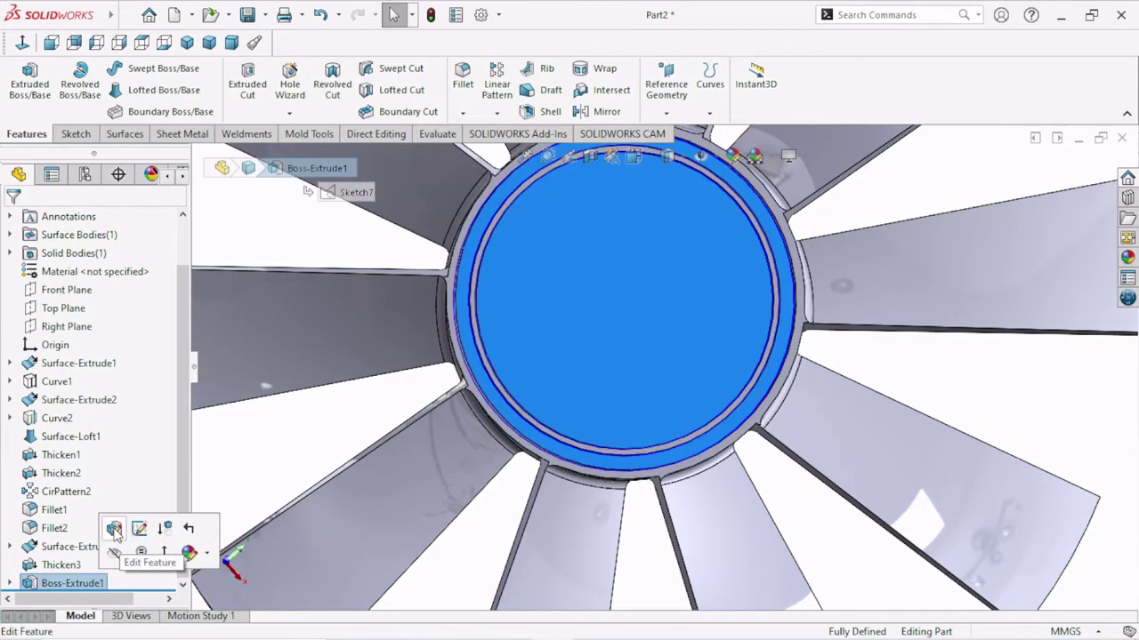
left_click(114, 530)
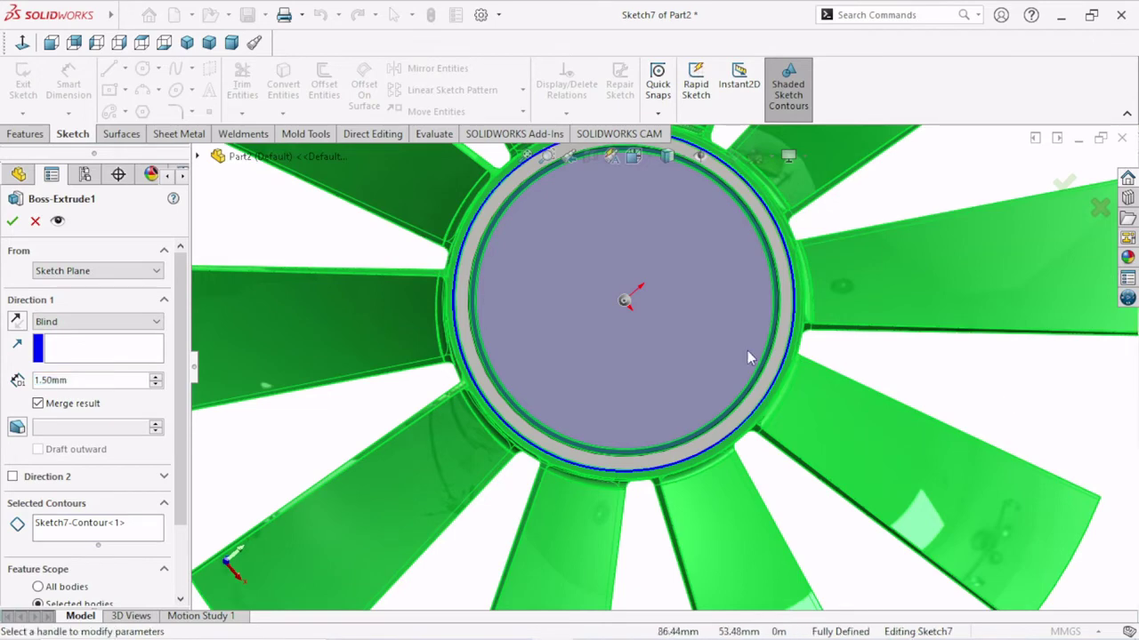
scroll(696, 293, "up", 5)
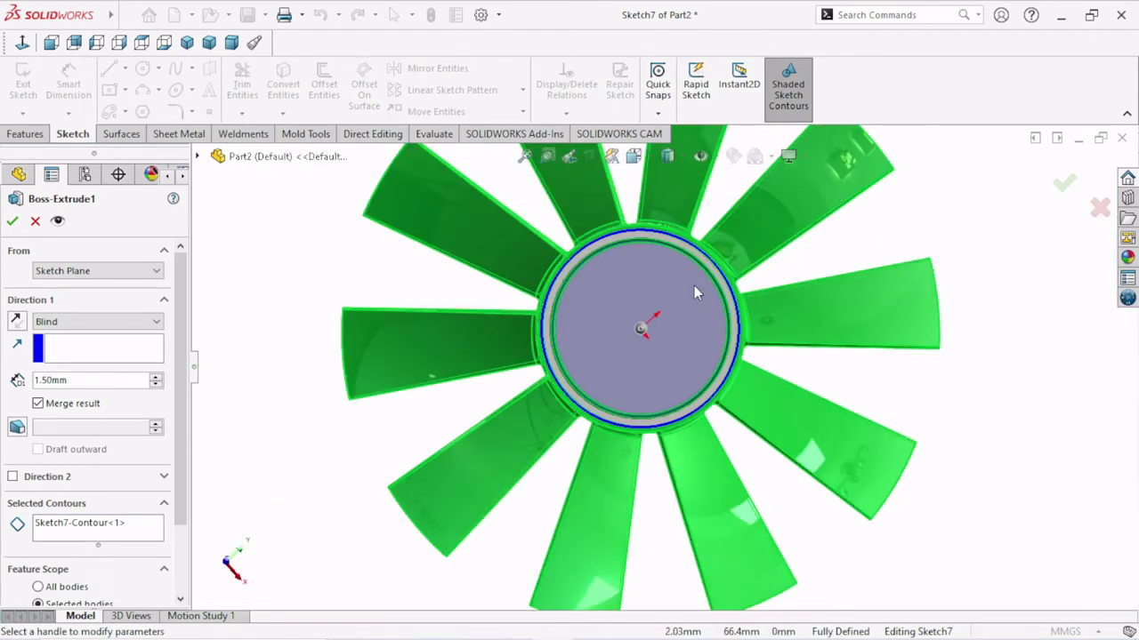
scroll(694, 285, "down", 4)
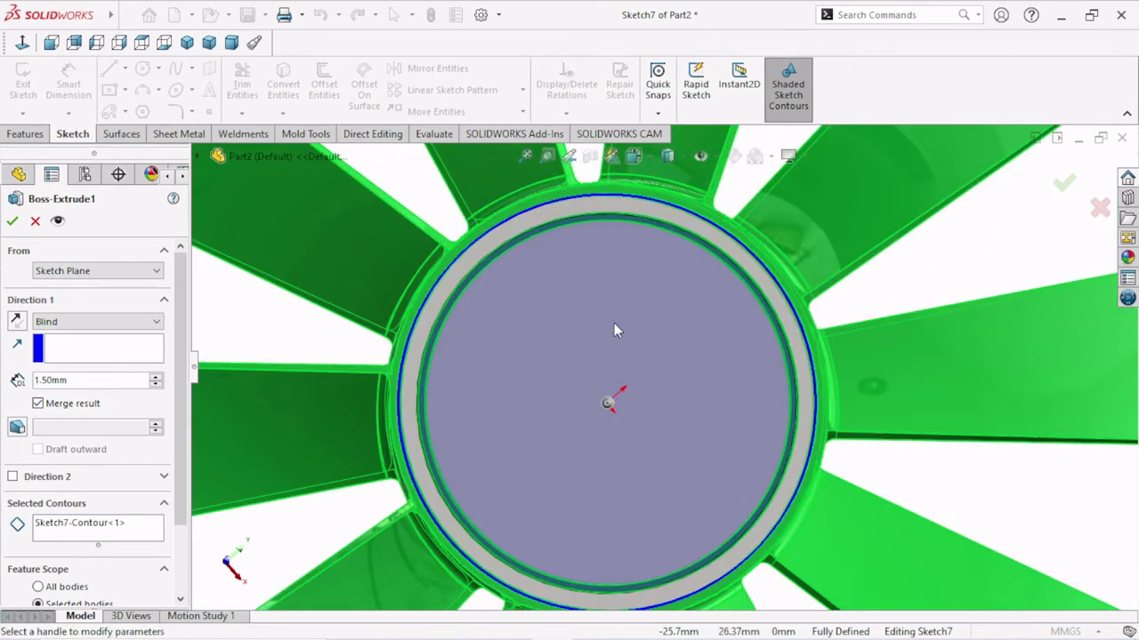
scroll(616, 330, "down", 1)
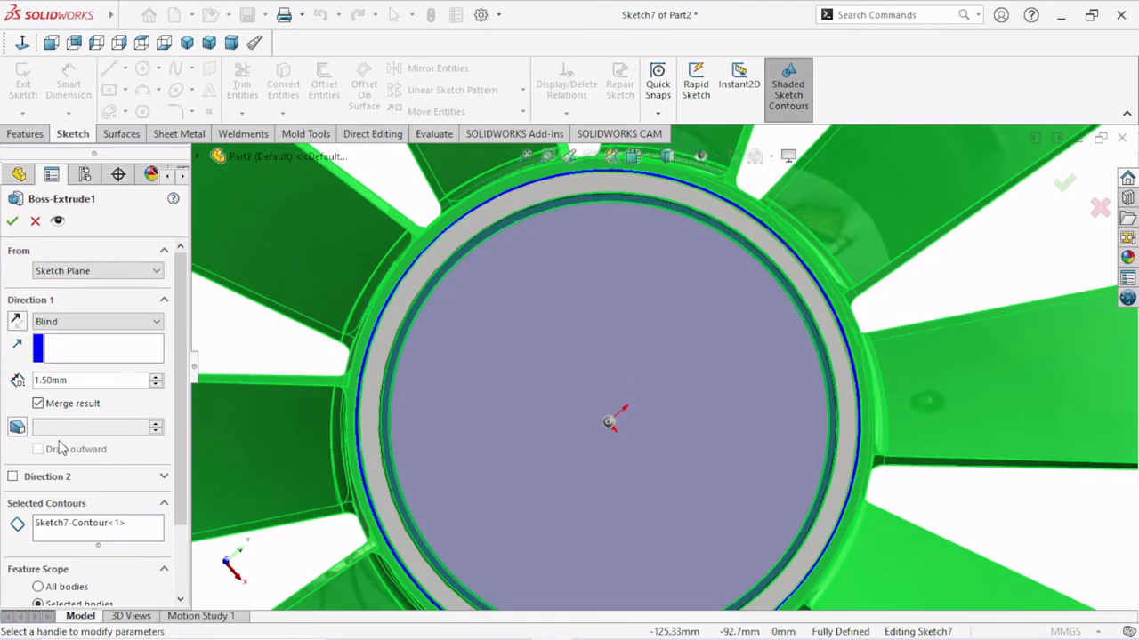
scroll(61, 447, "down", 1)
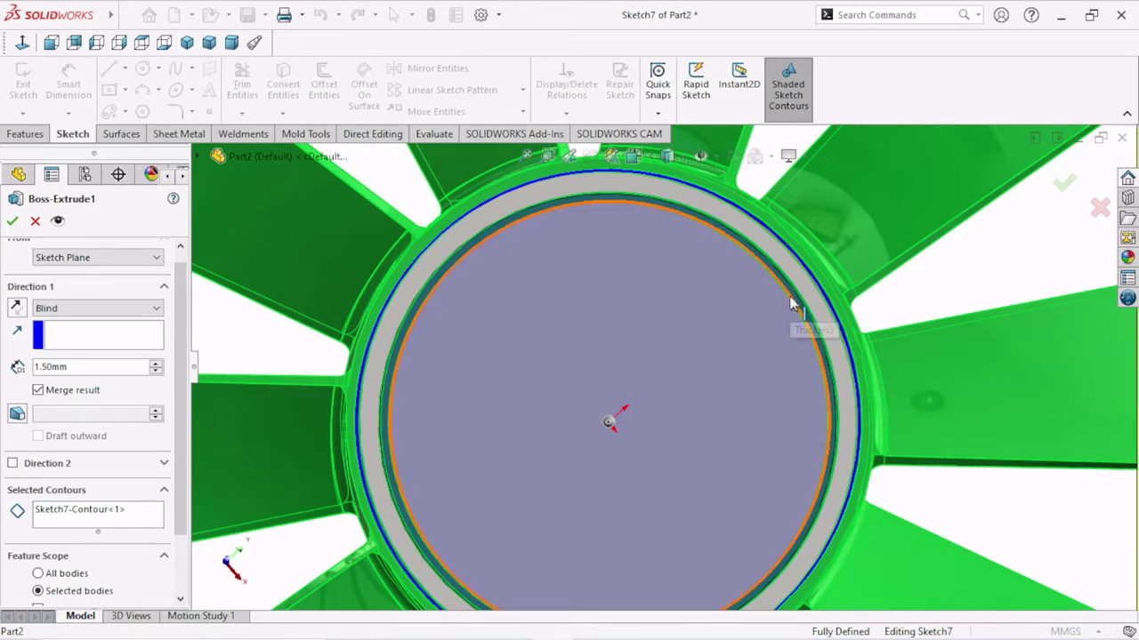
left_click(36, 221)
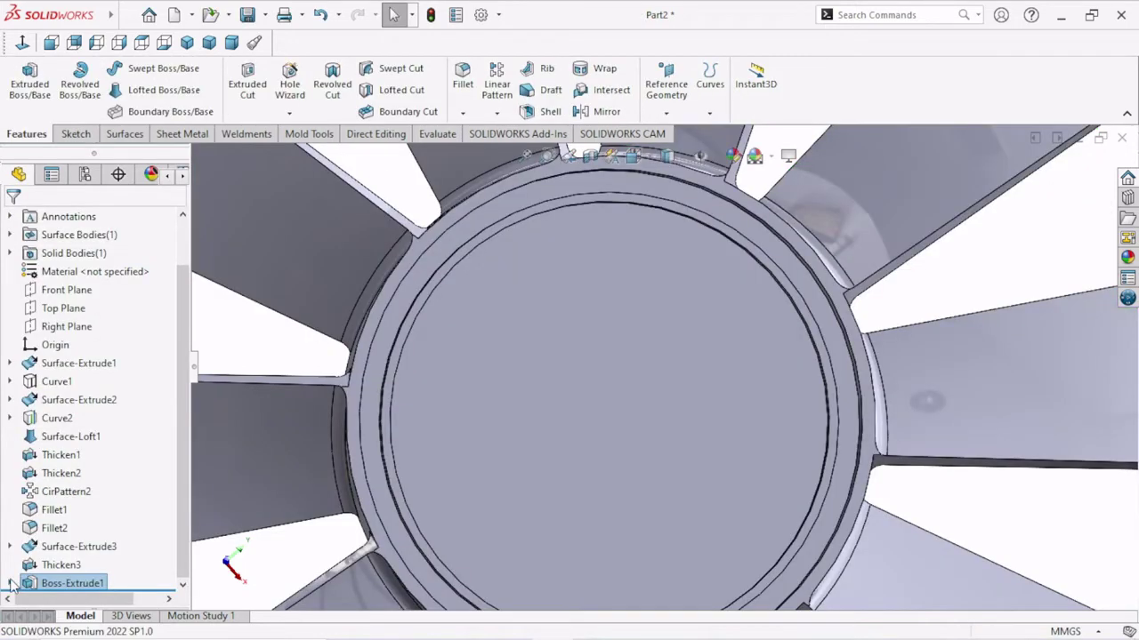
Step: Edit Sketch7 to convert the hub's 166 mm circular edge, then exit the sketch
left_click(11, 582)
left_click(77, 583)
left_click(76, 534)
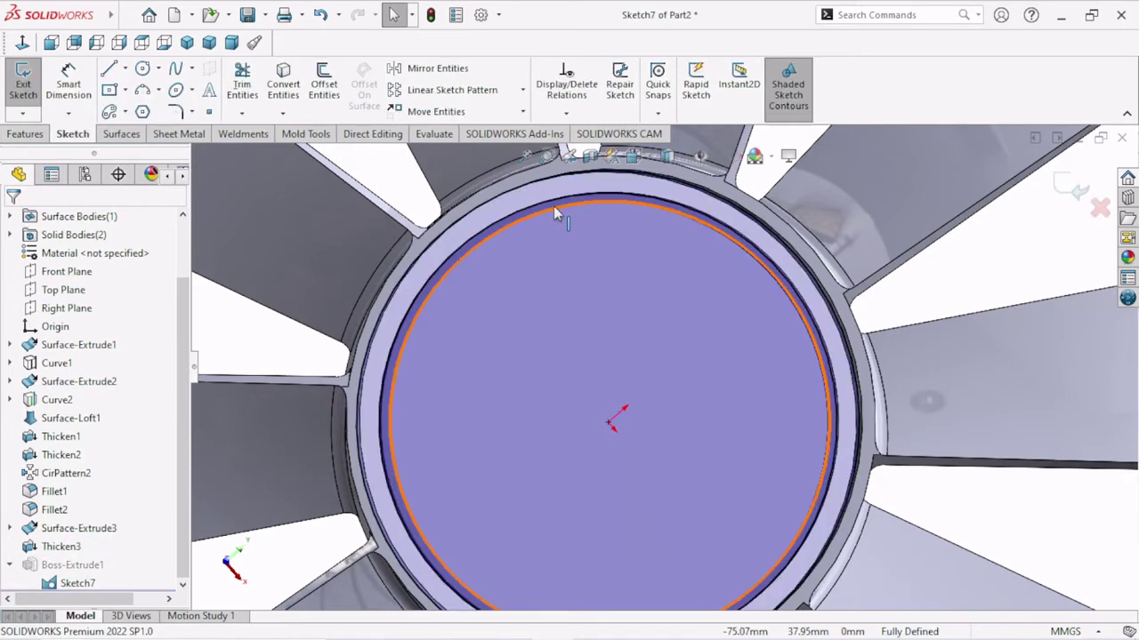
left_click(553, 205)
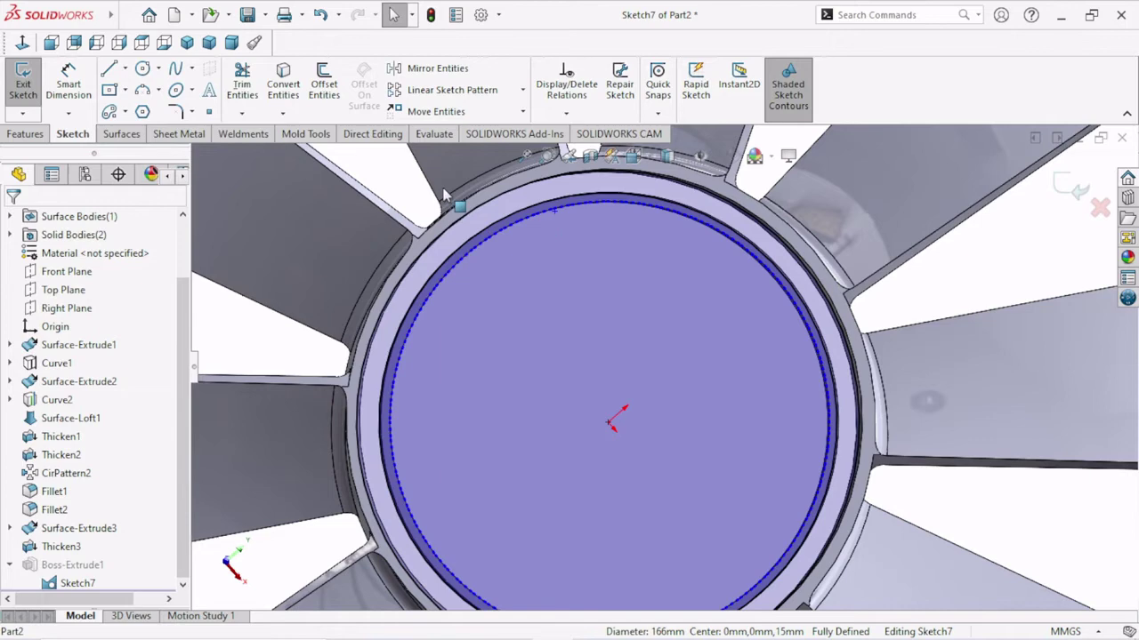
left_click(285, 94)
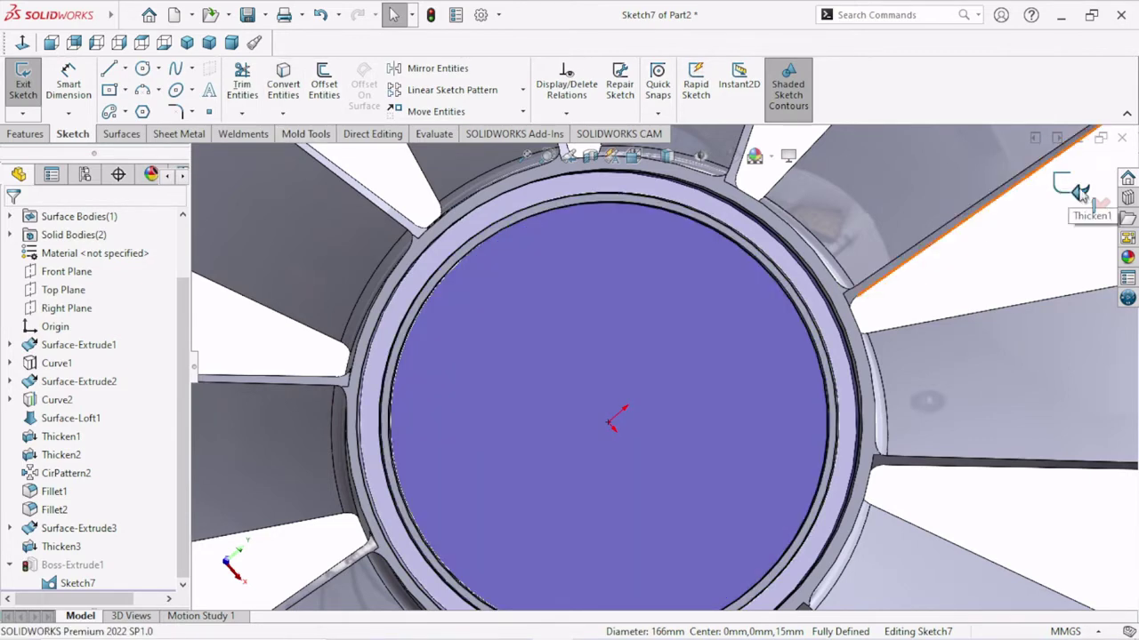
left_click(1079, 192)
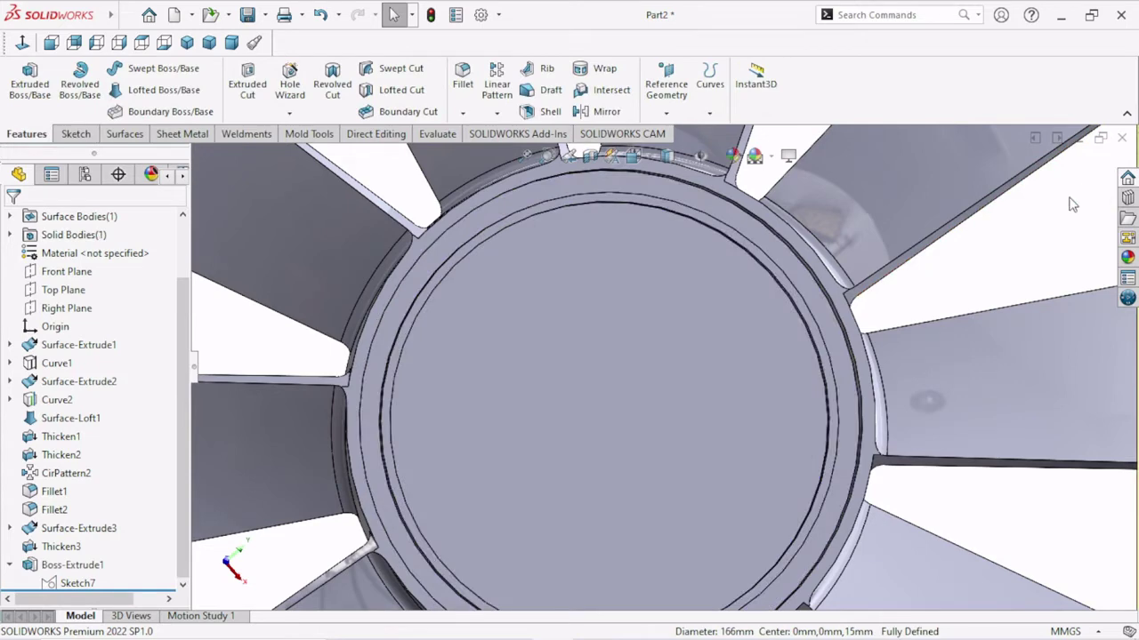
Step: Start Sketch8 on the flat circular face inside the hub ring, dismissing the edge warning
mouse_move(691, 488)
middle_mouse_down()
mouse_move(773, 538)
mouse_move(644, 368)
mouse_move(651, 308)
middle_mouse_up()
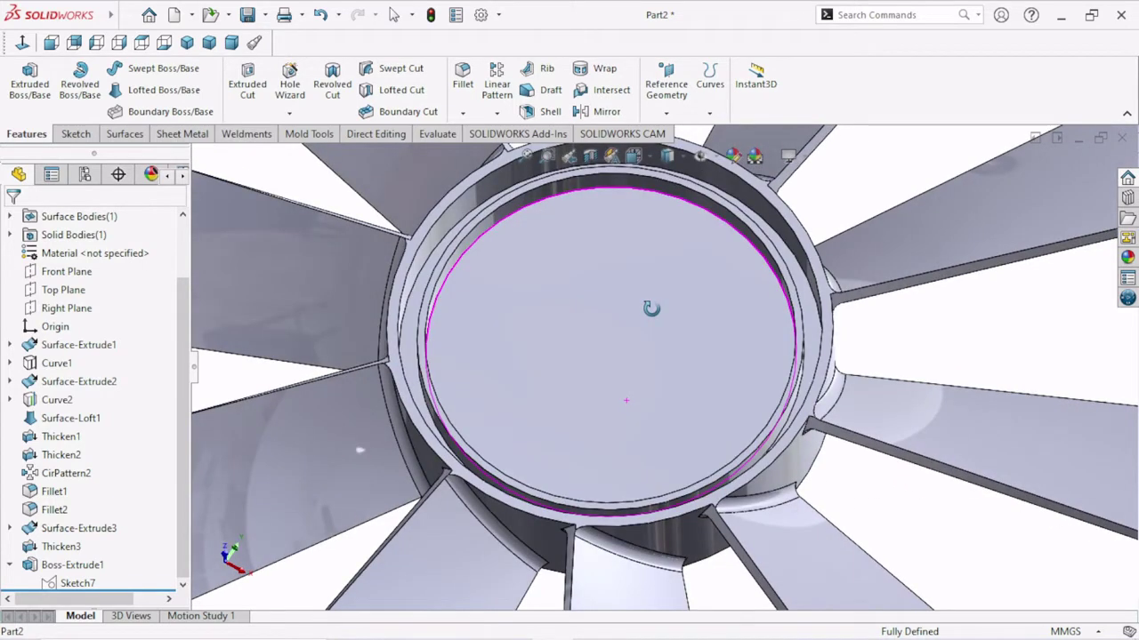
scroll(430, 312, "down", 3)
scroll(436, 335, "down", 2)
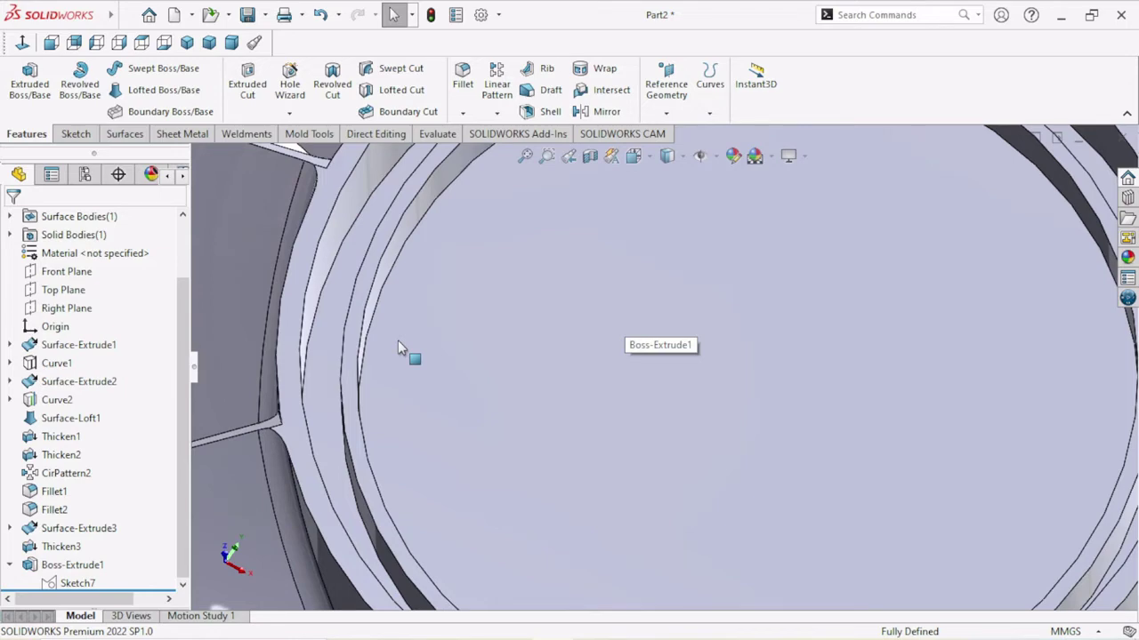
mouse_move(399, 342)
middle_mouse_down()
mouse_move(350, 300)
mouse_move(364, 355)
middle_mouse_up()
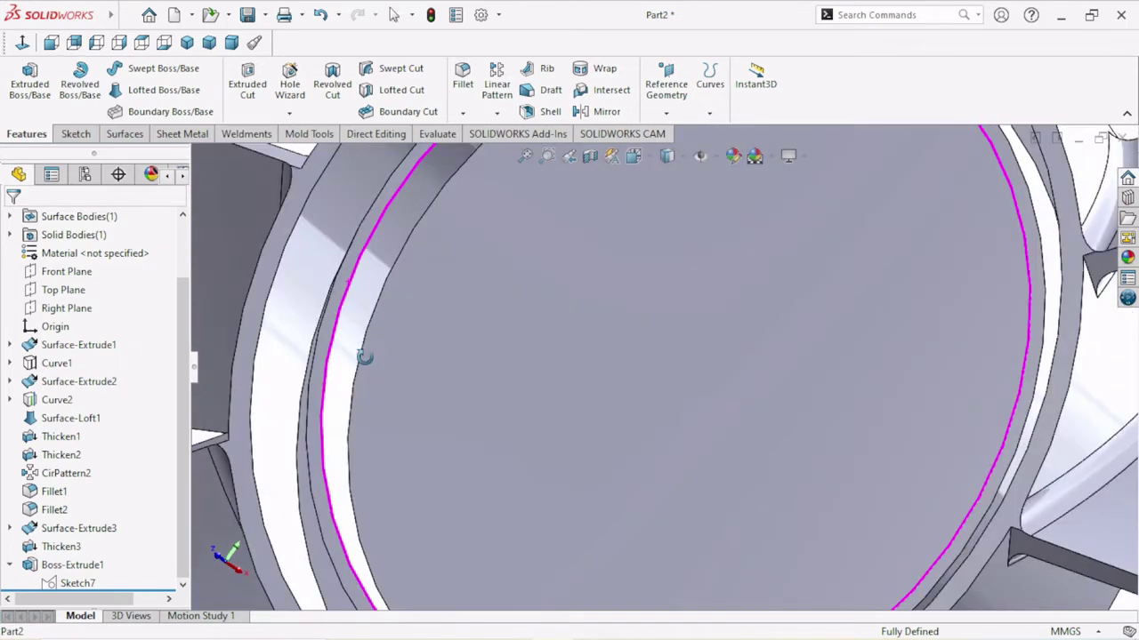
scroll(489, 381, "up", 4)
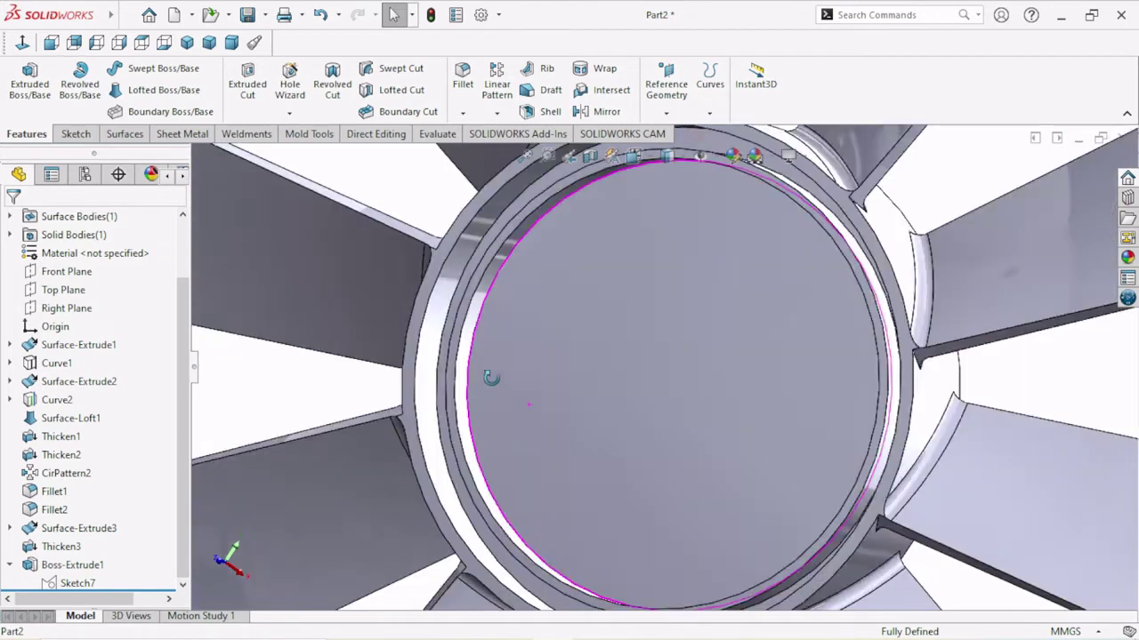
left_click(480, 328)
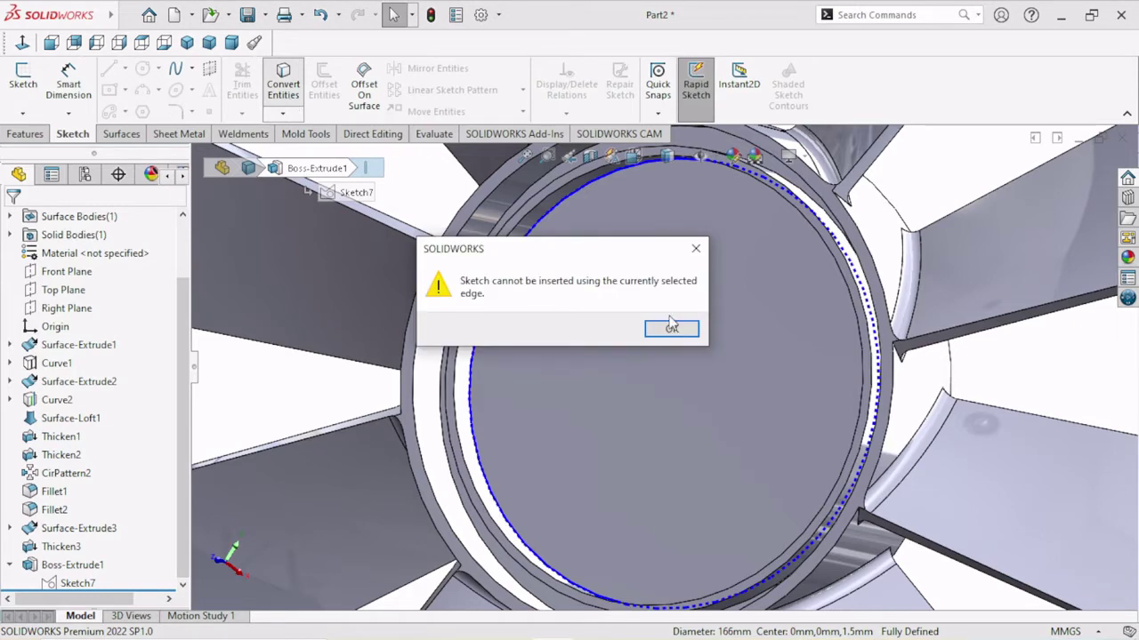
left_click(671, 325)
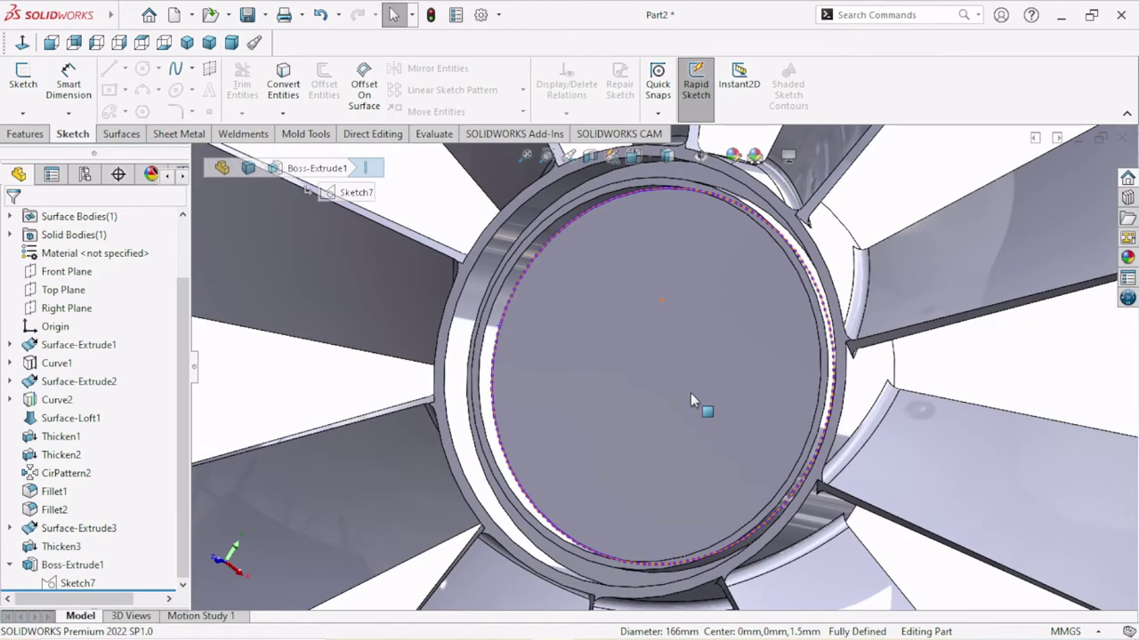
left_click(700, 400)
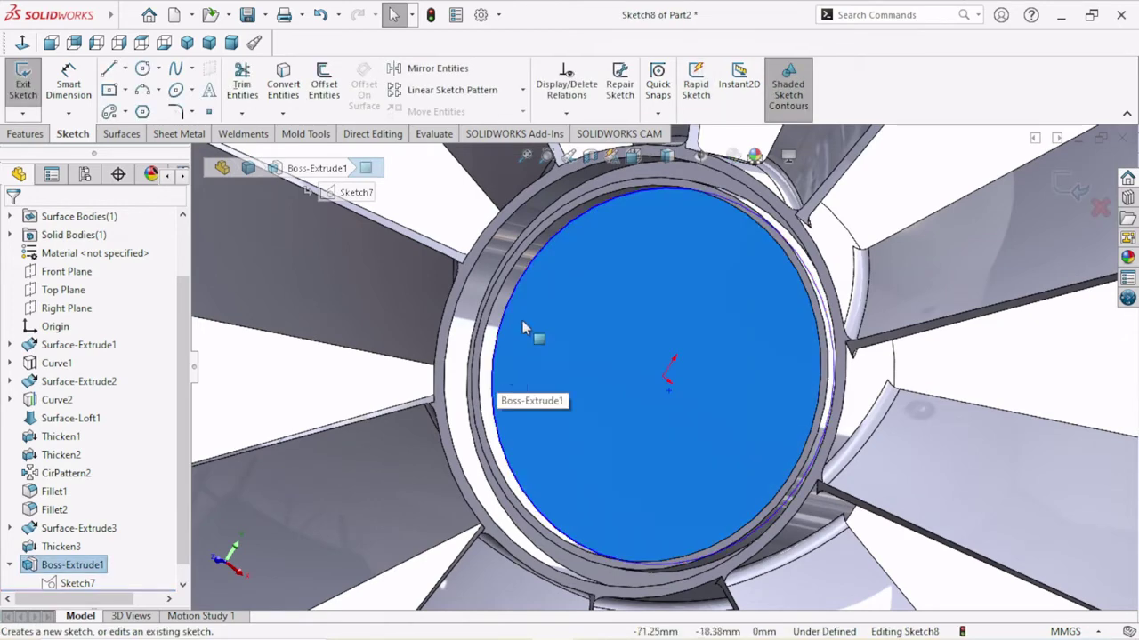
Step: Convert the face's Ø166 mm edge and cut it Blind 1.50 mm deep
left_click(282, 80)
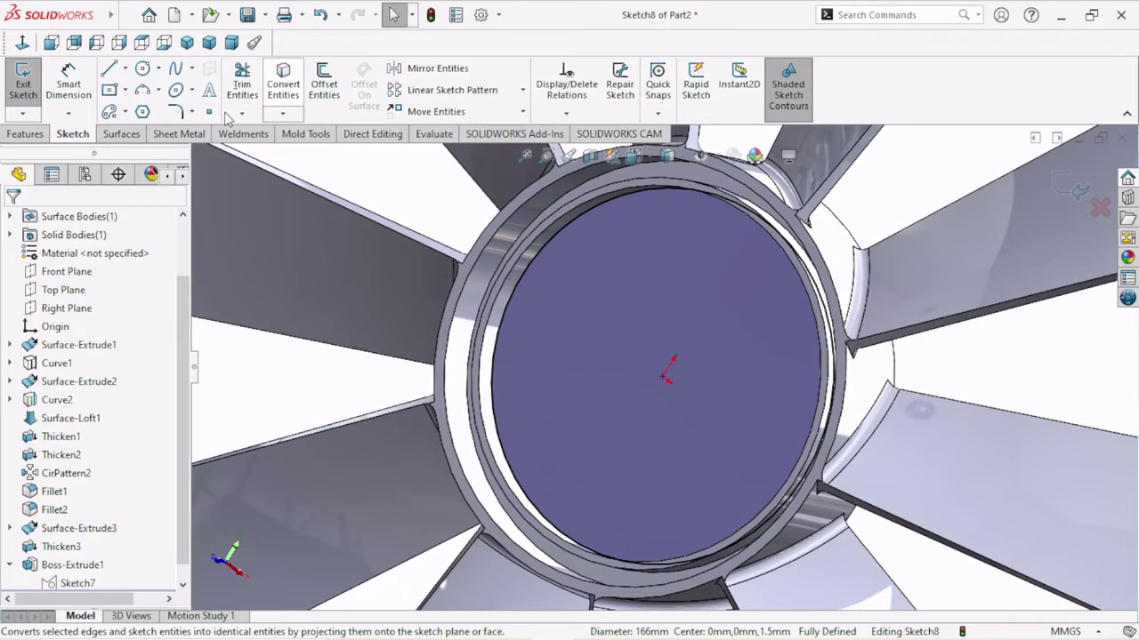
left_click(122, 134)
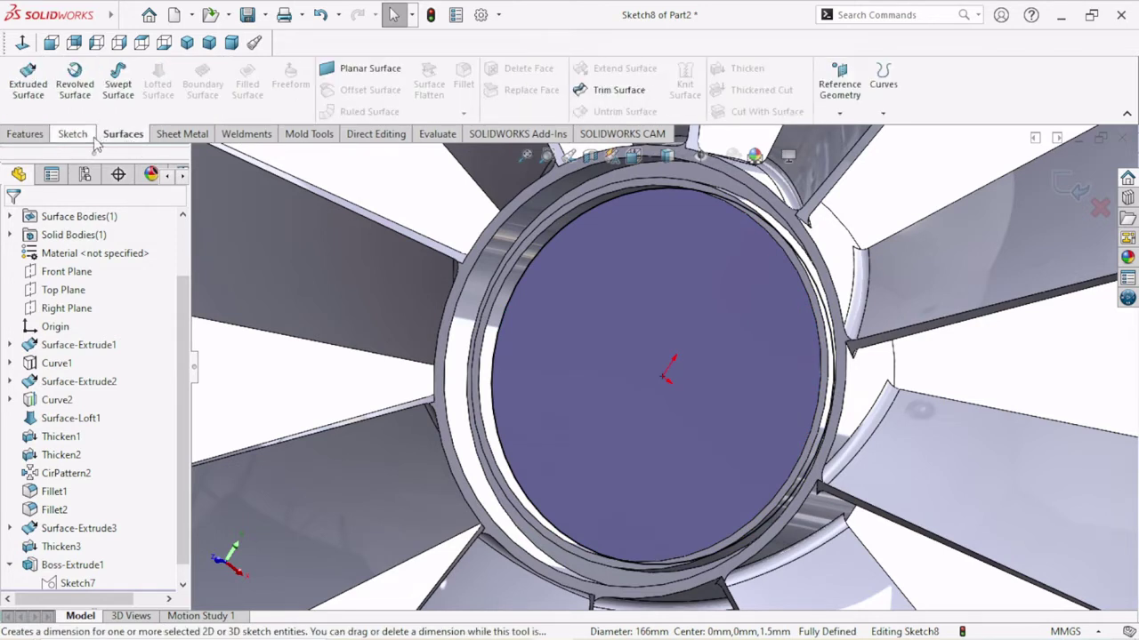
scroll(95, 140, "up", 2)
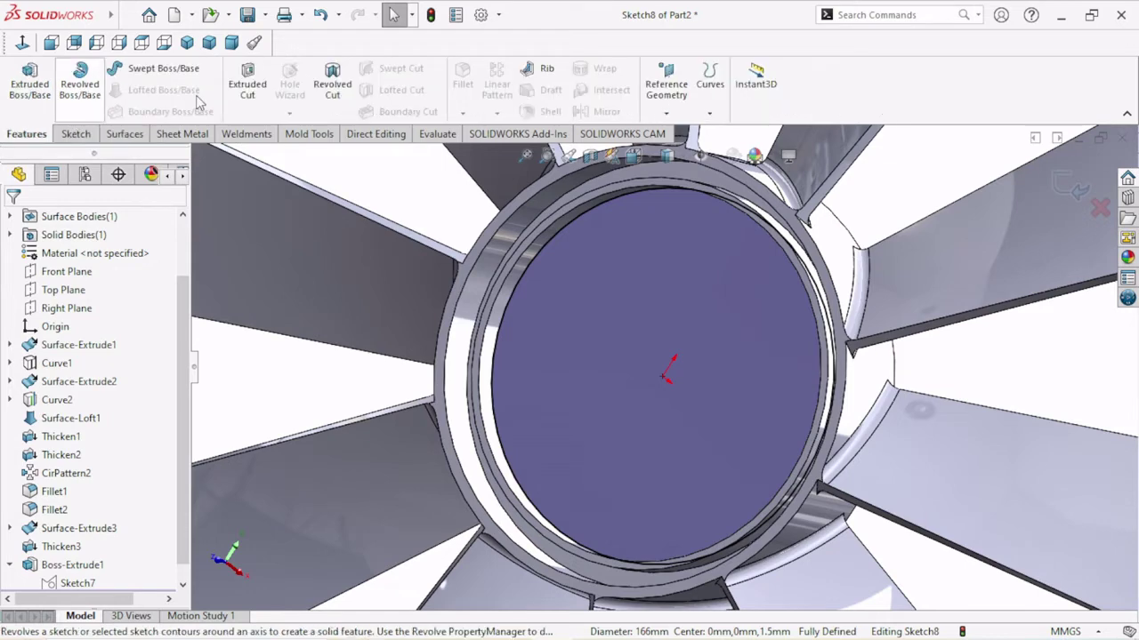
left_click(249, 98)
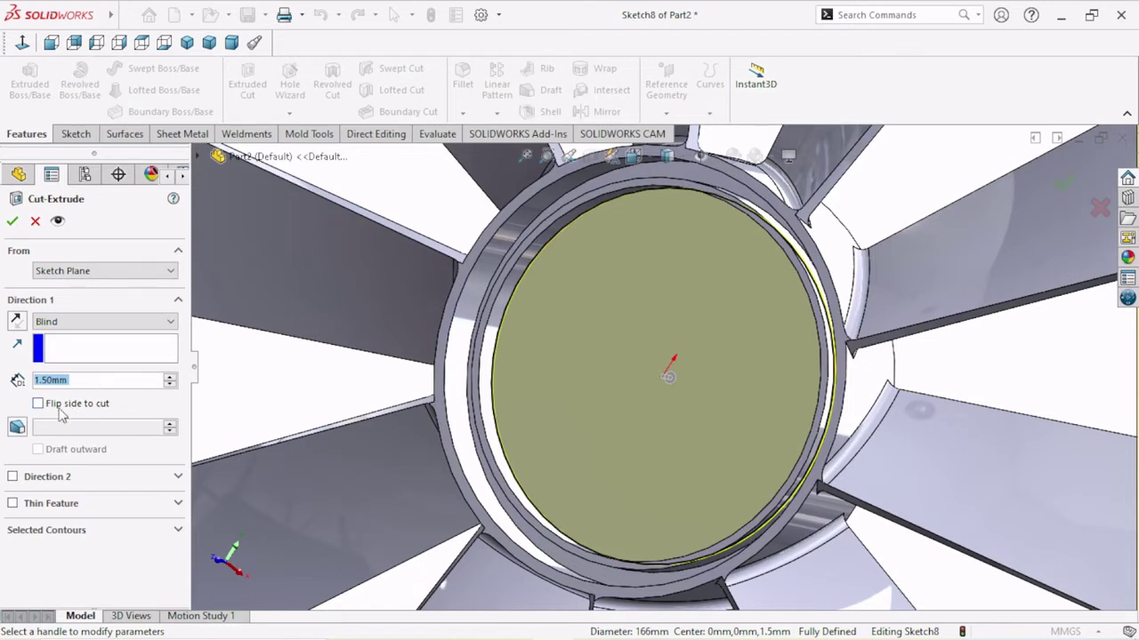
left_click(14, 219)
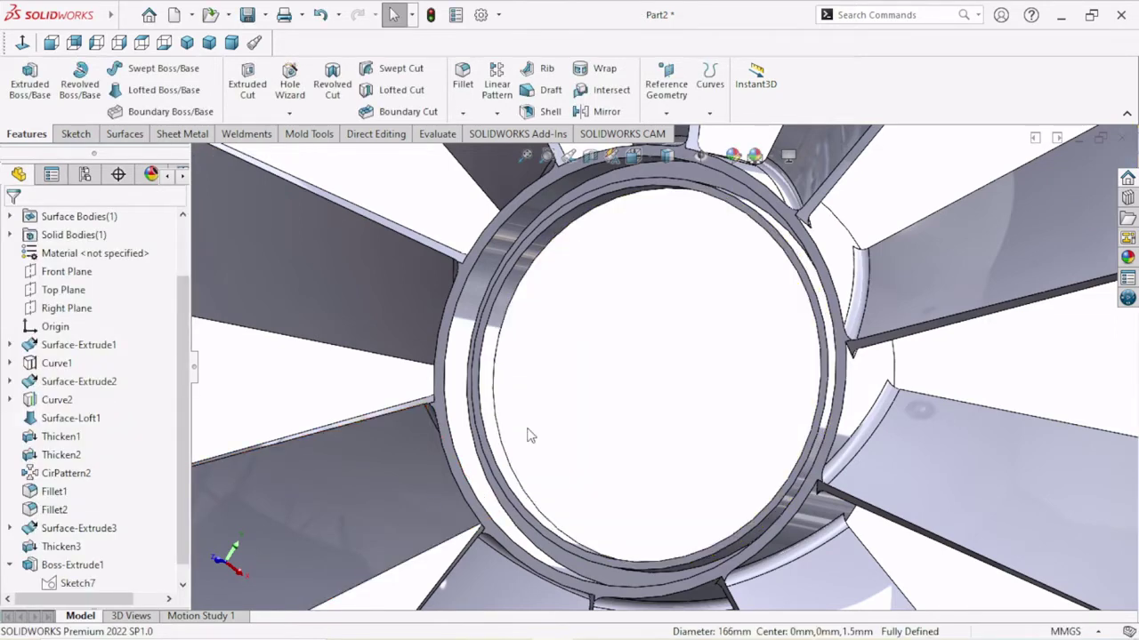
scroll(528, 436, "up", 5)
scroll(686, 427, "down", 5)
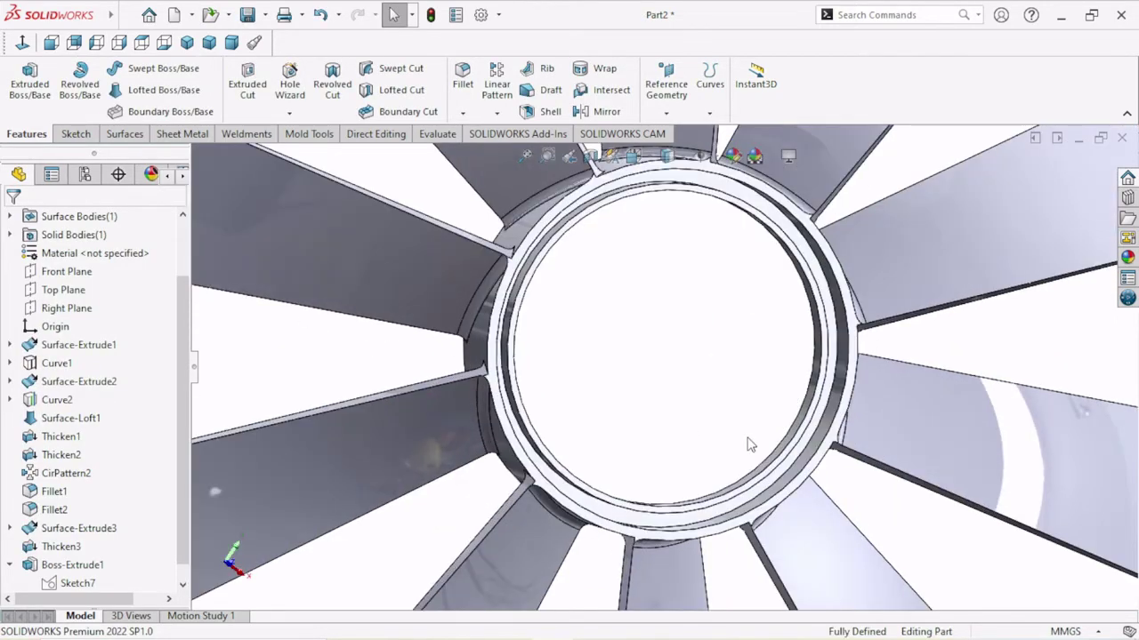
scroll(587, 307, "down", 3)
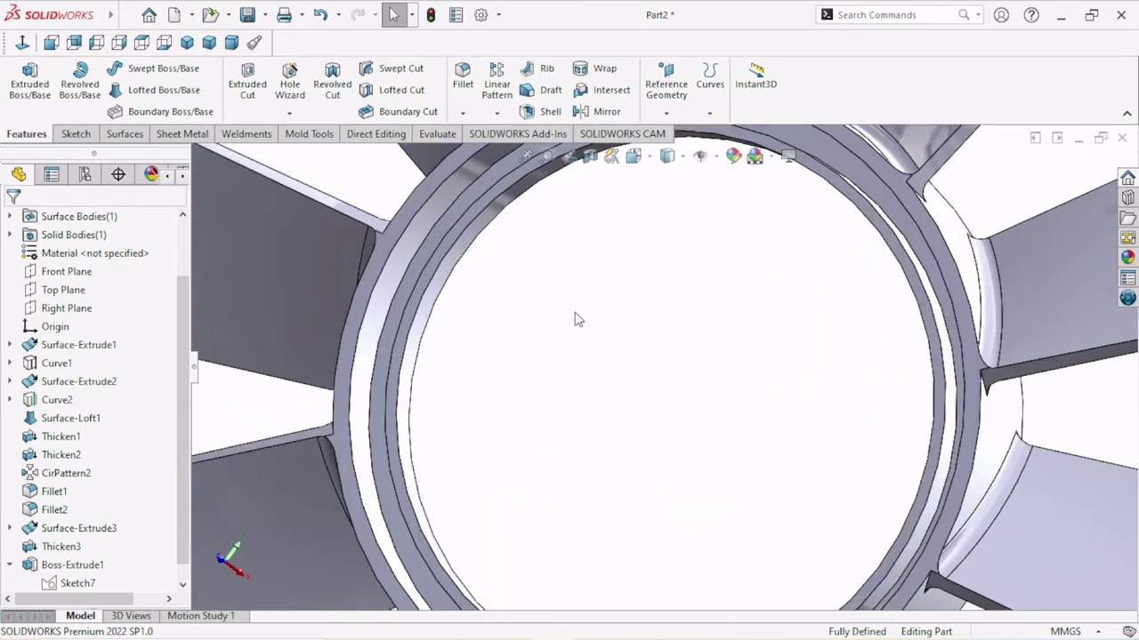
mouse_move(574, 319)
middle_mouse_down()
mouse_move(551, 356)
mouse_move(582, 321)
mouse_move(556, 348)
mouse_move(416, 347)
mouse_move(479, 362)
mouse_move(501, 347)
mouse_move(520, 365)
middle_mouse_up()
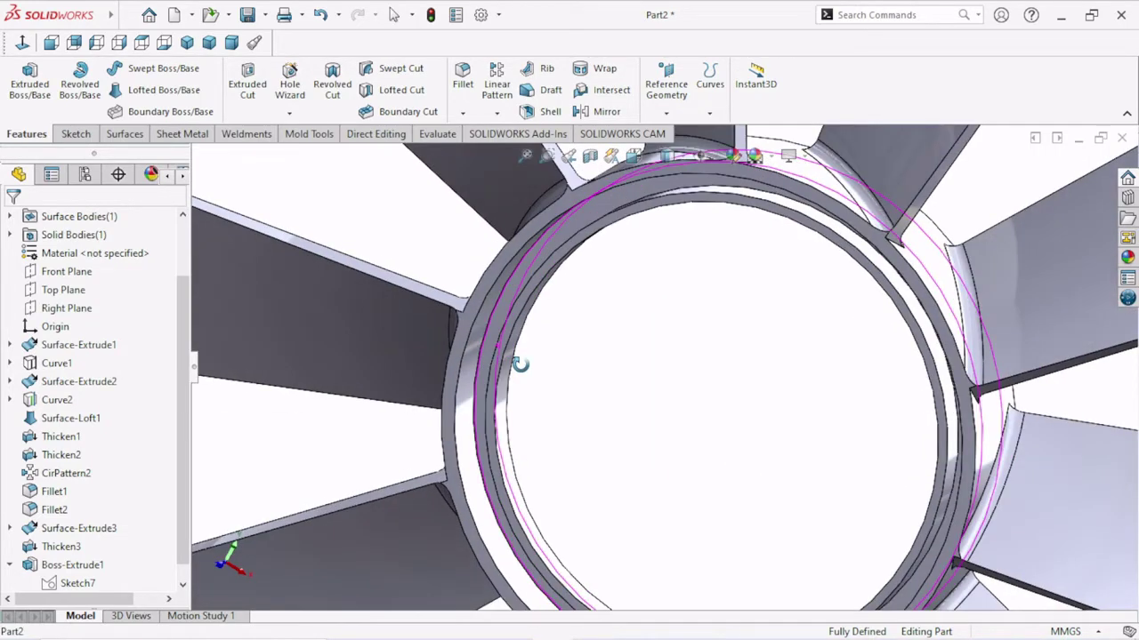
key("Escape")
key("f")
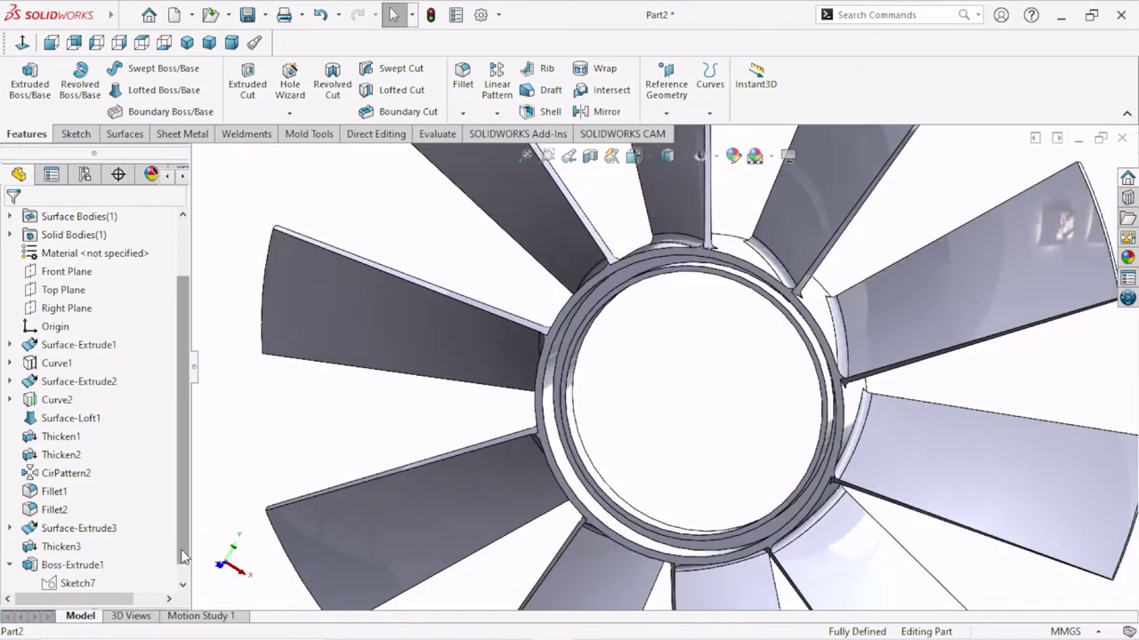
scroll(182, 556, "down", 1)
left_click(82, 549)
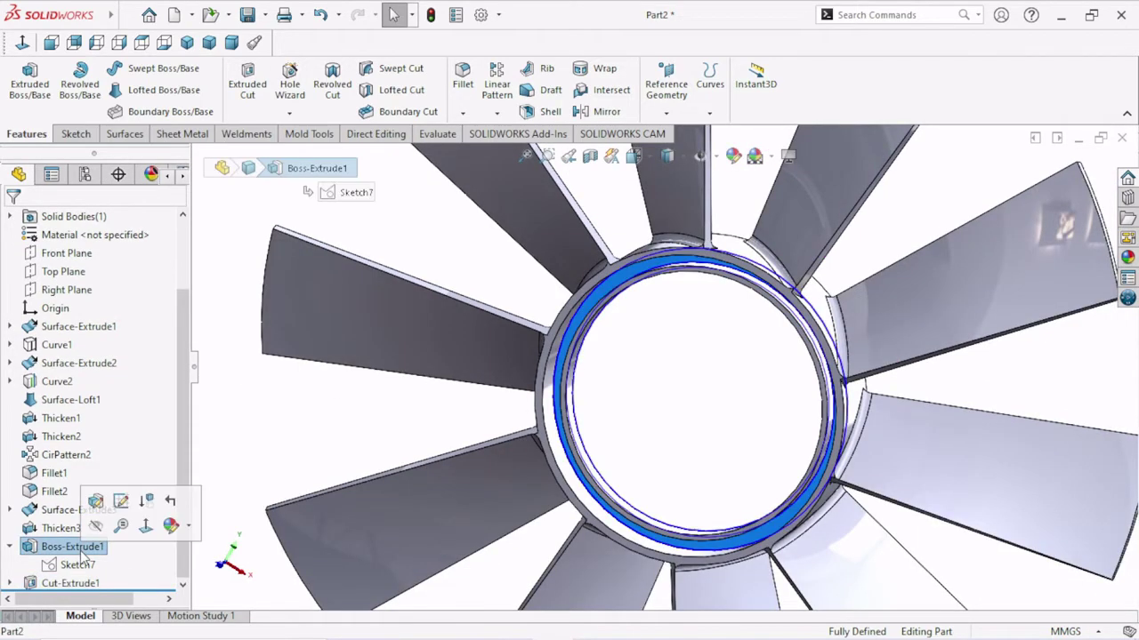
Step: Change Boss-Extrude1 from 1.50mm Blind to a Mid Plane extrusion 3.00mm deep
left_click(96, 502)
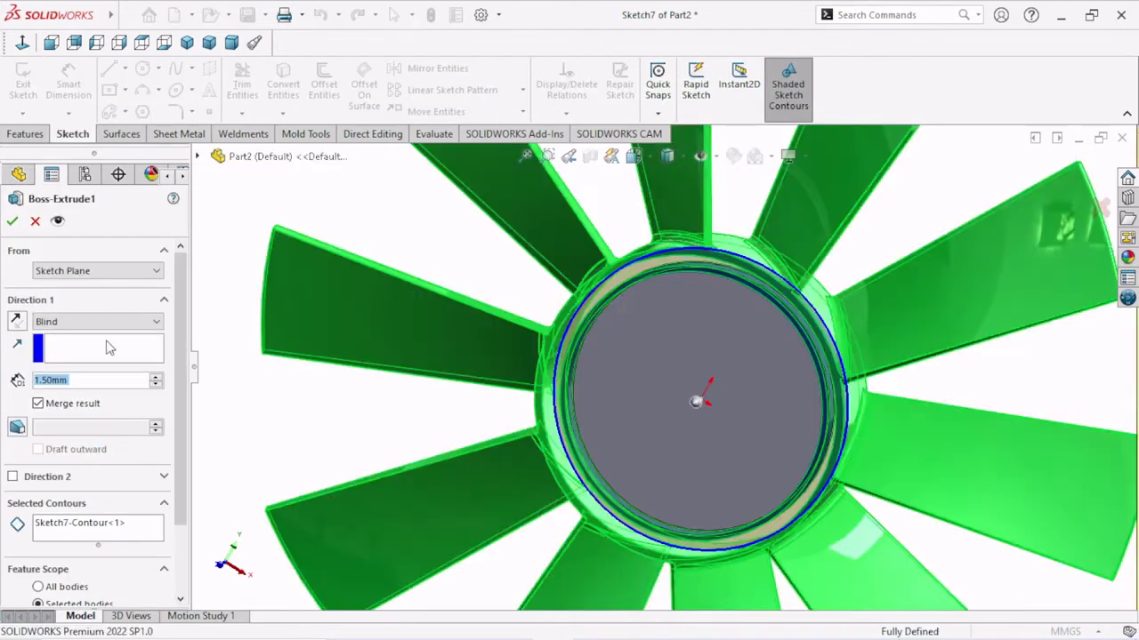
left_click(120, 327)
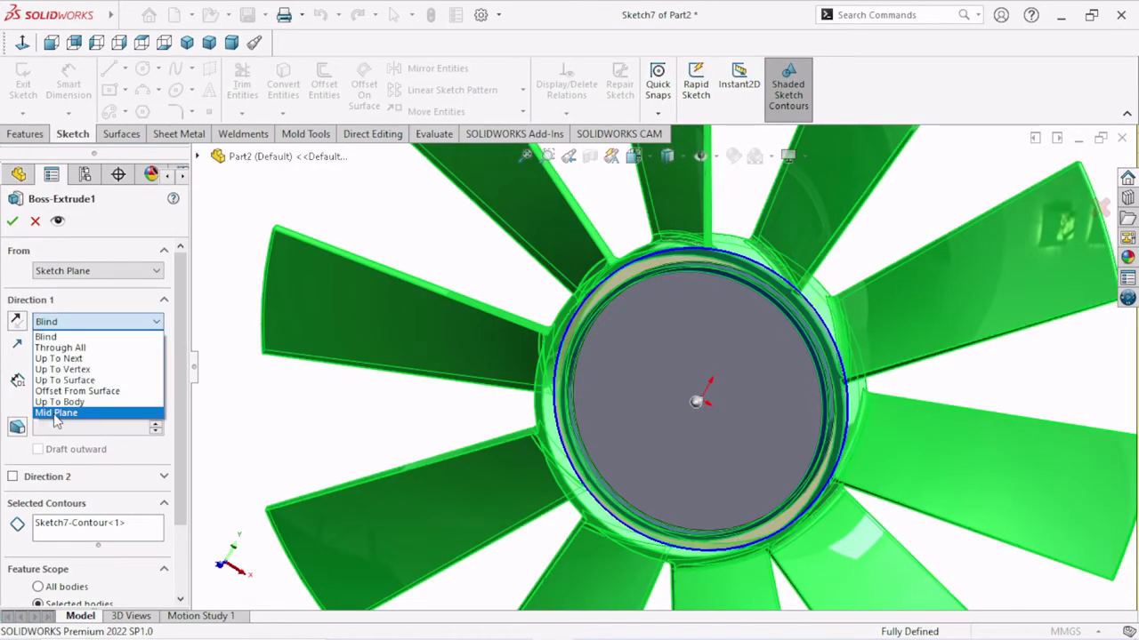
left_click(84, 412)
left_click(82, 384)
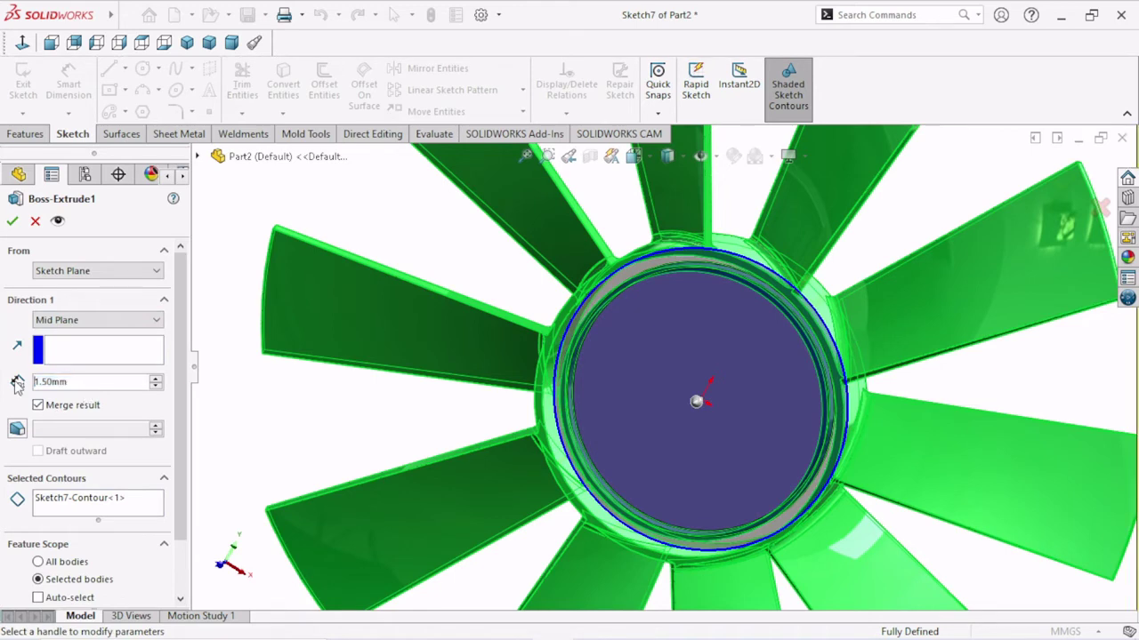
left_click_drag(83, 383, 5, 400)
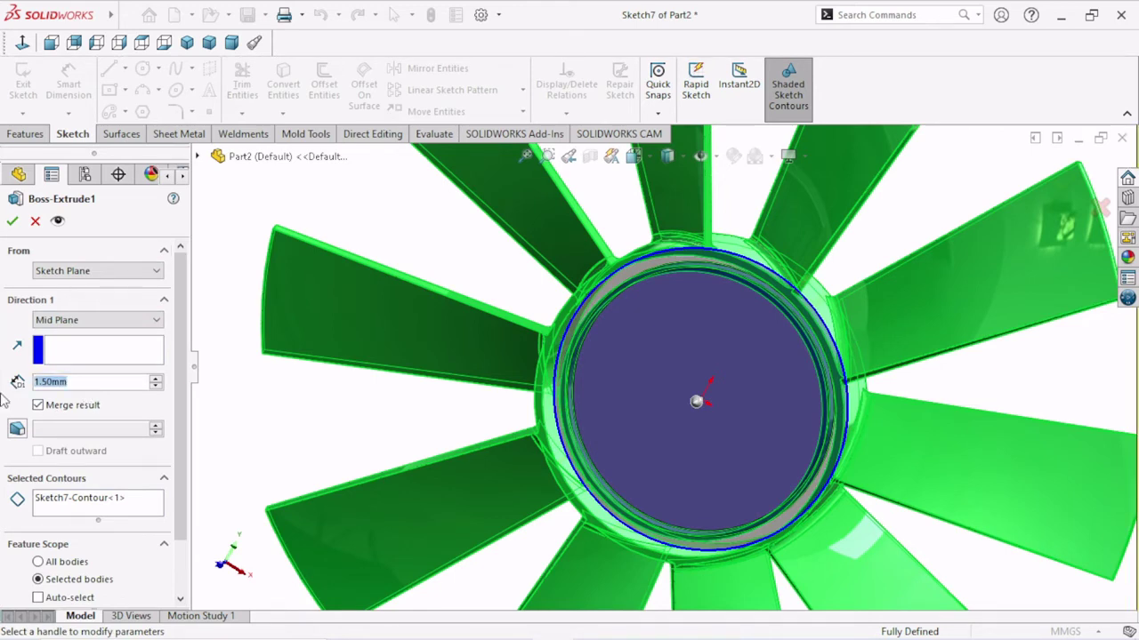
type("3")
key("Return")
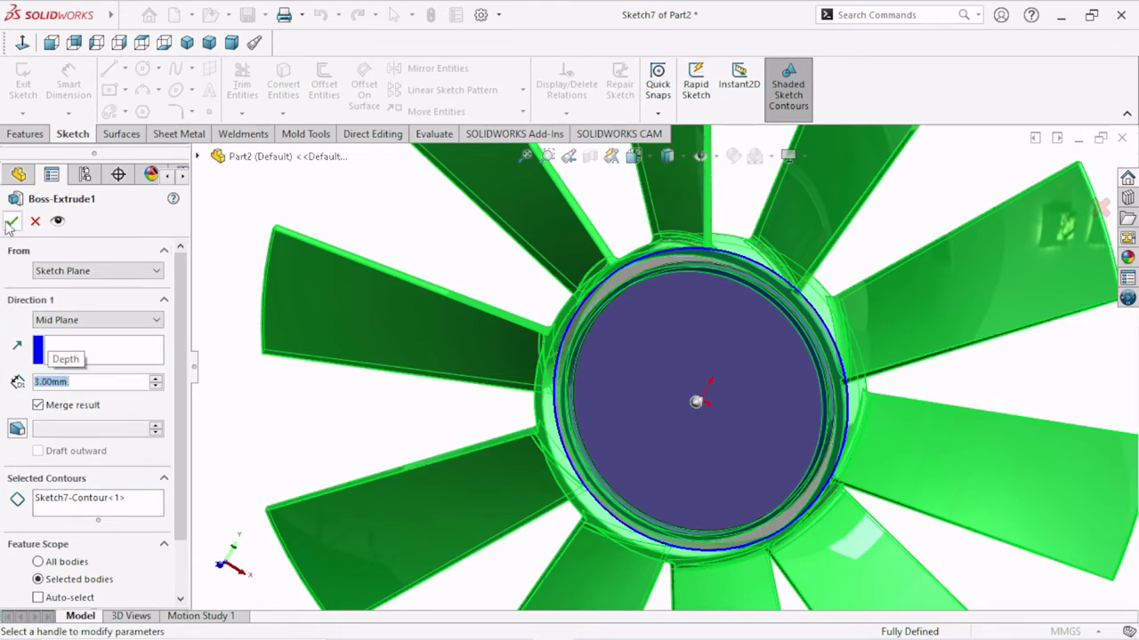
left_click(9, 225)
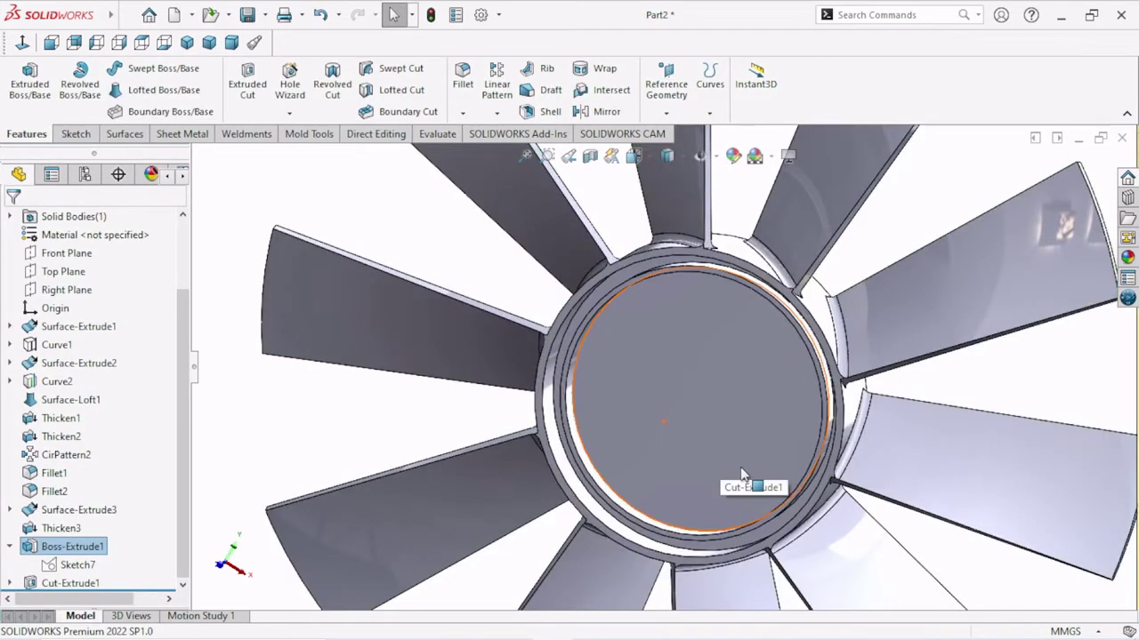
Step: Expand Cut-Extrude1, select its Sketch8, and pick the Ø166 mm circle in the model
scroll(741, 474, "up", 2)
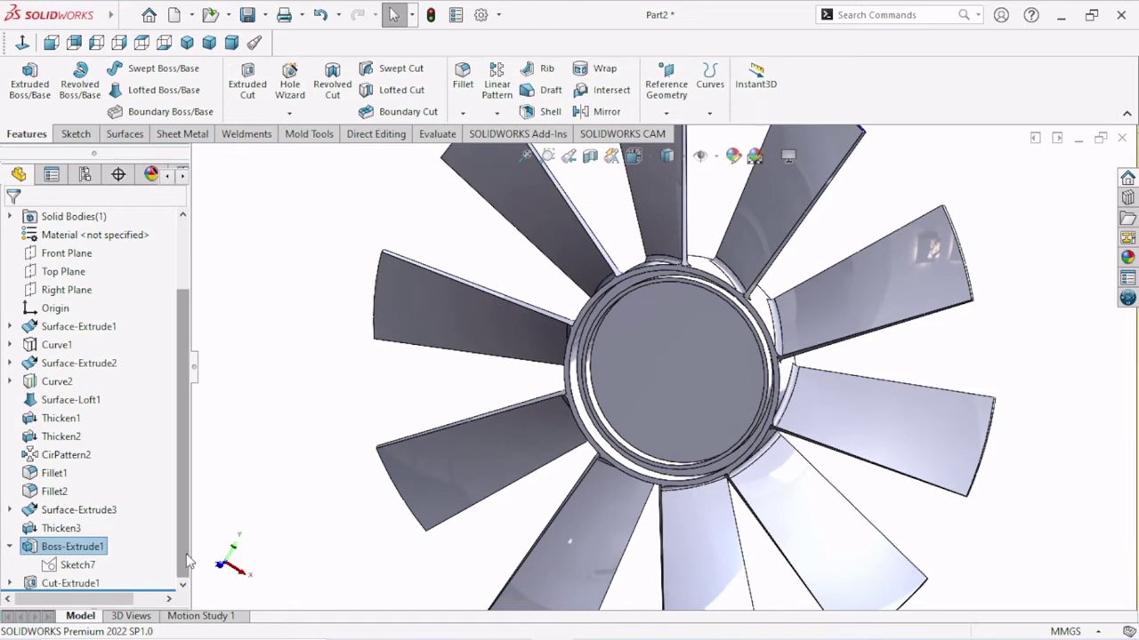
left_click(78, 583)
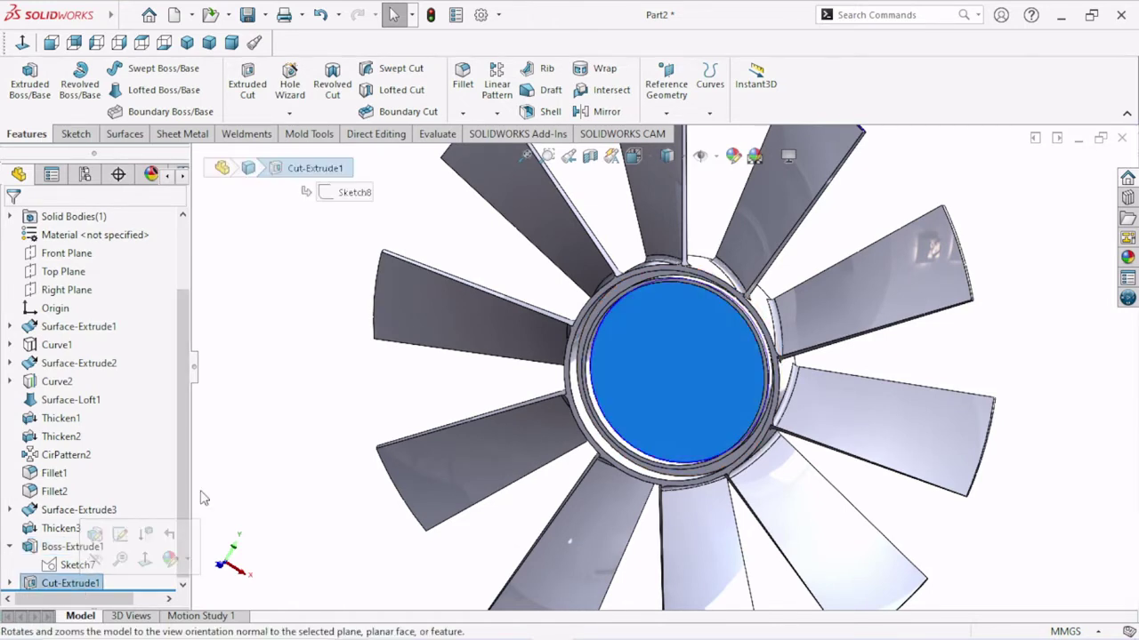
key("Escape")
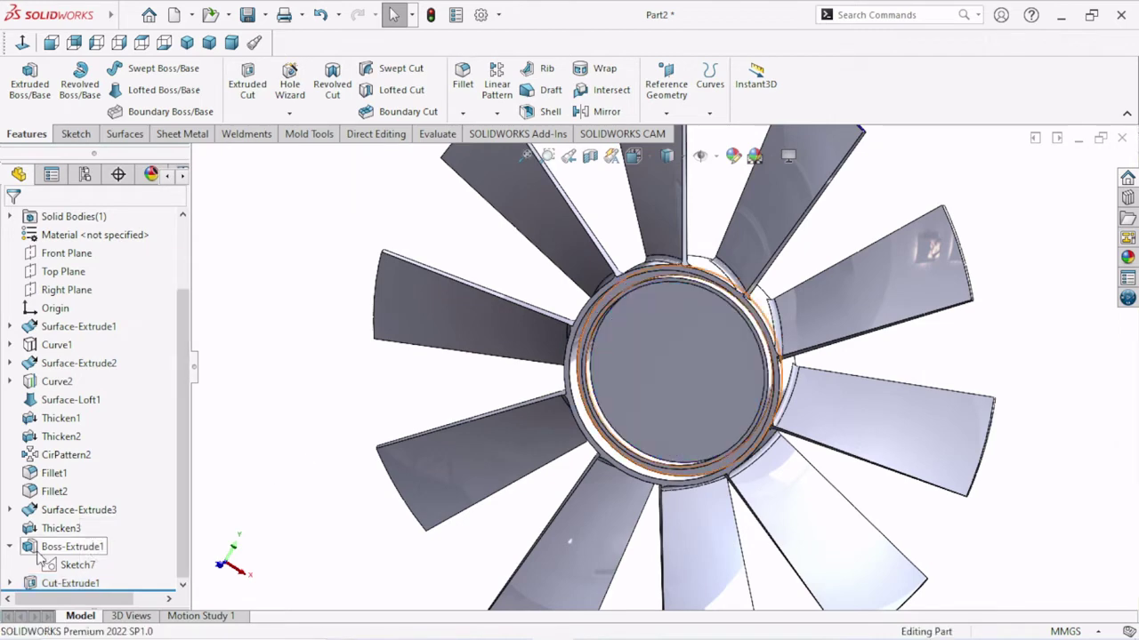
left_click(10, 583)
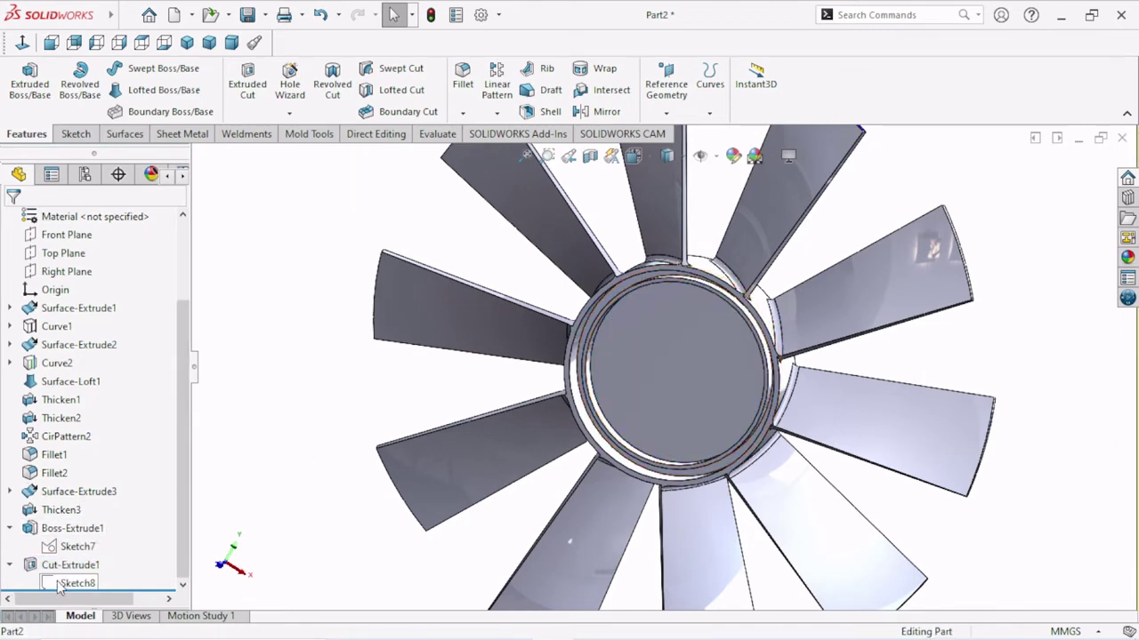
left_click(78, 583)
scroll(710, 391, "down", 3)
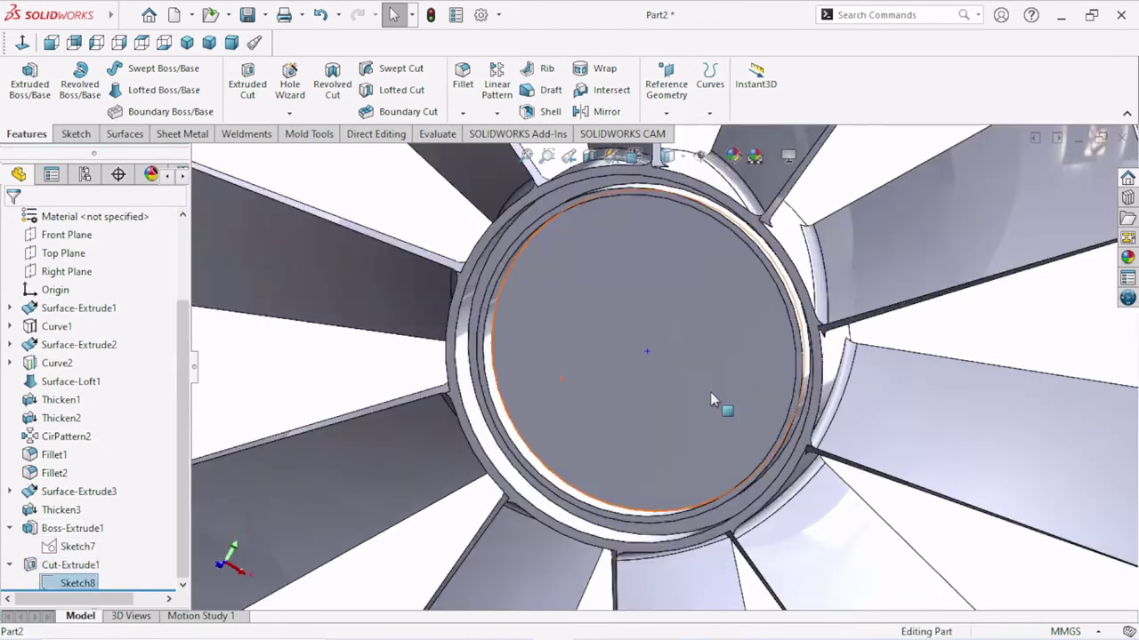
scroll(707, 396, "down", 2)
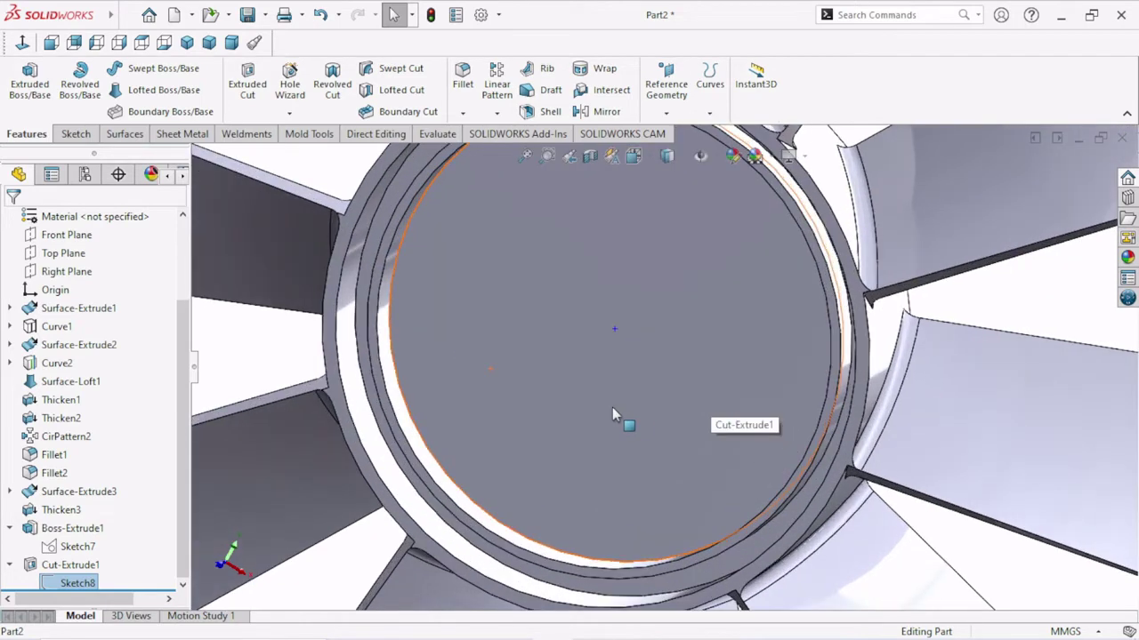
left_click(416, 217)
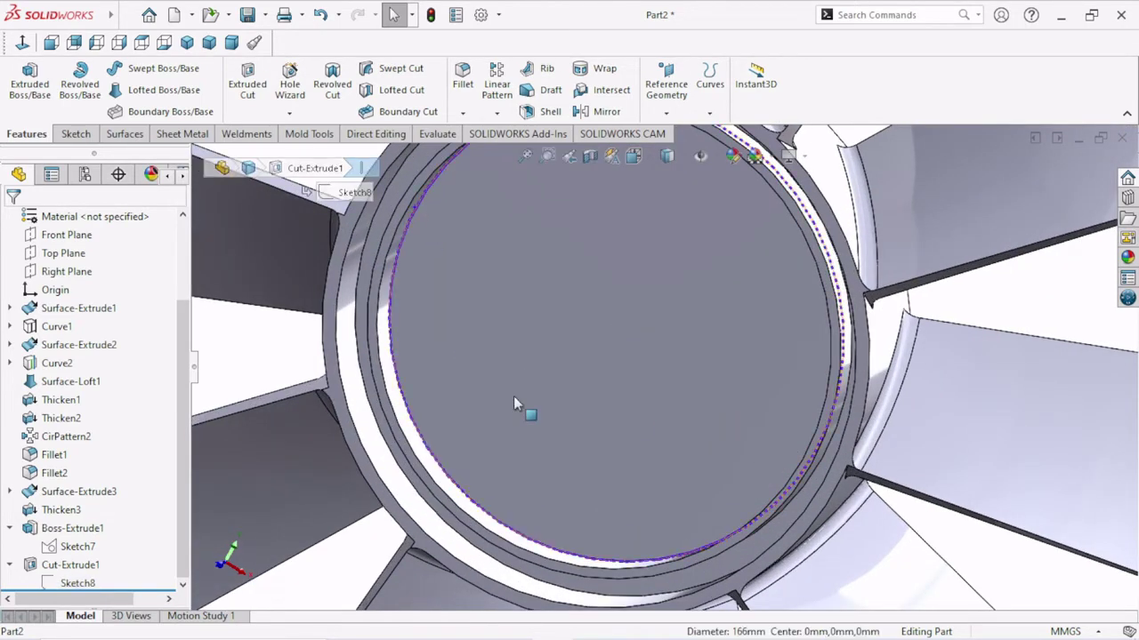
Step: Sketch on the flat hub face and convert its inner Ø166 mm edge into a circle
left_click(32, 87)
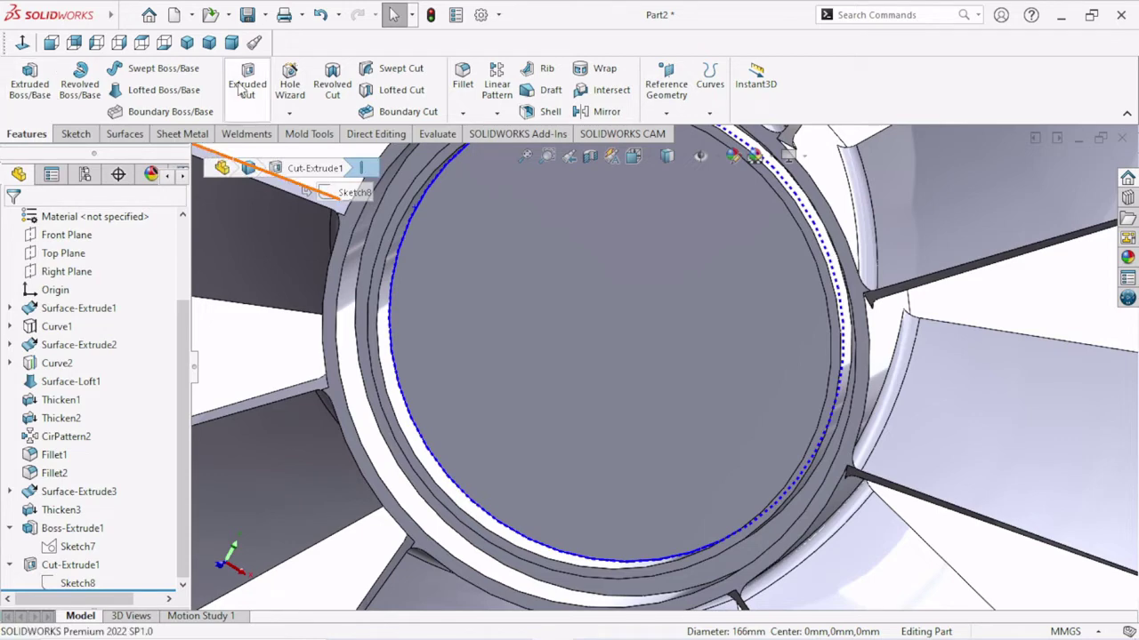
left_click(503, 374)
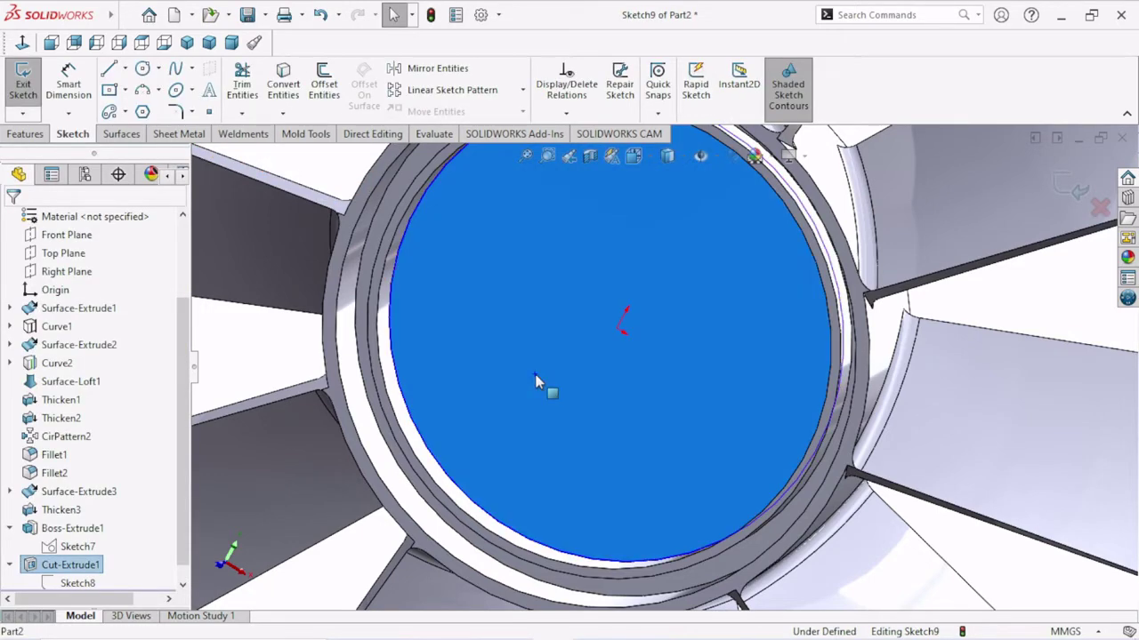
right_click(535, 380)
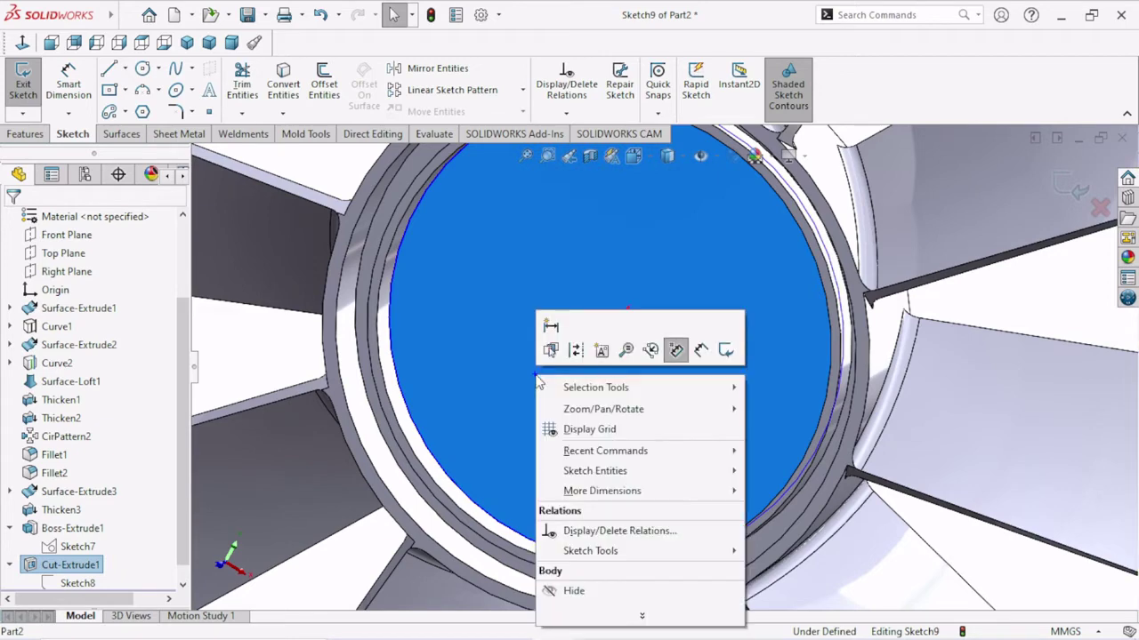
left_click(523, 385)
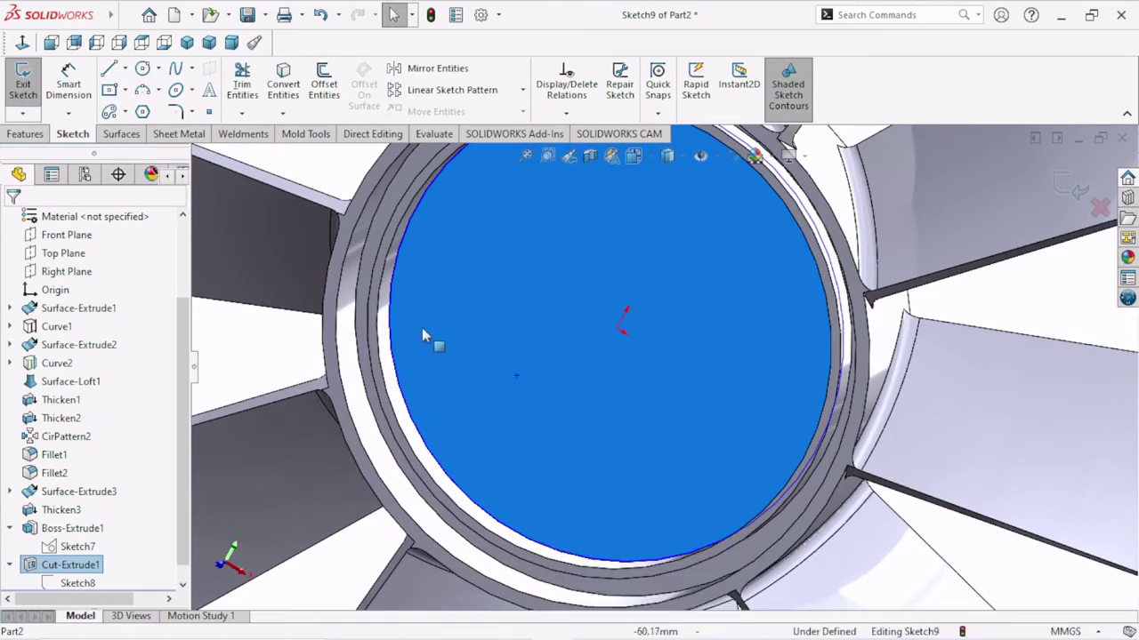
left_click(400, 249)
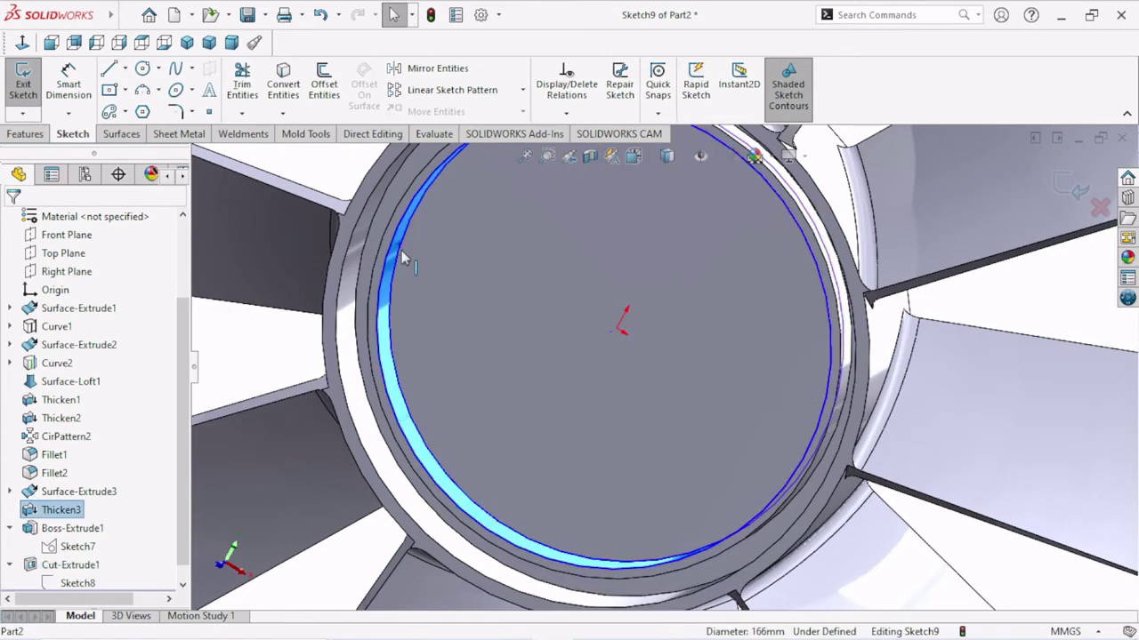
left_click(470, 377)
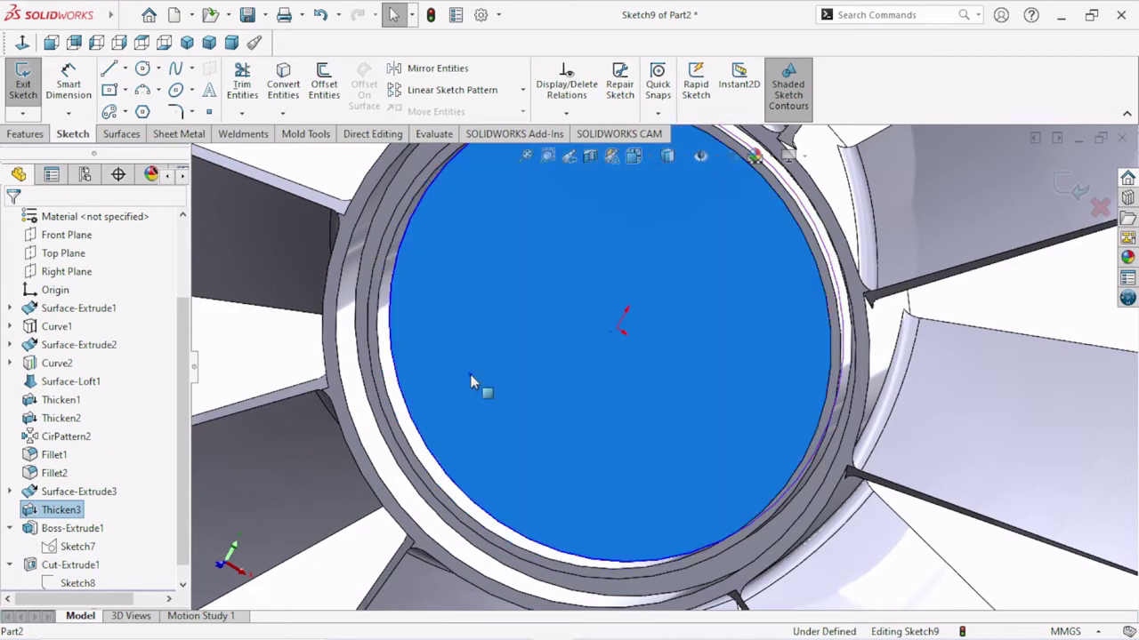
left_click(399, 254)
left_click(293, 98)
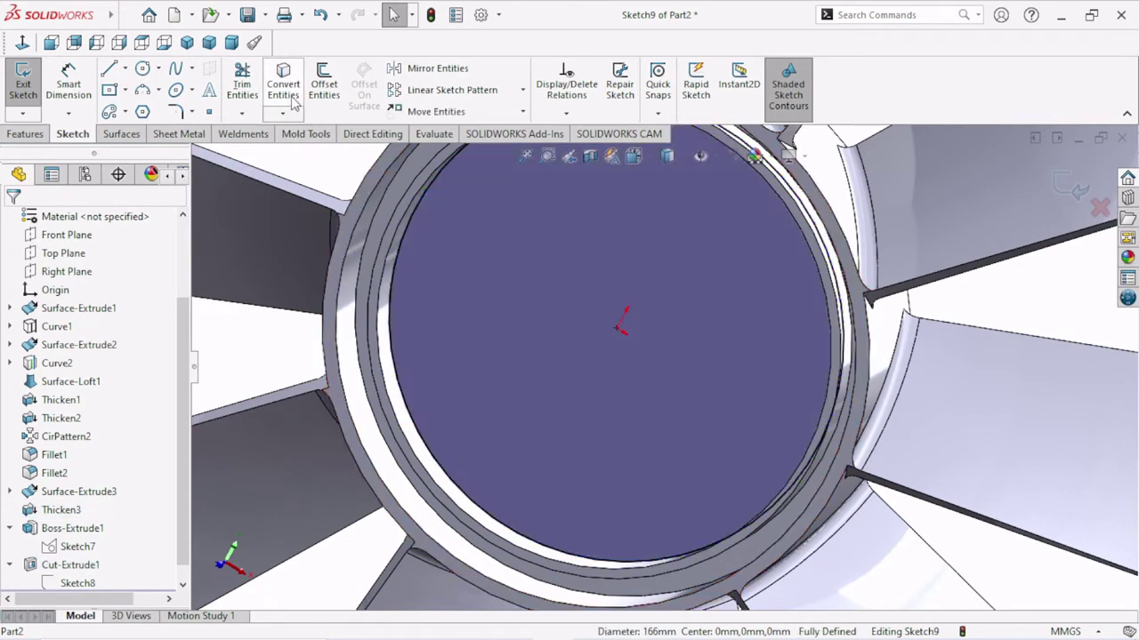
Step: Extruded-cut the circle 11.50mm Blind to open the hub centre
left_click(26, 134)
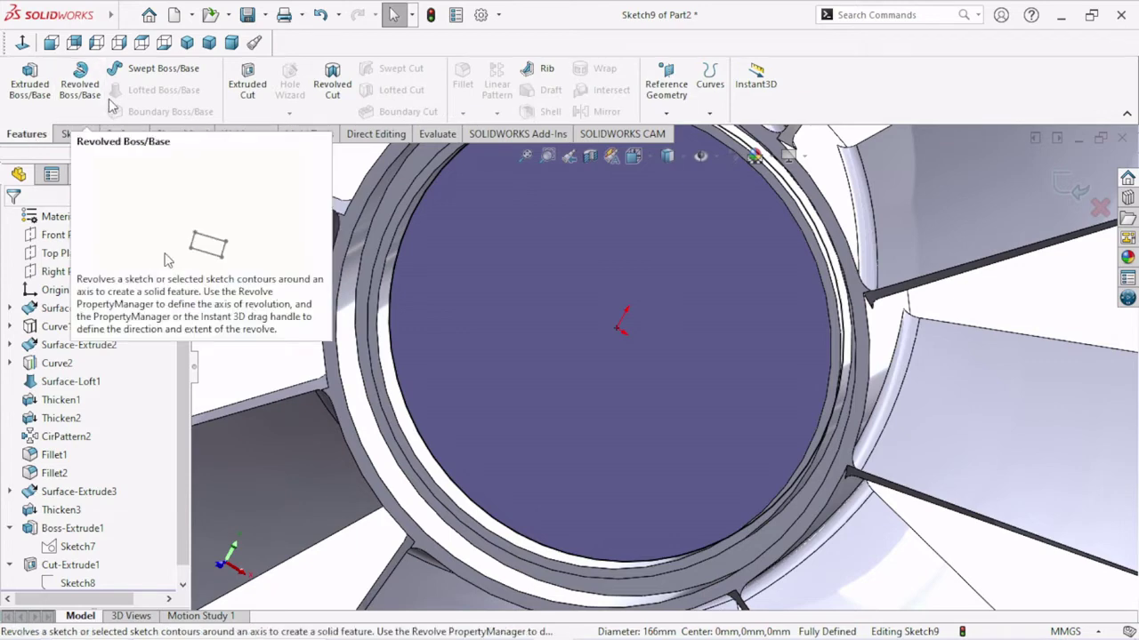
left_click(240, 85)
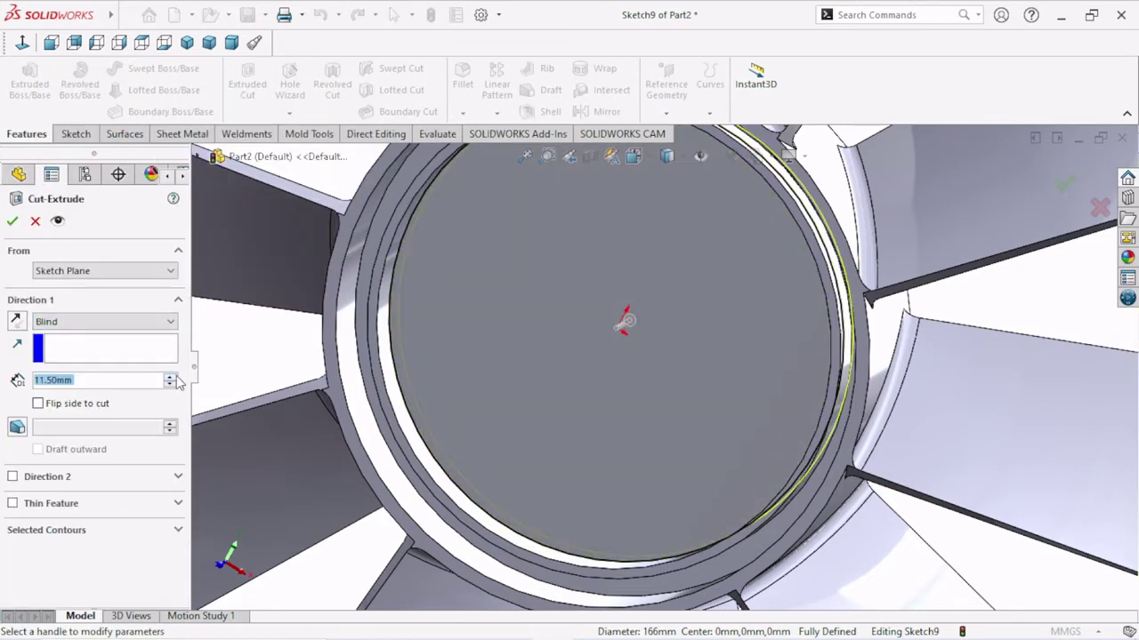
left_click(12, 221)
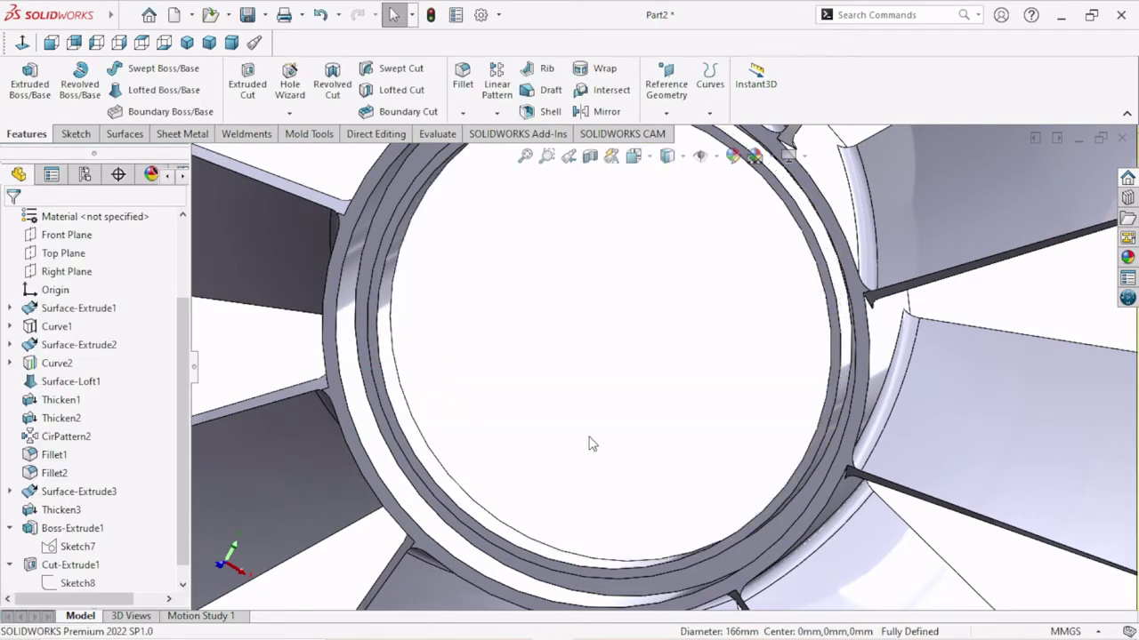
key("f")
mouse_move(590, 442)
middle_mouse_down()
mouse_move(682, 356)
mouse_move(685, 331)
mouse_move(692, 360)
mouse_move(687, 381)
mouse_move(548, 398)
mouse_move(613, 447)
mouse_move(642, 445)
mouse_move(661, 419)
mouse_move(607, 358)
middle_mouse_up()
scroll(676, 381, "down", 3)
key("f")
mouse_move(907, 406)
middle_mouse_down()
mouse_move(798, 384)
mouse_move(533, 427)
middle_mouse_up()
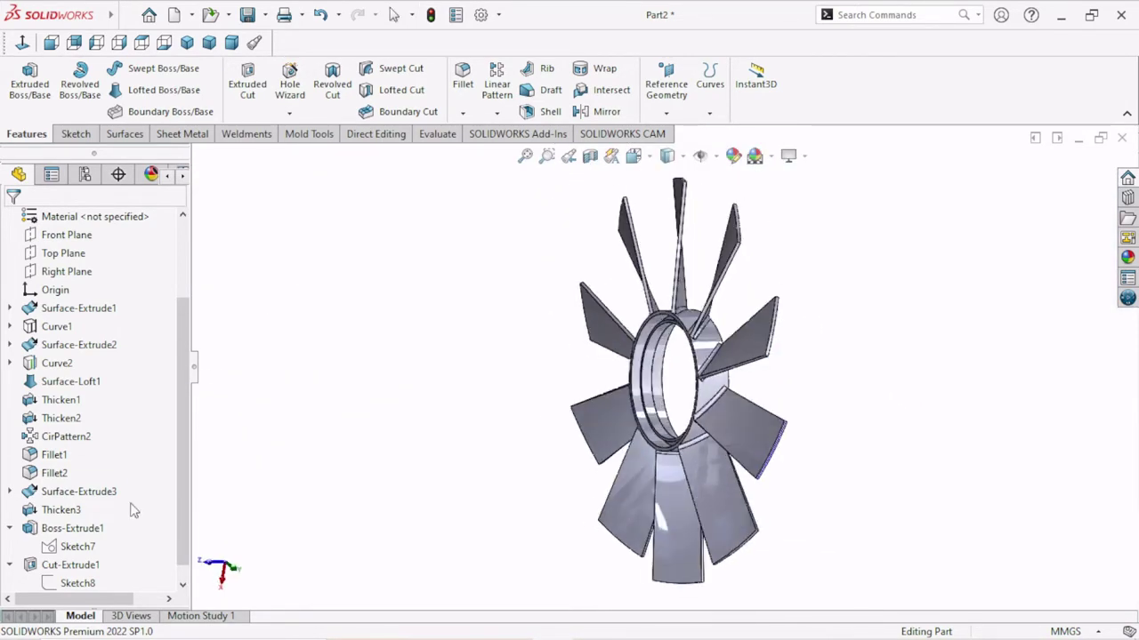
left_click(74, 498)
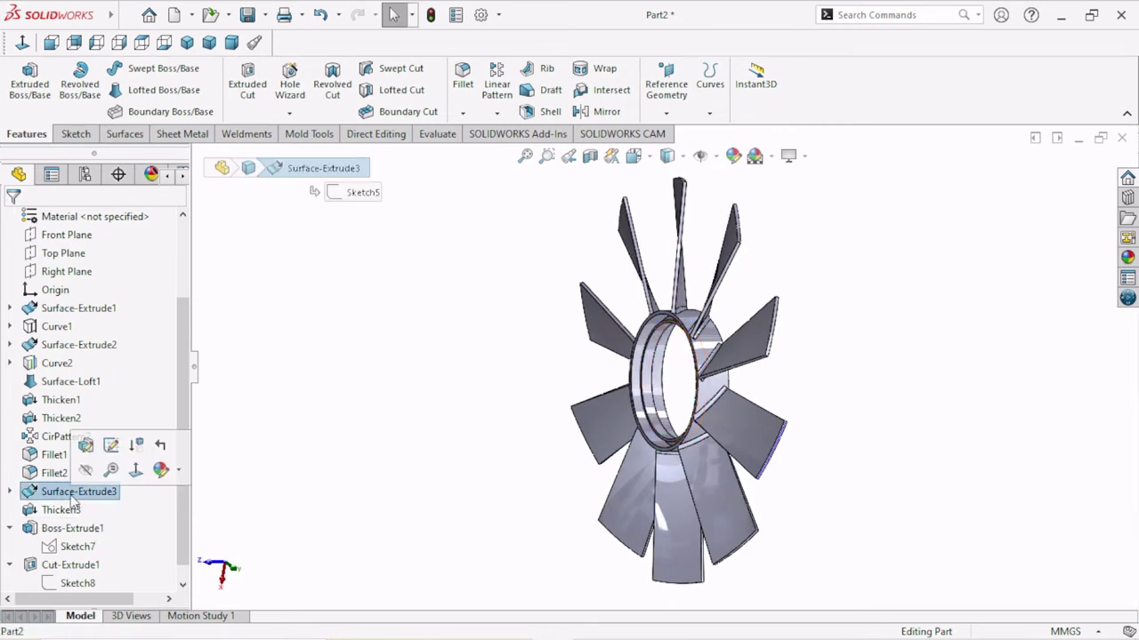
Step: Change Surface-Extrude3 from 15mm Blind to 30mm Mid Plane, then fit the fan in view
left_click(87, 445)
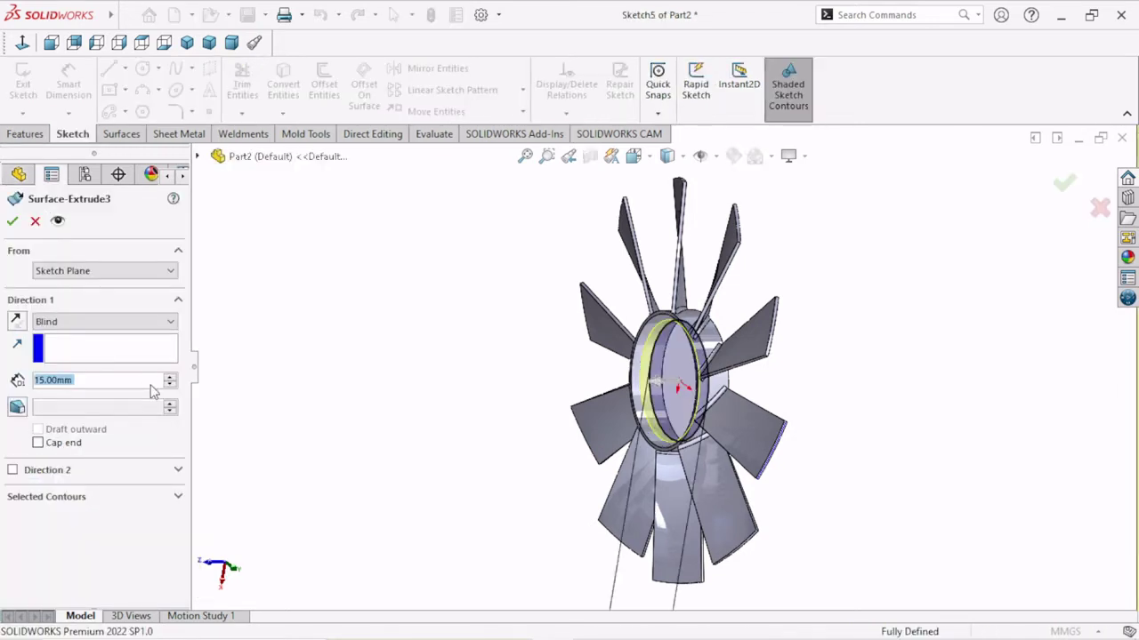
left_click(111, 381)
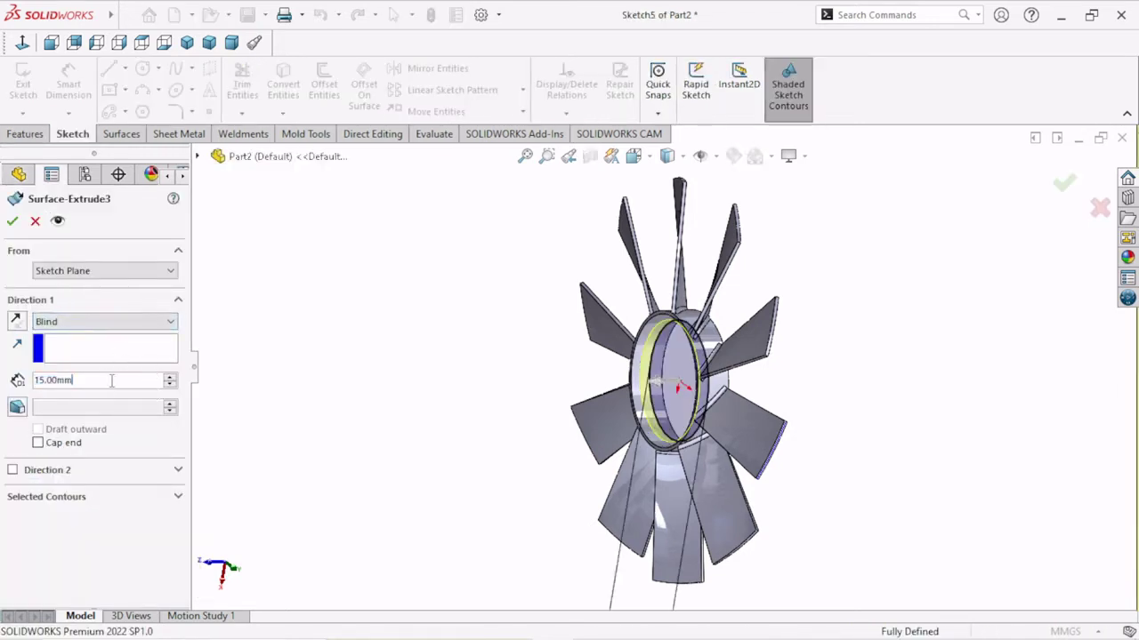
left_click_drag(111, 380, 23, 377)
type("30")
key("Return")
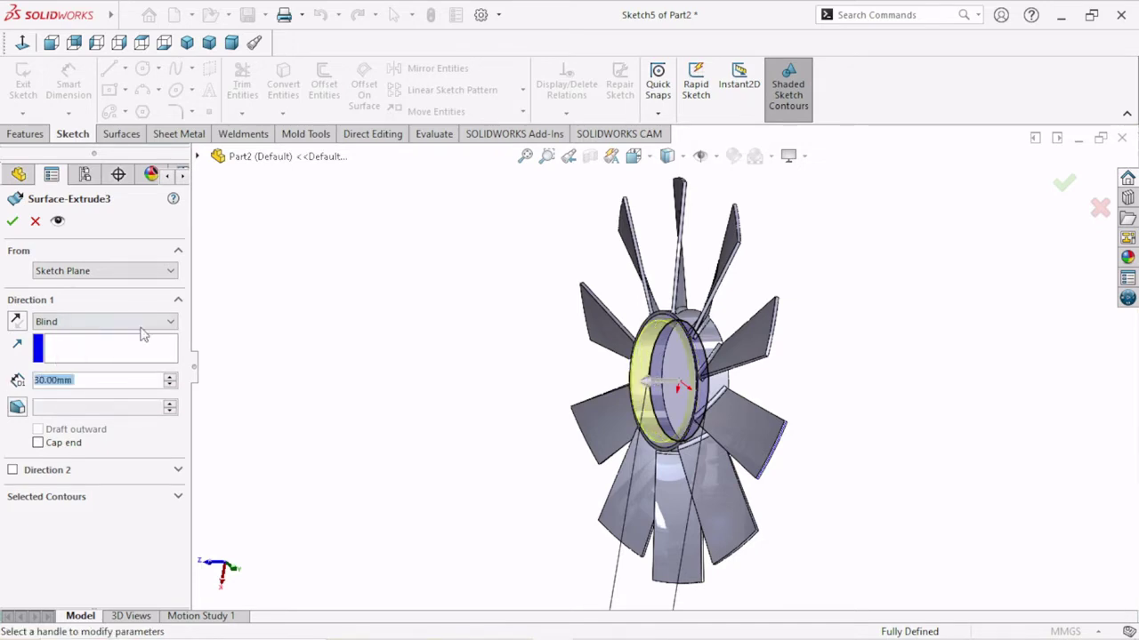
left_click(147, 329)
left_click(102, 416)
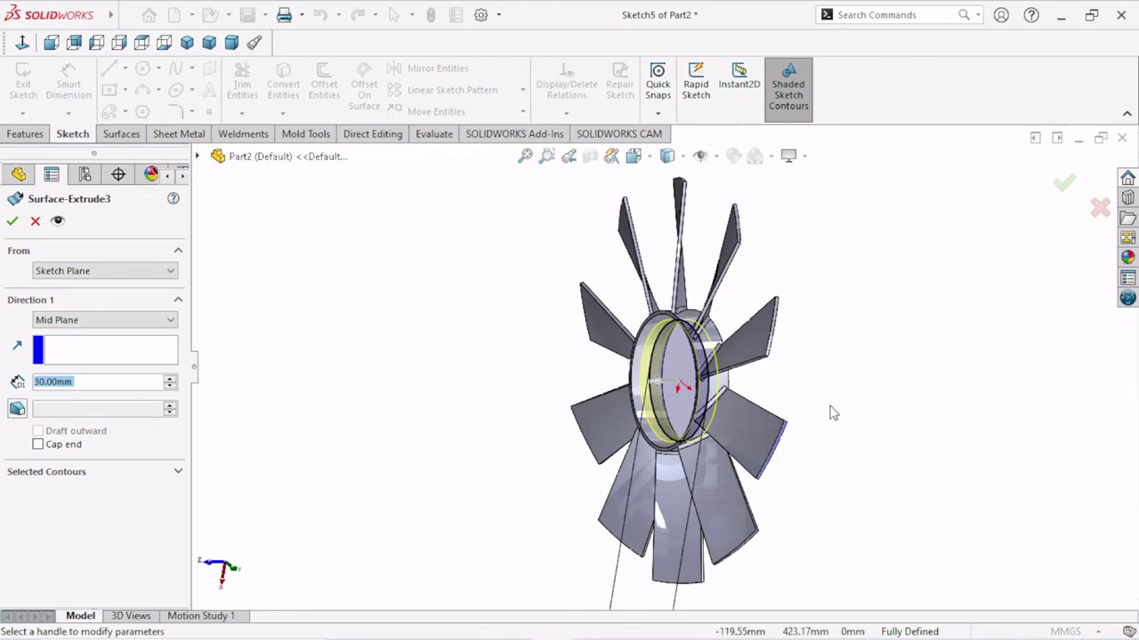
mouse_move(826, 425)
middle_mouse_down()
mouse_move(771, 409)
mouse_move(752, 382)
middle_mouse_up()
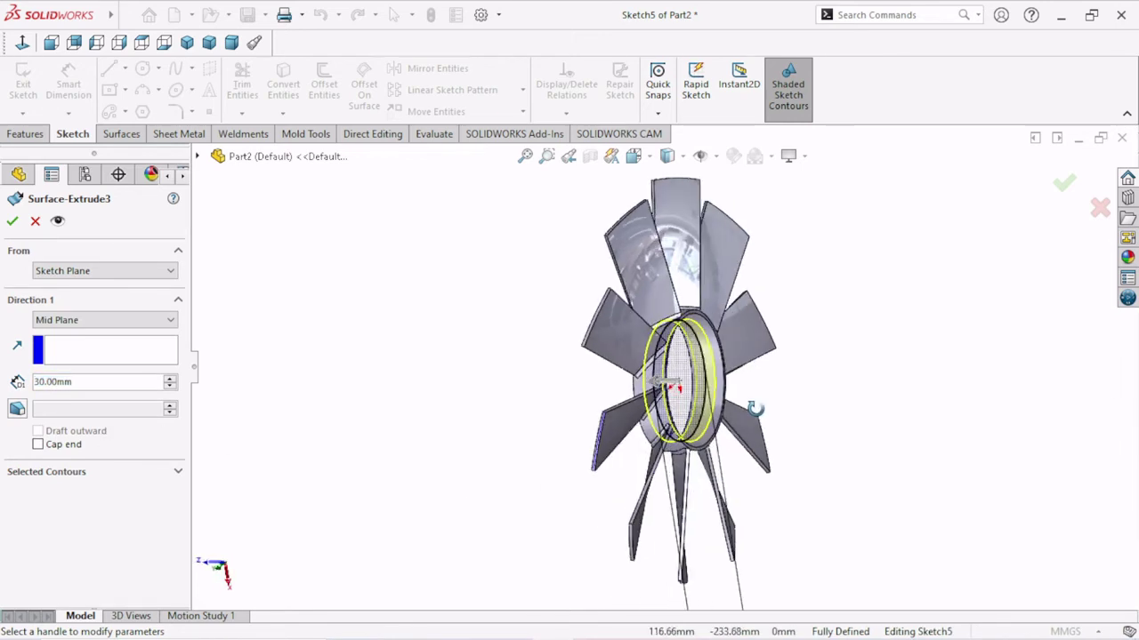
left_click(13, 222)
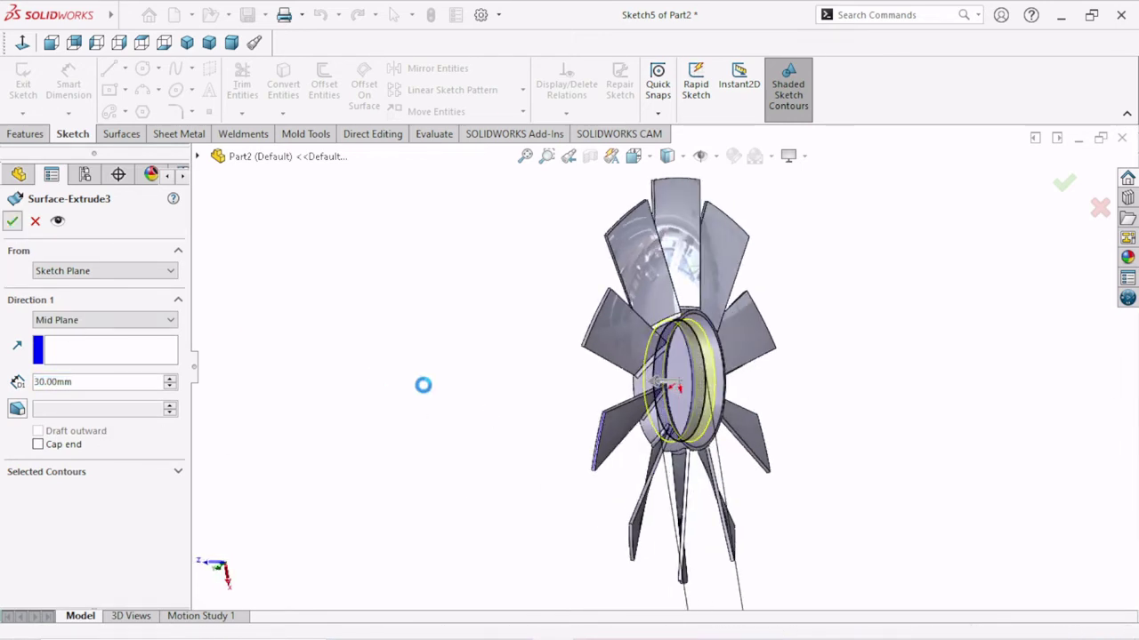
mouse_move(519, 403)
middle_mouse_down()
mouse_move(605, 356)
mouse_move(726, 406)
mouse_move(691, 404)
mouse_move(728, 427)
mouse_move(770, 399)
mouse_move(850, 410)
mouse_move(718, 402)
mouse_move(776, 373)
mouse_move(800, 376)
mouse_move(685, 411)
mouse_move(651, 397)
mouse_move(651, 483)
mouse_move(620, 407)
mouse_move(723, 418)
middle_mouse_up()
scroll(605, 356, "down", 5)
key("f")
Step: View the fan straight on with Normal To and select the Front Plane
scroll(620, 406, "down", 3)
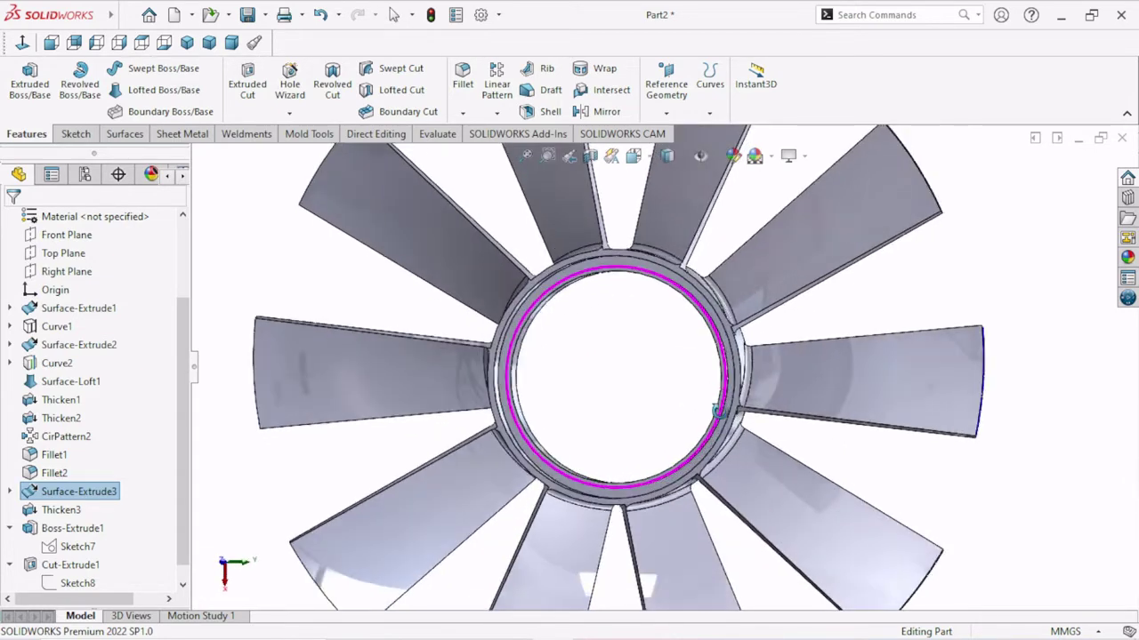
scroll(605, 406, "up", 3)
mouse_move(613, 399)
middle_mouse_down()
mouse_move(646, 411)
mouse_move(613, 427)
middle_mouse_up()
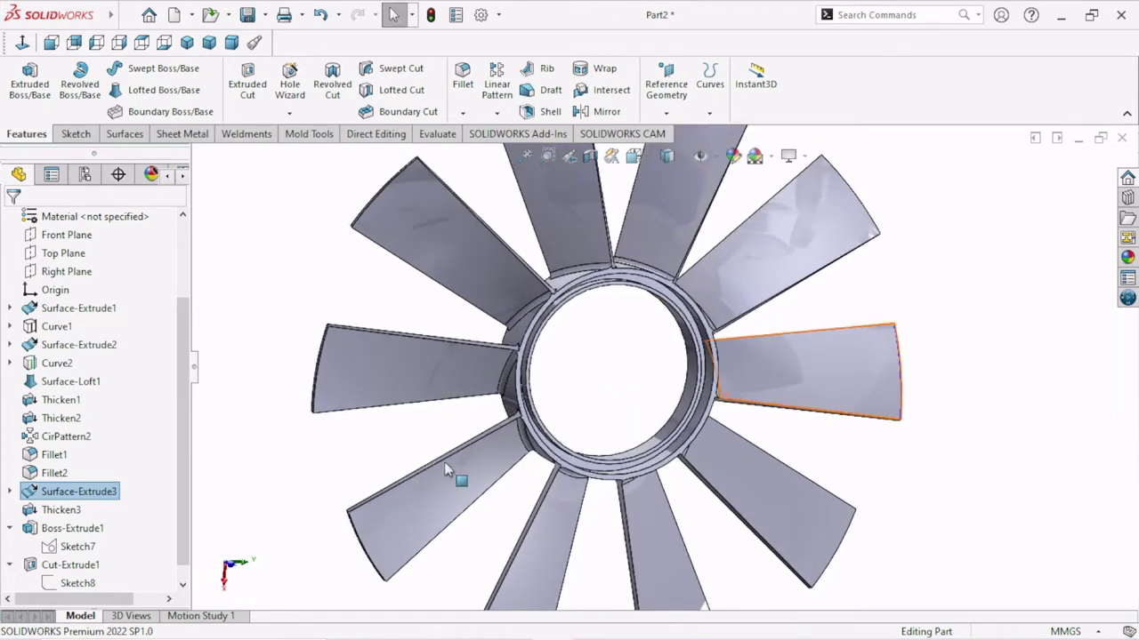
left_click(22, 41)
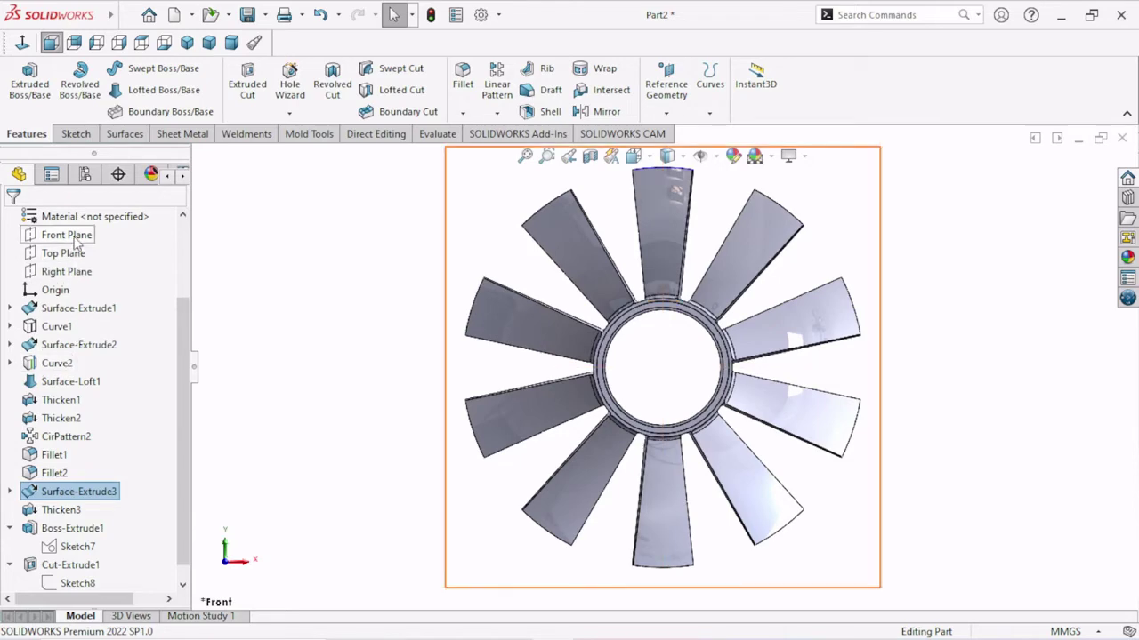
left_click(73, 235)
Step: Sketch an origin-centred circle about 173 mm across on the Front Plane, just inside the hub ring
left_click(88, 212)
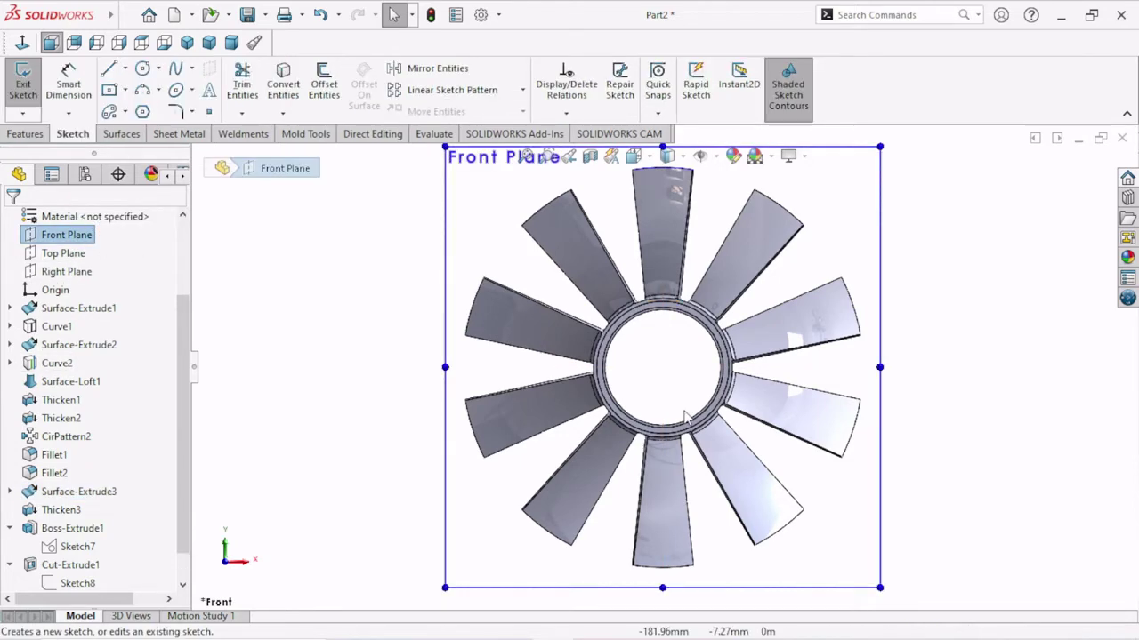
scroll(738, 445, "down", 3)
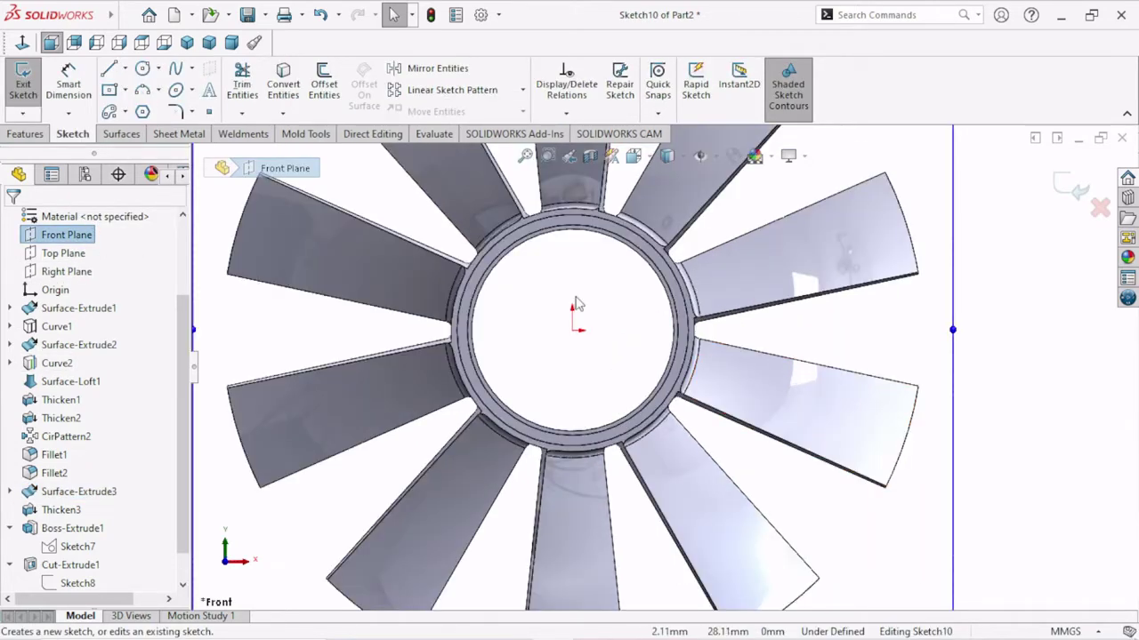
scroll(623, 338, "down", 2)
left_click(143, 68)
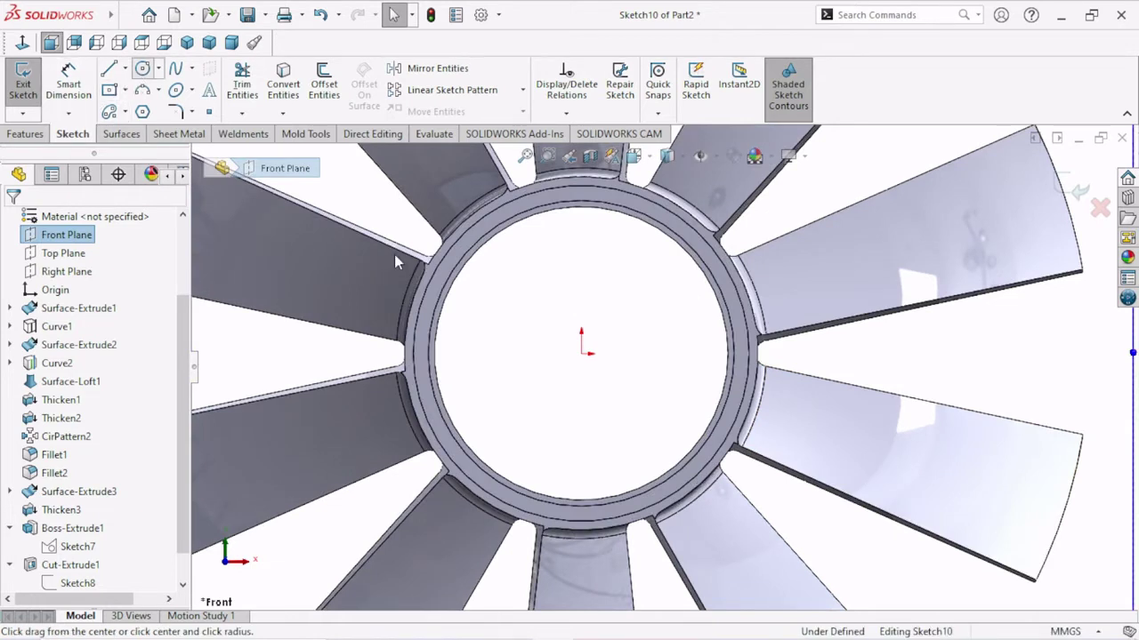
left_click(583, 355)
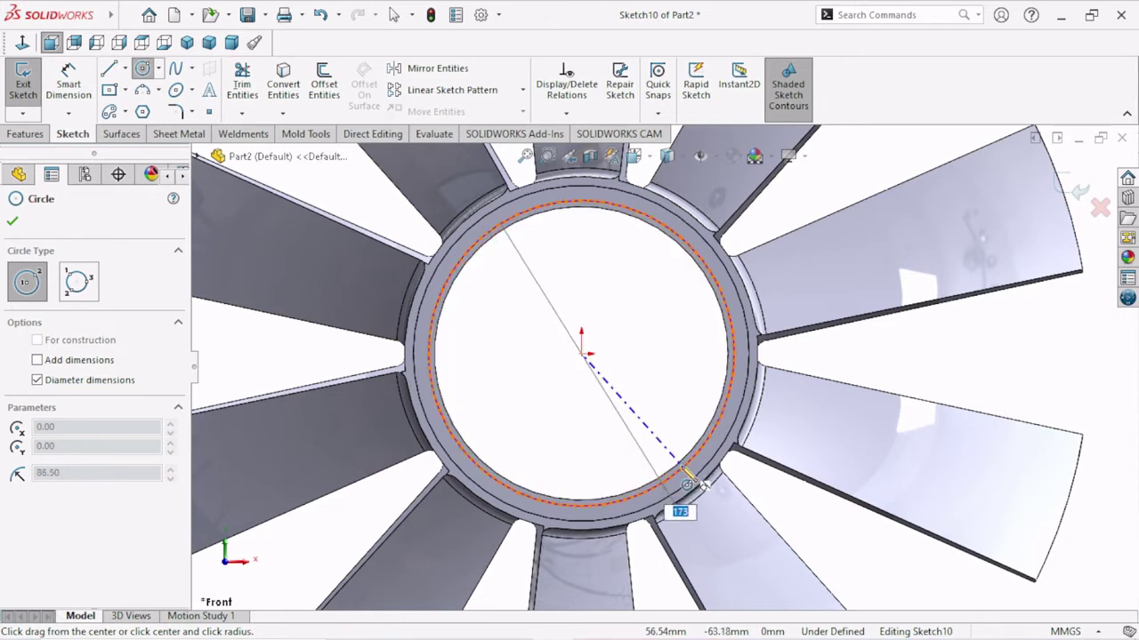
left_click(687, 484)
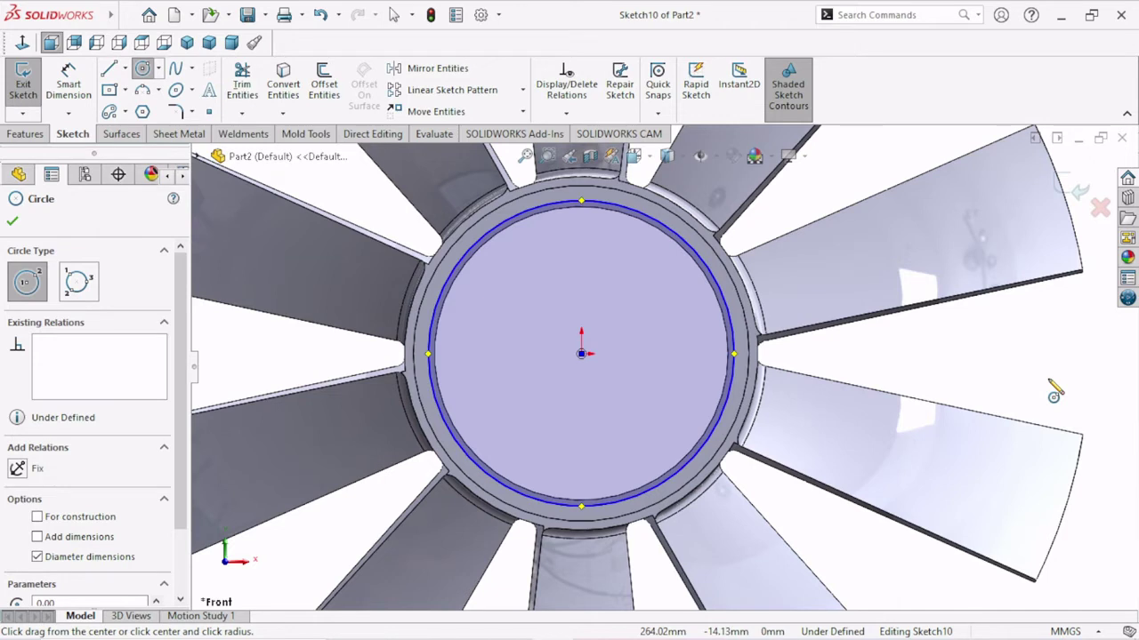
left_click(12, 222)
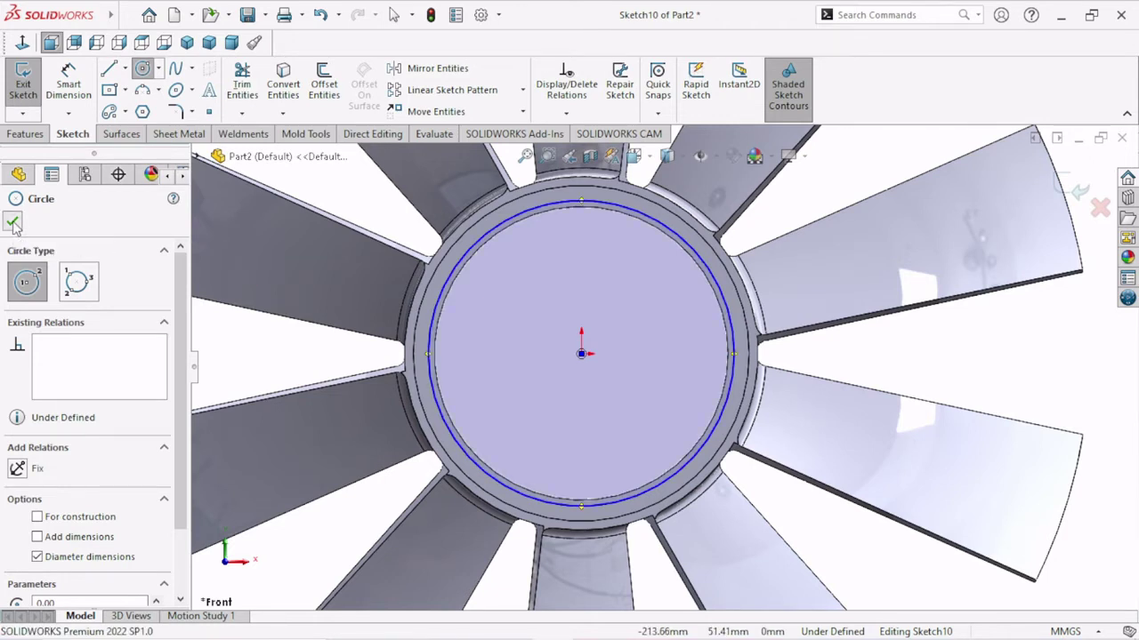
left_click(122, 134)
Step: Set up an extruded surface of the circle, Mid Plane, 3 mm deep
left_click(31, 96)
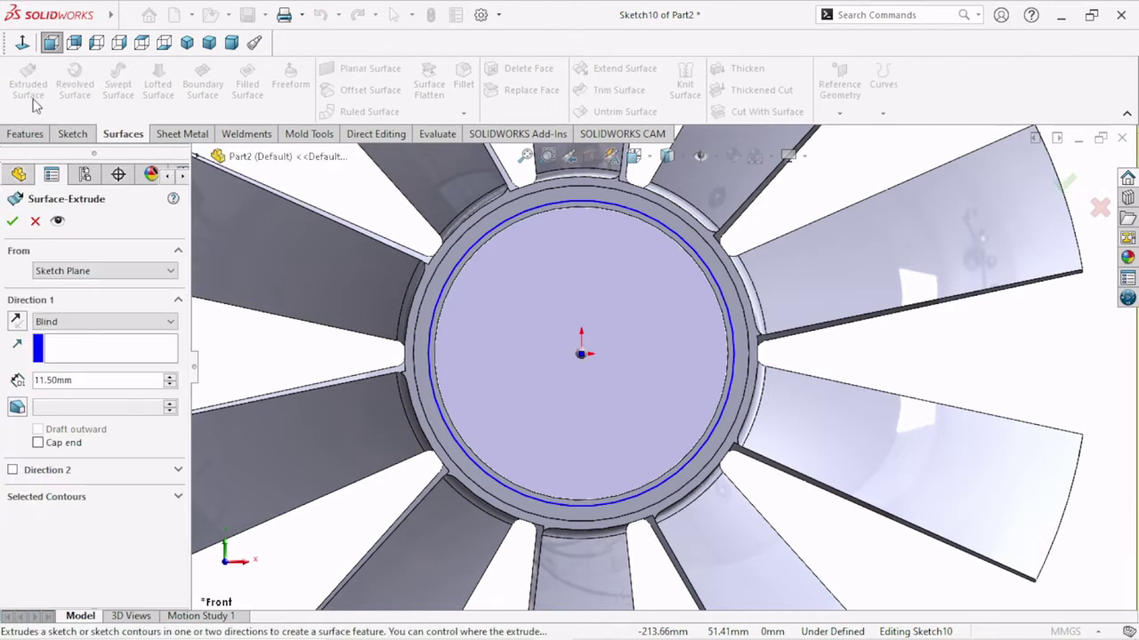
left_click(142, 320)
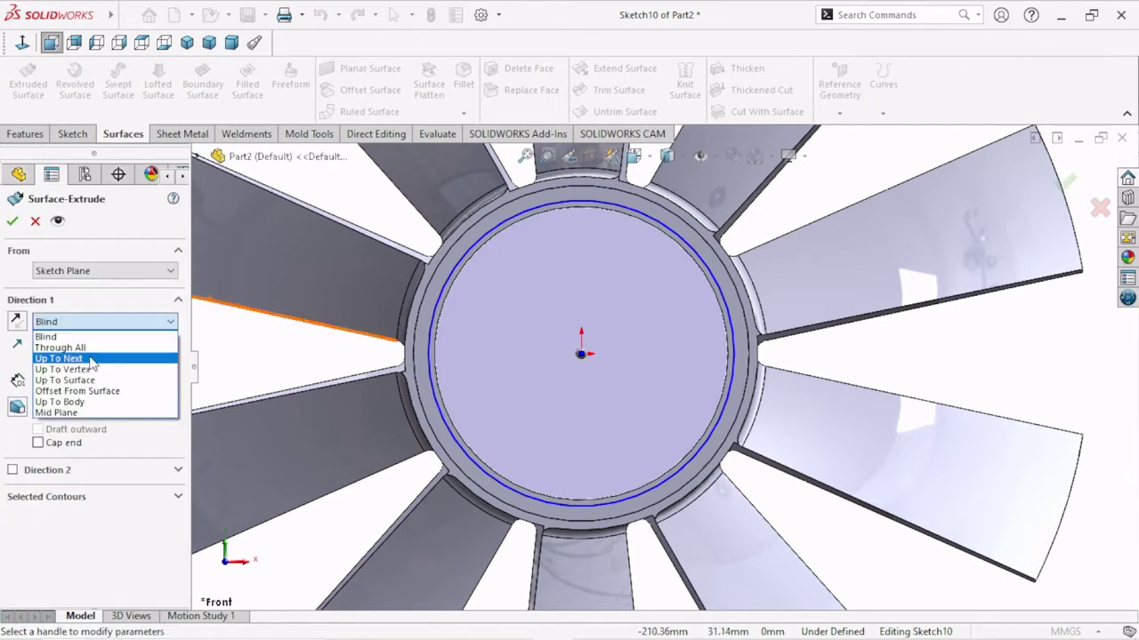
left_click(90, 413)
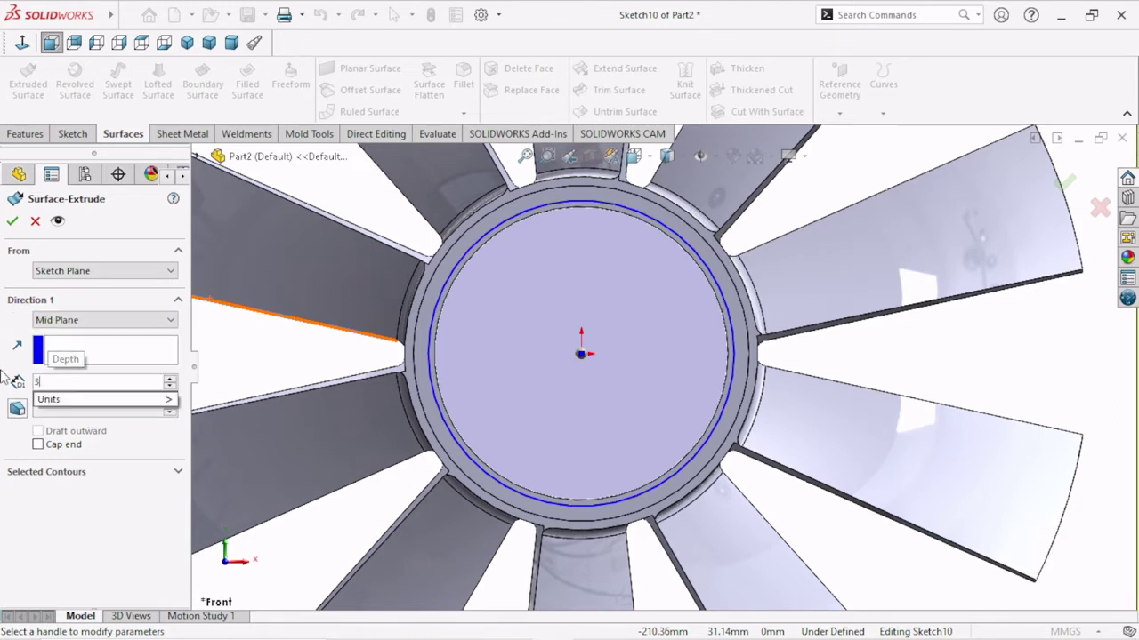
type("3")
key("Return")
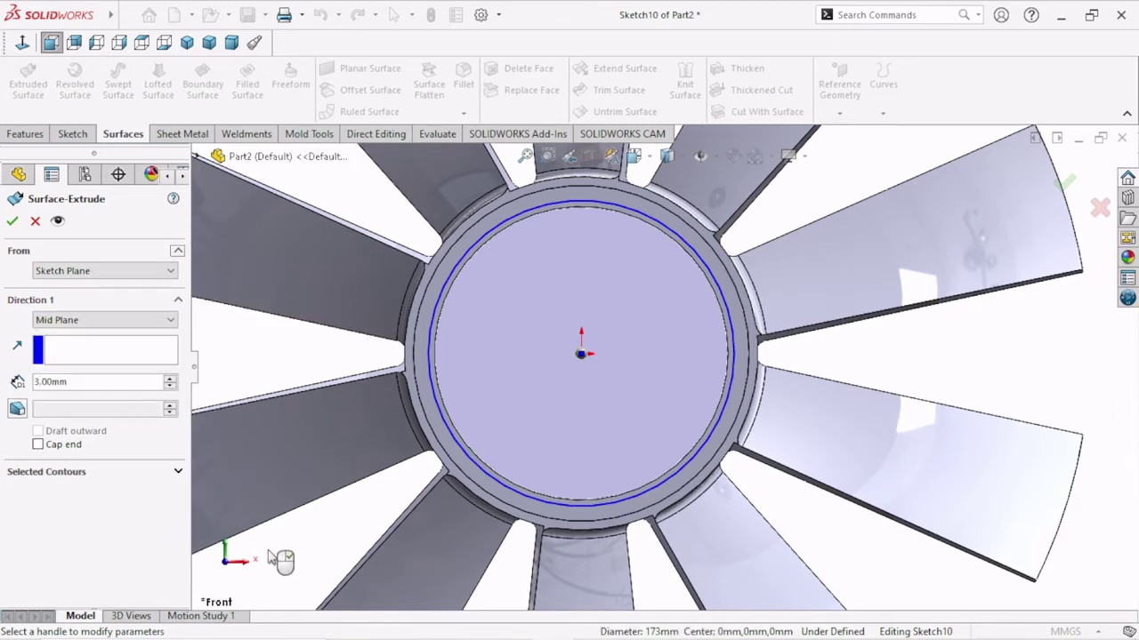
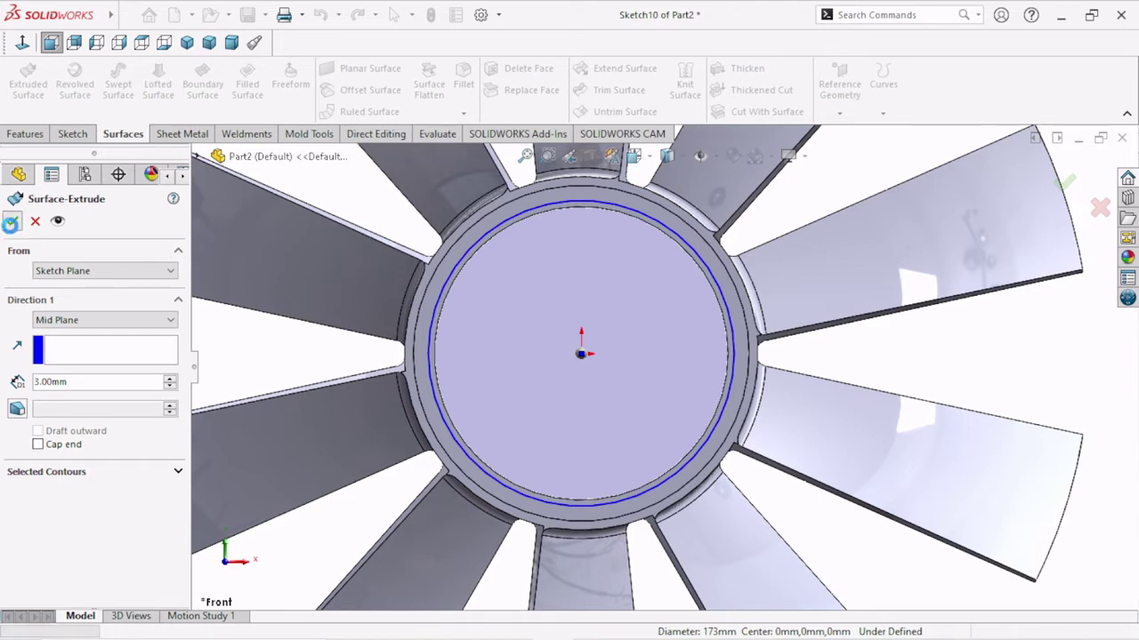
Step: Commit the 3 mm surface extrusion, then try a 3.50 mm Thicken on Surface-Extrude5 and undo it
left_click(12, 223)
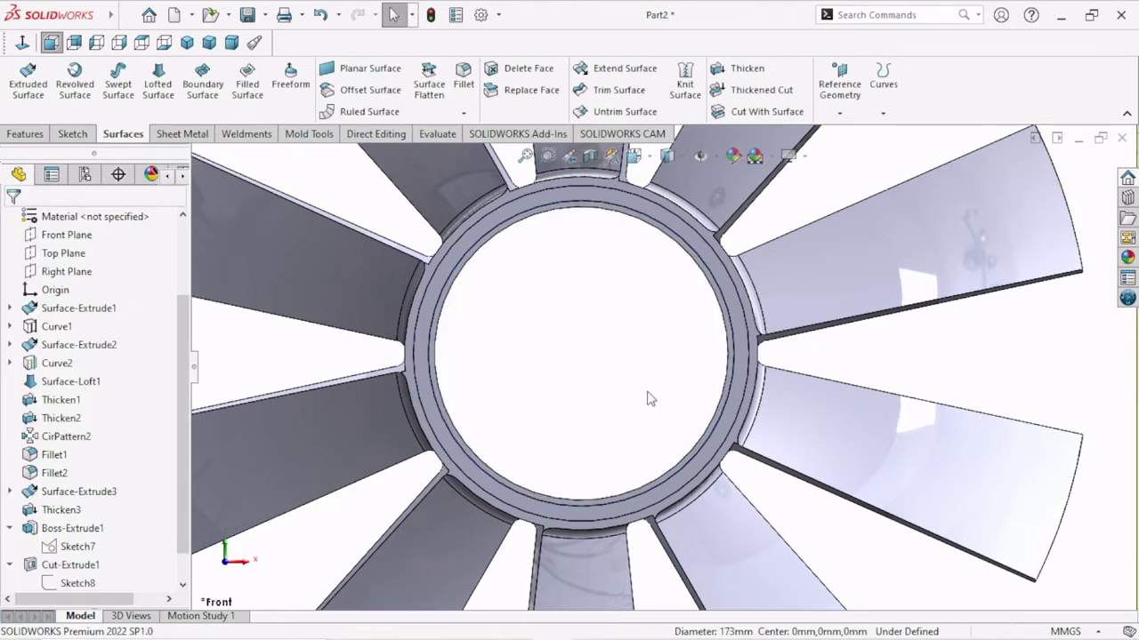
middle_click_drag(648, 397, 536, 372)
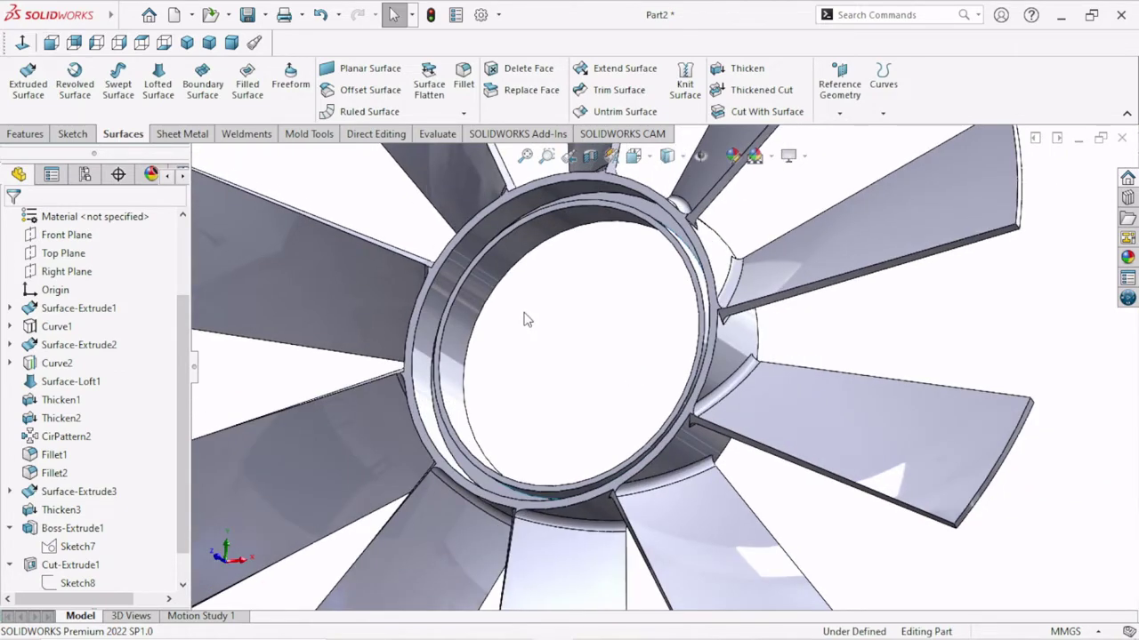
left_click(485, 283)
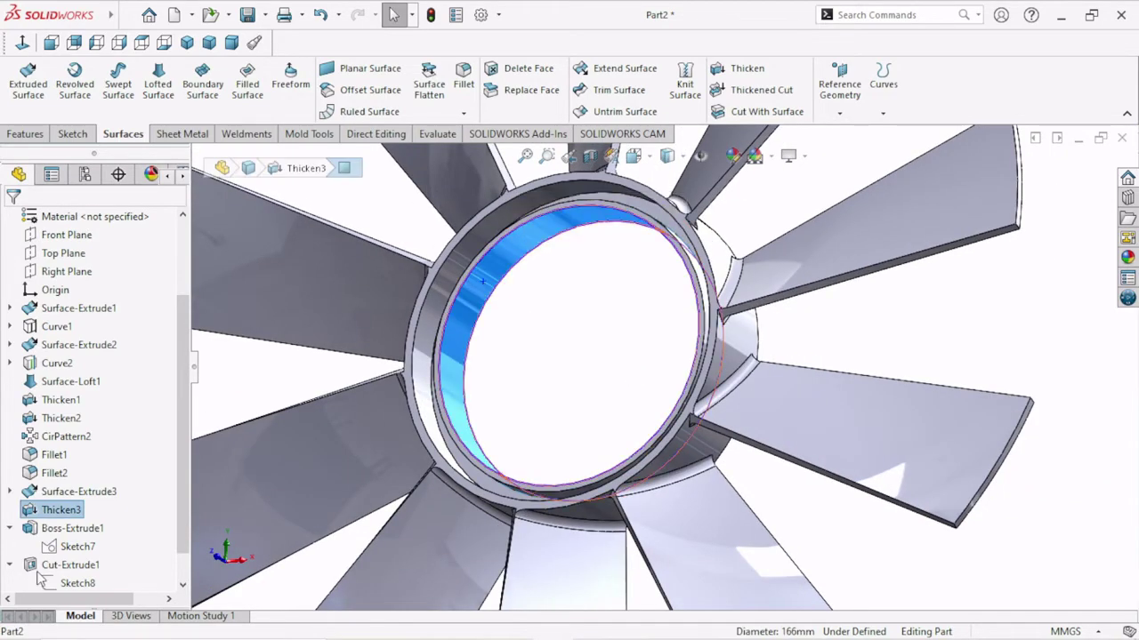
scroll(186, 471, "down", 1)
scroll(186, 472, "down", 1)
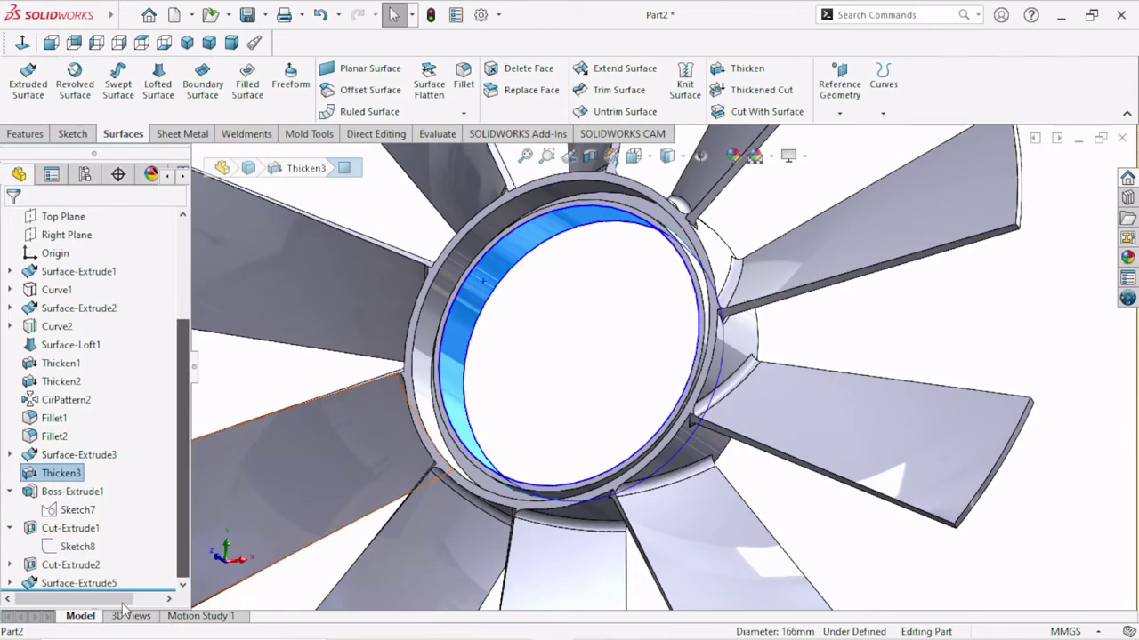
left_click(82, 585)
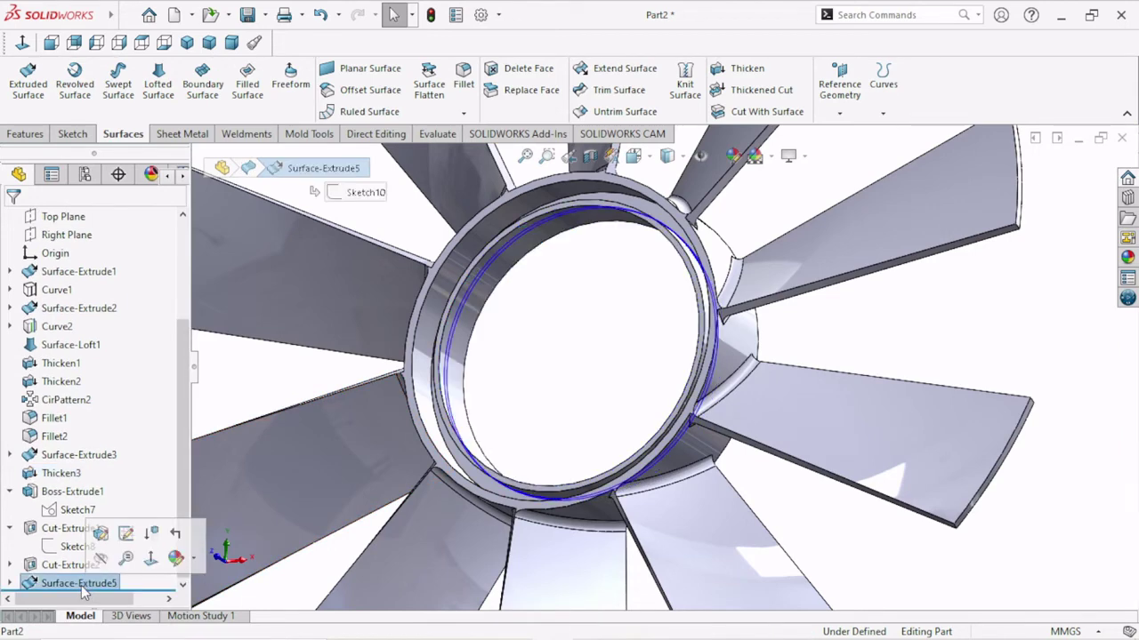
left_click(728, 70)
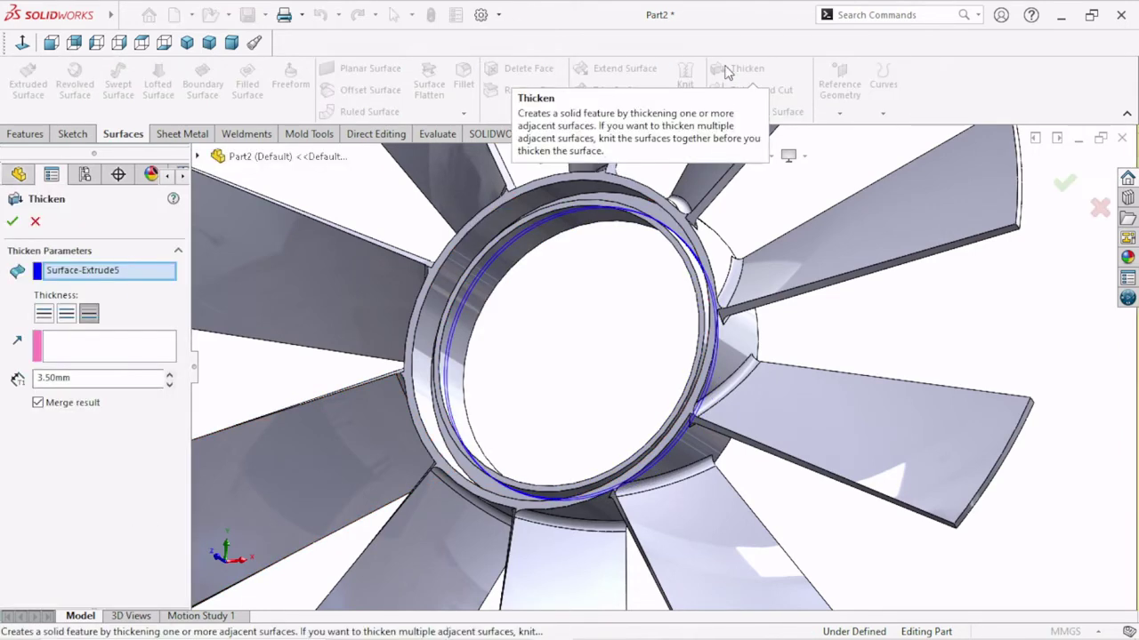
left_click_drag(75, 378, 3, 380)
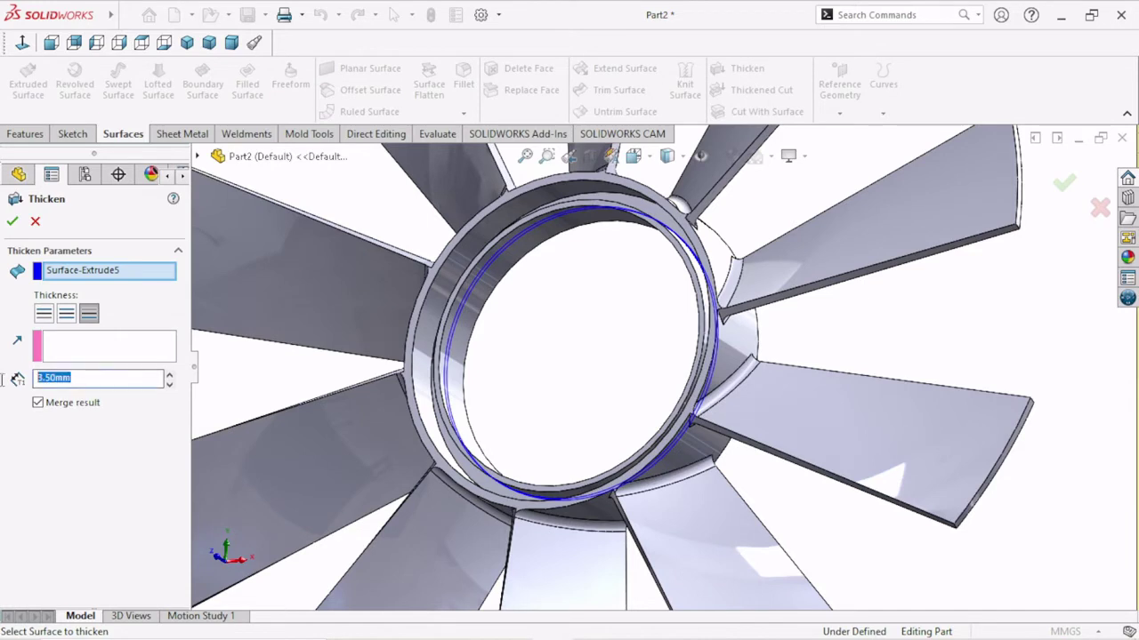
left_click(12, 222)
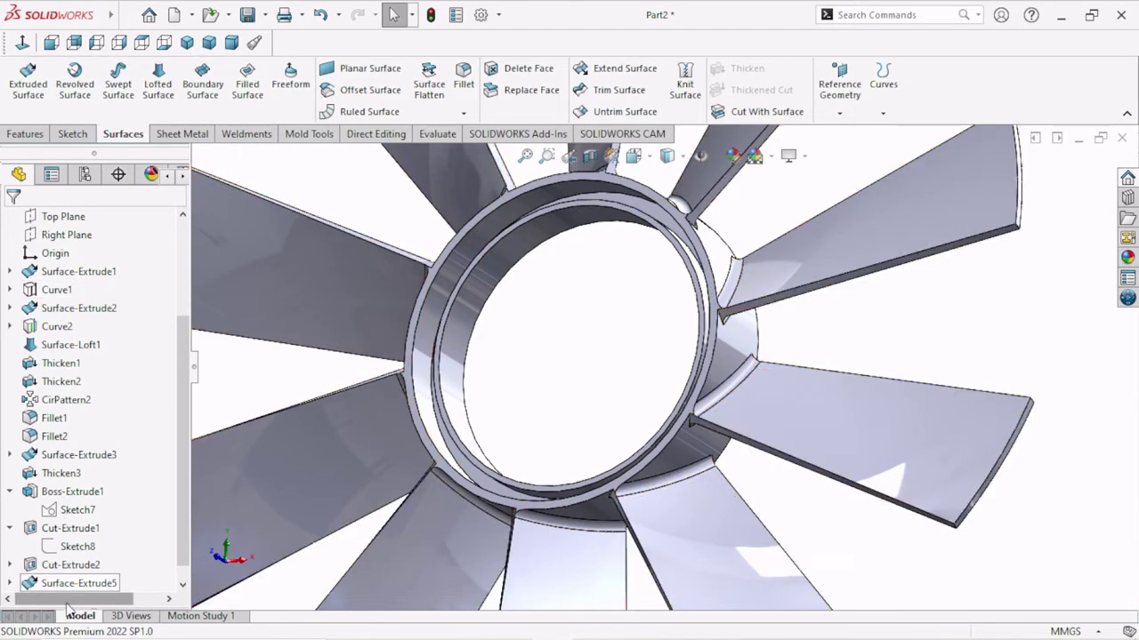
left_click(322, 16)
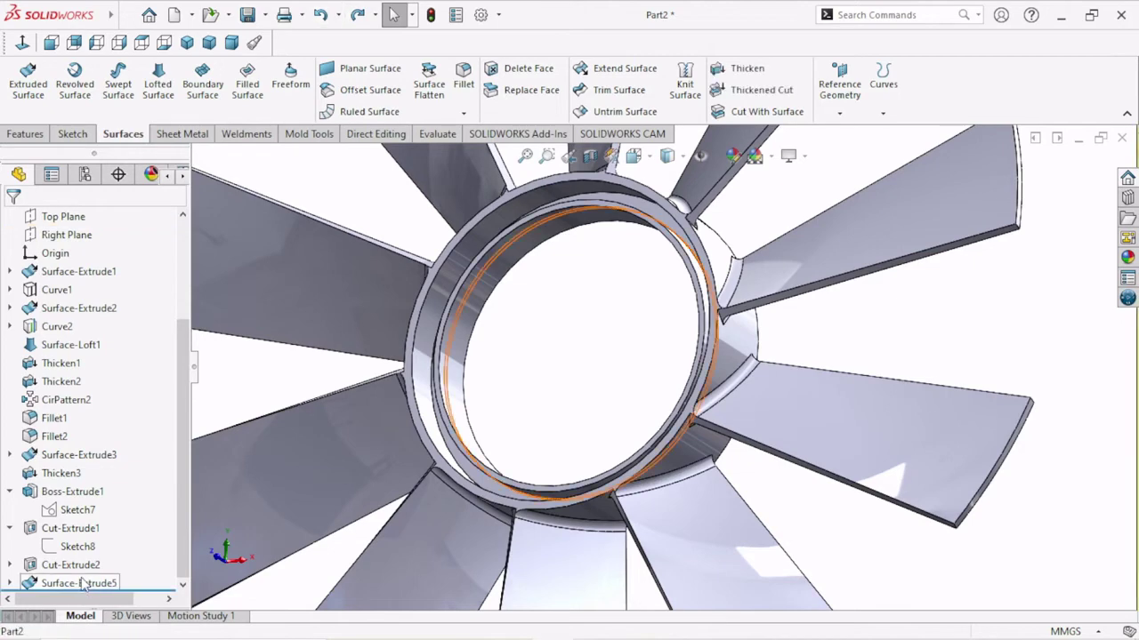
Step: Set up Thicken on Surface-Extrude5 again at 3.50 mm, comparing one-side and both-sides previews
left_click(80, 584)
left_click(732, 69)
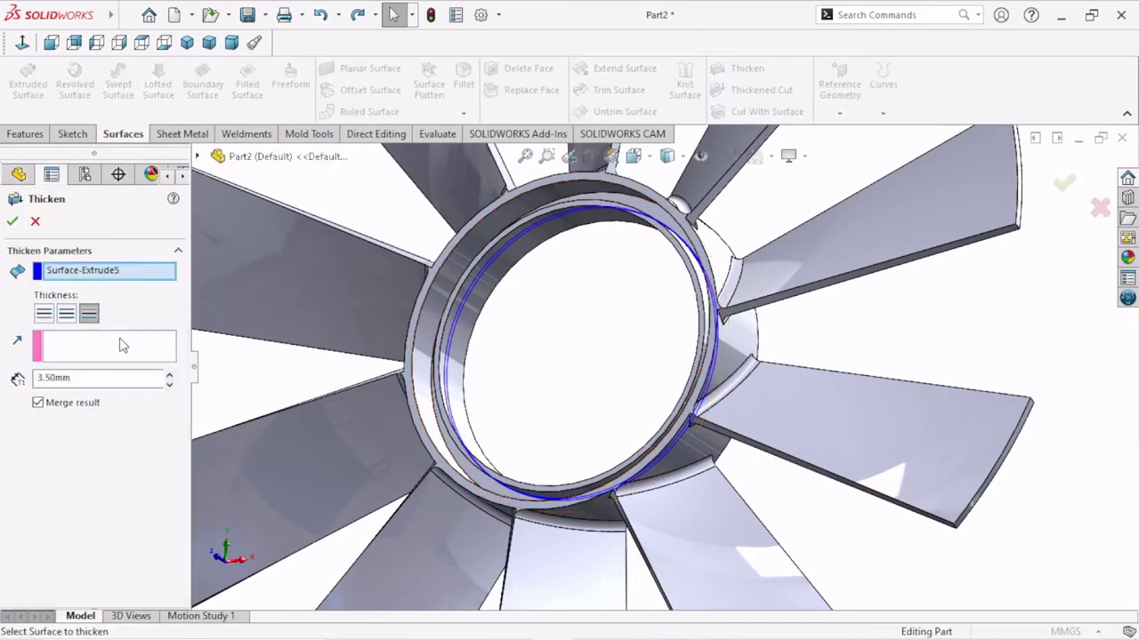
double_click(82, 376)
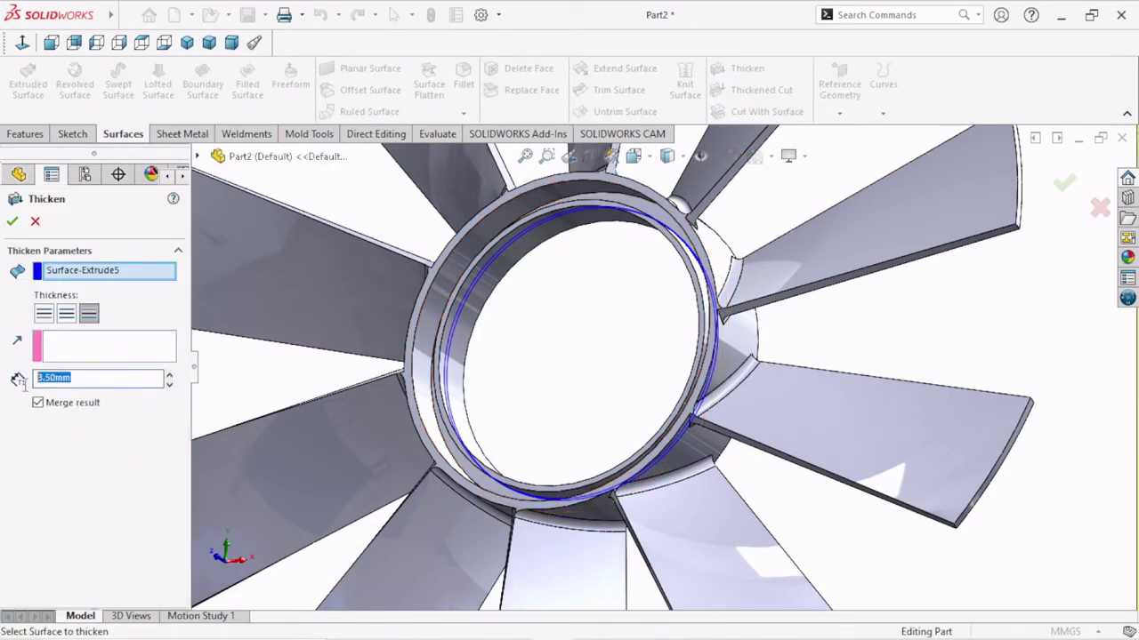
left_click(51, 319)
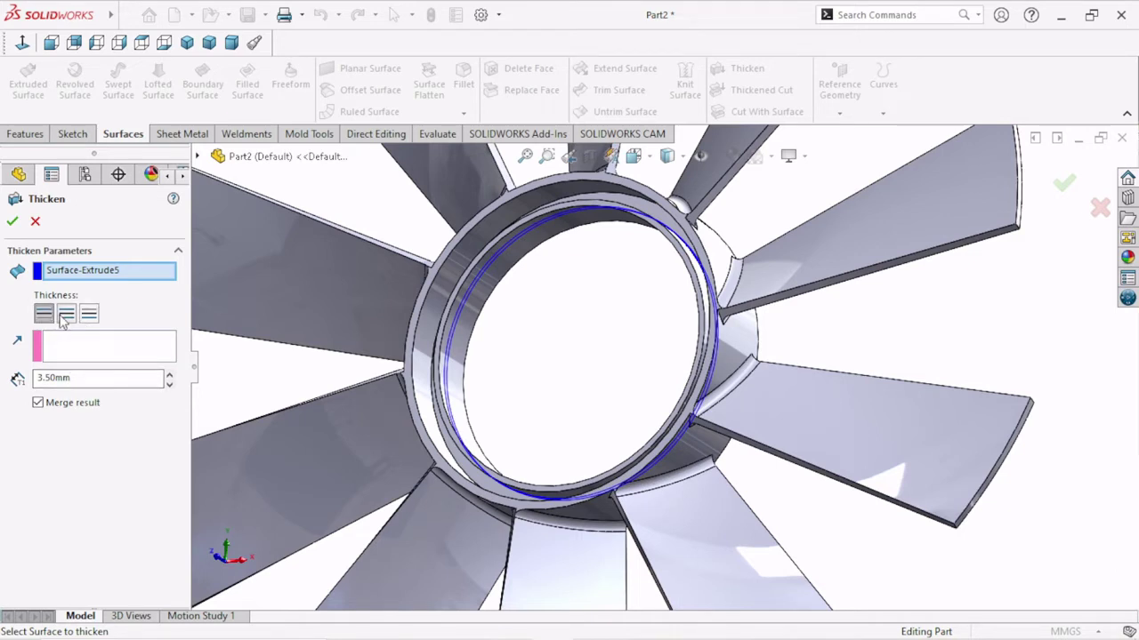
left_click(66, 314)
left_click(44, 315)
middle_click_drag(489, 299, 418, 311)
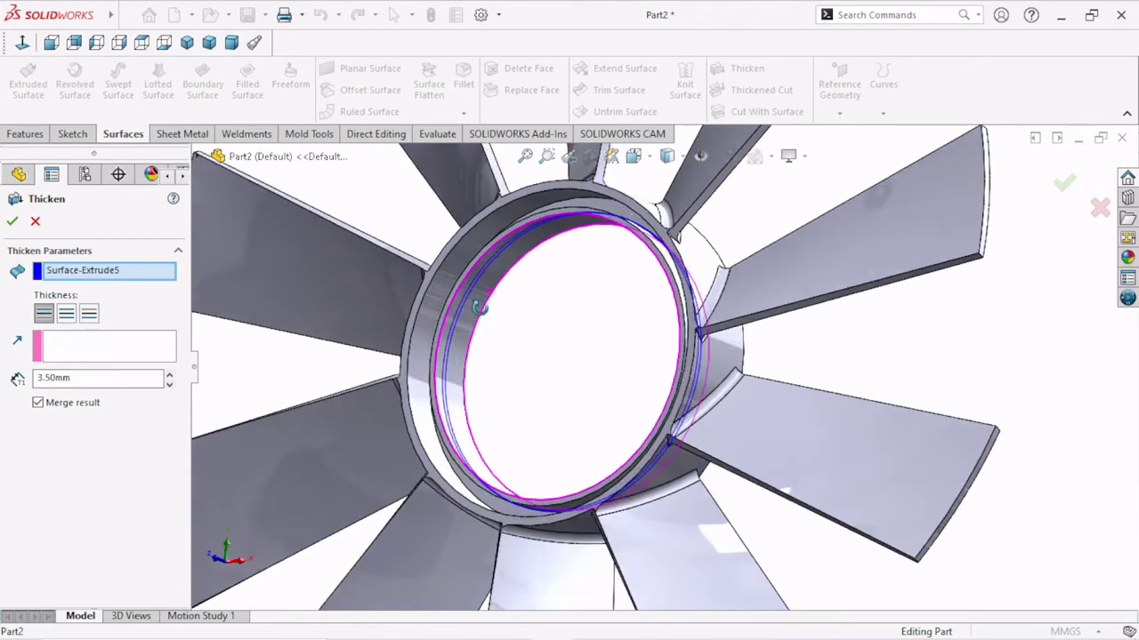
left_click(68, 319)
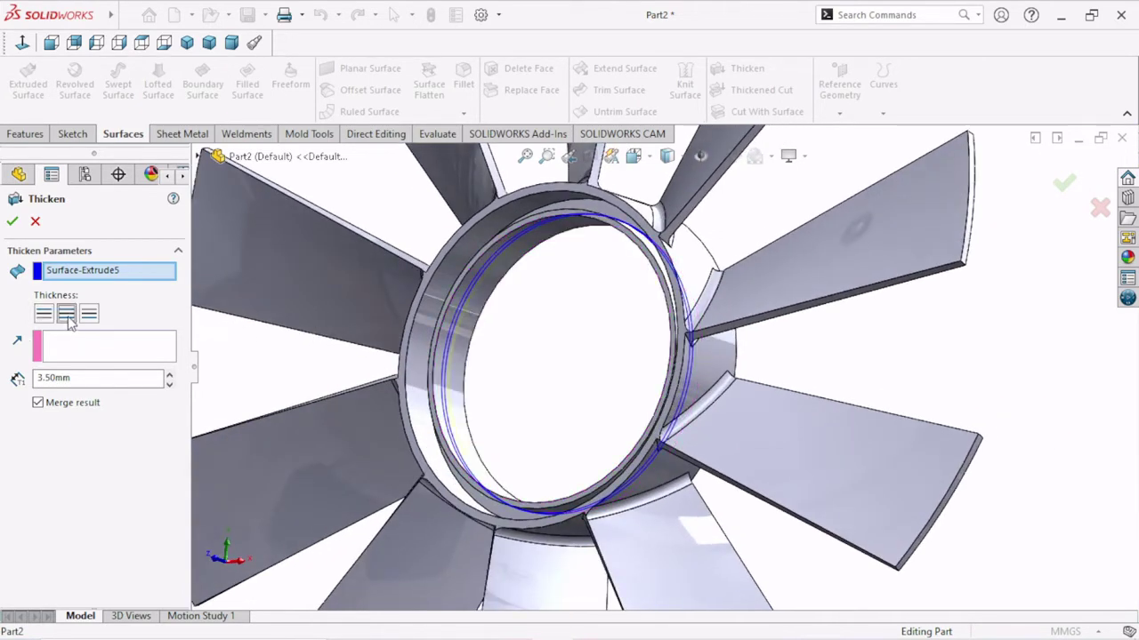
middle_click_drag(475, 345, 509, 361)
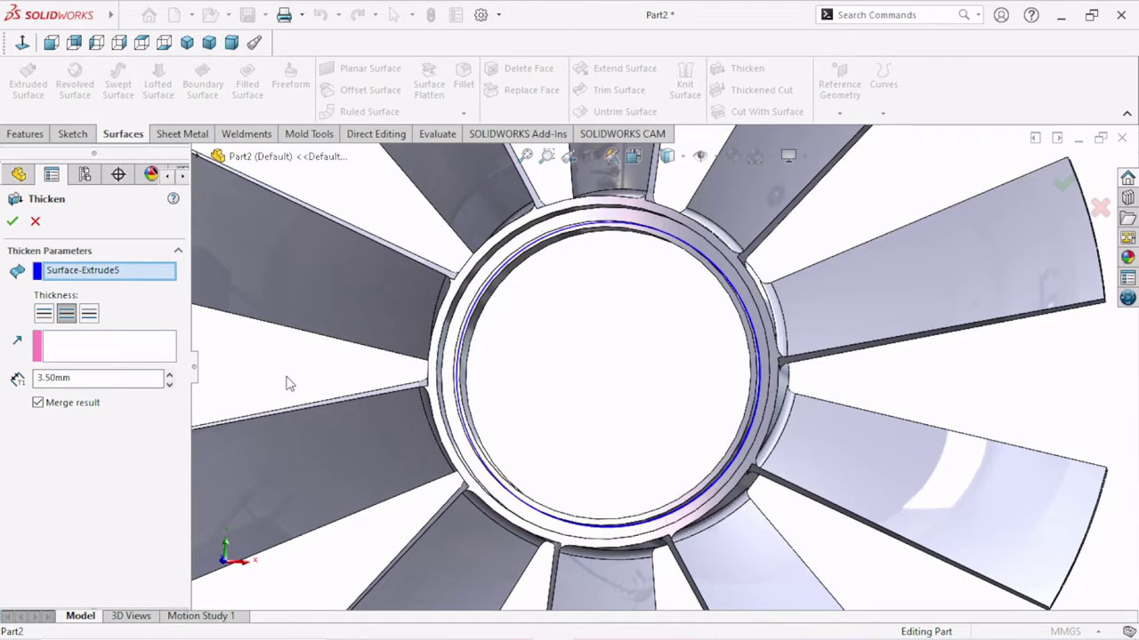
Step: Cancel the thicken and delete the Surface-Extrude5 feature
left_click(35, 222)
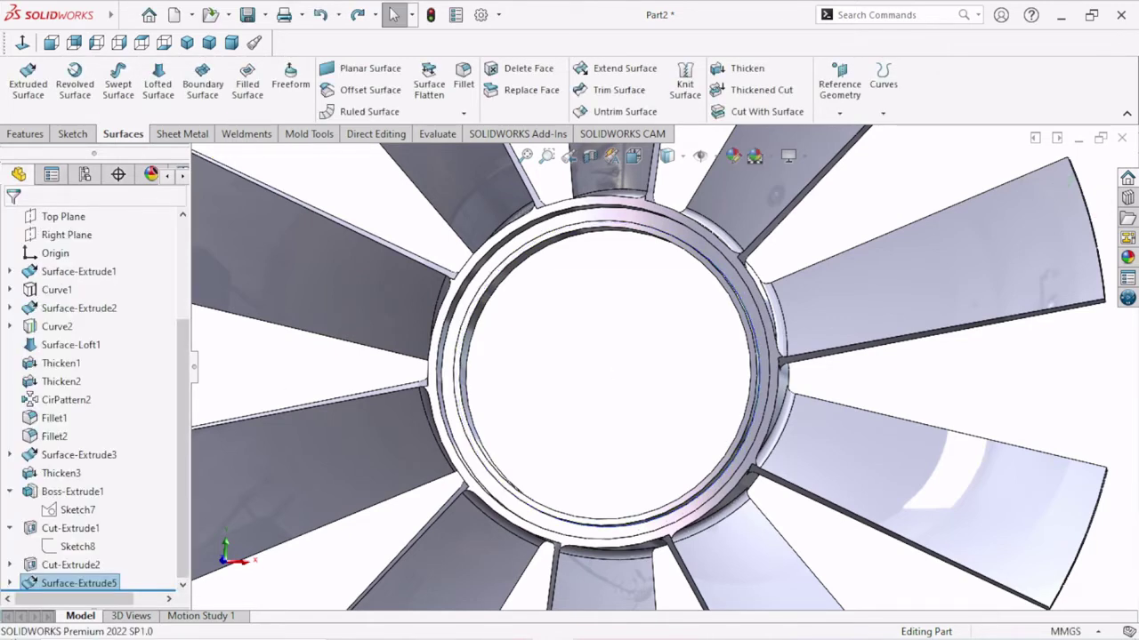
right_click(49, 586)
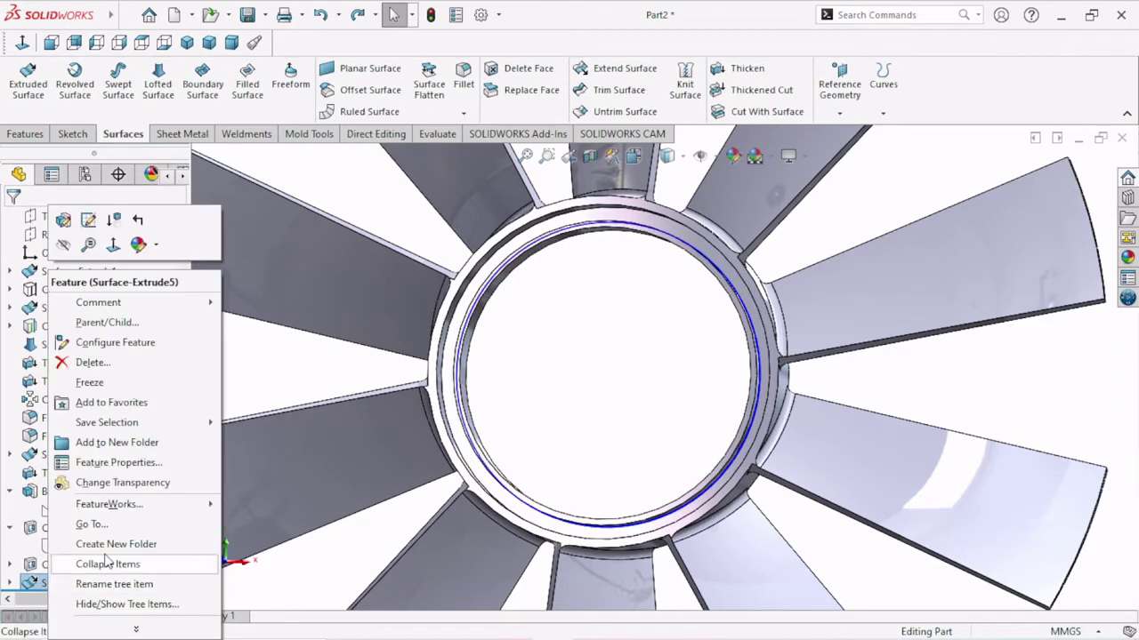
left_click(136, 363)
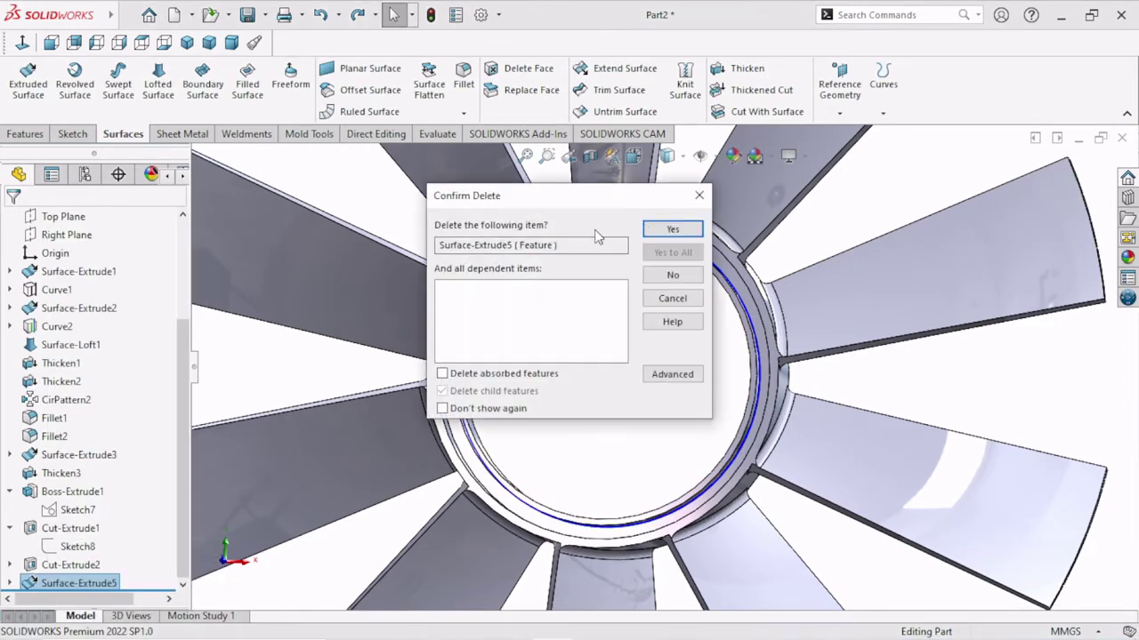
left_click(671, 230)
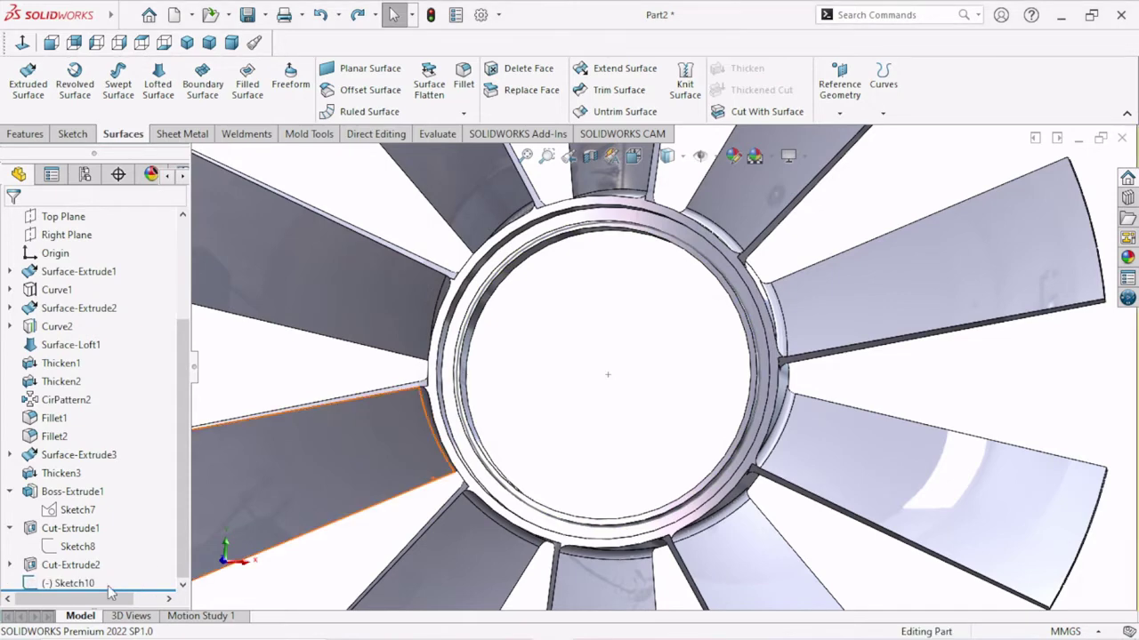
Step: Extrude Sketch10's hub circle as a 3.5 mm mid-plane solid boss
right_click(80, 582)
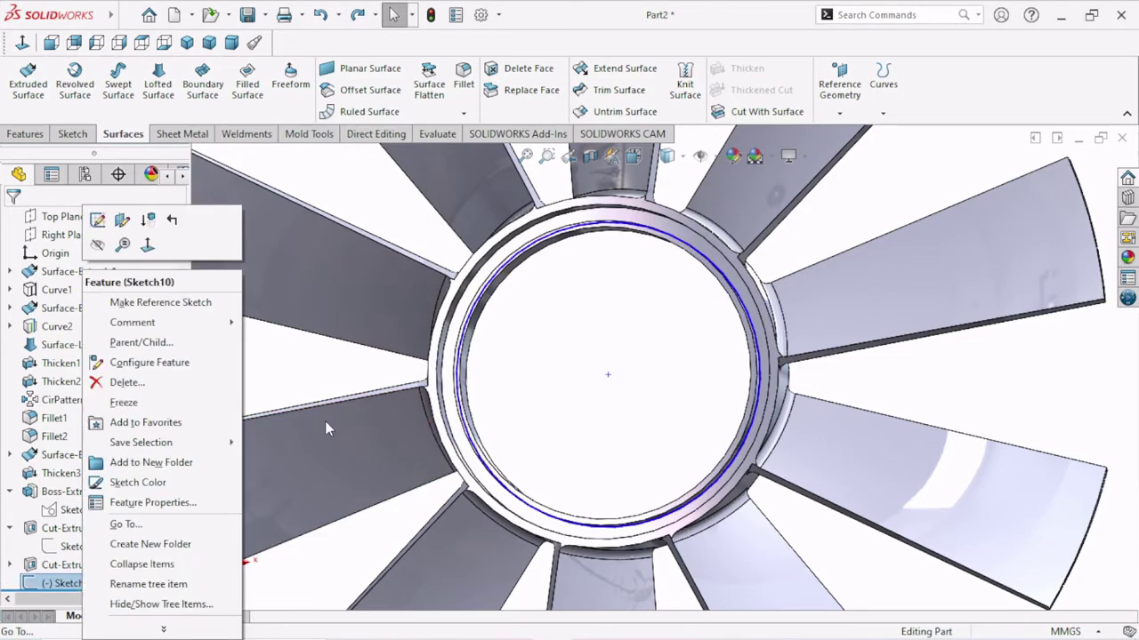
left_click(98, 220)
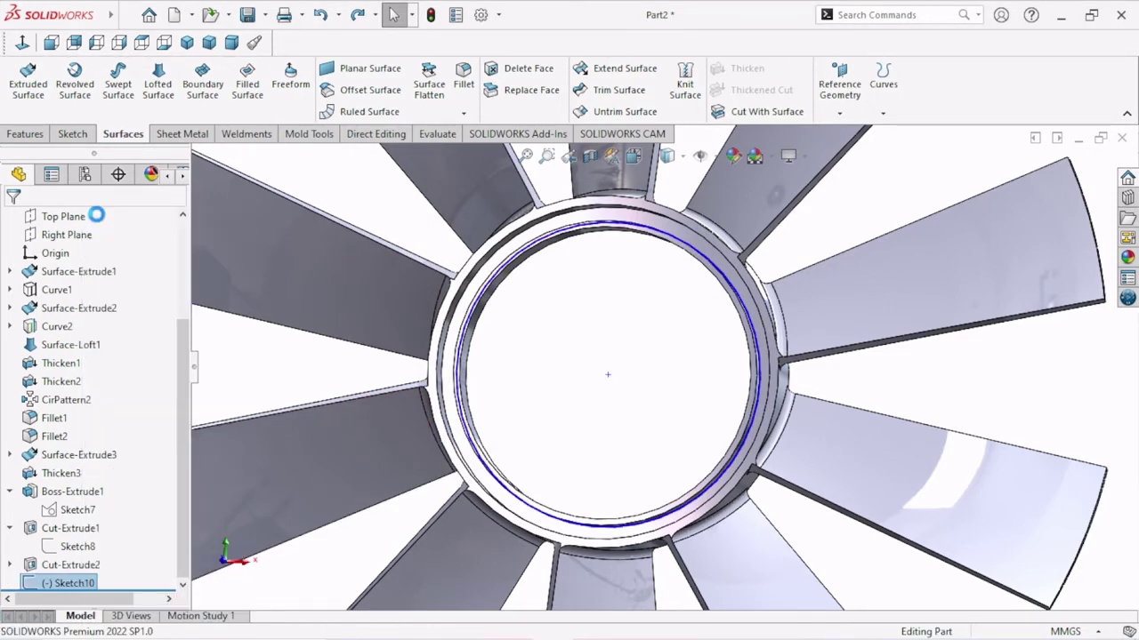
left_click(26, 134)
left_click(48, 99)
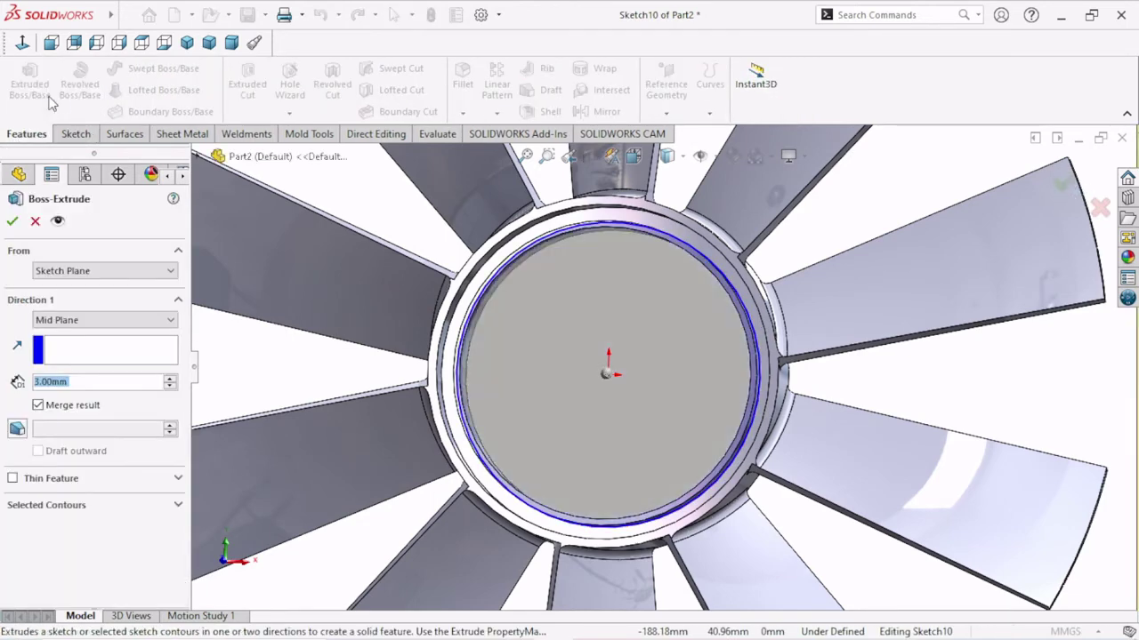
left_click(110, 384)
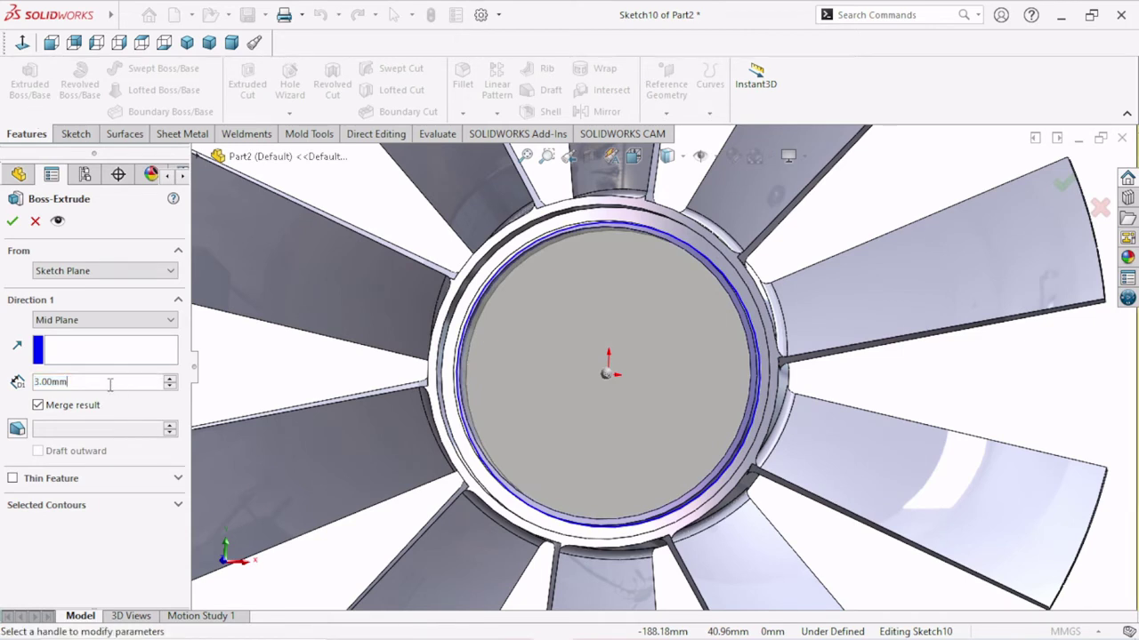
left_click_drag(110, 384, 7, 379)
type("3.5")
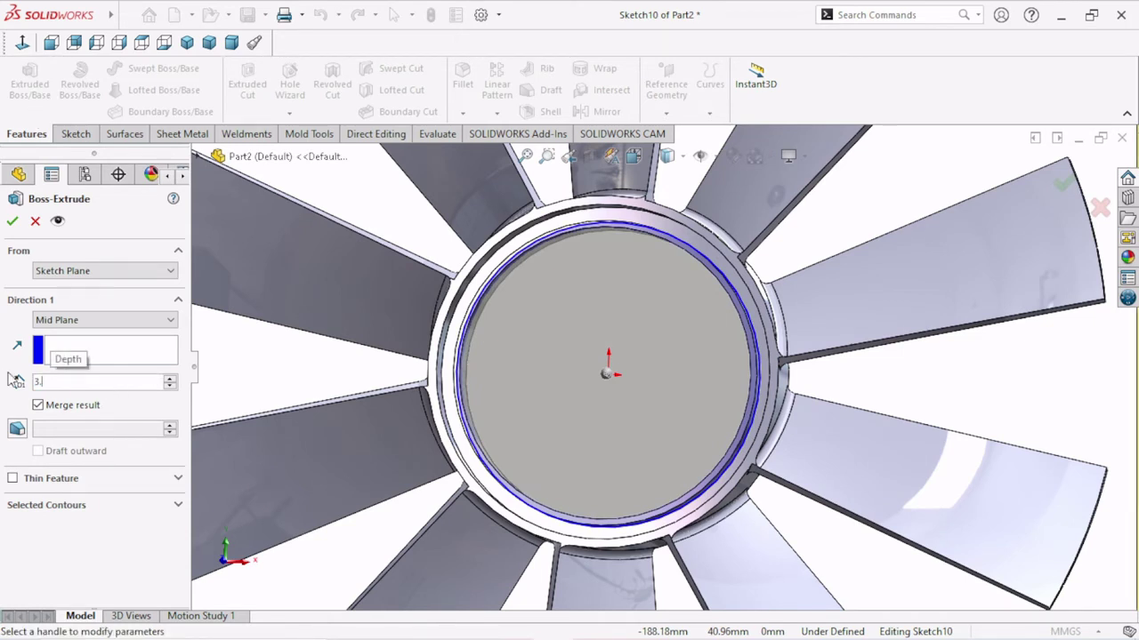
key("Return")
left_click(14, 223)
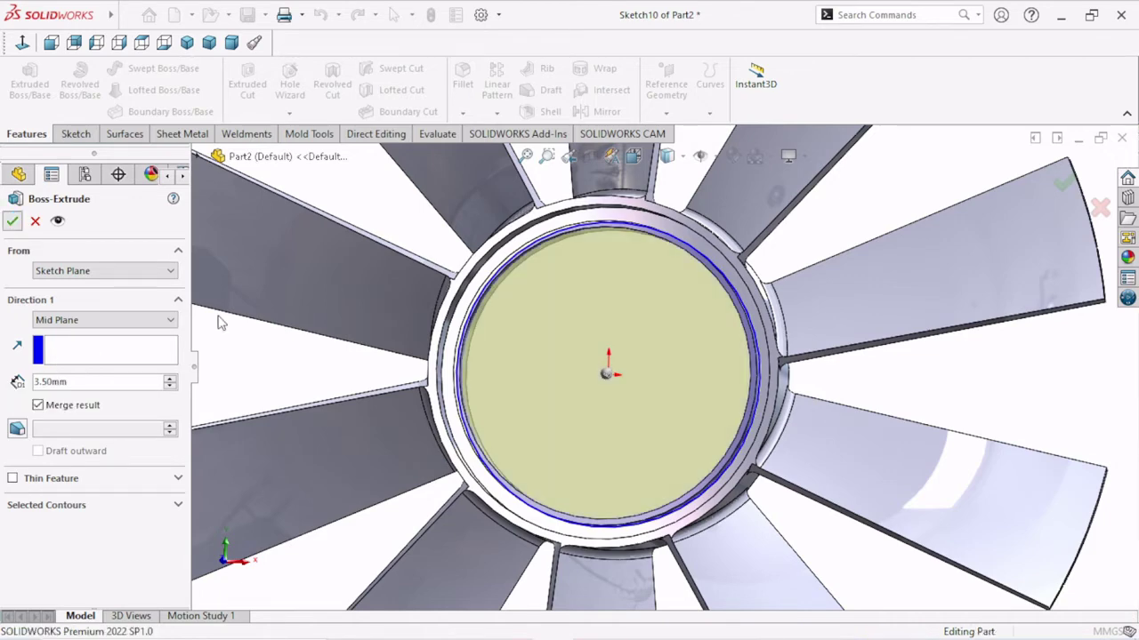
Step: Orbit the fan and view the hub face straight on
scroll(639, 382, "up", 3)
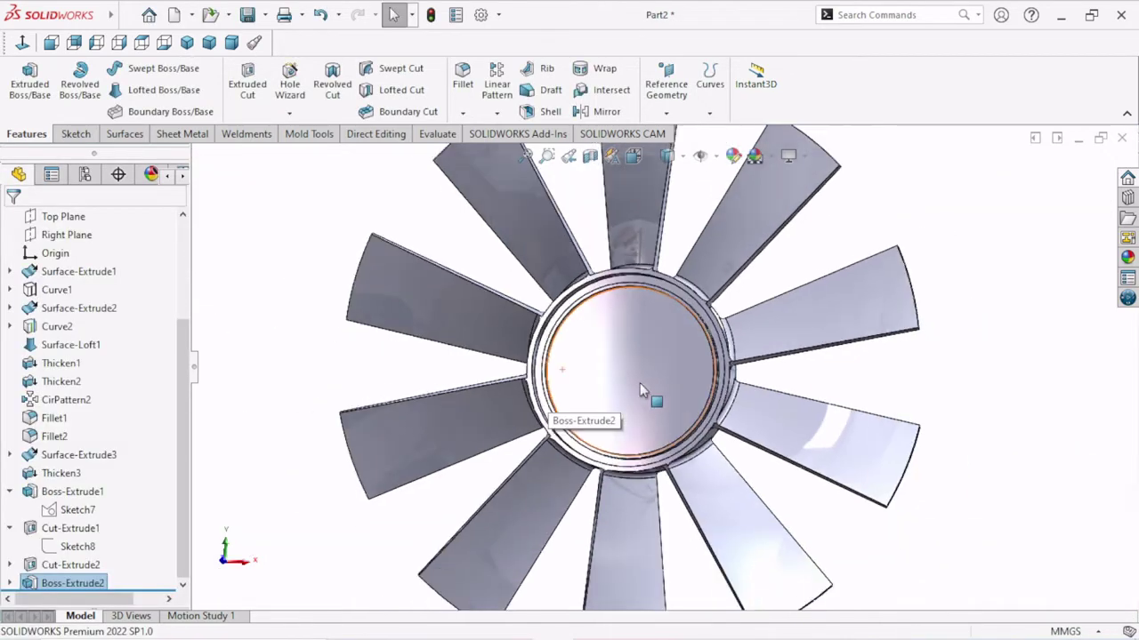
mouse_move(640, 382)
middle_mouse_down()
mouse_move(520, 322)
mouse_move(624, 408)
mouse_move(641, 357)
middle_mouse_up()
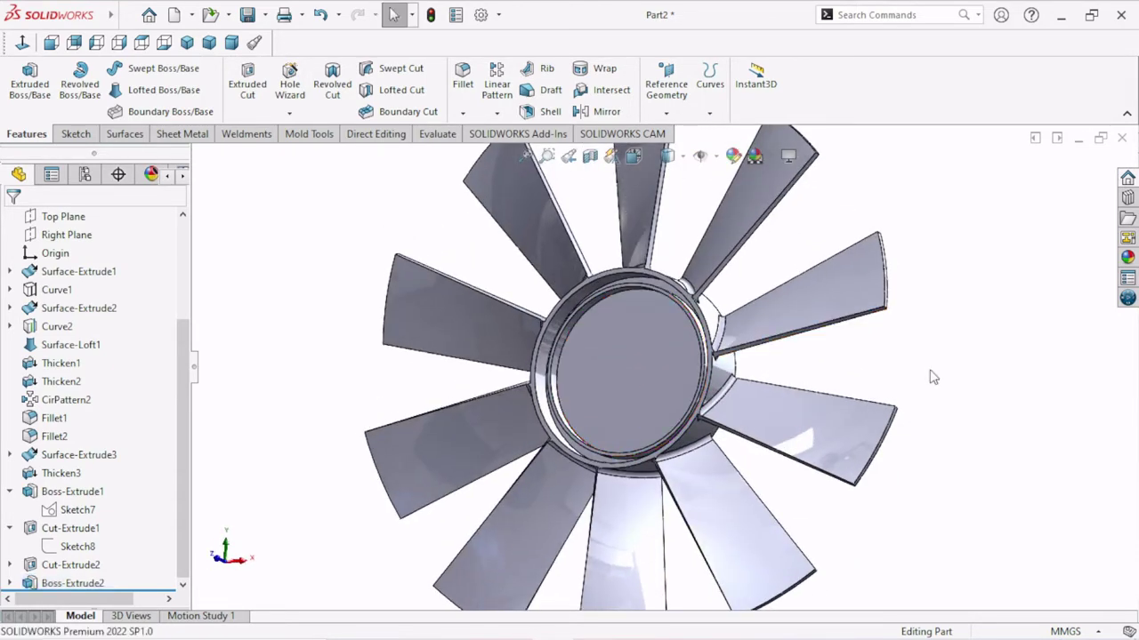
left_click(641, 358)
key("ctrl+8")
scroll(655, 349, "down", 3)
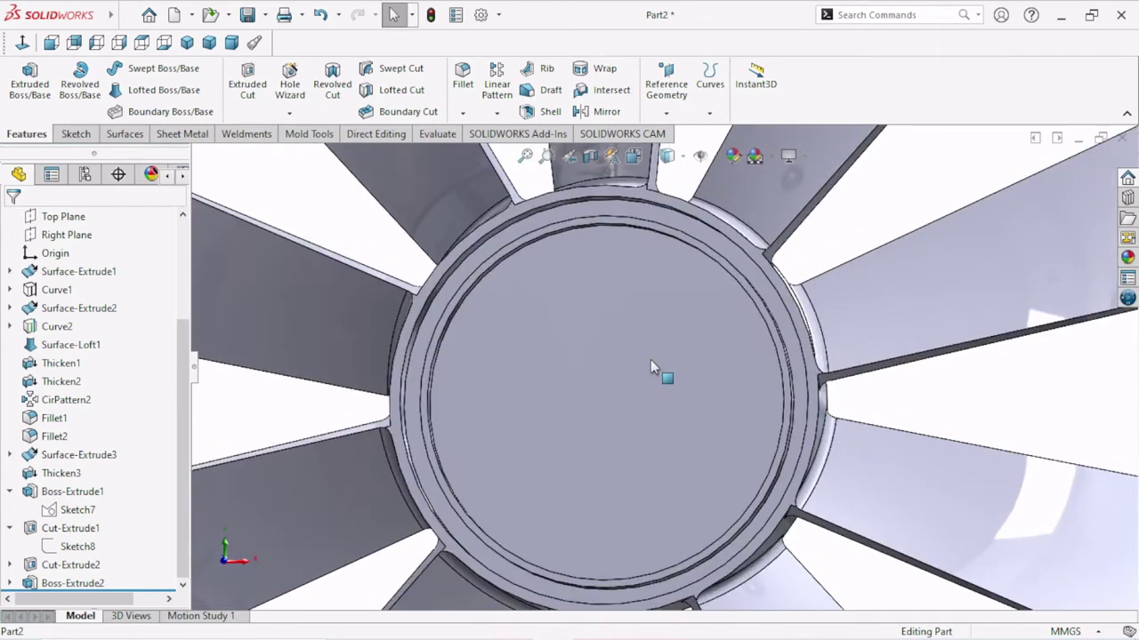
scroll(650, 359, "up", 2)
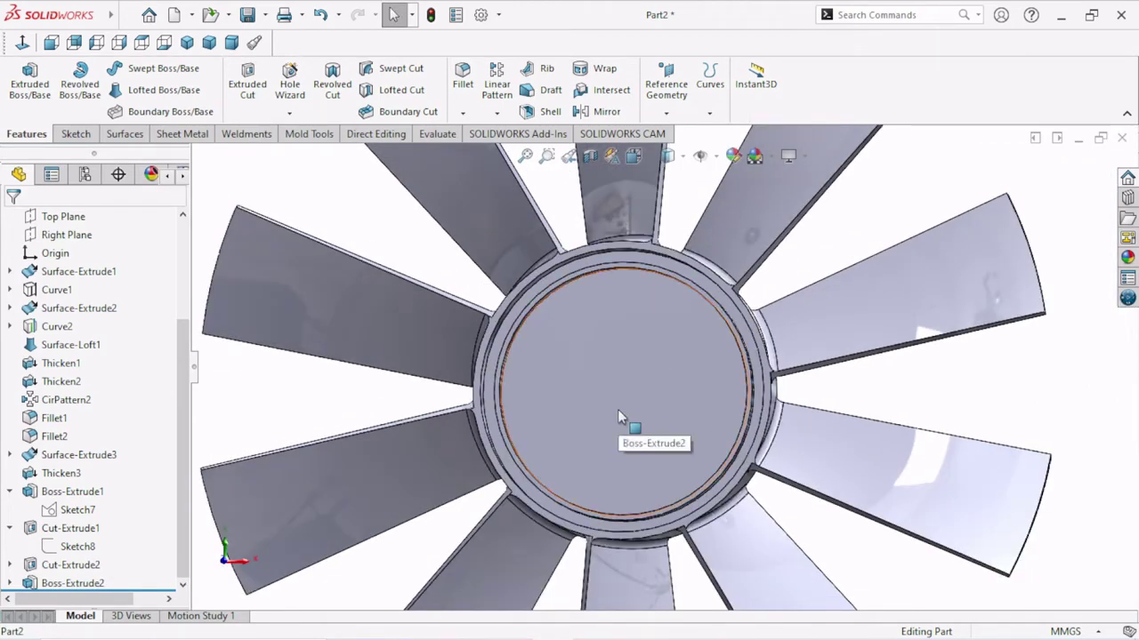
Step: Turn off Merge result on Boss-Extrude2 so the hub disc stays a separate body
left_click(50, 587)
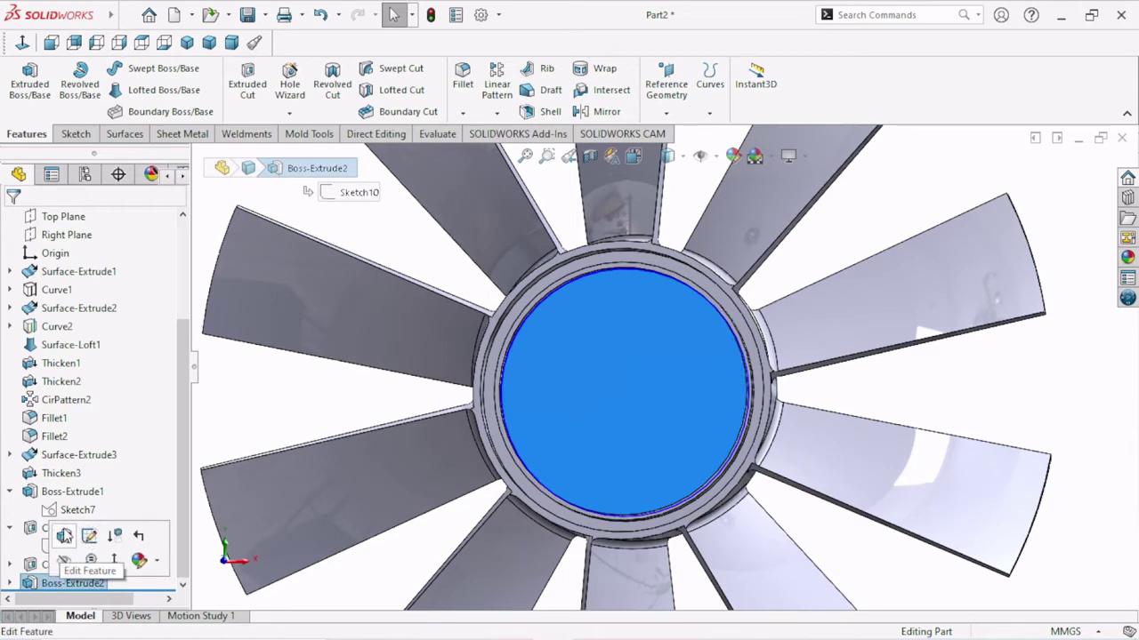
left_click(89, 536)
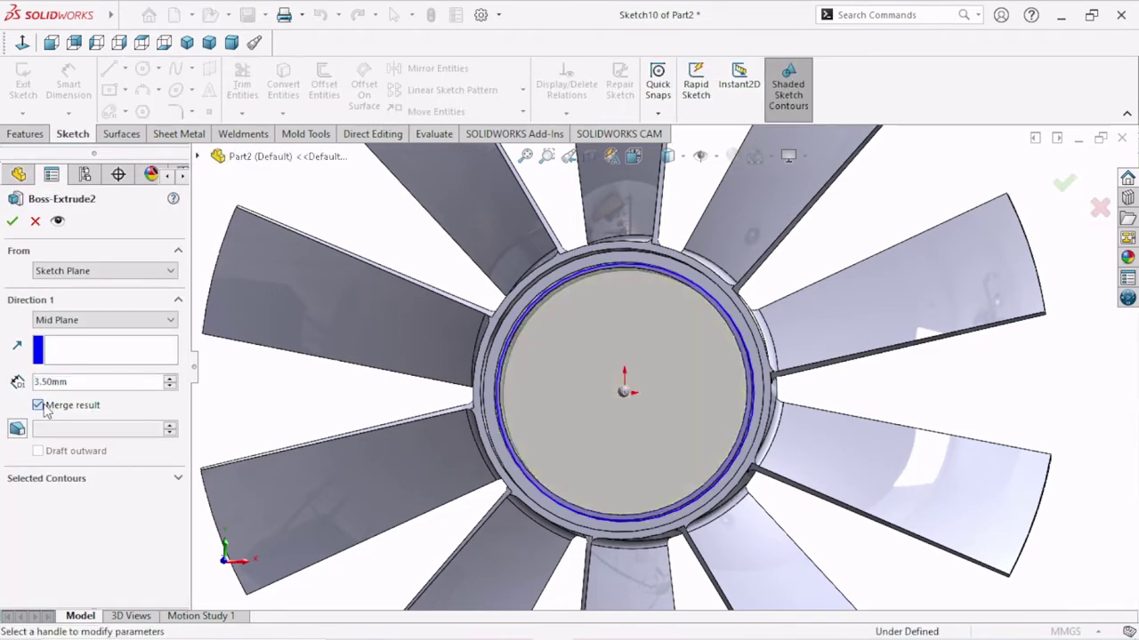
left_click(44, 408)
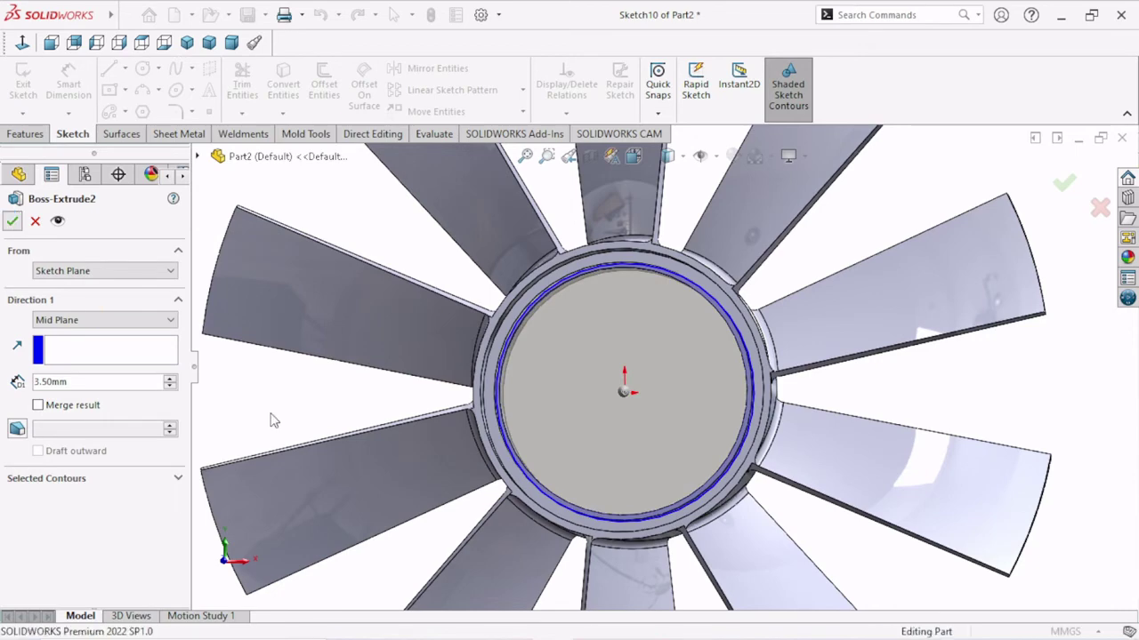
key("Return")
scroll(679, 390, "down", 2)
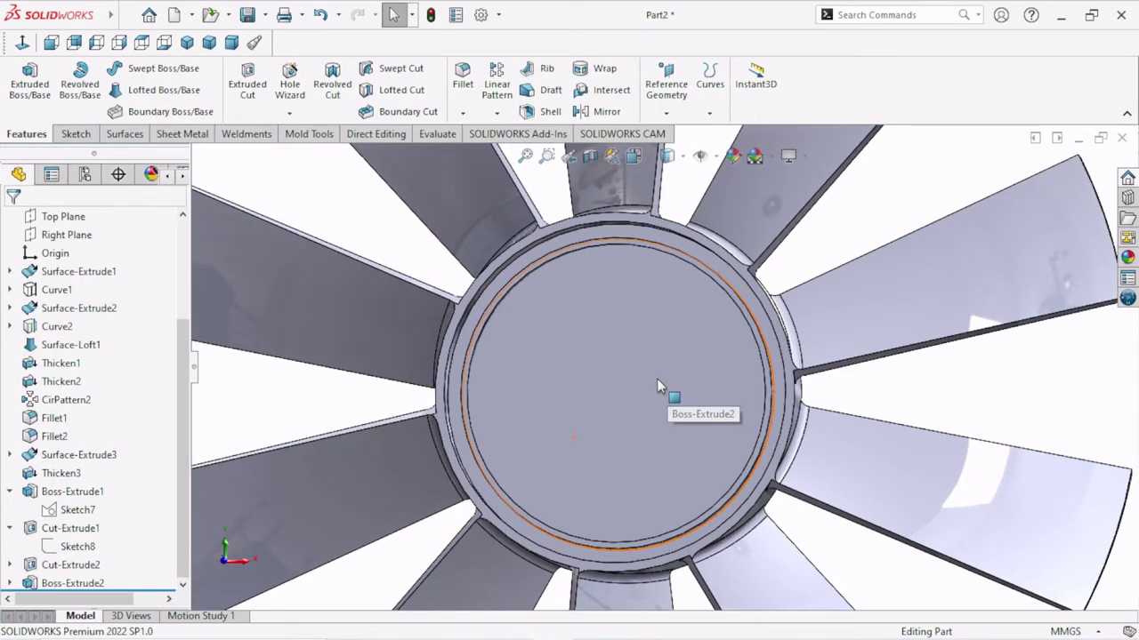
scroll(656, 378, "up", 3)
mouse_move(584, 380)
middle_mouse_down()
mouse_move(579, 389)
mouse_move(554, 358)
mouse_move(621, 412)
middle_mouse_up()
Step: Apply the Metal > Steel satin finish stainless steel appearance to the round hub face
left_click(621, 413)
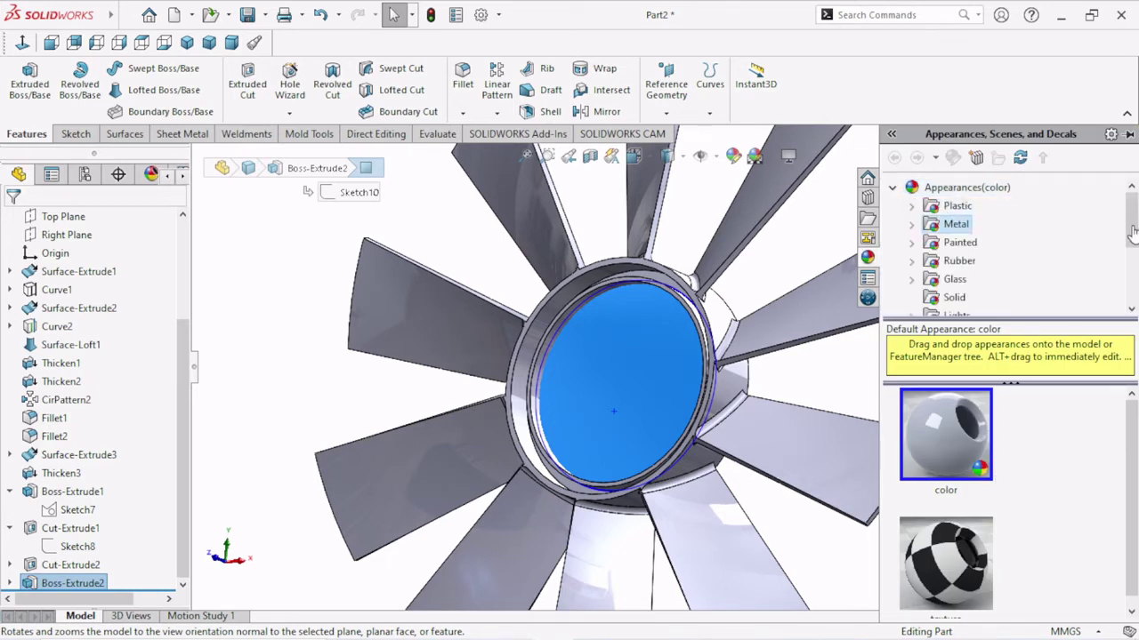
double_click(955, 224)
left_click(971, 207)
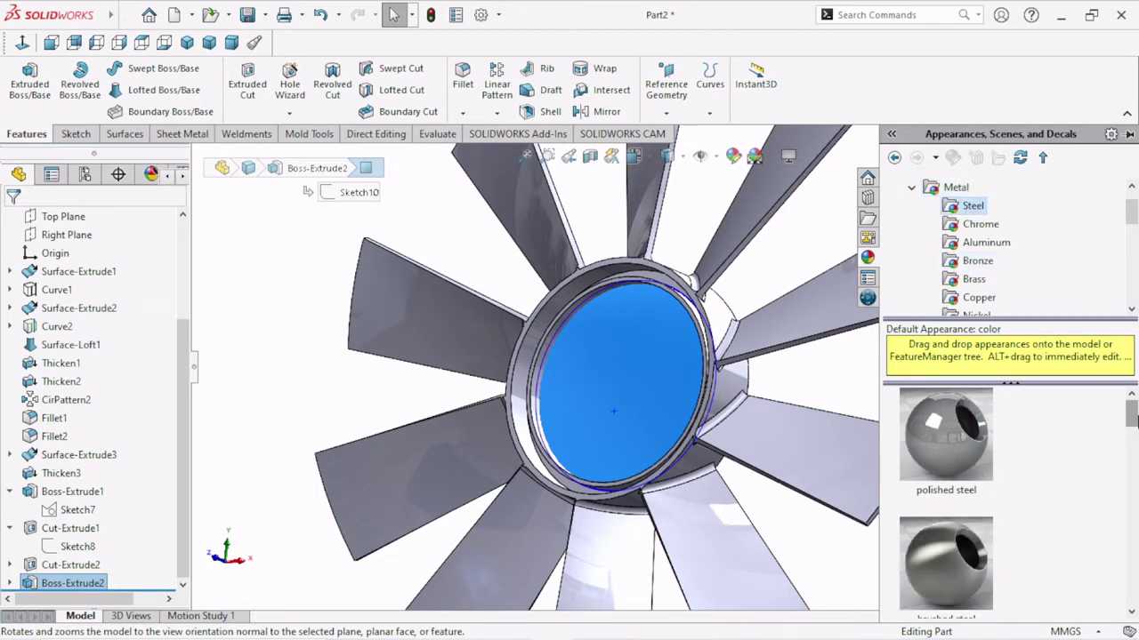
left_click_drag(1131, 418, 1132, 447)
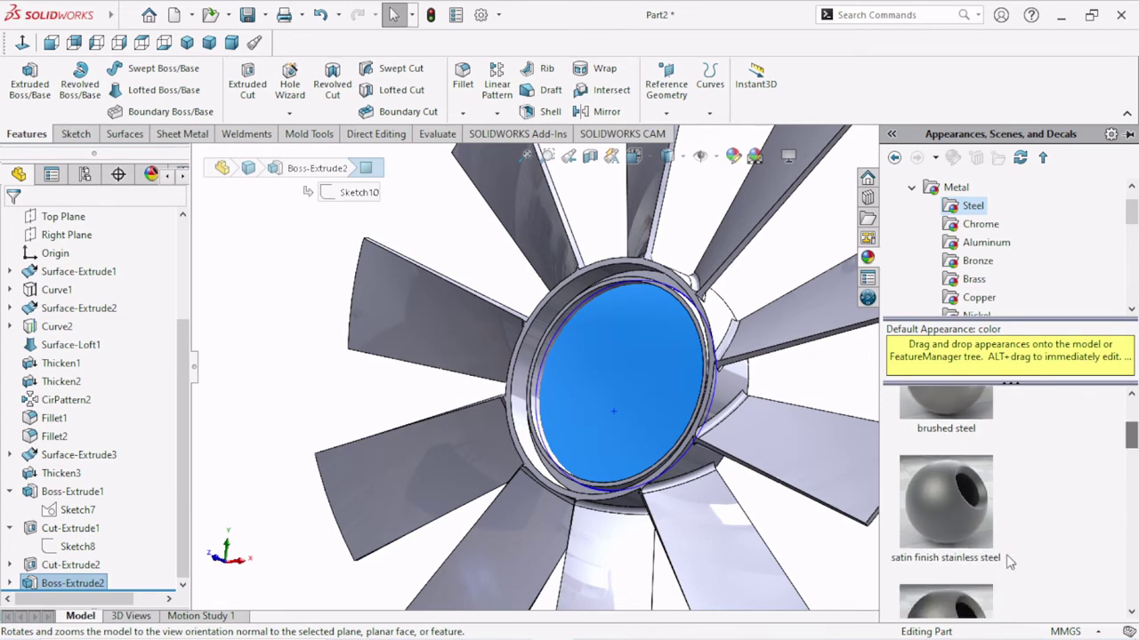
left_click(960, 507)
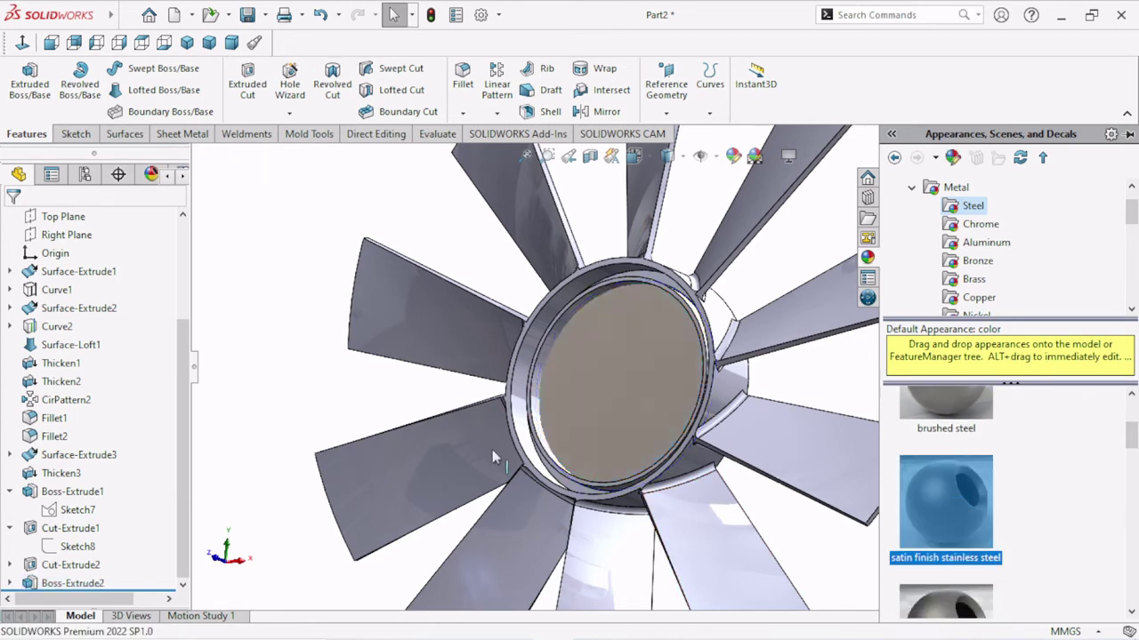
Step: Toggle RealView shading off and back on
left_click(807, 157)
left_click(812, 179)
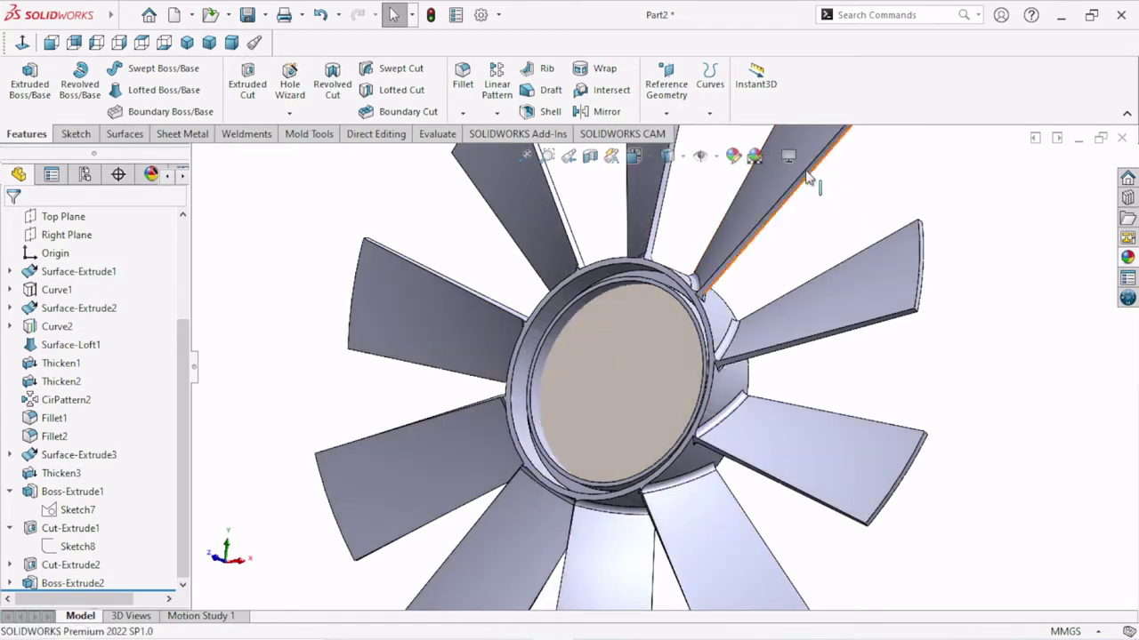
left_click(803, 165)
left_click(811, 178)
Step: Reselect the hub face from a tilted view and drop satin finish stainless steel onto it again
scroll(836, 311, "up", 3)
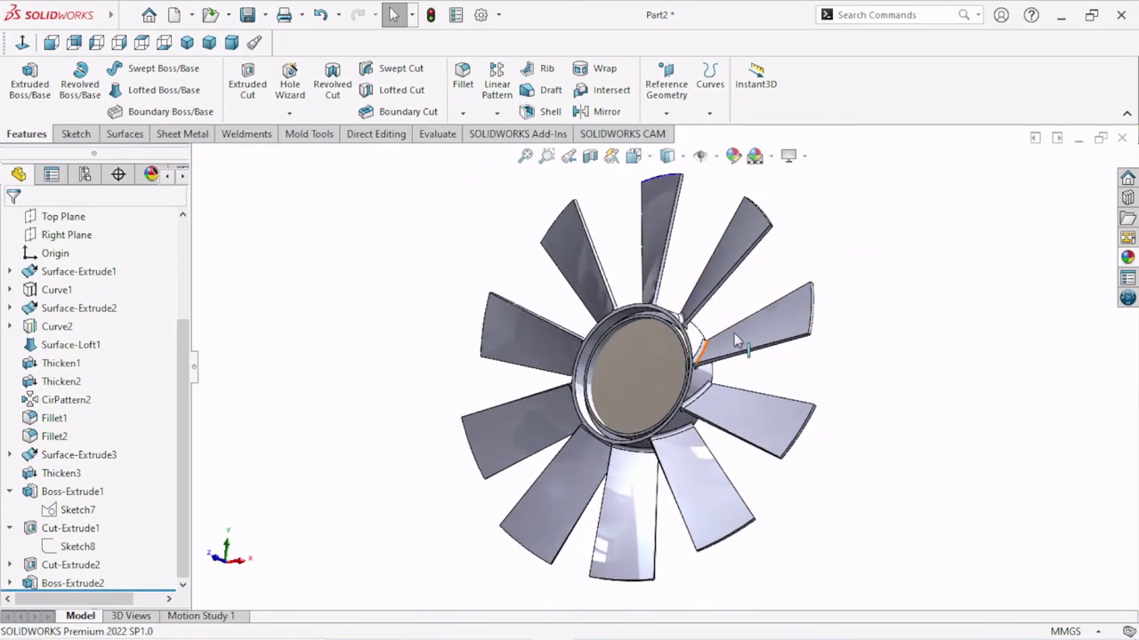
mouse_move(841, 319)
middle_mouse_down()
mouse_move(862, 356)
mouse_move(910, 374)
mouse_move(891, 255)
middle_mouse_up()
mouse_move(780, 239)
middle_mouse_down()
mouse_move(790, 239)
mouse_move(720, 193)
mouse_move(643, 184)
mouse_move(658, 165)
mouse_move(671, 425)
middle_mouse_up()
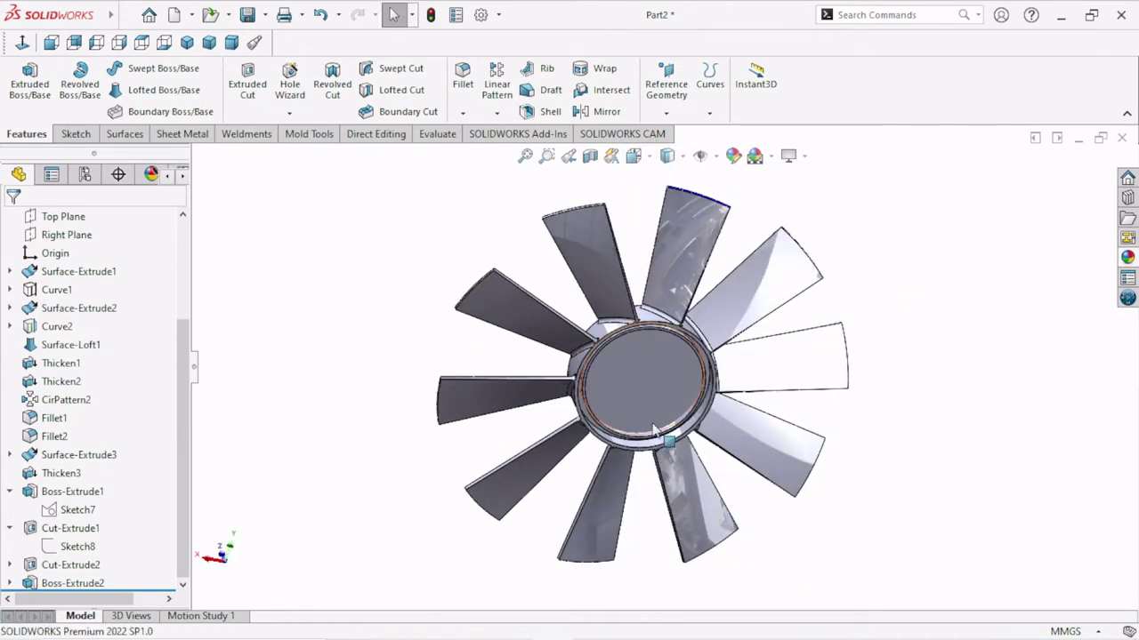
scroll(671, 425, "down", 3)
mouse_move(827, 389)
middle_mouse_down()
mouse_move(866, 399)
mouse_move(866, 300)
mouse_move(913, 391)
mouse_move(961, 437)
mouse_move(863, 420)
middle_mouse_up()
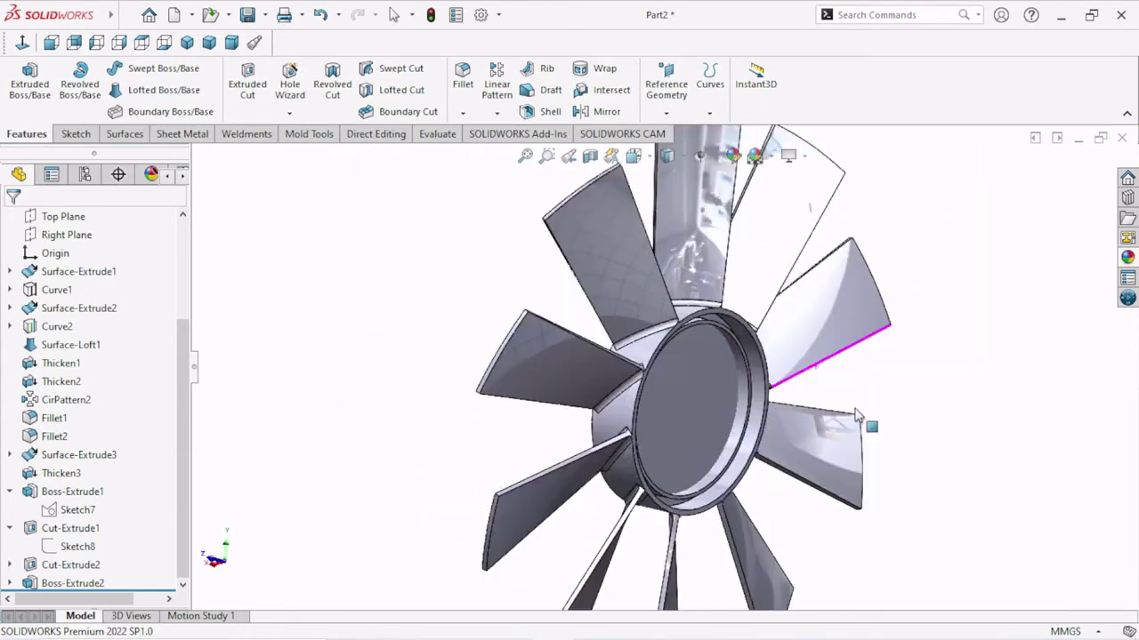
left_click(688, 430)
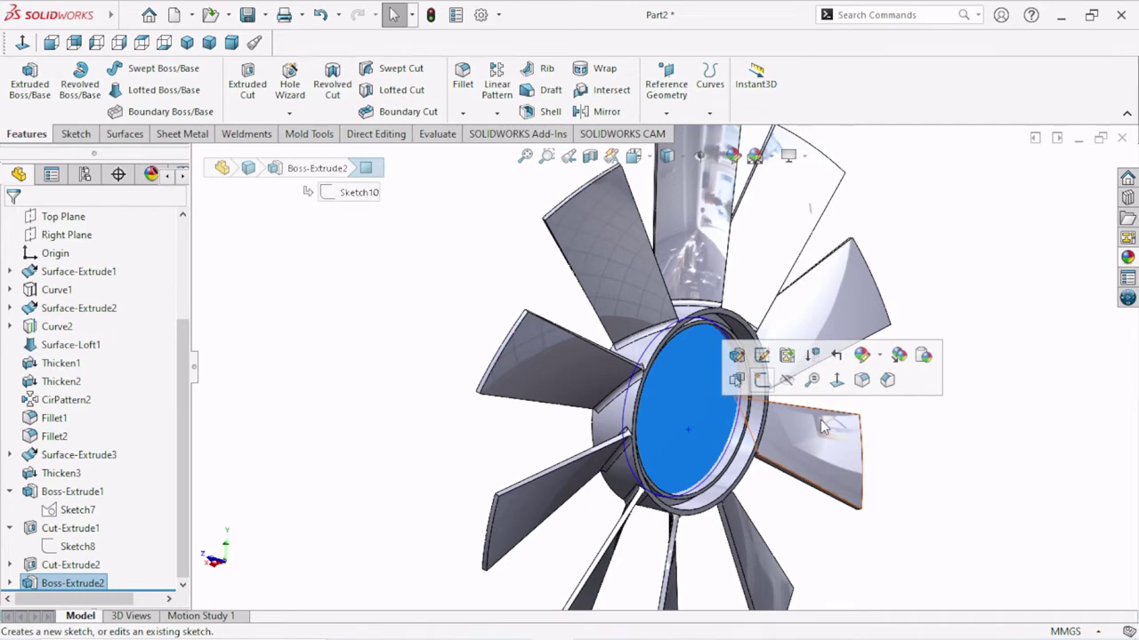
left_click(71, 582)
left_click(138, 557)
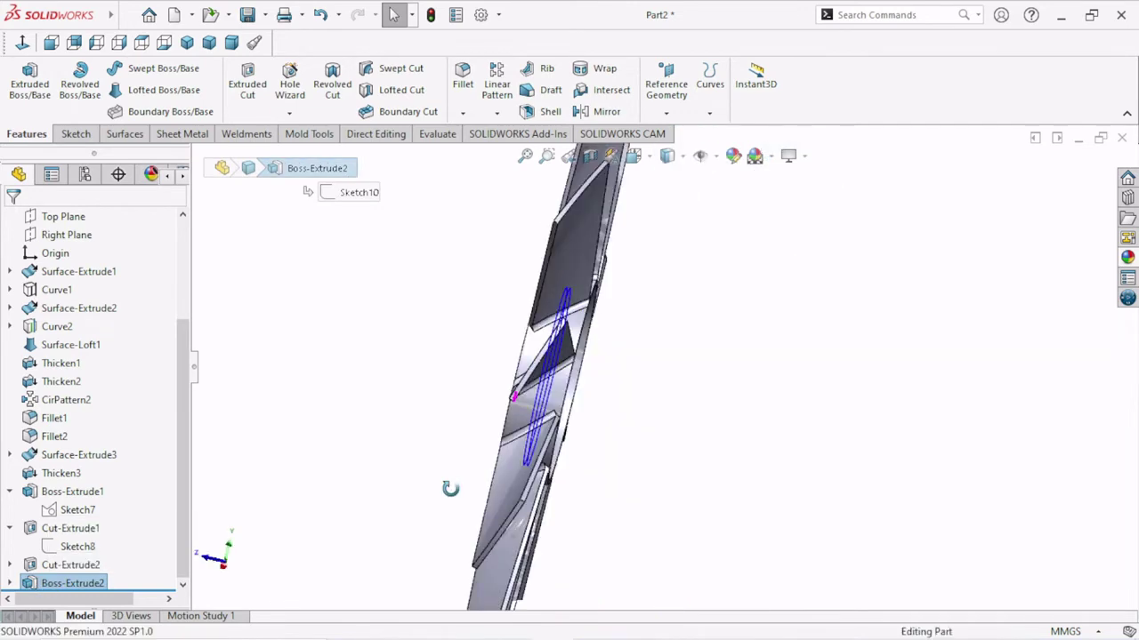
left_click(1127, 257)
left_click_drag(974, 471, 685, 369)
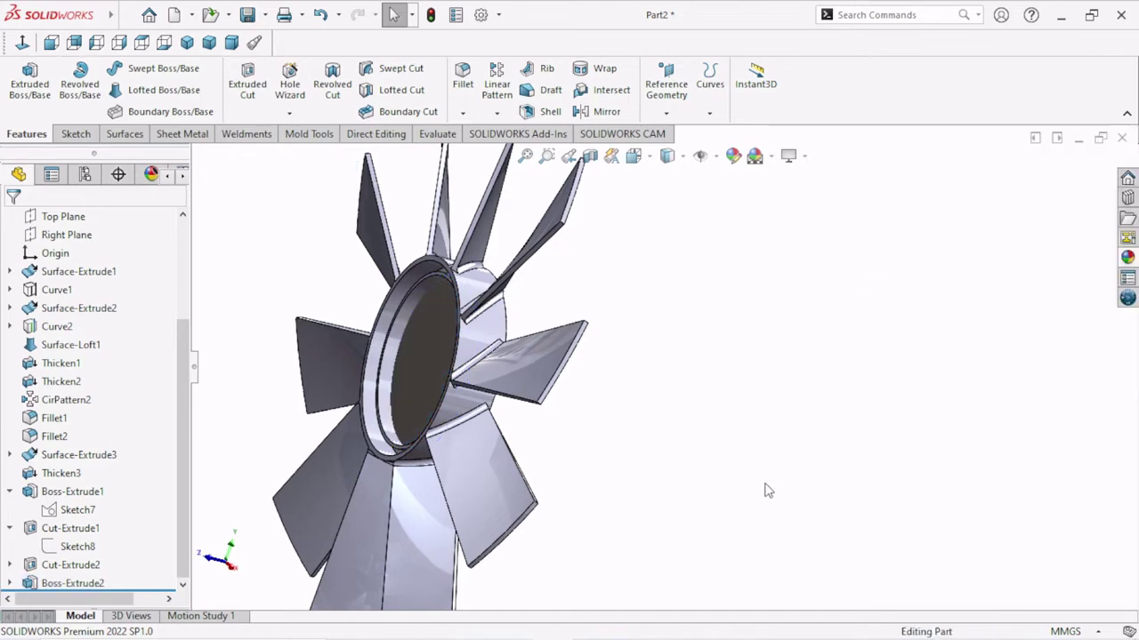
mouse_move(685, 369)
middle_mouse_down()
mouse_move(739, 143)
mouse_move(617, 468)
mouse_move(653, 456)
mouse_move(630, 382)
middle_mouse_up()
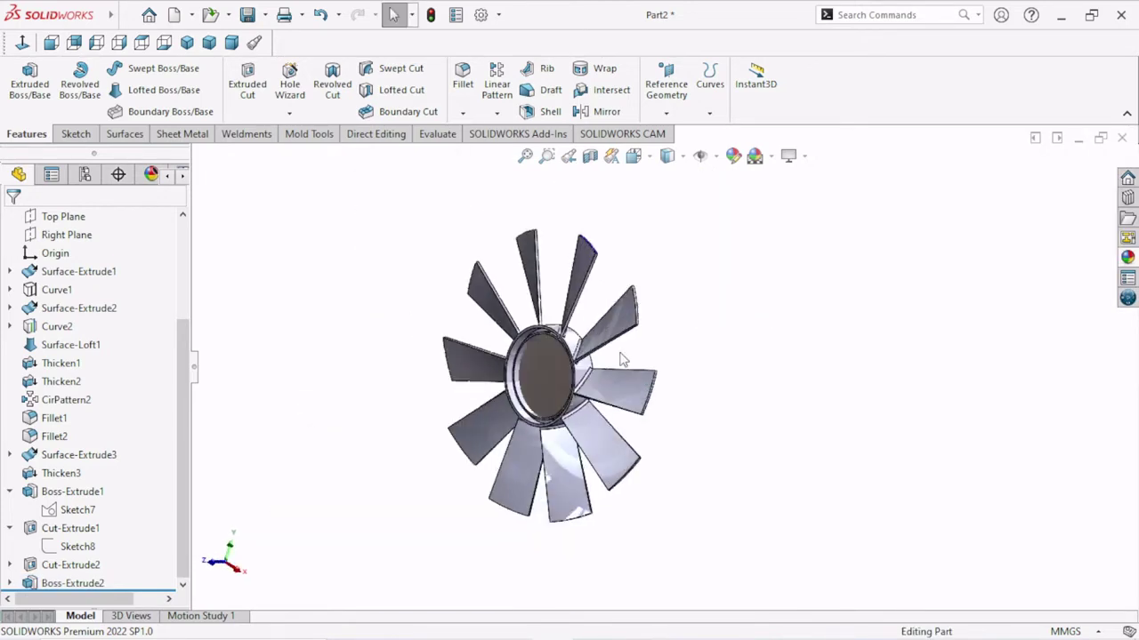
Step: Select CirPattern2, Fillet1–2, Surface-Extrude1–3, Thicken1, Surface-Loft1 and Curve1 in the tree
left_click(614, 335)
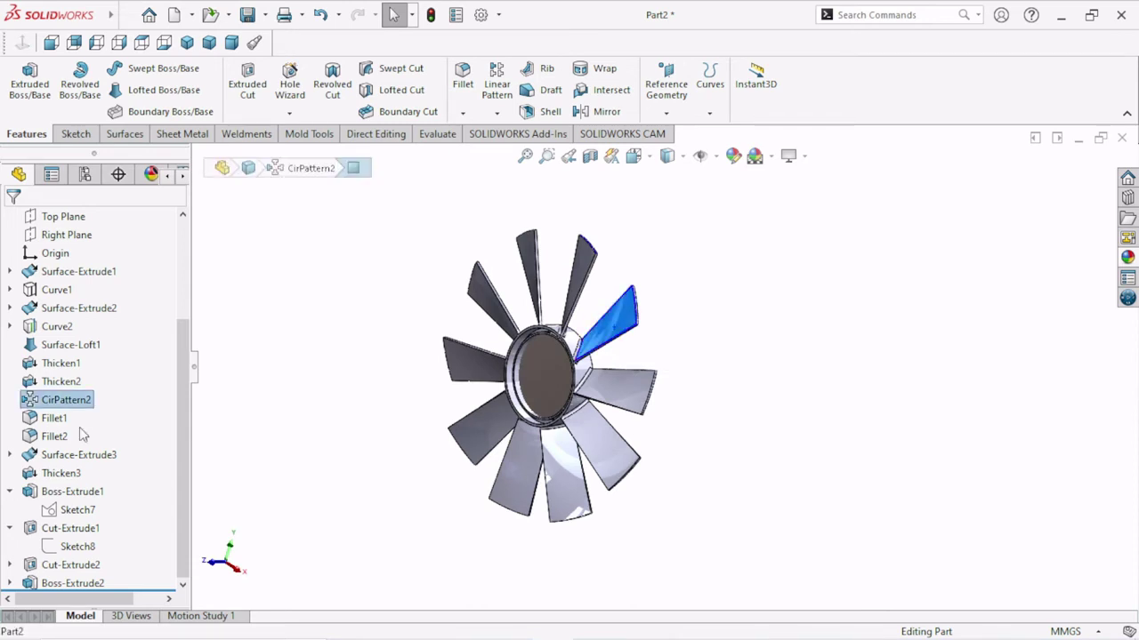
left_click(49, 405)
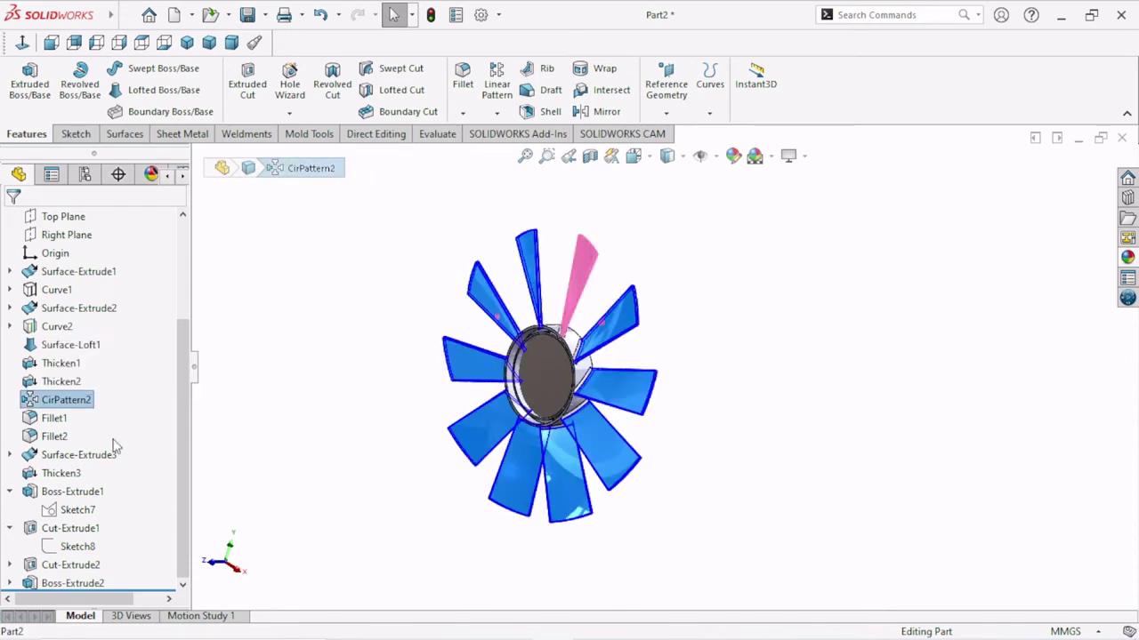
left_click(54, 436, "shift")
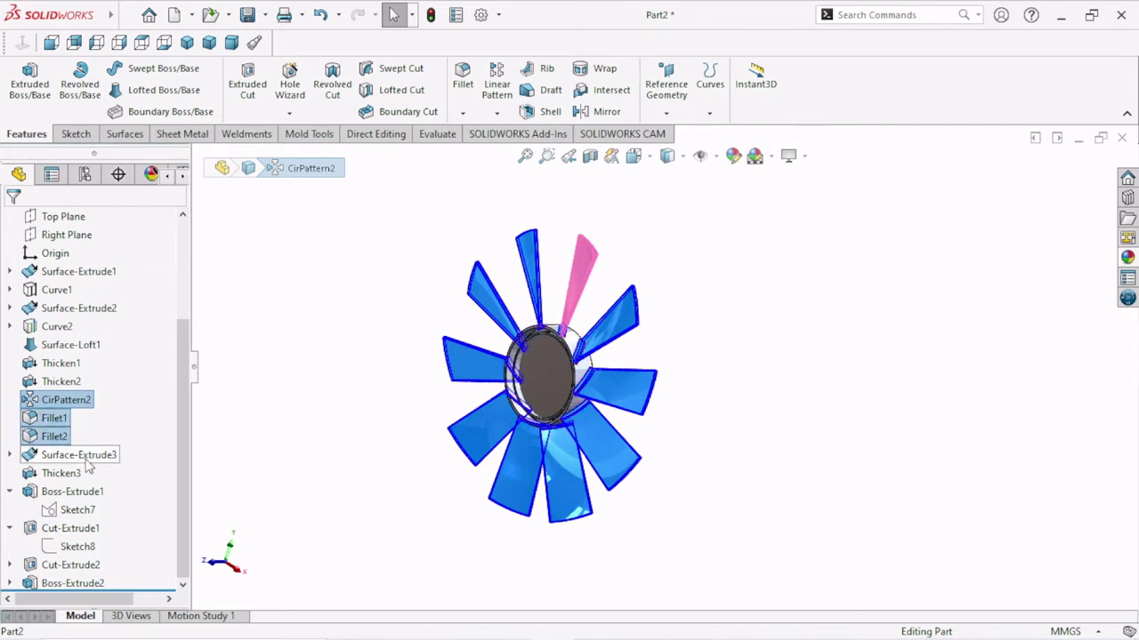
left_click(87, 461, "shift")
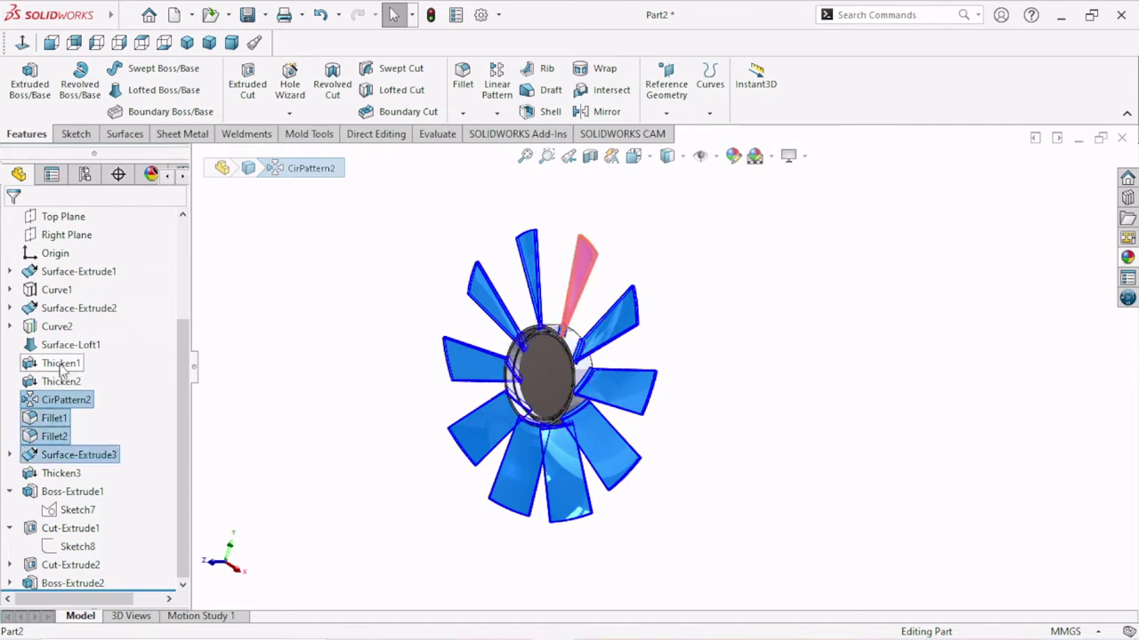
left_click(61, 364, "ctrl")
left_click(65, 346, "ctrl")
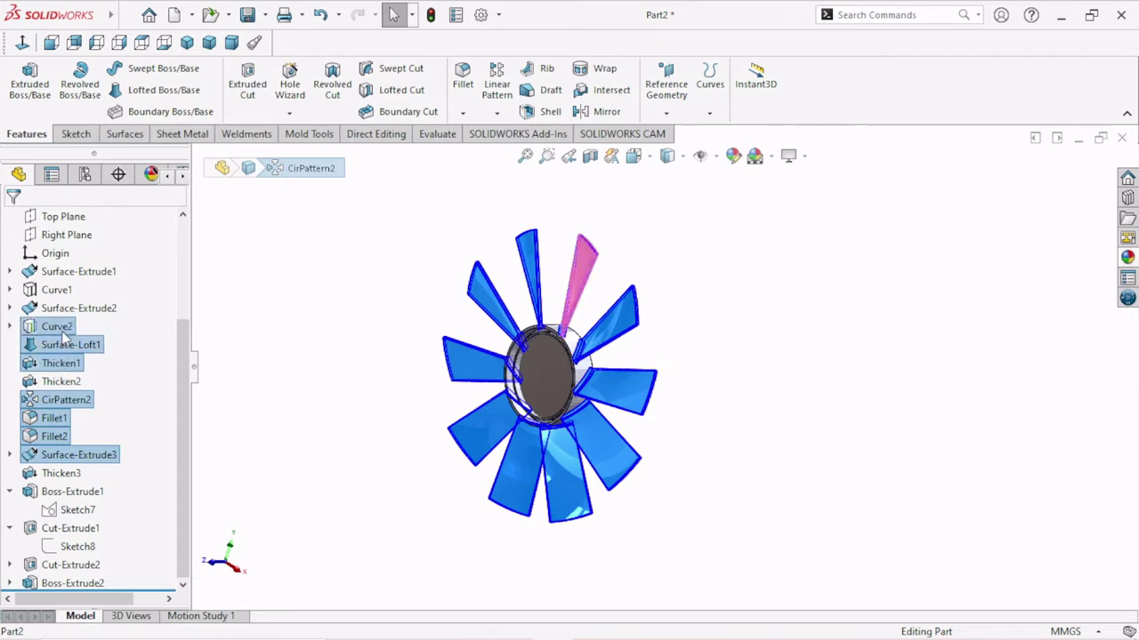
left_click(75, 309, "ctrl")
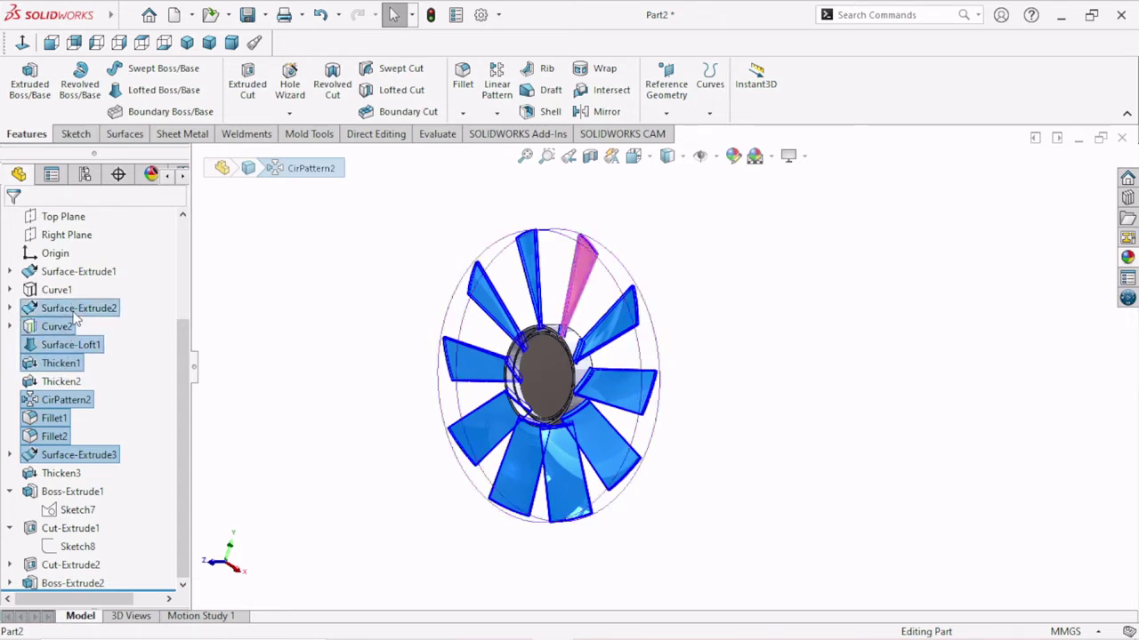
left_click(59, 295, "ctrl")
left_click(71, 273, "ctrl")
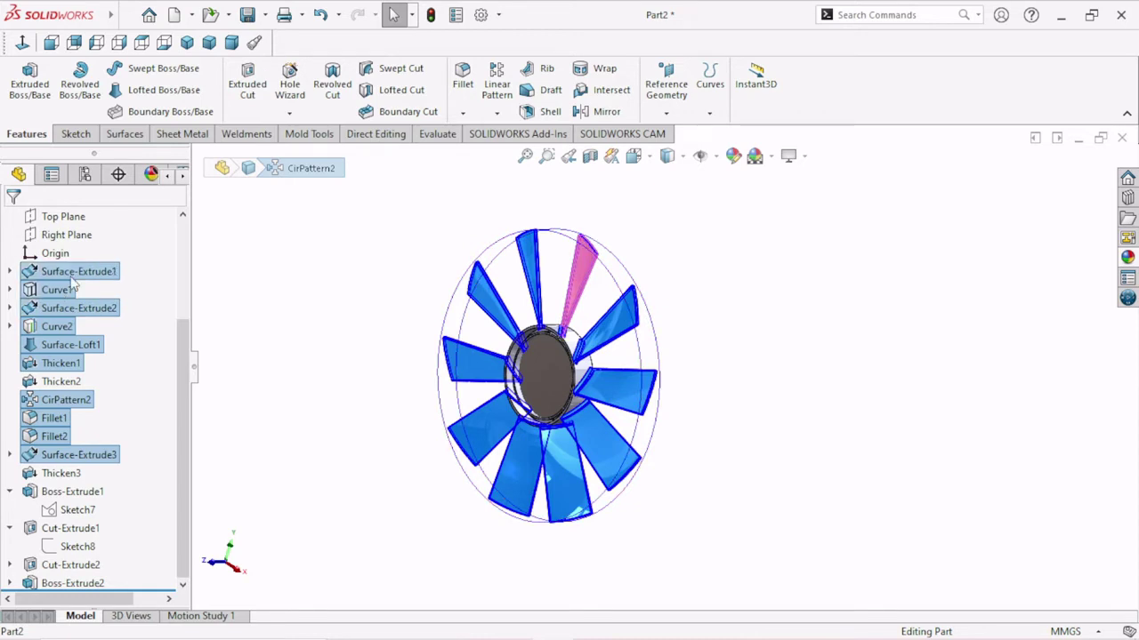
Step: Add Thicken2, Thicken3 and Boss-Extrude1 to the selection
left_click(78, 381, "ctrl")
middle_click_drag(235, 416, 380, 421)
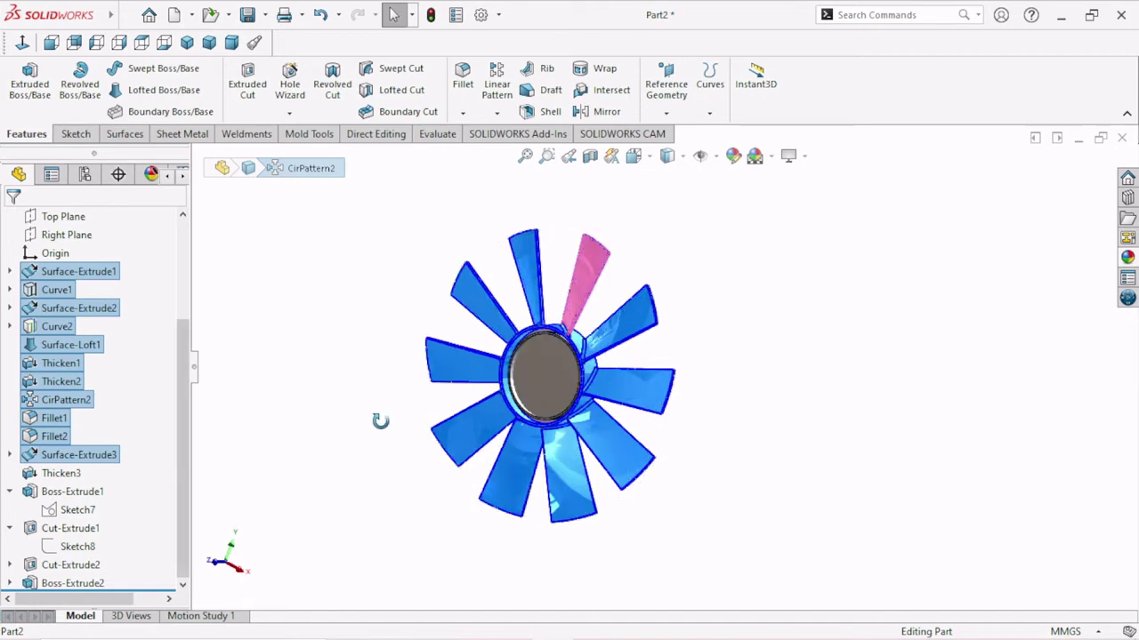
scroll(551, 372, "down", 5)
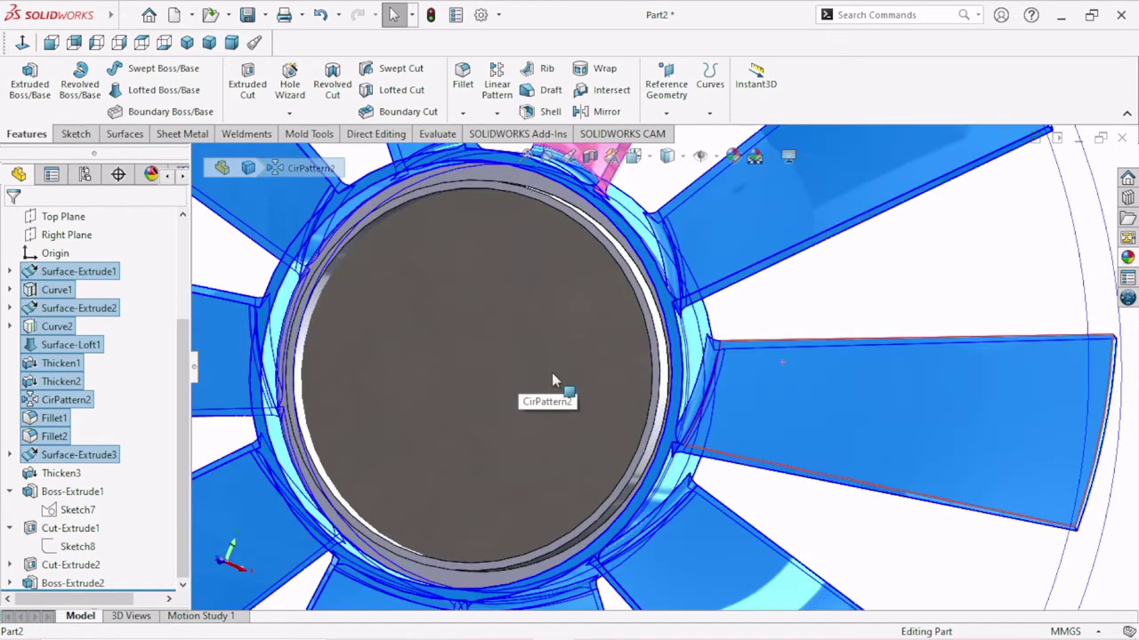
scroll(551, 373, "up", 2)
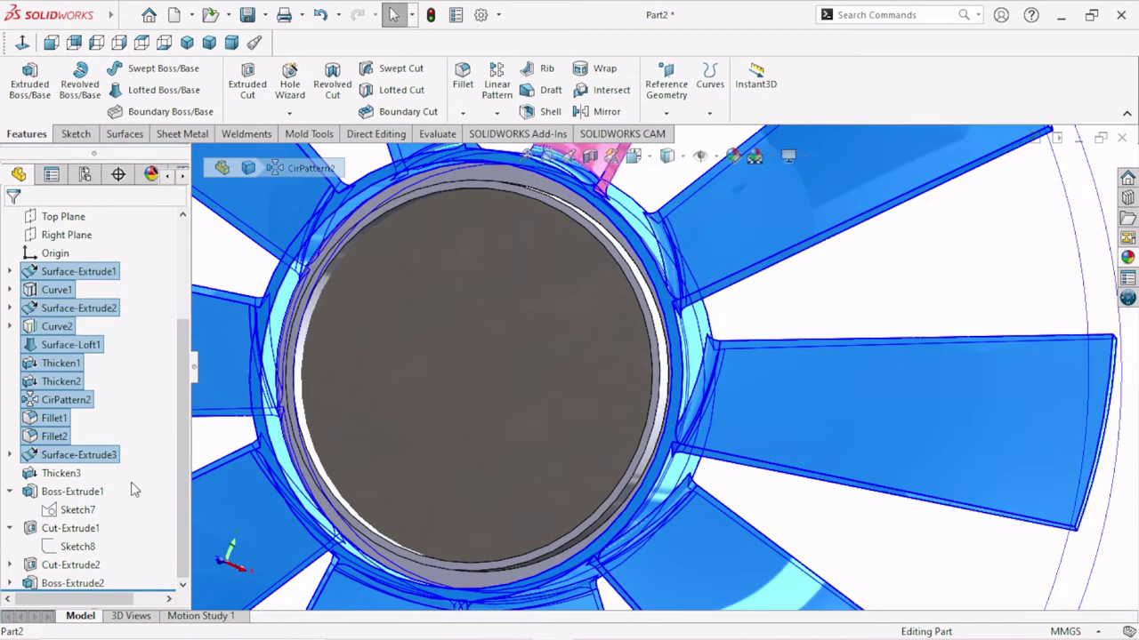
left_click(64, 476)
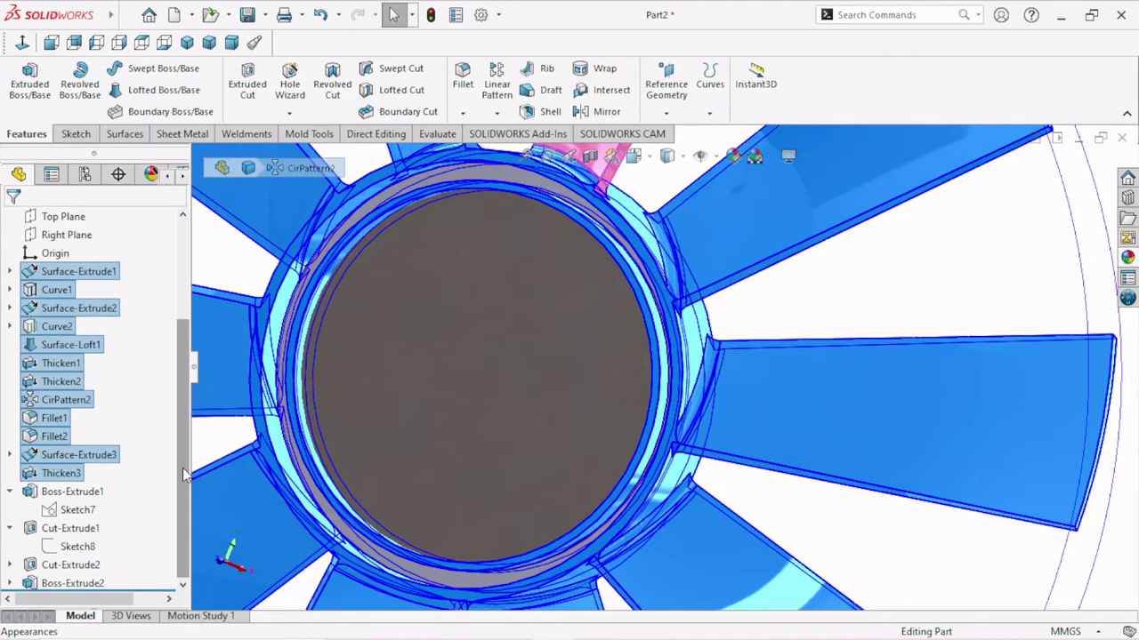
left_click(92, 496, "ctrl")
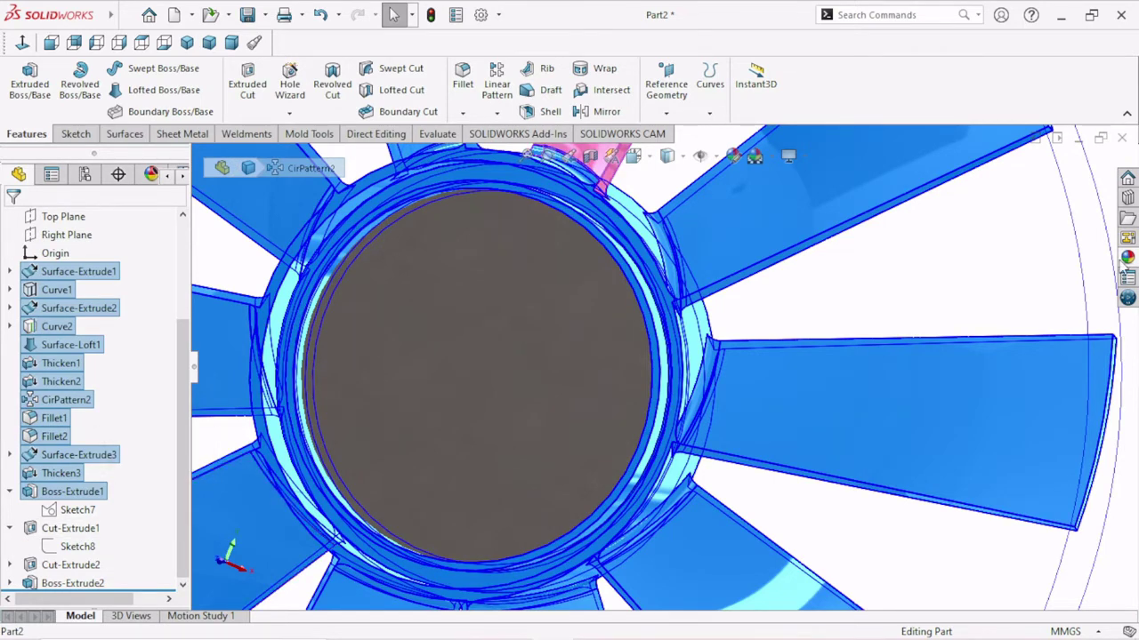
Step: Drag green high gloss plastic from Plastic > High Gloss onto the fan model
left_click(1126, 258)
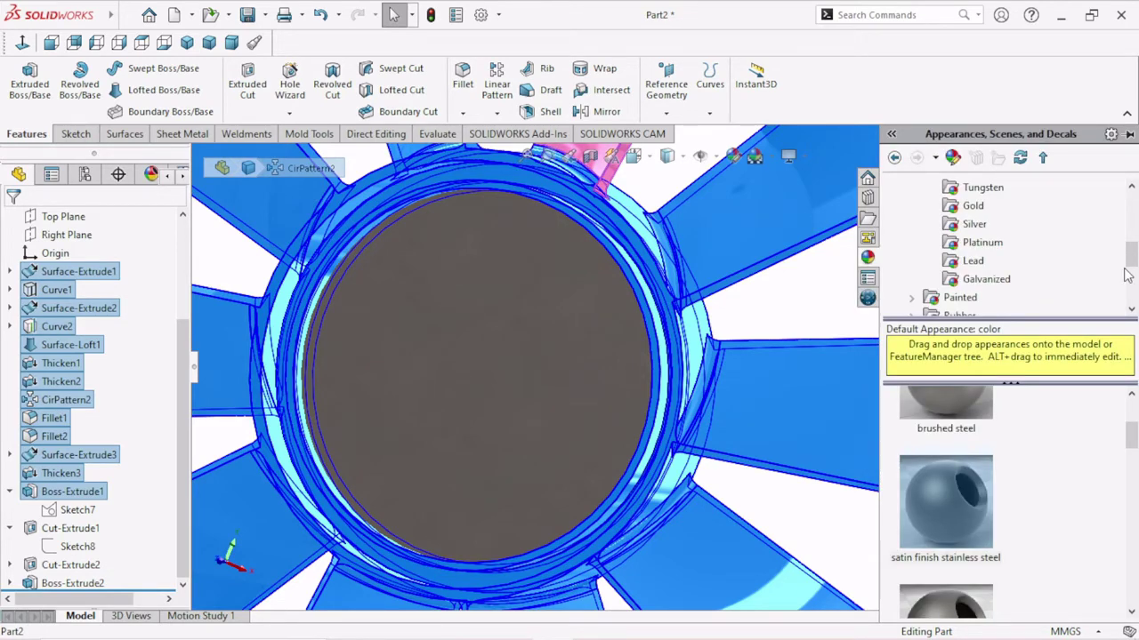
scroll(914, 218, "up", 3)
left_click(912, 206)
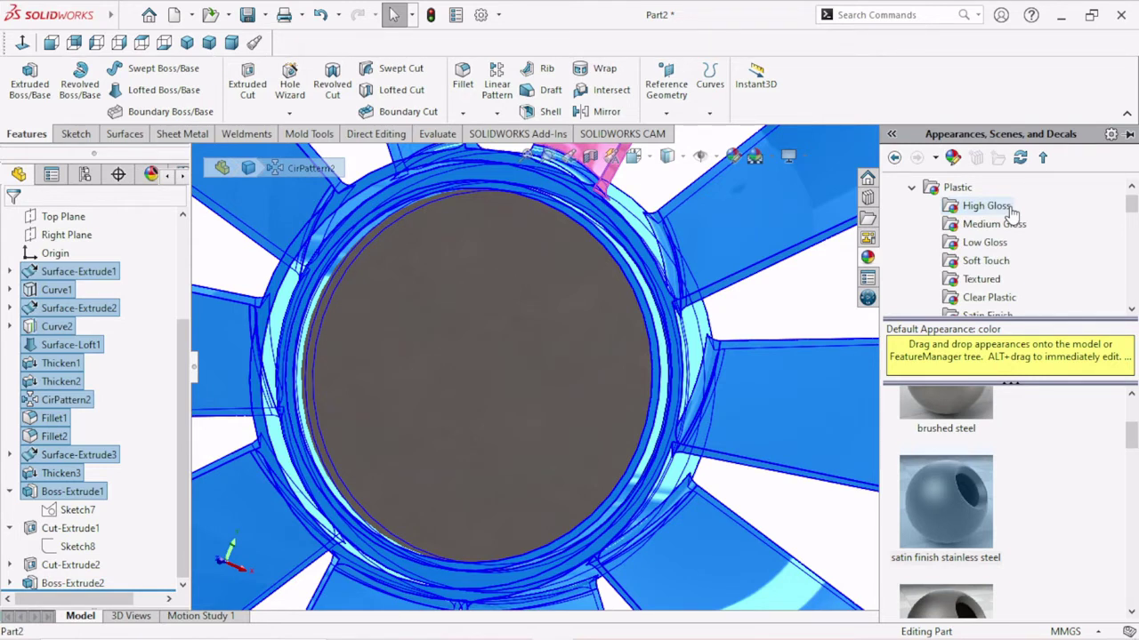
left_click(1012, 206)
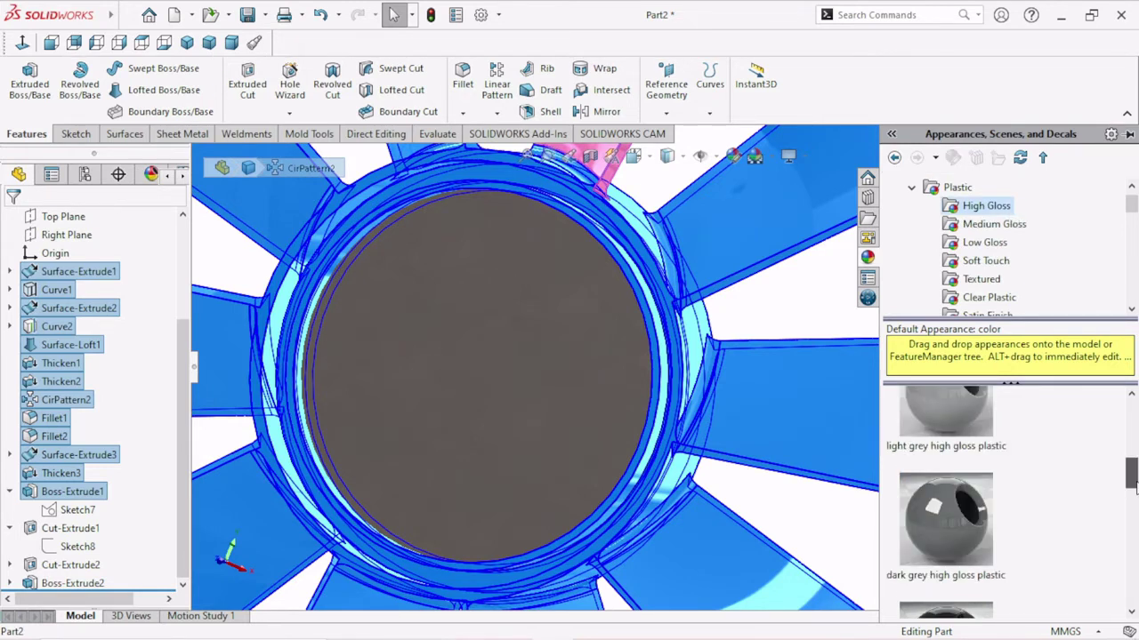
left_click_drag(1135, 484, 1135, 562)
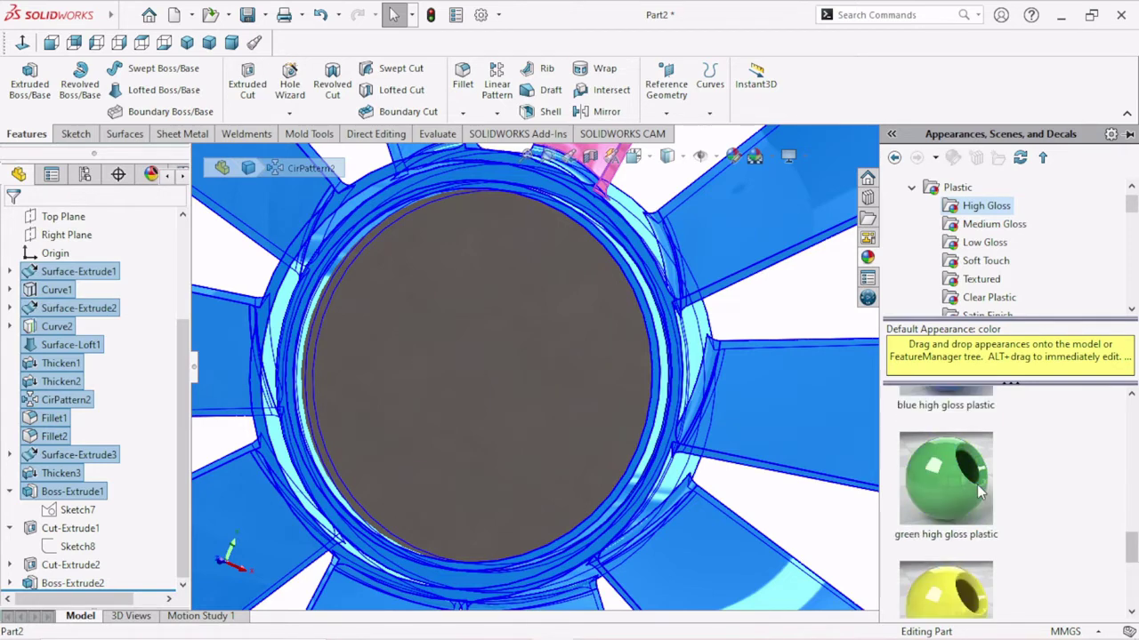
left_click_drag(979, 492, 634, 440)
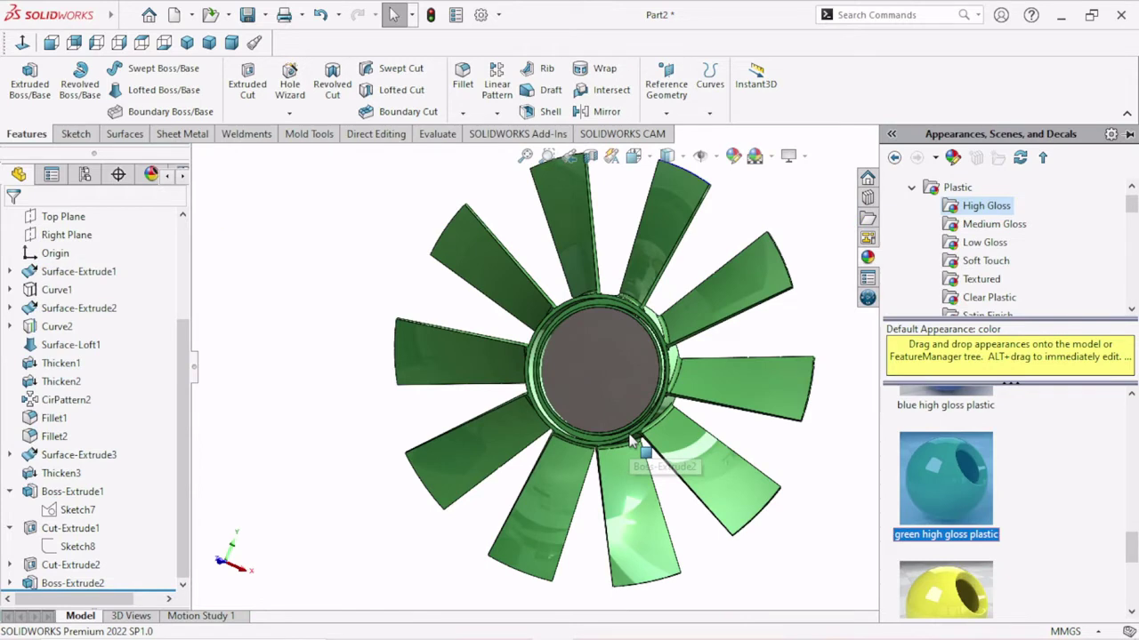
left_click_drag(633, 440, 635, 442)
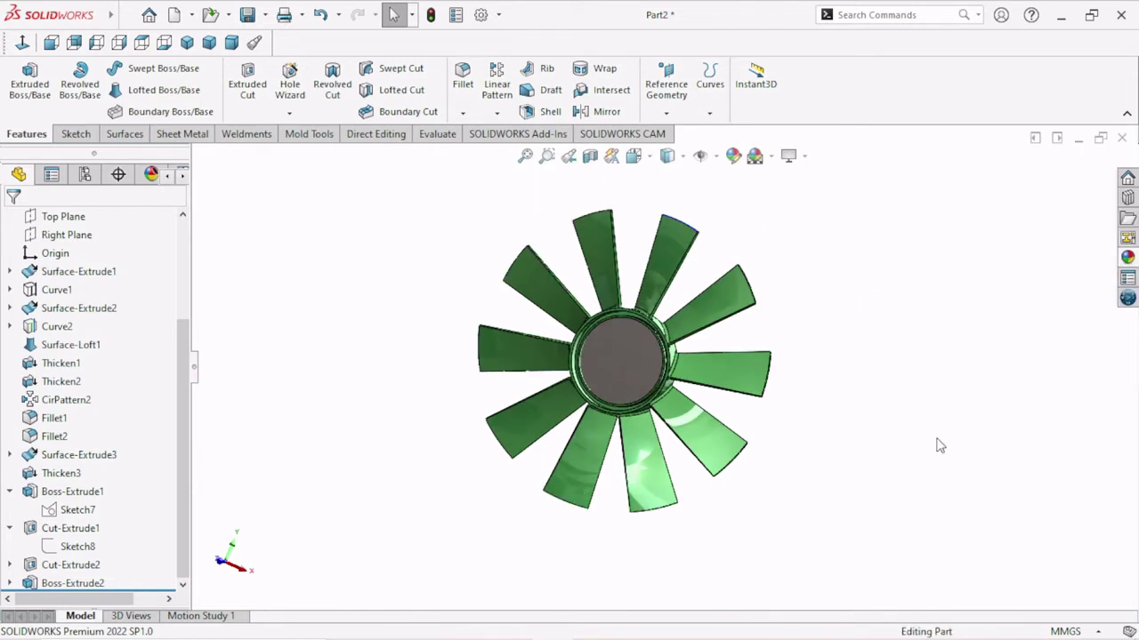
middle_click_drag(940, 446, 646, 449)
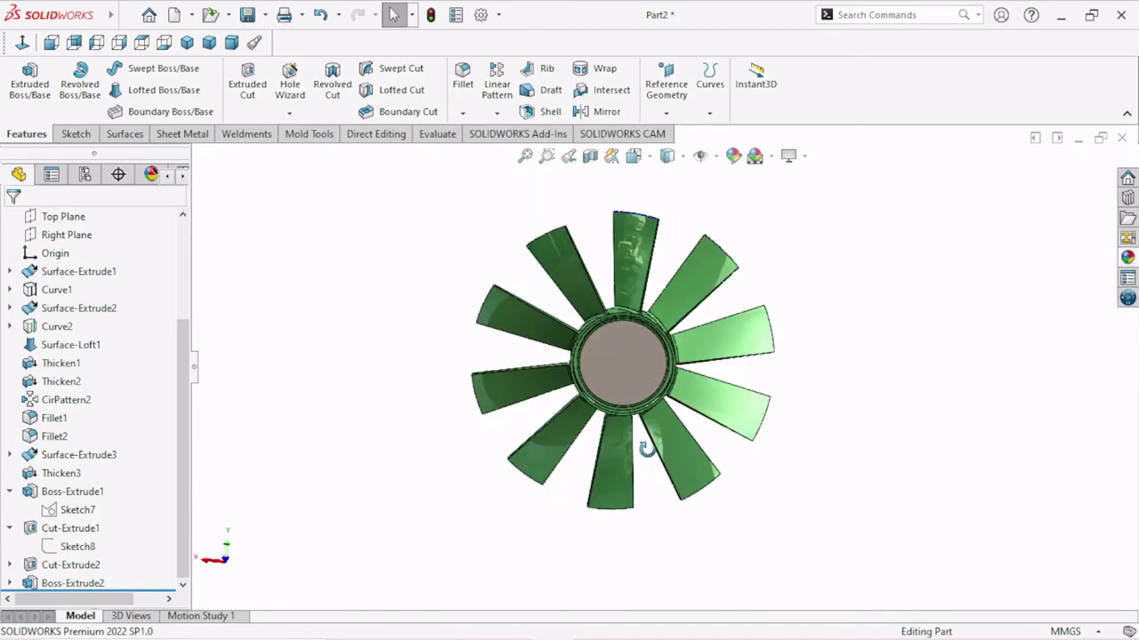
scroll(624, 383, "down", 3)
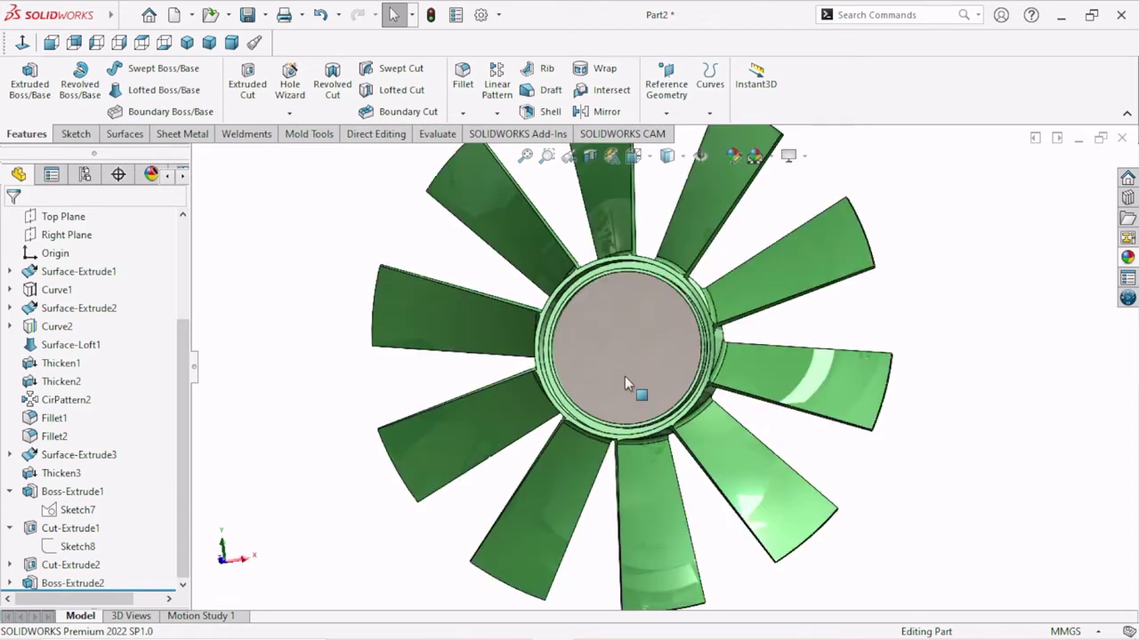
scroll(609, 349, "down", 3)
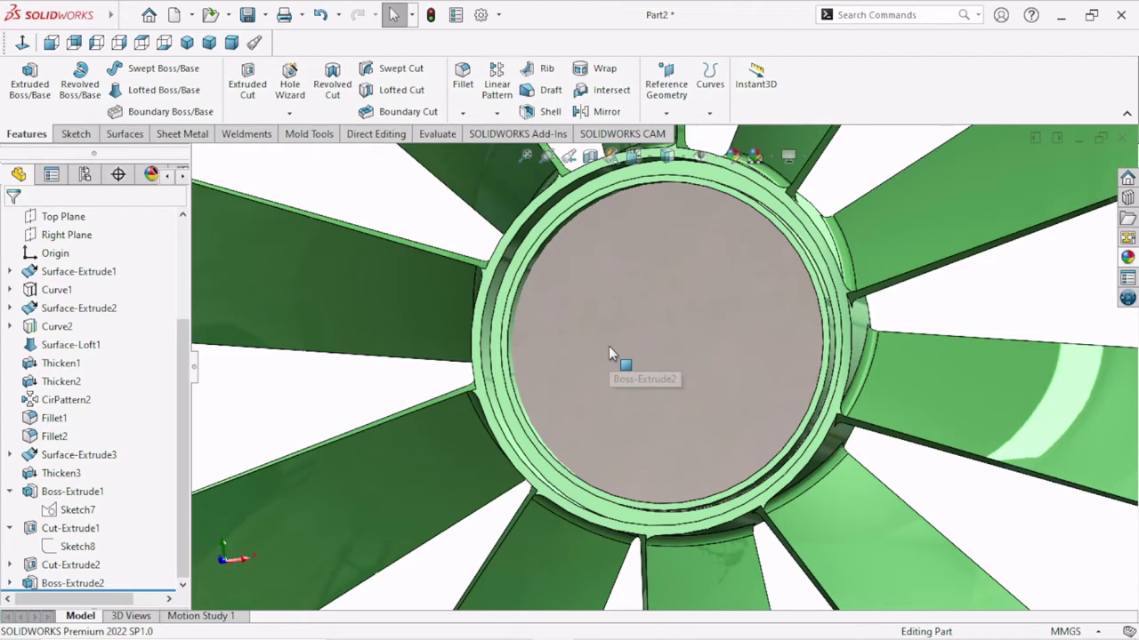
middle_click_drag(609, 348, 651, 415)
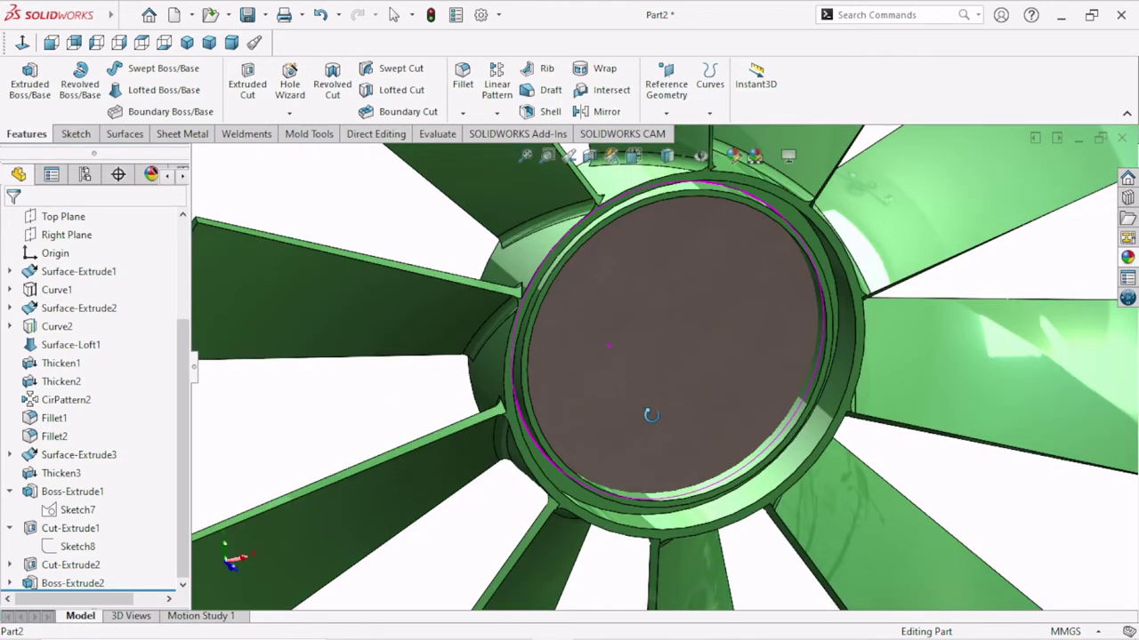
middle_click_drag(650, 415, 852, 408)
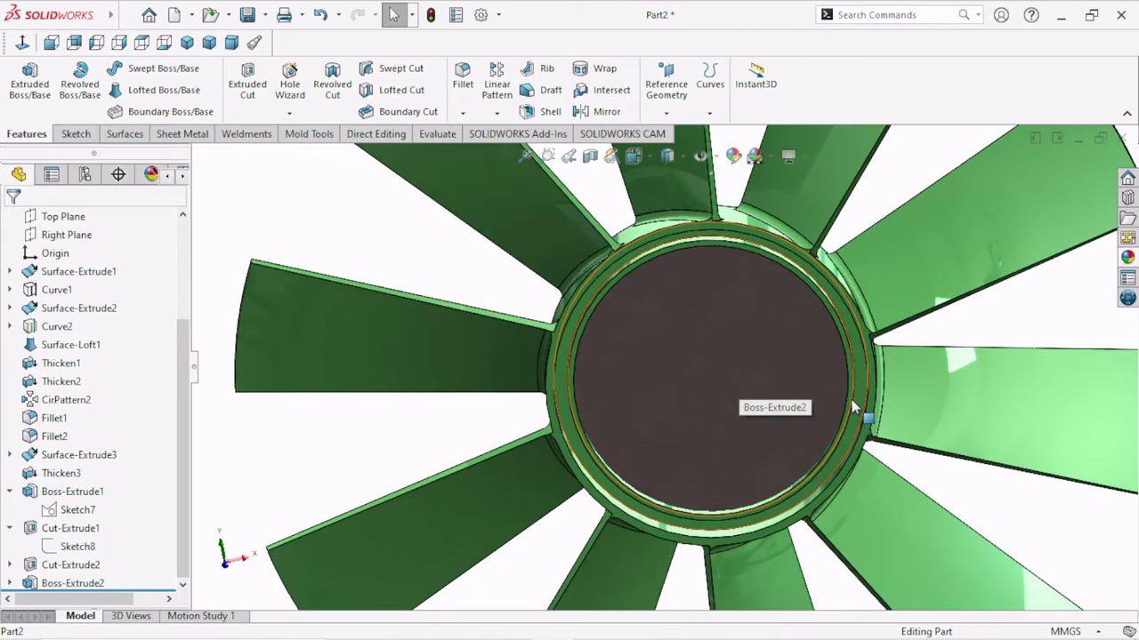
mouse_move(852, 407)
middle_mouse_down()
mouse_move(906, 423)
mouse_move(696, 420)
middle_mouse_up()
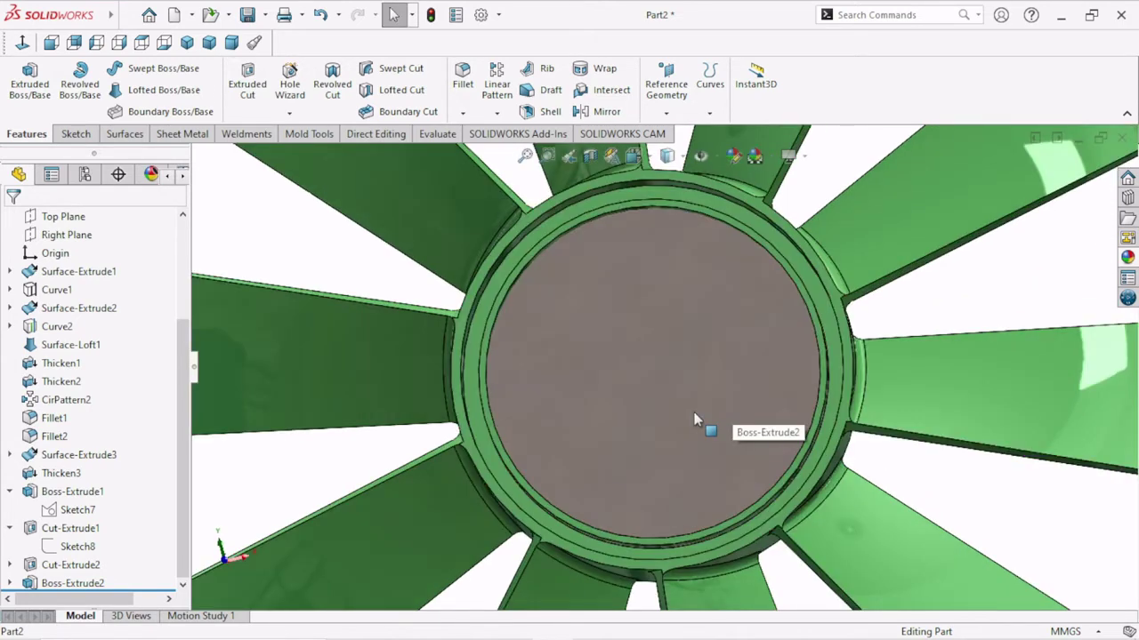
scroll(696, 420, "up", 5)
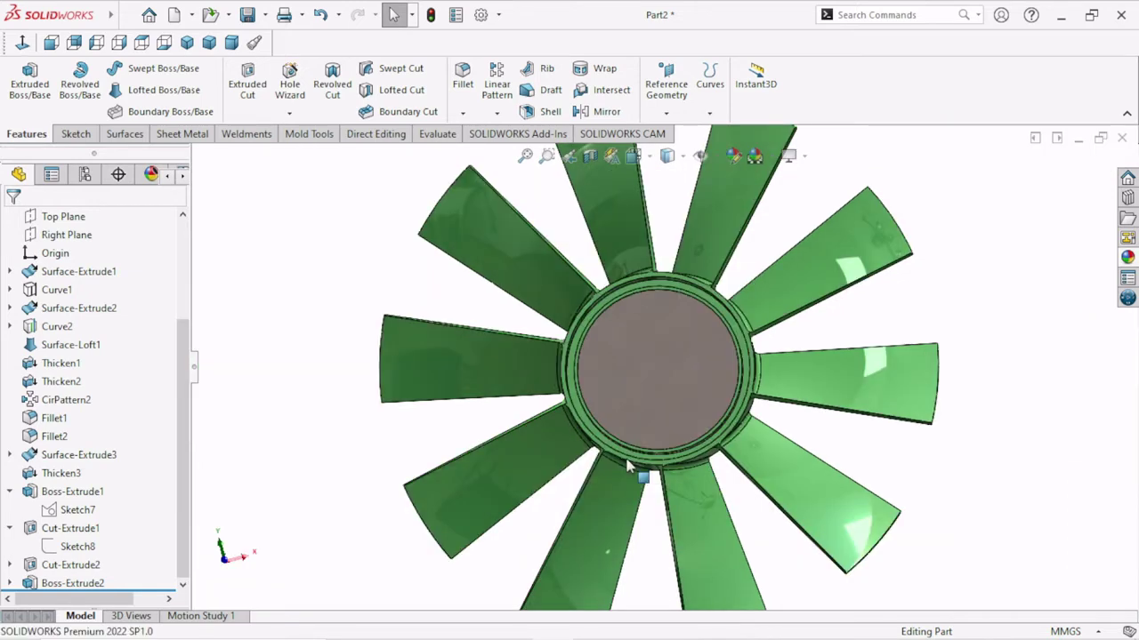
scroll(628, 465, "down", 5)
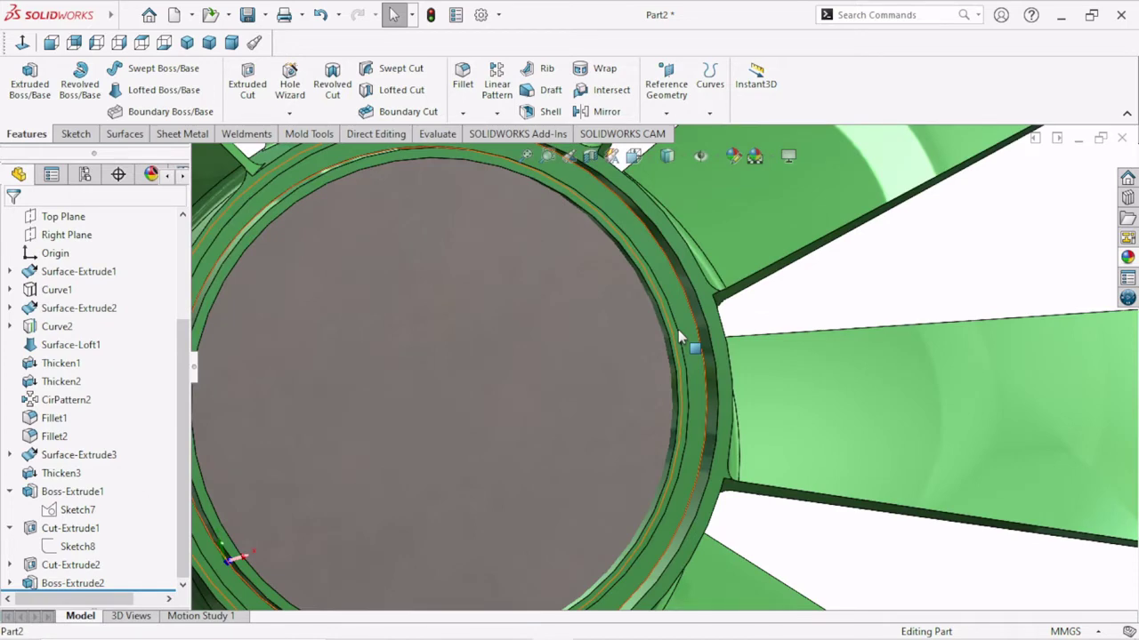
Step: Start a sketch on the hub face, view it Normal To, and pick the Circle tool
left_click(679, 337)
left_click(20, 76)
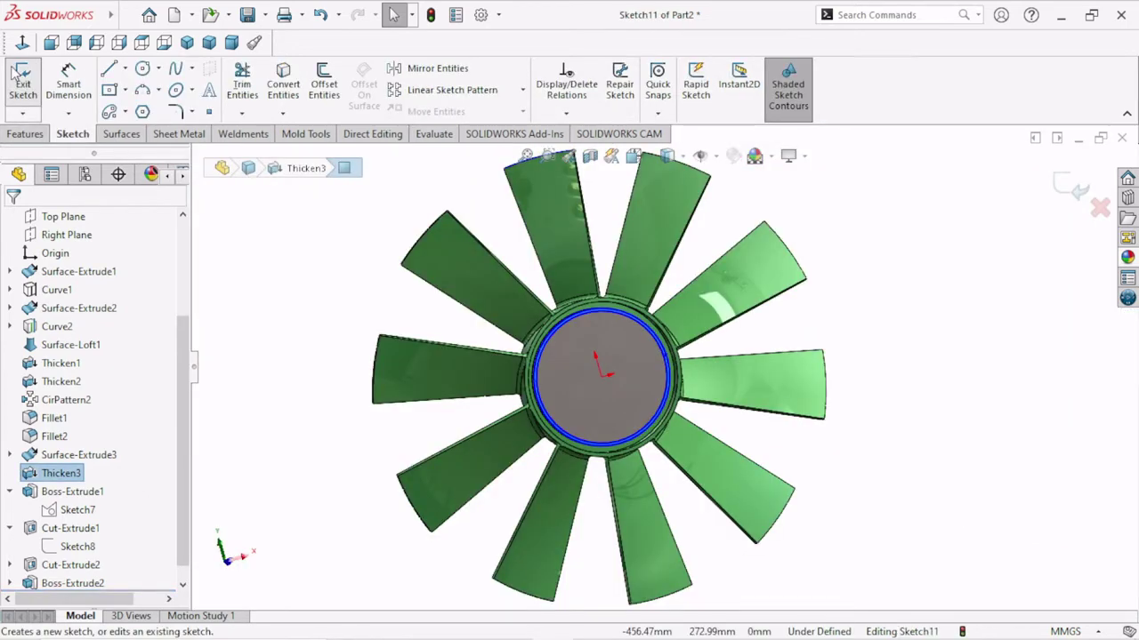
key("ctrl+8")
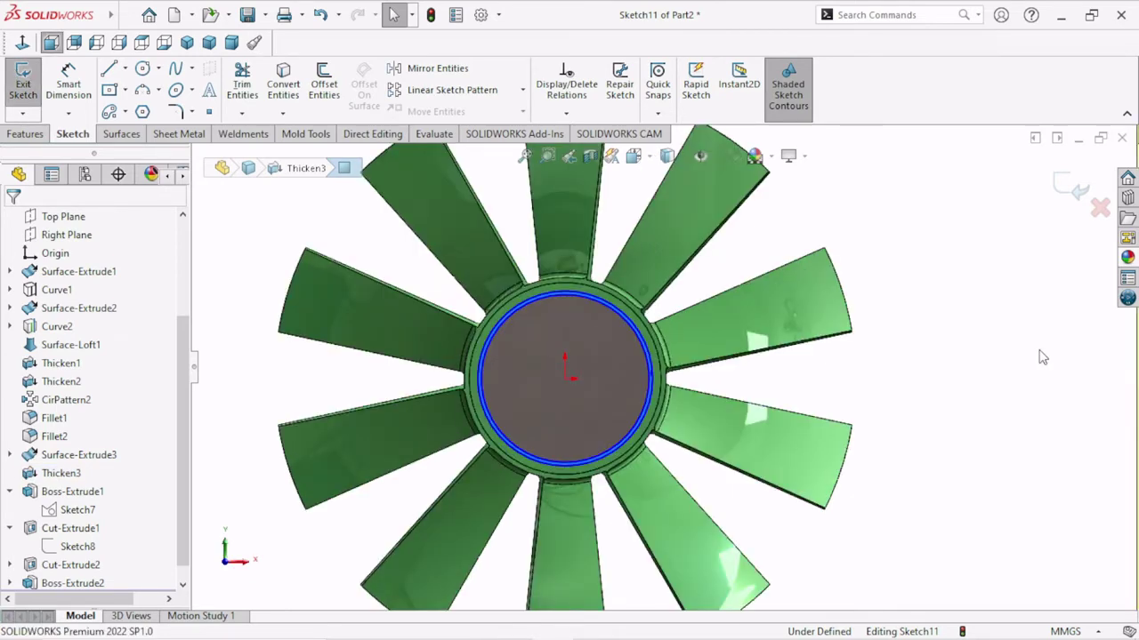
key("c")
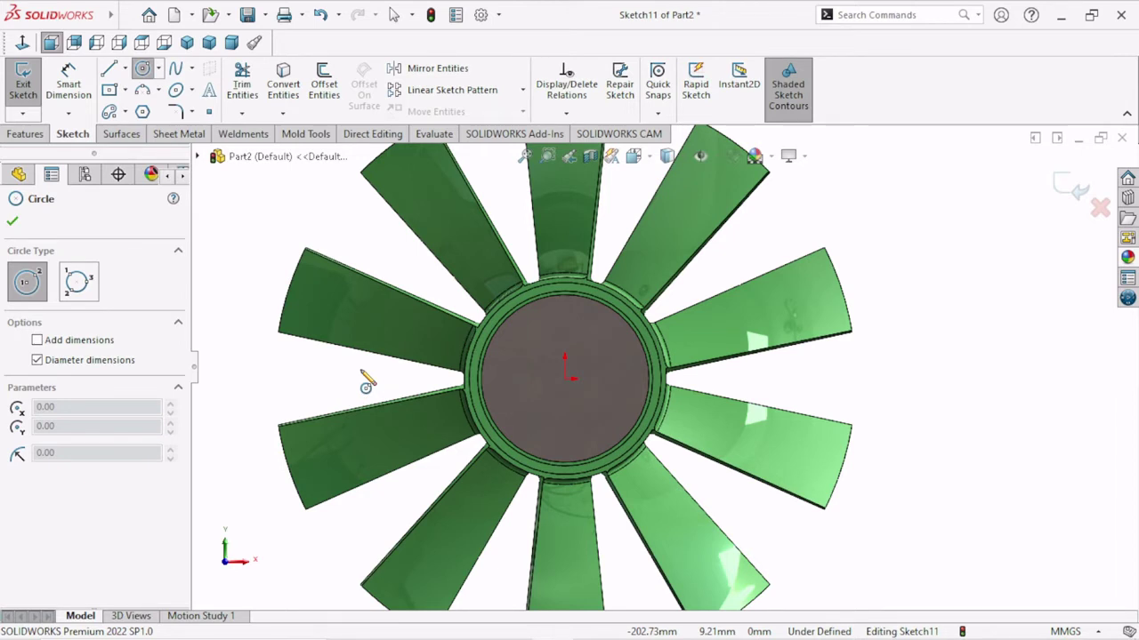
Step: Draw a circle at the origin, dimension it to 145 mm diameter, and convert the hub's edge
left_click(564, 378)
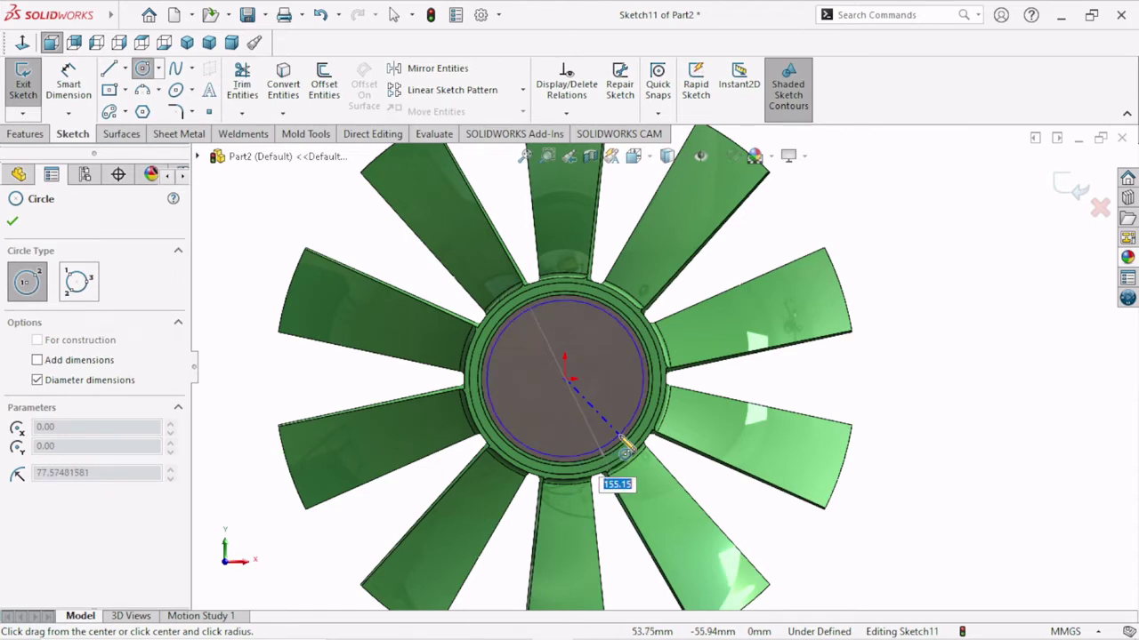
left_click(625, 449)
key("Escape")
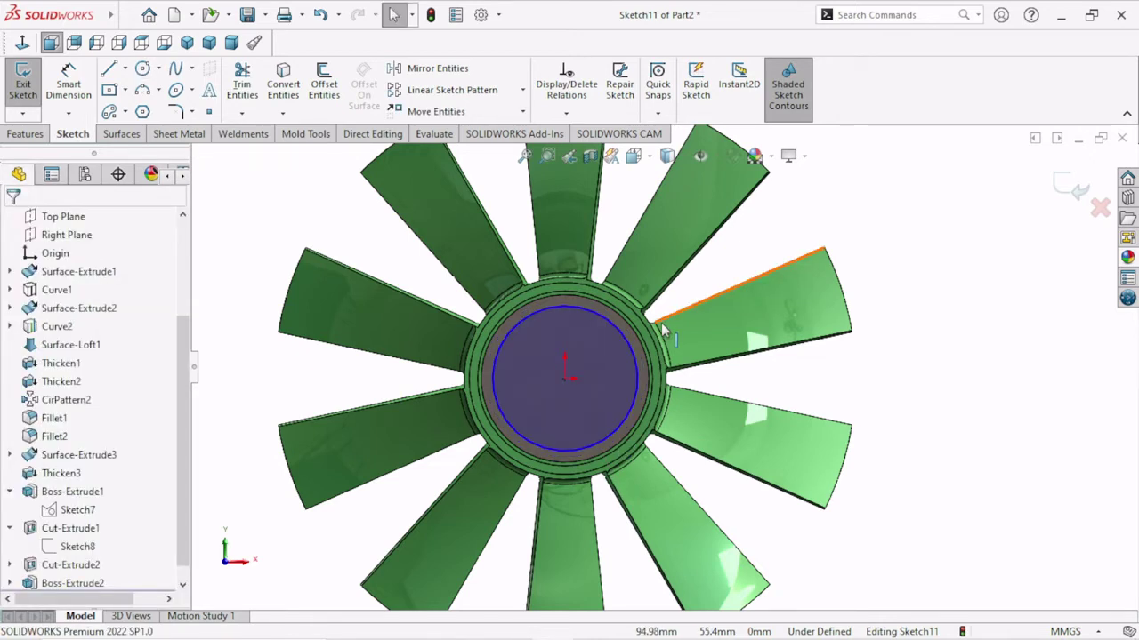
key("d")
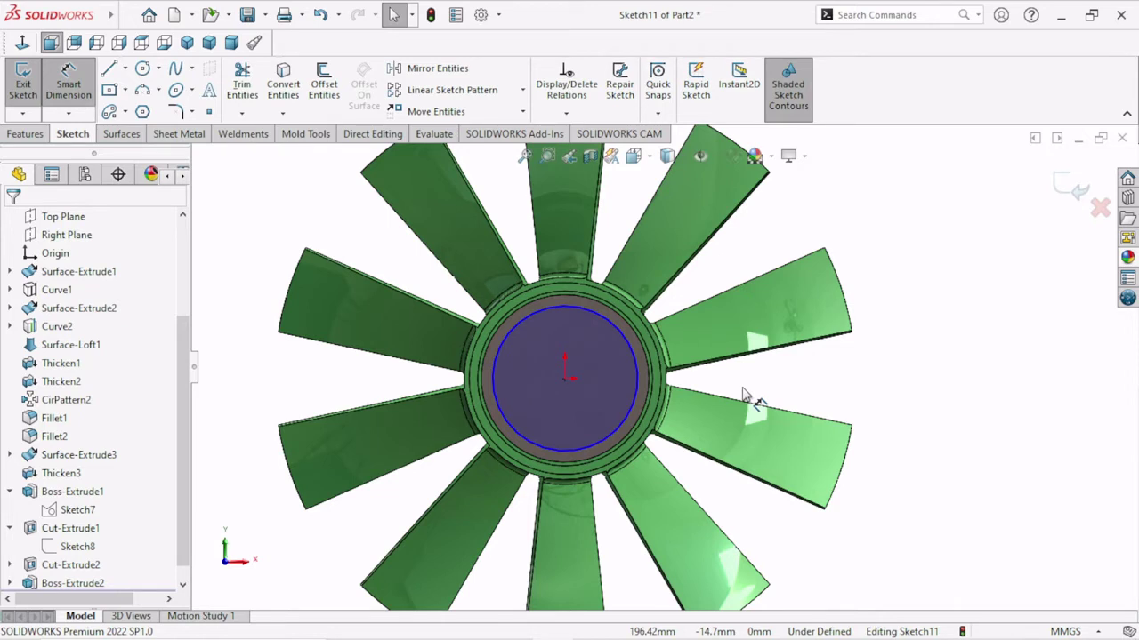
left_click(637, 378)
left_click(943, 378)
type("145")
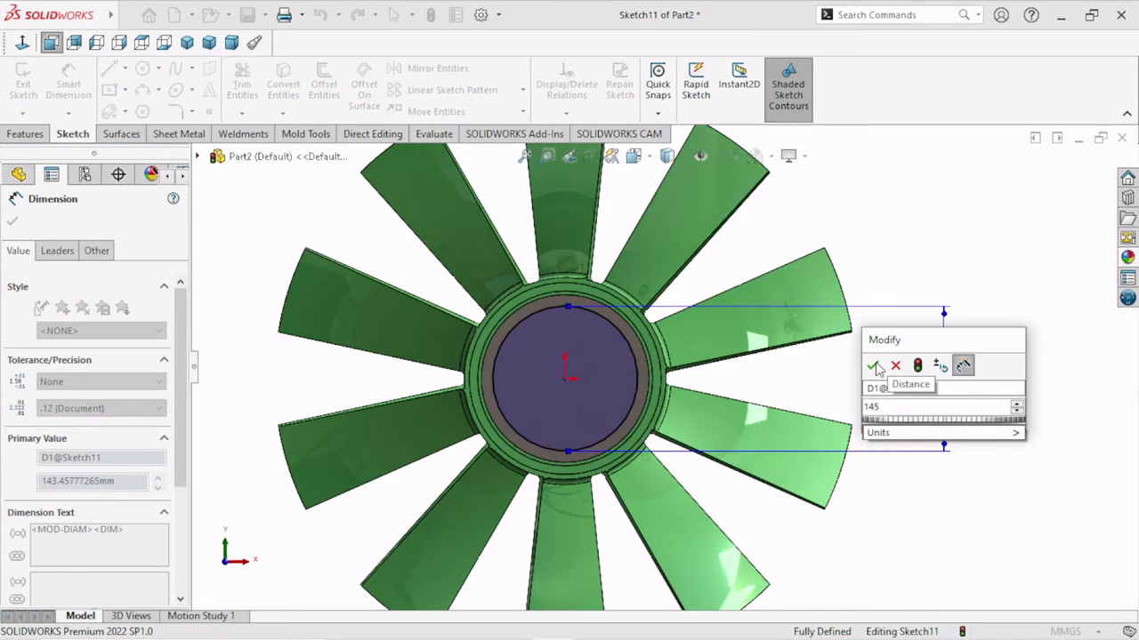
left_click(874, 367)
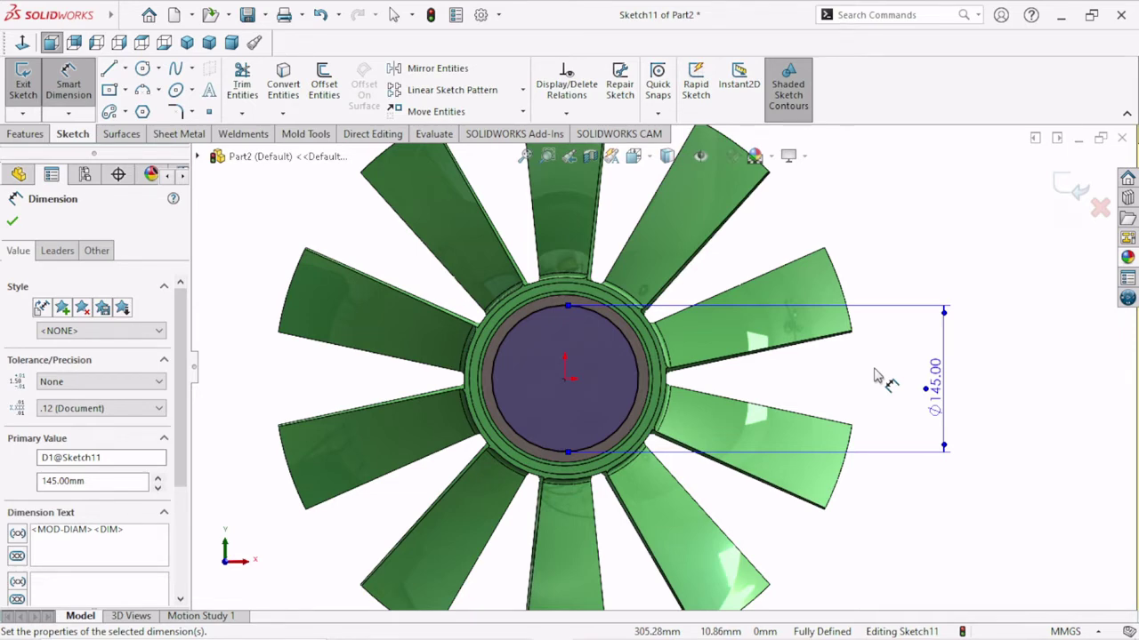
scroll(498, 378, "down", 3)
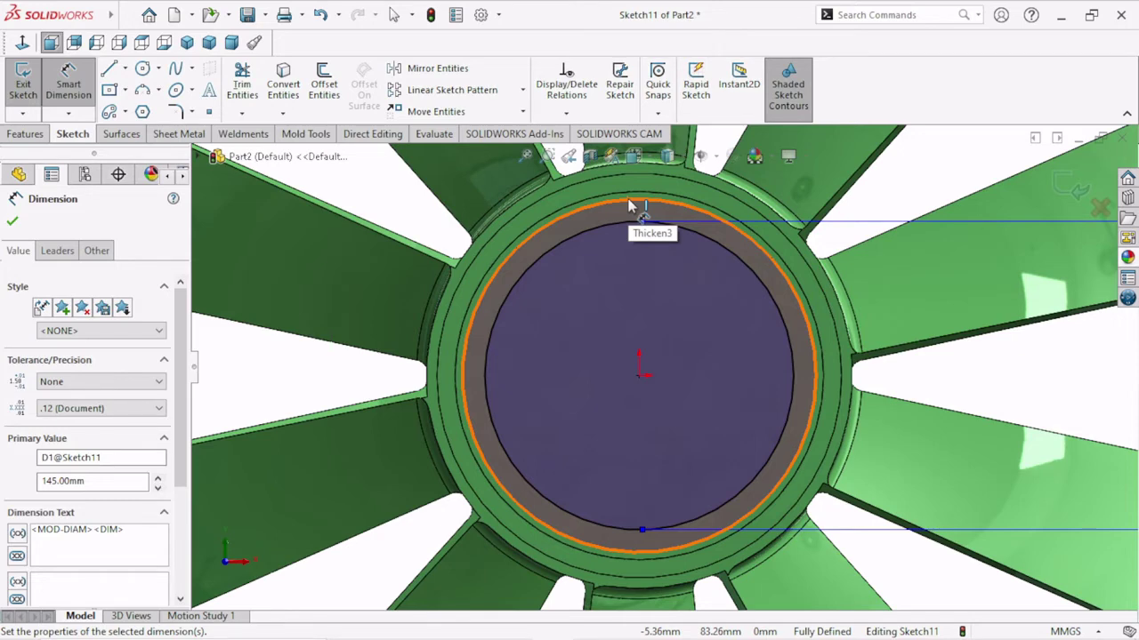
key("Escape")
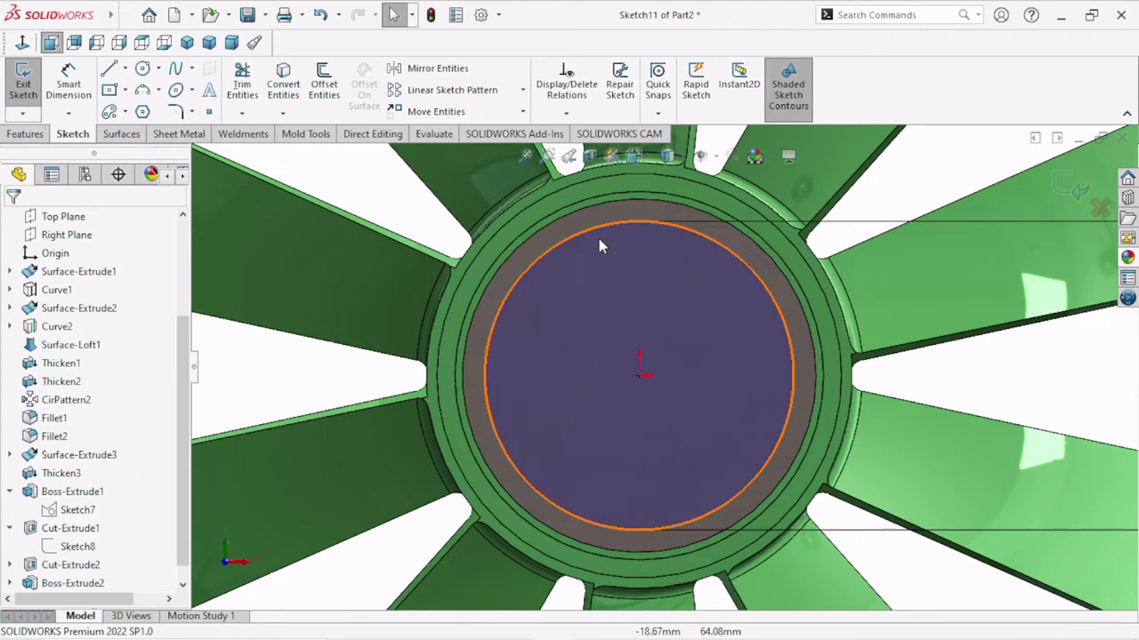
left_click(282, 80)
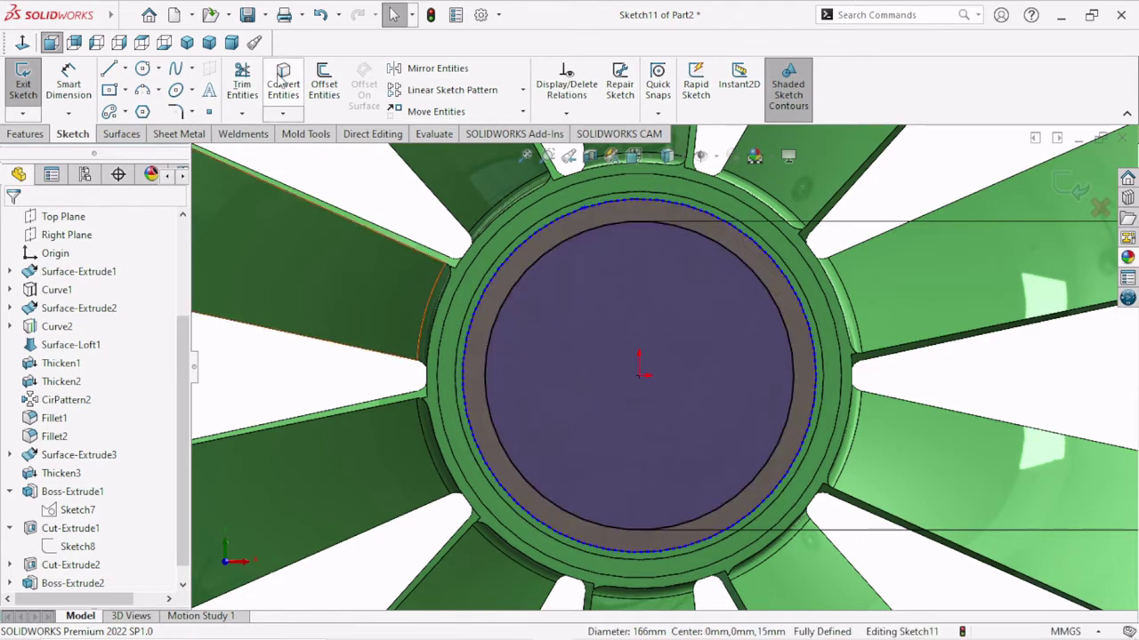
Step: Extrude Sketch11 as a 1.25 mm Blind boss on the hub face
left_click(25, 133)
left_click(29, 84)
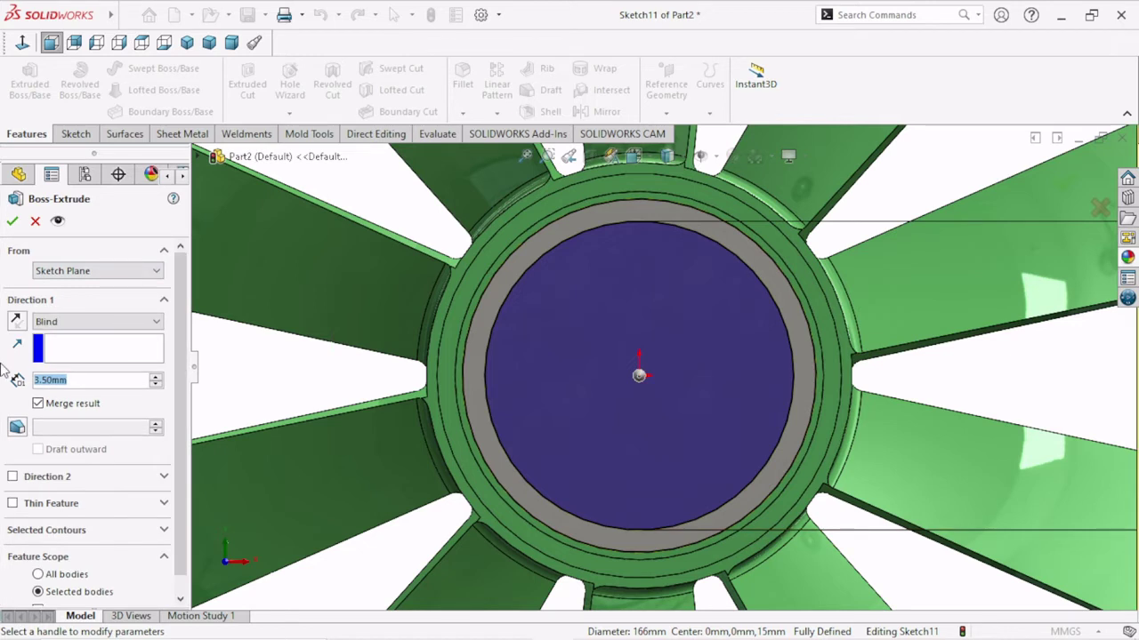
type("1.")
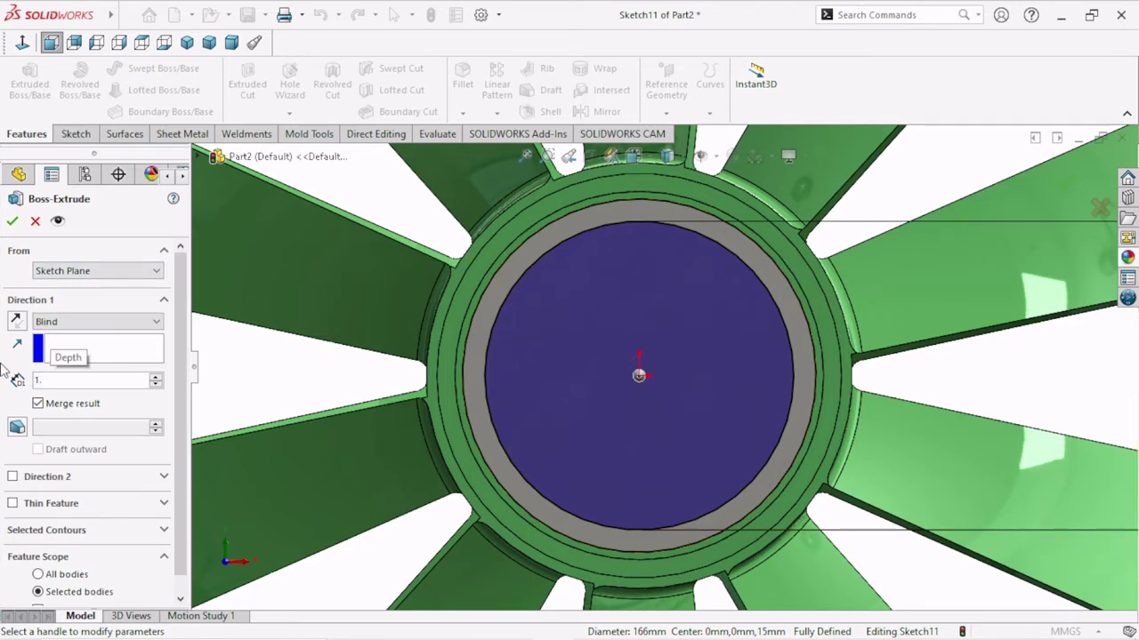
type("25")
key("Return")
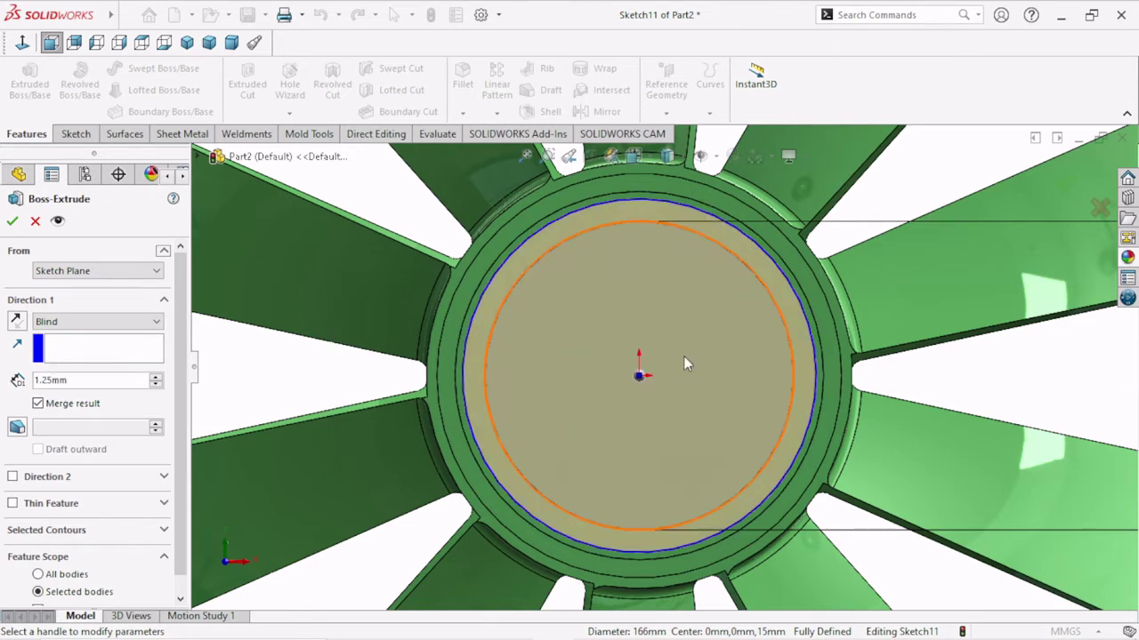
middle_click_drag(683, 356, 576, 374)
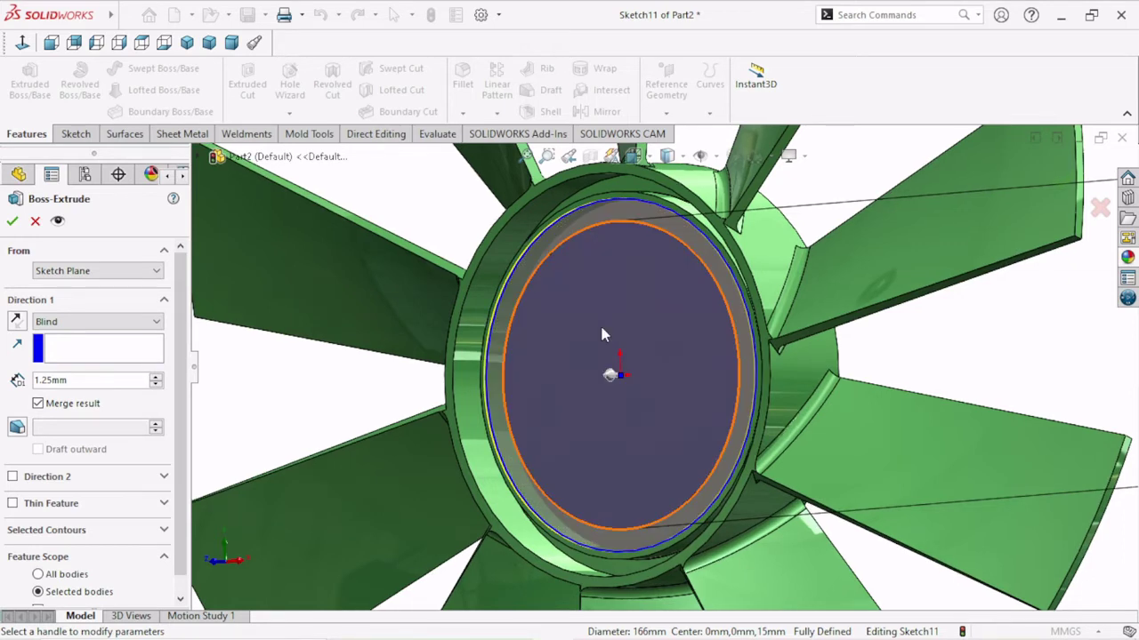
middle_click_drag(602, 335, 311, 305)
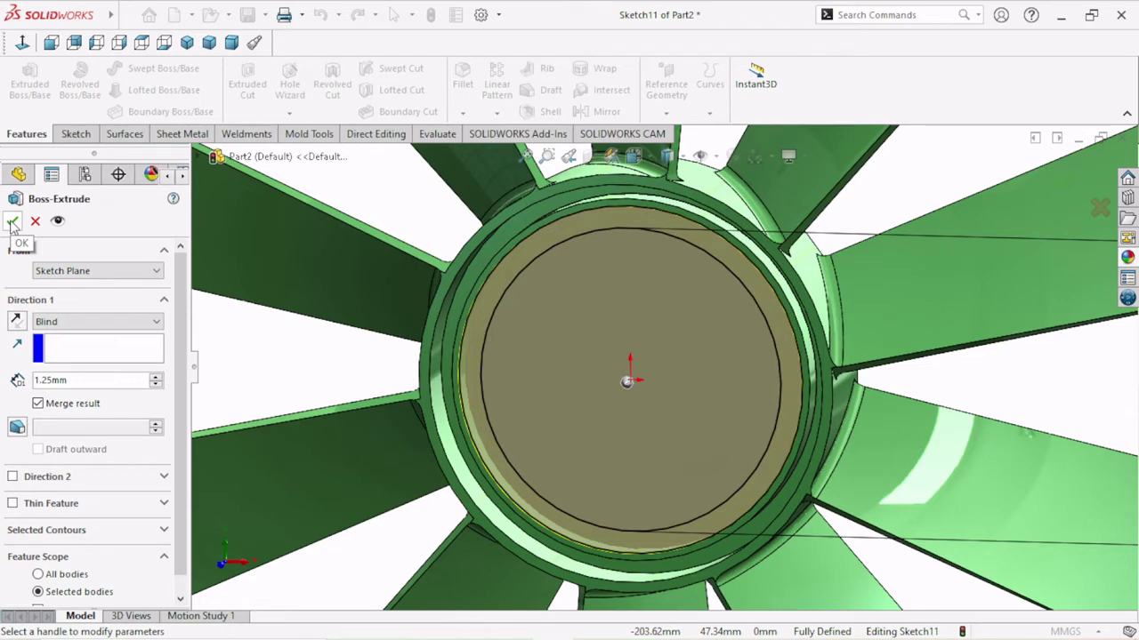
left_click(12, 223)
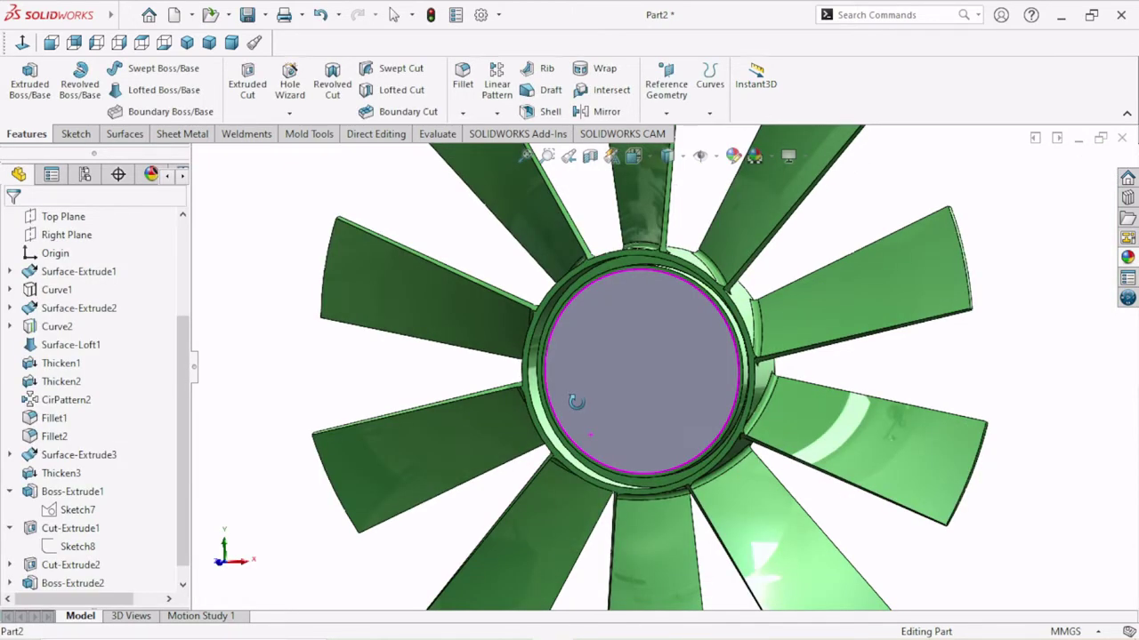
Step: Inspect Boss-Extrude3 at an angle, then undo it back to Sketch11
middle_click_drag(576, 402, 712, 299)
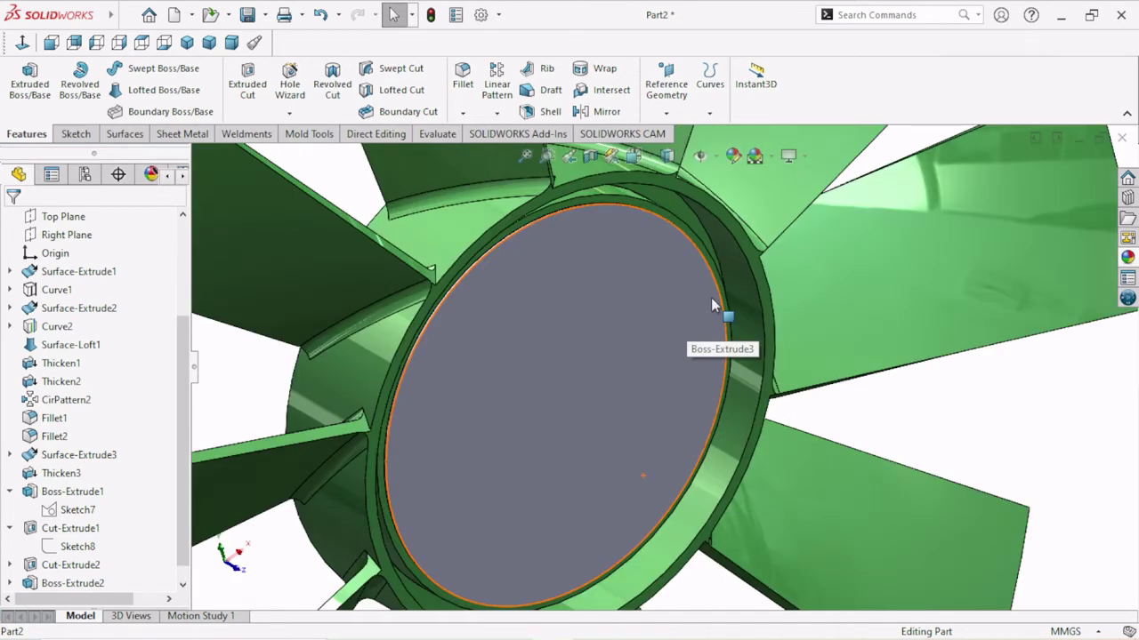
key("ctrl+1")
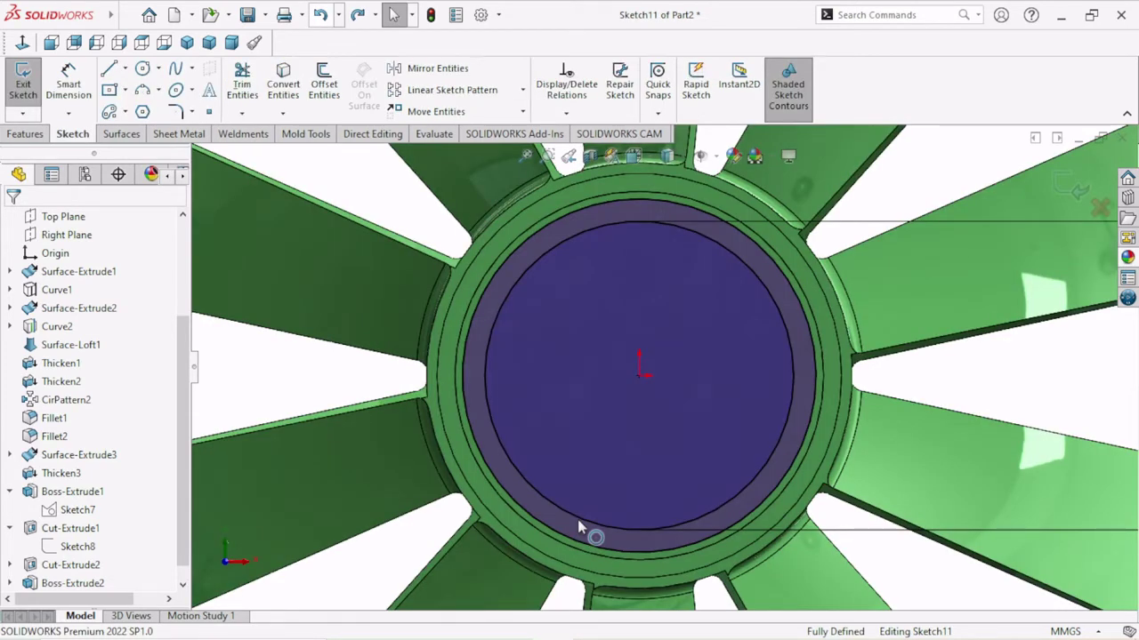
Step: Discard the Sketch11 edits, exit the sketch, and view the whole fan from the front
key("f")
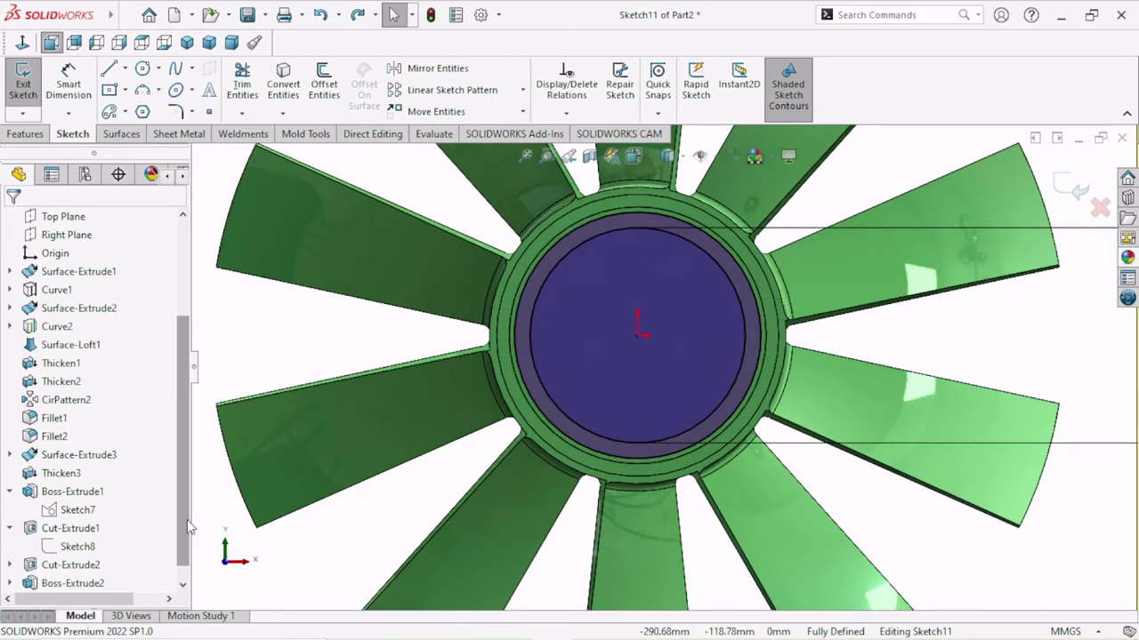
scroll(187, 523, "down", 1)
left_click(77, 582)
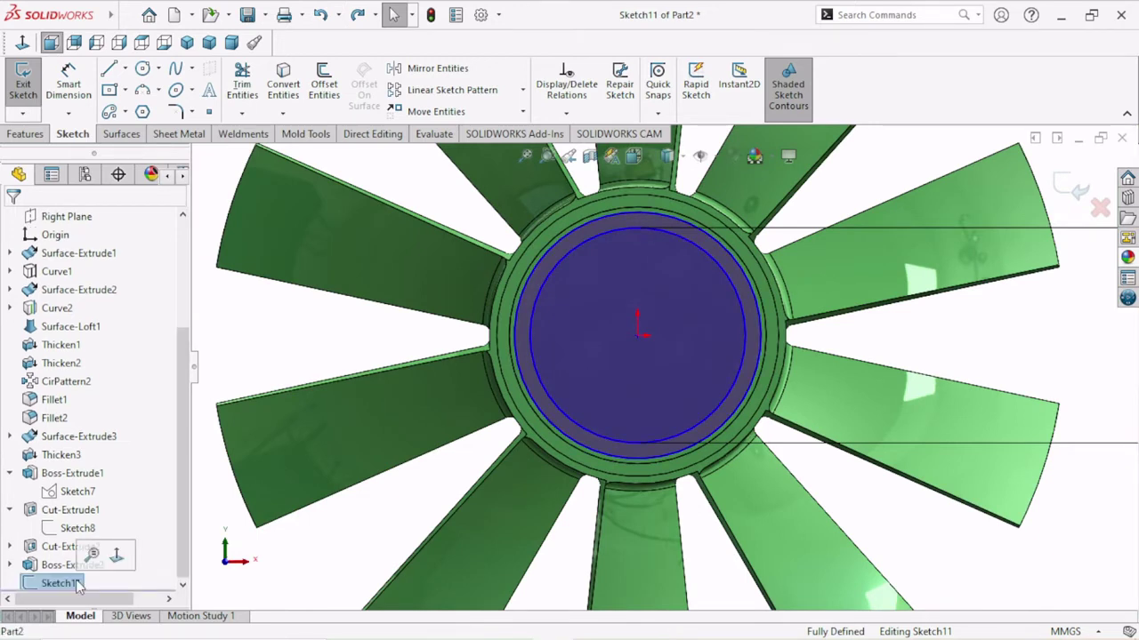
key("Escape")
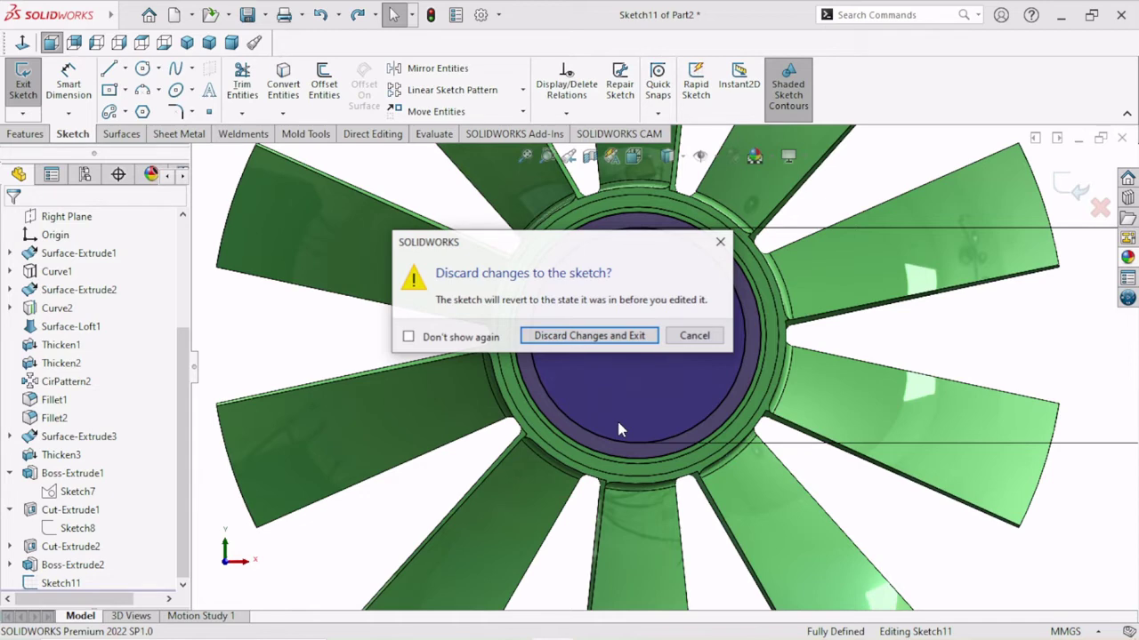
left_click(603, 336)
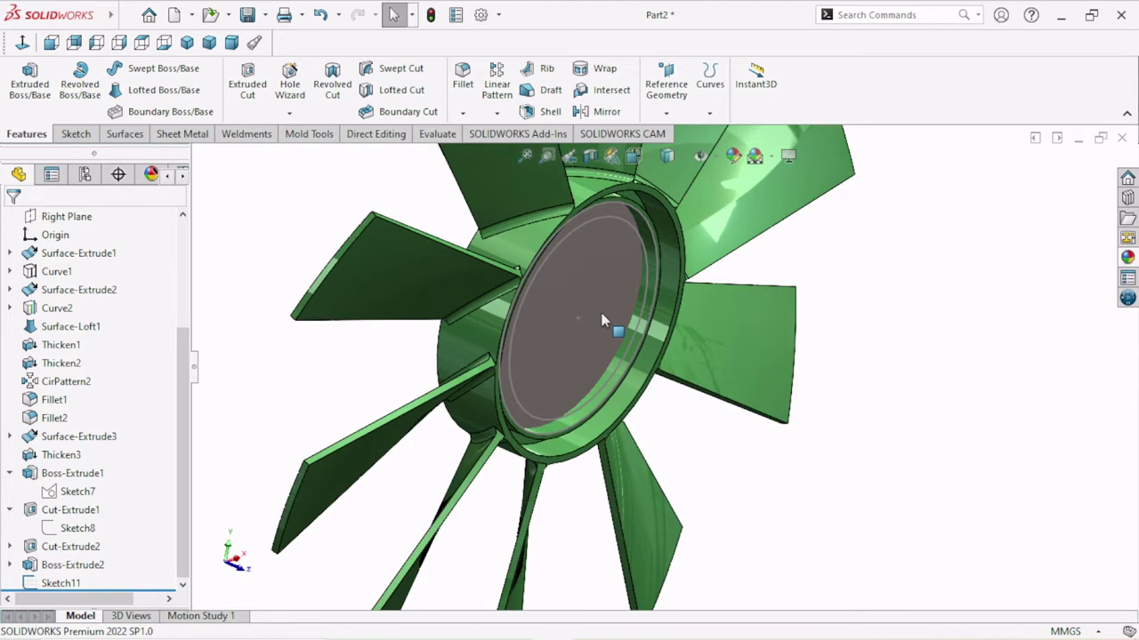
middle_click_drag(604, 322, 883, 429)
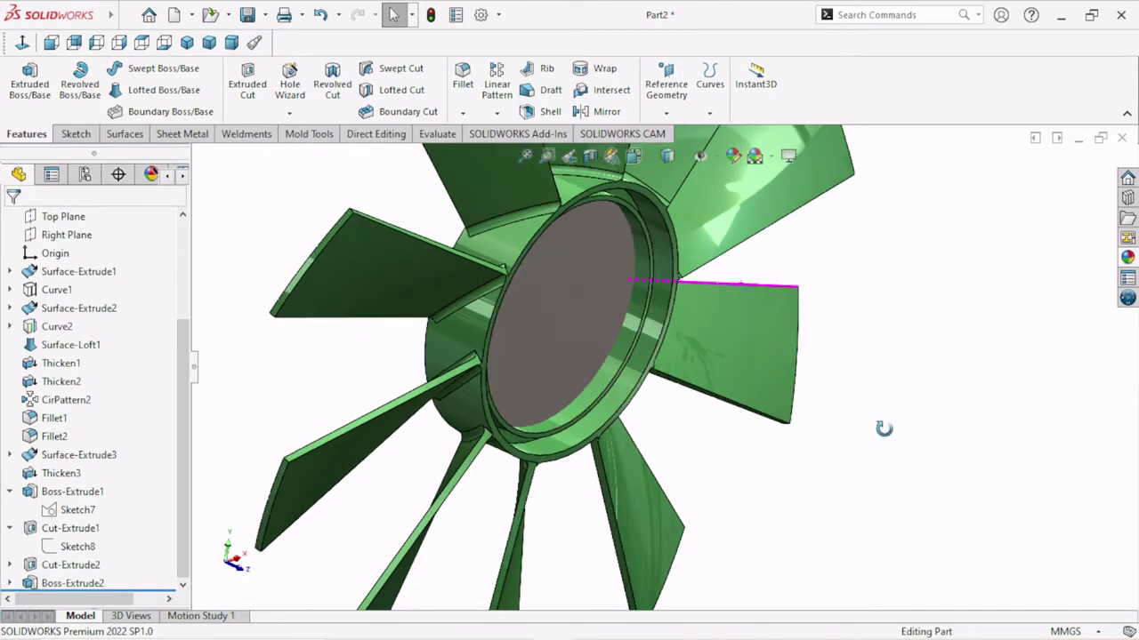
key("ctrl+1")
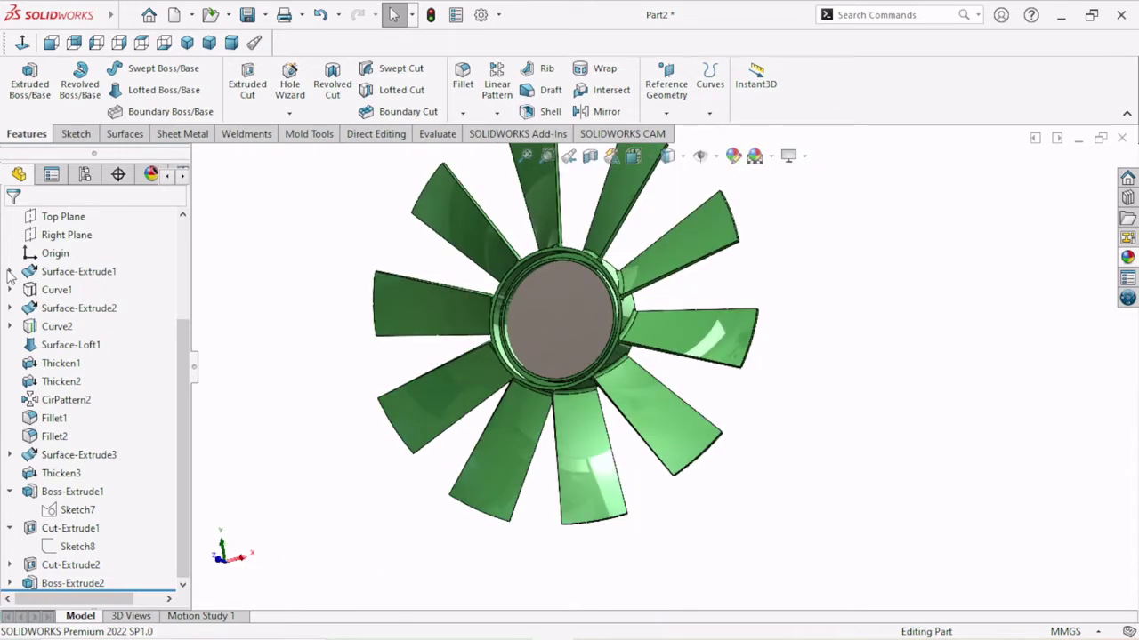
Step: On the Front Plane, draw a circle at the origin with a 145 mm diameter
scroll(89, 356, "up", 3)
left_click(67, 344)
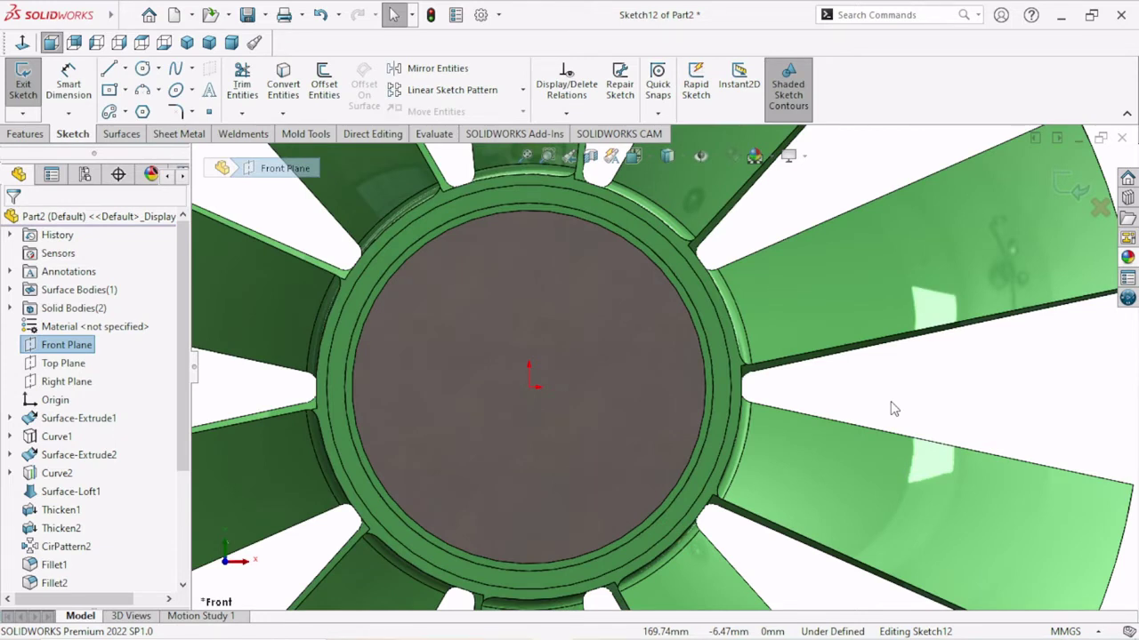
left_click(143, 68)
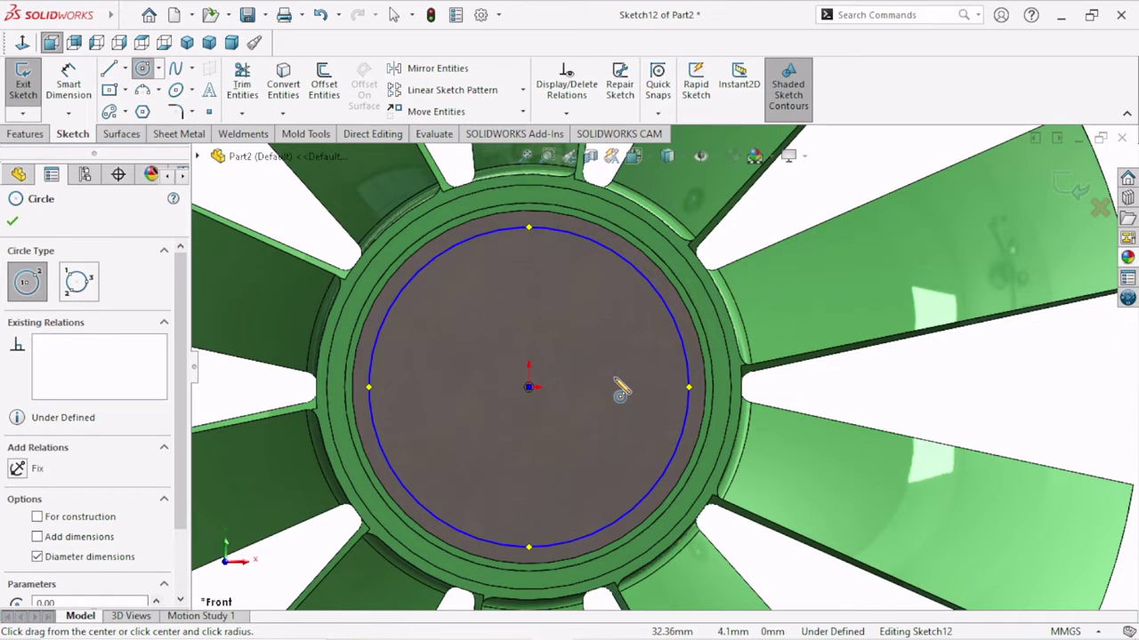
left_click(849, 401)
type("14")
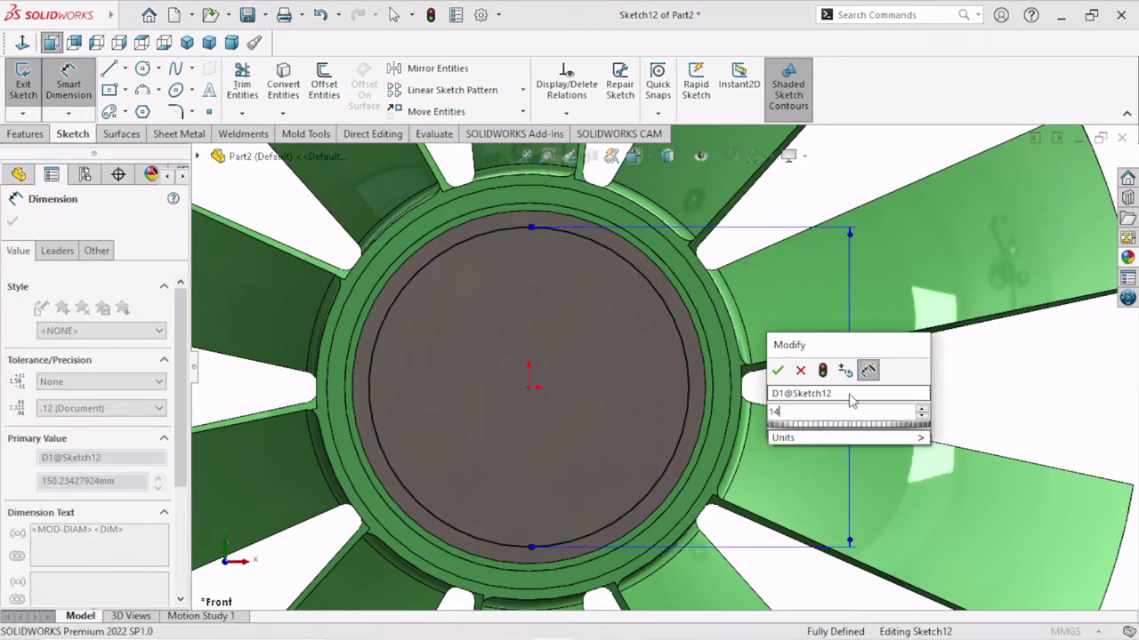
type("5")
key("Return")
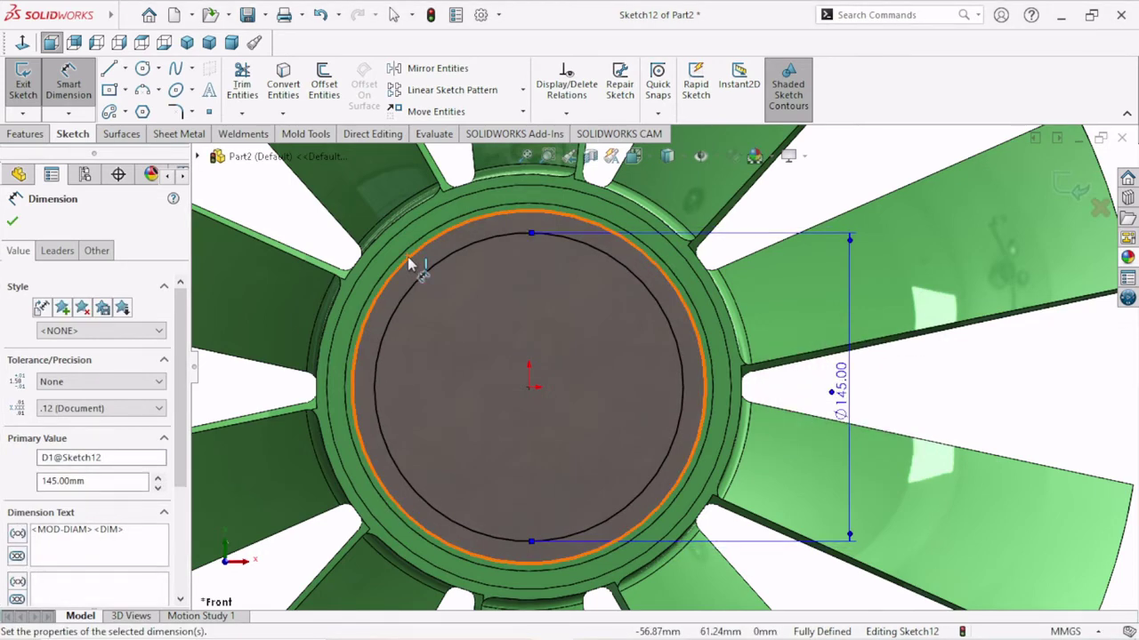
key("Escape")
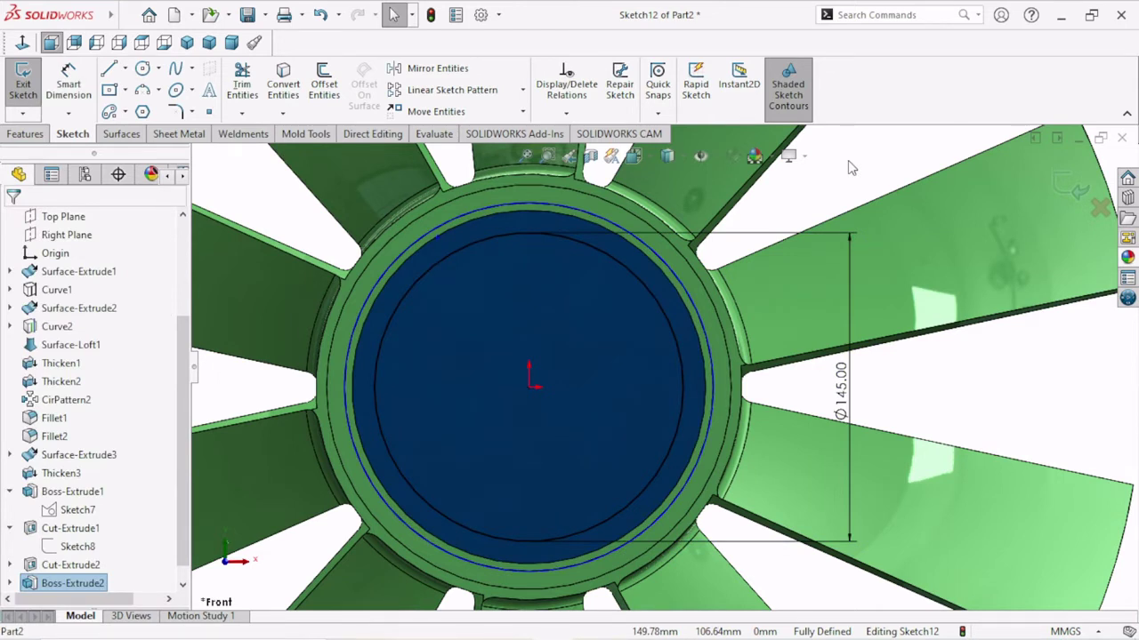
left_click(851, 167)
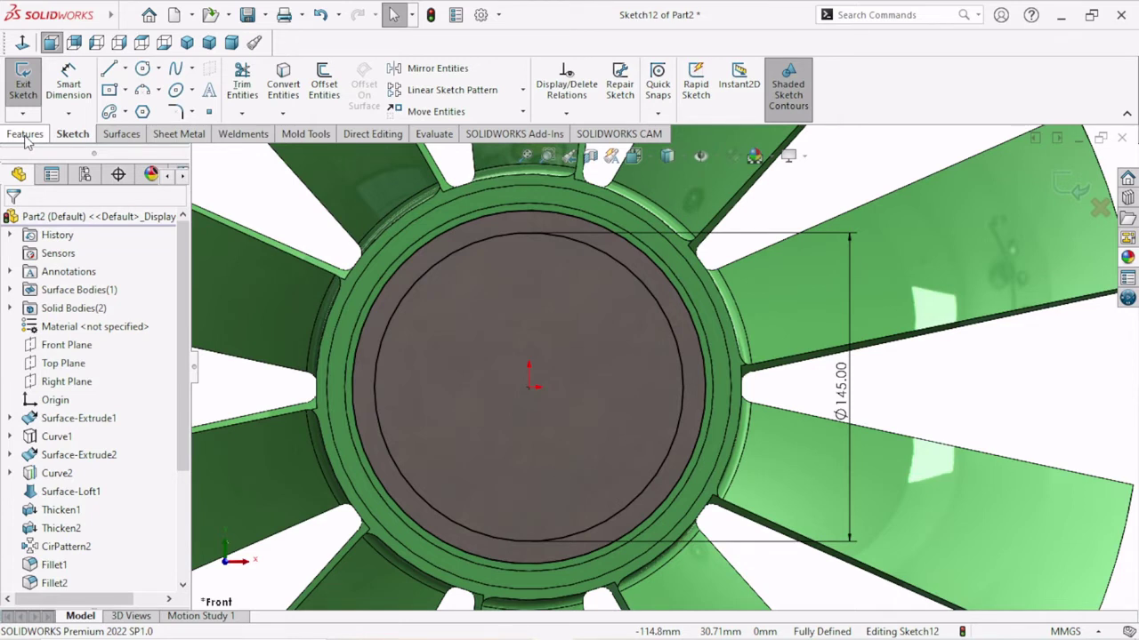
Step: Start an Extruded Boss/Base on Sketch12's circle, previewed as a 1.25 mm blind extrusion
left_click(25, 134)
left_click(30, 84)
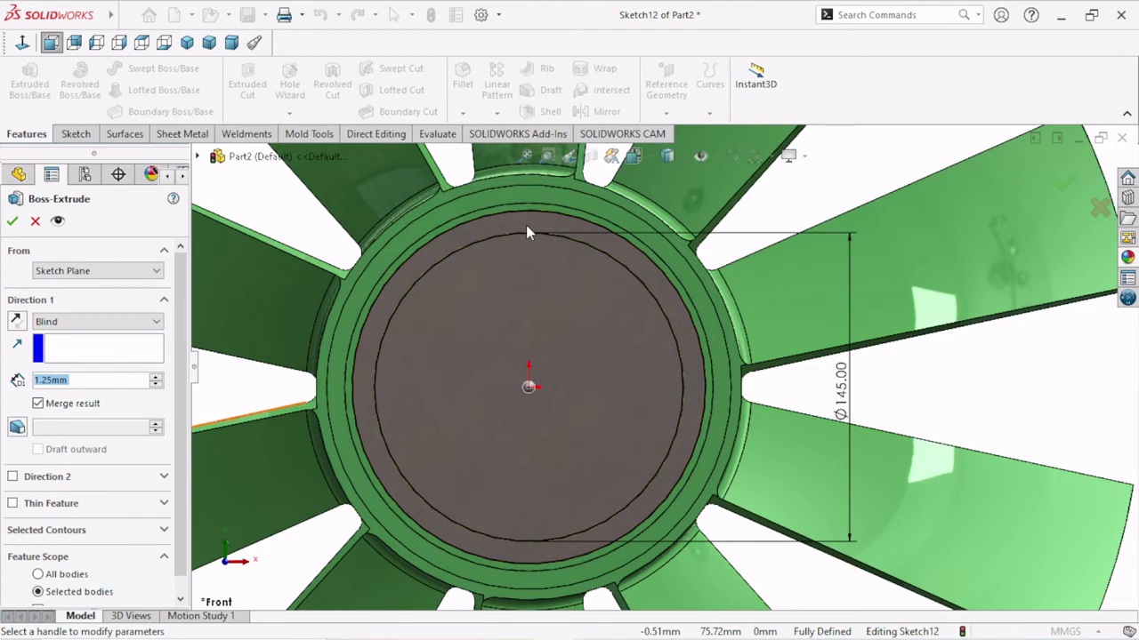
left_click(12, 221)
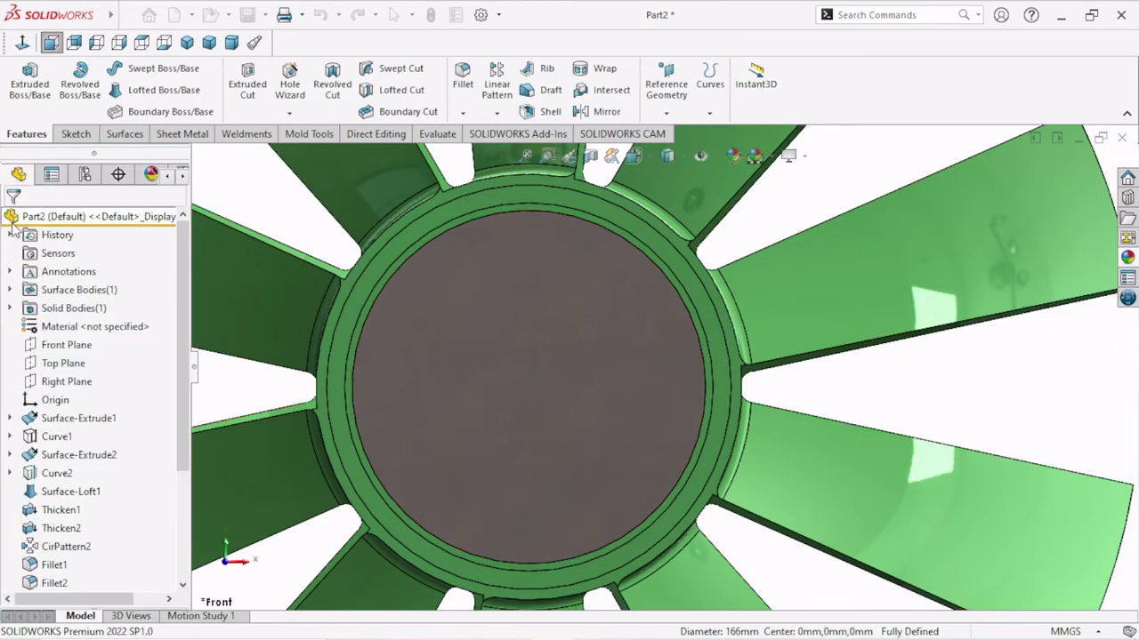
middle_click_drag(552, 392, 652, 390)
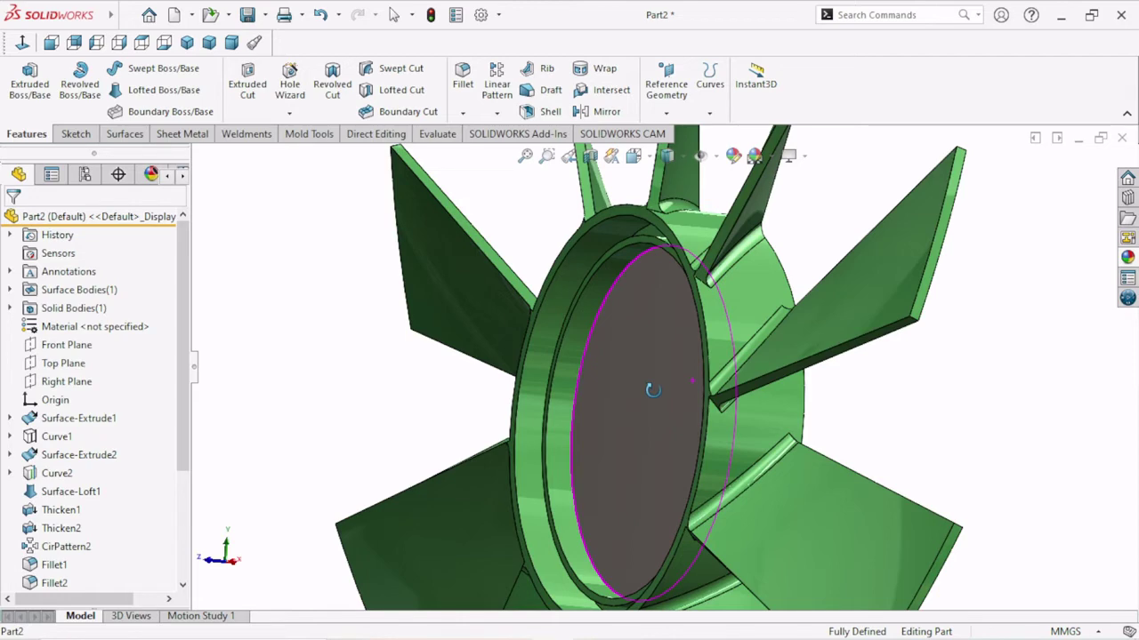
middle_click_drag(652, 390, 736, 432)
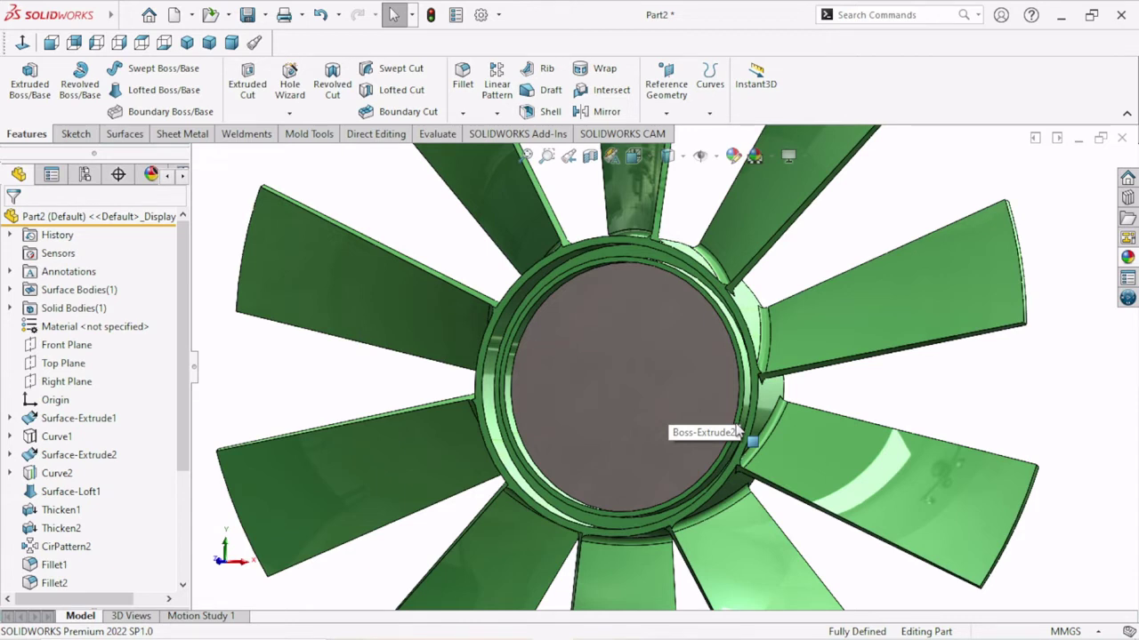
key("f")
scroll(182, 476, "down", 1)
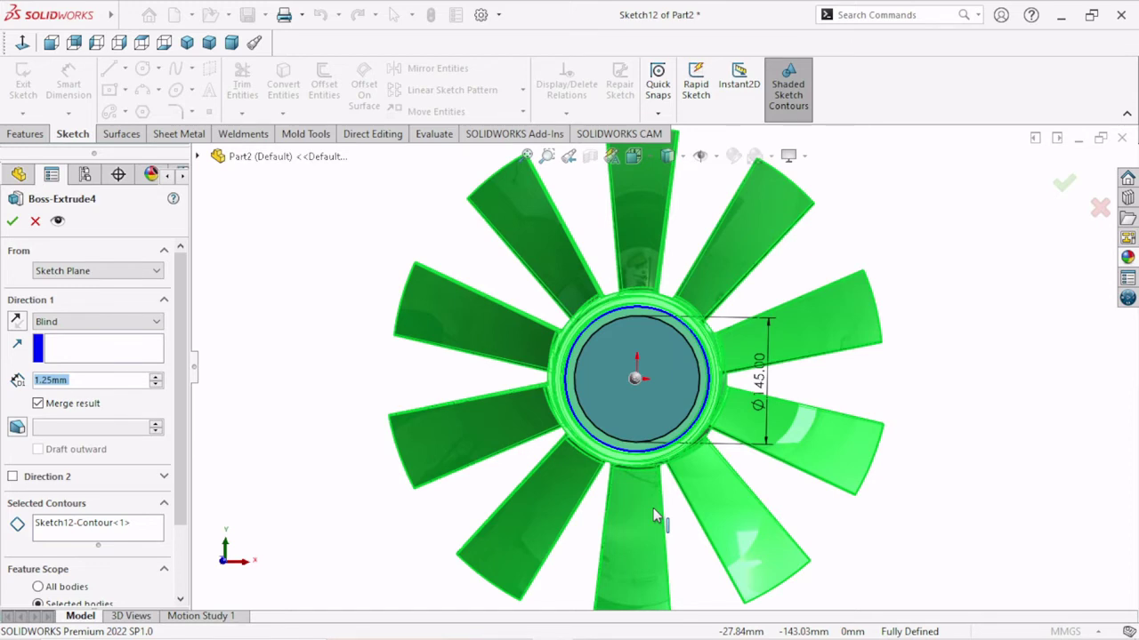
Step: End the extrusion 3.00 mm (1.25+1.75) offset from a surface, with Merge result off
left_click(98, 321)
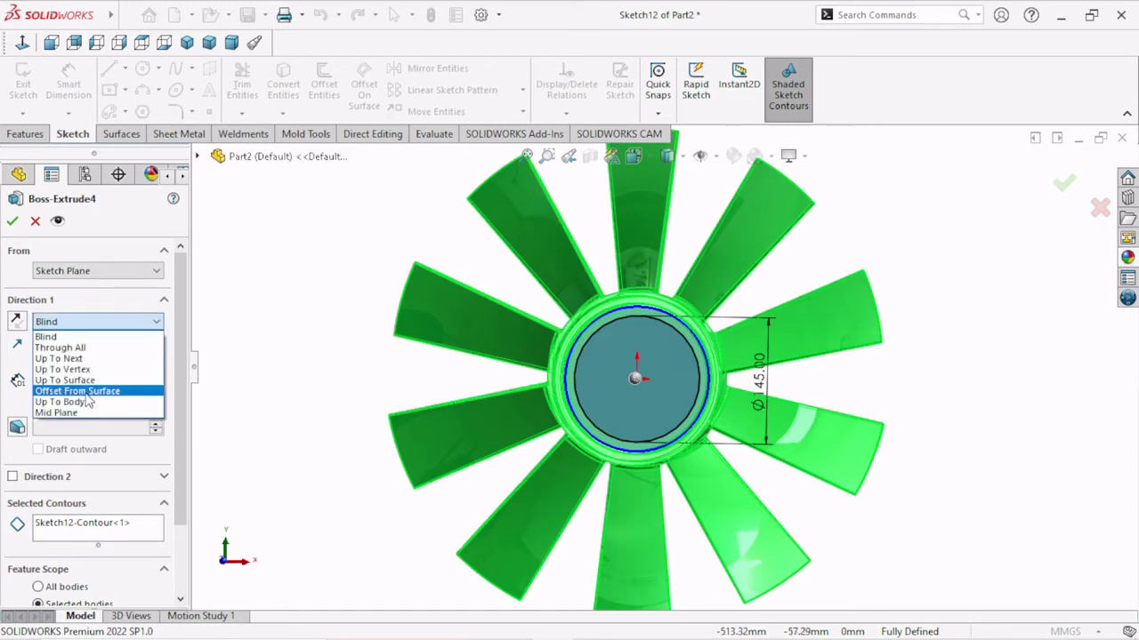
left_click(86, 393)
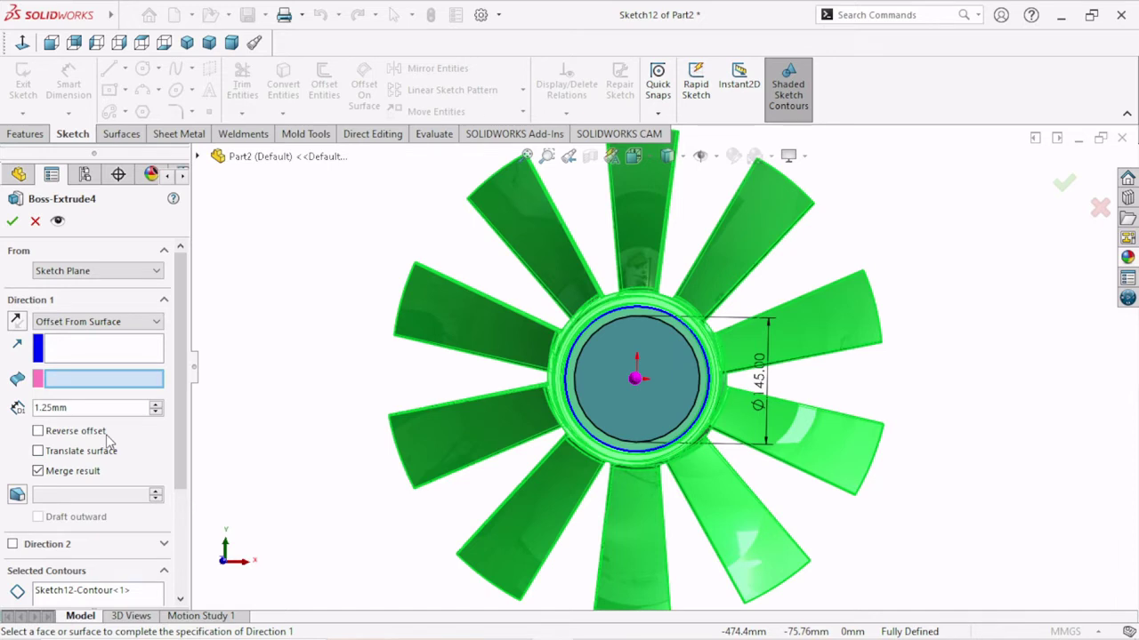
left_click_drag(80, 408, 3, 407)
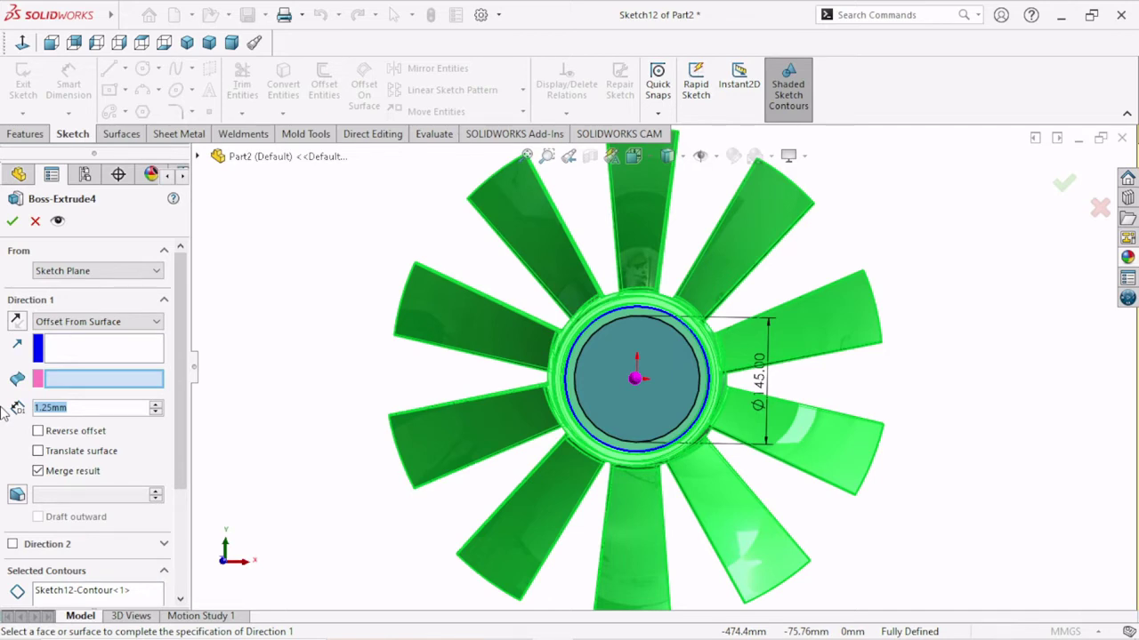
type("1.25")
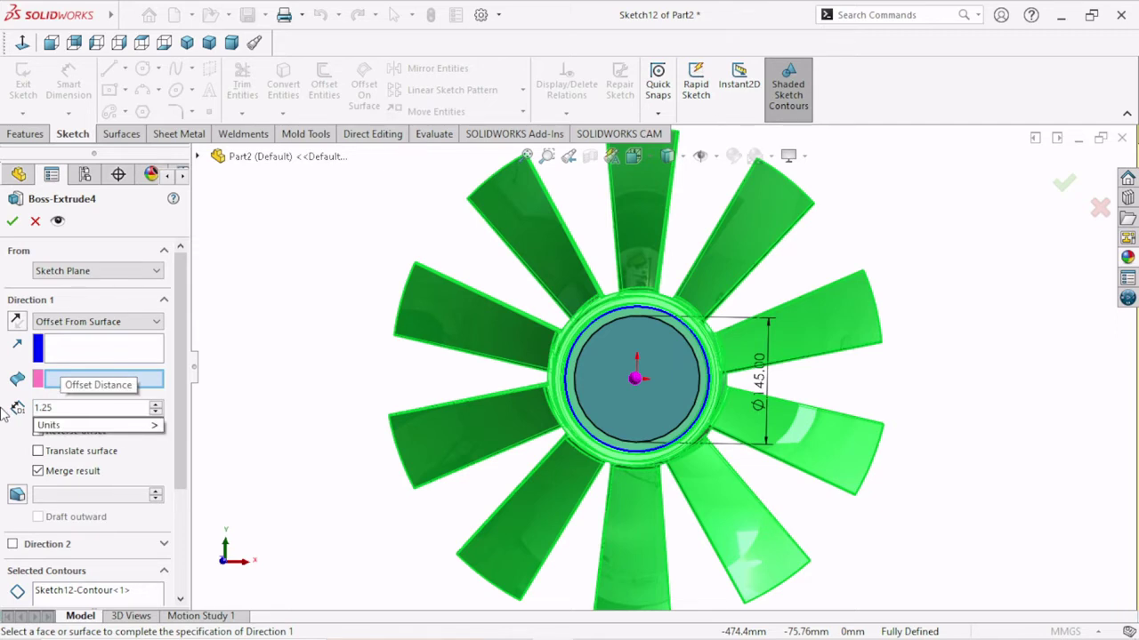
type("+1.75")
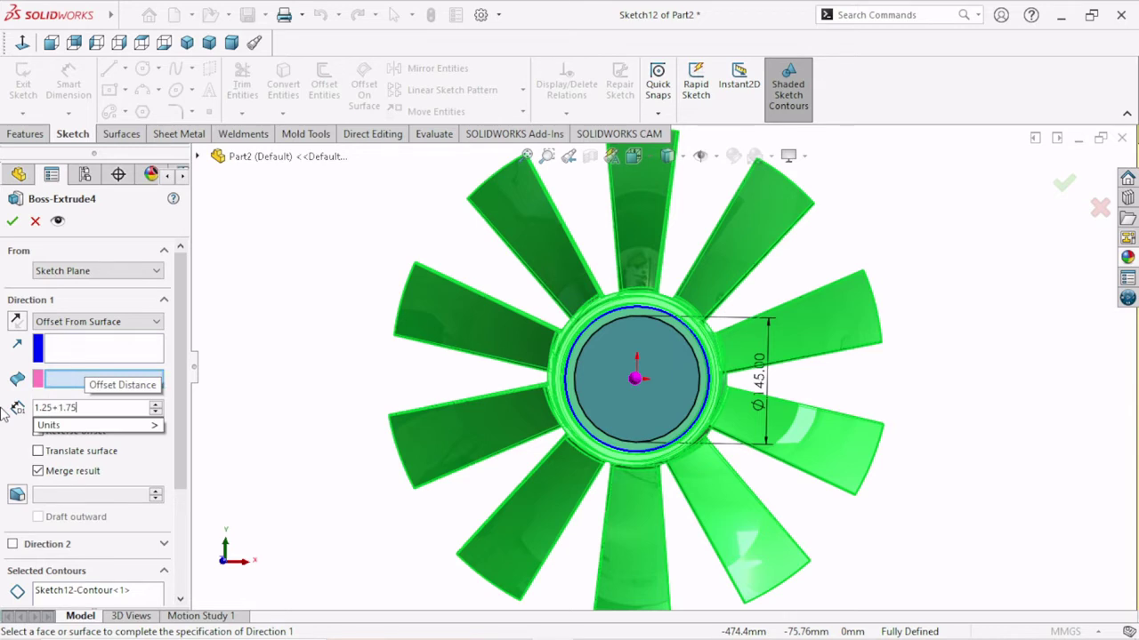
key("Return")
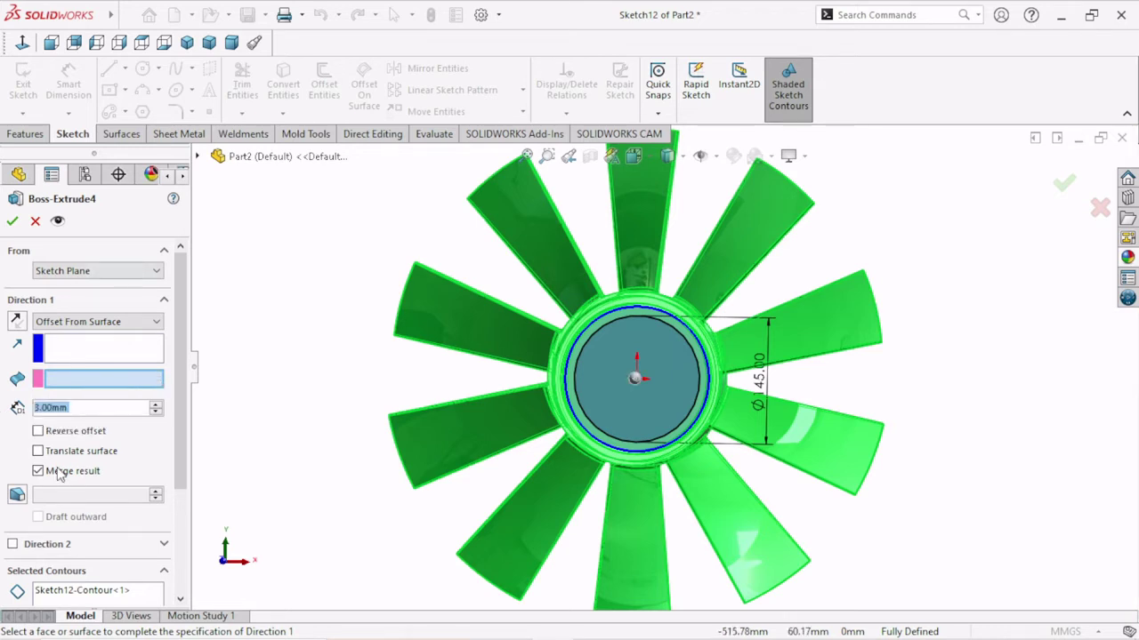
left_click(59, 474)
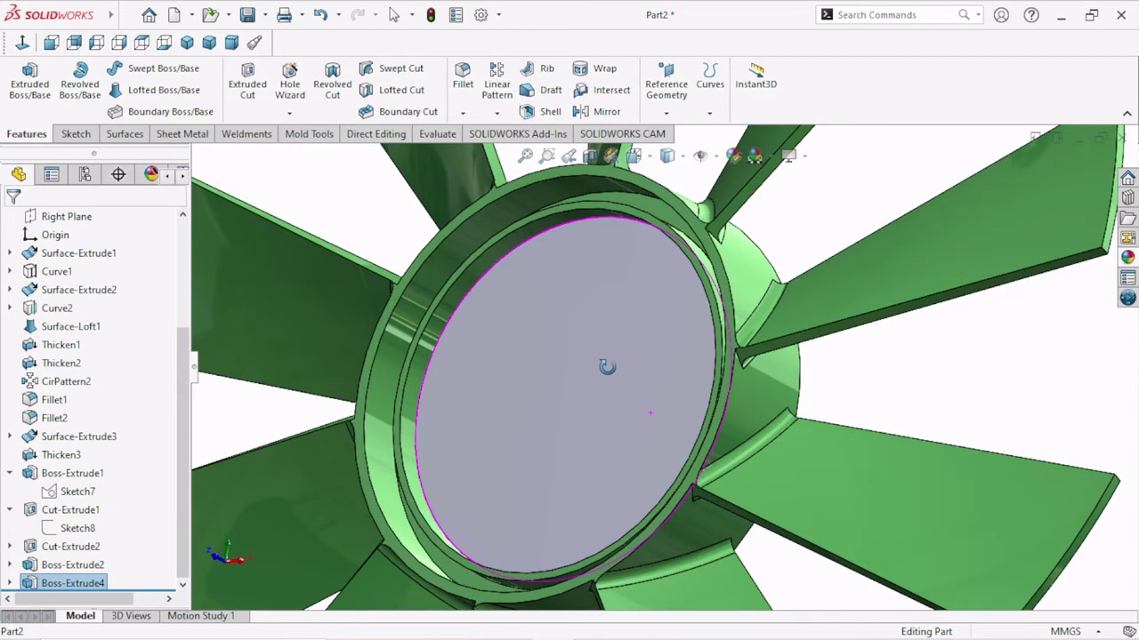
Step: Remove Boss-Extrude4, leaving Sketch12 as an unused sketch
middle_click_drag(607, 367, 619, 386)
scroll(619, 386, "up", 5)
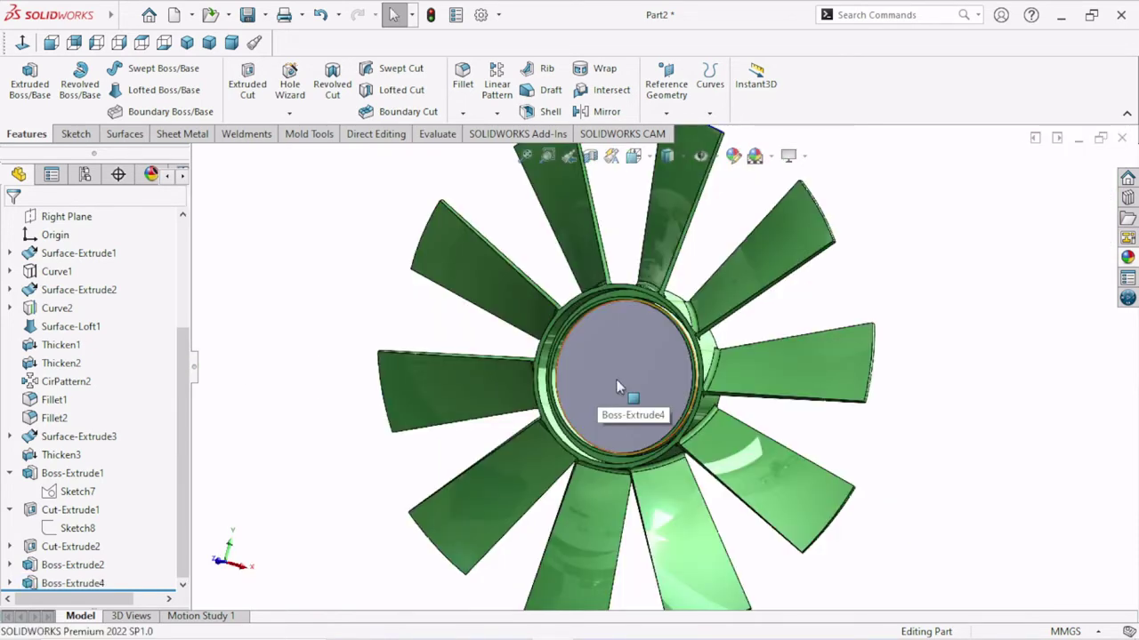
right_click(96, 585)
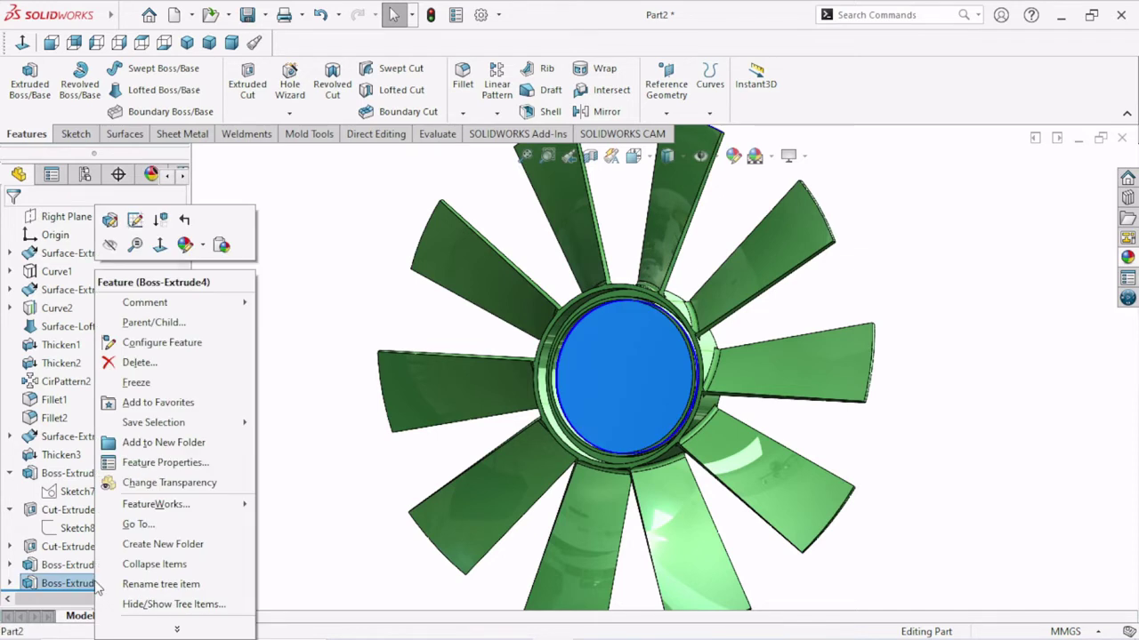
key("ctrl+z")
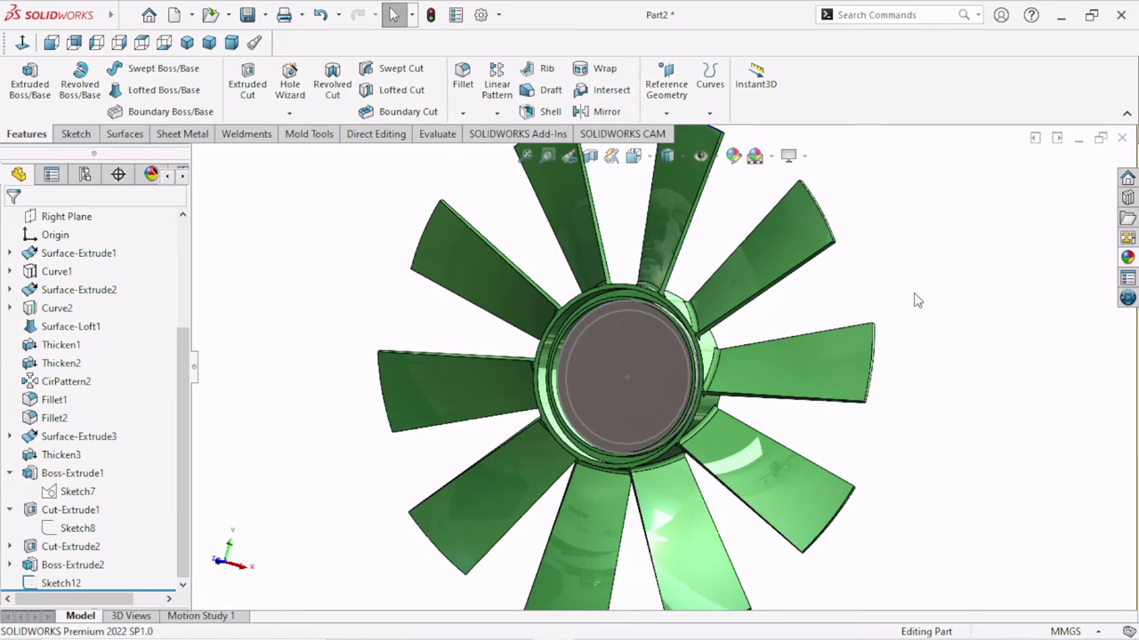
scroll(576, 326, "down", 4)
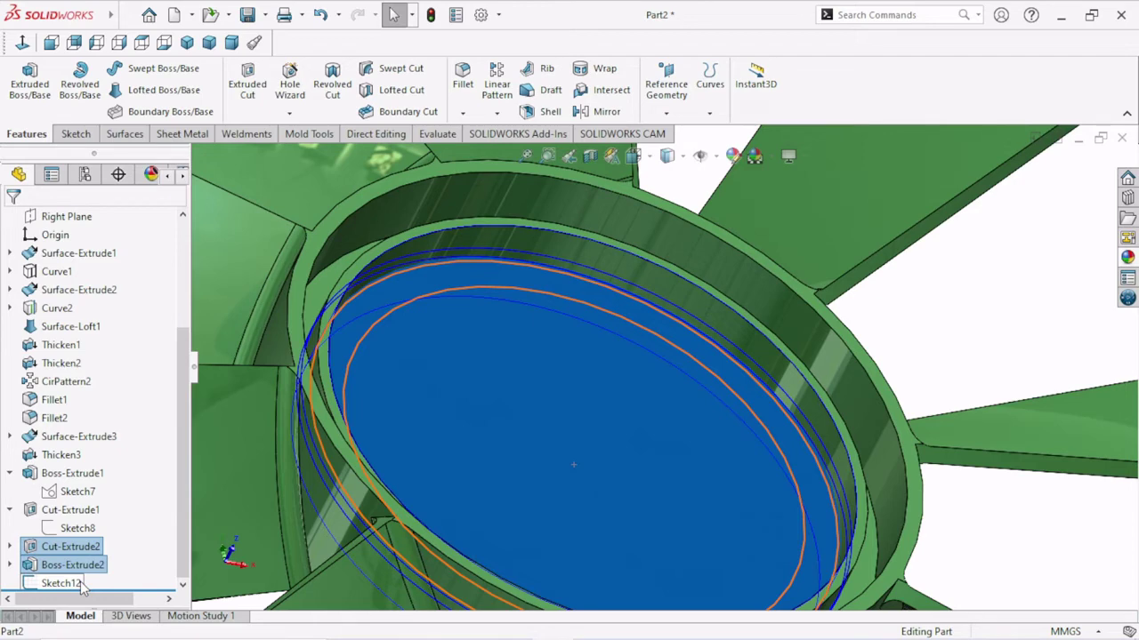
key("Escape")
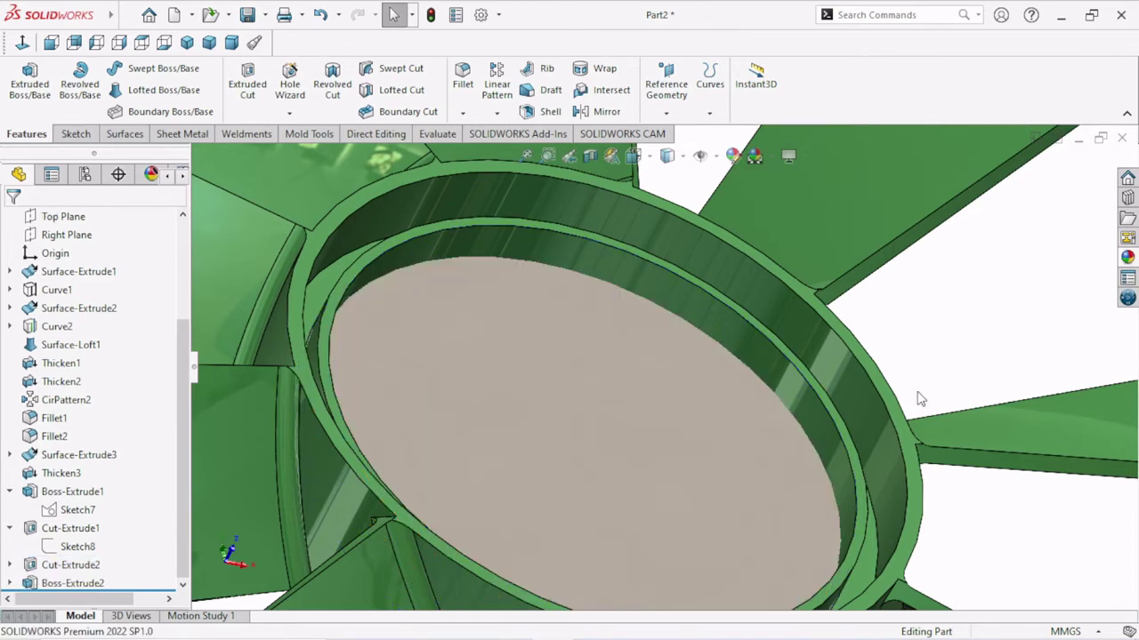
key("z")
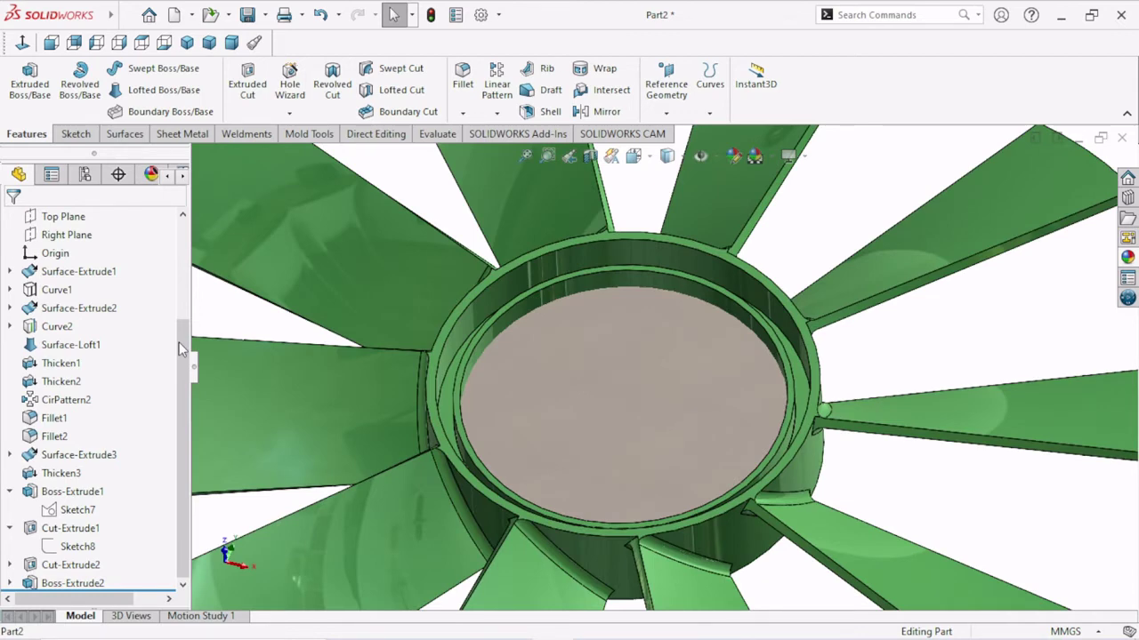
middle_click_drag(623, 463, 726, 540)
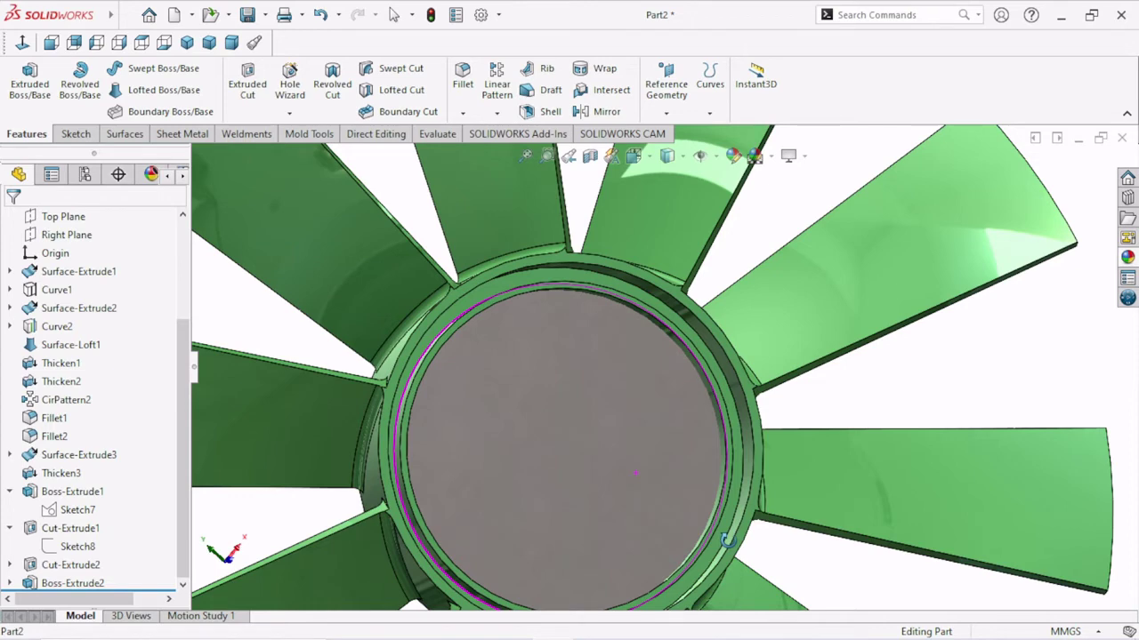
middle_click_drag(726, 540, 868, 347)
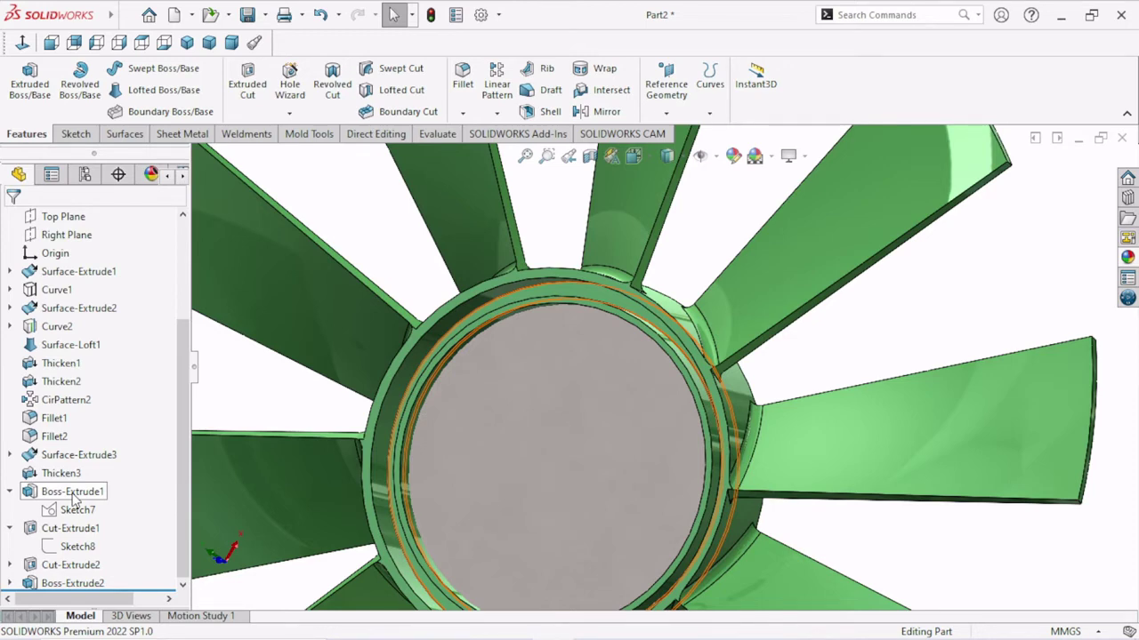
Step: Hide the Boss-Extrude2 disk from the feature tree's context toolbar
left_click(79, 584)
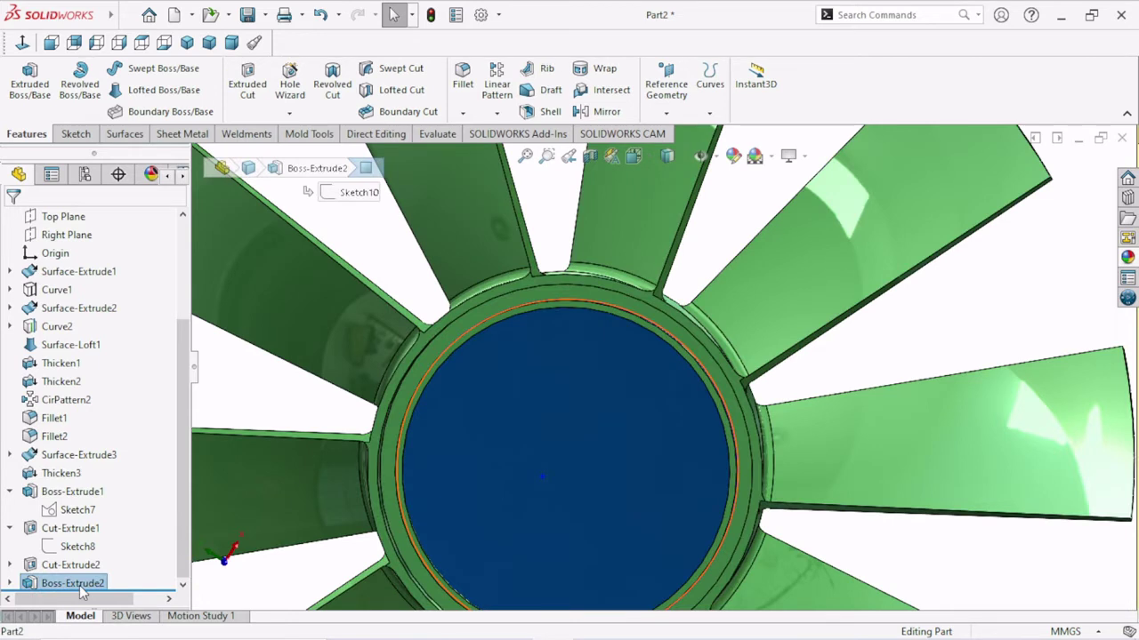
right_click(80, 589)
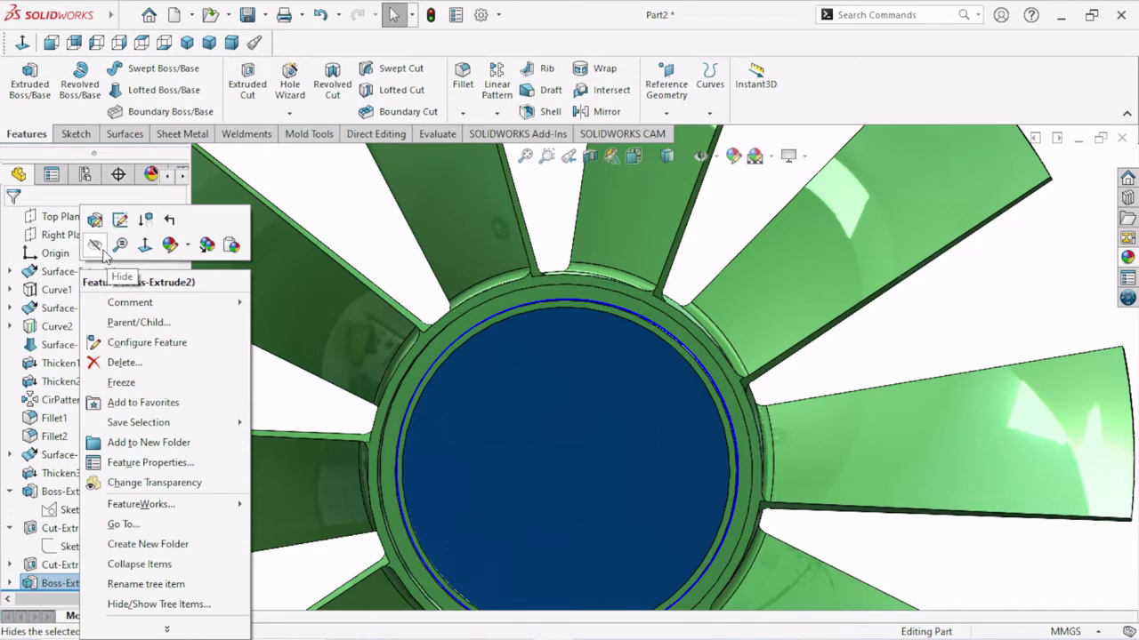
left_click(95, 246)
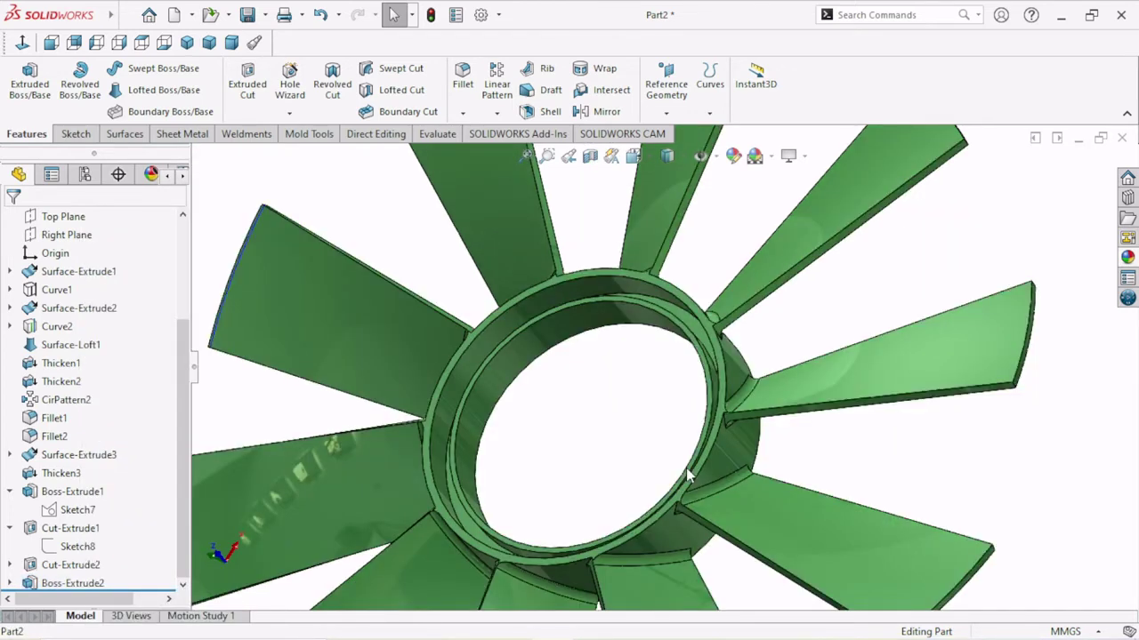
scroll(687, 476, "down", 3)
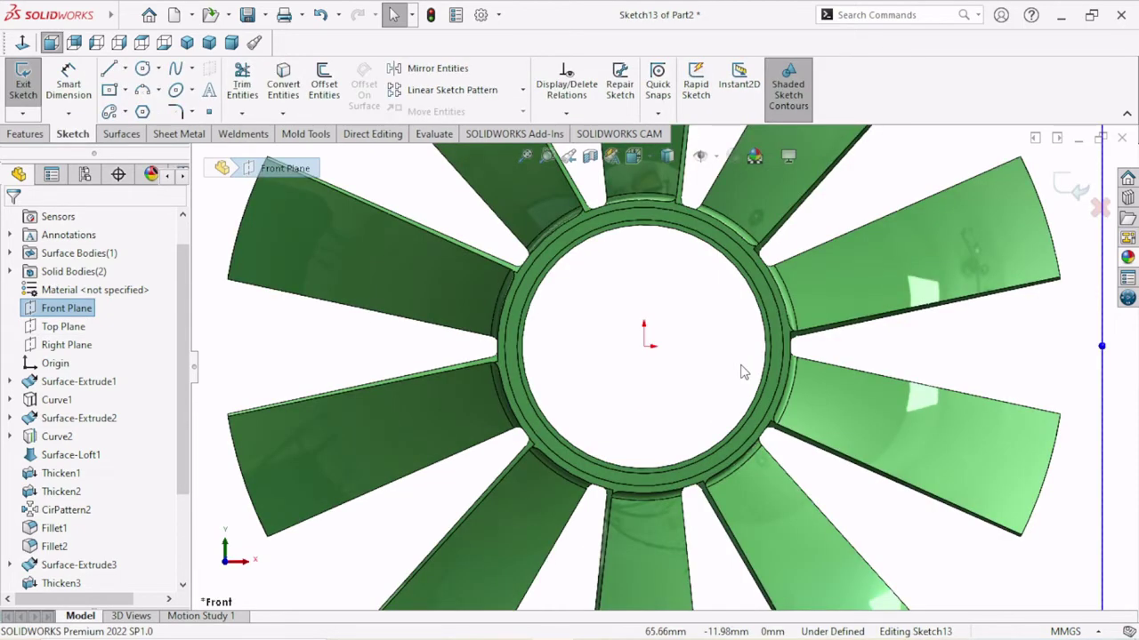
Step: Orient the new Sketch13 Normal To the view, looking straight at the Front Plane
scroll(743, 371, "down", 2)
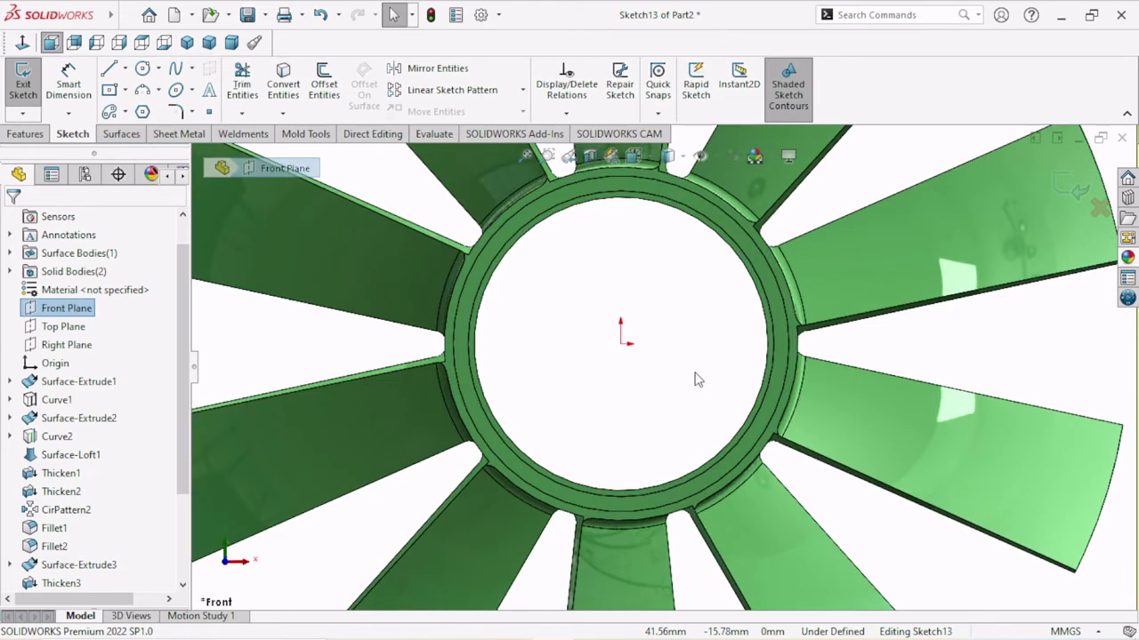
middle_click_drag(696, 379, 576, 269)
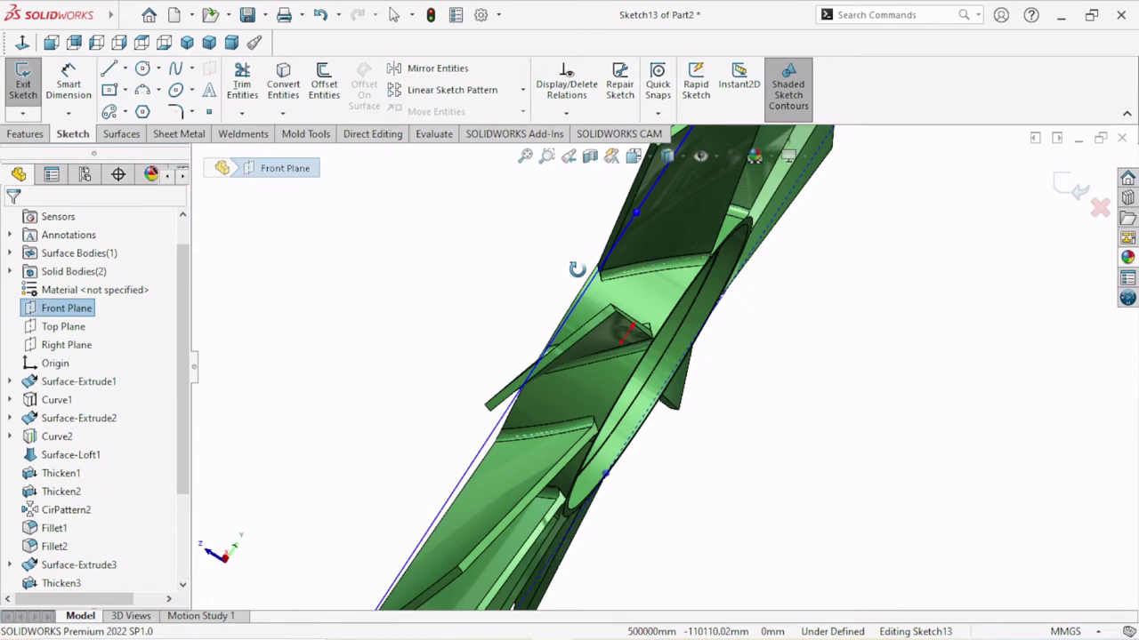
key("ctrl+8")
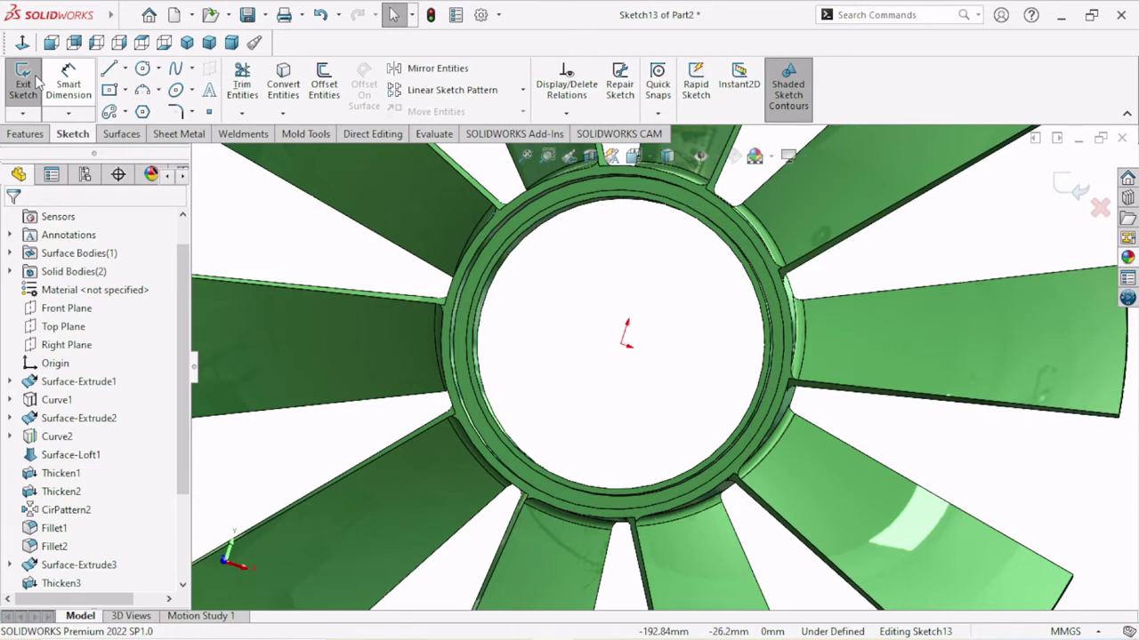
Step: Draw a circle centred at the origin and dimension its diameter to 145 mm
left_click(143, 67)
left_click(562, 379)
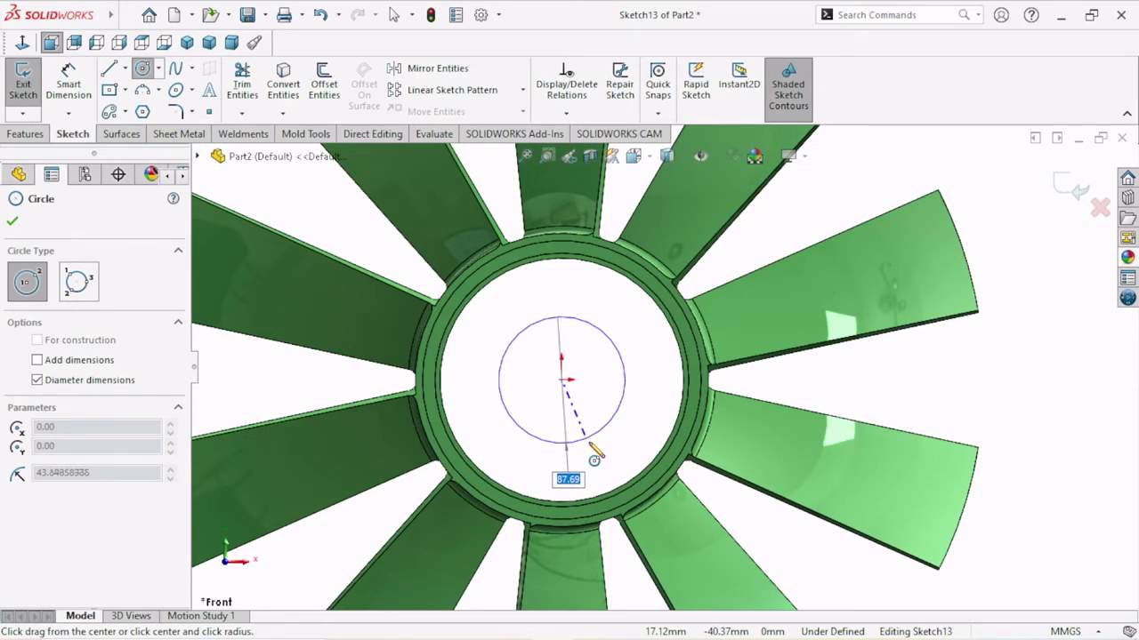
type("145")
key("Return")
key("Escape")
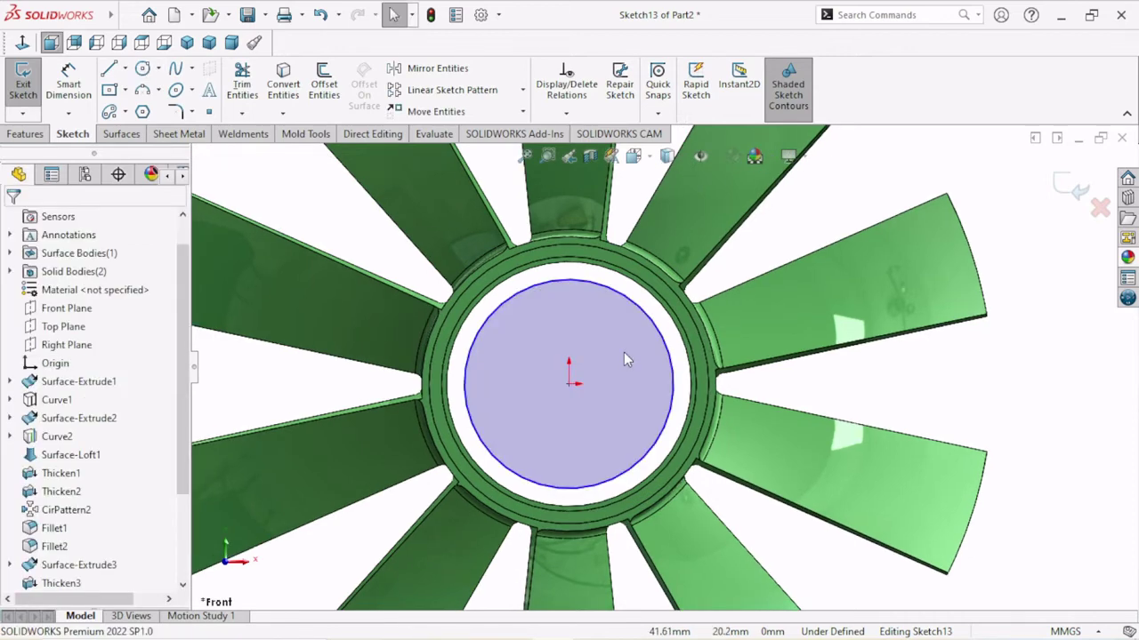
middle_click_drag(623, 352, 700, 399)
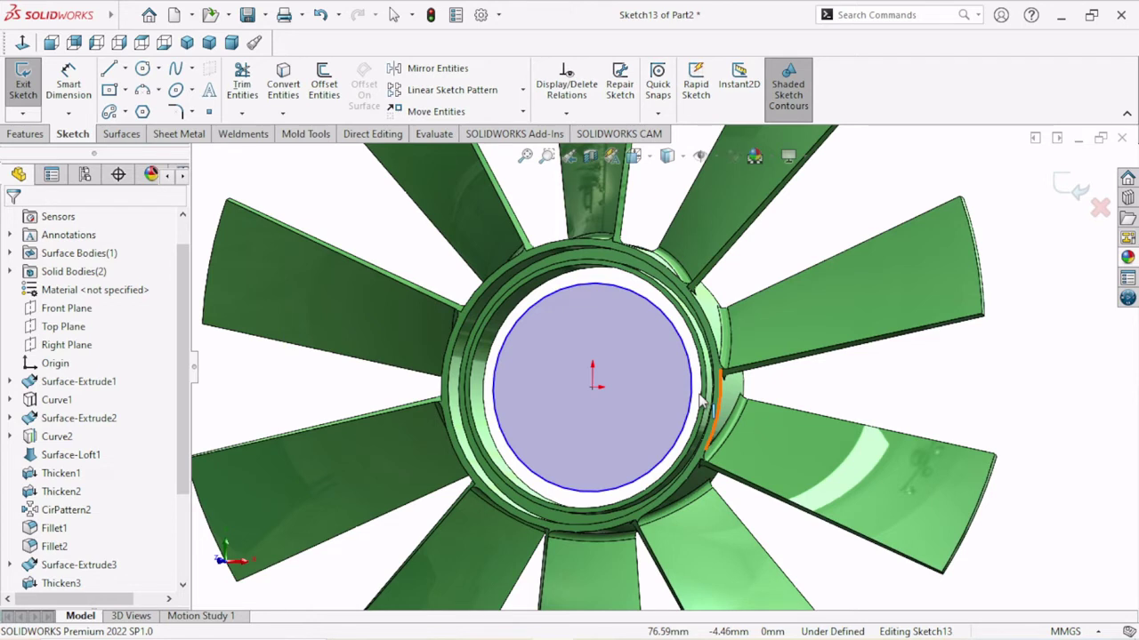
middle_click_drag(700, 400, 527, 289)
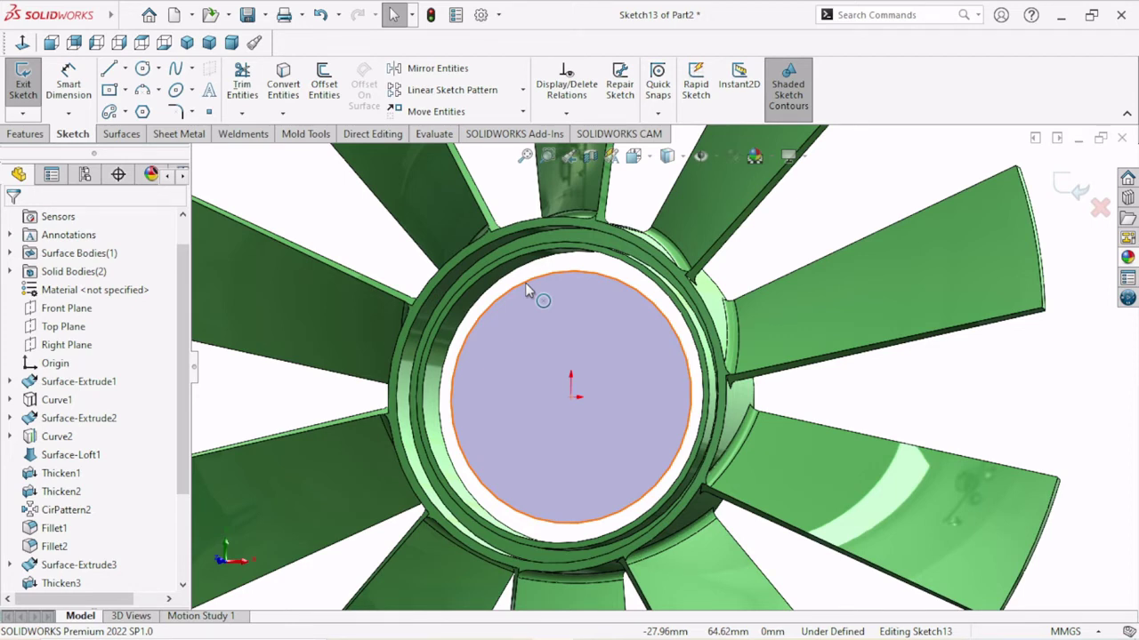
left_click(527, 289)
key("d")
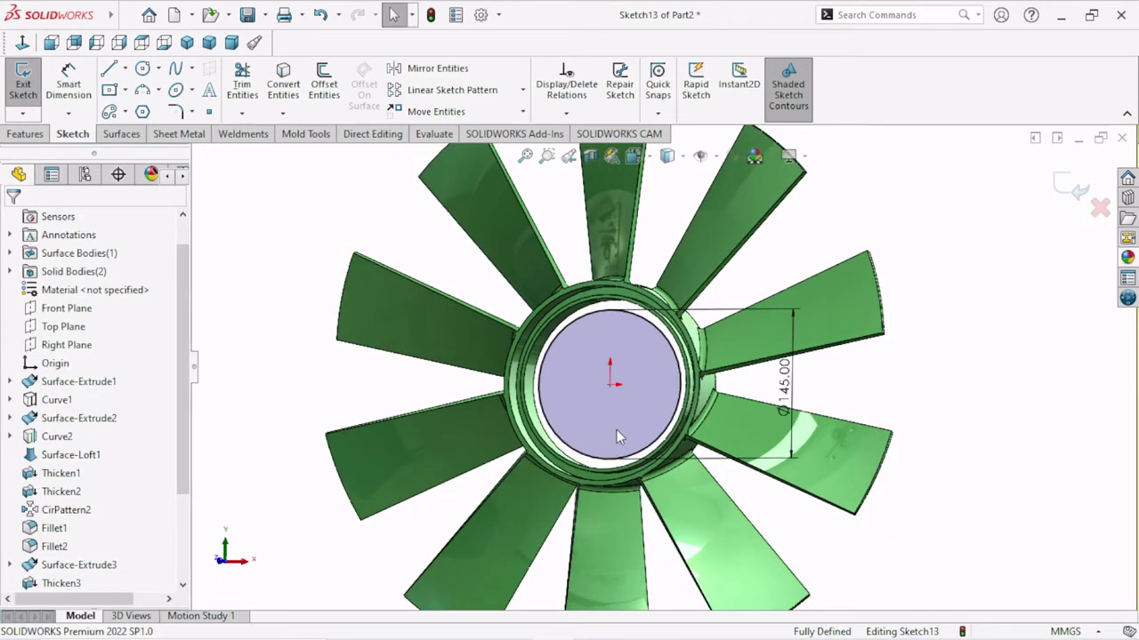
scroll(617, 430, "down", 4)
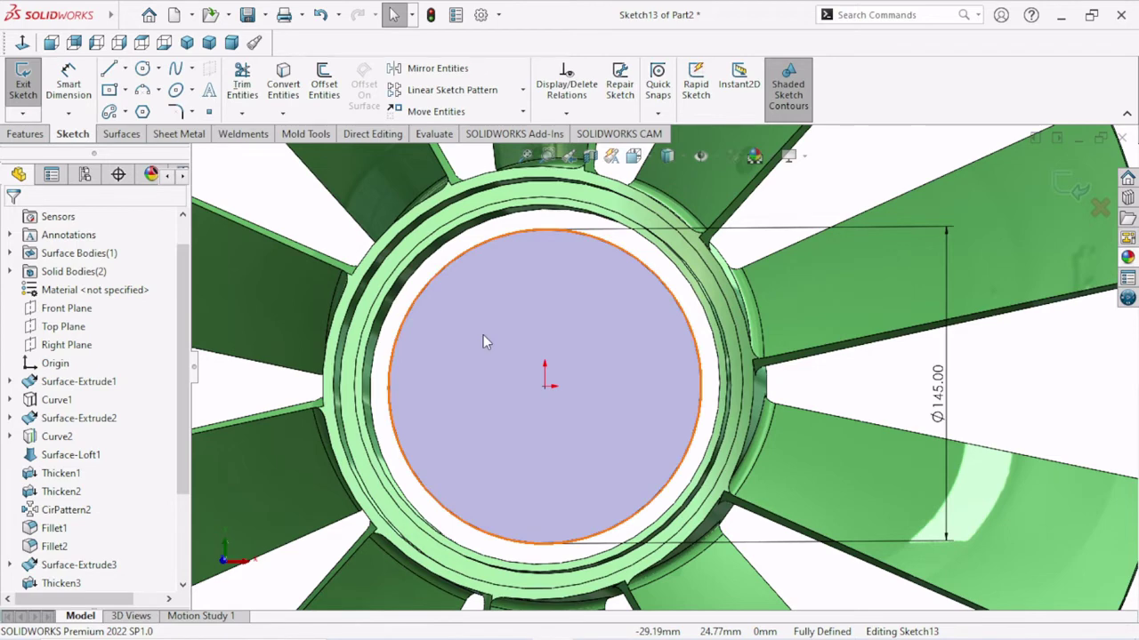
Step: Convert the hub ring's circular edge into Sketch13 as a second circle
middle_click_drag(483, 334, 609, 416)
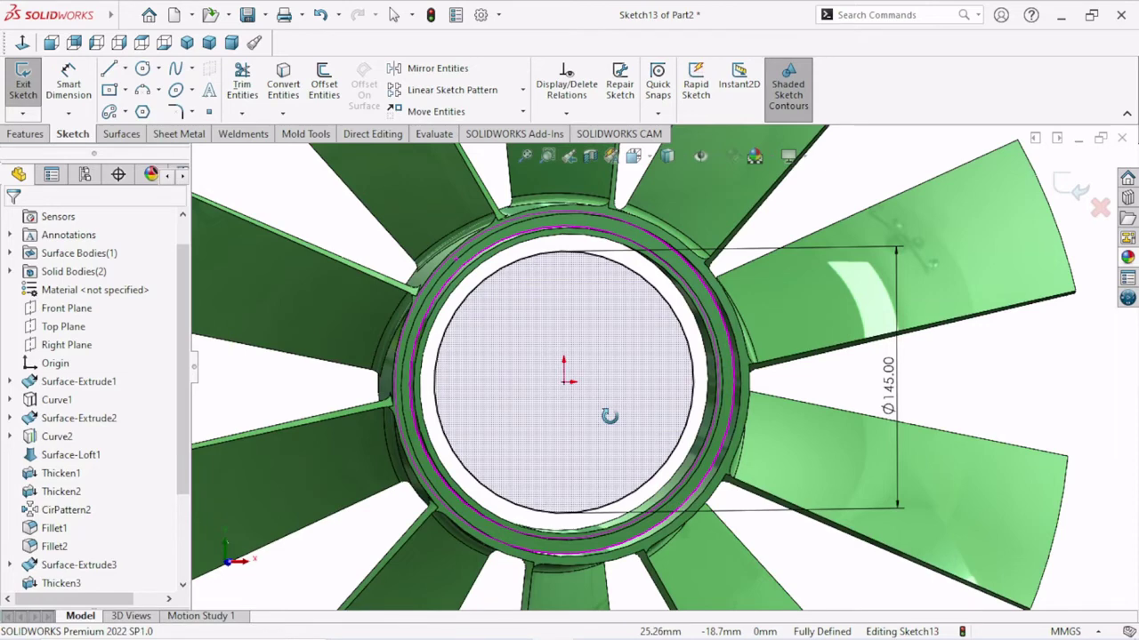
middle_click_drag(610, 416, 596, 404)
left_click(471, 274)
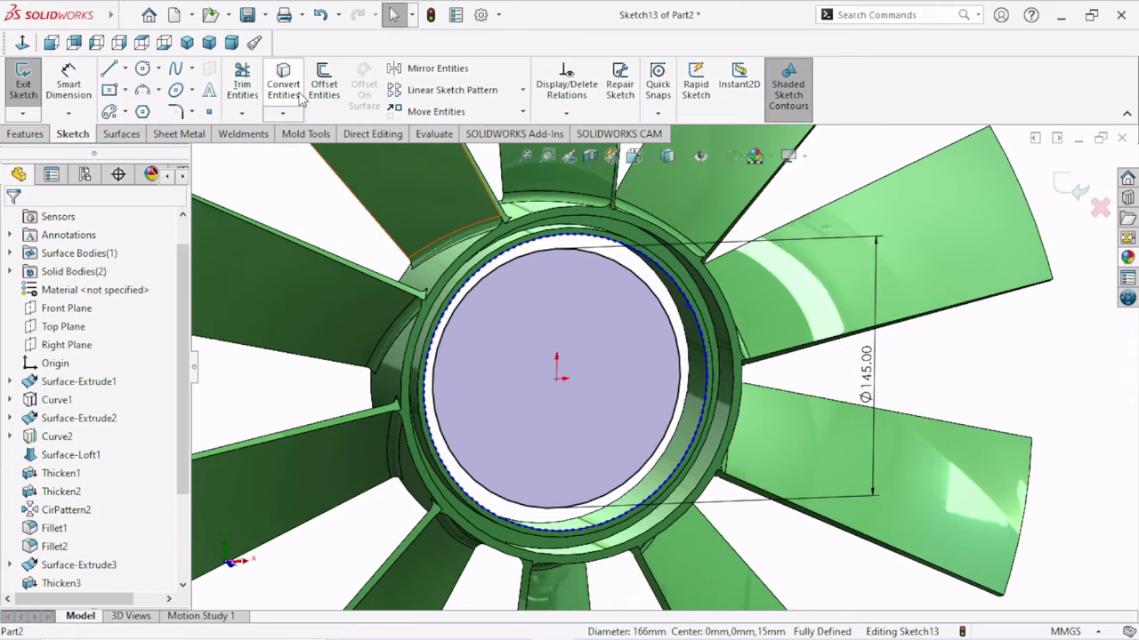
left_click(298, 95)
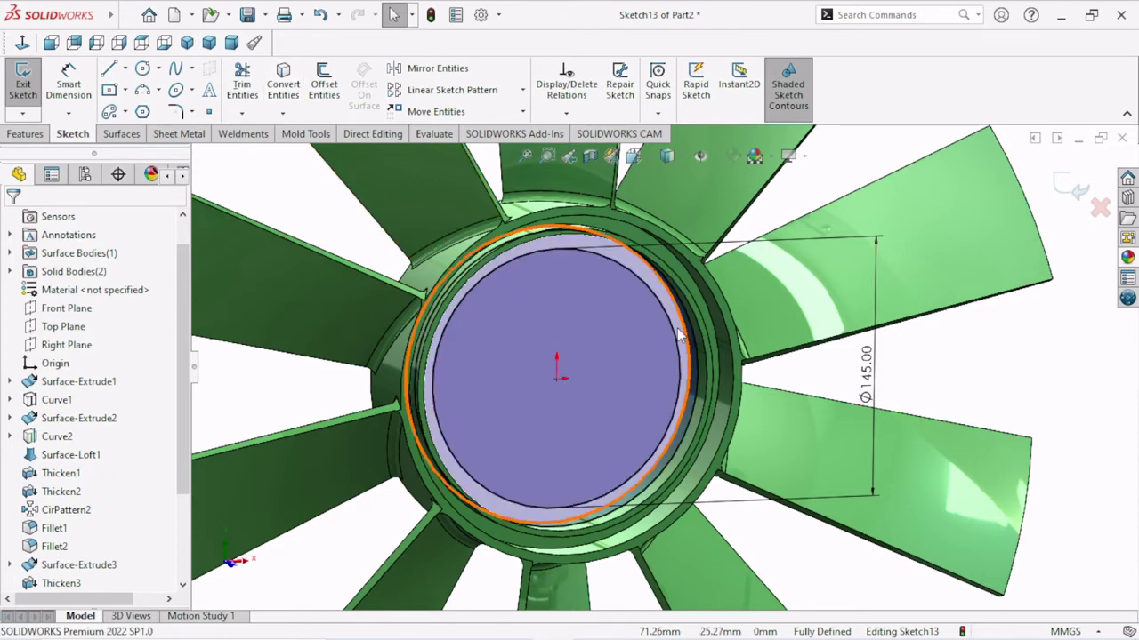
left_click(679, 335)
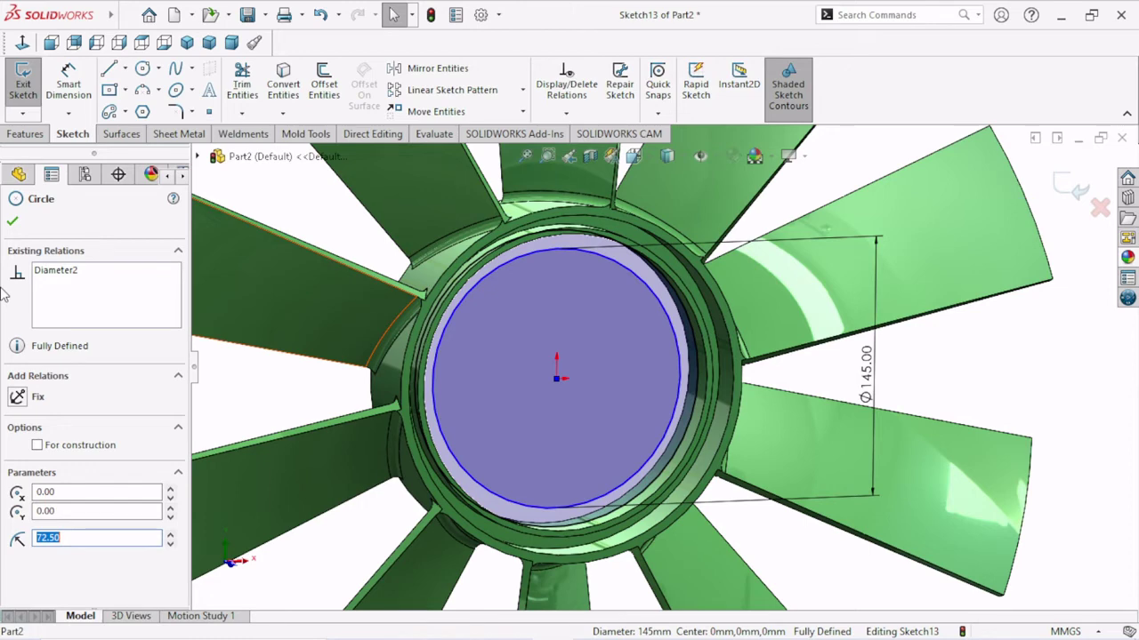
key("Escape")
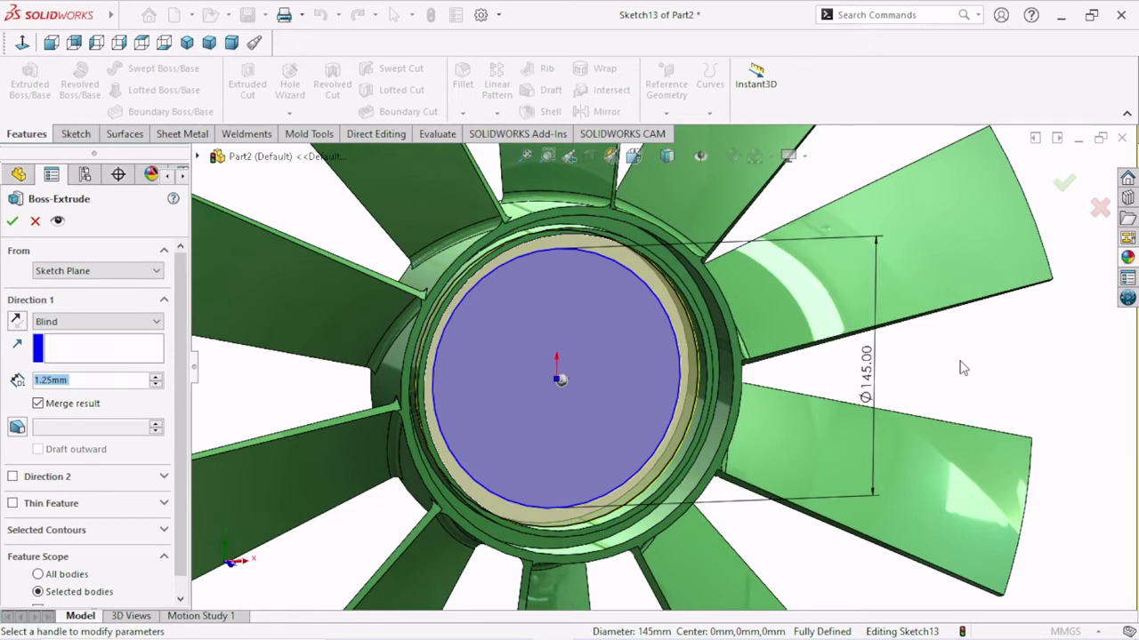
Step: Make the boss end at Offset From Surface, referenced to the Front Plane
left_click(97, 321)
left_click(101, 401)
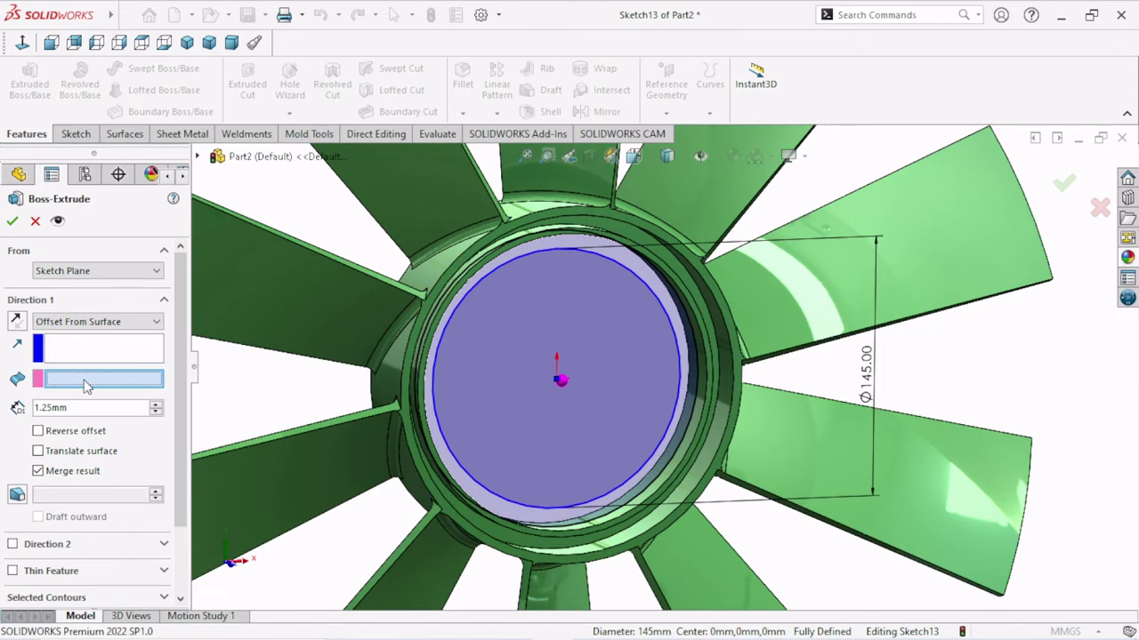
left_click(199, 157)
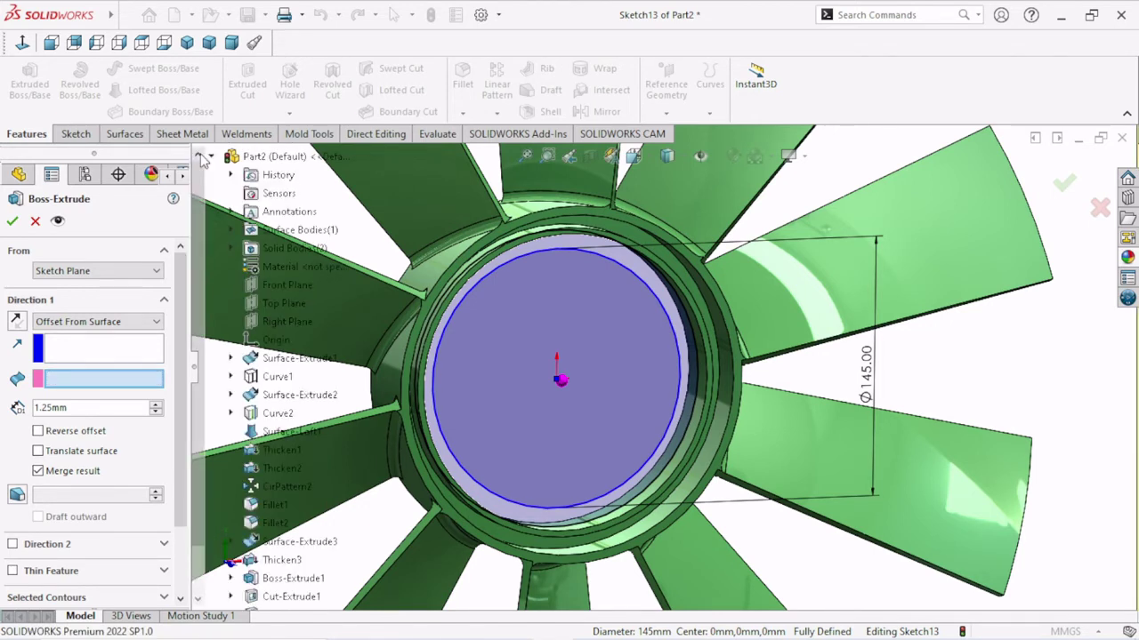
left_click(291, 284)
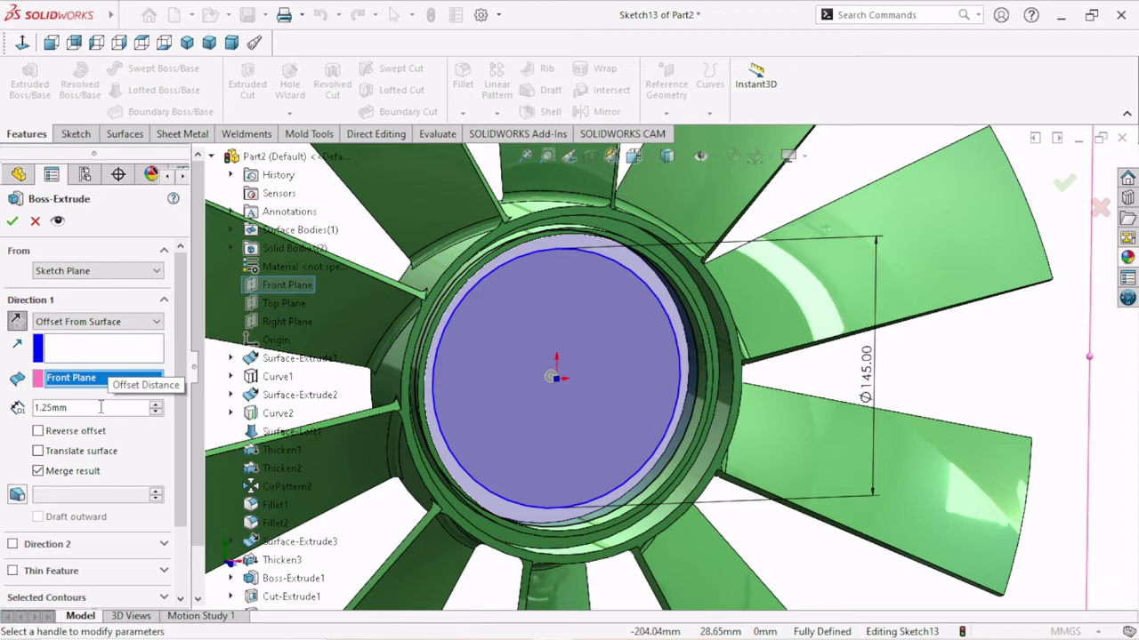
Step: Set the offset to 1.50 mm, reverse it, and accept the boss extrusion
left_click_drag(100, 407, 5, 407)
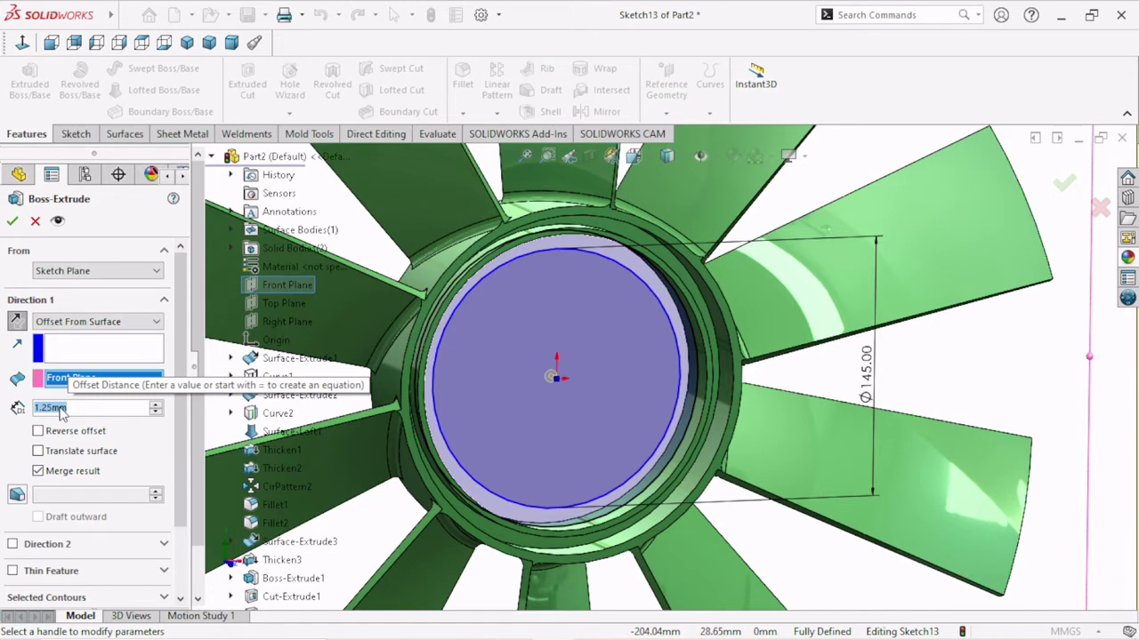
type("1.")
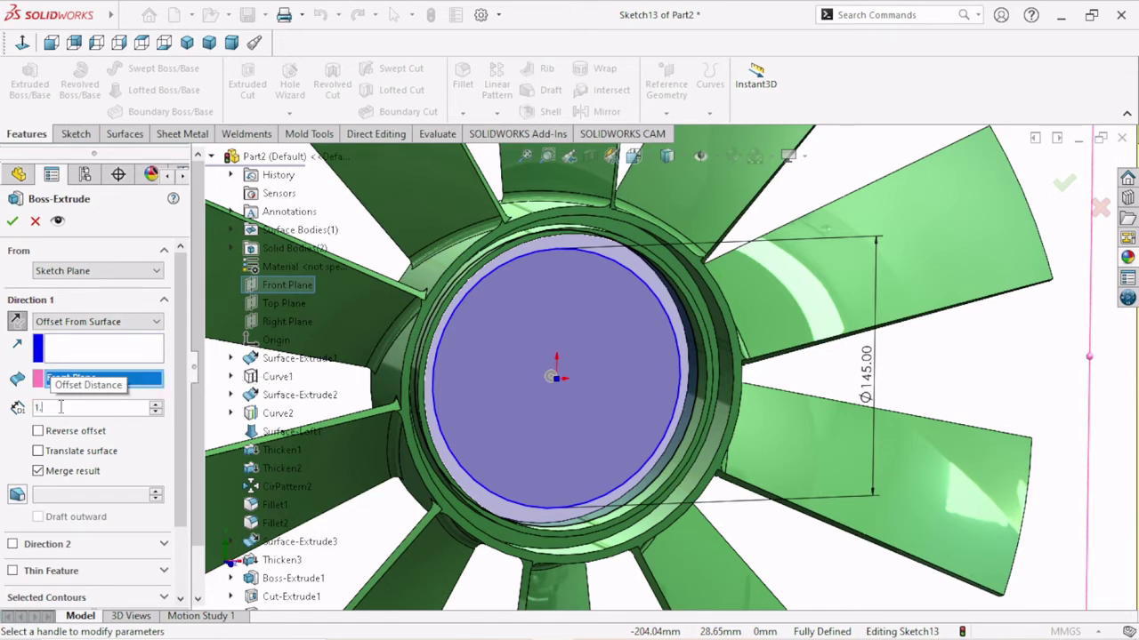
type("75")
key("Return")
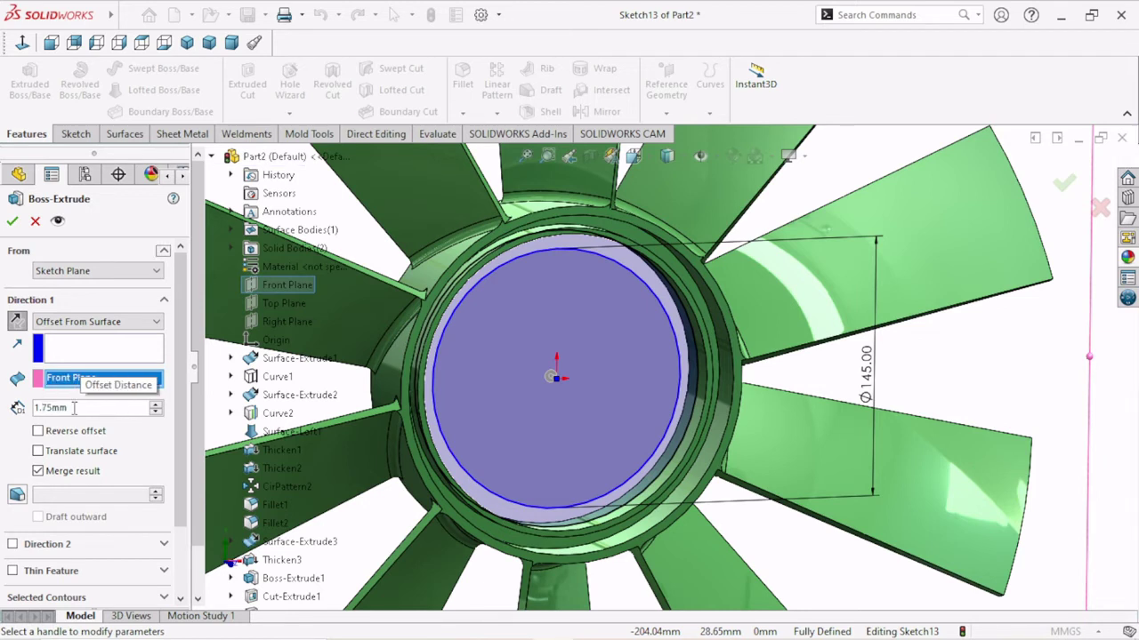
double_click(74, 407)
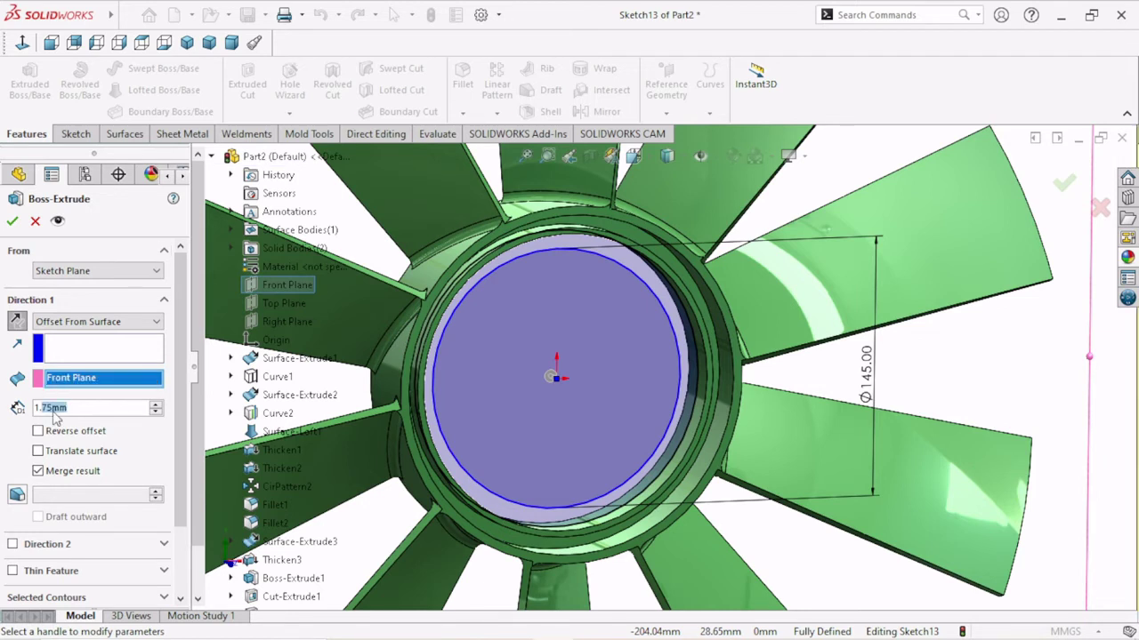
type("50")
key("Return")
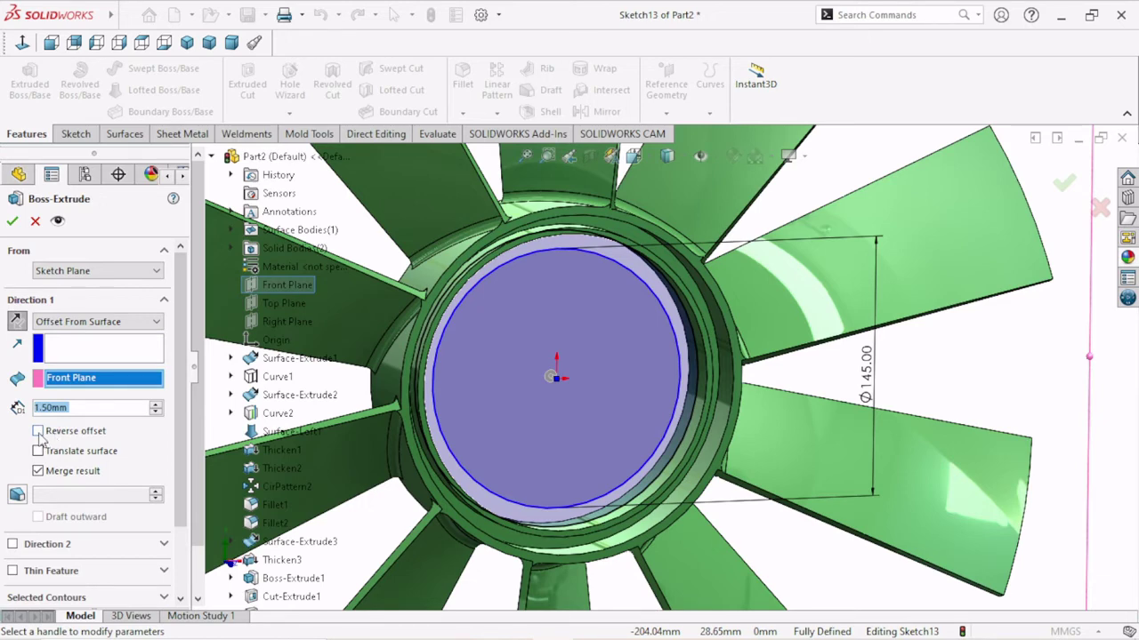
left_click(38, 431)
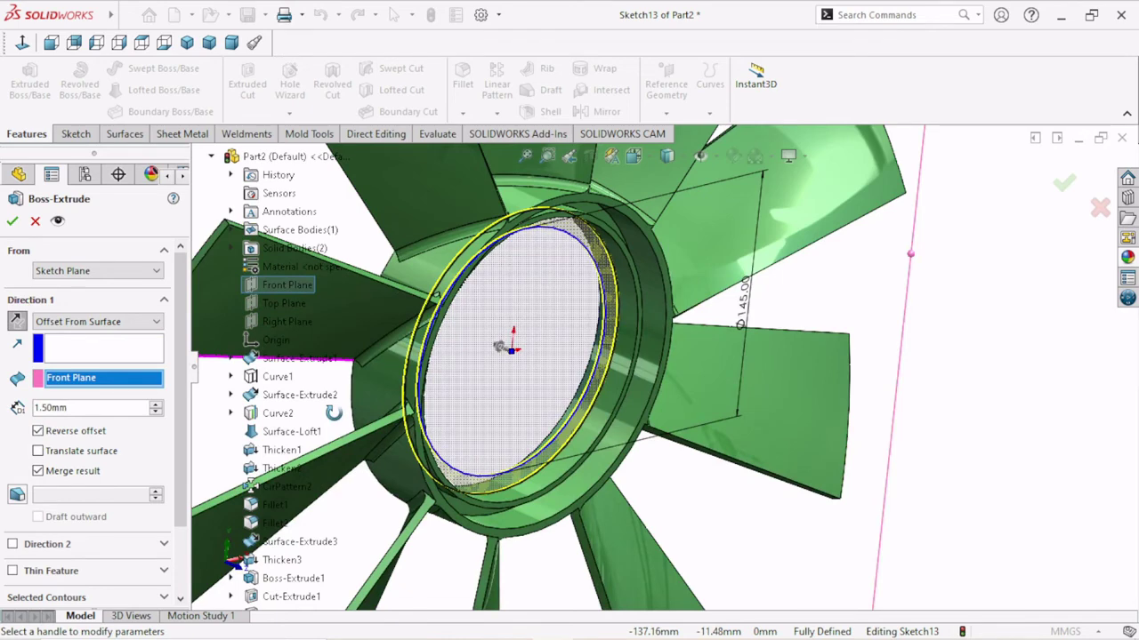
left_click(38, 431)
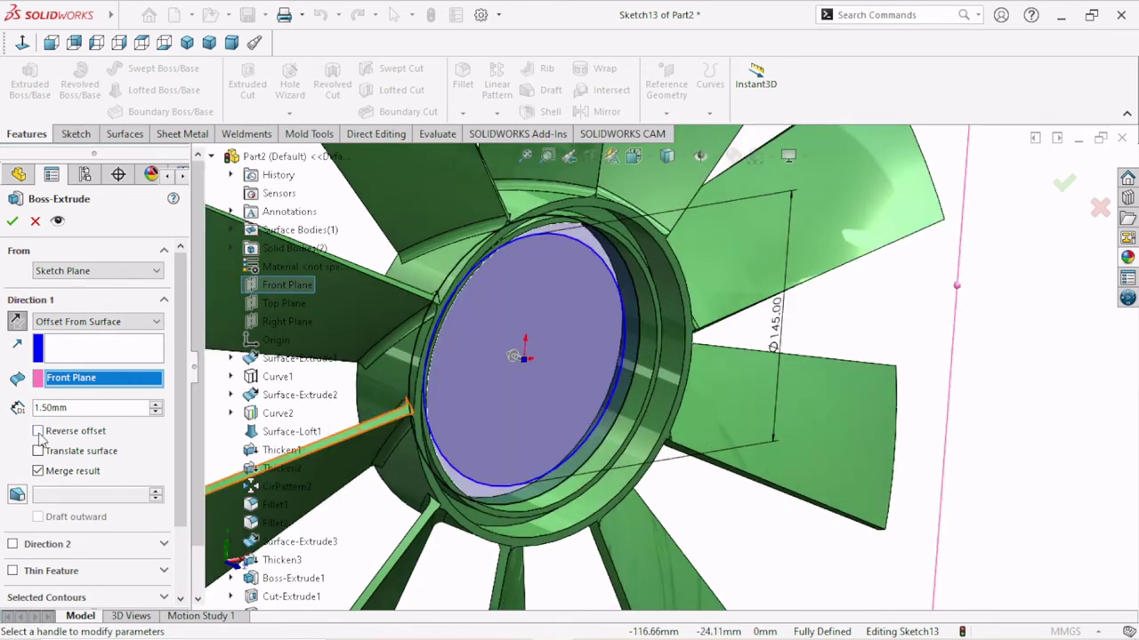
left_click(39, 431)
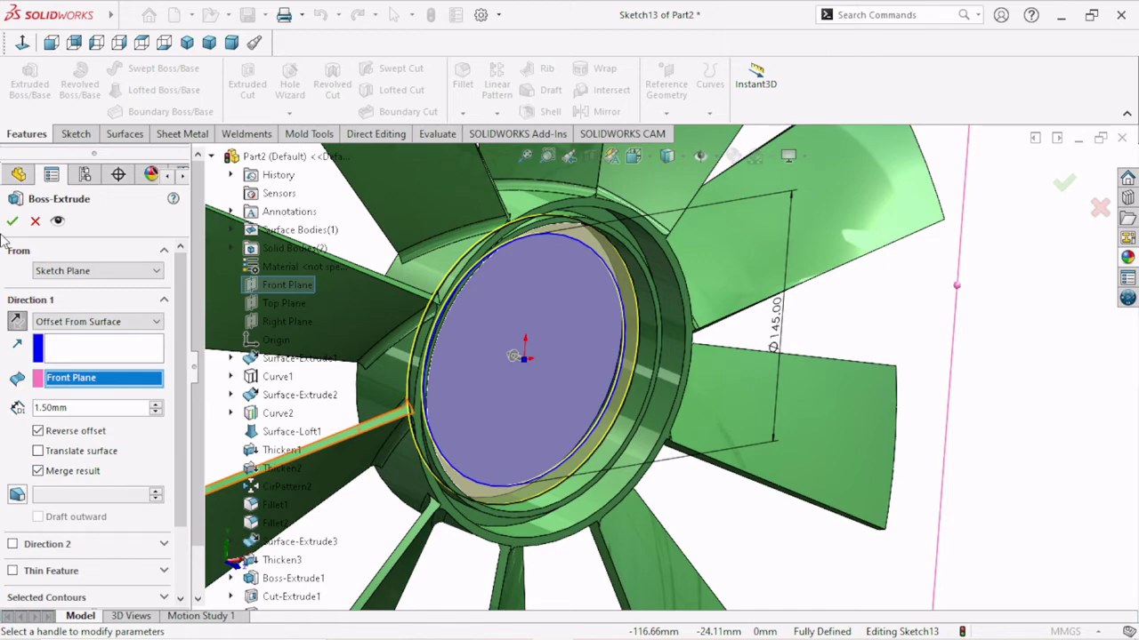
left_click(12, 221)
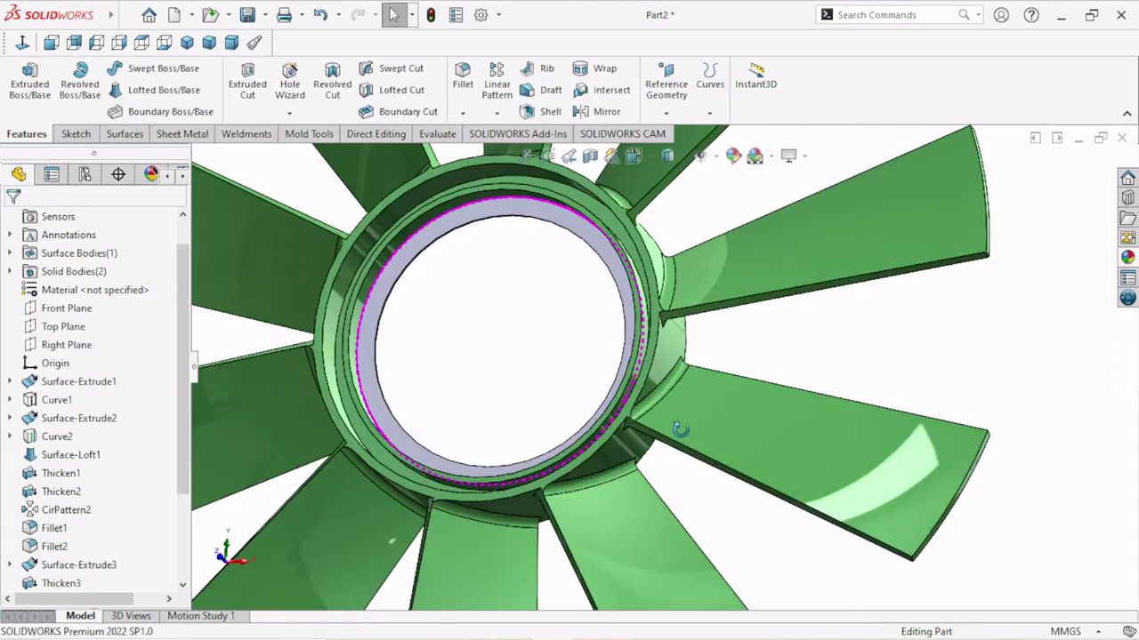
mouse_move(678, 430)
middle_mouse_down()
mouse_move(571, 425)
mouse_move(599, 484)
middle_mouse_up()
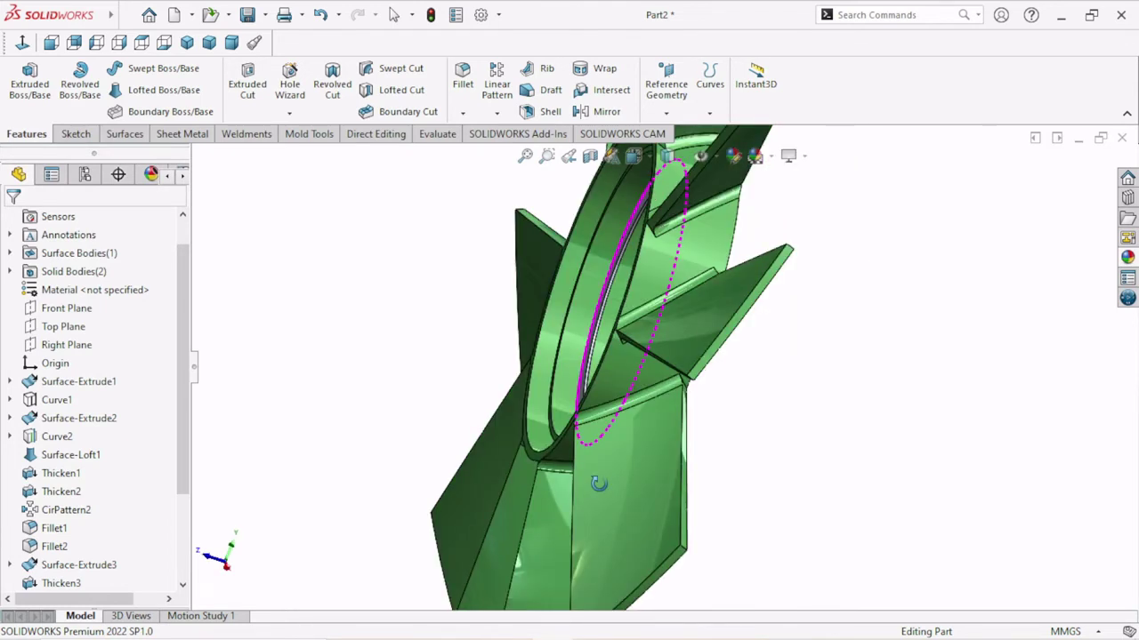
middle_click_drag(599, 484, 854, 378)
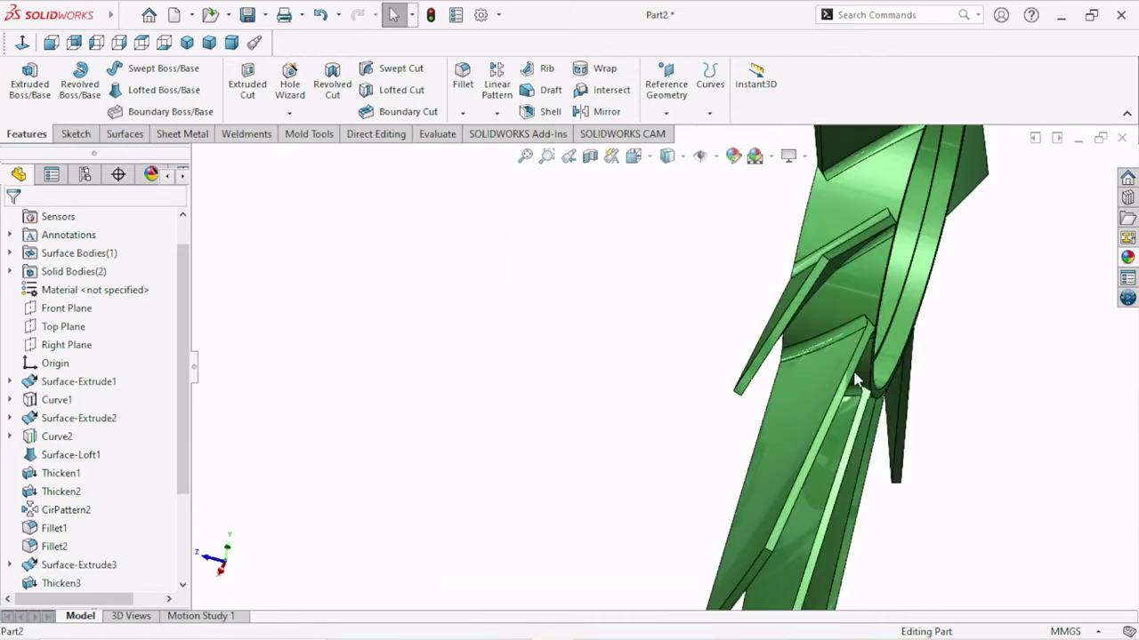
scroll(827, 329, "up", 5)
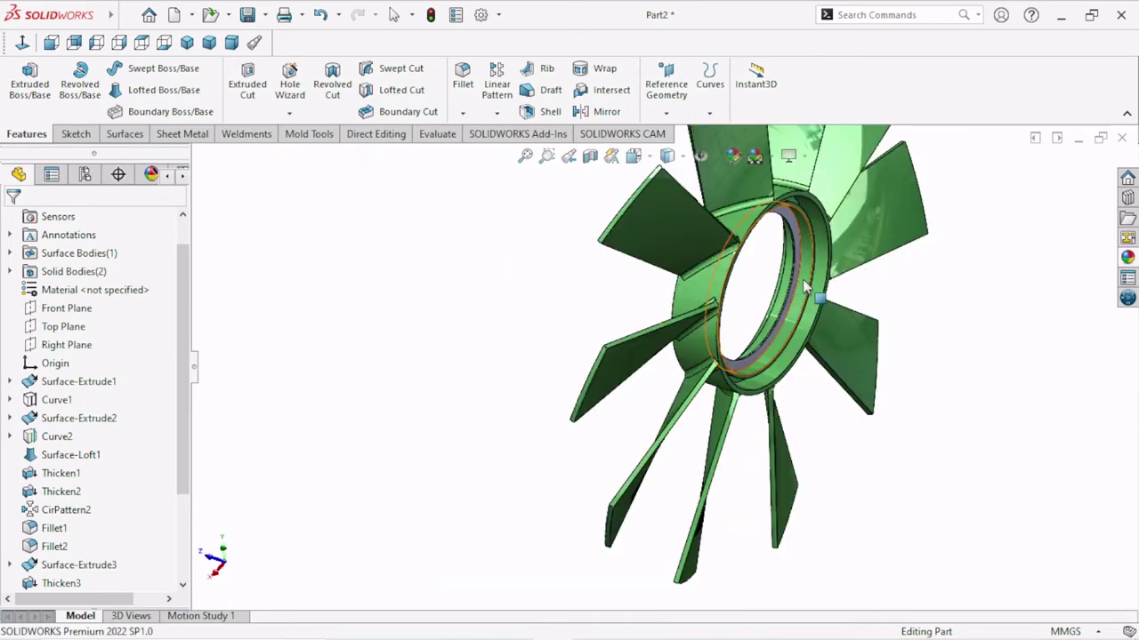
mouse_move(951, 366)
middle_mouse_down()
mouse_move(959, 389)
mouse_move(861, 448)
middle_mouse_up()
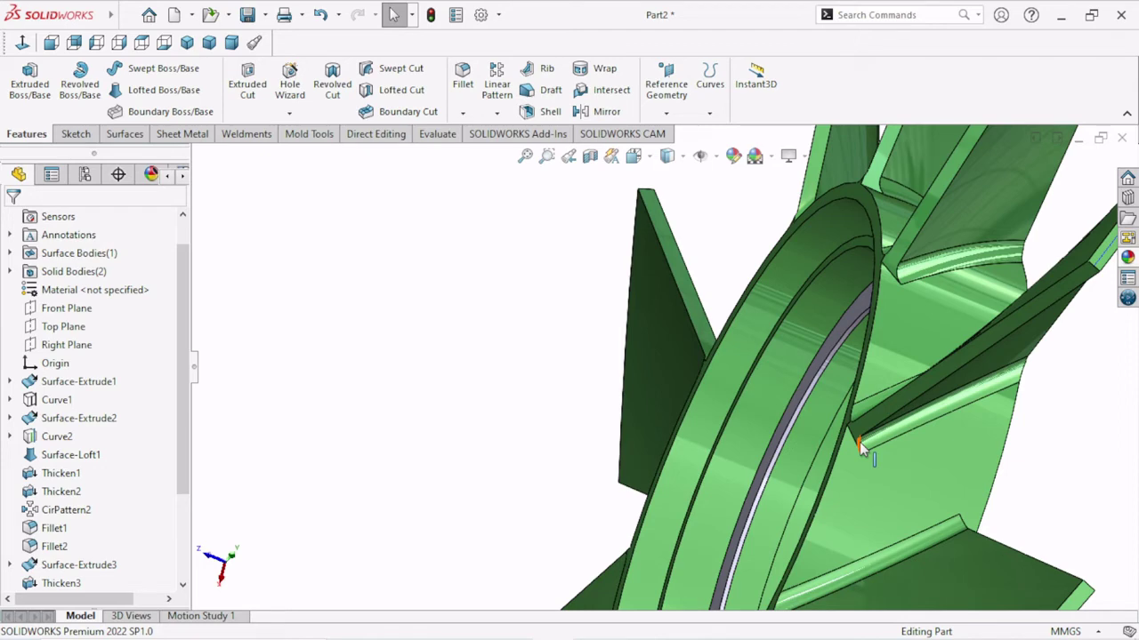
left_click(89, 583)
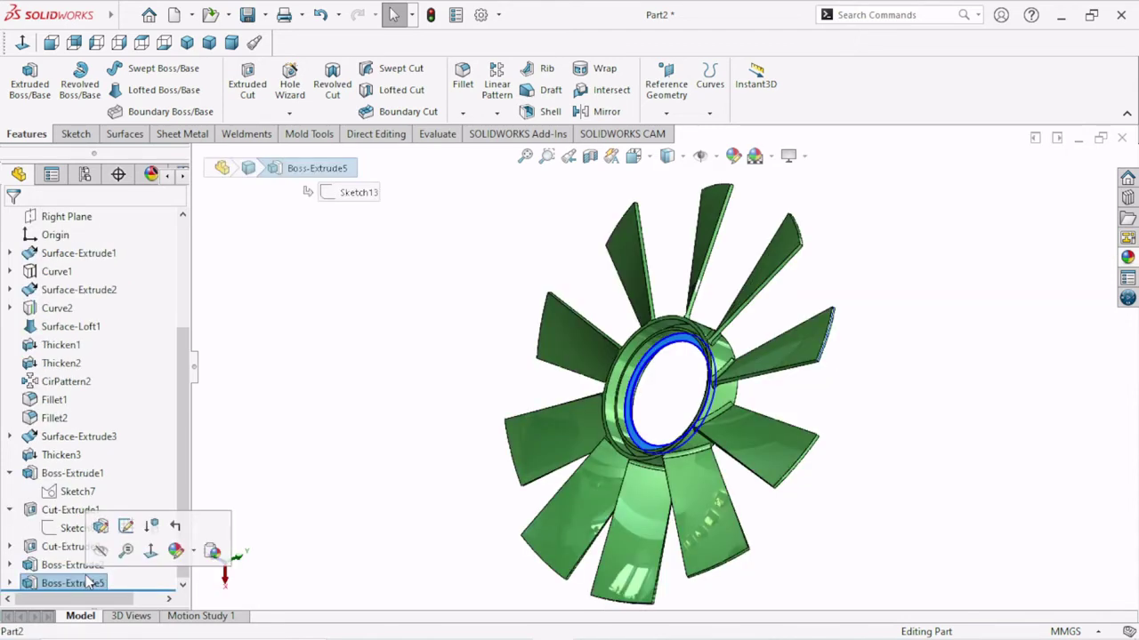
Step: Edit Boss-Extrude5, keeping Reverse offset on, and change its offset distance to 1.25 mm
left_click(101, 526)
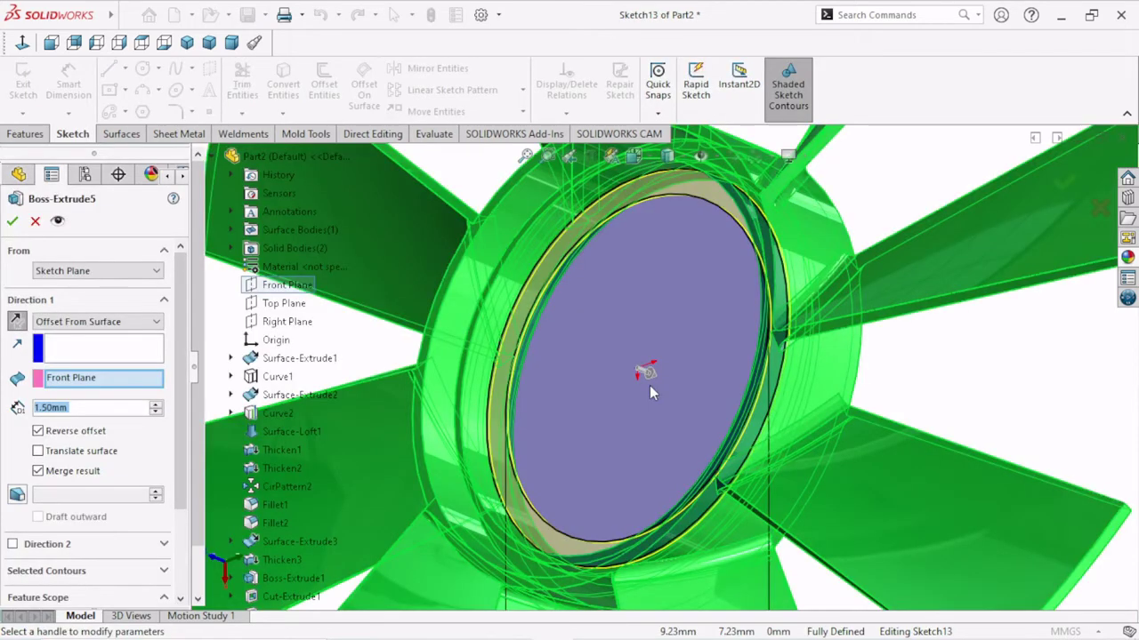
left_click(37, 431)
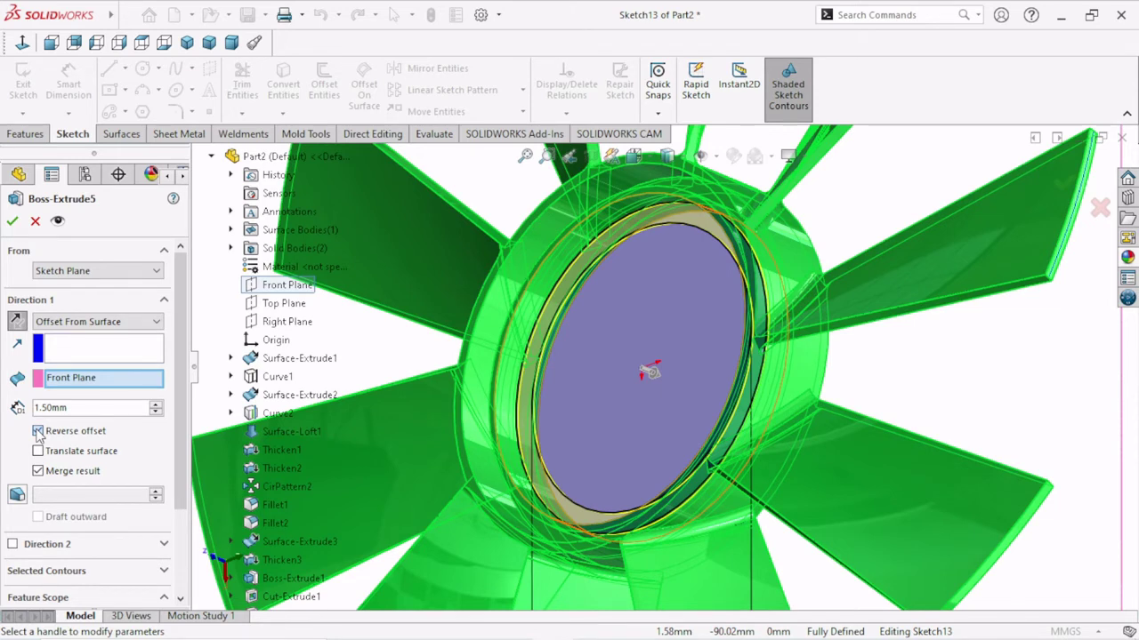
left_click(38, 432)
left_click(38, 452)
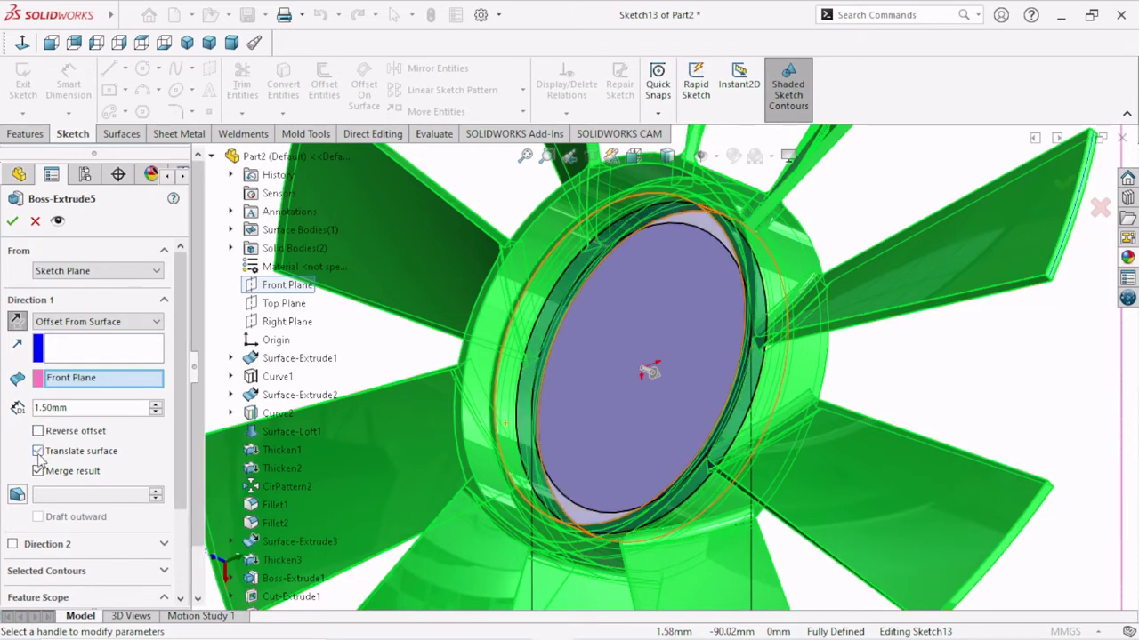
left_click(38, 451)
left_click(12, 221)
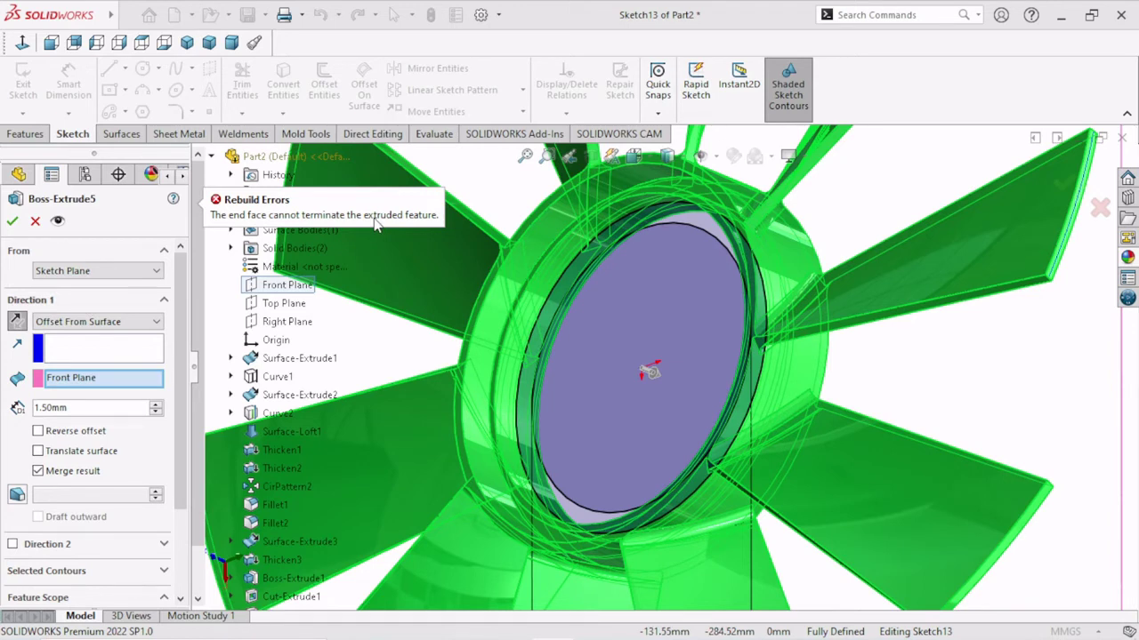
left_click(38, 430)
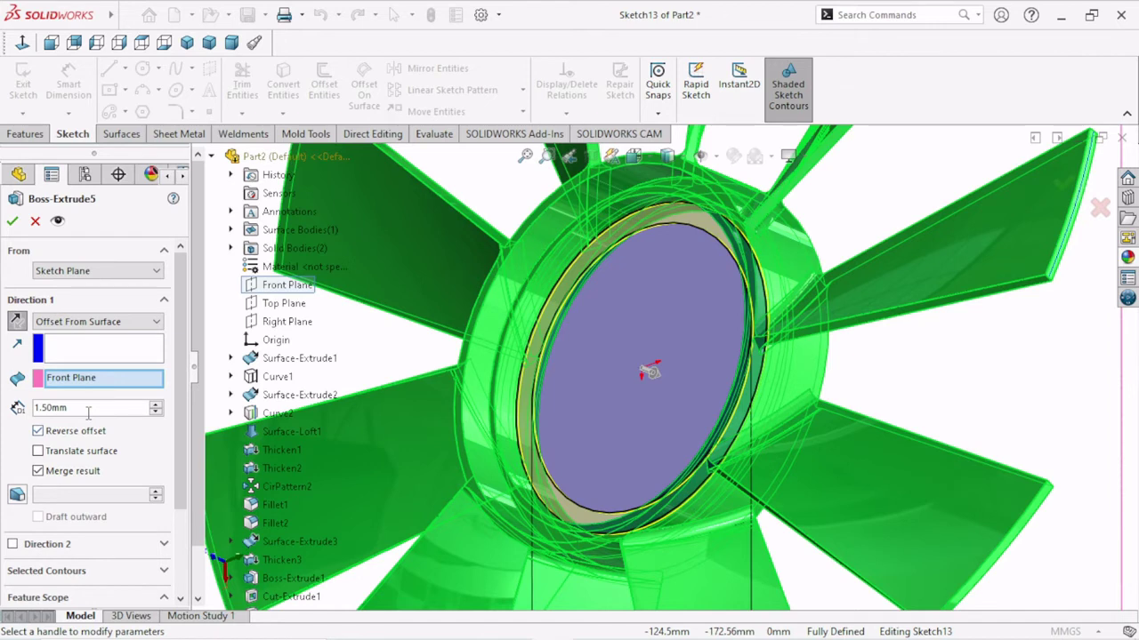
key("BackSpace")
key("BackSpace")
key("BackSpace")
type("25")
key("Return")
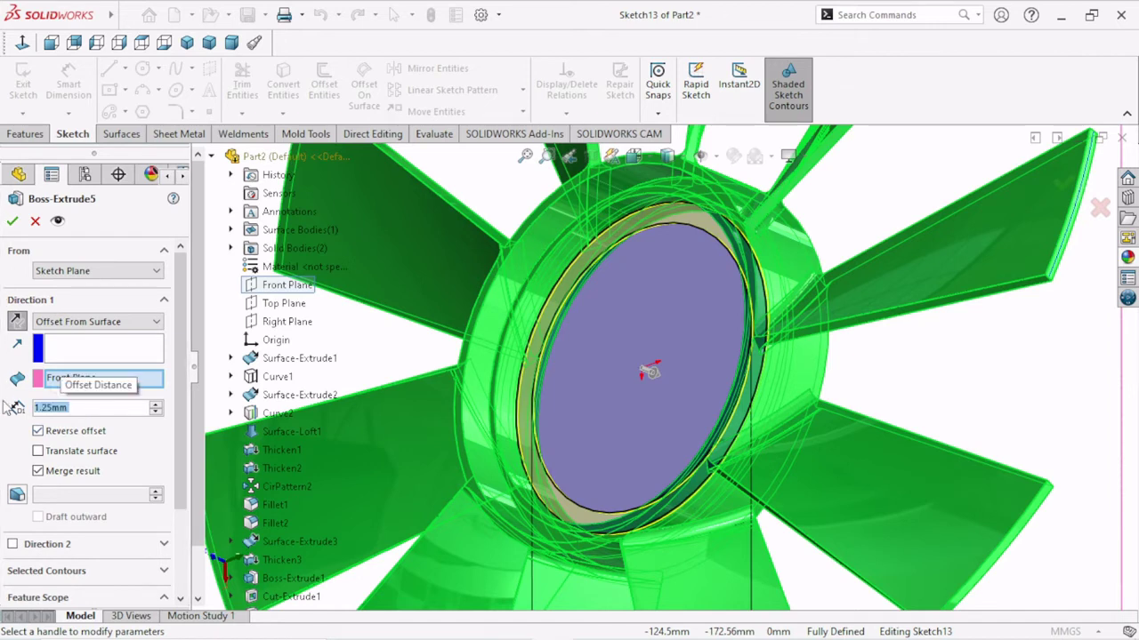
left_click(12, 221)
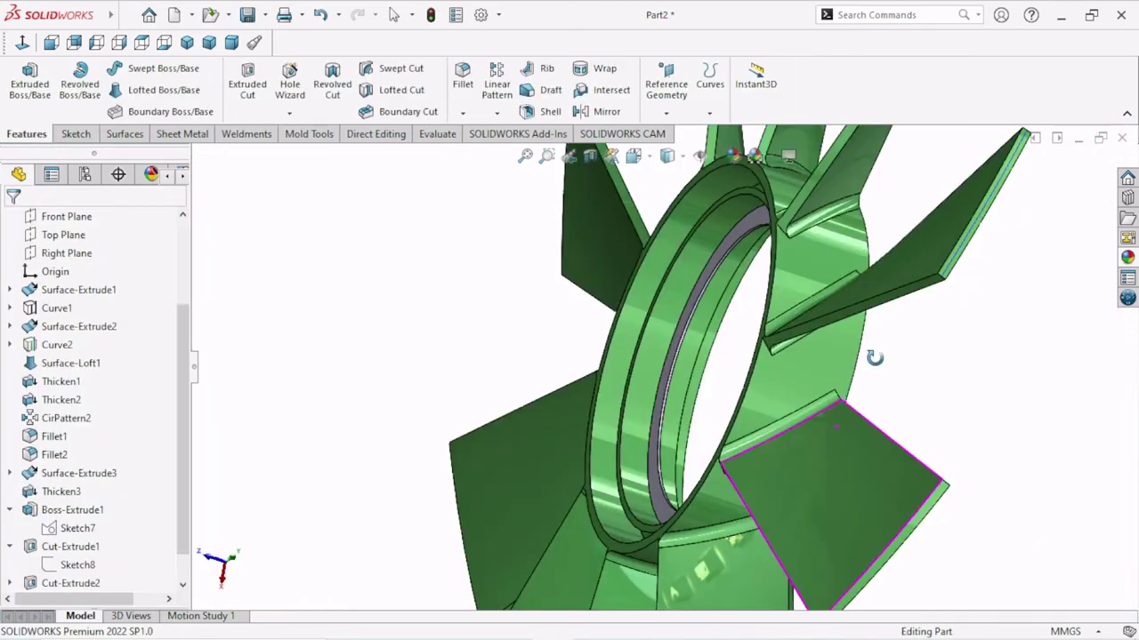
Step: Show the hidden Boss-Extrude2 disc inside the hub ring
middle_click_drag(875, 357, 857, 357)
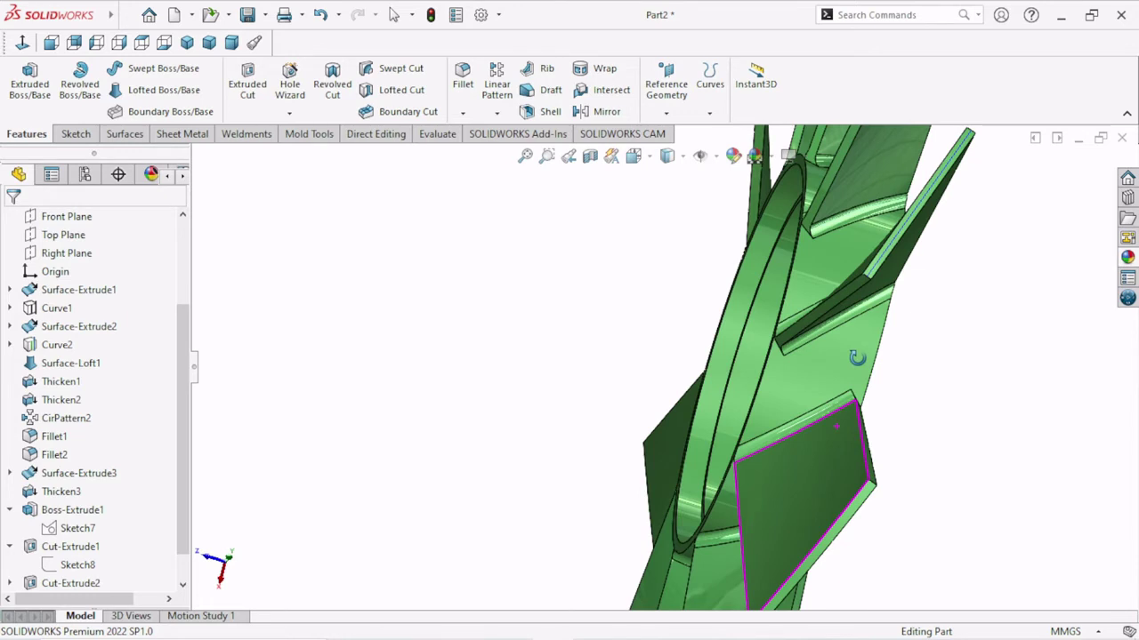
key("f")
mouse_move(720, 388)
middle_mouse_down()
mouse_move(689, 373)
mouse_move(836, 417)
middle_mouse_up()
scroll(689, 374, "down", 5)
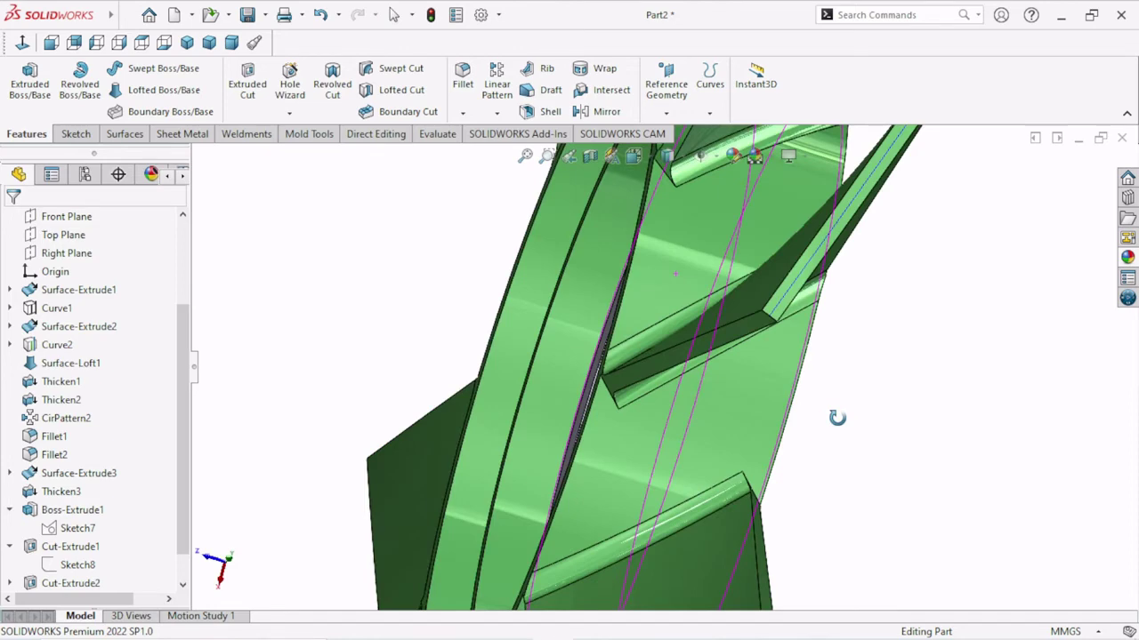
mouse_move(837, 418)
middle_mouse_down()
mouse_move(917, 480)
mouse_move(764, 493)
middle_mouse_up()
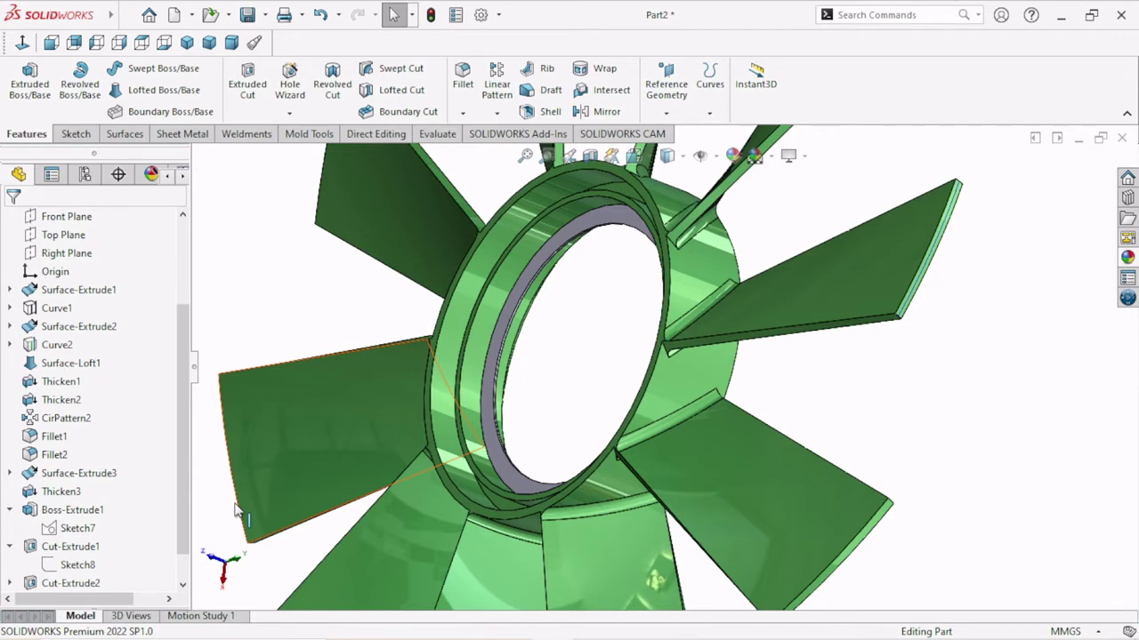
scroll(106, 534, "down", 1)
left_click(73, 565)
left_click(88, 540)
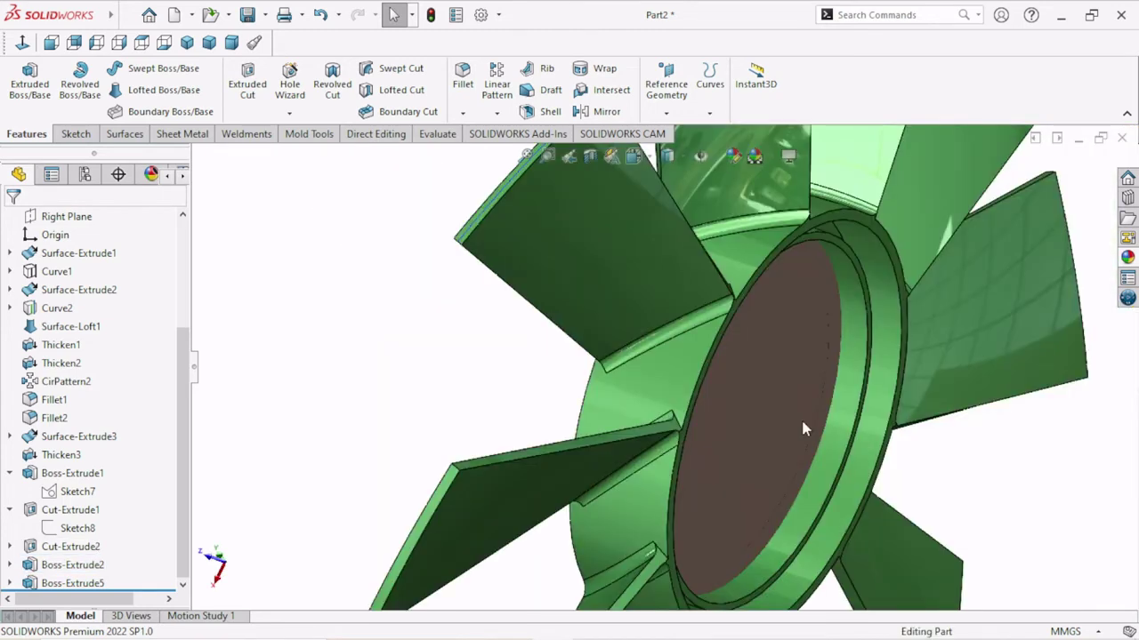
Step: Select Boss-Extrude5 and briefly open and close the appearances, scenes and decals library
scroll(803, 428, "down", 3)
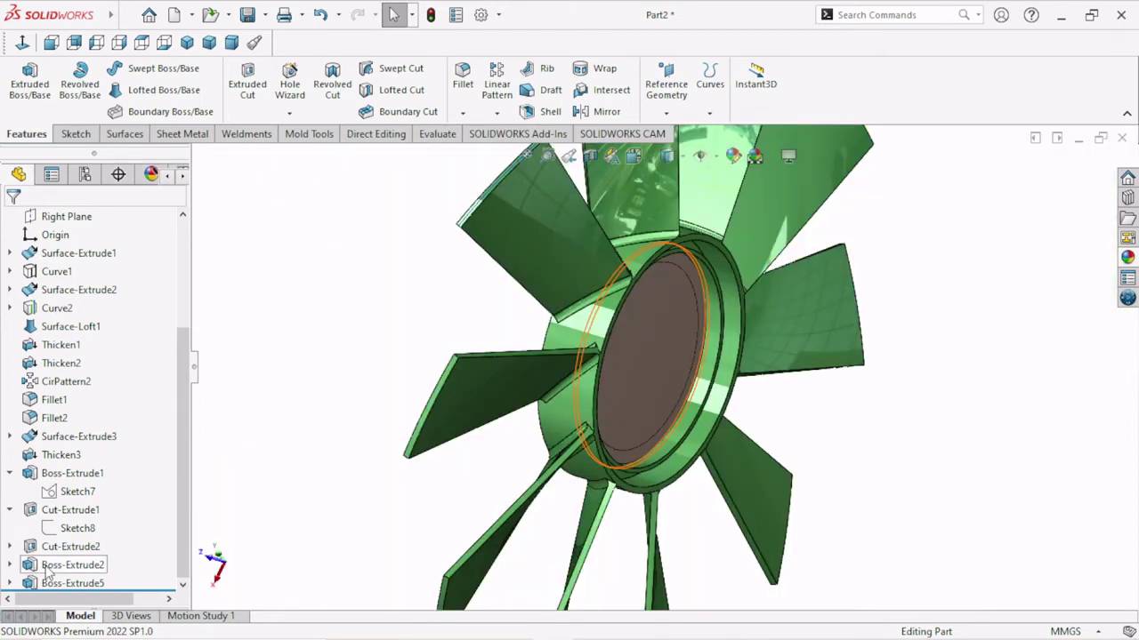
left_click(55, 585)
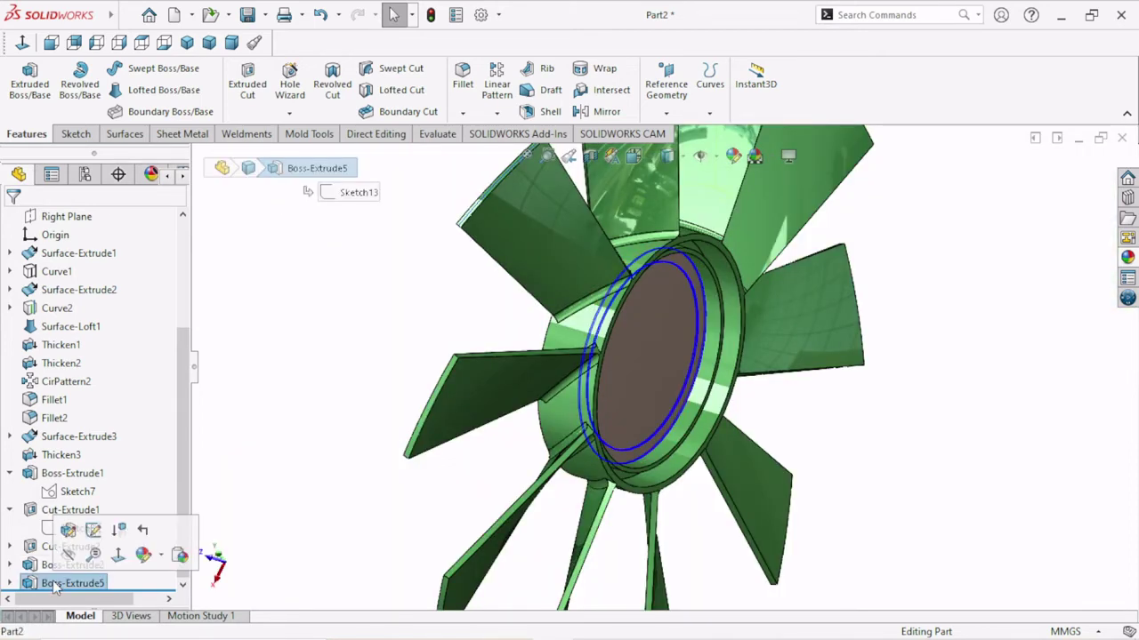
left_click(1127, 299)
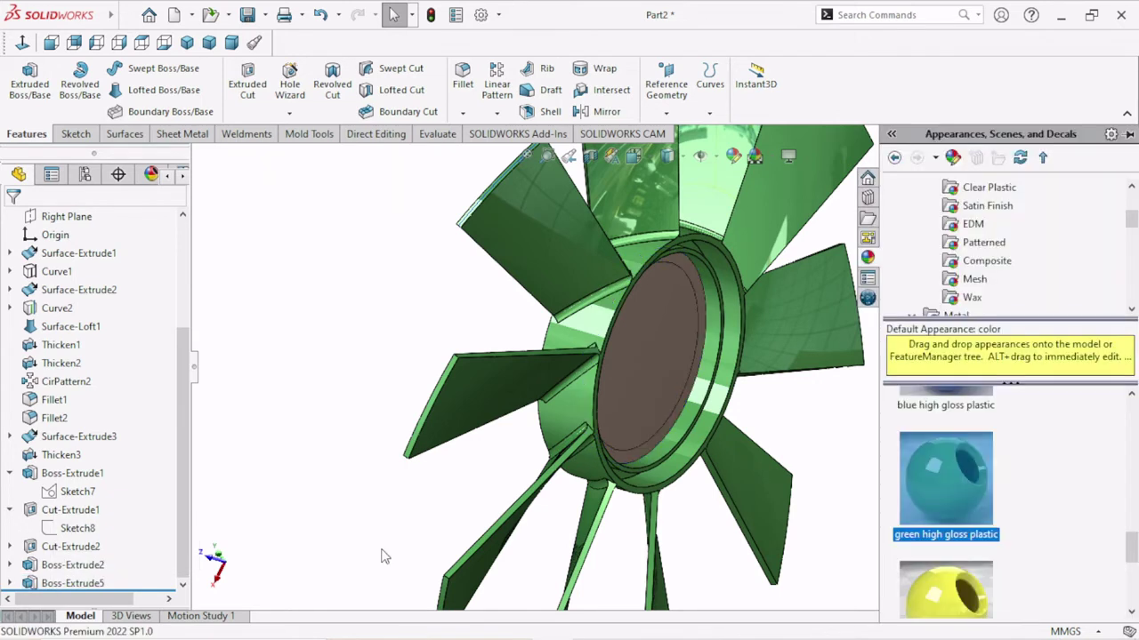
left_click(384, 556)
Step: Inspect the disc face inside the hub up close, then select Boss-Extrude5
middle_click_drag(372, 530, 445, 375)
scroll(444, 376, "down", 3)
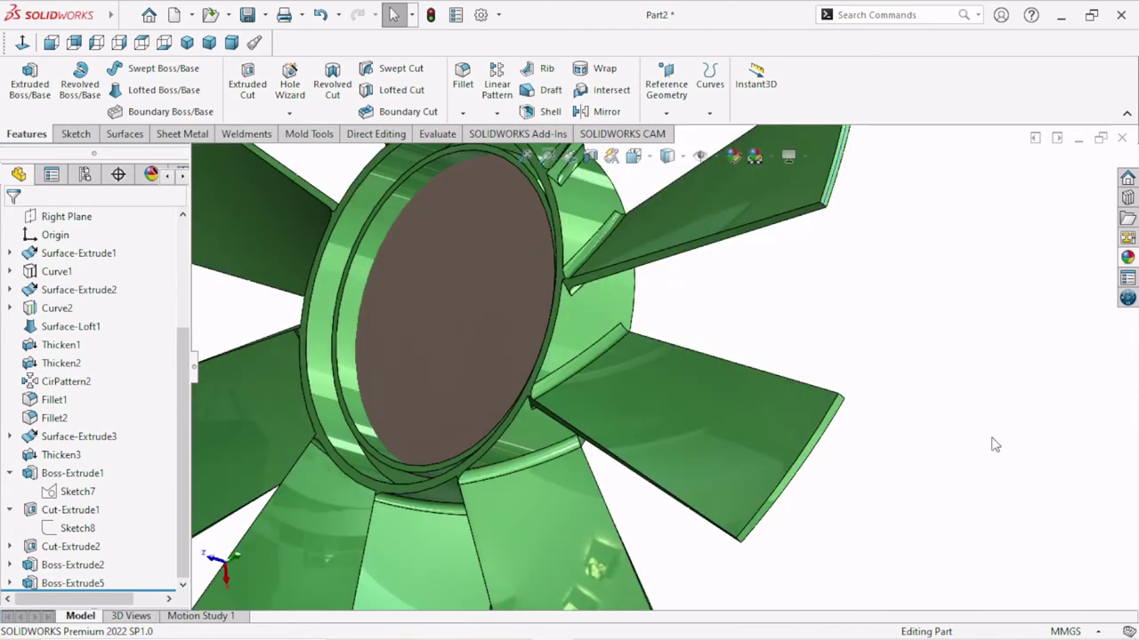
mouse_move(994, 445)
middle_mouse_down()
mouse_move(1039, 485)
mouse_move(750, 441)
middle_mouse_up()
scroll(751, 440, "up", 3)
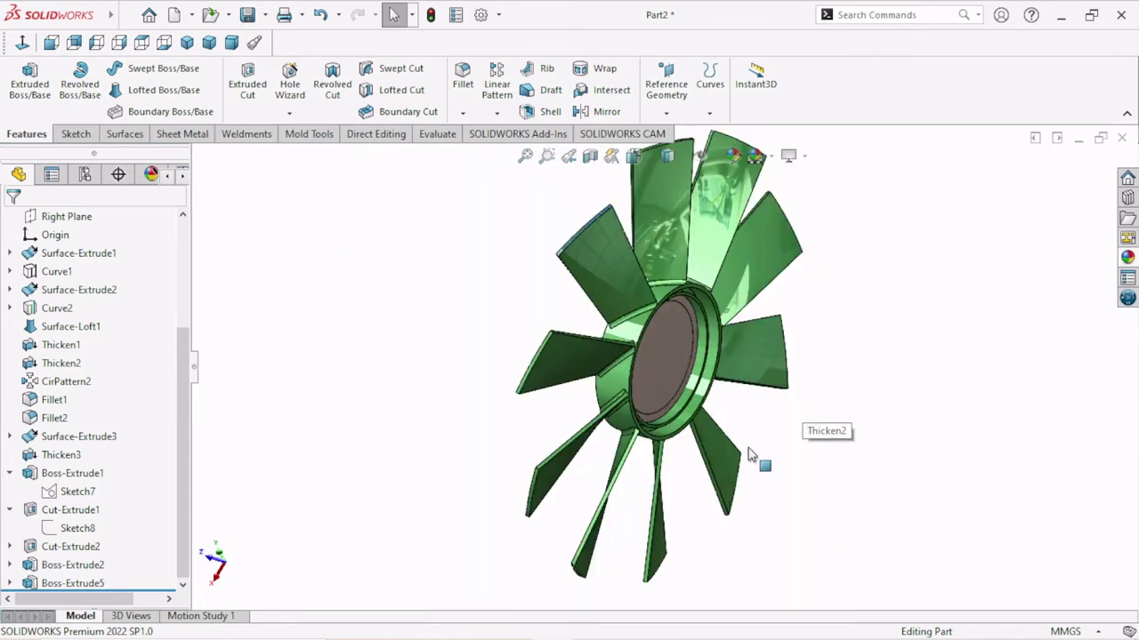
left_click(691, 313)
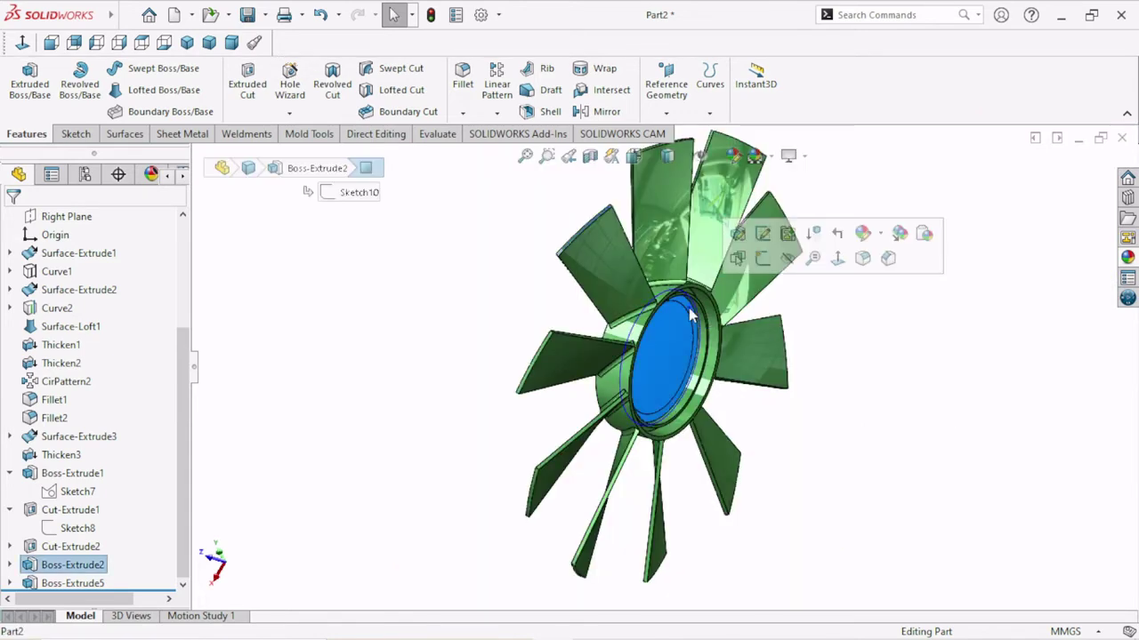
left_click(725, 408)
scroll(725, 408, "down", 2)
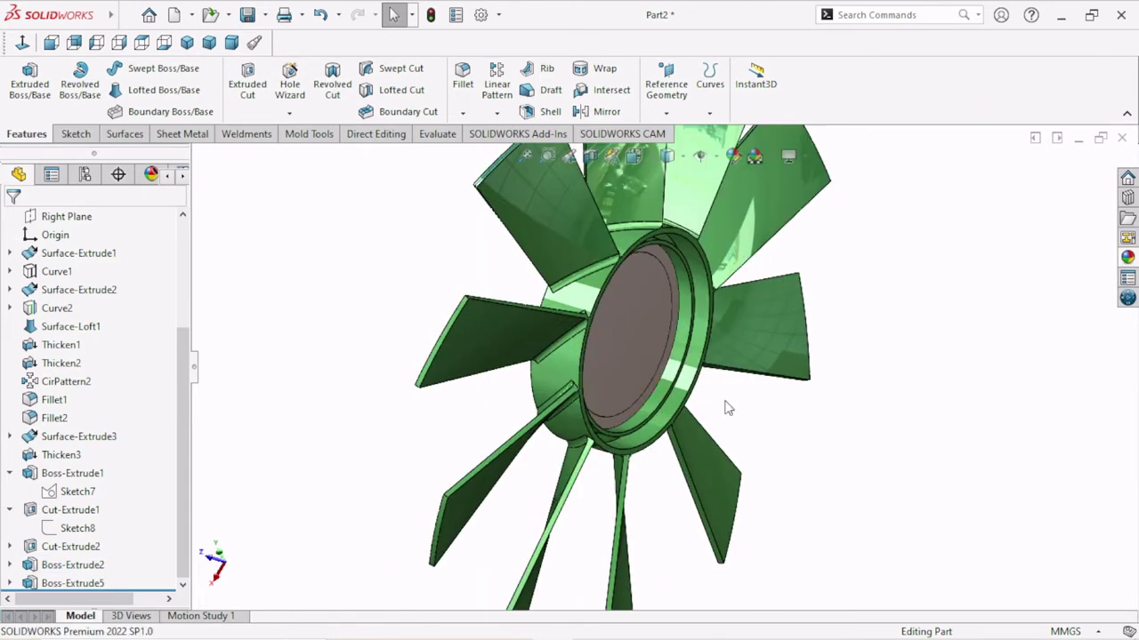
middle_click_drag(725, 408, 658, 391)
scroll(658, 392, "down", 2)
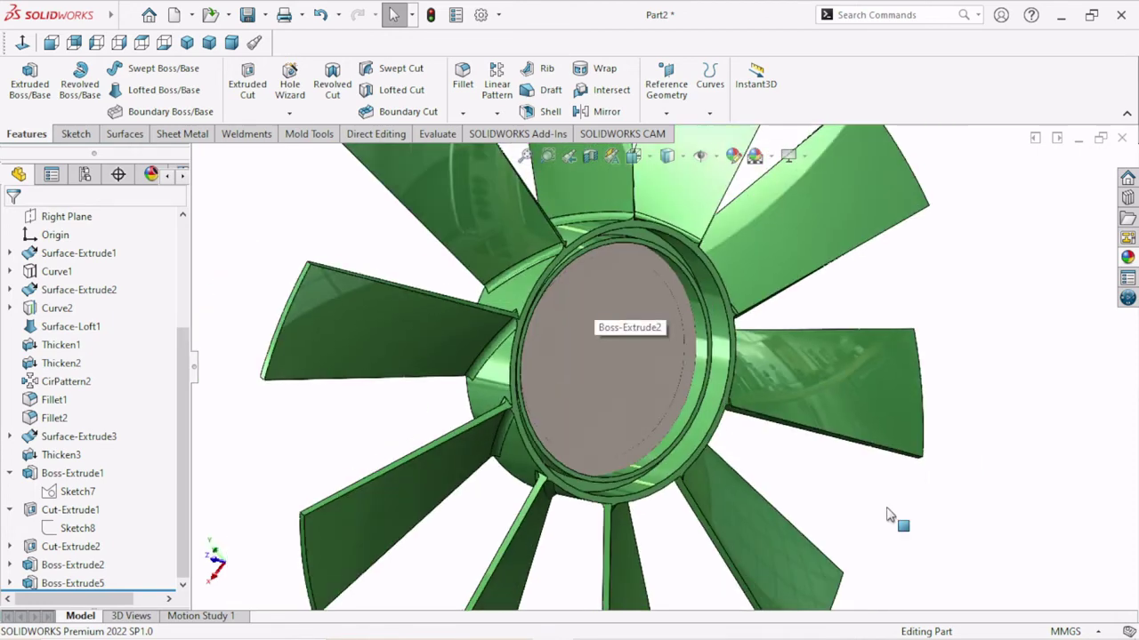
scroll(809, 504, "up", 3)
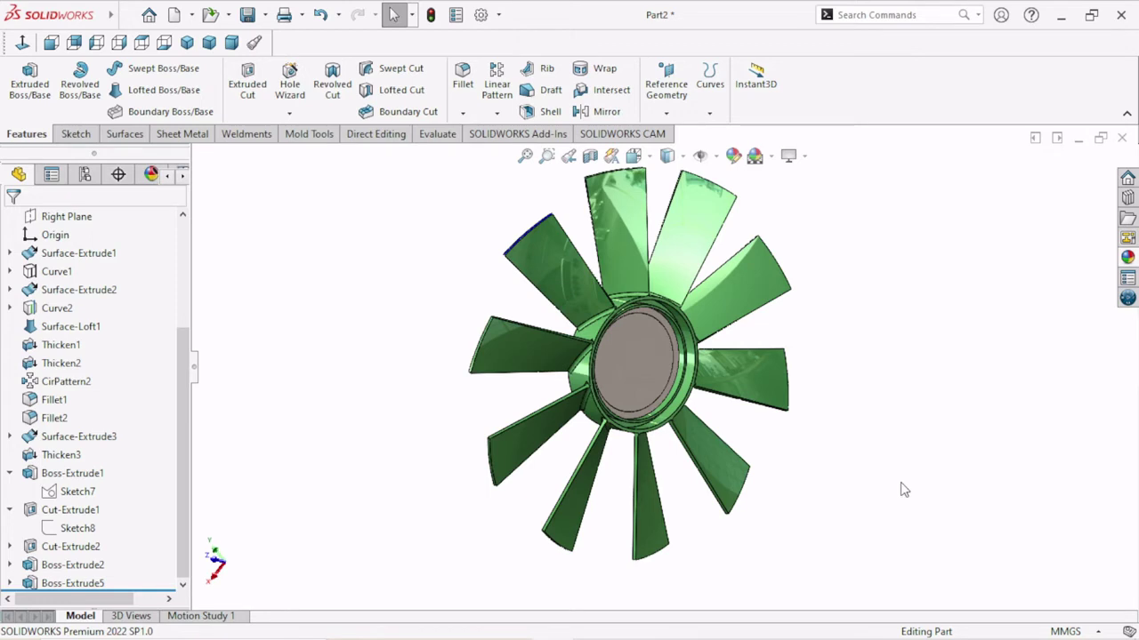
left_click(71, 584)
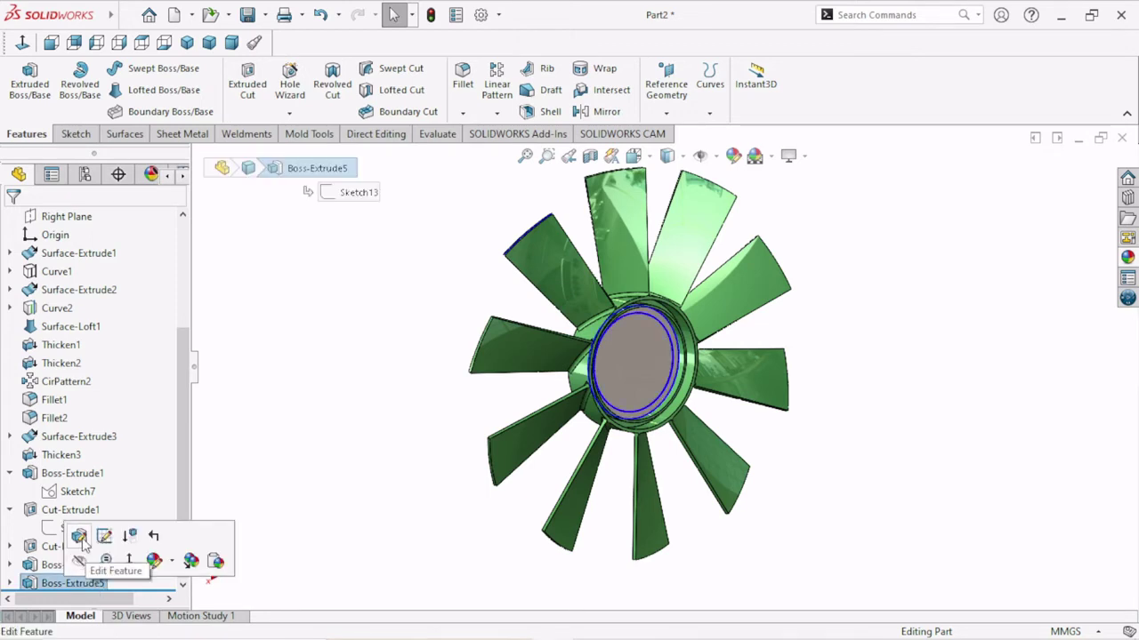
Step: Edit Boss-Extrude5, clear Merge result, and accept the feature
left_click(79, 537)
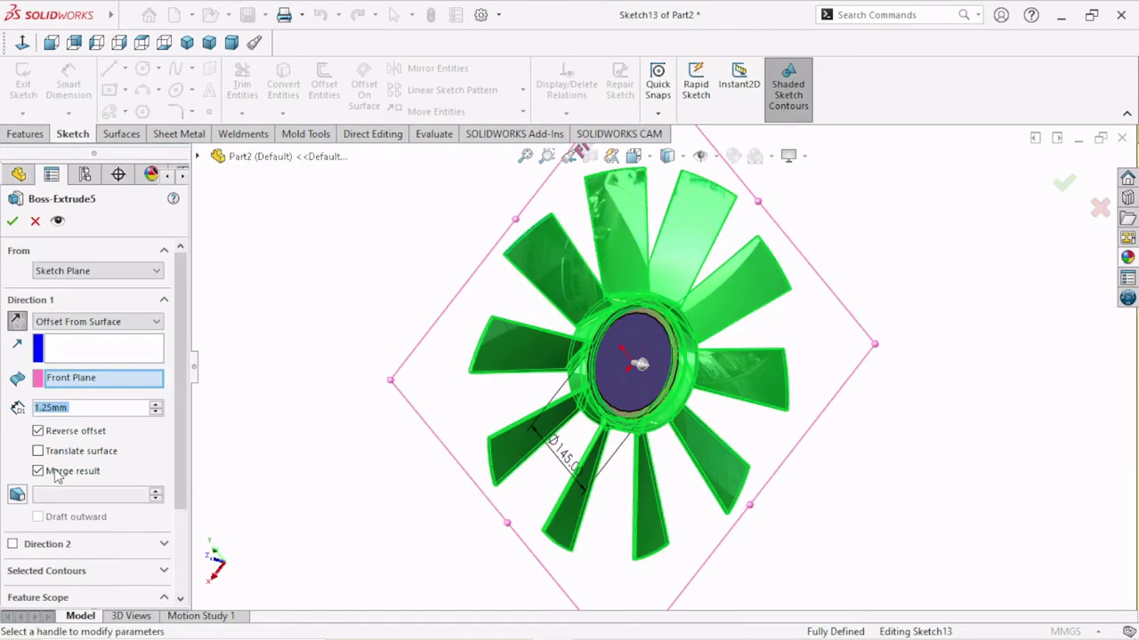
left_click(53, 472)
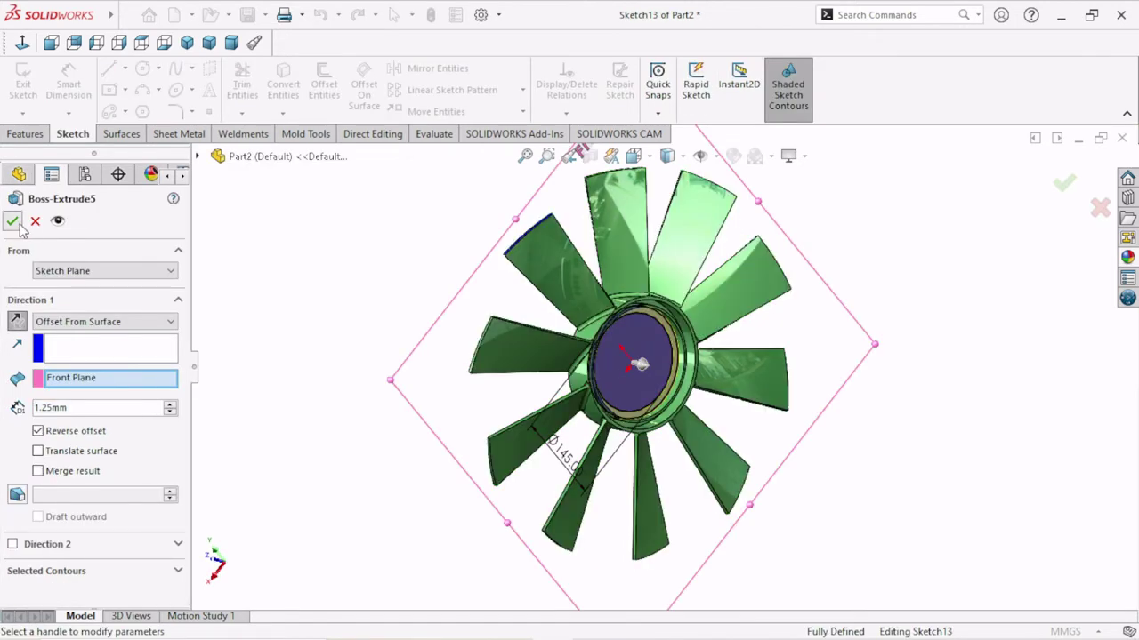
left_click(15, 222)
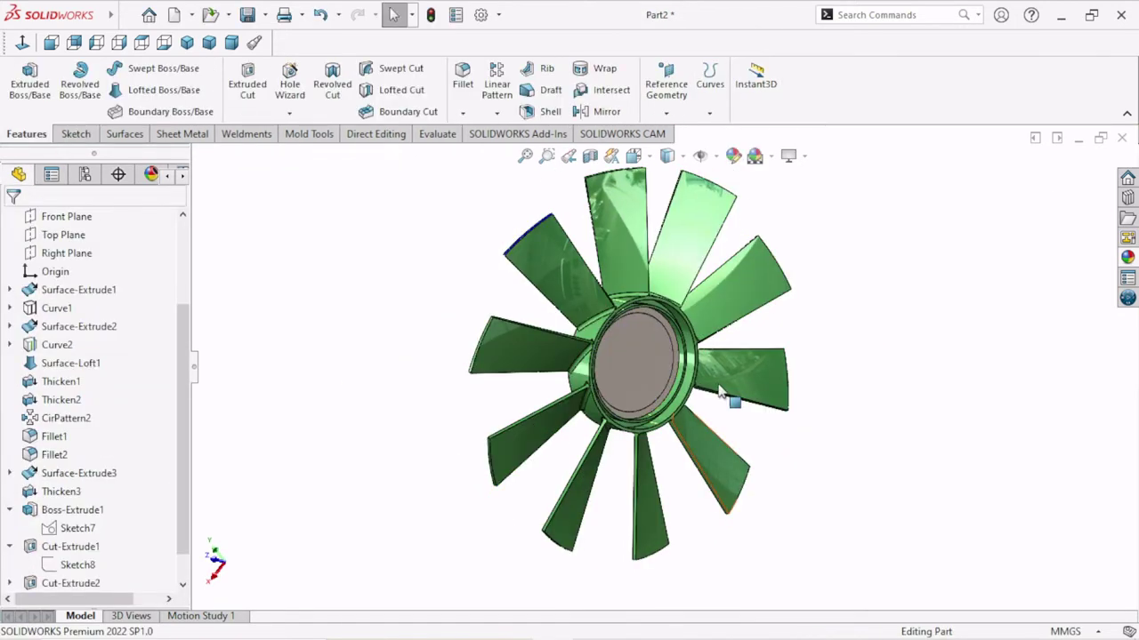
scroll(717, 382, "down", 3)
scroll(750, 447, "up", 2)
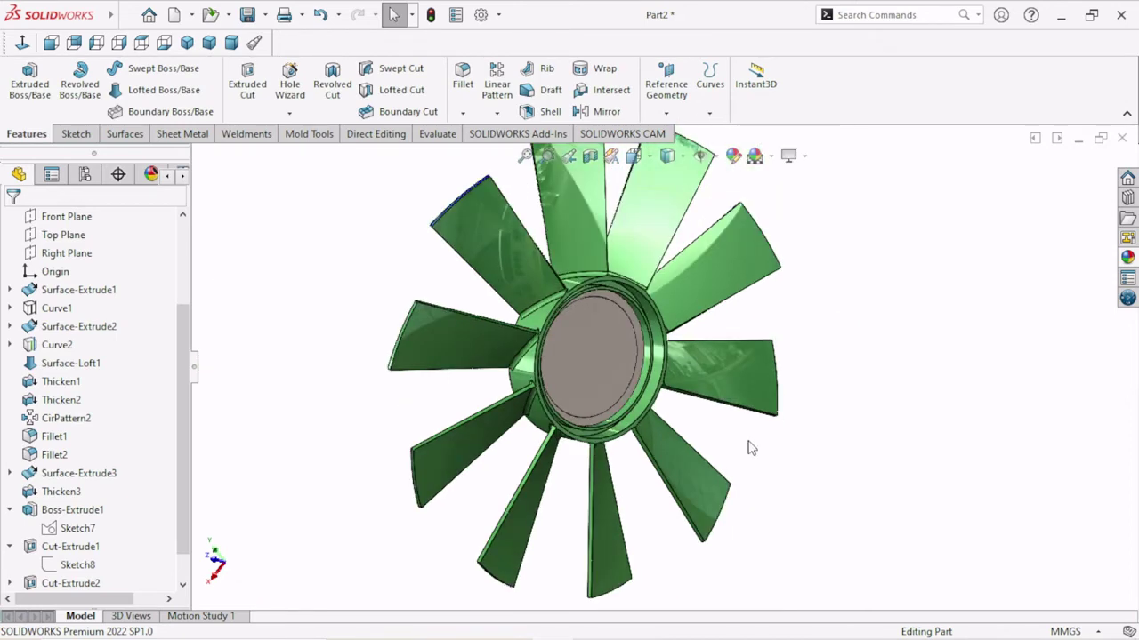
Step: Review Boss-Extrude2's settings without changes, then select Boss-Extrude5
middle_click_drag(749, 447, 854, 479)
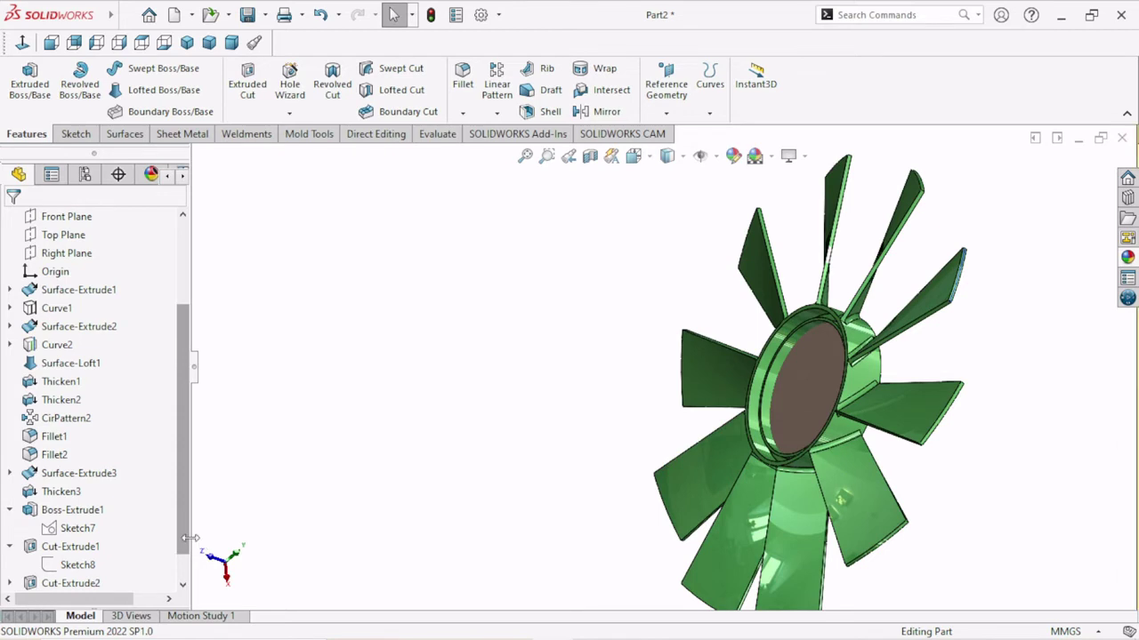
left_click(183, 586)
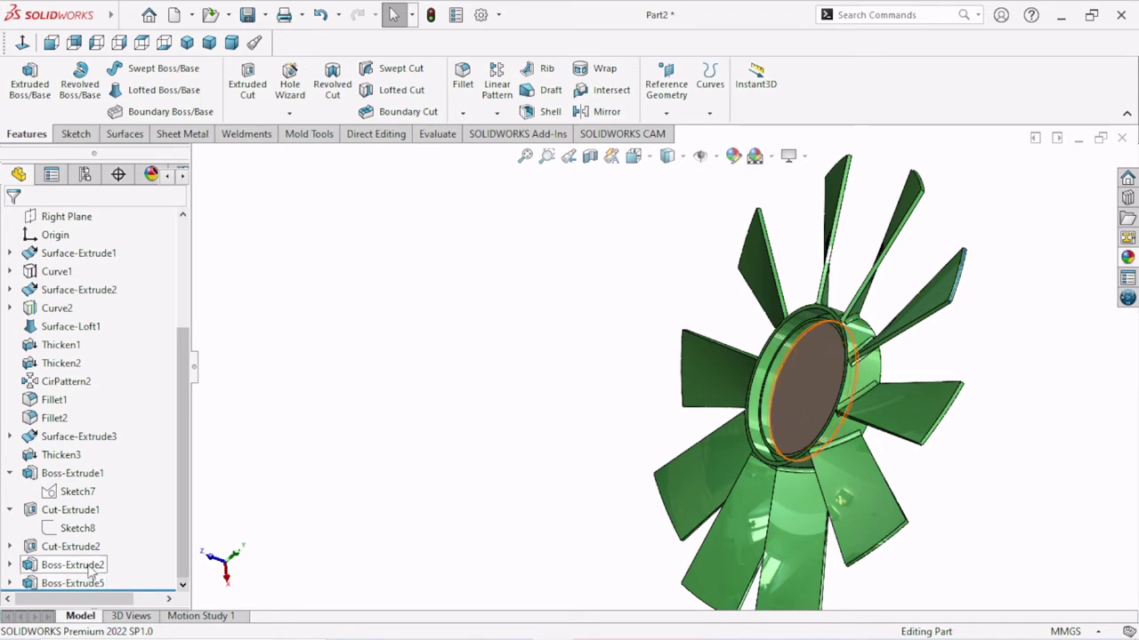
left_click(89, 572)
left_click(106, 515)
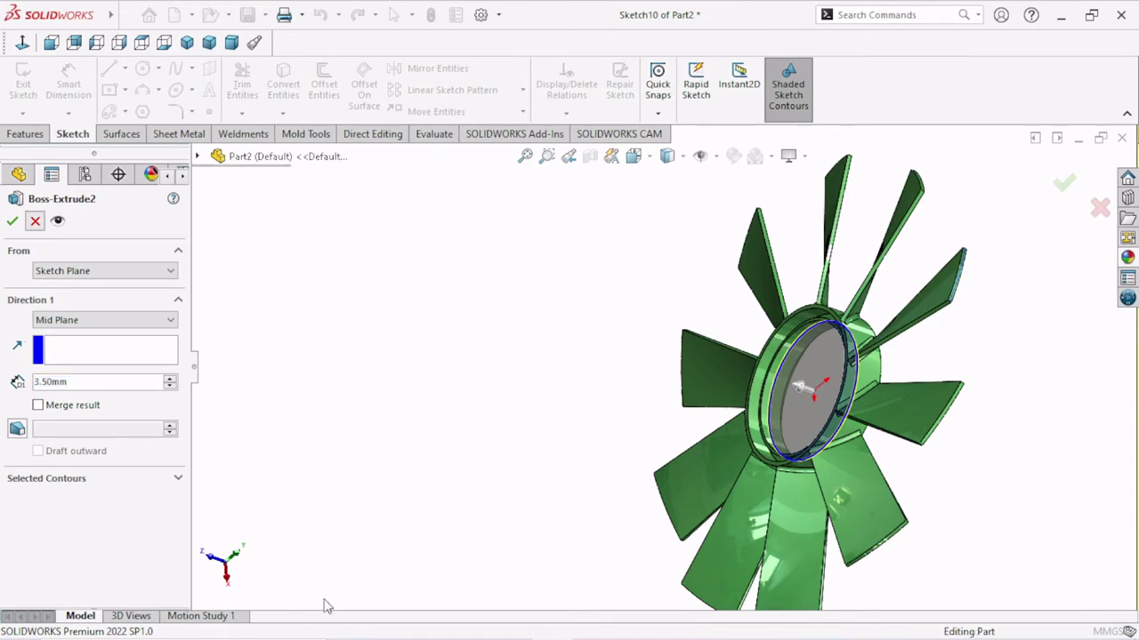
key("Return")
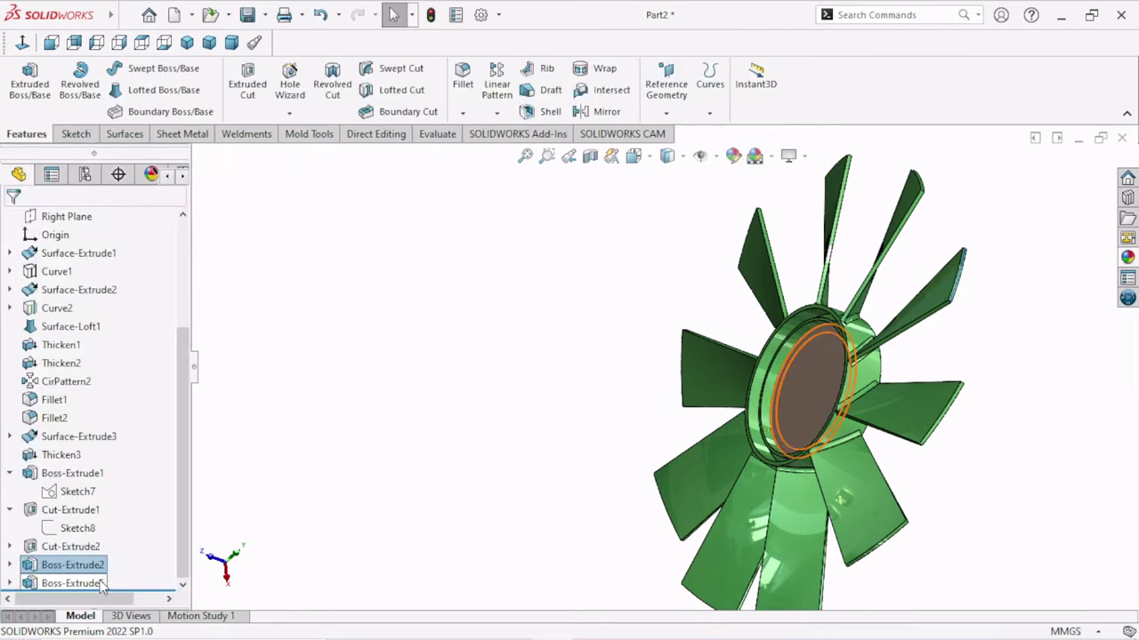
left_click(100, 584)
Step: Change Boss-Extrude5's offset distance to 3.00 mm by entering 1.25+1.75
left_click(108, 537)
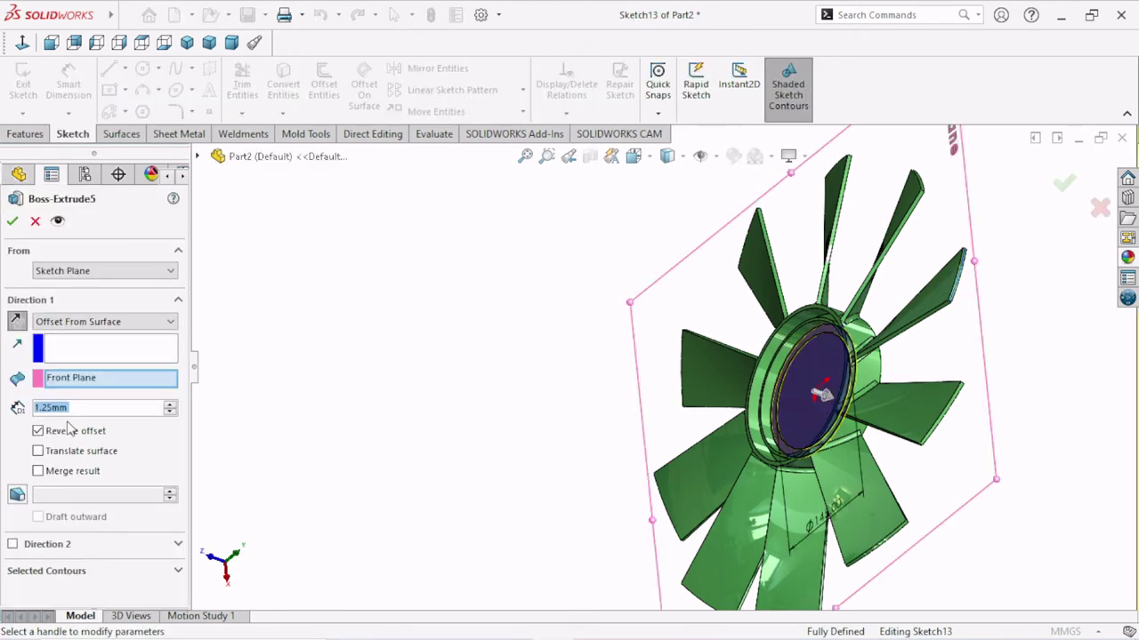
left_click(83, 409)
left_click_drag(83, 408, 2, 411)
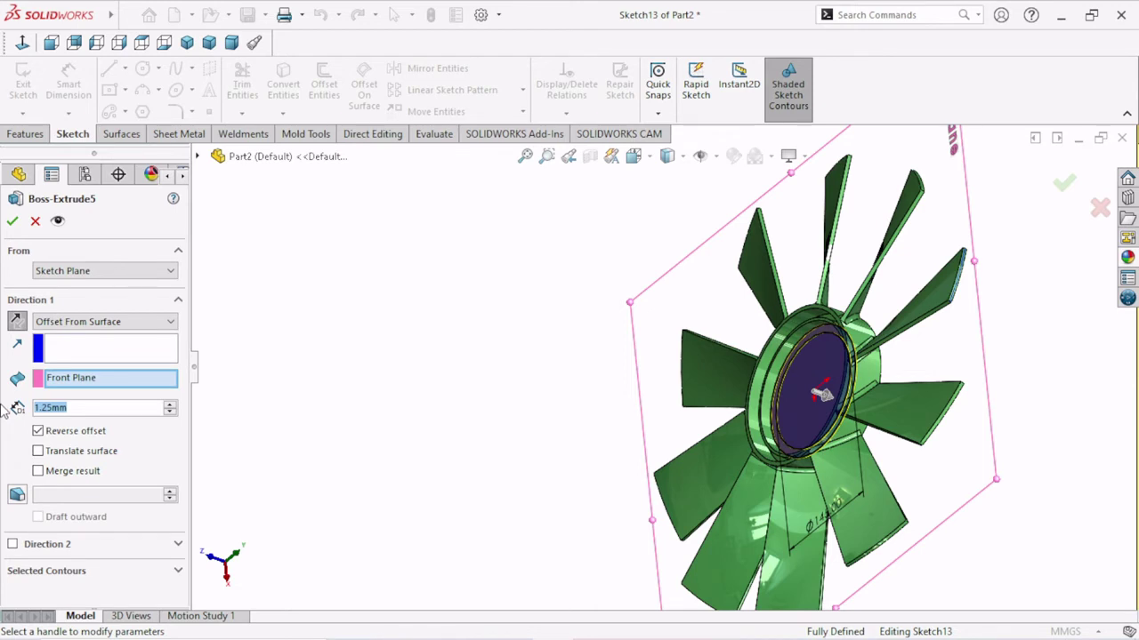
type("1.")
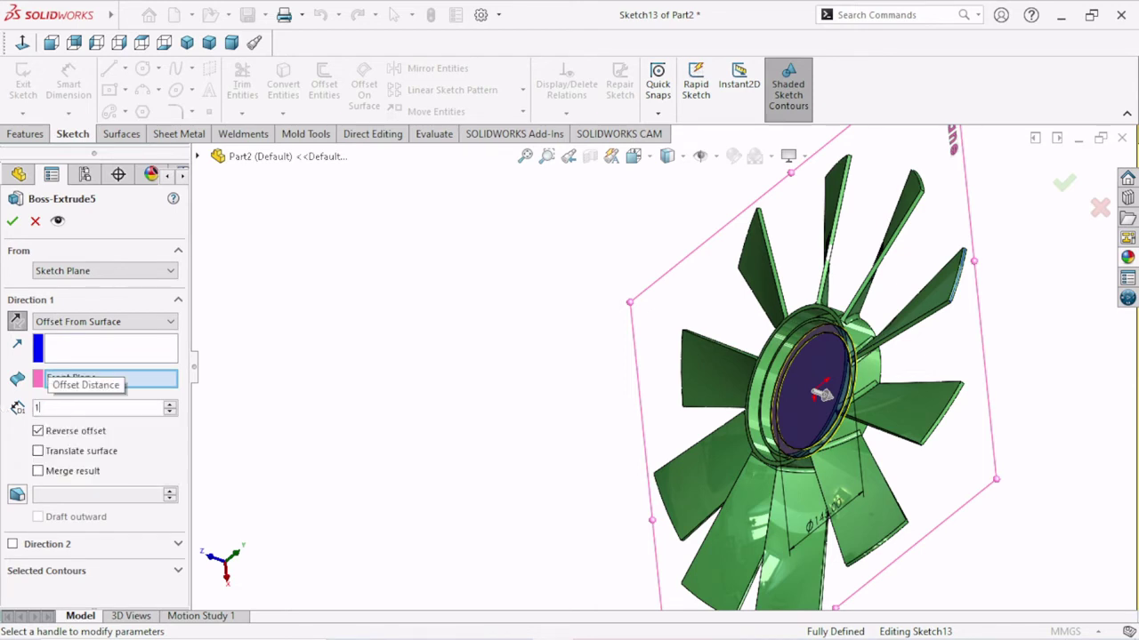
type("25+1")
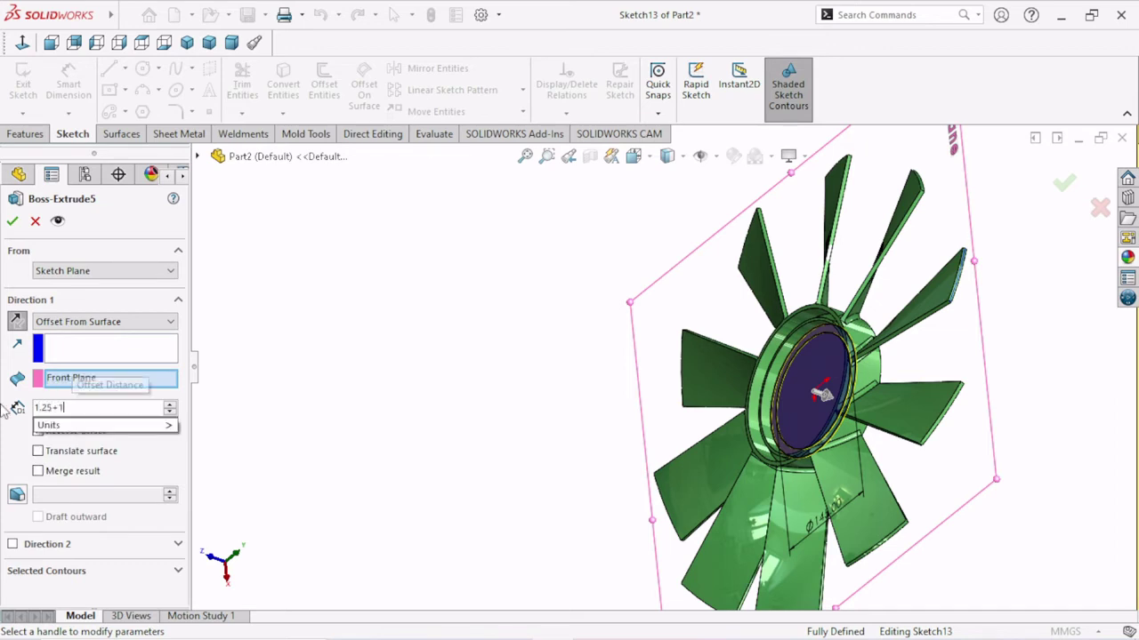
type(".75")
key("Return")
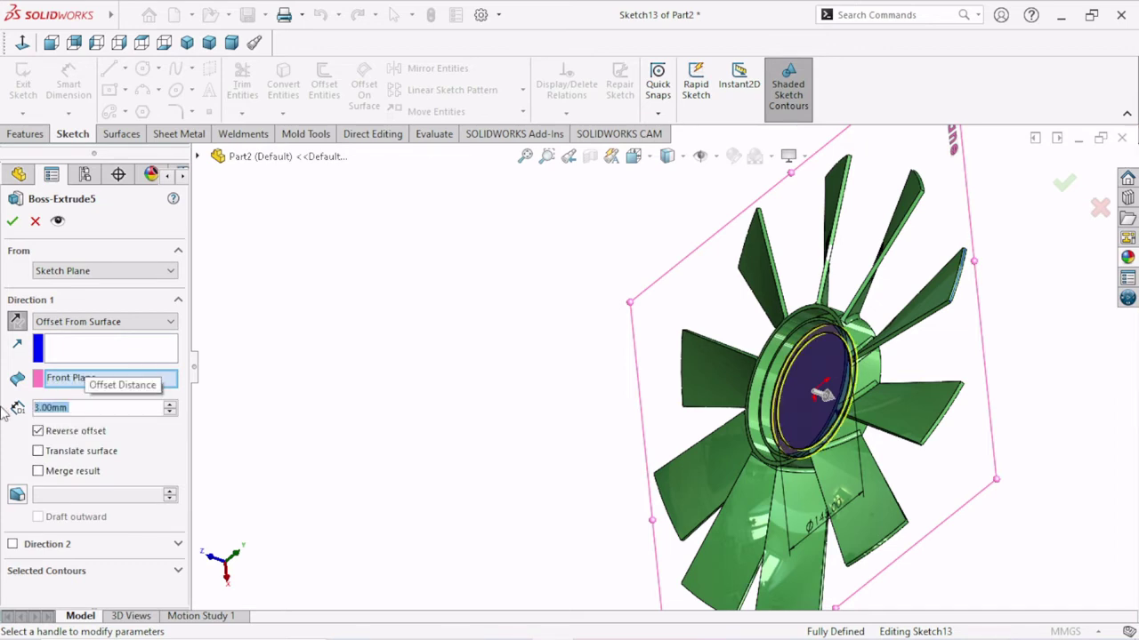
left_click(13, 221)
mouse_move(480, 574)
middle_mouse_down()
mouse_move(559, 463)
mouse_move(483, 425)
middle_mouse_up()
Step: Orbit and zoom around the revised hub ring, then open the Linear Pattern dropdown
scroll(646, 360, "down", 3)
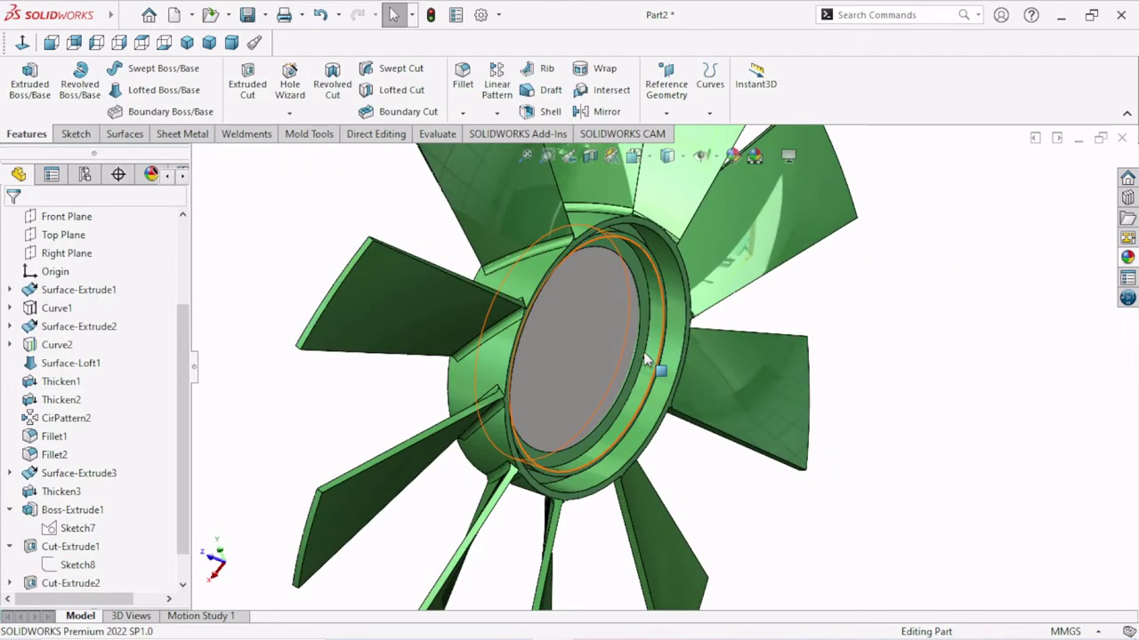
mouse_move(863, 494)
middle_mouse_down()
mouse_move(836, 351)
mouse_move(609, 314)
middle_mouse_up()
scroll(609, 315, "down", 3)
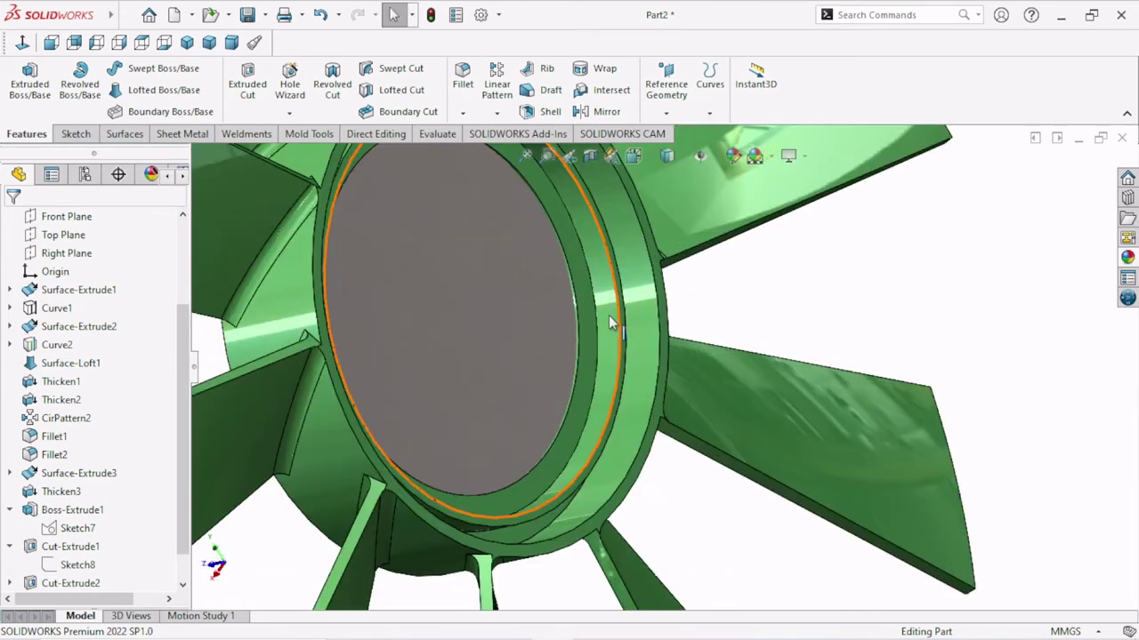
mouse_move(467, 325)
middle_mouse_down()
mouse_move(534, 380)
mouse_move(485, 370)
middle_mouse_up()
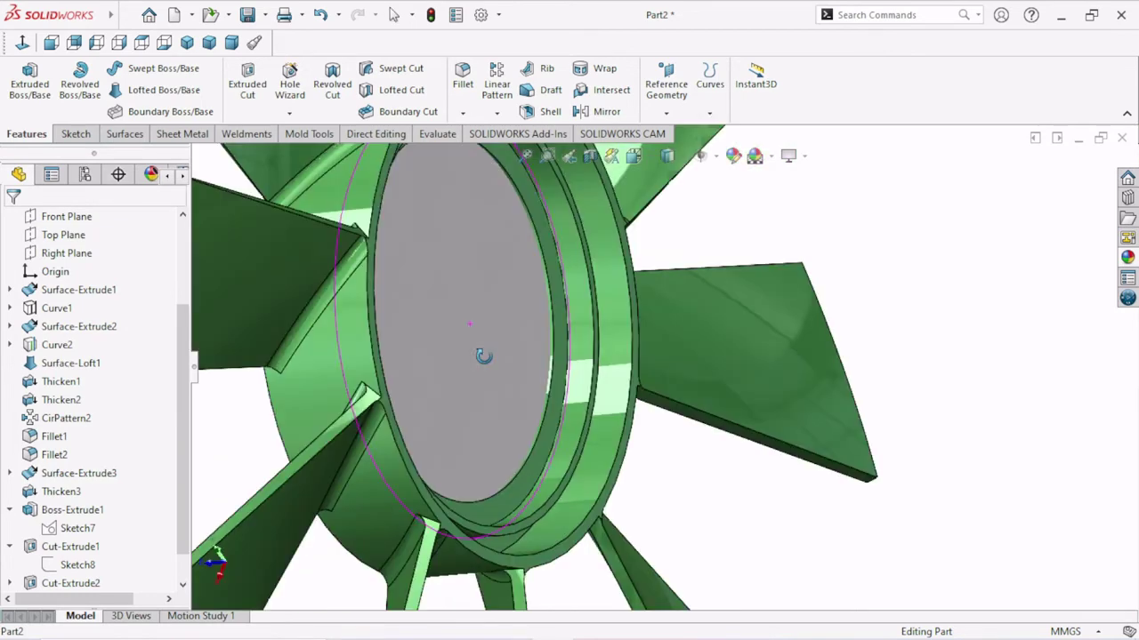
scroll(864, 346, "up", 3)
scroll(864, 346, "down", 2)
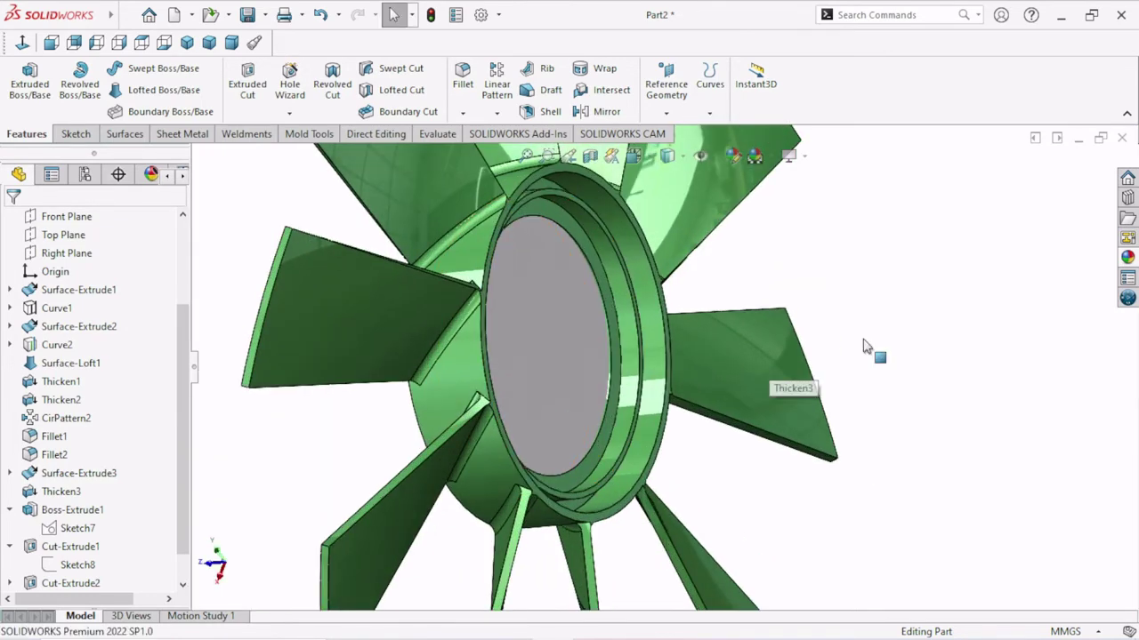
mouse_move(864, 346)
middle_mouse_down()
mouse_move(859, 335)
mouse_move(452, 333)
mouse_move(533, 377)
mouse_move(727, 396)
mouse_move(725, 339)
middle_mouse_up()
scroll(743, 356, "down", 5)
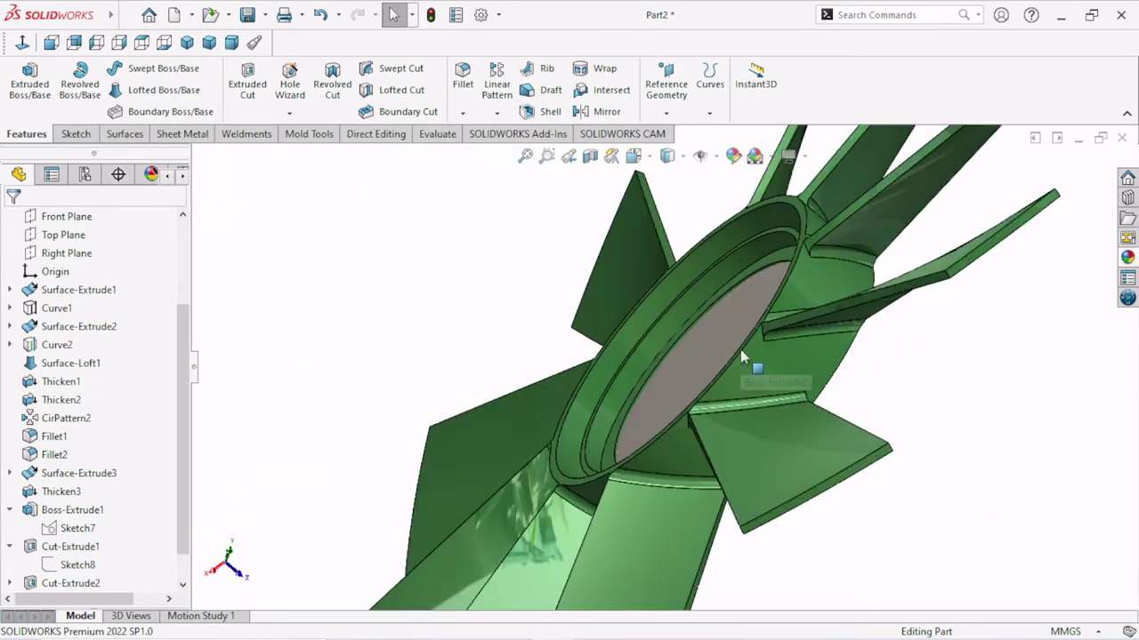
scroll(742, 356, "down", 3)
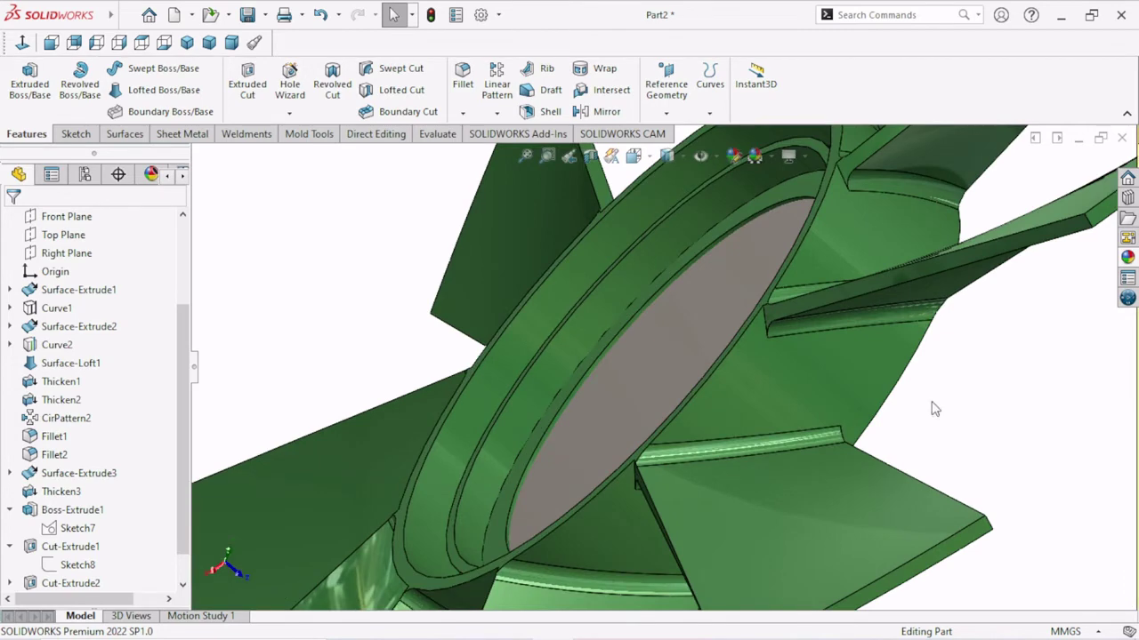
middle_click_drag(934, 408, 814, 418)
scroll(623, 462, "up", 5)
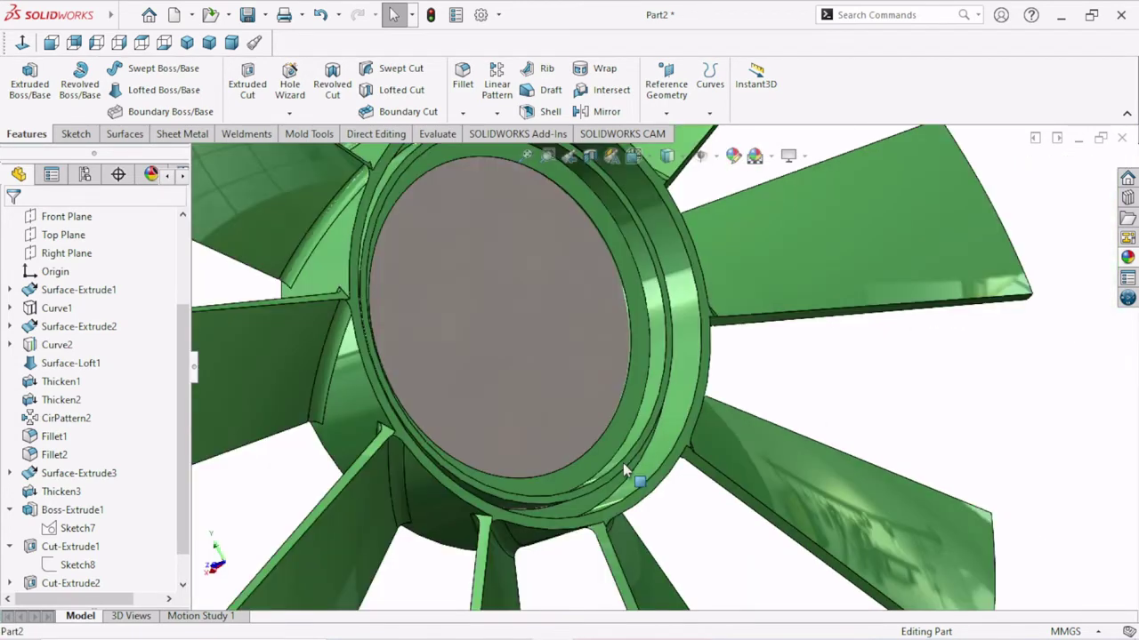
scroll(737, 412, "up", 2)
scroll(758, 390, "down", 2)
scroll(758, 390, "down", 2)
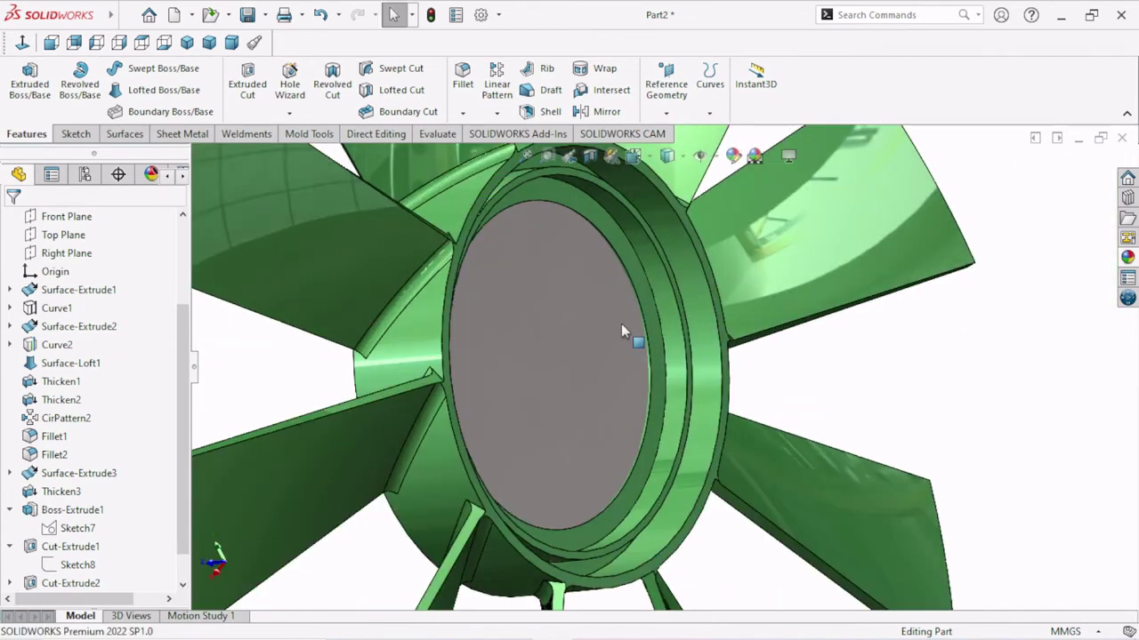
scroll(838, 395, "down", 1)
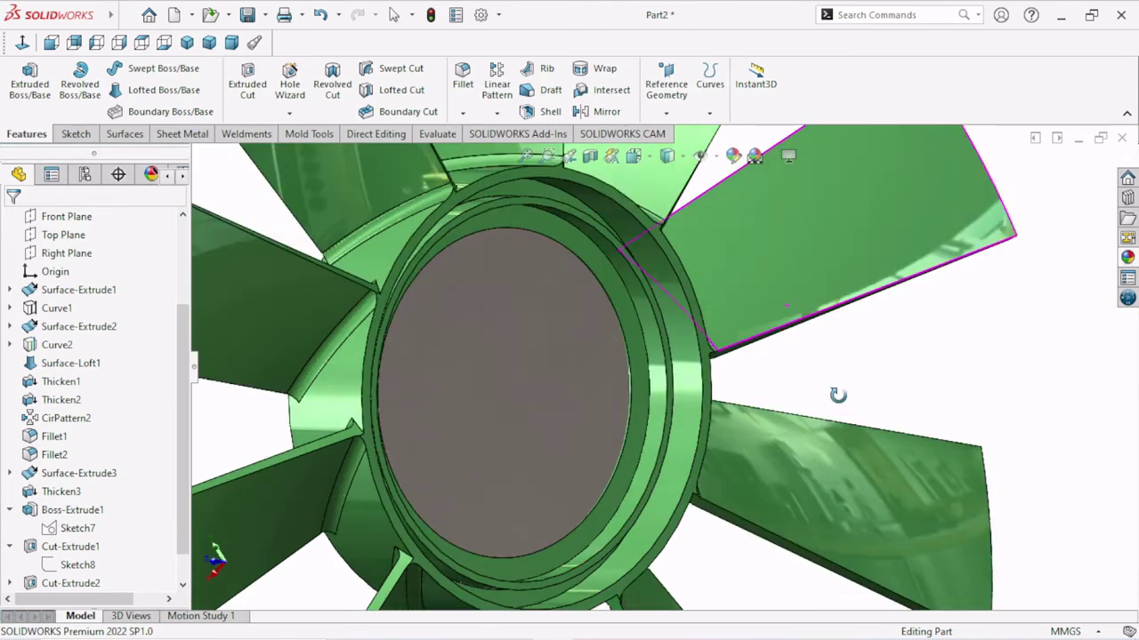
scroll(531, 372, "up", 3)
middle_click_drag(530, 372, 610, 394)
scroll(590, 406, "up", 1)
scroll(654, 434, "up", 2)
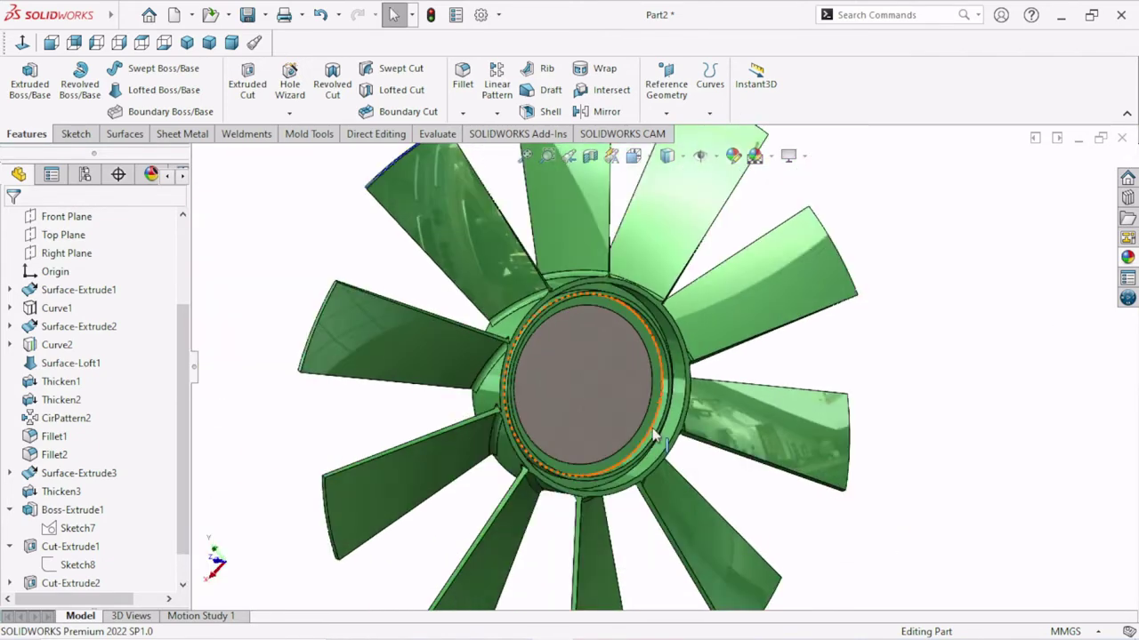
scroll(653, 434, "up", 1)
middle_click(807, 417)
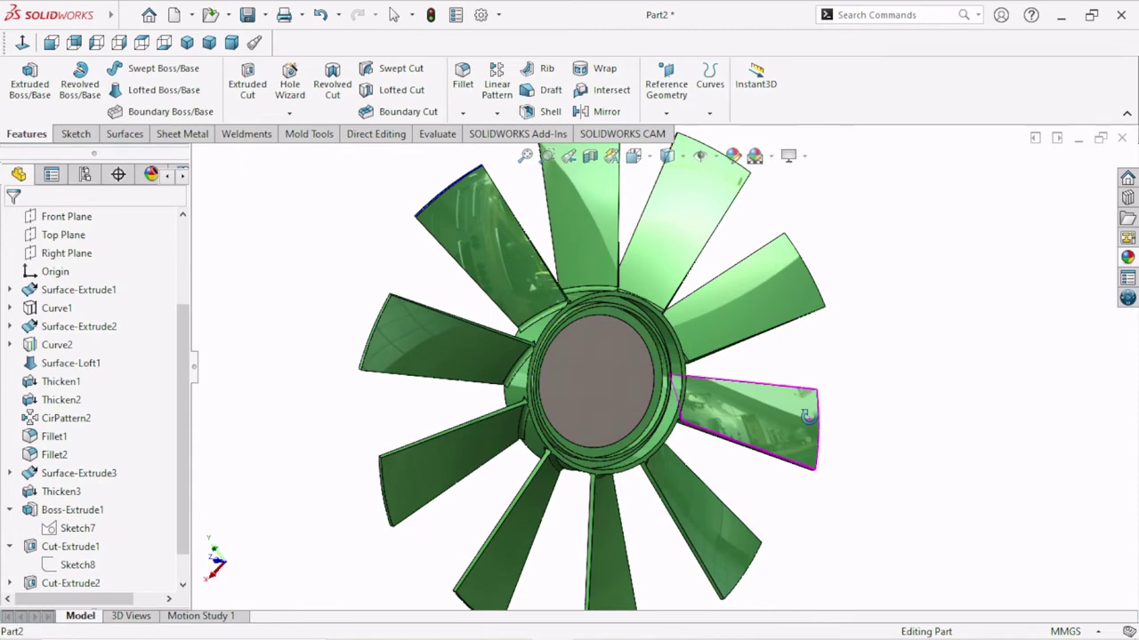
mouse_move(807, 416)
middle_mouse_down()
mouse_move(936, 469)
mouse_move(719, 463)
middle_mouse_up()
scroll(719, 463, "down", 3)
scroll(718, 462, "up", 3)
scroll(951, 476, "down", 5)
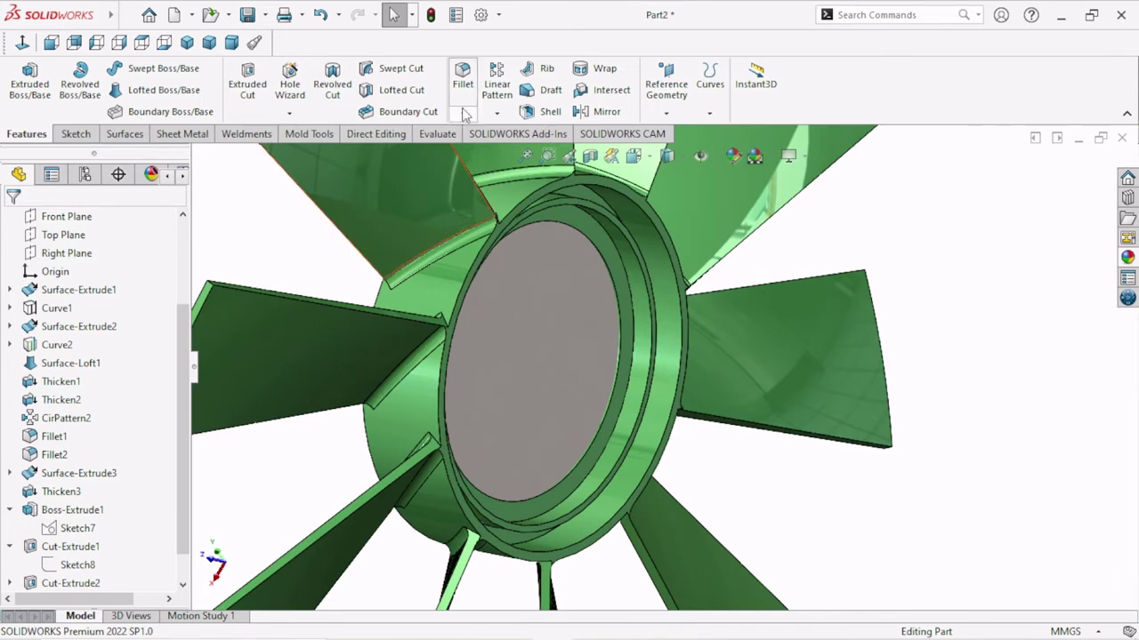
left_click(497, 113)
Step: Start a Mirror feature using the Front Plane as the mirror plane
left_click(520, 173)
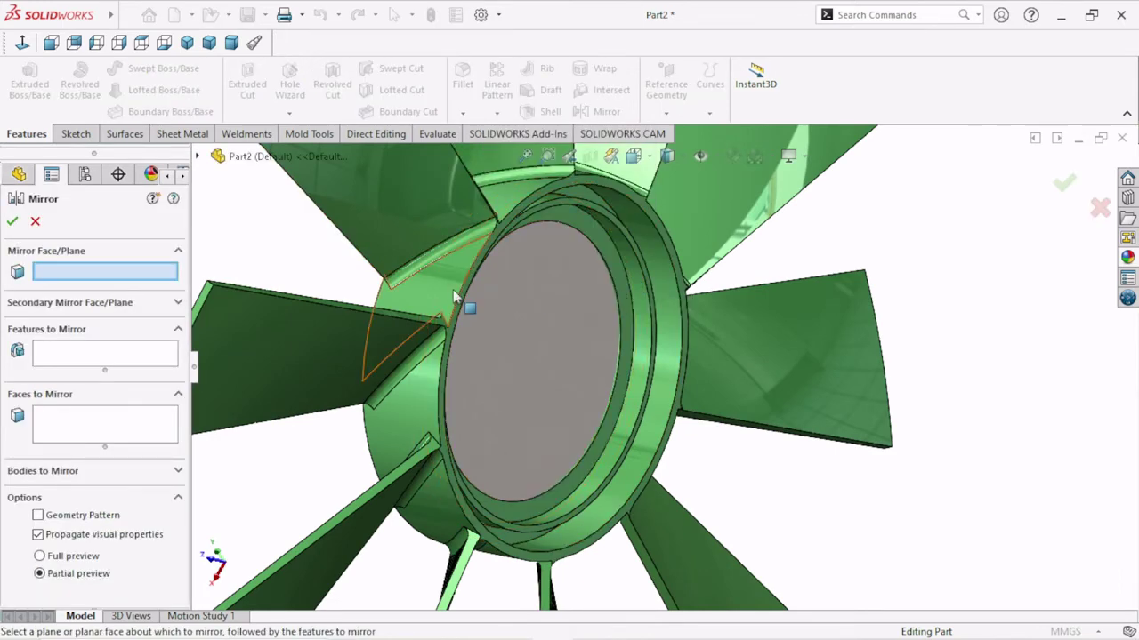
left_click(199, 156)
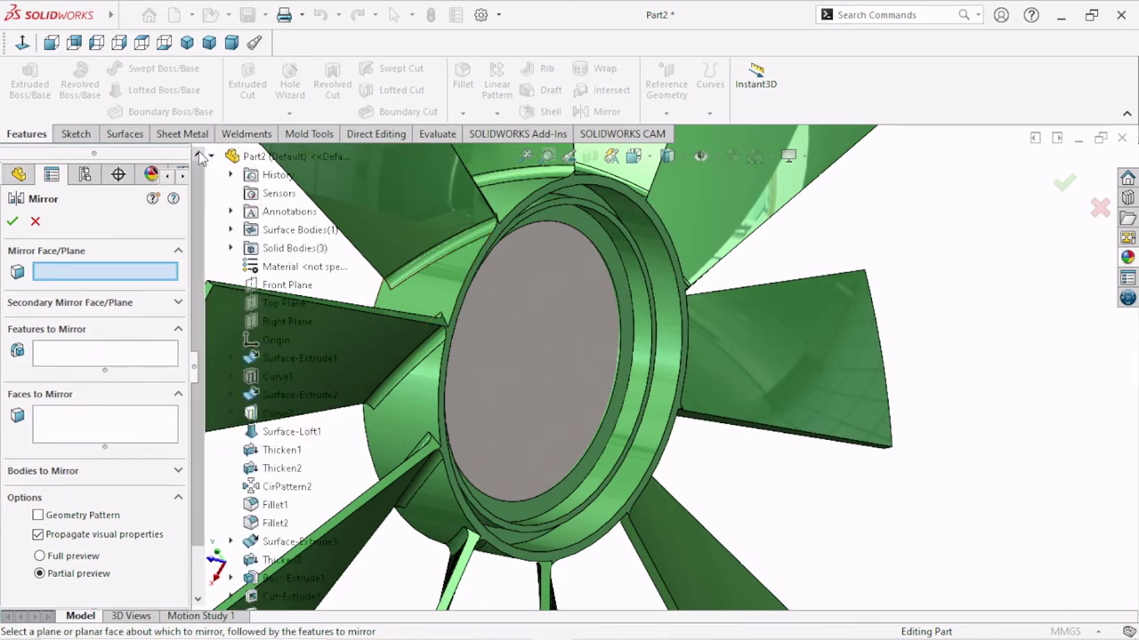
left_click(285, 285)
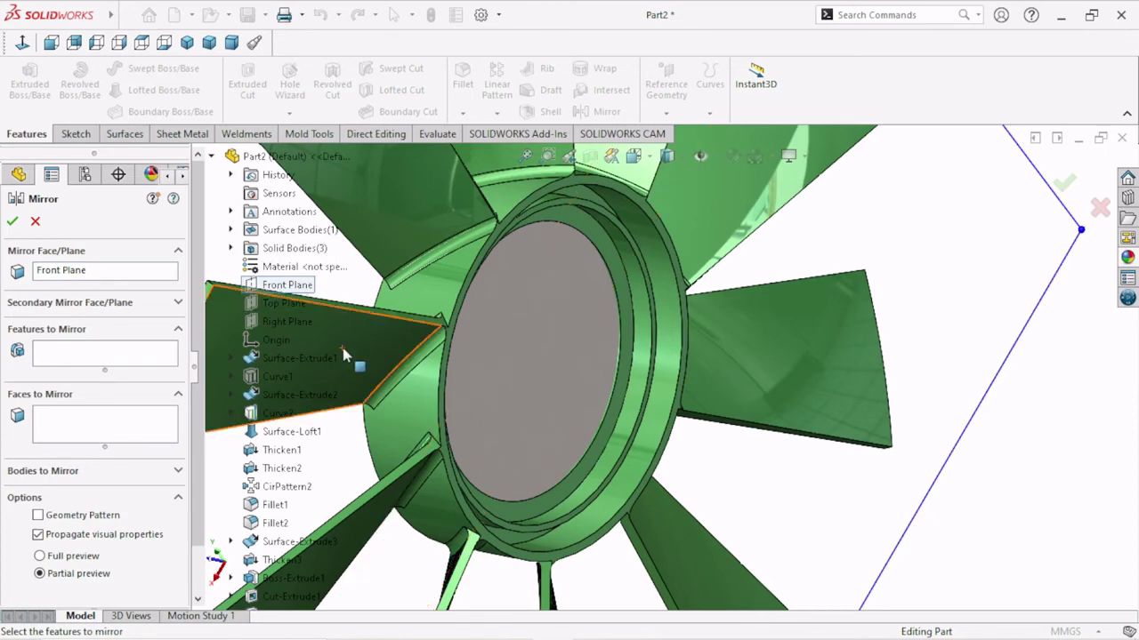
key("f")
mouse_move(694, 495)
middle_mouse_down()
mouse_move(751, 483)
mouse_move(709, 496)
middle_mouse_up()
scroll(717, 437, "down", 3)
scroll(703, 433, "down", 2)
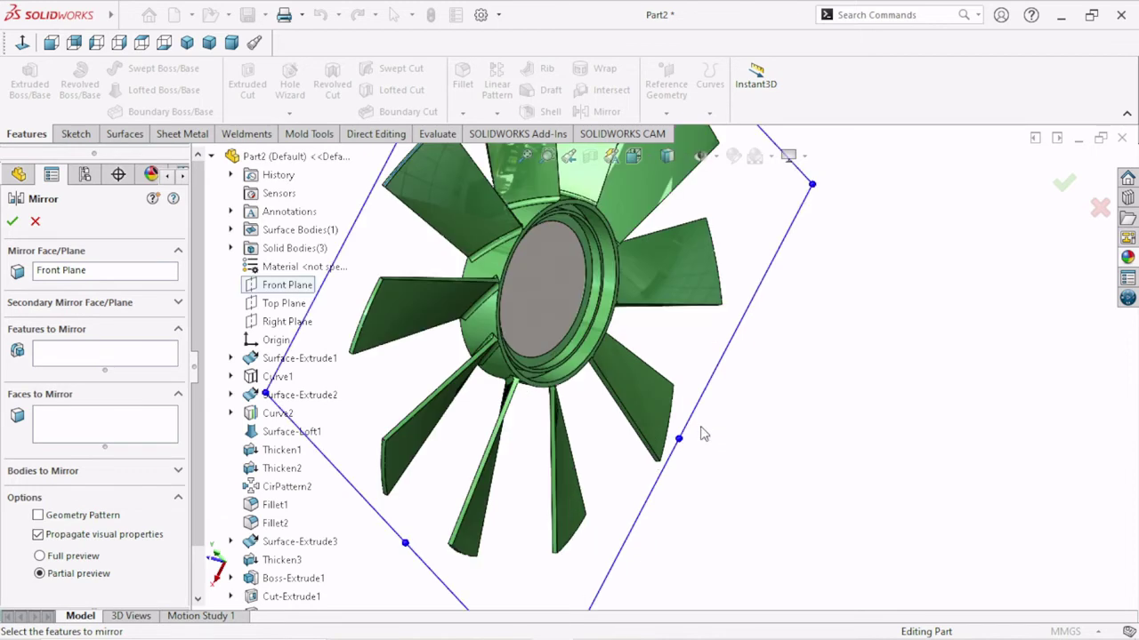
middle_click_drag(702, 434, 685, 436)
Step: Set Boss-Extrude5 as the only feature to mirror, replacing the first selection
left_click(55, 358)
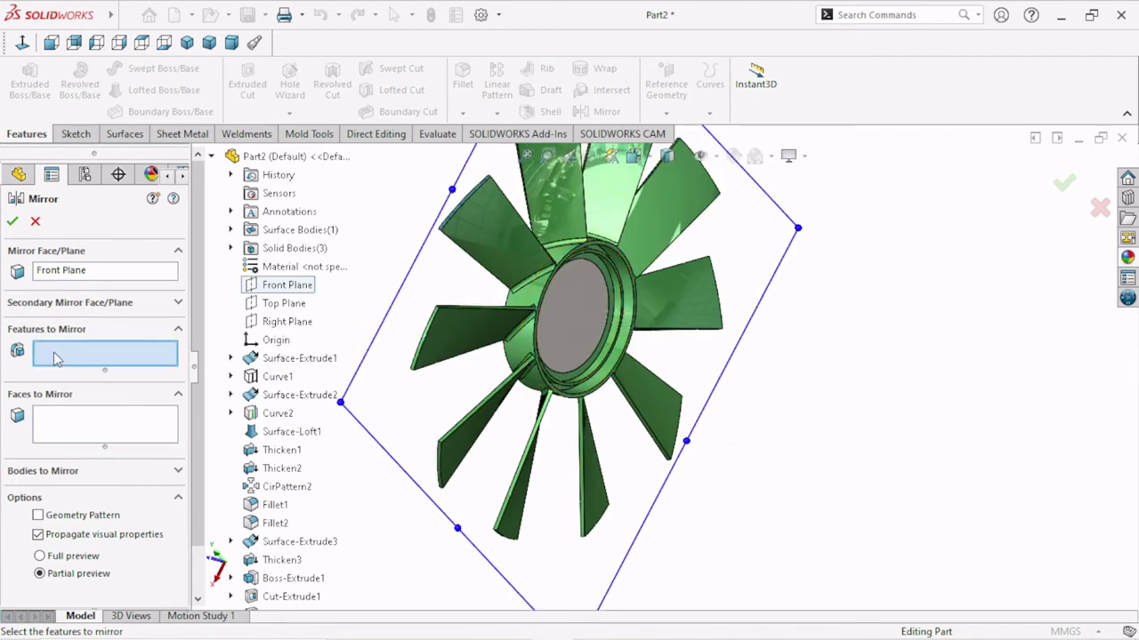
left_click(604, 274)
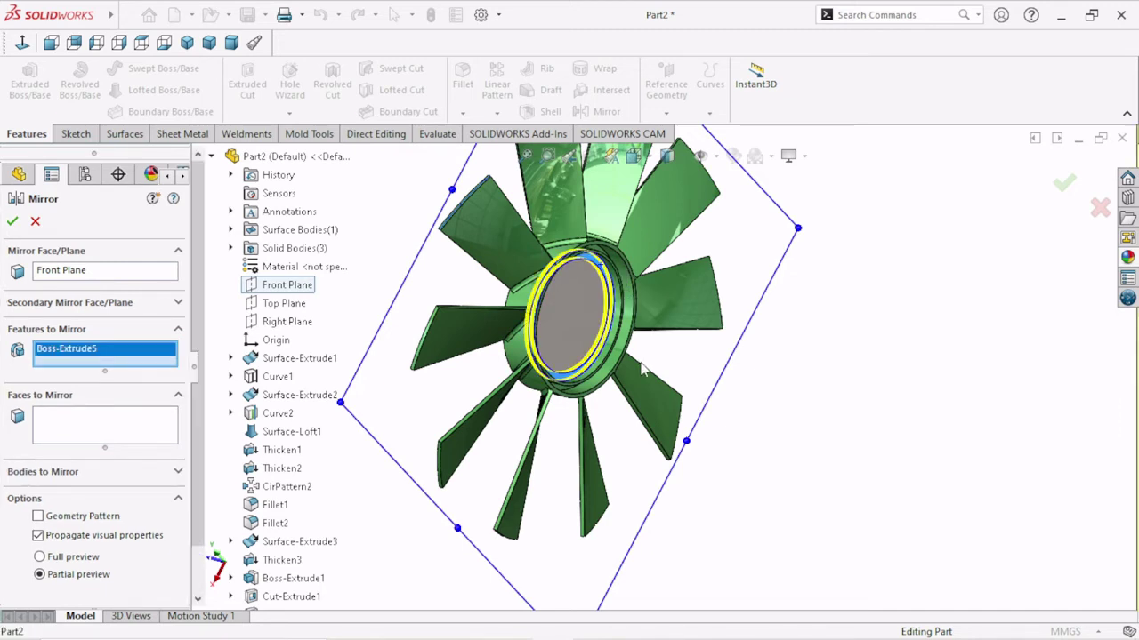
middle_click_drag(644, 369, 498, 391)
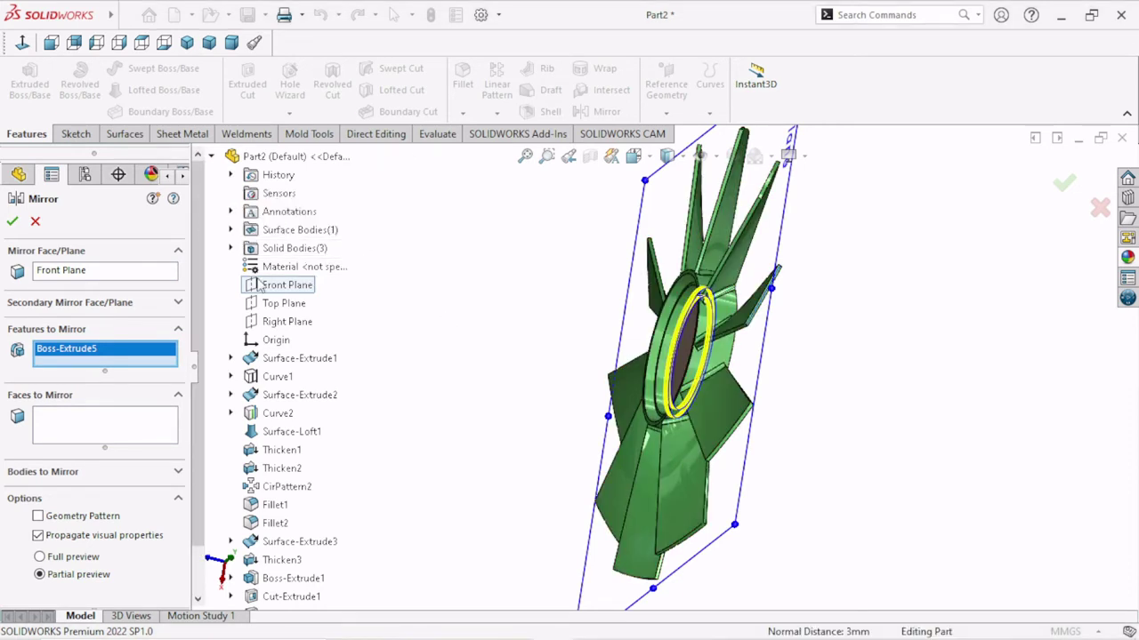
right_click(84, 356)
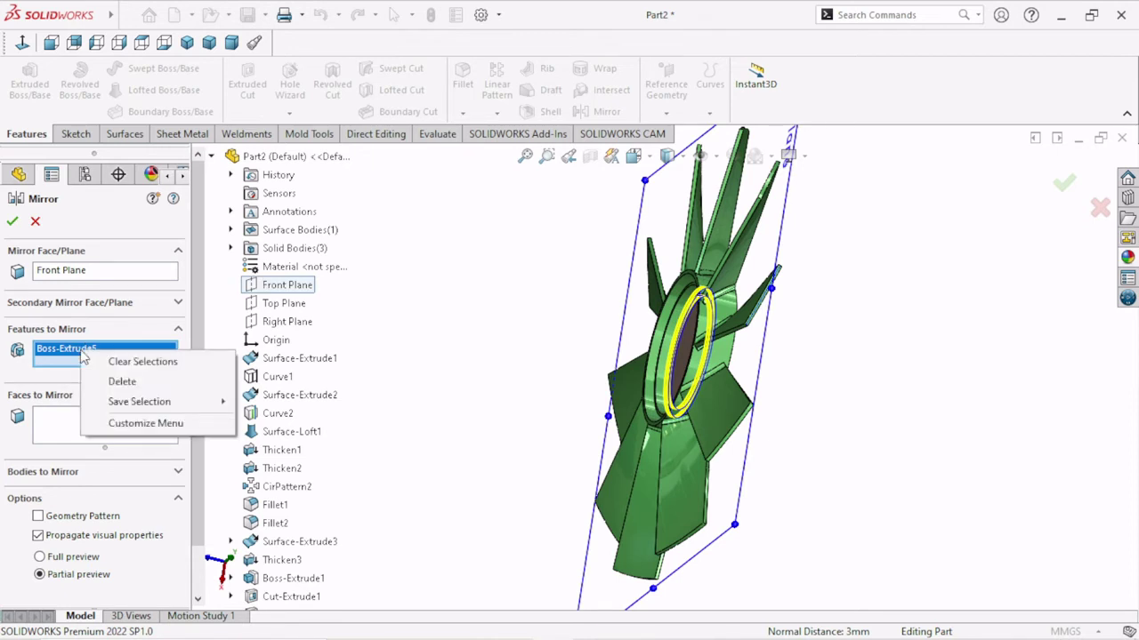
left_click(124, 361)
scroll(779, 445, "down", 3)
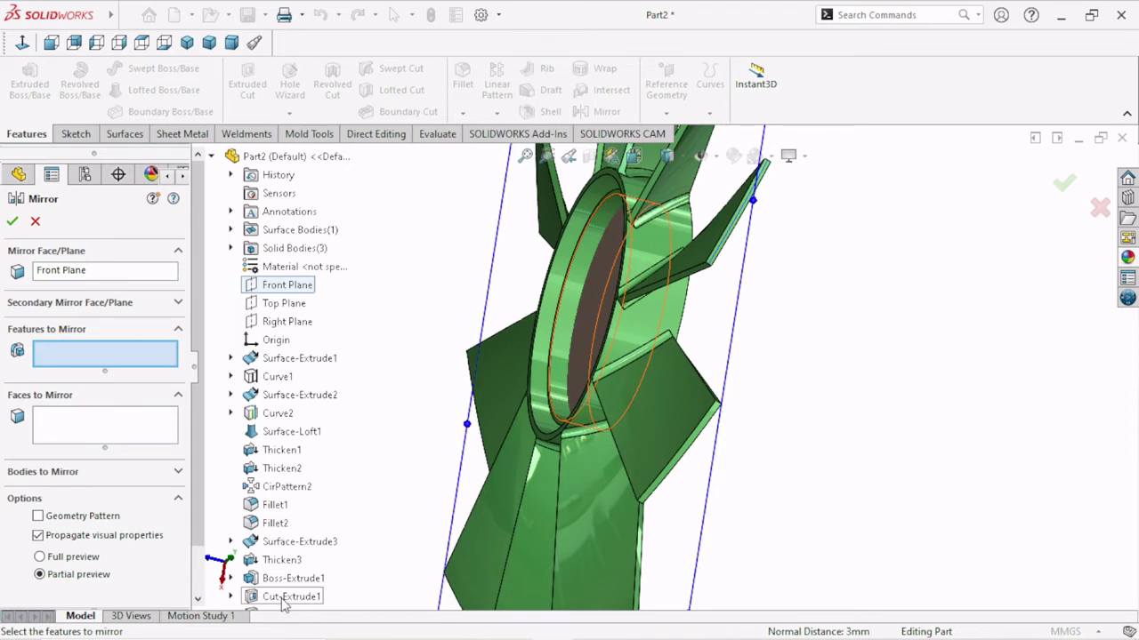
scroll(281, 605, "down", 1)
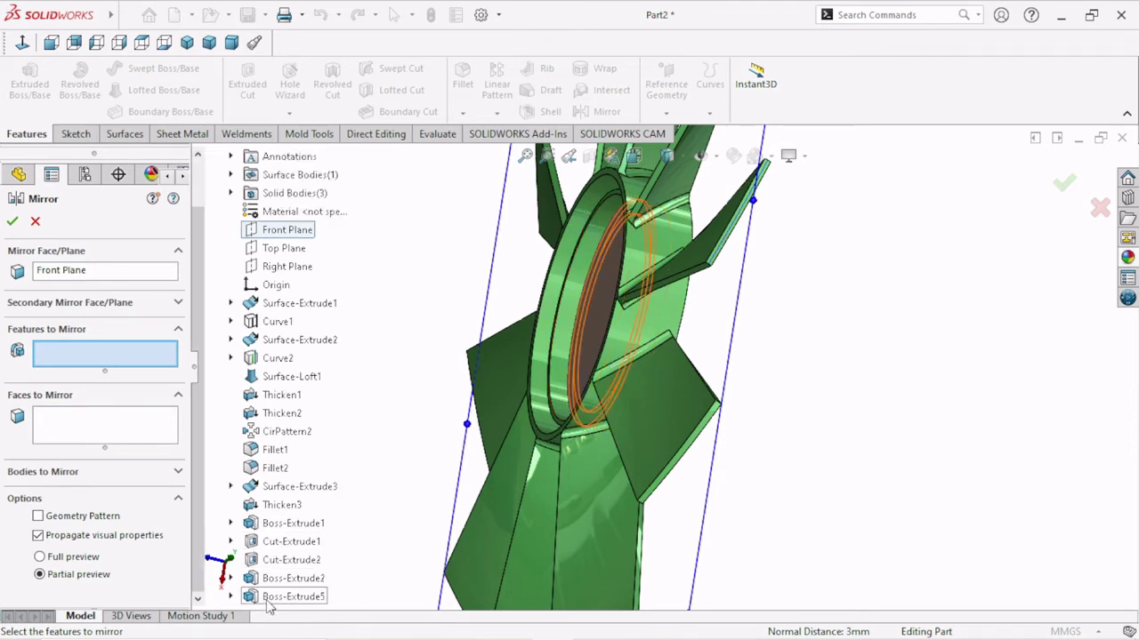
left_click(269, 600)
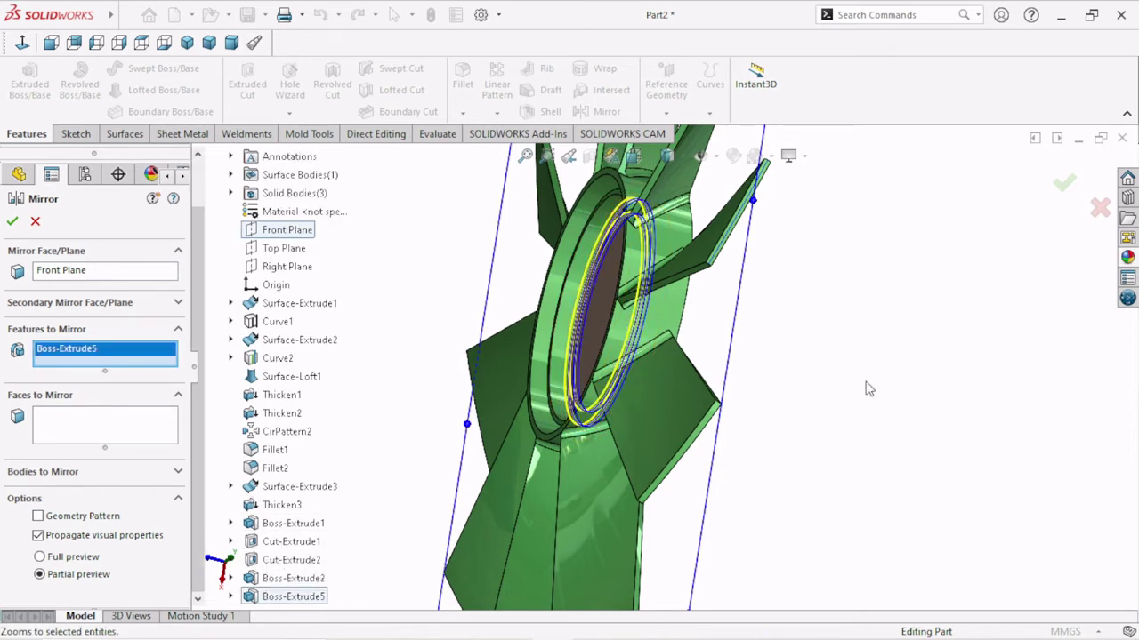
Step: Enable Geometry Pattern and accept the mirror
mouse_move(869, 388)
middle_mouse_down()
mouse_move(758, 374)
mouse_move(755, 338)
mouse_move(3, 284)
middle_mouse_up()
scroll(755, 337, "down", 3)
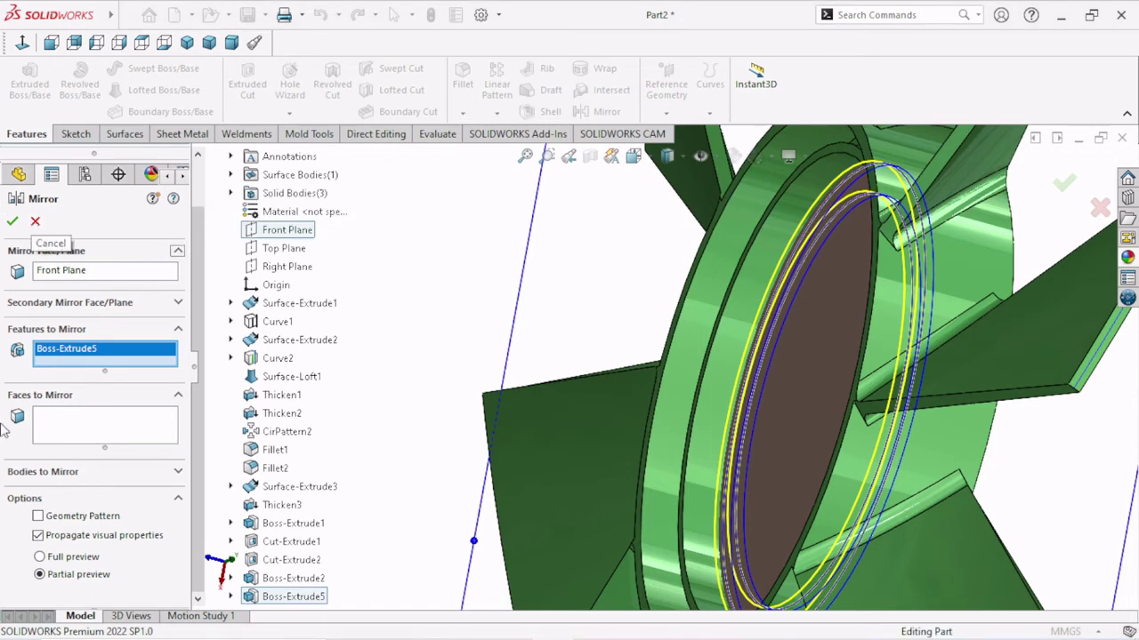
left_click(50, 518)
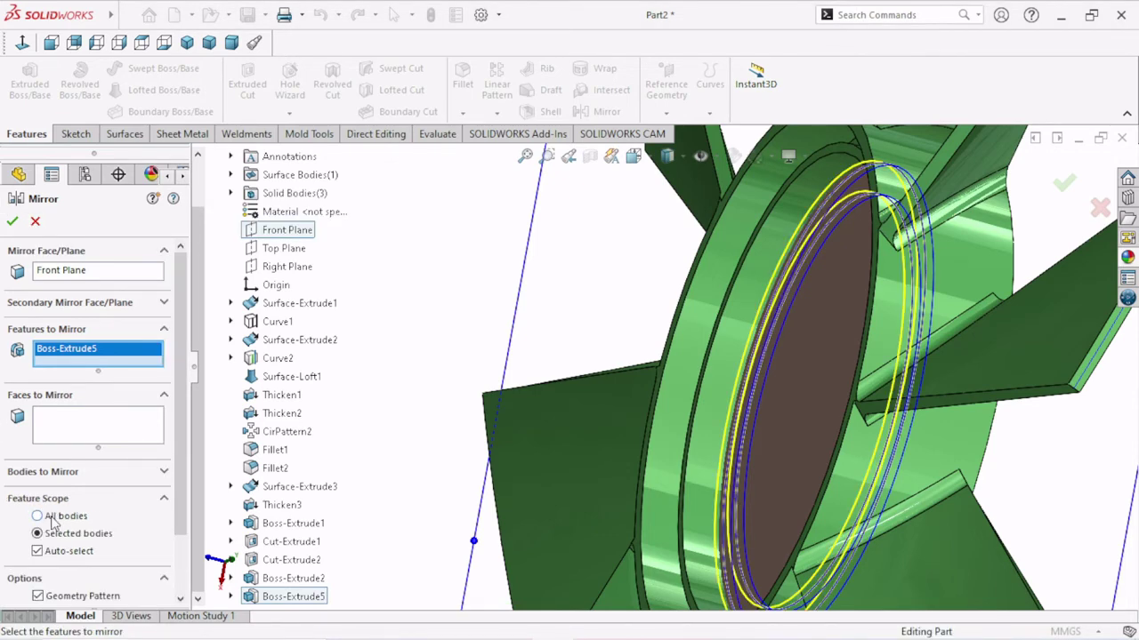
left_click(12, 222)
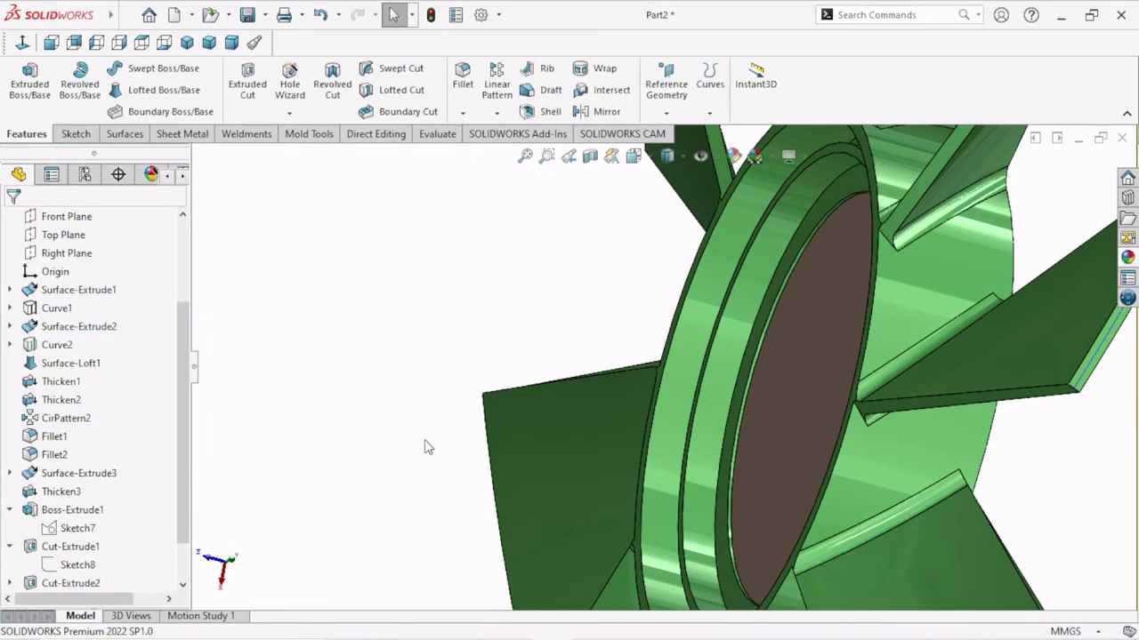
Step: Check the mirrored hub in a fitted front view, then select the Front Plane
scroll(423, 446, "up", 2)
scroll(424, 446, "down", 3)
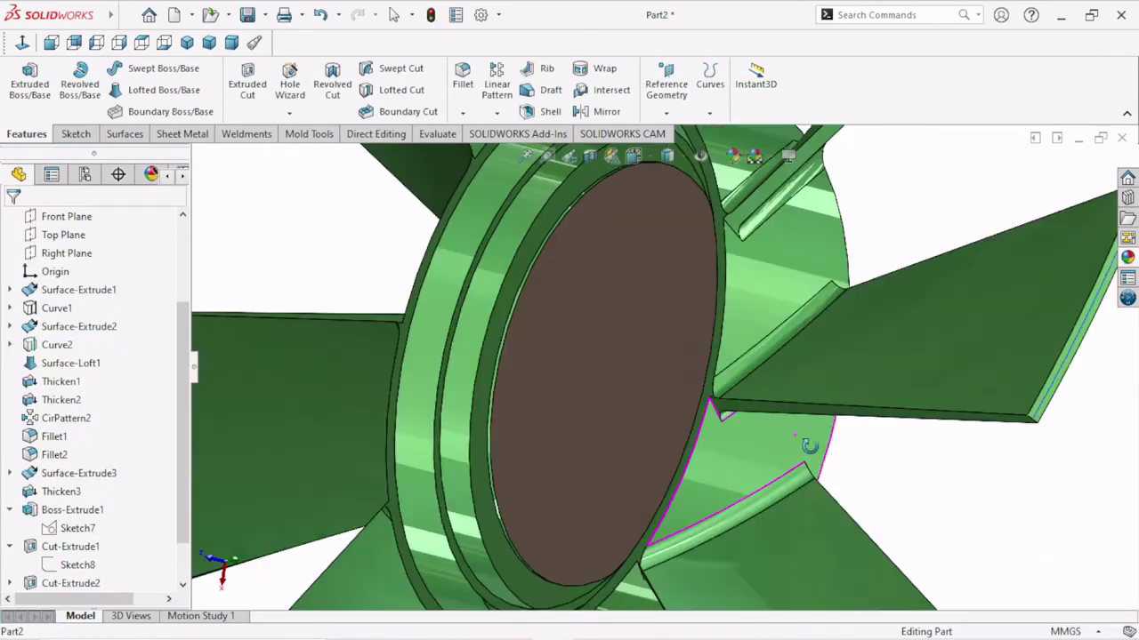
middle_click_drag(423, 447, 745, 406)
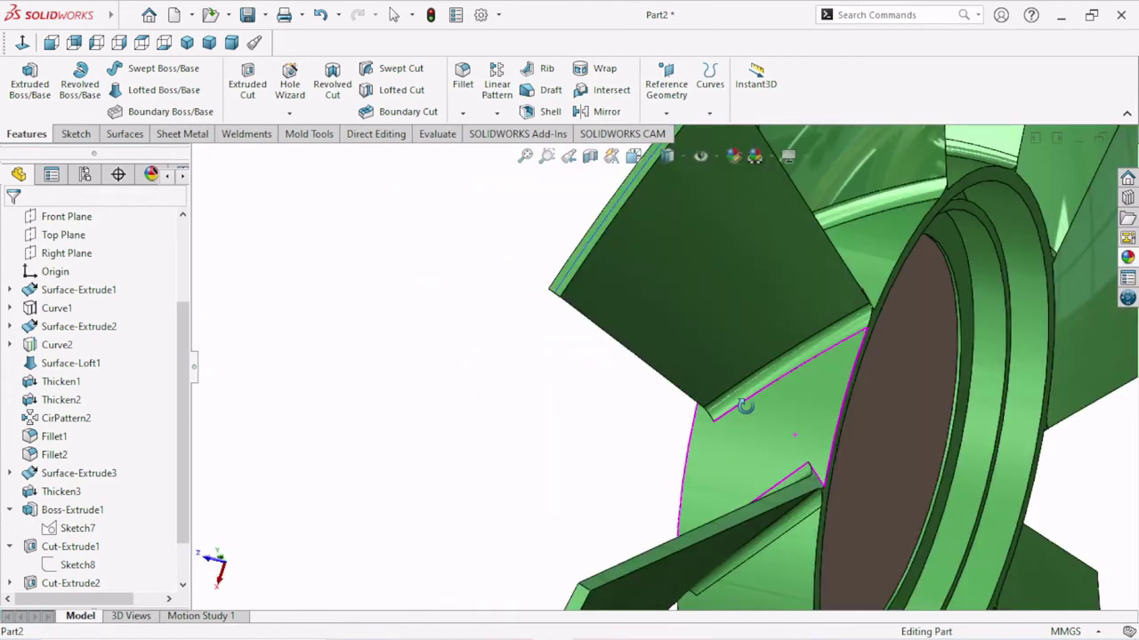
key("f")
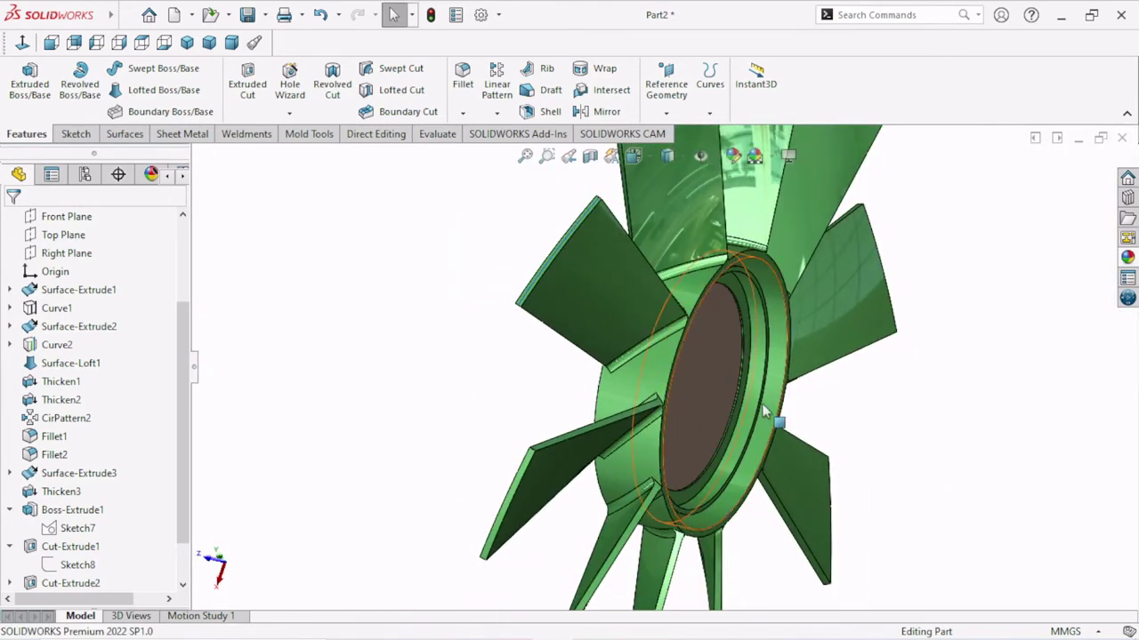
scroll(765, 407, "down", 4)
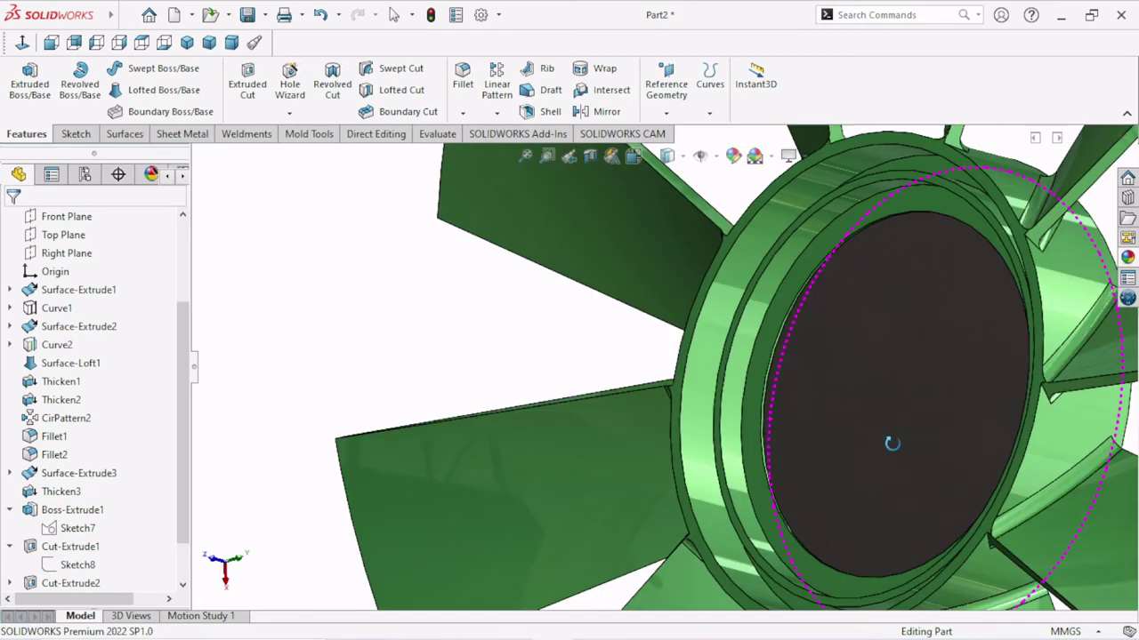
scroll(771, 413, "up", 2)
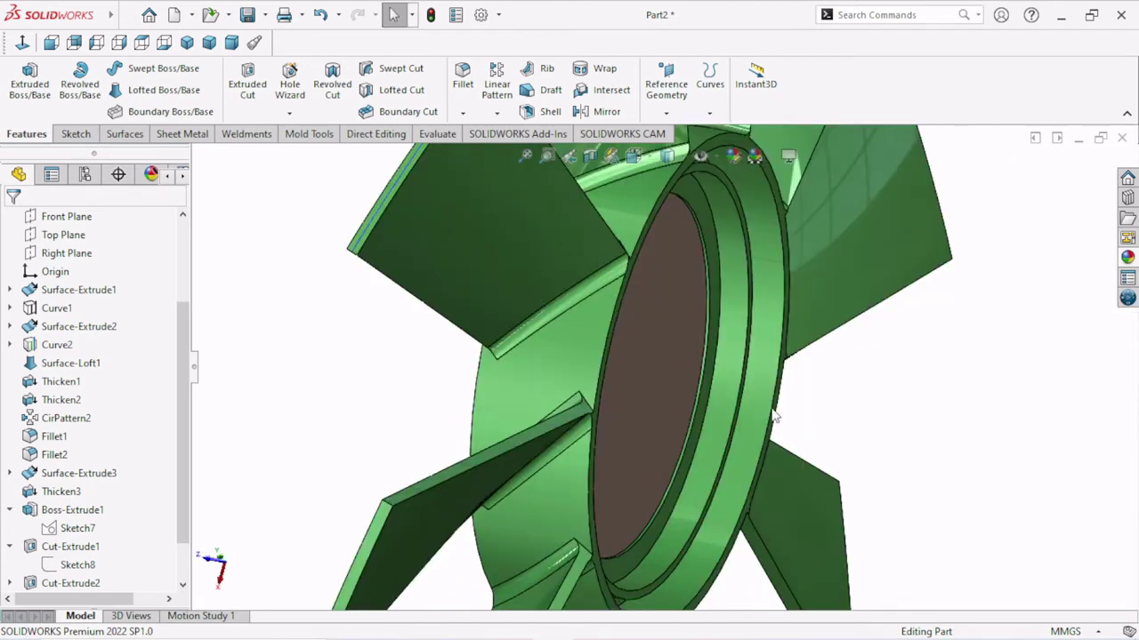
key("ctrl+1")
scroll(651, 225, "down", 3)
scroll(574, 347, "down", 2)
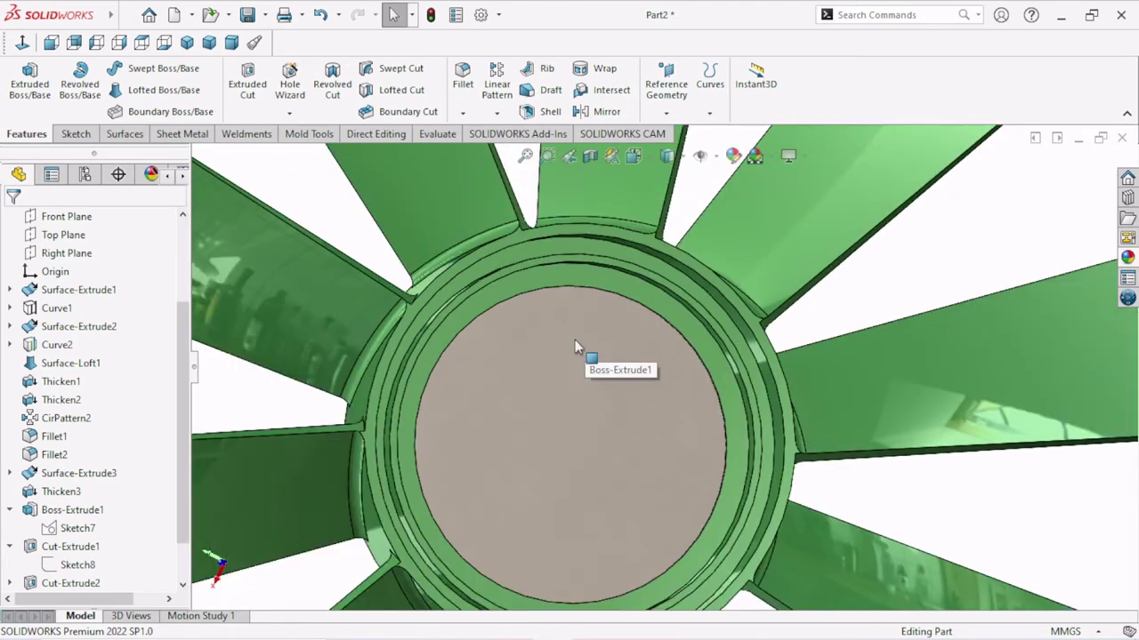
scroll(574, 340, "up", 3)
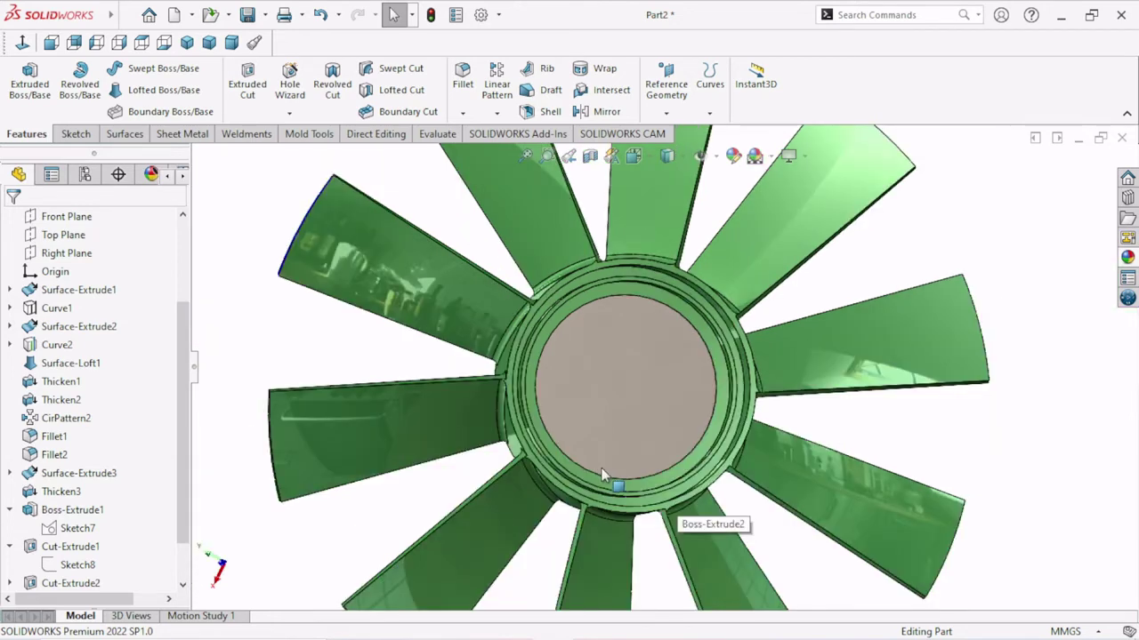
scroll(672, 374, "down", 1)
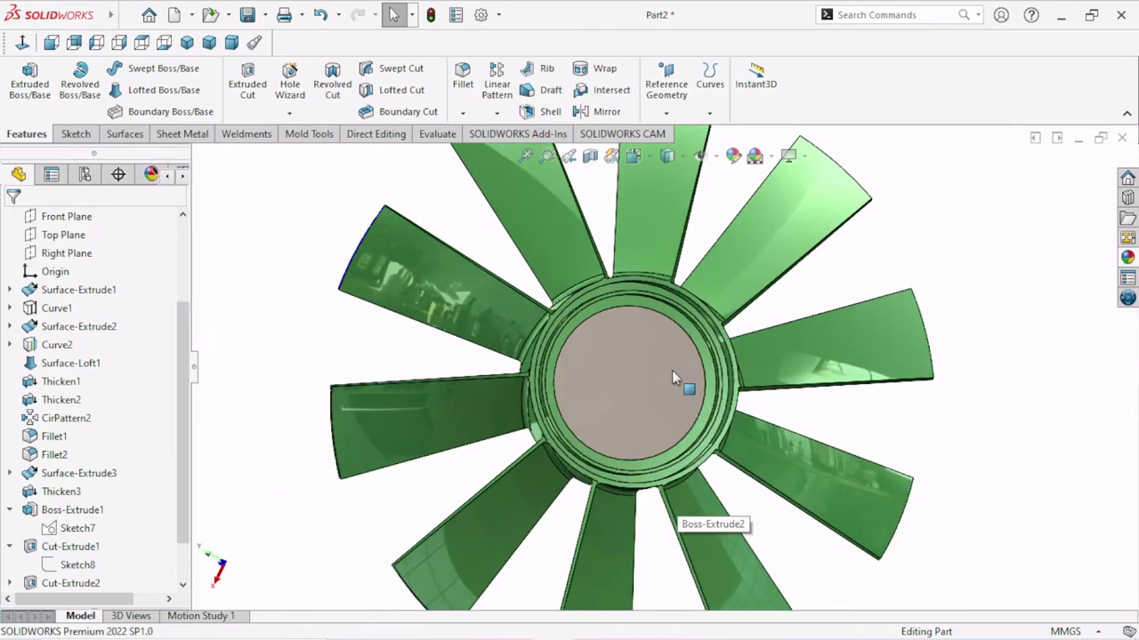
scroll(653, 318, "down", 2)
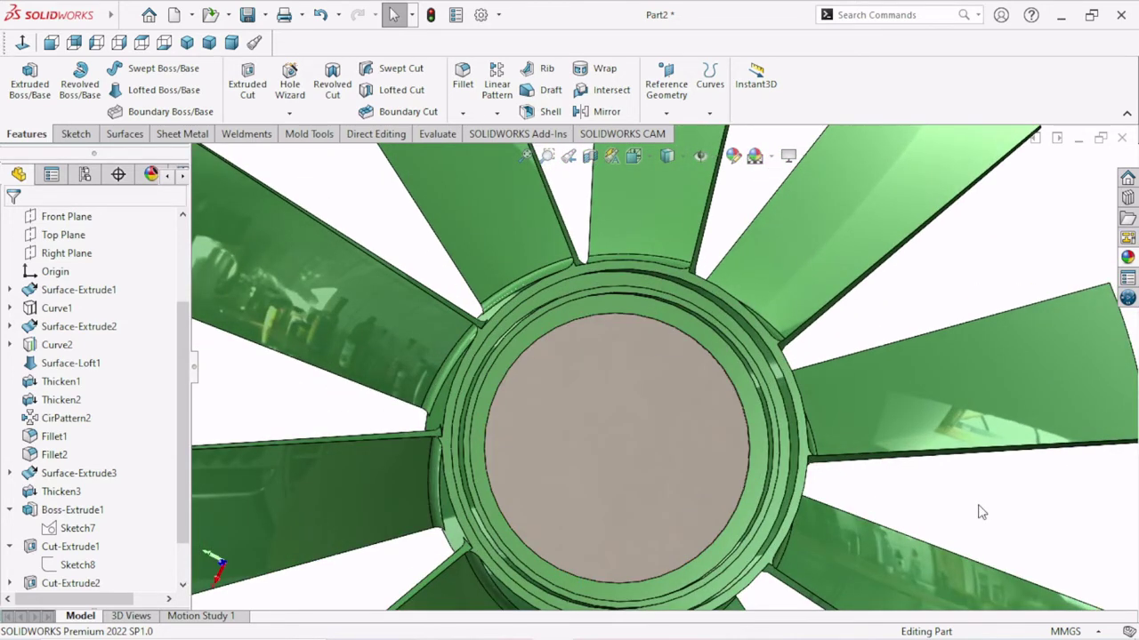
scroll(622, 436, "up", 2)
scroll(622, 436, "down", 2)
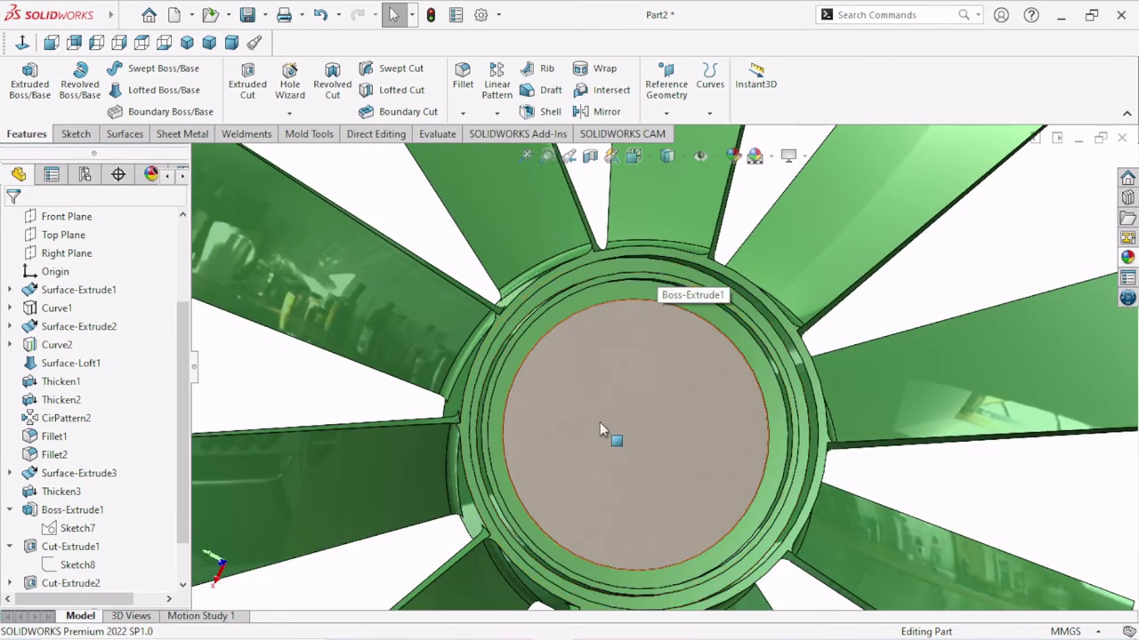
scroll(596, 438, "up", 2)
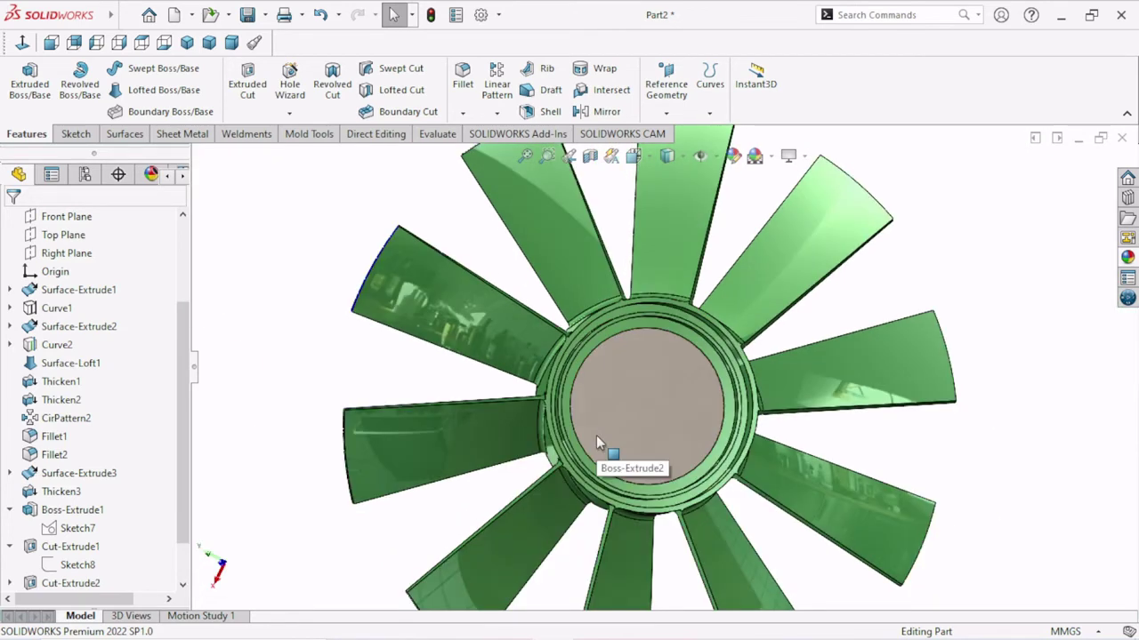
left_click(76, 221)
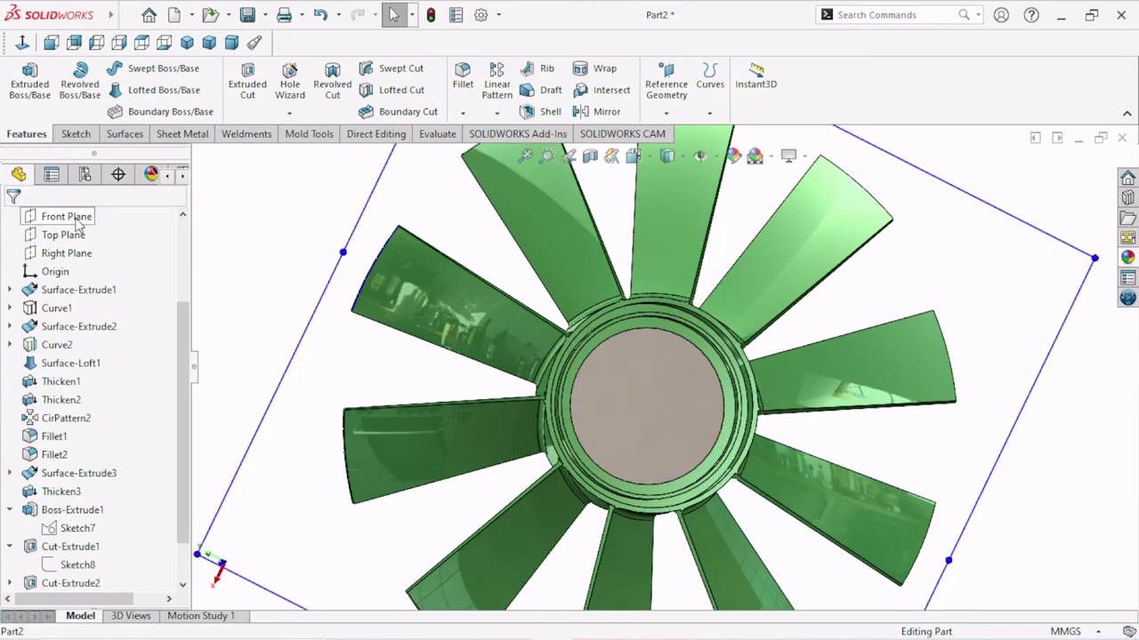
Step: Sketch a small centre rectangle at the top of the hub ring on the Front Plane
left_click(105, 203)
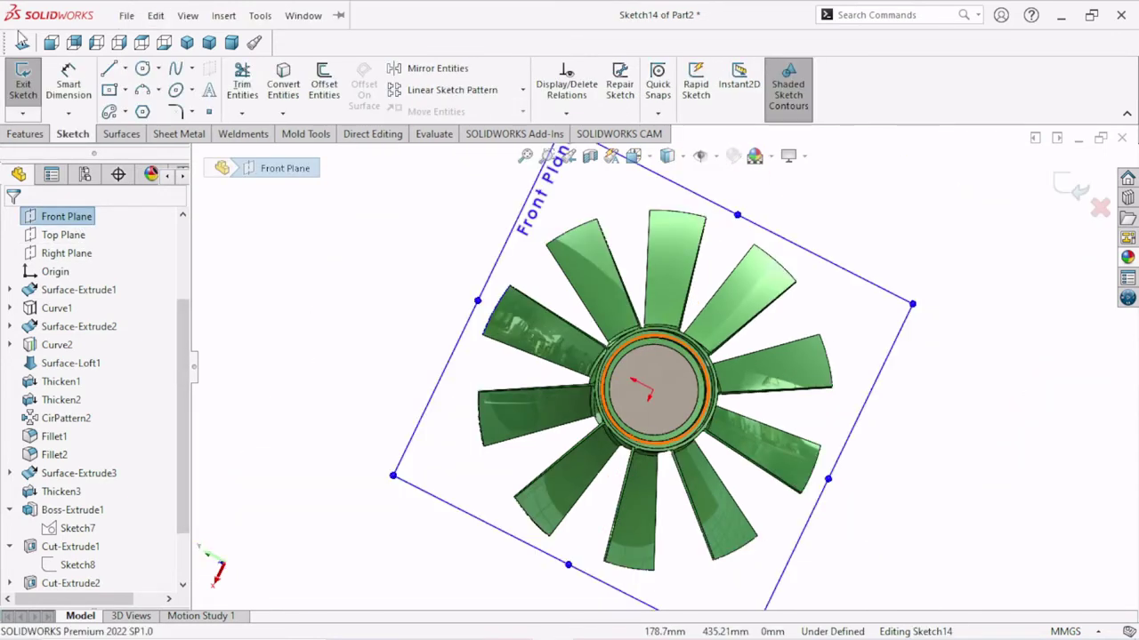
scroll(674, 335, "down", 2)
scroll(650, 335, "down", 3)
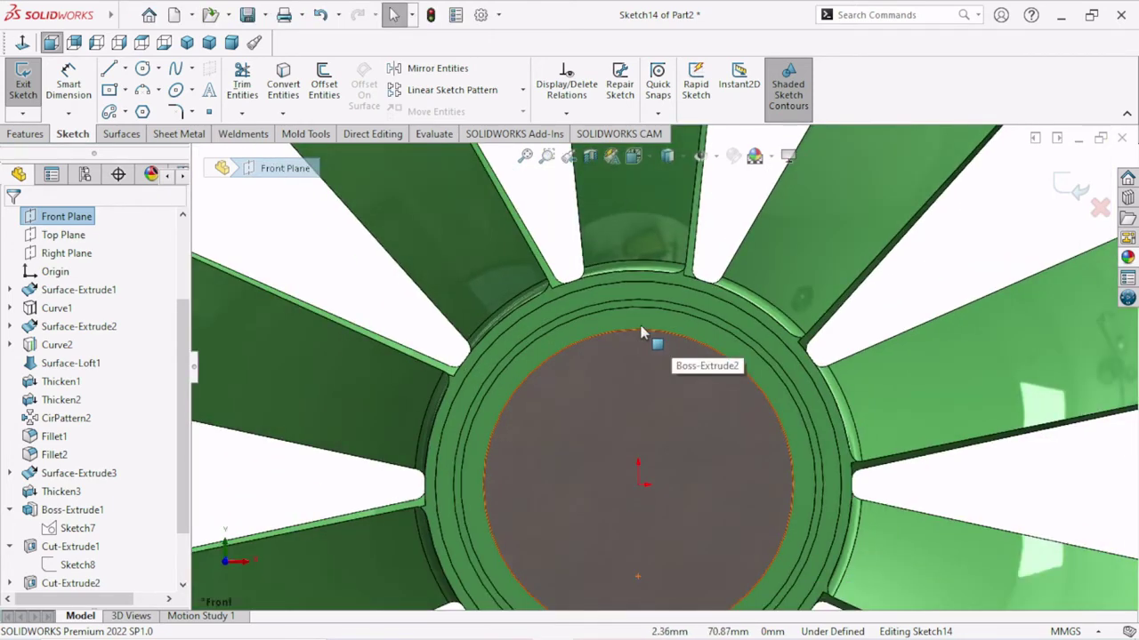
scroll(642, 333, "down", 1)
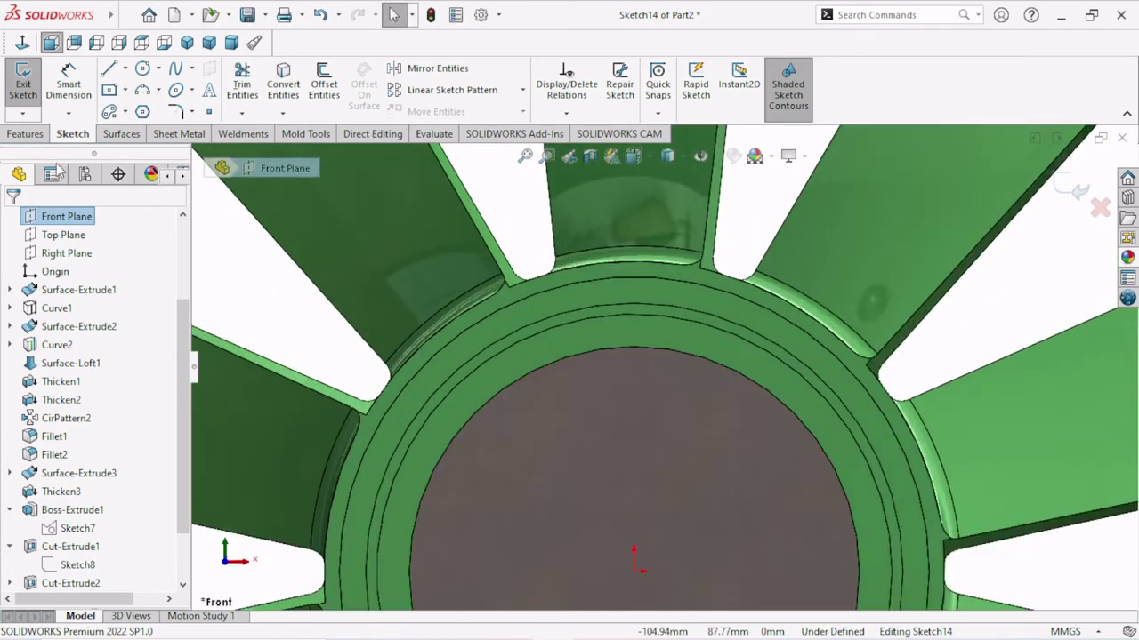
left_click(109, 92)
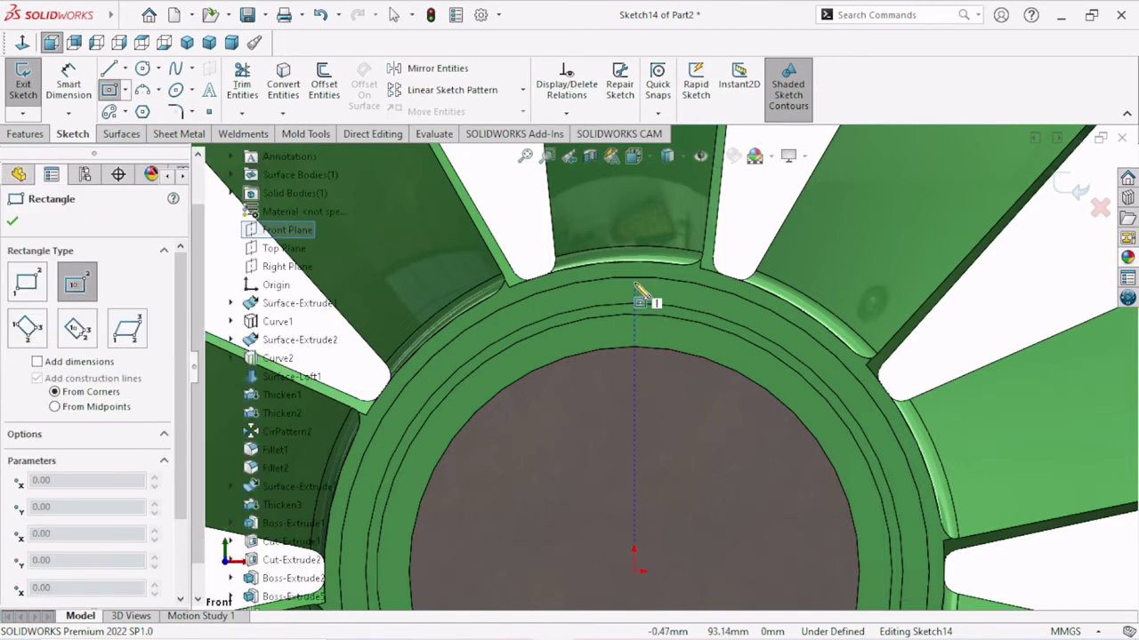
left_click(635, 289)
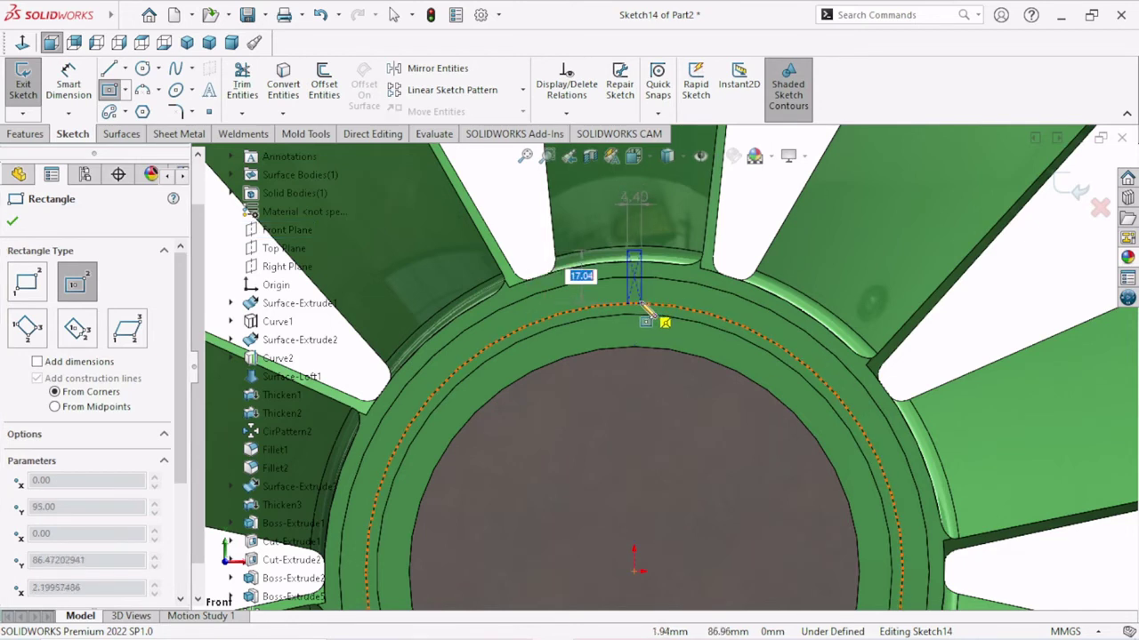
left_click(645, 305)
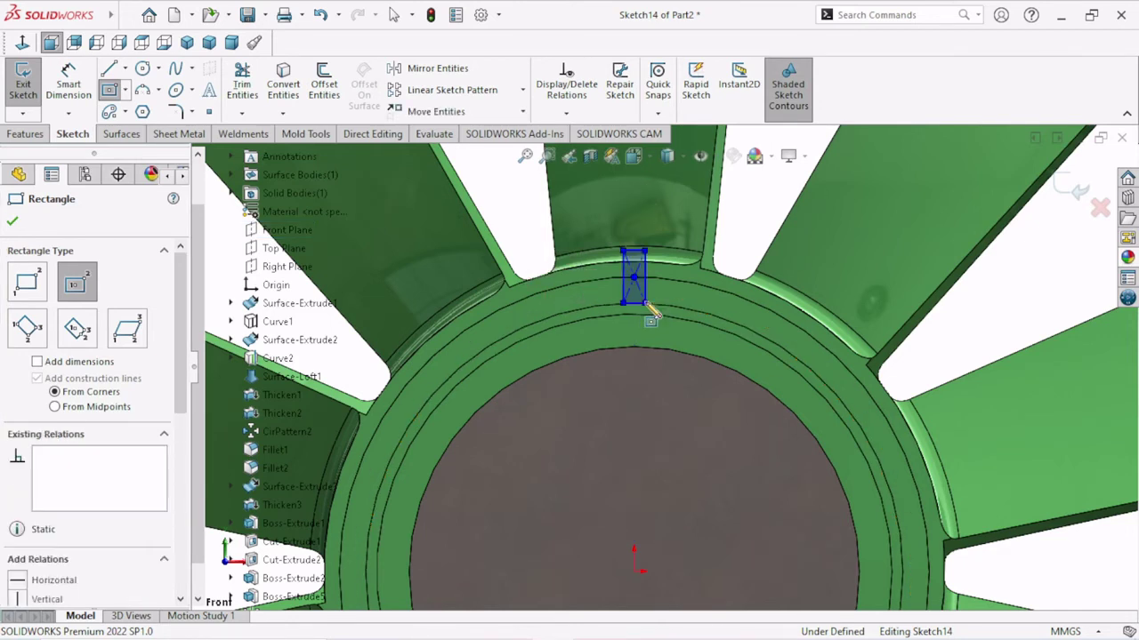
right_click(647, 306)
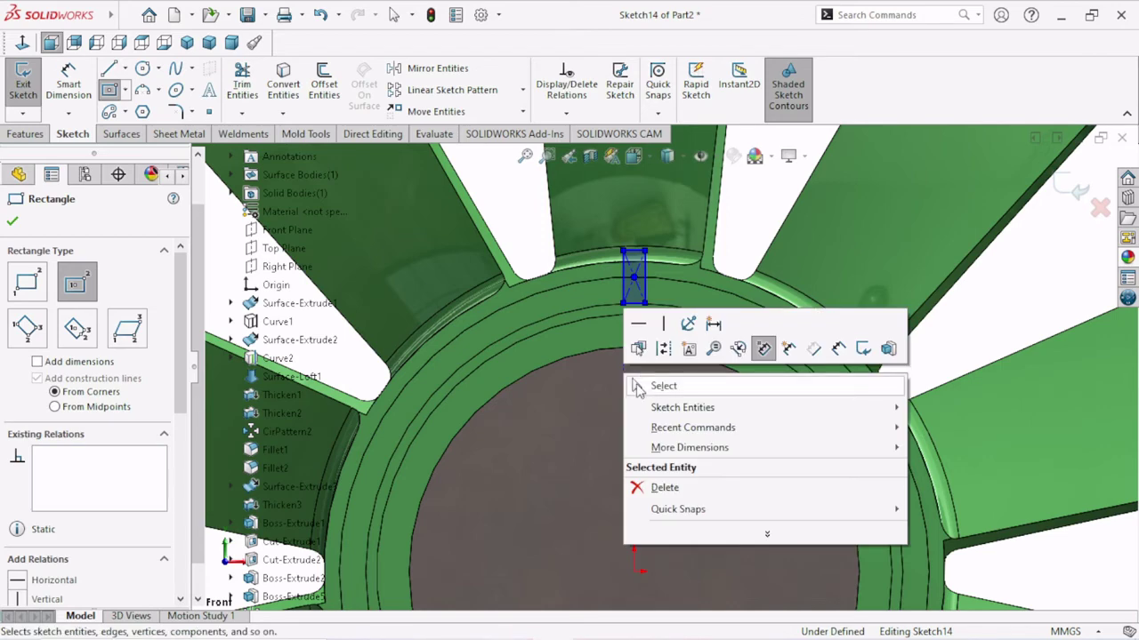
left_click(637, 389)
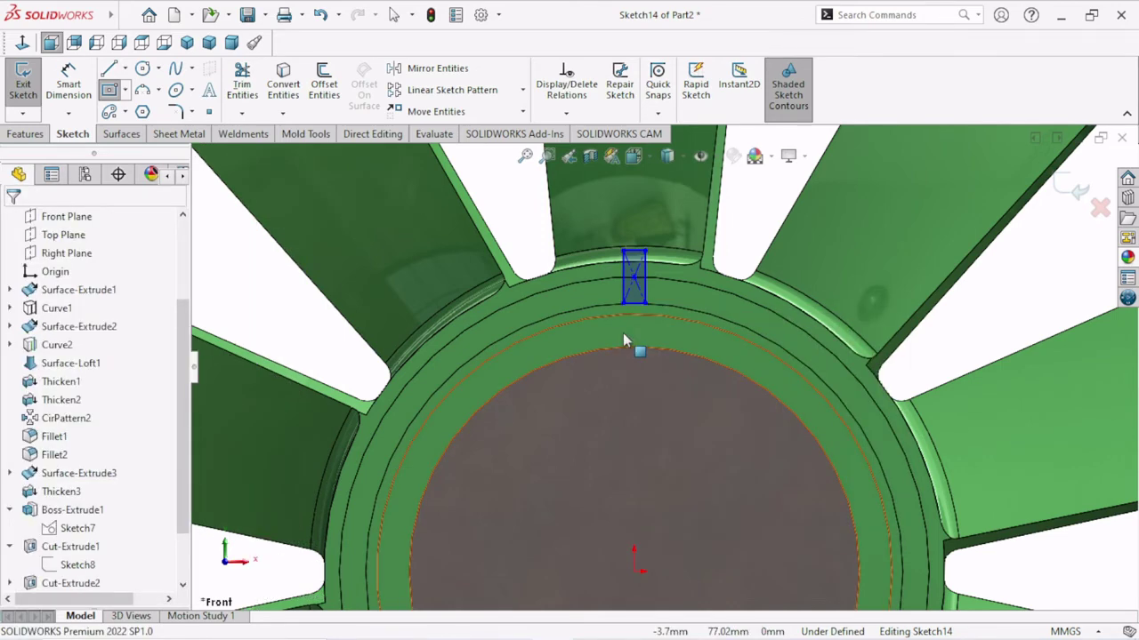
key("Escape")
Step: Add a Vertical relation between the rectangle's centre point and the origin
left_click(635, 276)
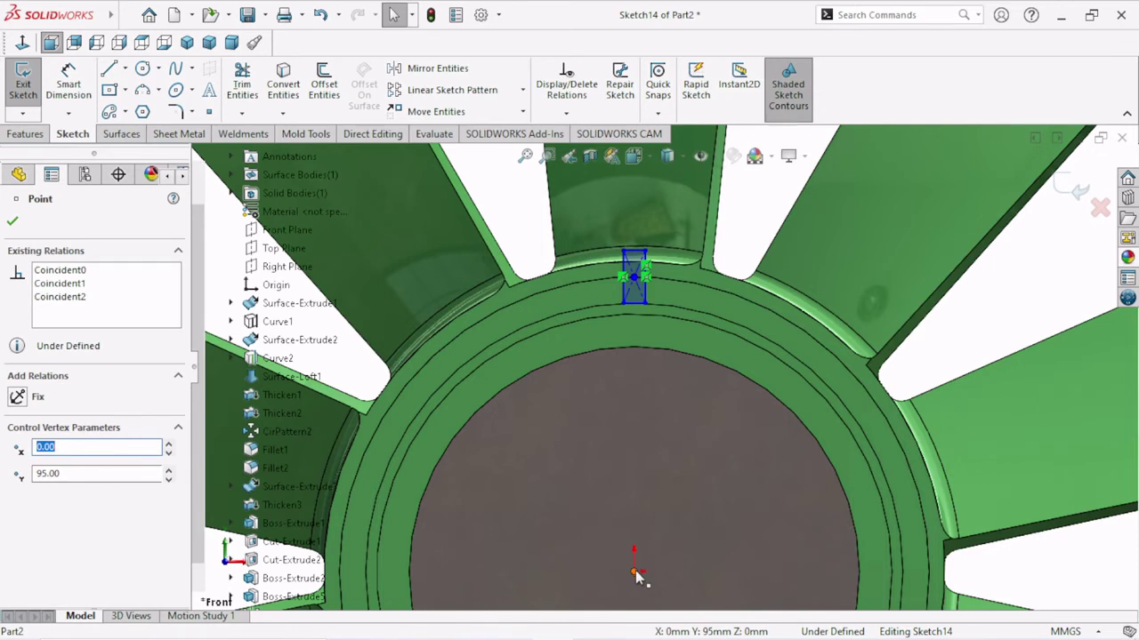
left_click(635, 573, "ctrl")
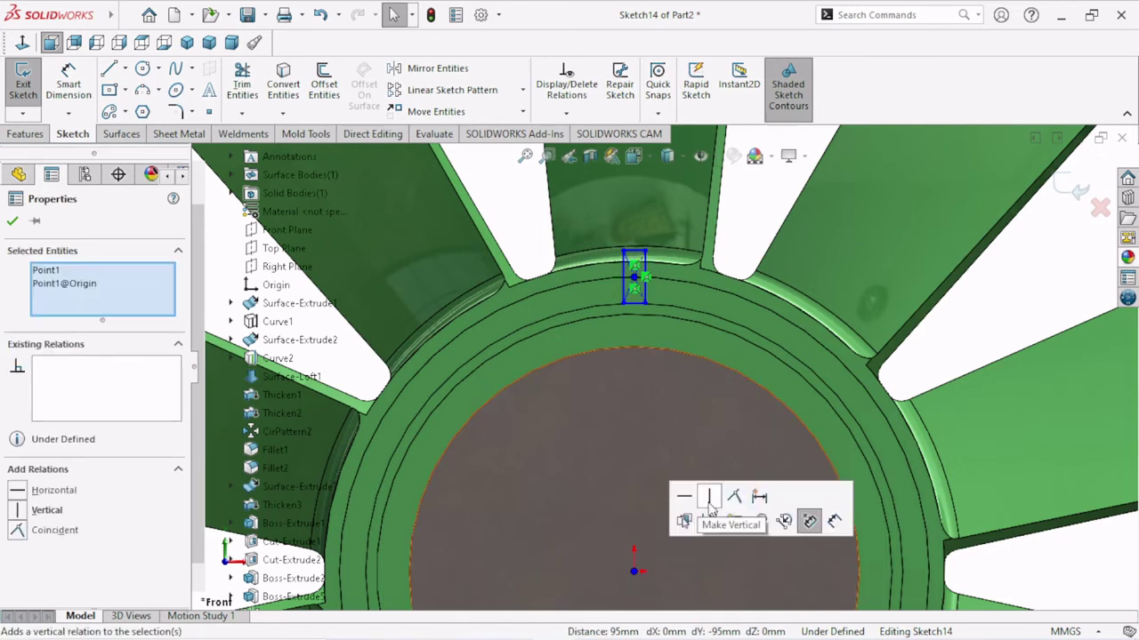
left_click(709, 500)
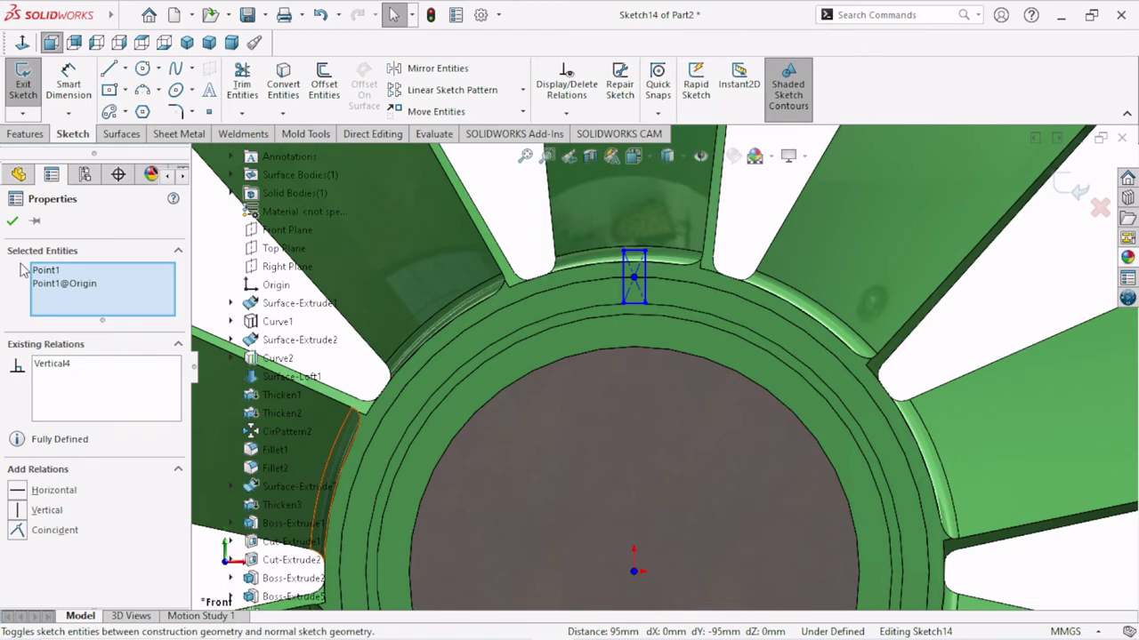
key("Escape")
scroll(650, 298, "down", 2)
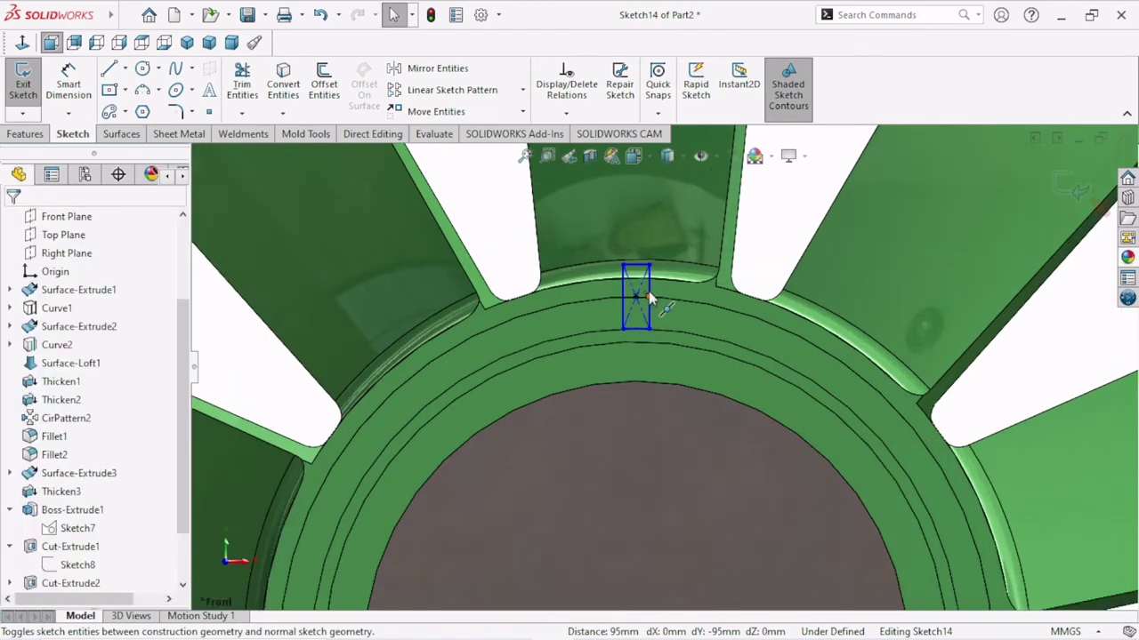
Step: Dimension the key rectangle's width between its two vertical edges at 2 mm
key("d")
scroll(649, 303, "down", 1)
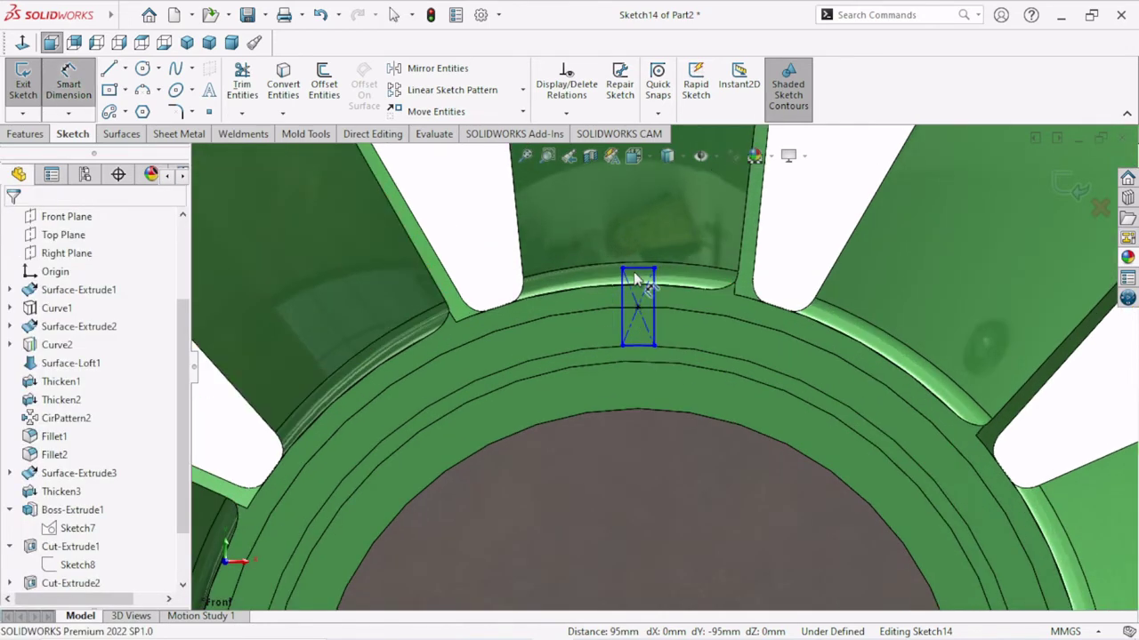
scroll(651, 305, "down", 1)
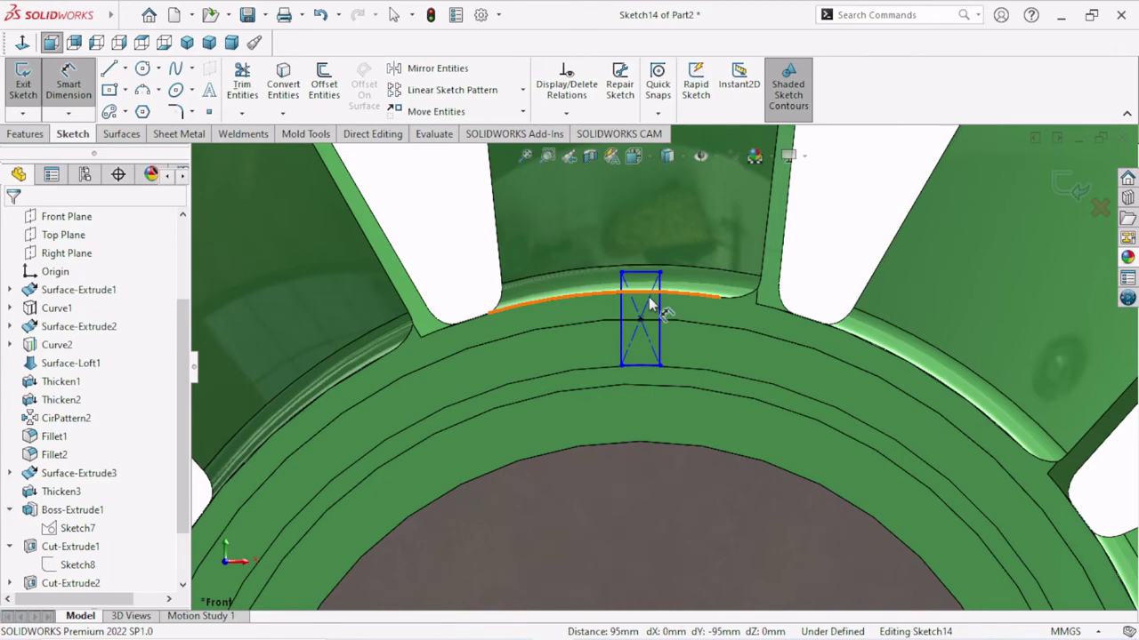
left_click(659, 309)
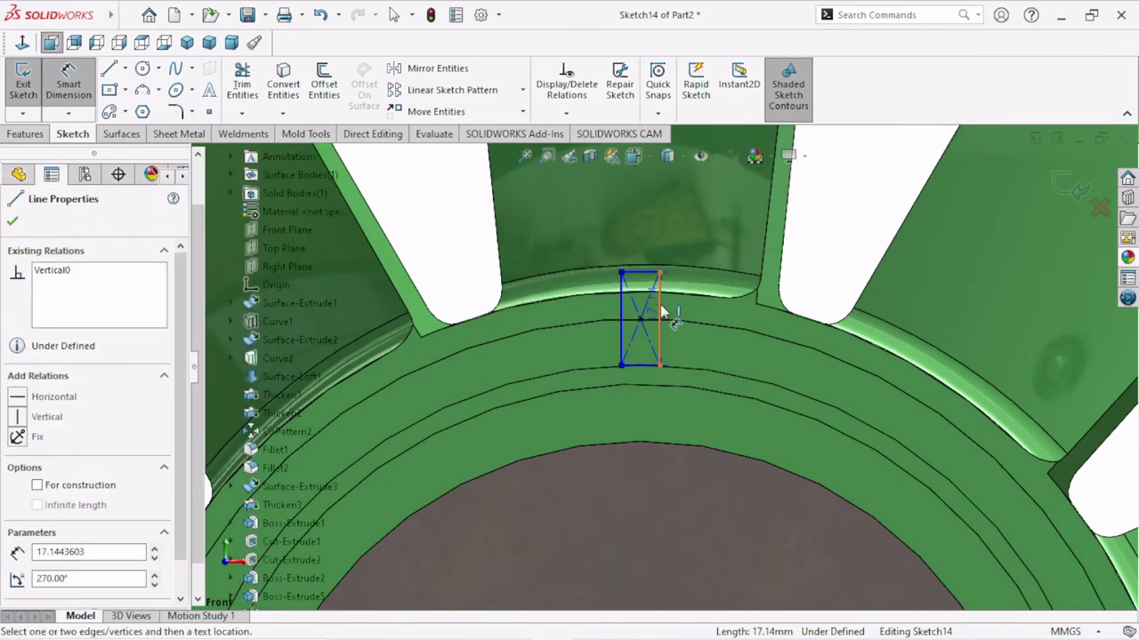
left_click(621, 311)
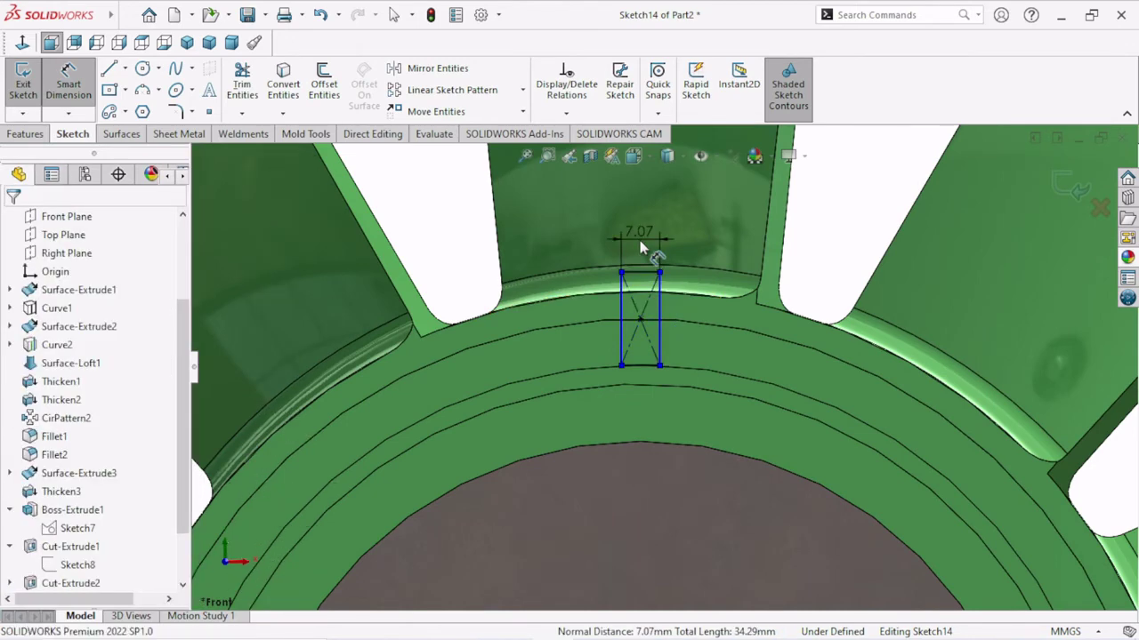
left_click(639, 240)
type("2")
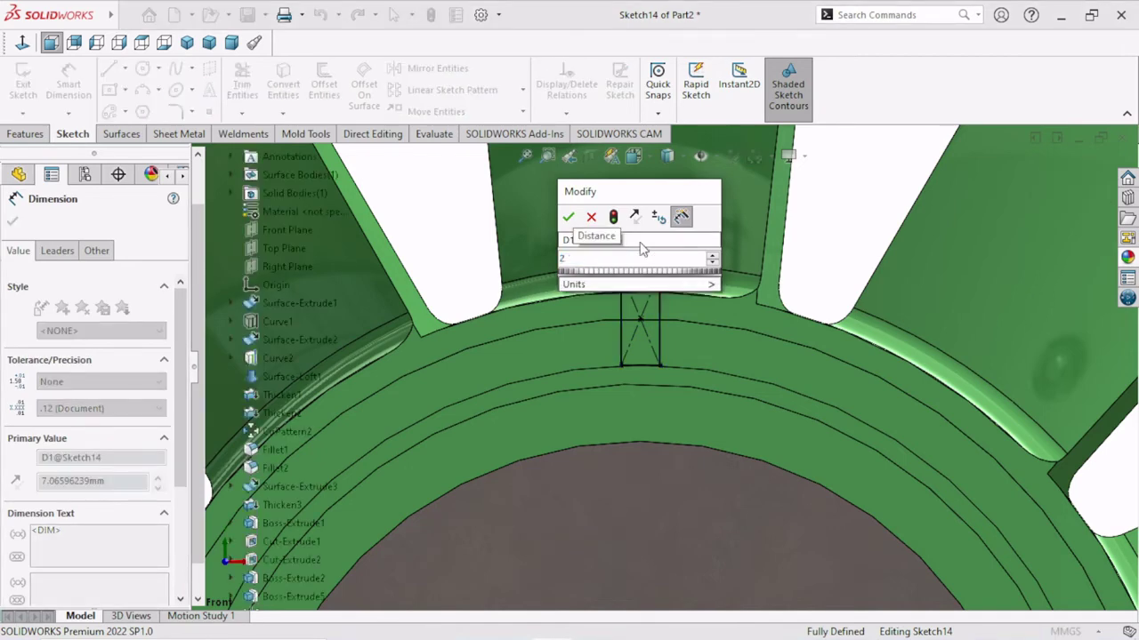
key("Return")
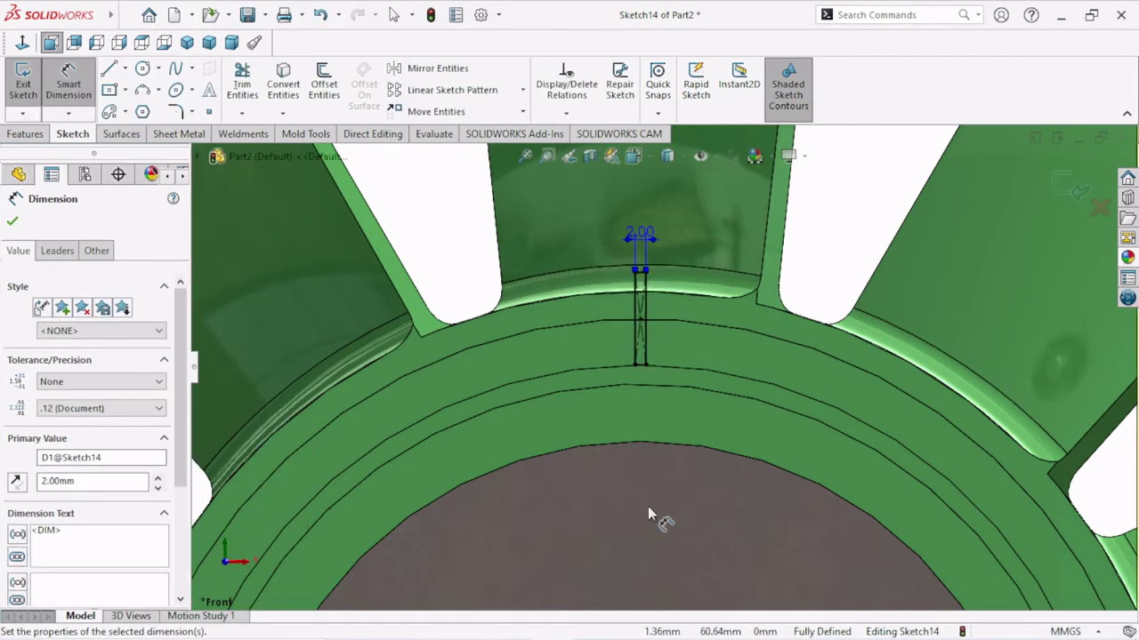
Step: Change the 2.00 width dimension to 3.50 mm and finish dimensioning
scroll(660, 338, "up", 2)
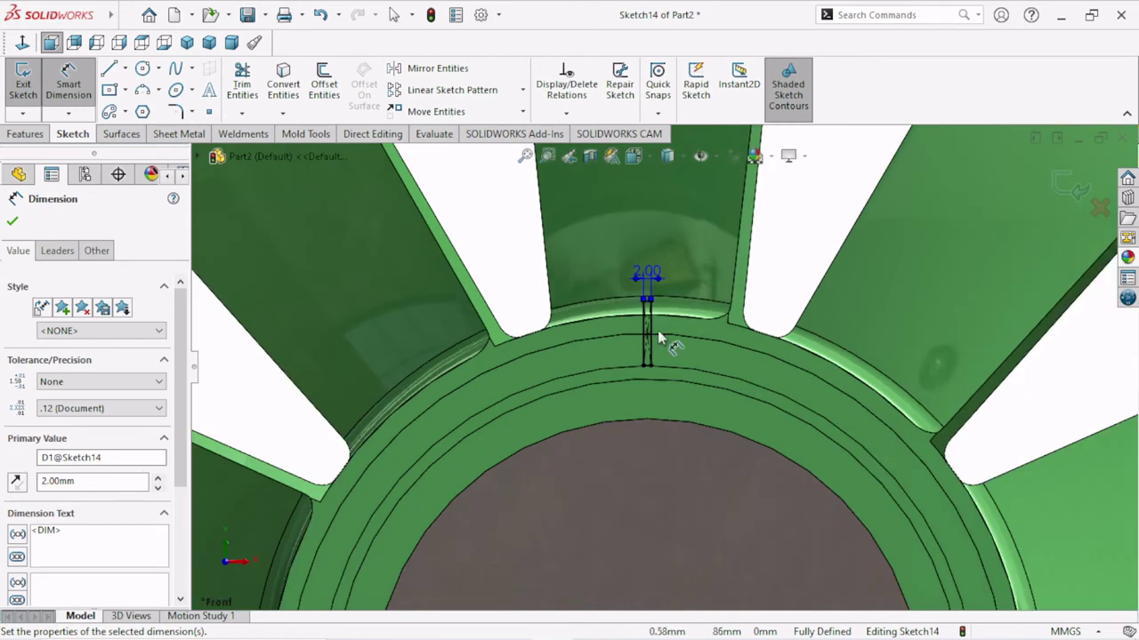
double_click(647, 271)
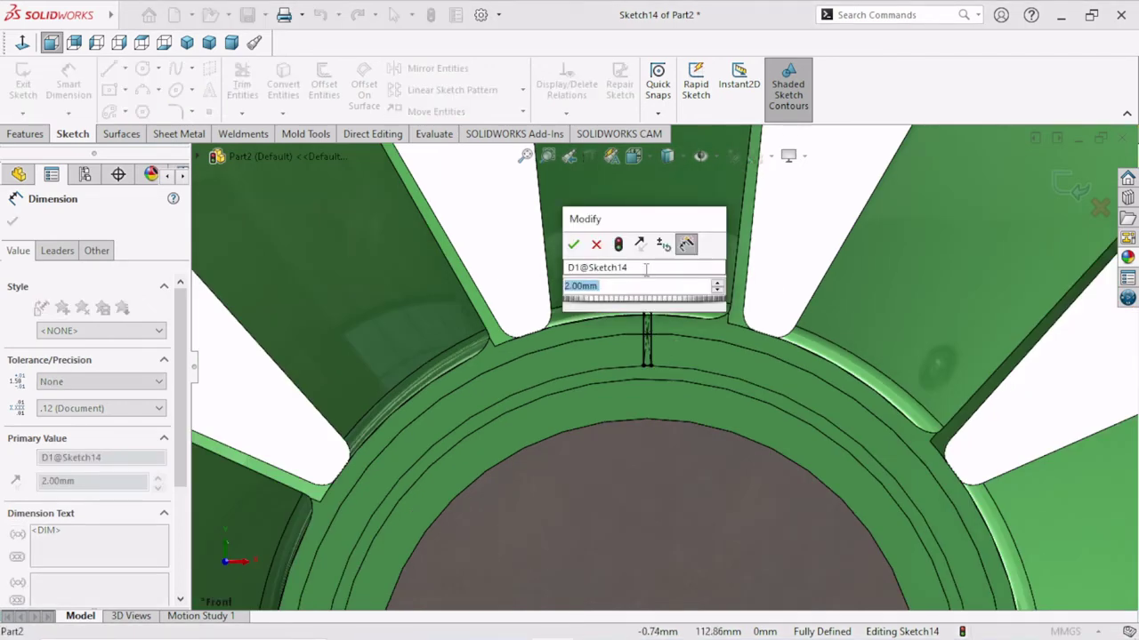
type("3.5")
key("Return")
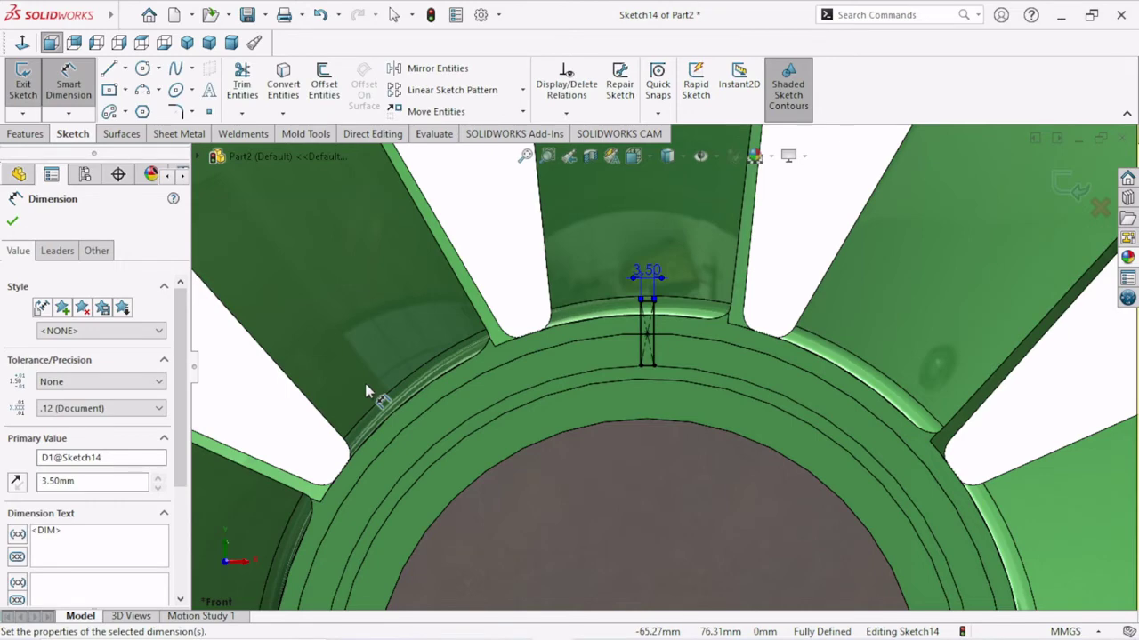
key("Escape")
scroll(644, 364, "down", 3)
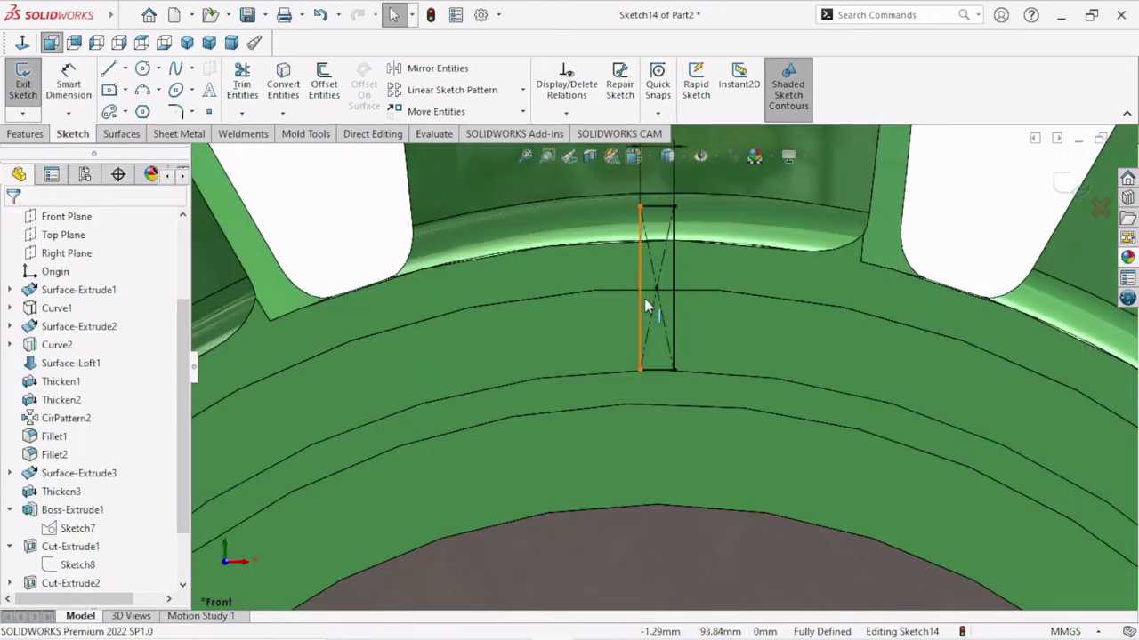
Step: Convert the 190 mm hub ring edge and the lower hub ring edge into sketch curves
left_click(698, 298)
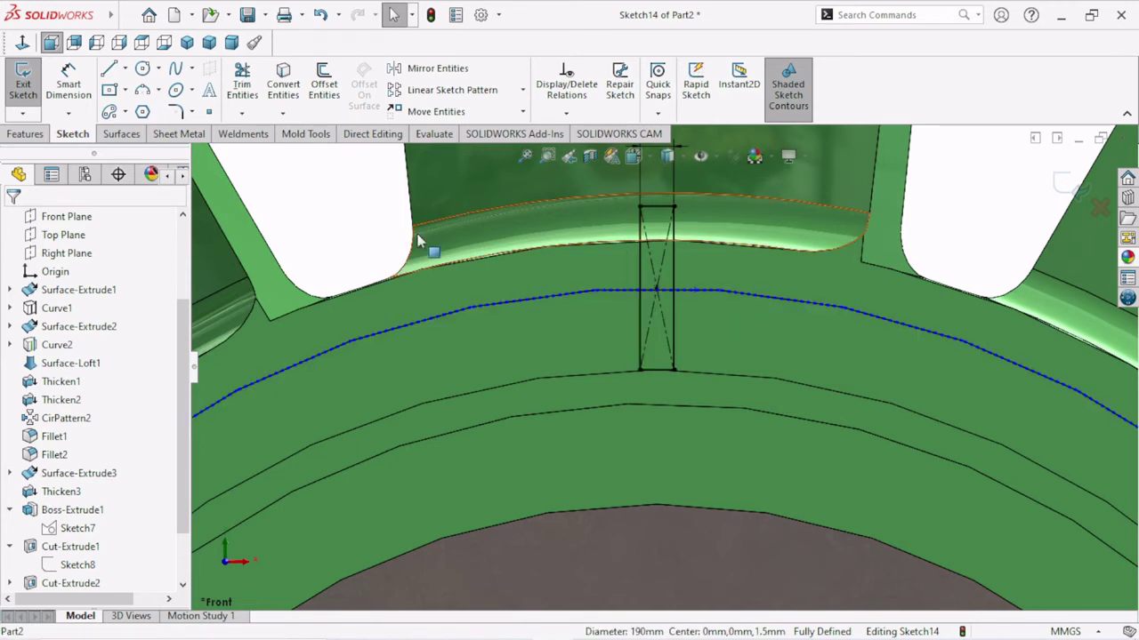
left_click(287, 89)
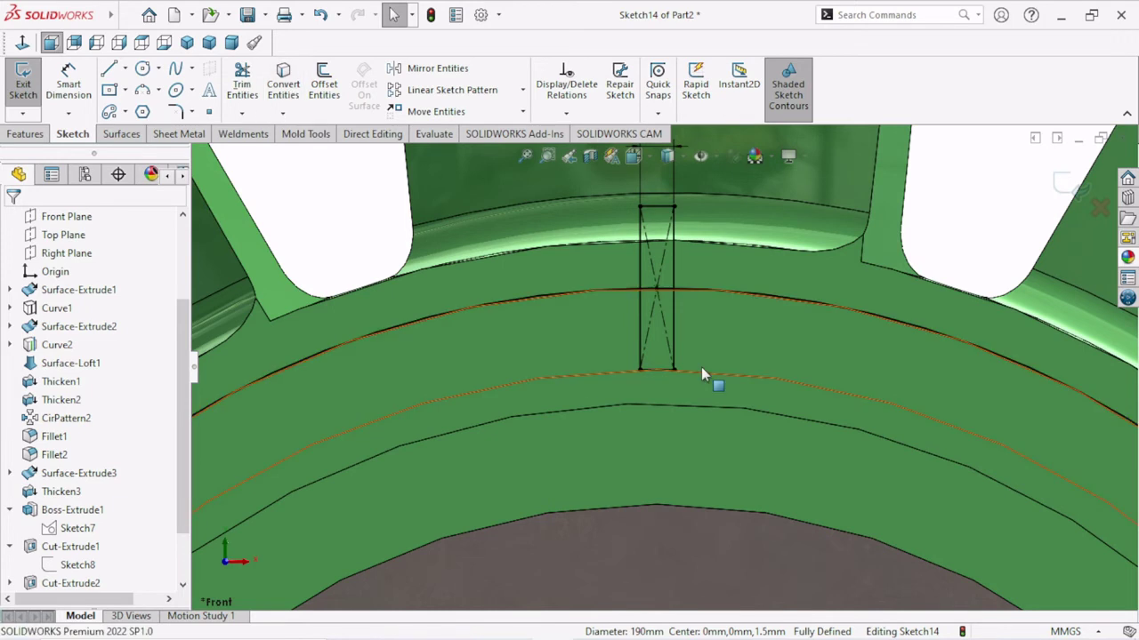
left_click(702, 371)
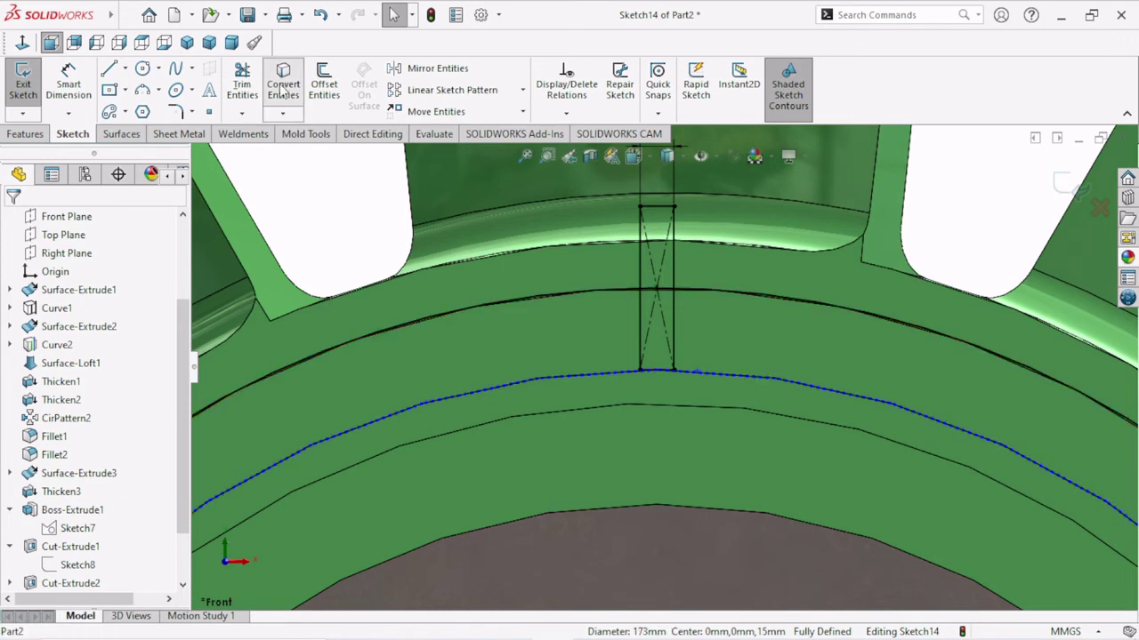
left_click(283, 89)
left_click(651, 579)
scroll(627, 392, "up", 2)
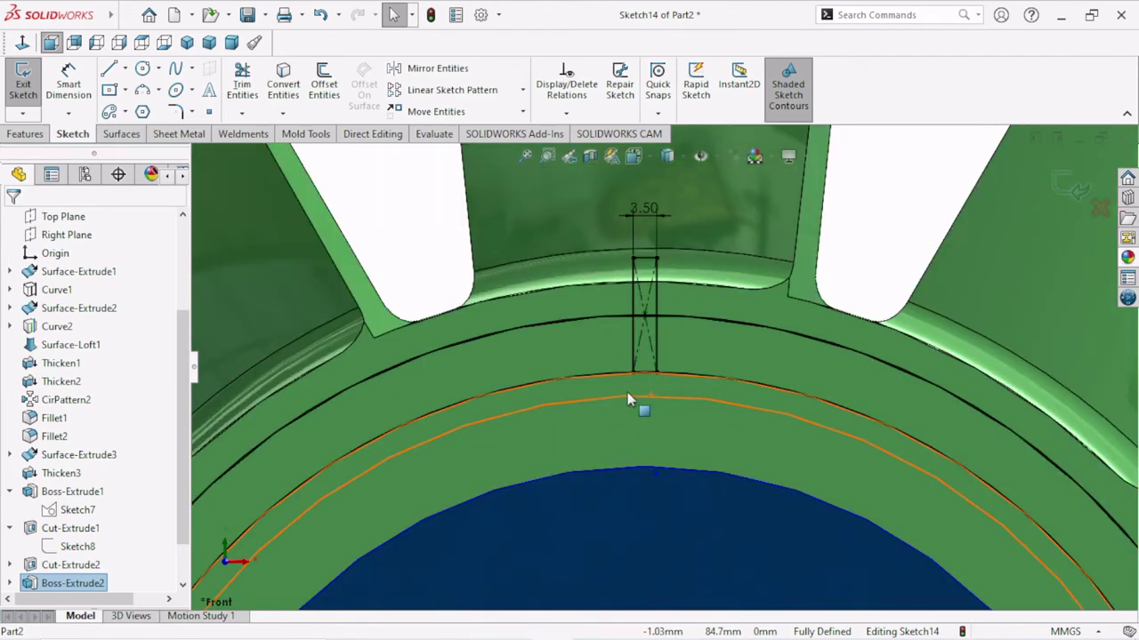
scroll(627, 392, "down", 1)
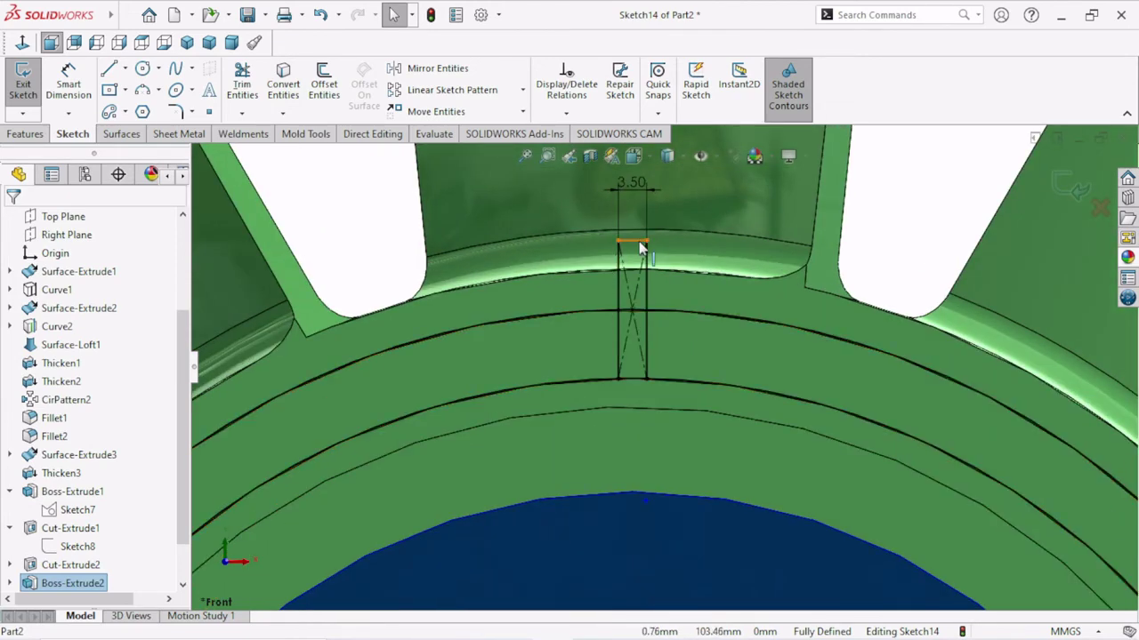
Step: Try a Tangent relation between the rectangle's top line and the upper arc, then undo it
left_click(640, 242)
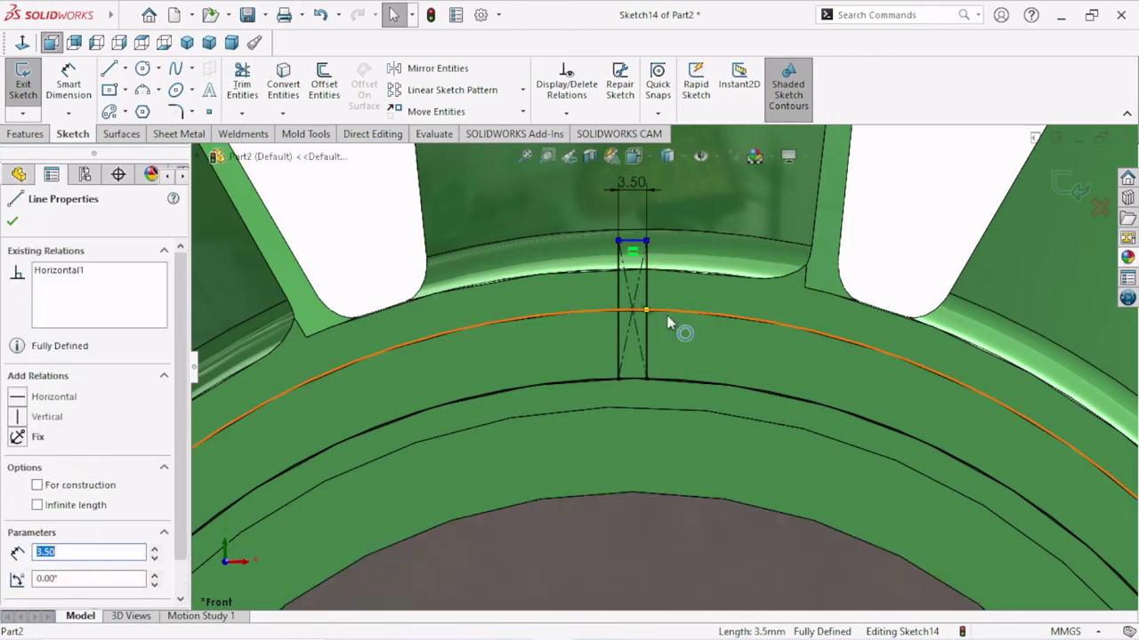
left_click(671, 320)
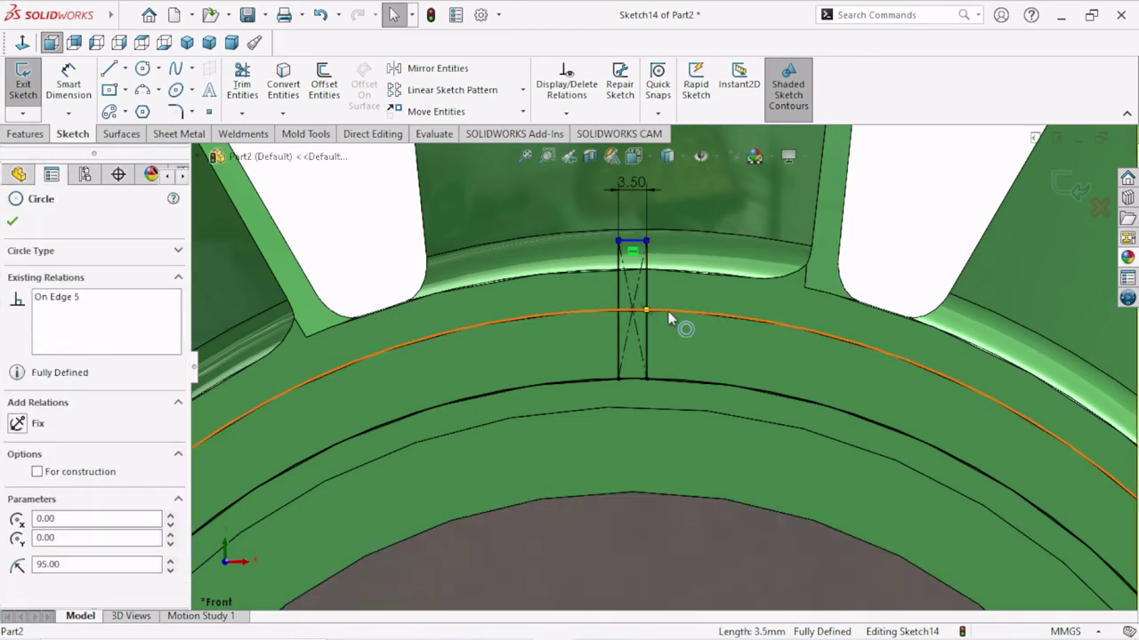
left_click(669, 315, "ctrl")
left_click(17, 494)
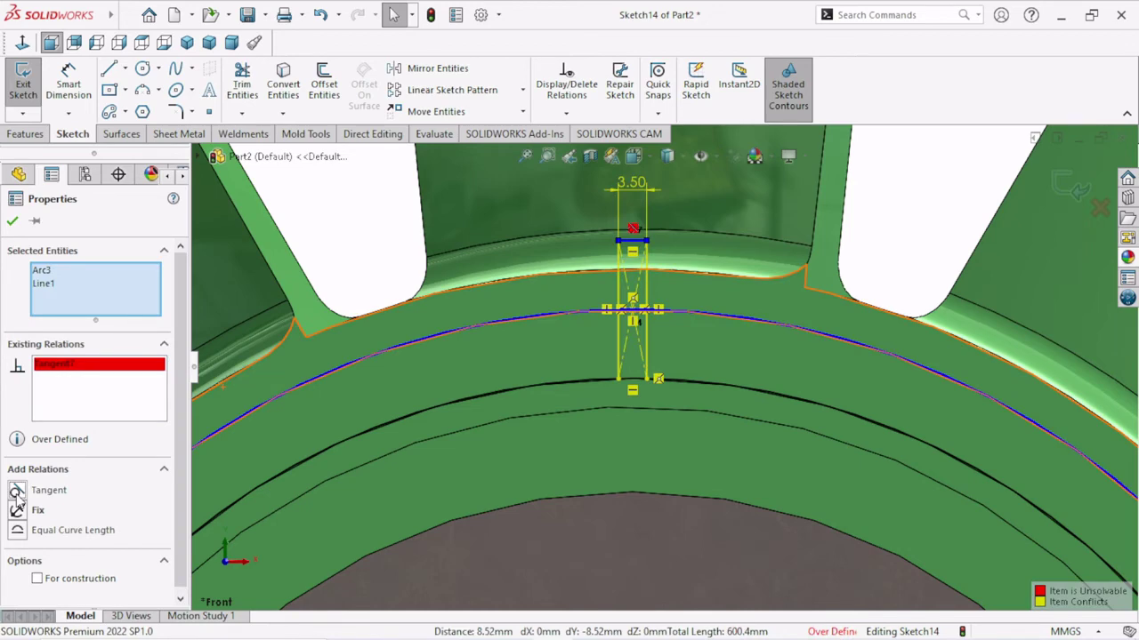
left_click(320, 15)
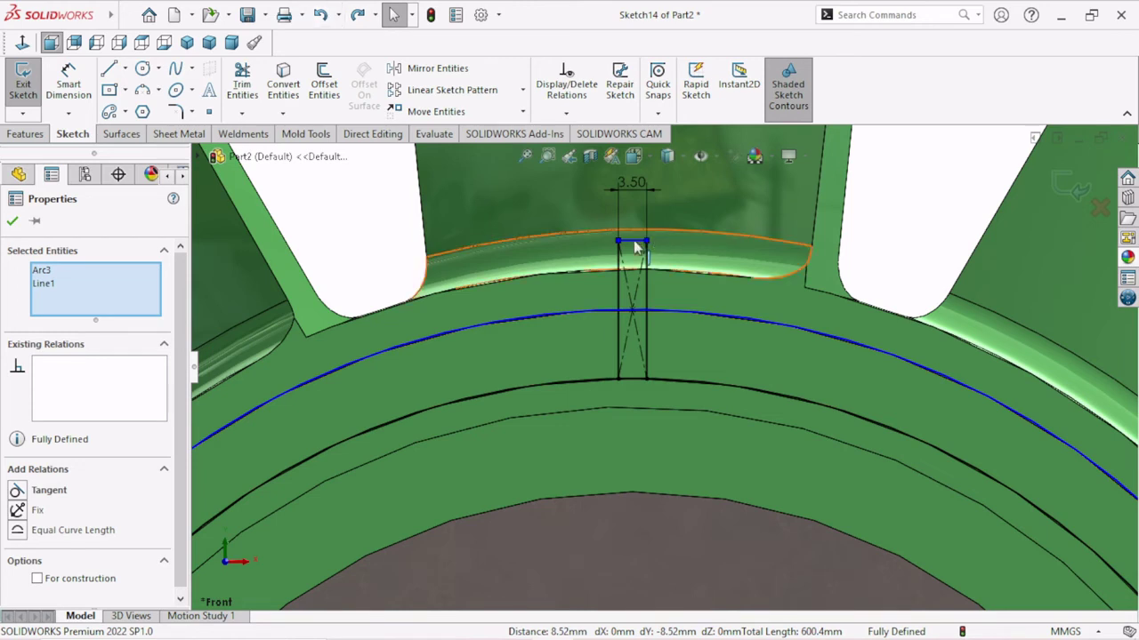
left_click(631, 314)
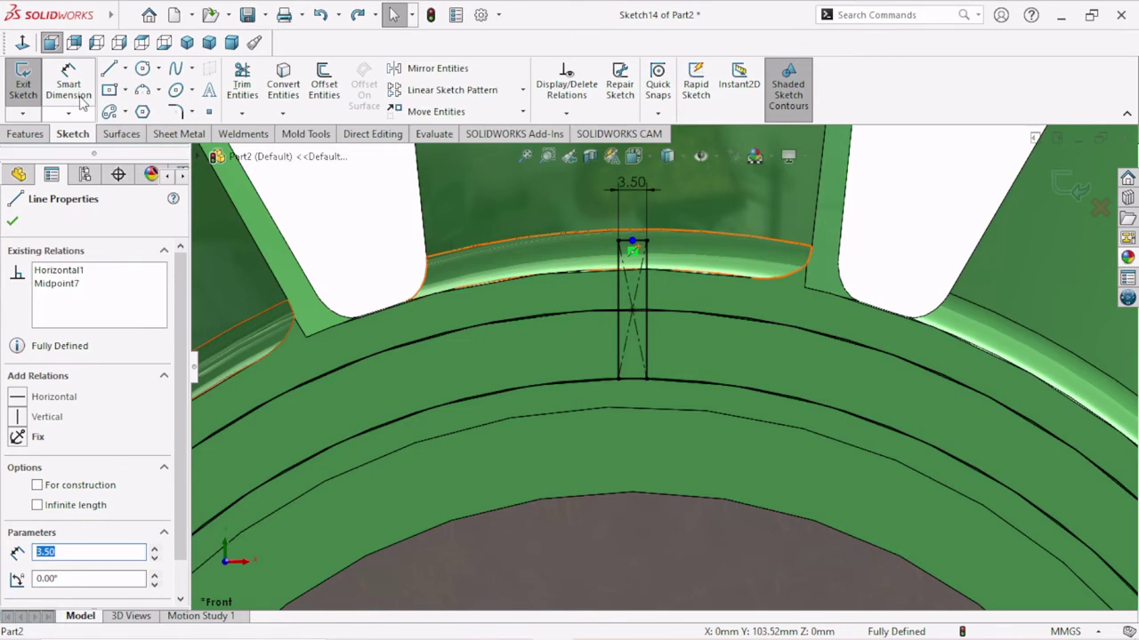
Step: Power-trim the excess vertical lines and arc segments, leaving the key outline between the hub arcs
left_click(242, 84)
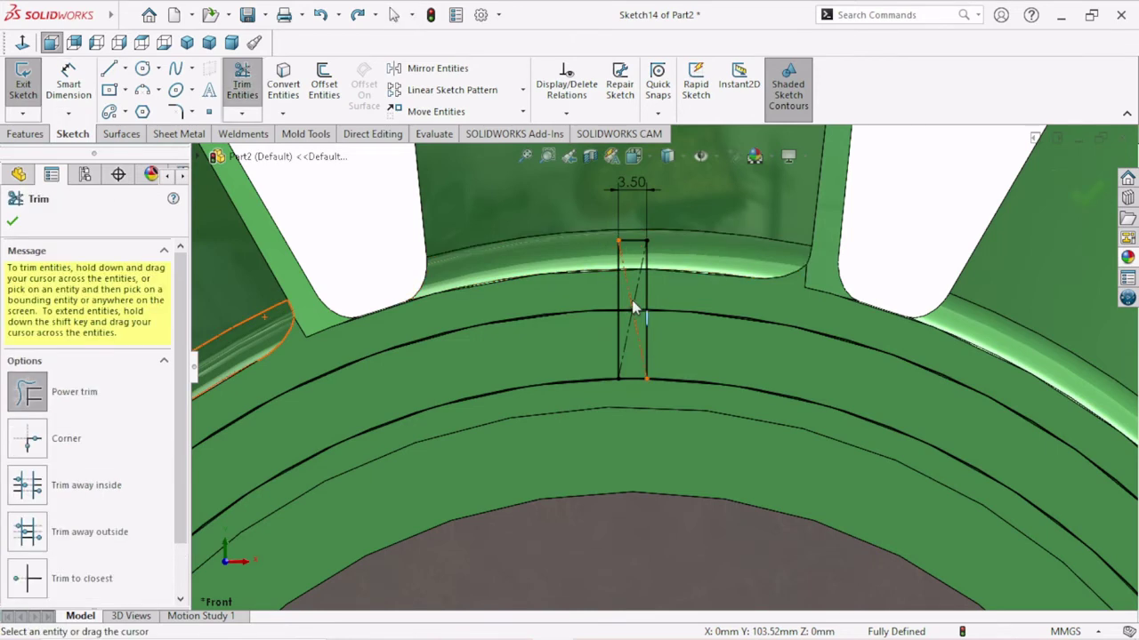
mouse_move(633, 306)
left_mouse_down()
mouse_move(646, 247)
mouse_move(725, 258)
left_mouse_up()
scroll(645, 406, "down", 2)
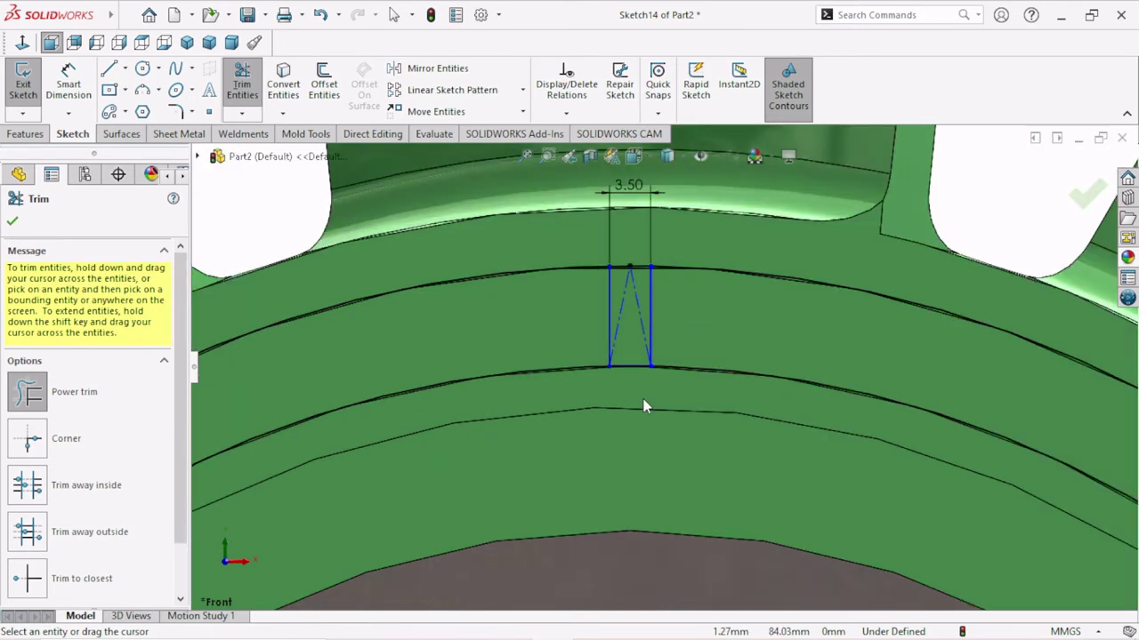
scroll(645, 407, "down", 2)
left_click_drag(462, 312, 477, 390)
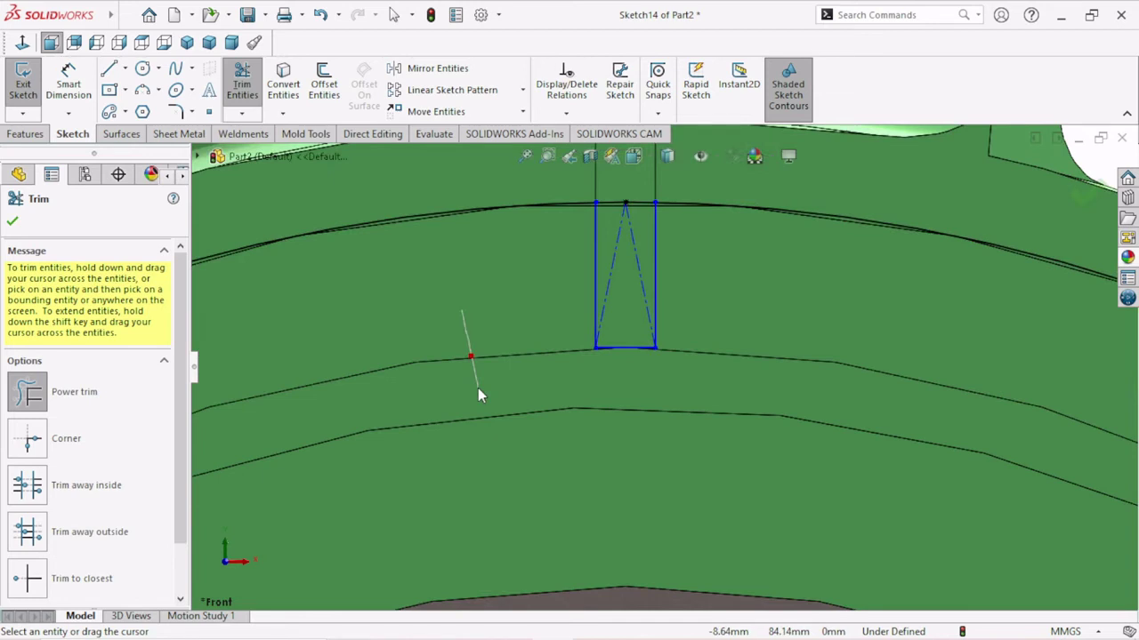
scroll(690, 354, "up", 3)
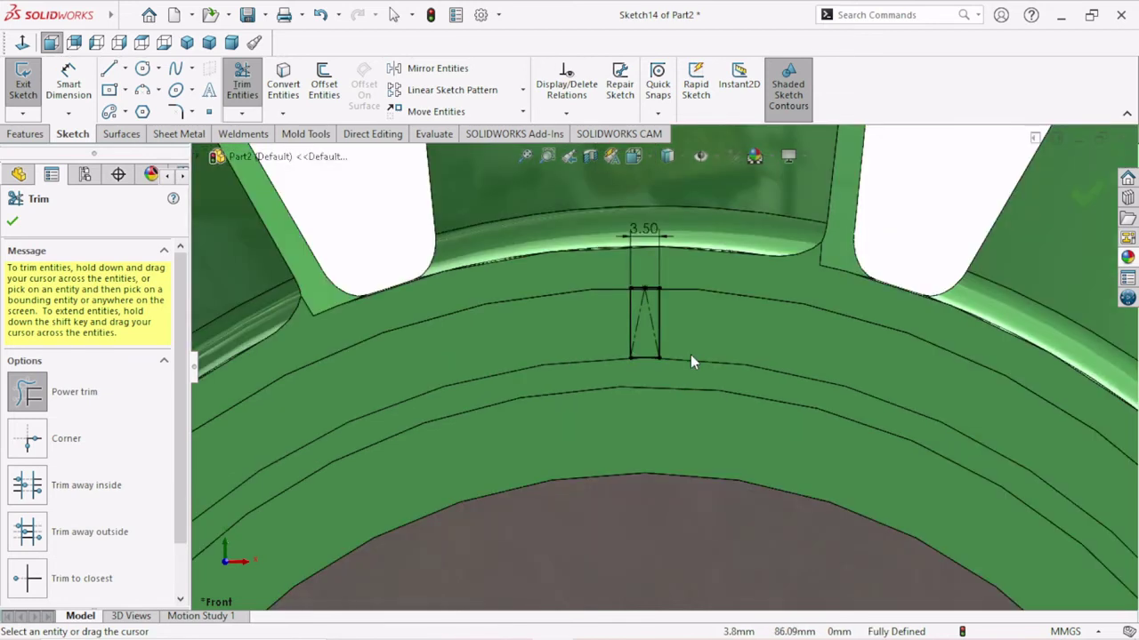
scroll(691, 354, "up", 2)
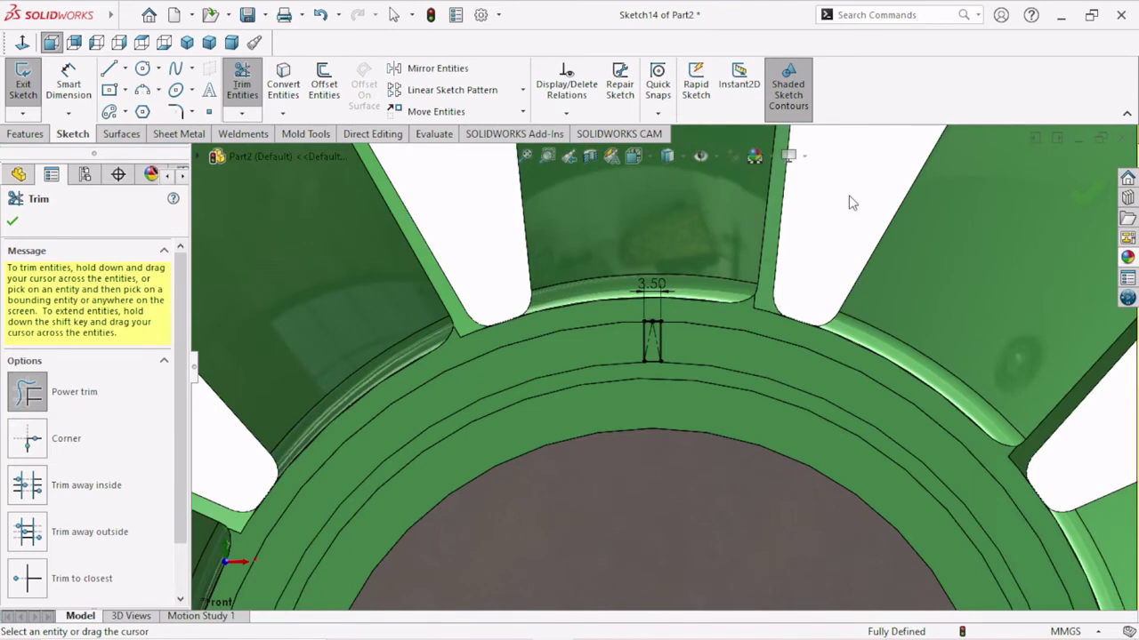
key("Escape")
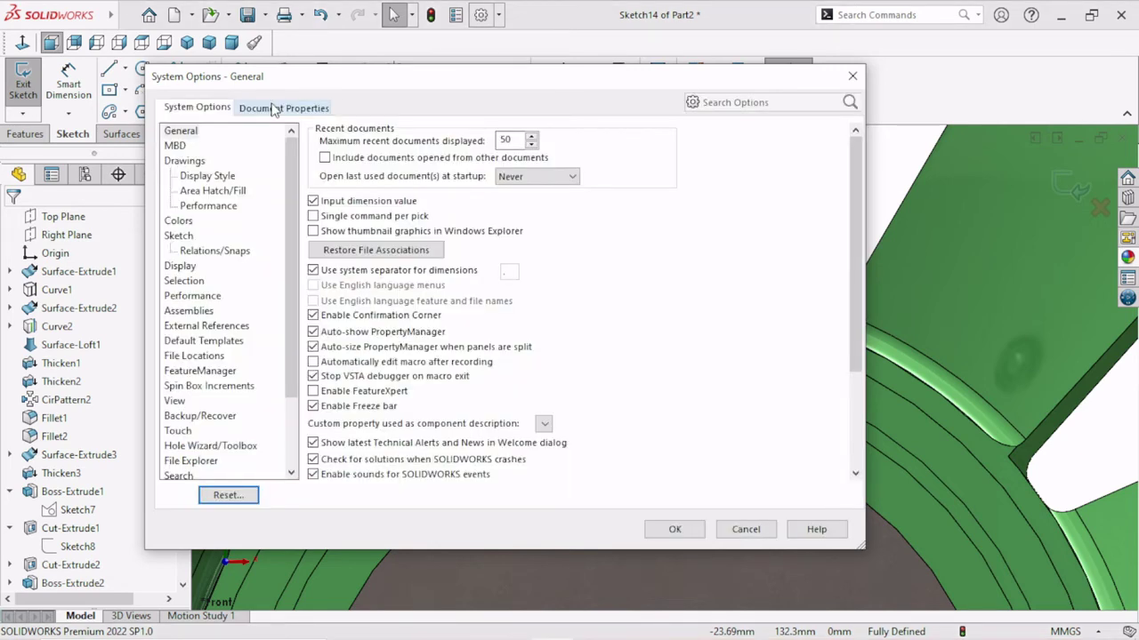
Step: Set the document's wireframe and high quality HLR/HLV resolution slider to maximum and close Options
left_click(274, 108)
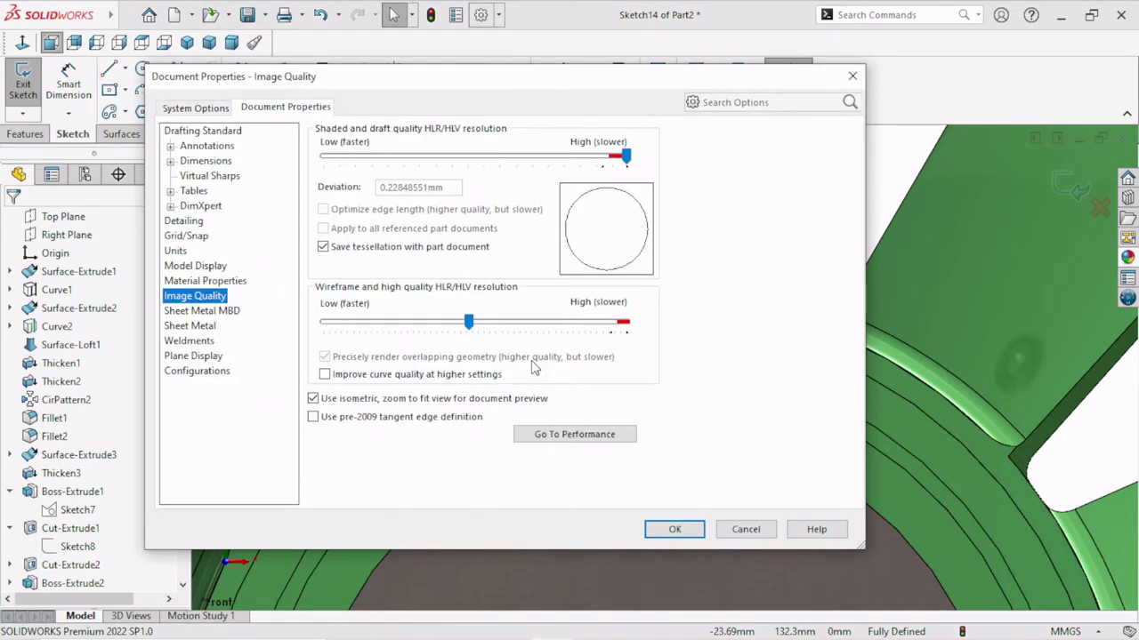
left_click_drag(469, 321, 626, 321)
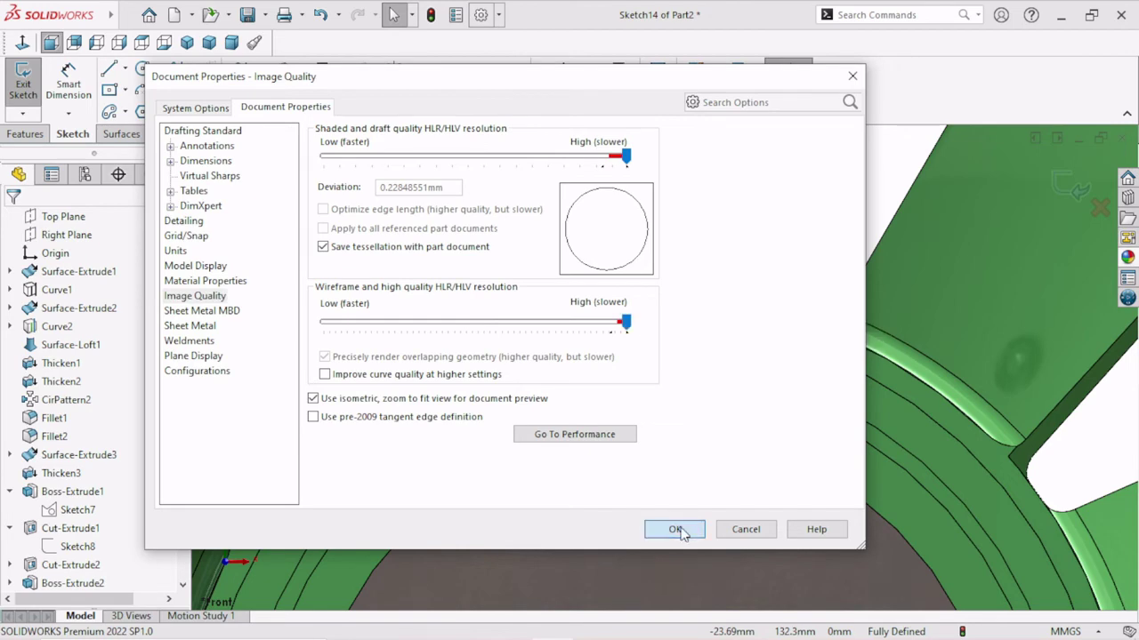
left_click(676, 530)
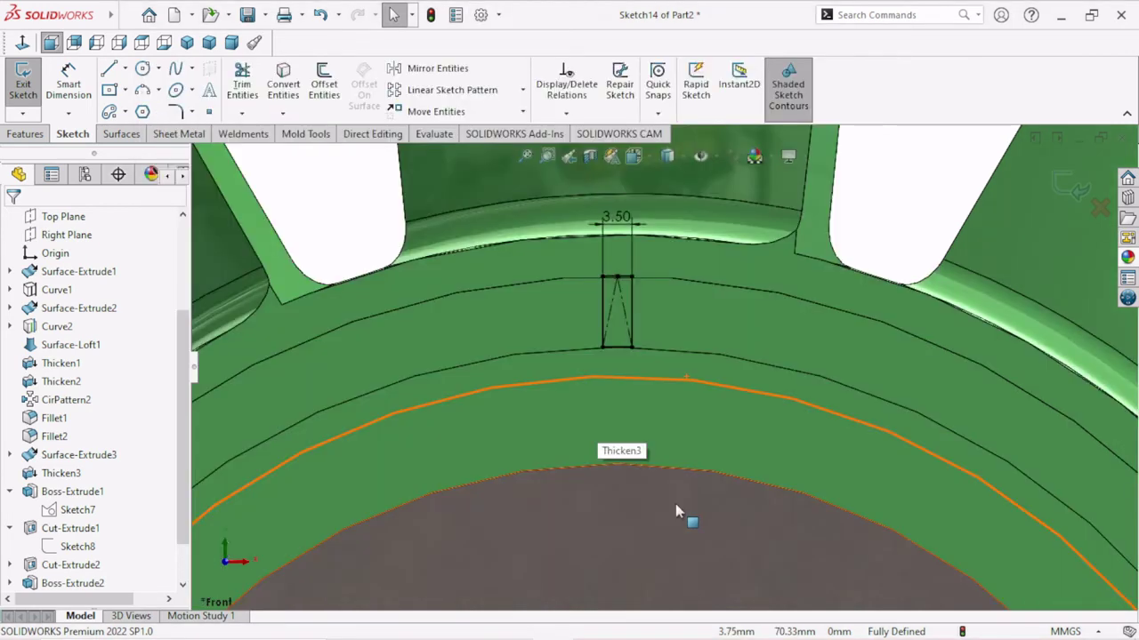
Step: Orbit the view around the hub ring to inspect the key sketch at an angle
mouse_move(676, 503)
middle_mouse_down()
mouse_move(545, 483)
mouse_move(551, 500)
middle_mouse_up()
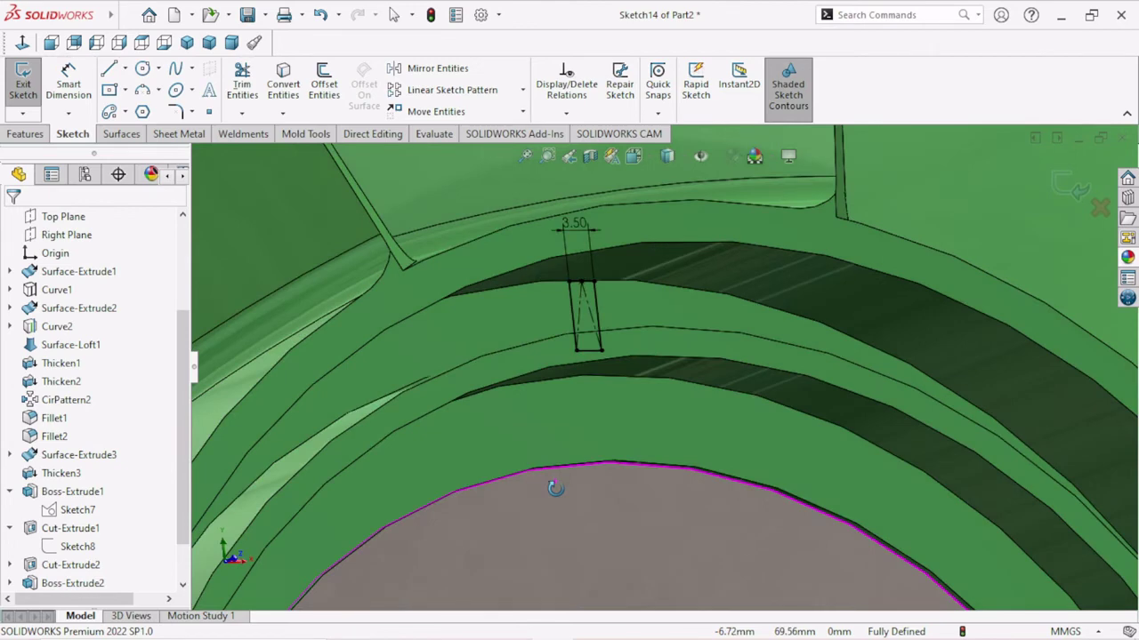
mouse_move(555, 489)
middle_mouse_down()
mouse_move(642, 459)
mouse_move(596, 480)
middle_mouse_up()
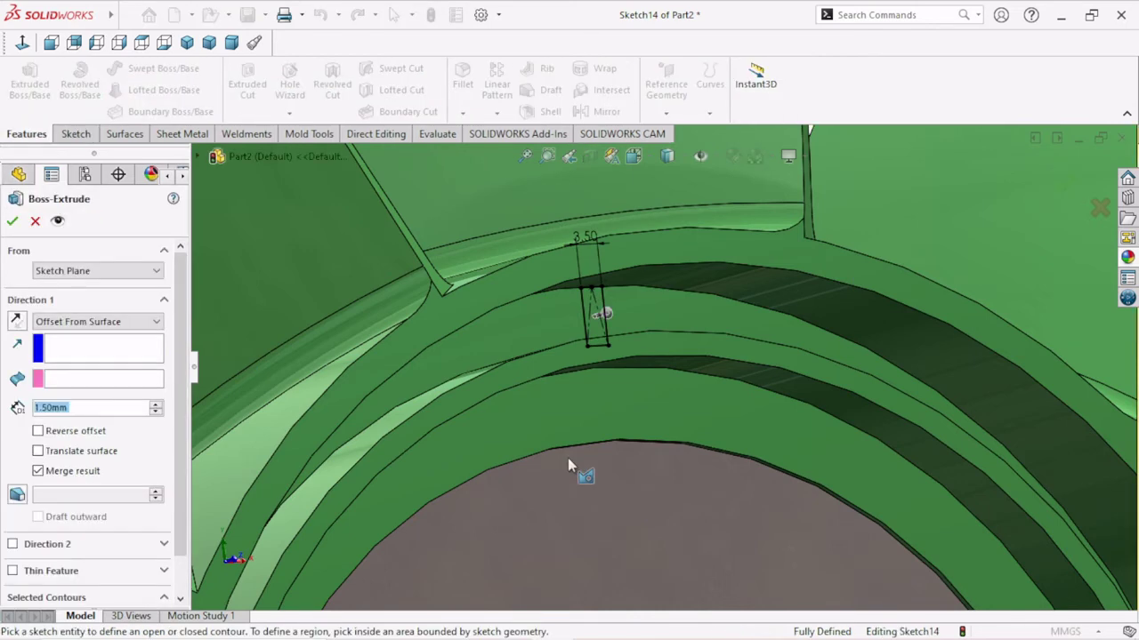
Step: Set the extrusion's offset distance to 14.50 mm and pick the rectangular key contour
mouse_move(568, 461)
middle_mouse_down()
mouse_move(547, 388)
mouse_move(475, 389)
middle_mouse_up()
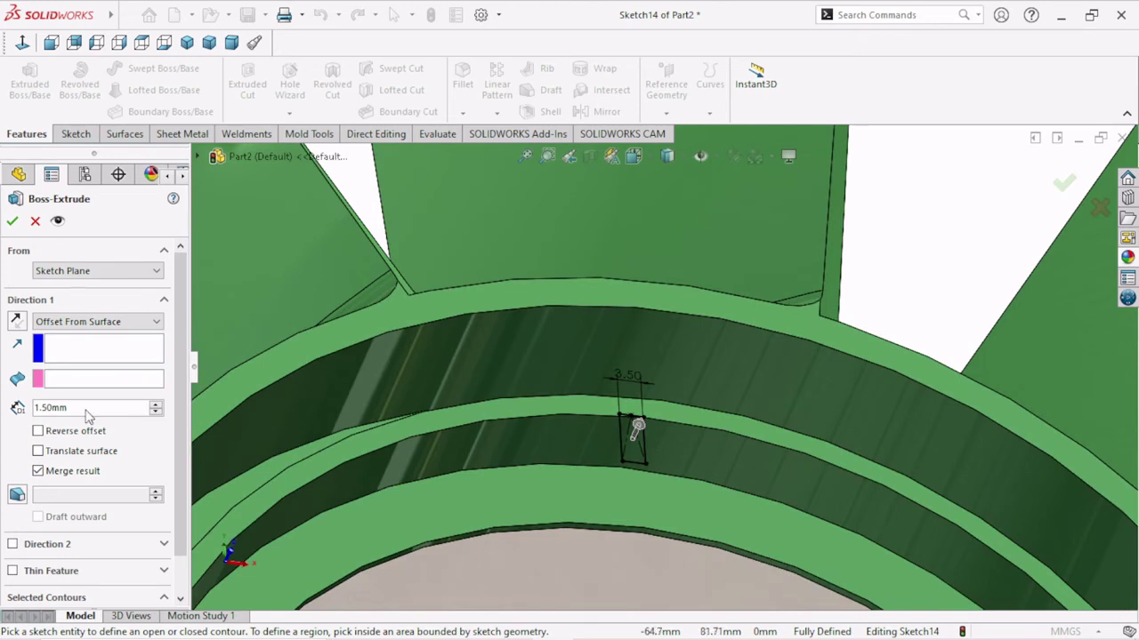
left_click_drag(86, 409, 4, 418)
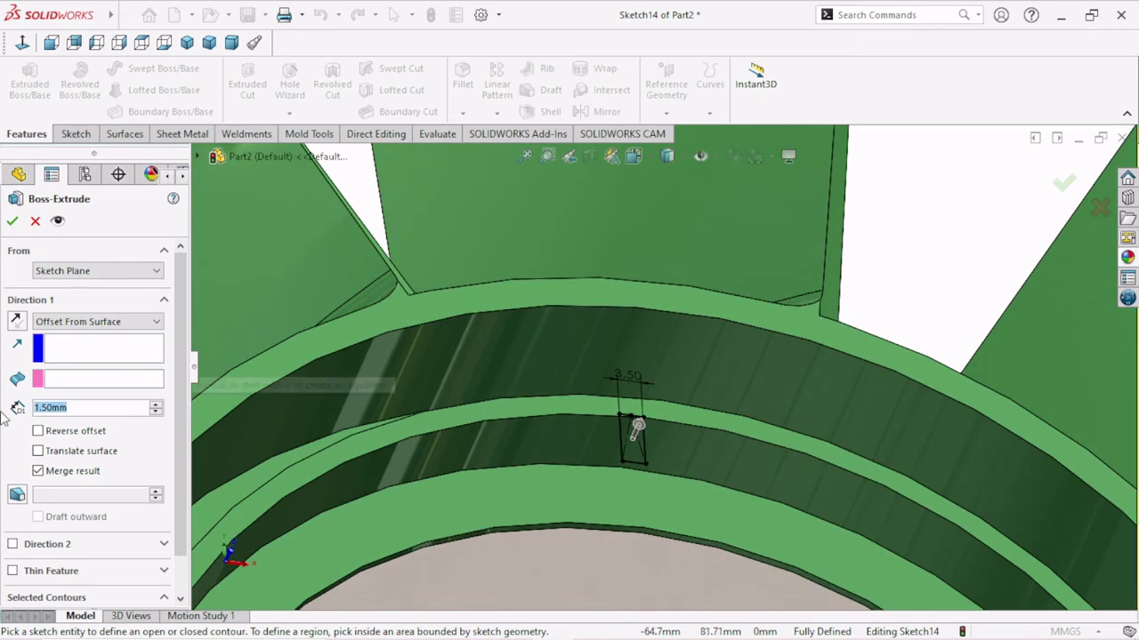
type("14.5")
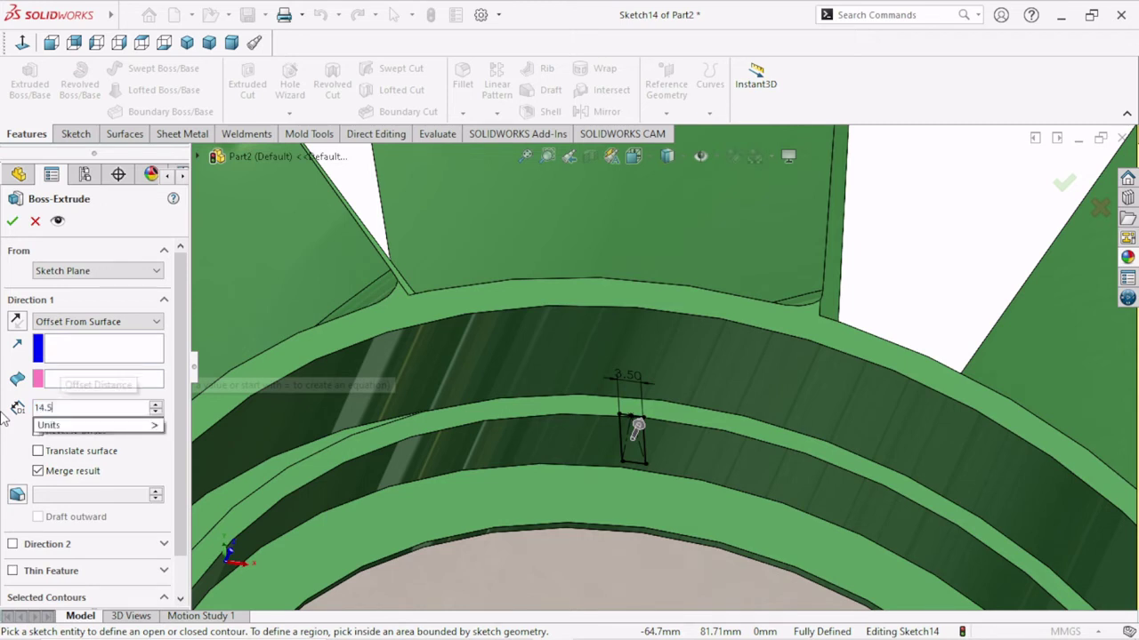
key("Return")
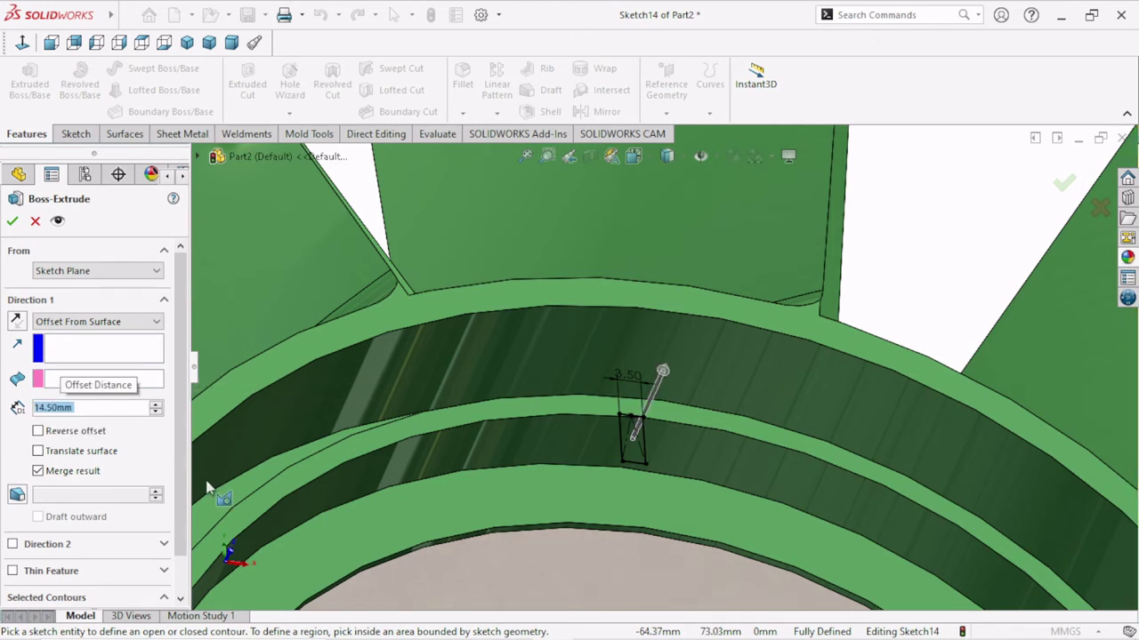
left_click(633, 443)
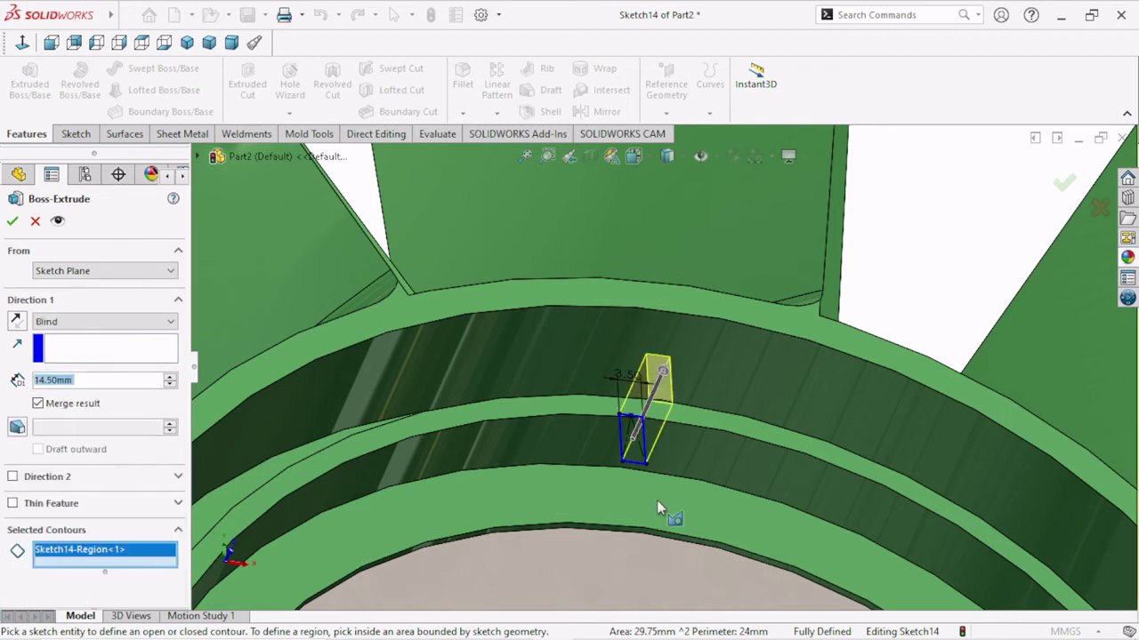
Step: Inspect the extrusion preview from several angles and set the depth to 18 mm
middle_click_drag(658, 500, 741, 580)
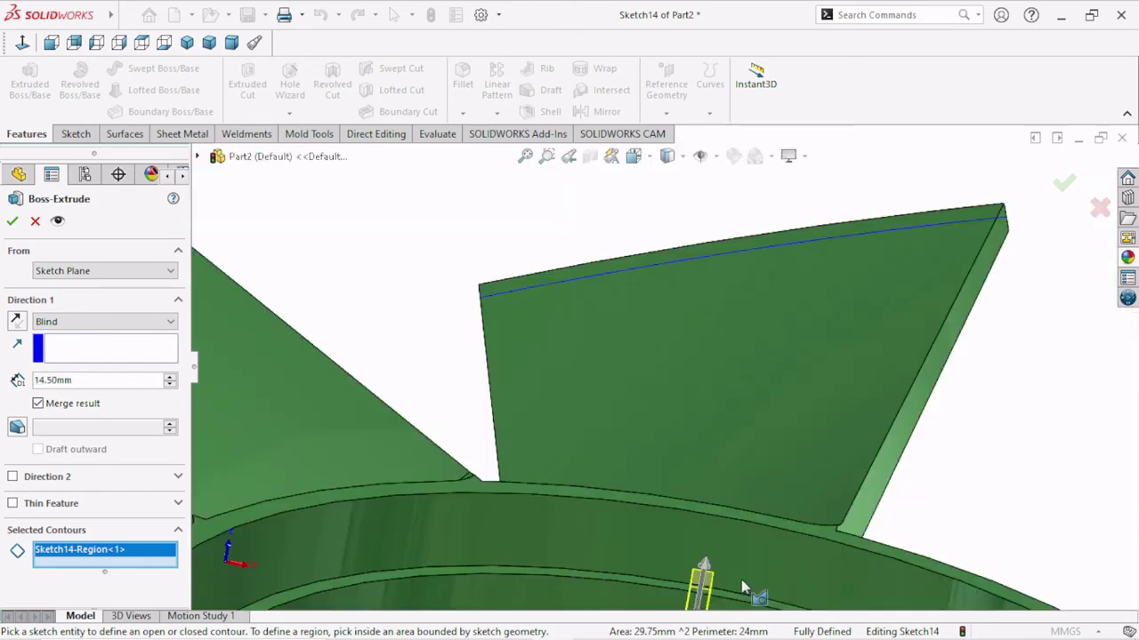
scroll(690, 487, "up", 5)
scroll(647, 514, "down", 5)
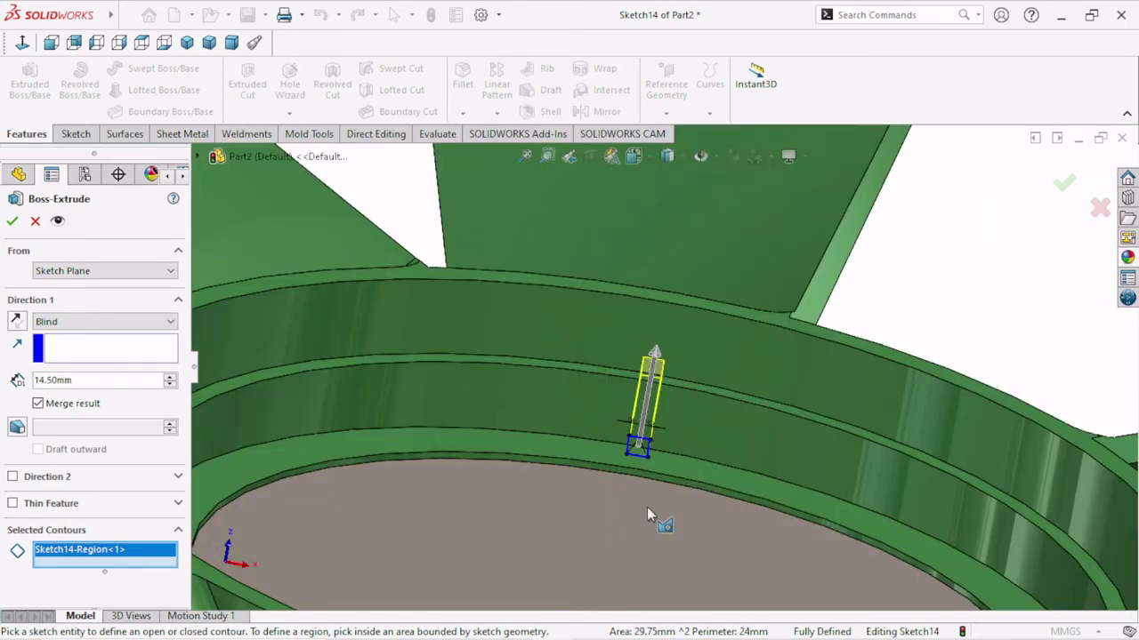
middle_click_drag(647, 509, 641, 459)
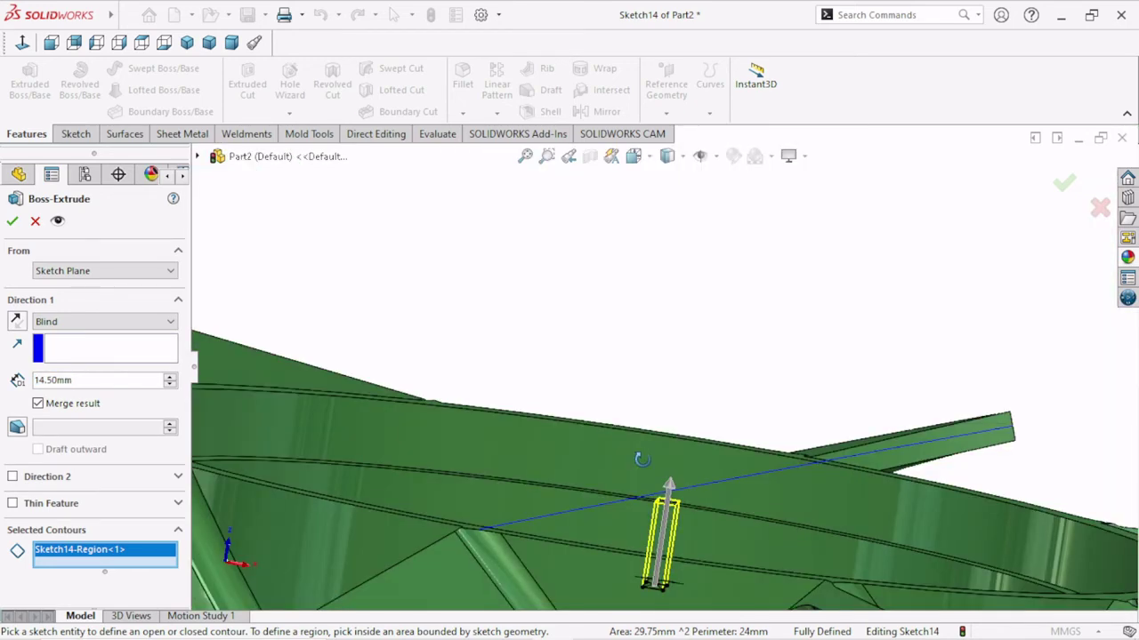
middle_click_drag(642, 459, 3, 391)
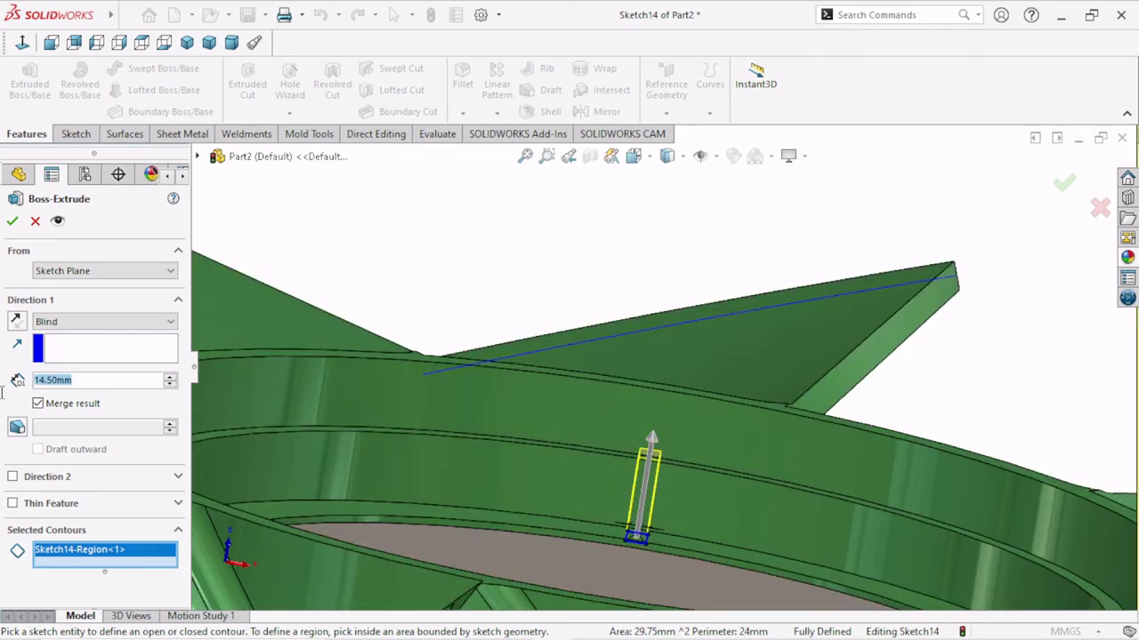
type("18")
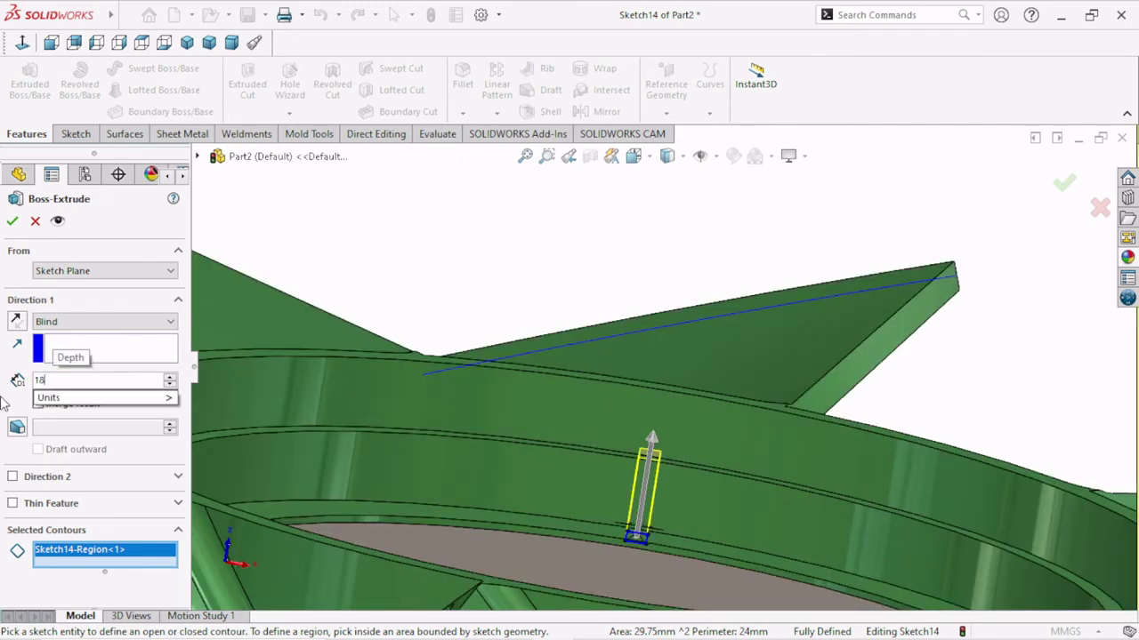
key("Return")
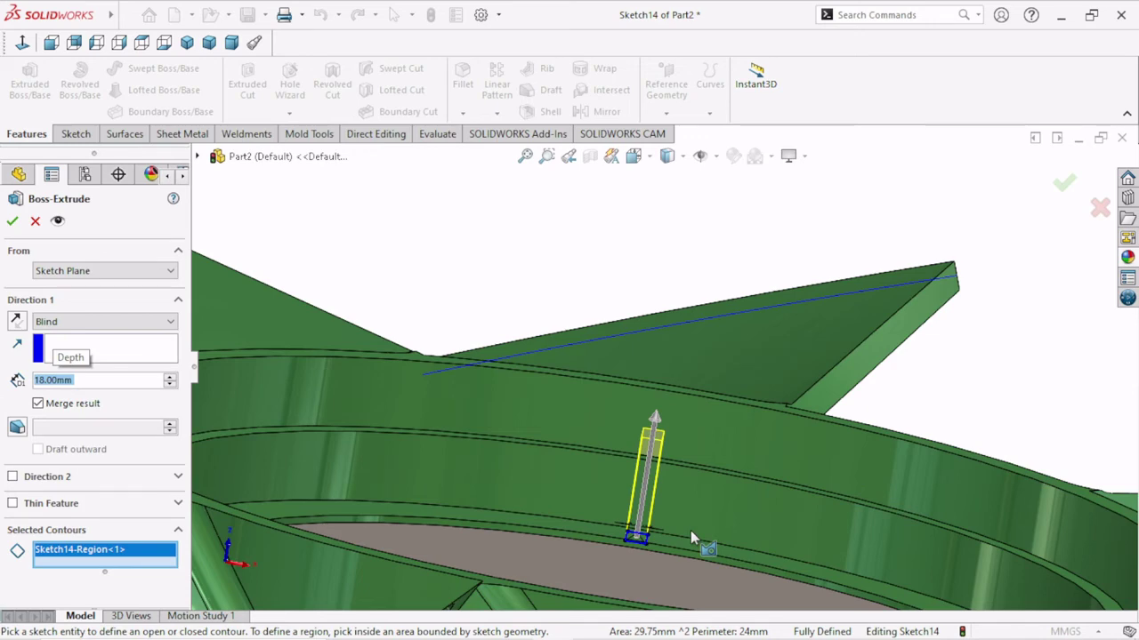
Step: Increase the Blind depth to 20 mm and confirm the merged key boss
mouse_move(691, 532)
middle_mouse_down()
mouse_move(687, 503)
mouse_move(685, 534)
middle_mouse_up()
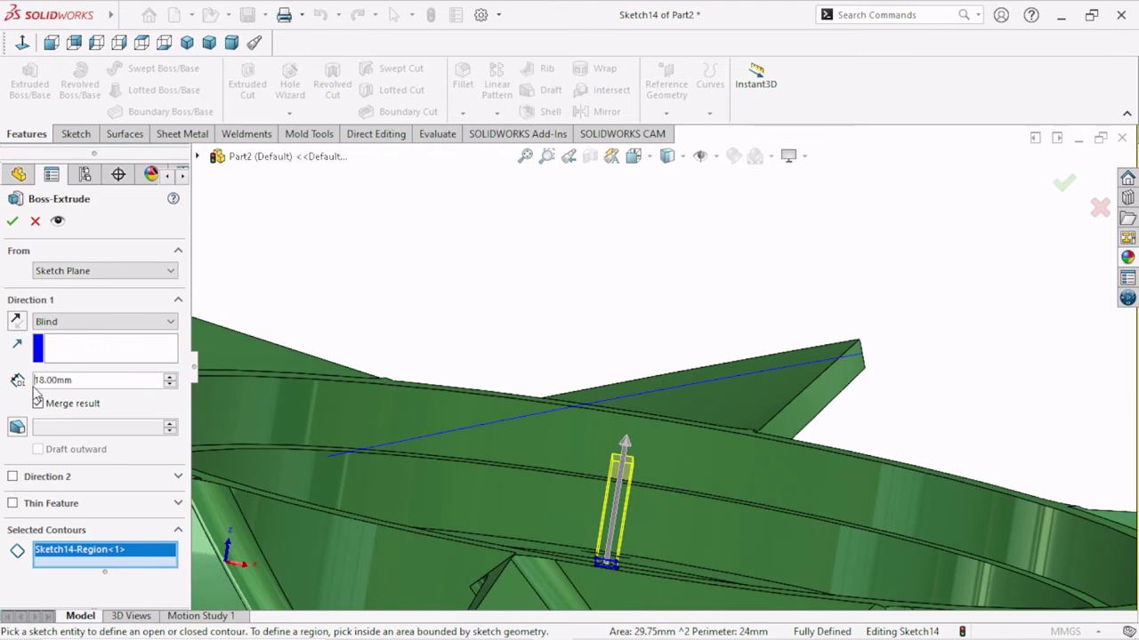
left_click_drag(33, 384, 88, 389)
type("20")
key("Return")
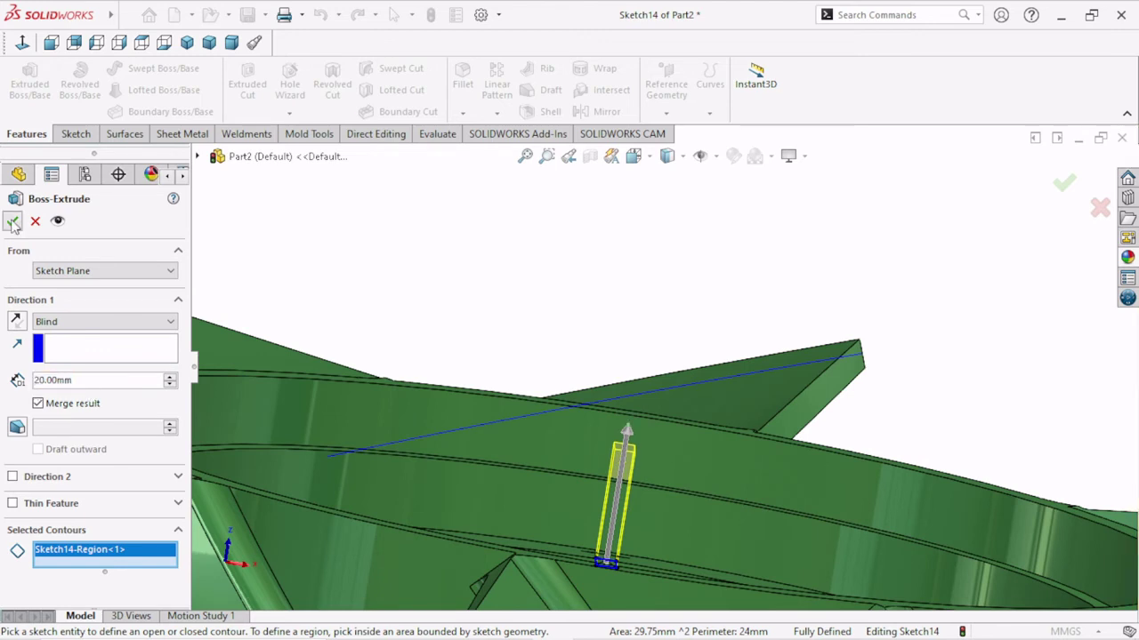
left_click(13, 222)
Step: Orbit into the hub interior and start a Chamfer from the Fillet dropdown
middle_click_drag(622, 445, 645, 485)
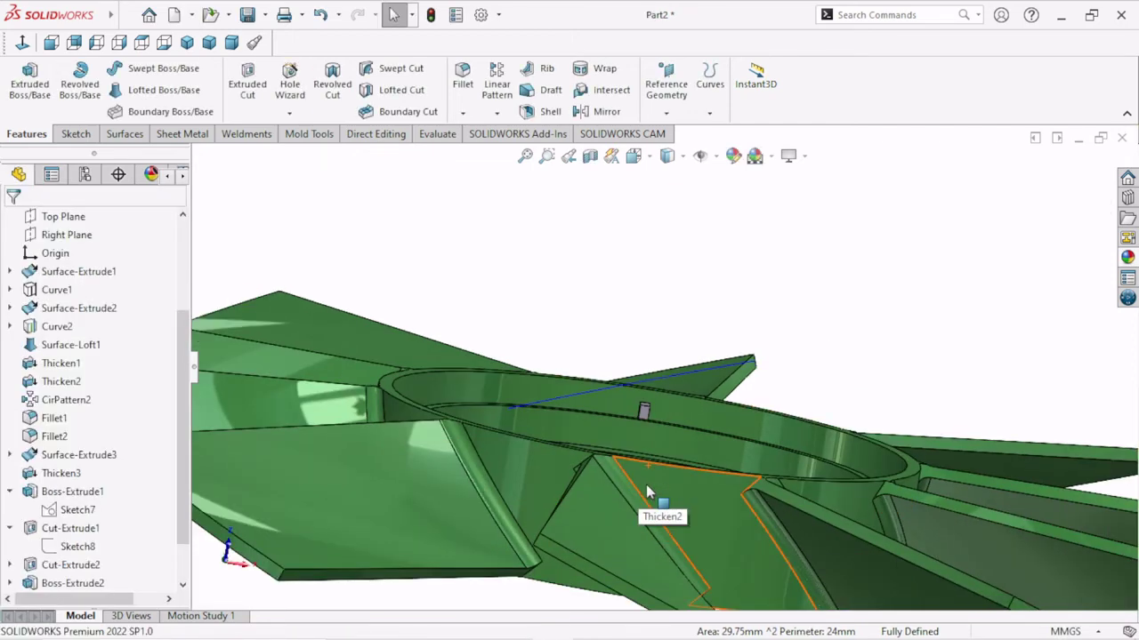
mouse_move(658, 333)
middle_mouse_down()
mouse_move(668, 470)
mouse_move(602, 585)
middle_mouse_up()
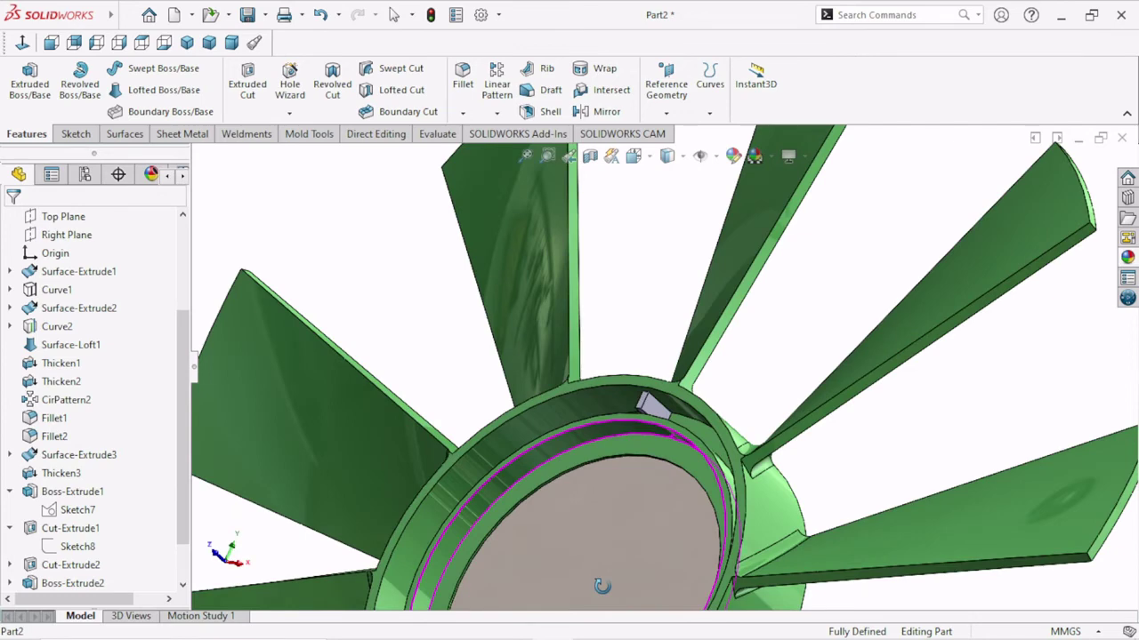
scroll(632, 427, "down", 5)
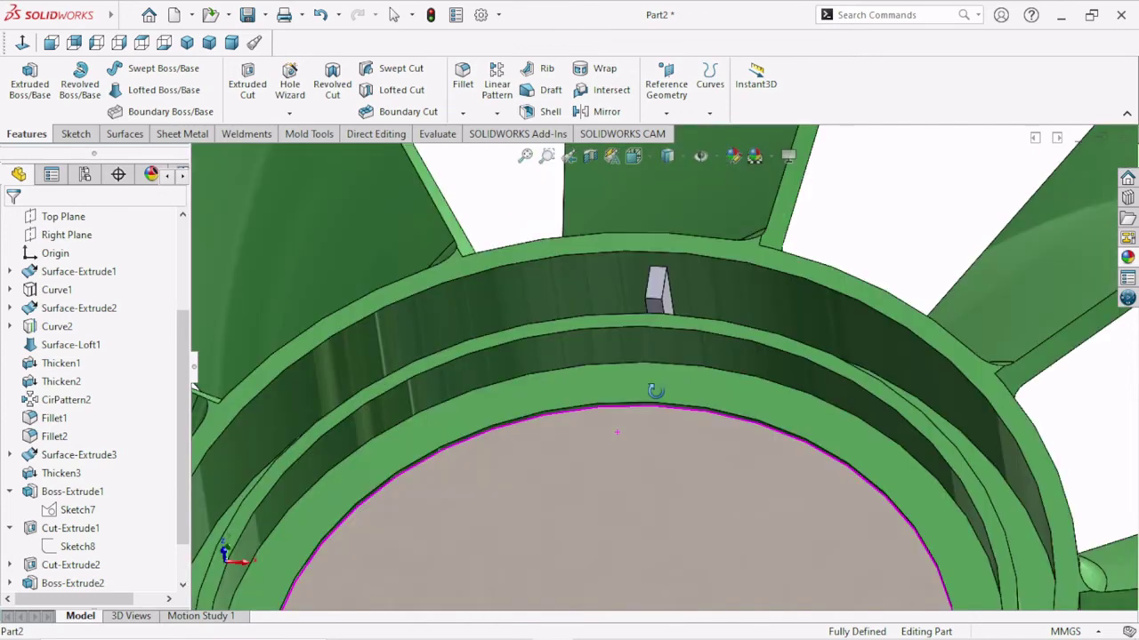
left_click(462, 113)
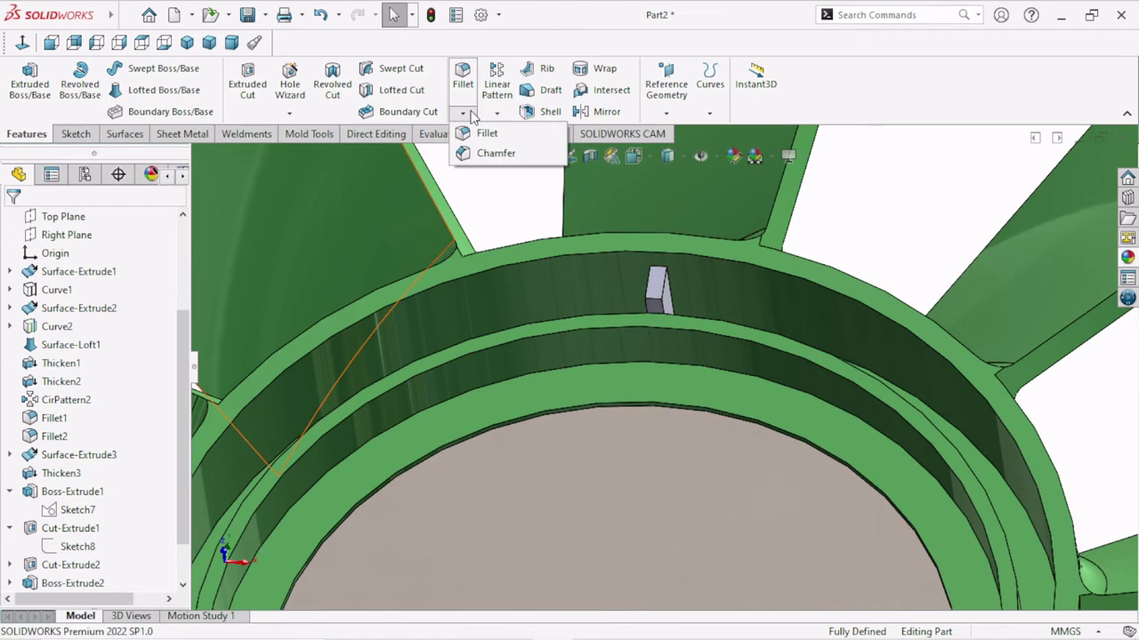
left_click(495, 153)
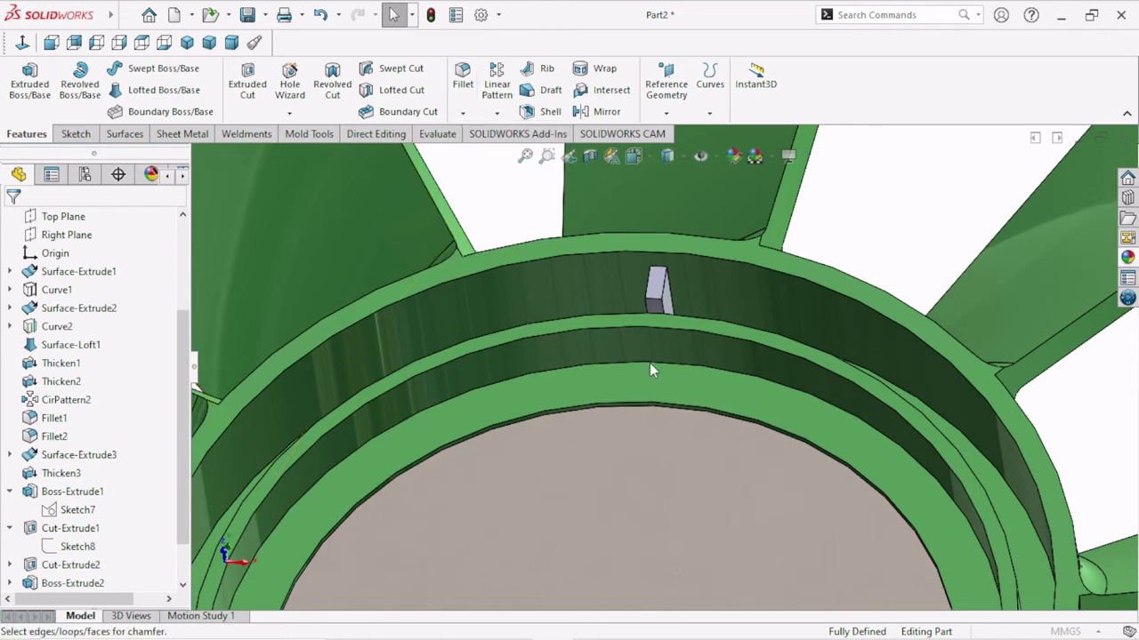
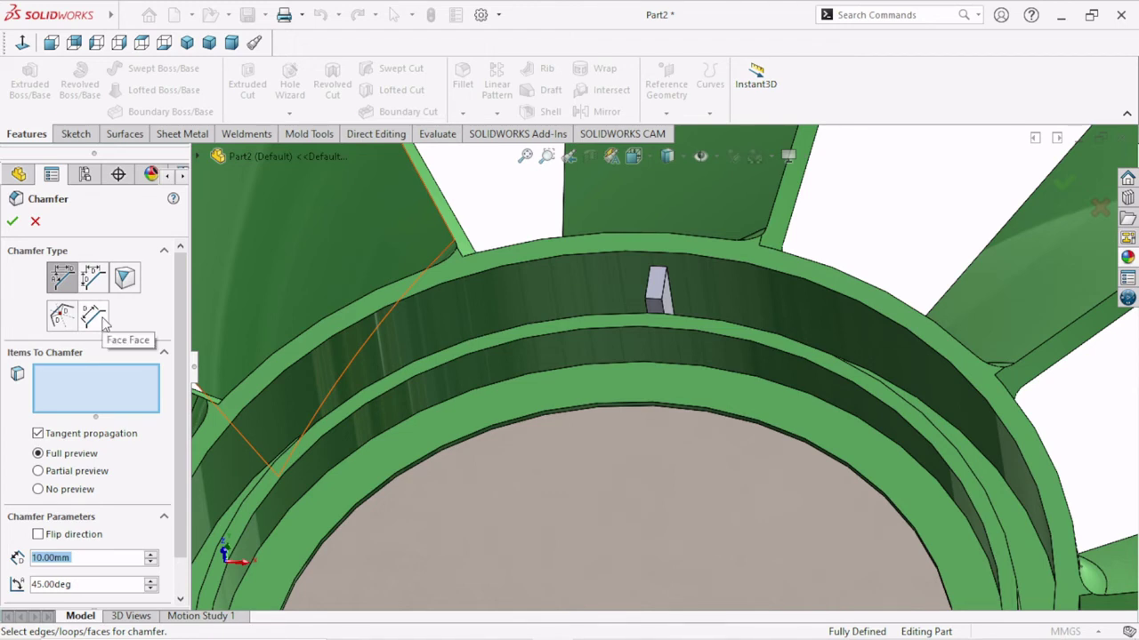
Step: Make the chamfer Face Face, with the block face and ring face in face set 1, at 5 mm
left_click(103, 324)
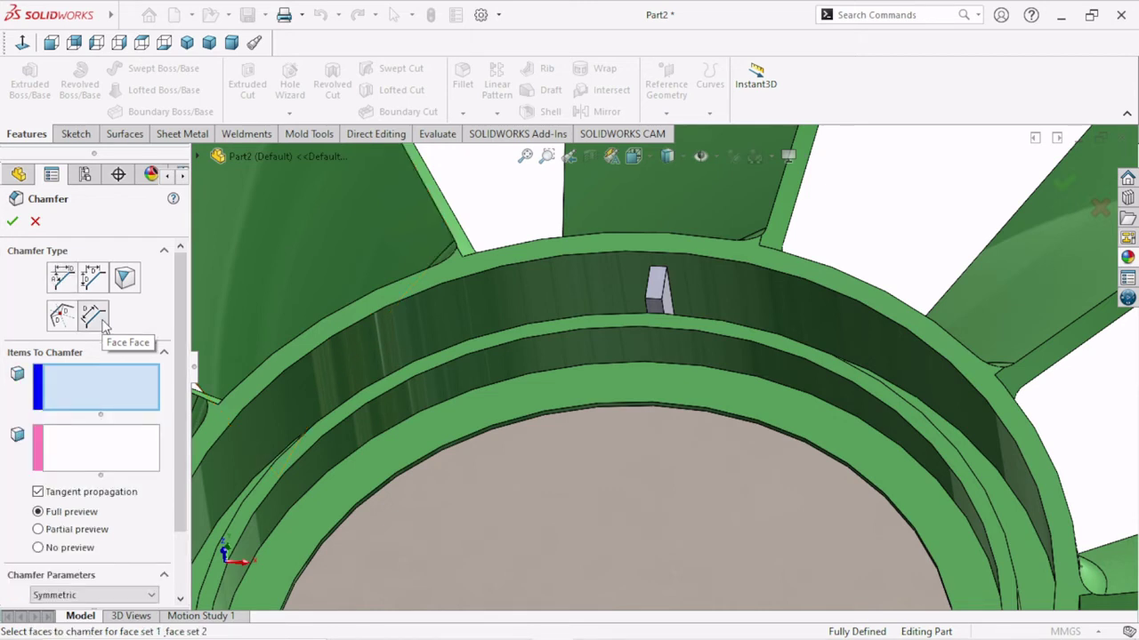
left_click(656, 286)
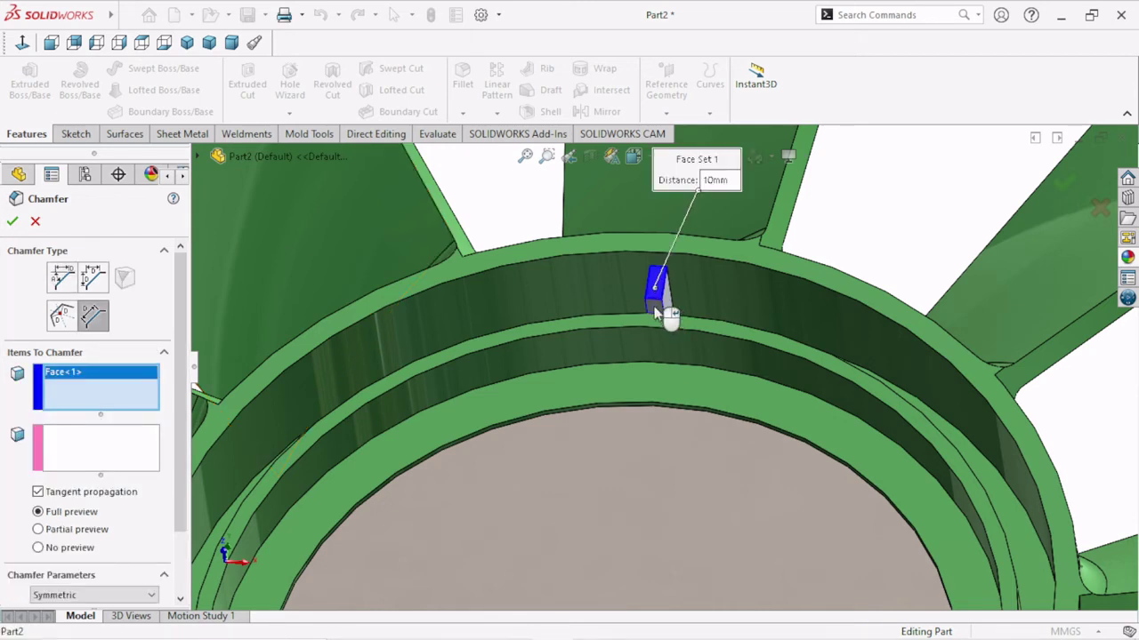
left_click(656, 313)
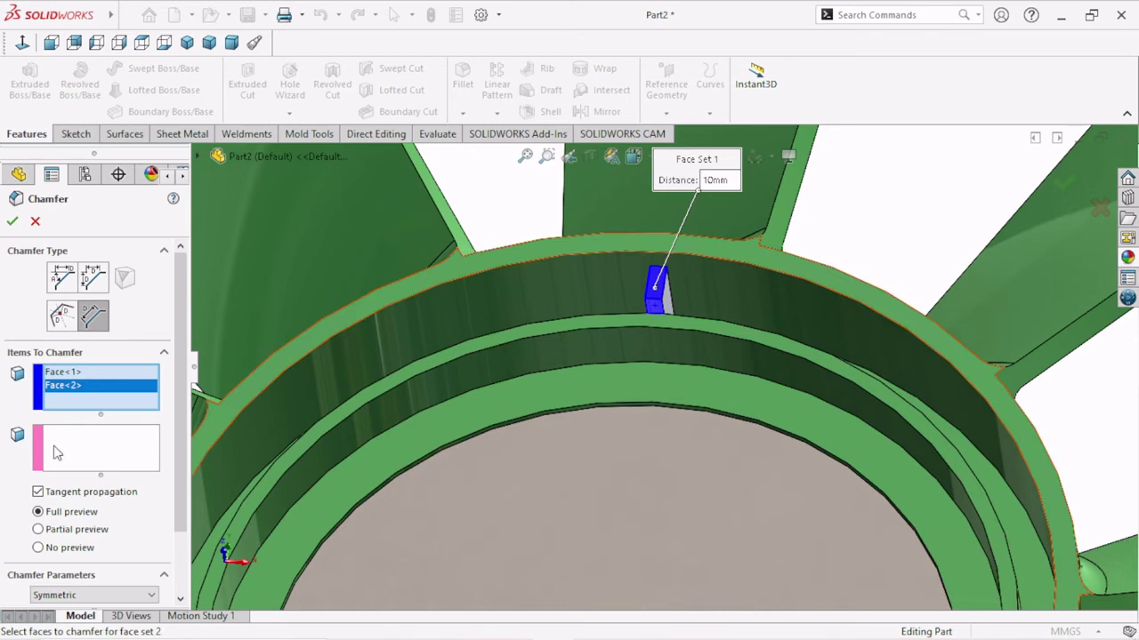
scroll(98, 499, "down", 2)
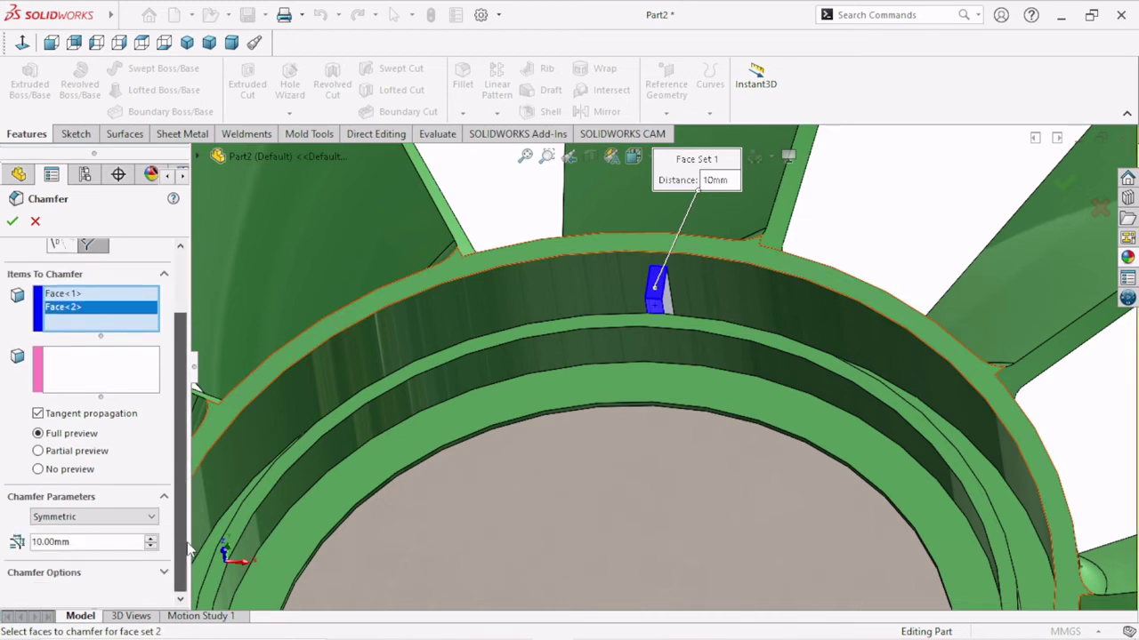
left_click(112, 543)
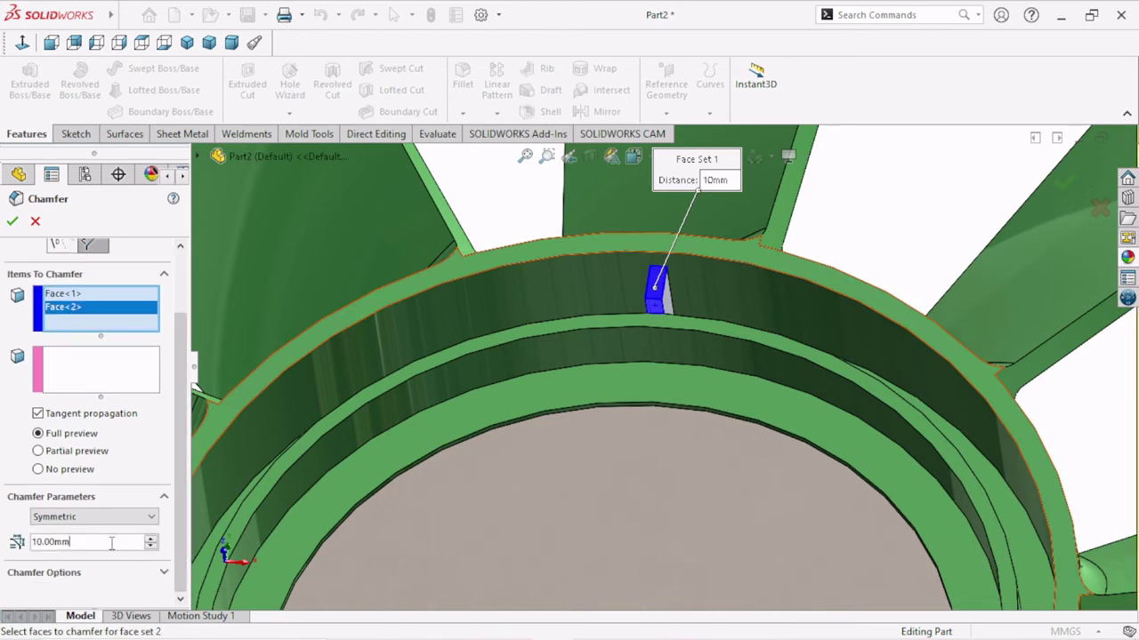
key("BackSpace")
key("BackSpace")
key("BackSpace")
type("5")
key("Return")
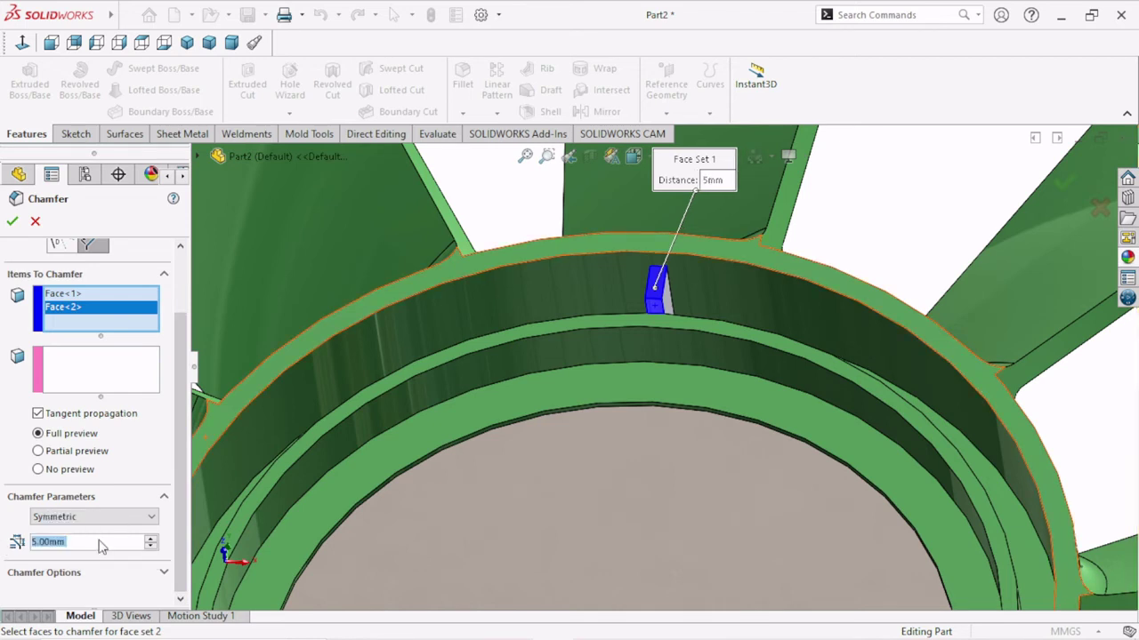
Step: Try the Asymmetric and Chord Width chamfer parameter options
left_click(89, 517)
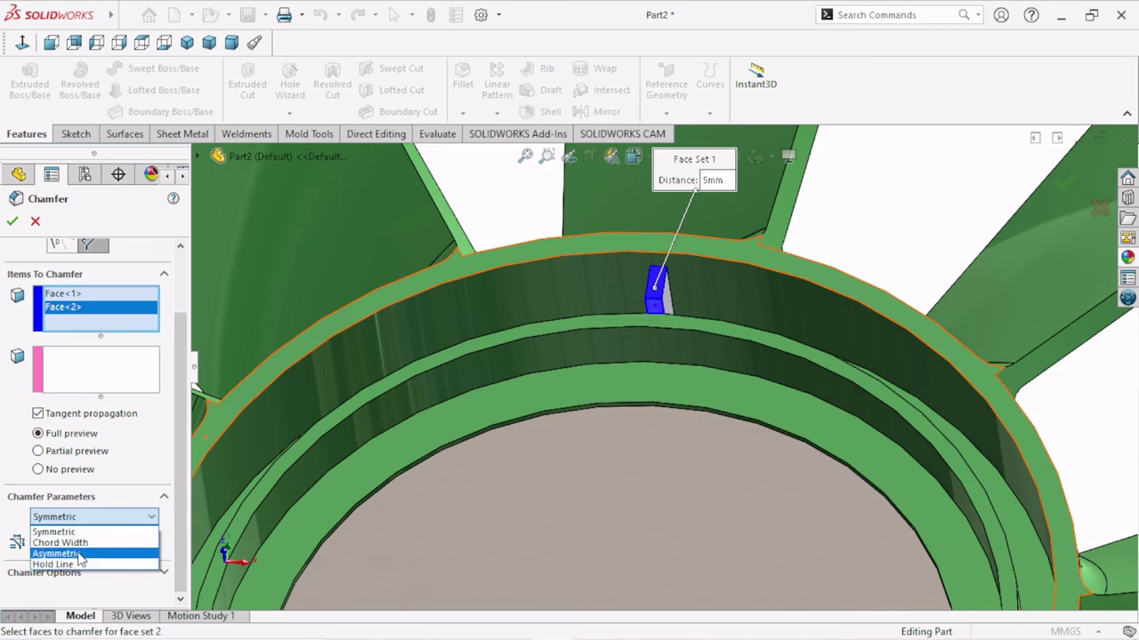
left_click(89, 553)
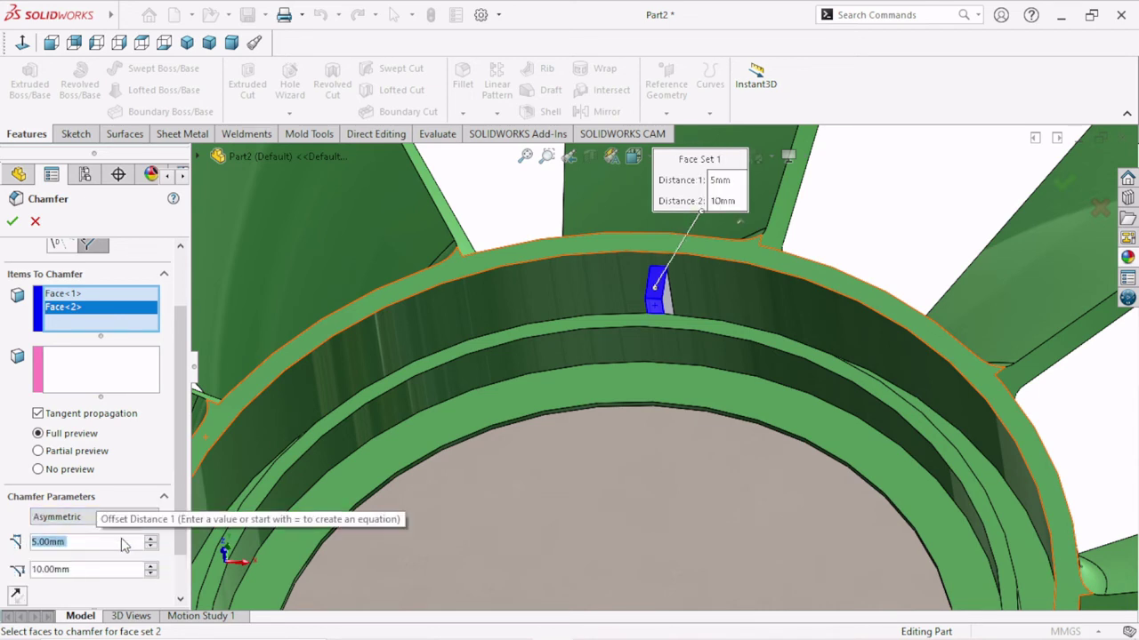
left_click(89, 516)
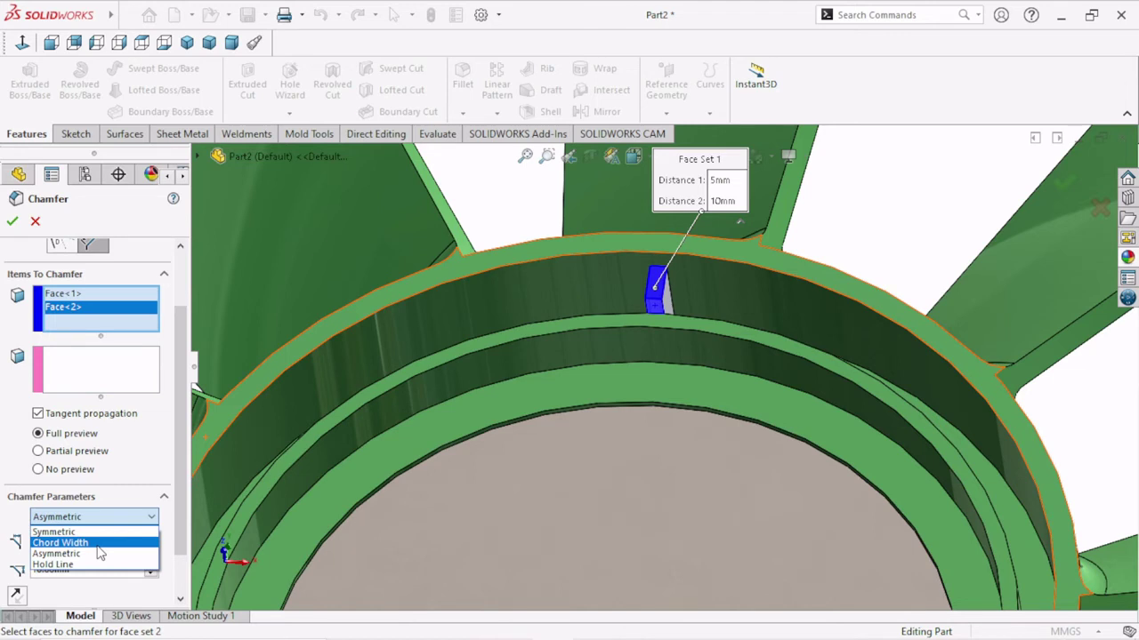
left_click(61, 542)
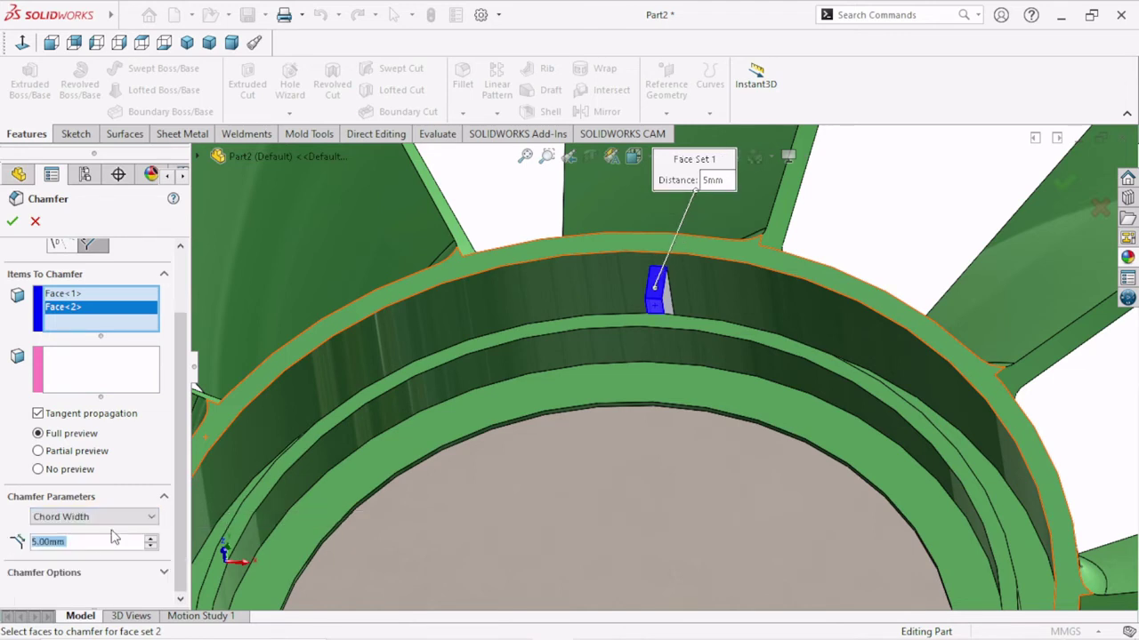
left_click(148, 520)
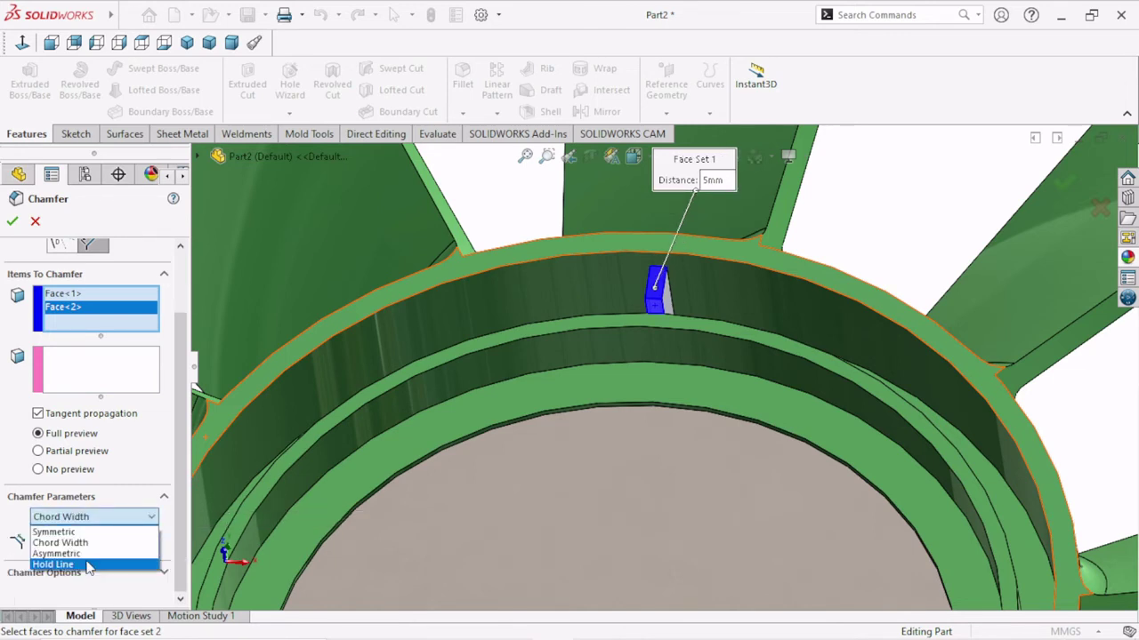
left_click(87, 556)
Step: Return the chamfer to Symmetric with a 4 mm distance
left_click(93, 517)
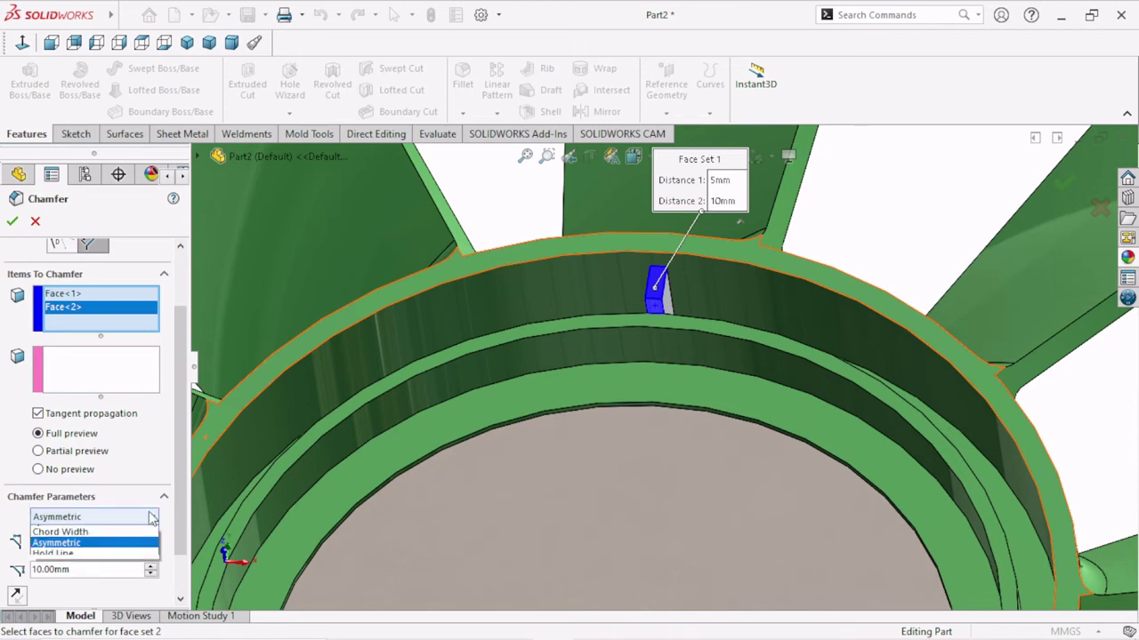
left_click(62, 532)
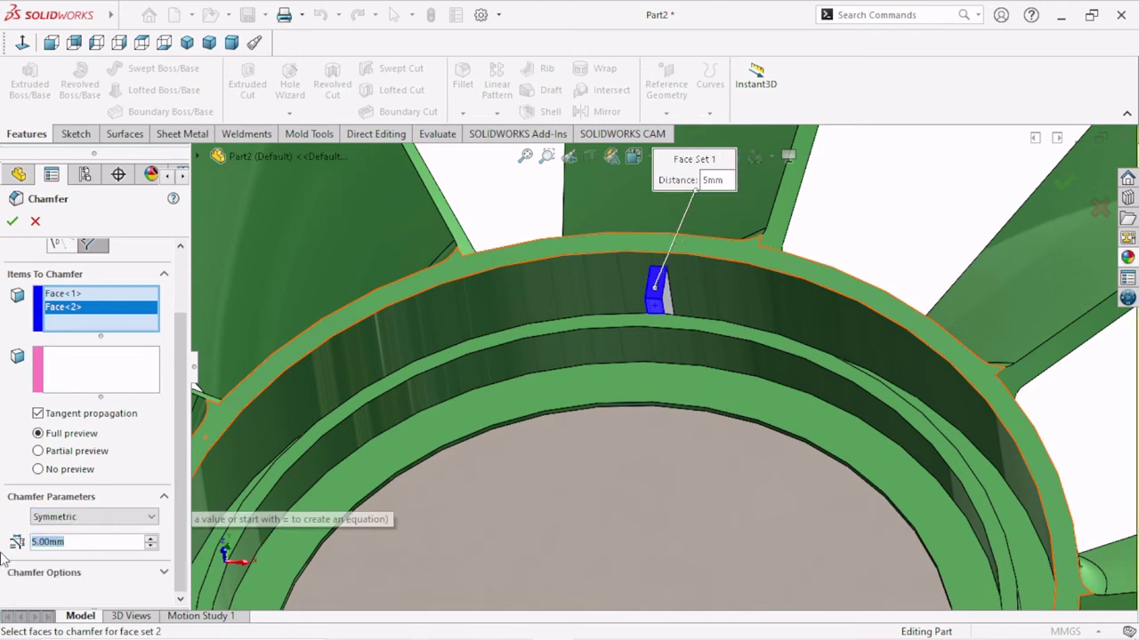
type("4")
key("Return")
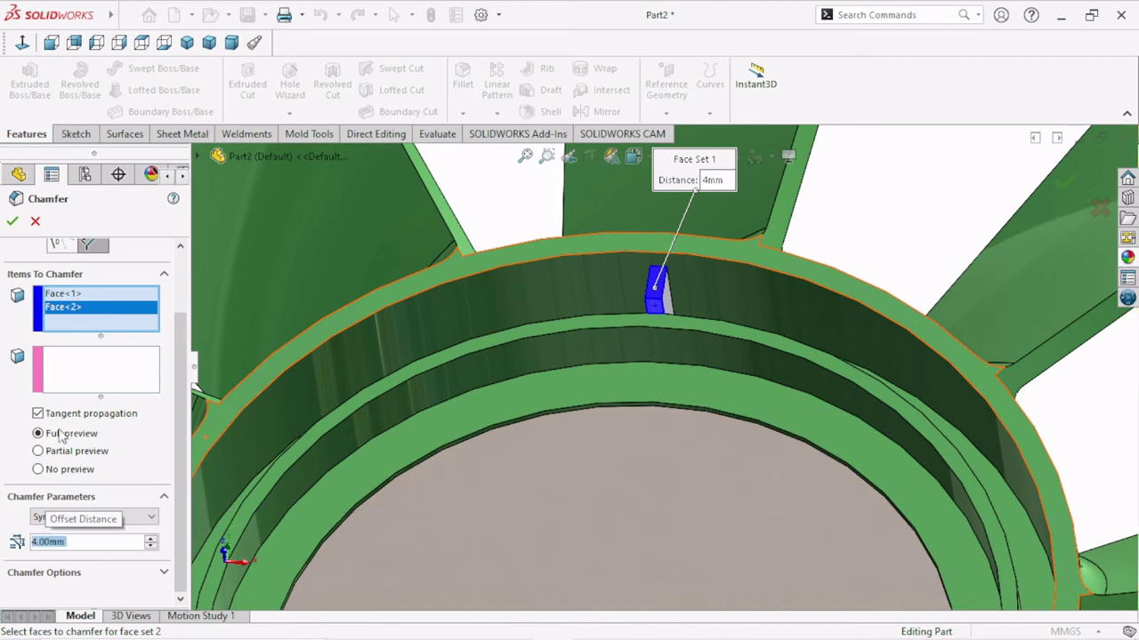
left_click(61, 434)
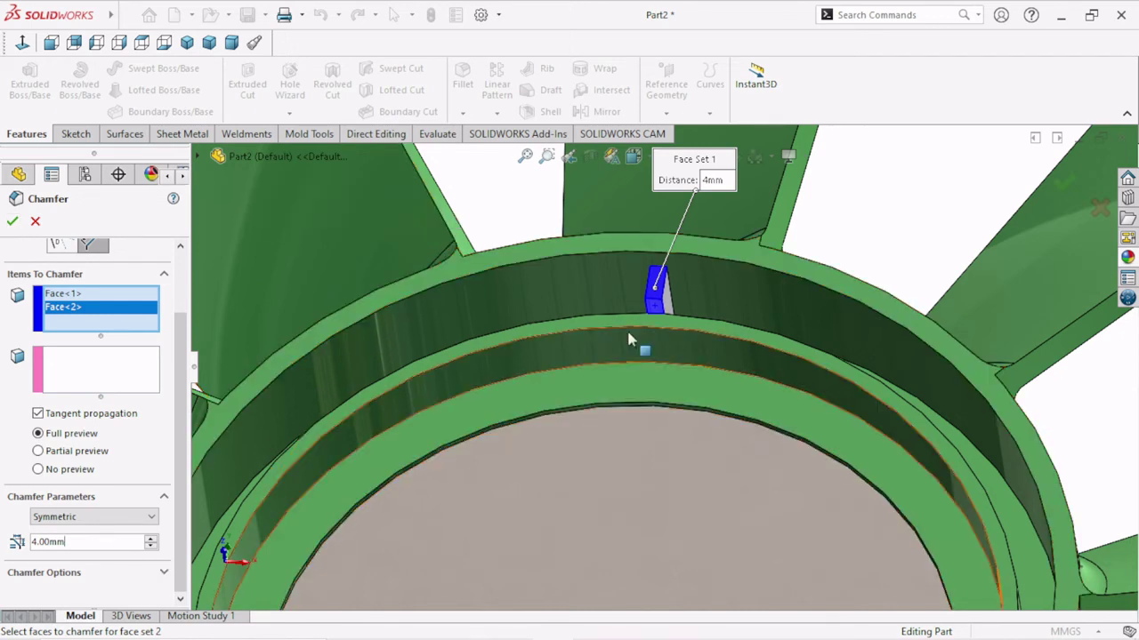
Step: Add two more block faces to face set 1
middle_click_drag(692, 334, 669, 296)
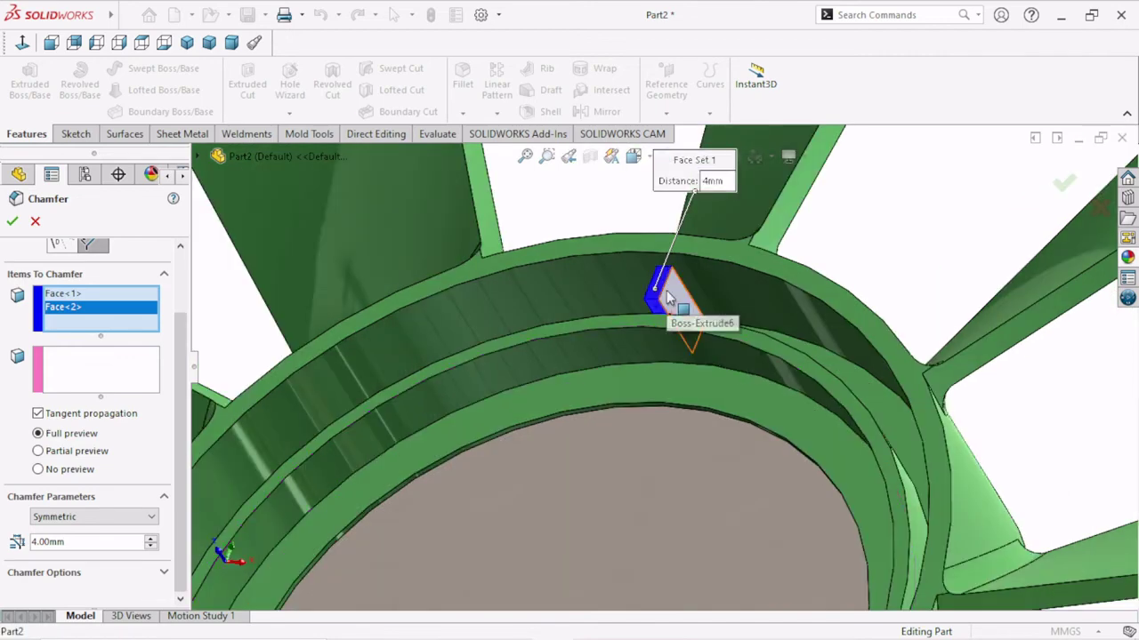
left_click(669, 296)
middle_click_drag(590, 348, 660, 393)
left_click(638, 301)
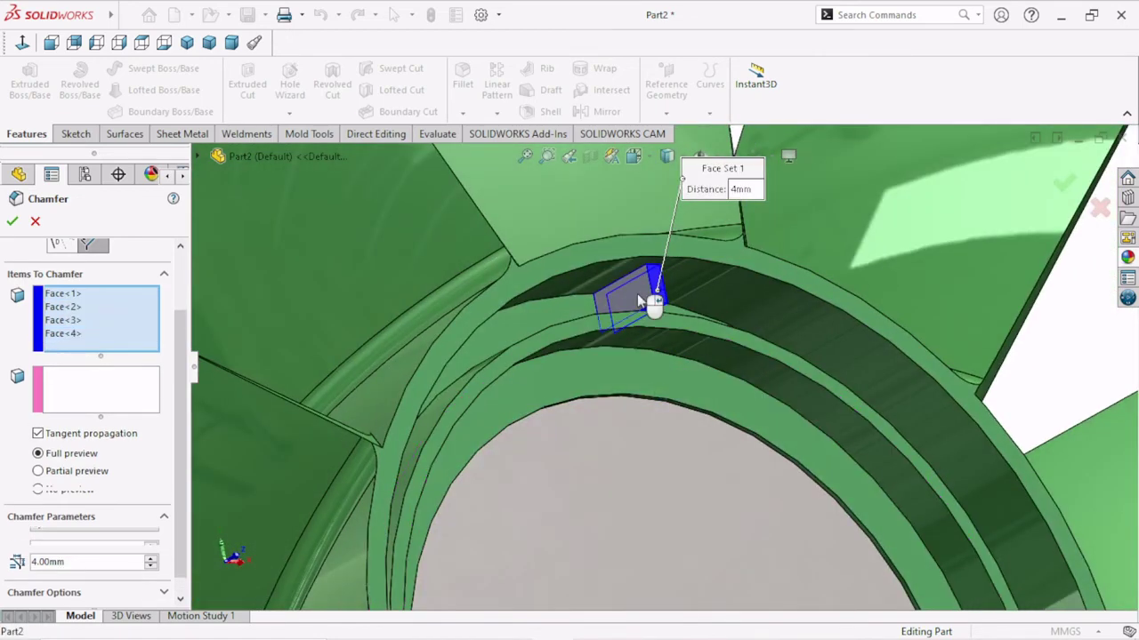
mouse_move(638, 301)
middle_mouse_down()
mouse_move(614, 384)
mouse_move(561, 287)
middle_mouse_up()
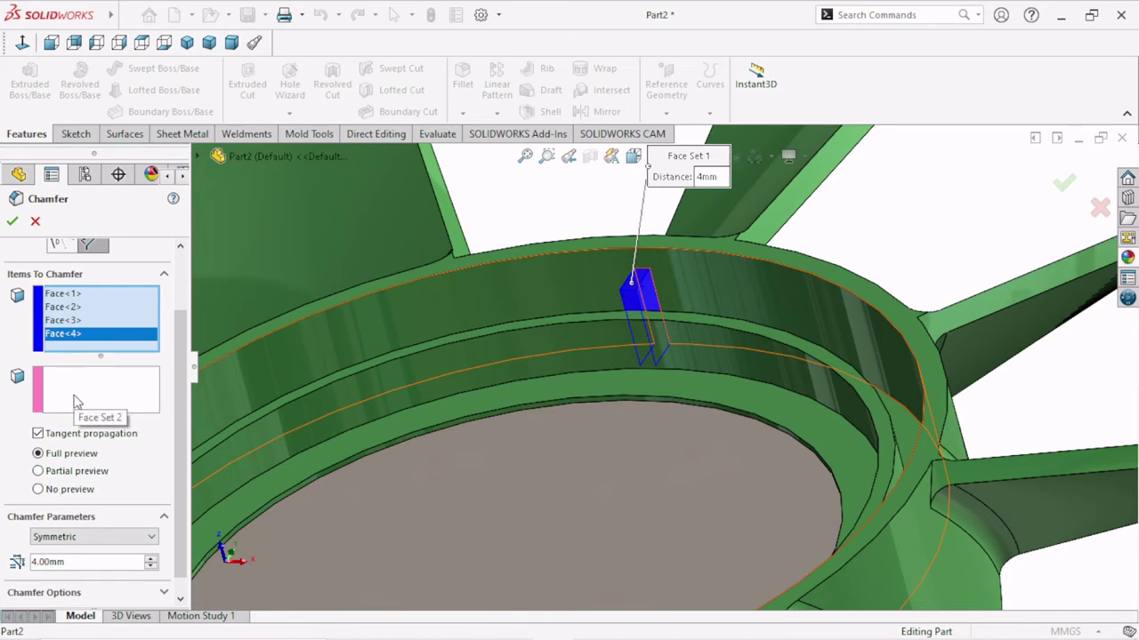
Step: Remove Face<2>, Face<4> and Face<3> from face set 1, leaving only Face<1>
right_click(68, 307)
left_click(104, 339)
right_click(68, 318)
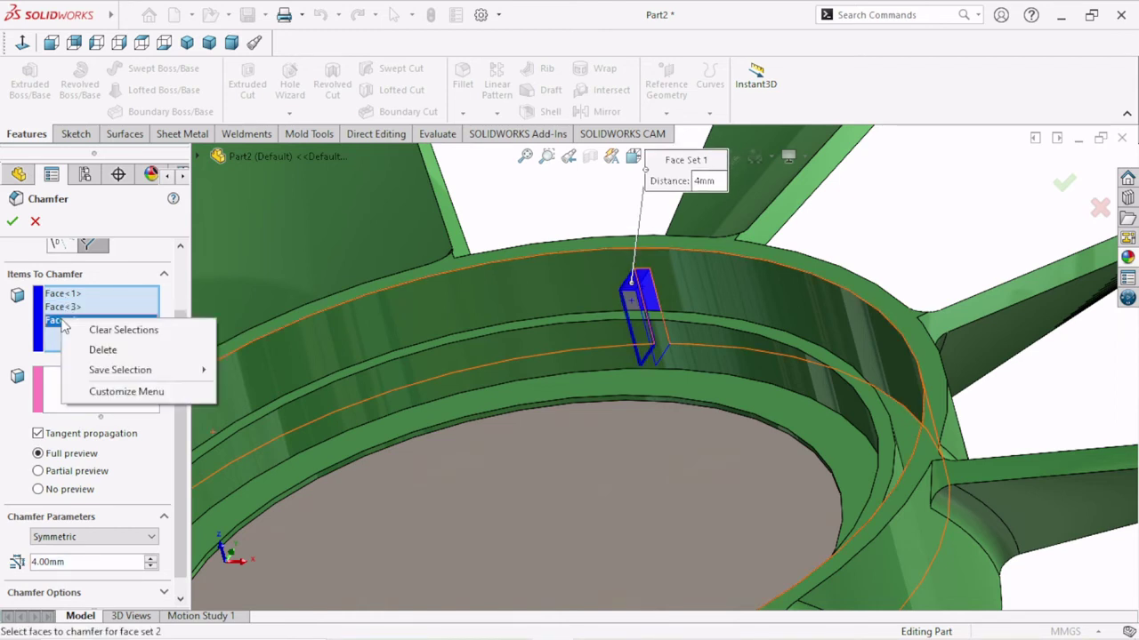
left_click(86, 351)
right_click(69, 307)
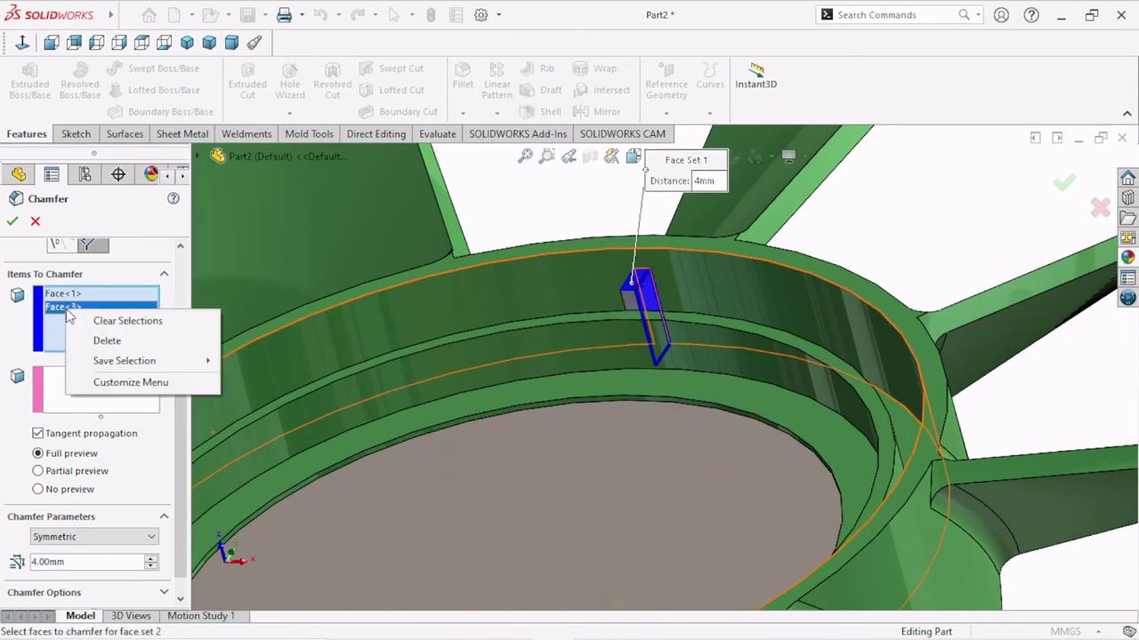
left_click(89, 338)
Step: Put the adjacent block face in face set 2 and try distances of 14 and 8 mm
left_click(82, 391)
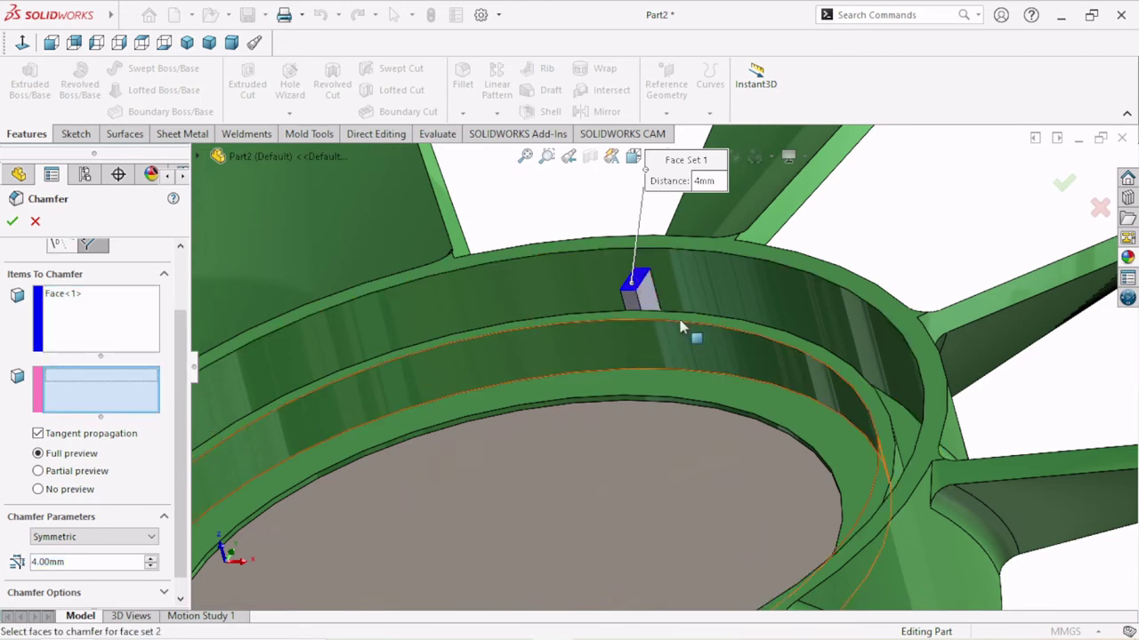
left_click(622, 296)
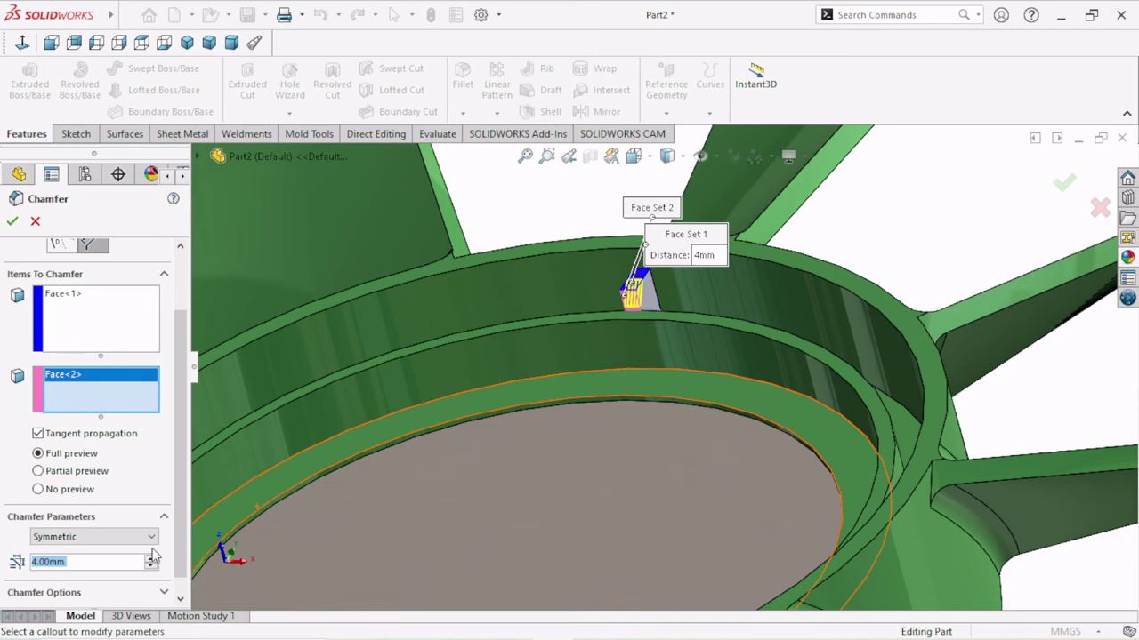
type("14")
key("Return")
left_click(102, 561)
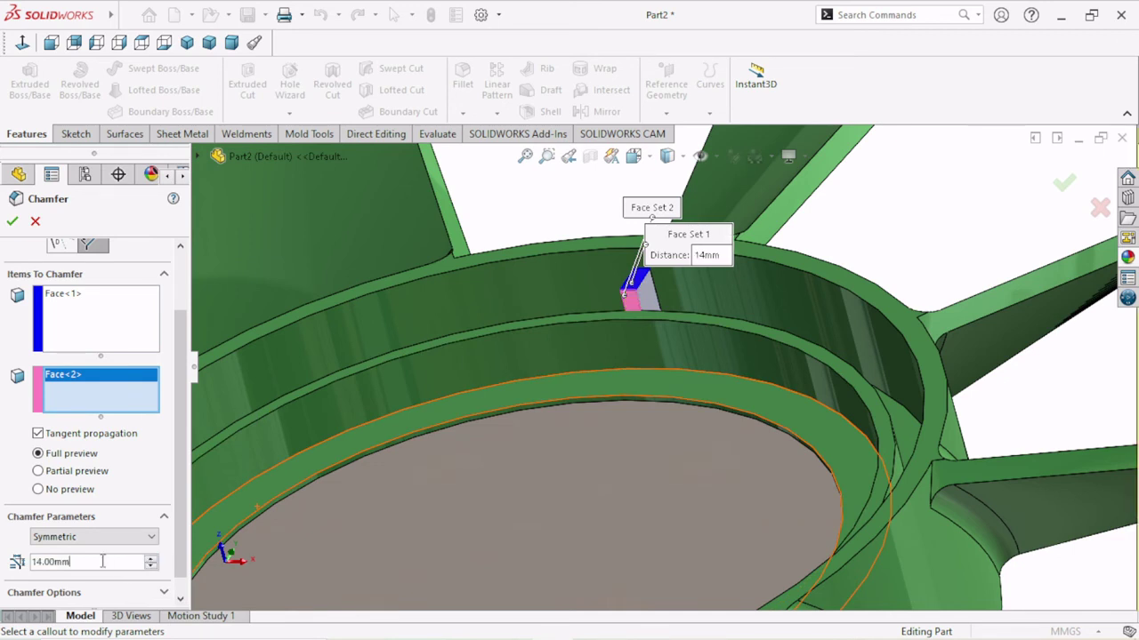
double_click(103, 561)
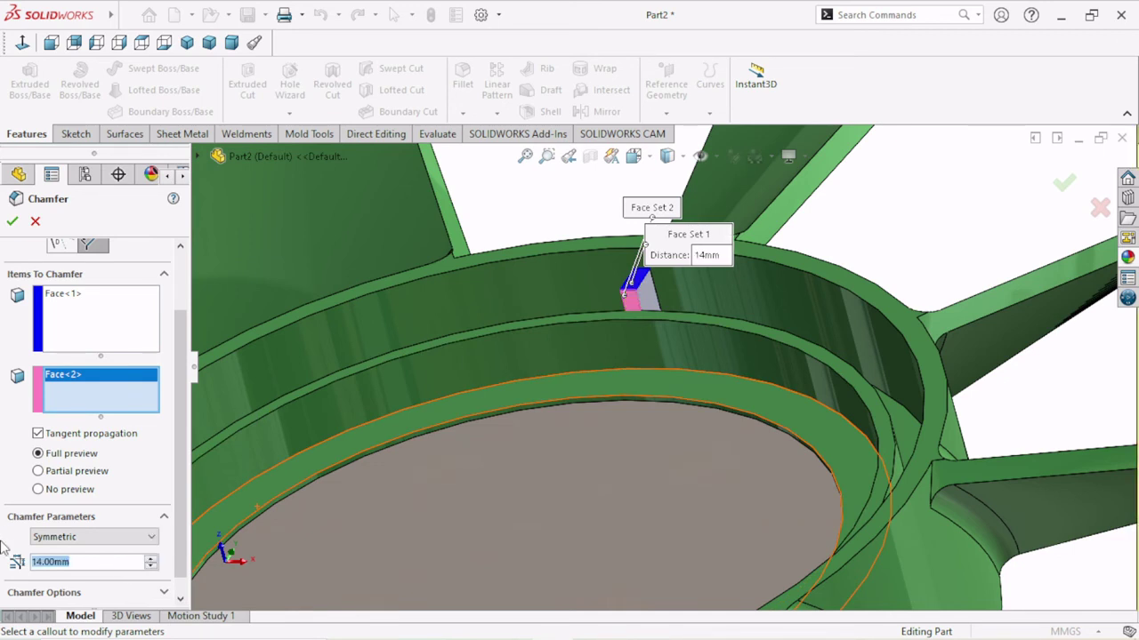
type("8")
key("Return")
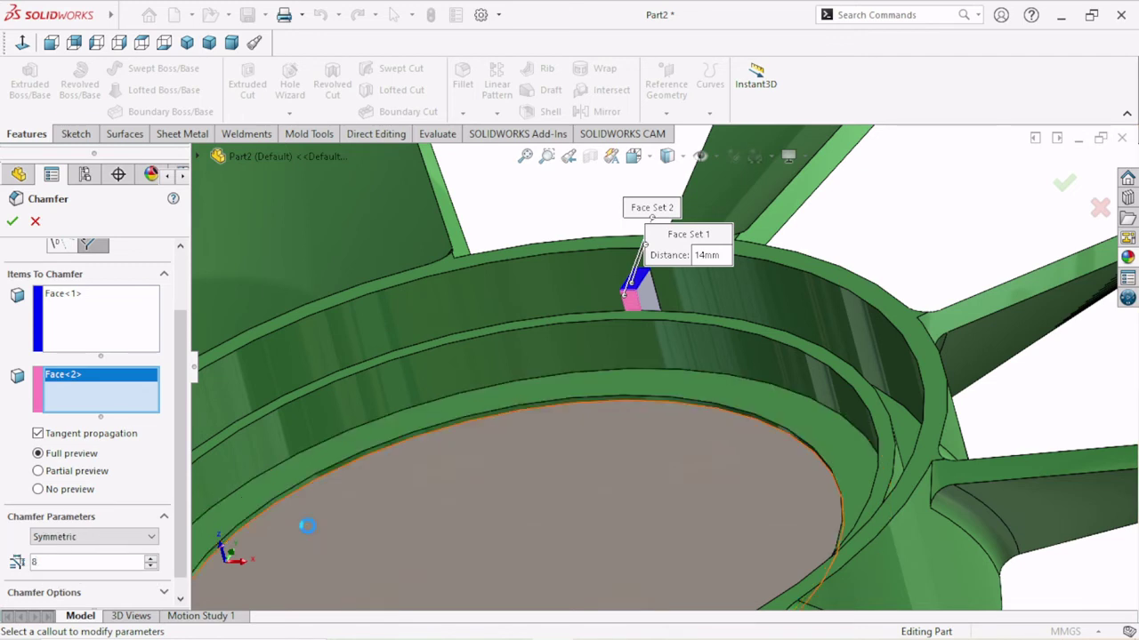
Step: Add the grey bottom face to face set 2, then remove it again
left_click(319, 530)
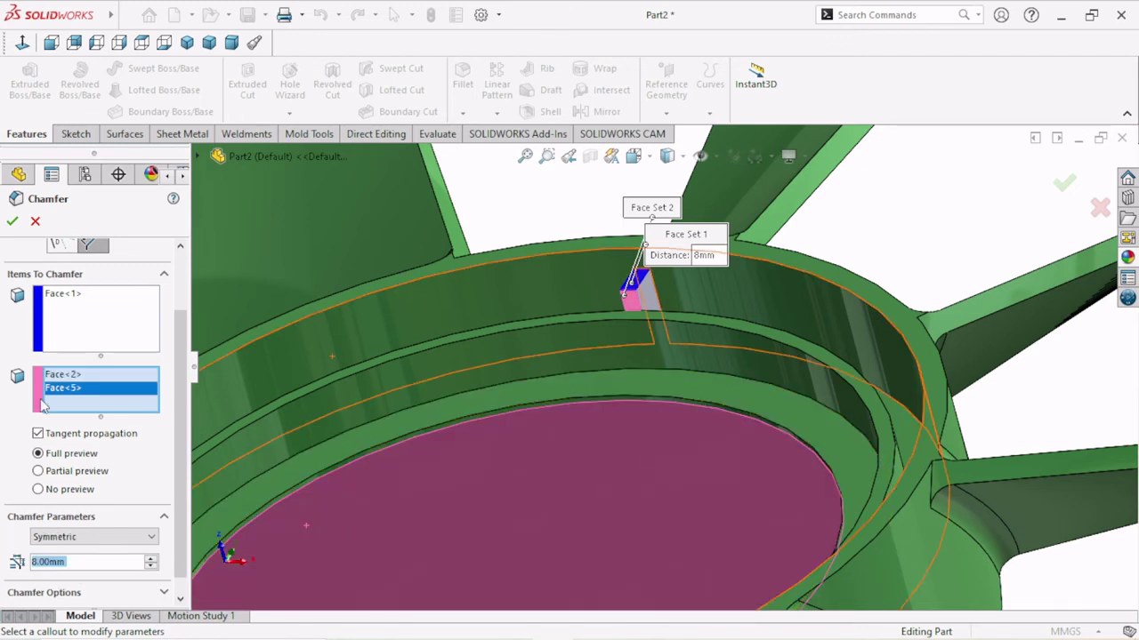
right_click(86, 382)
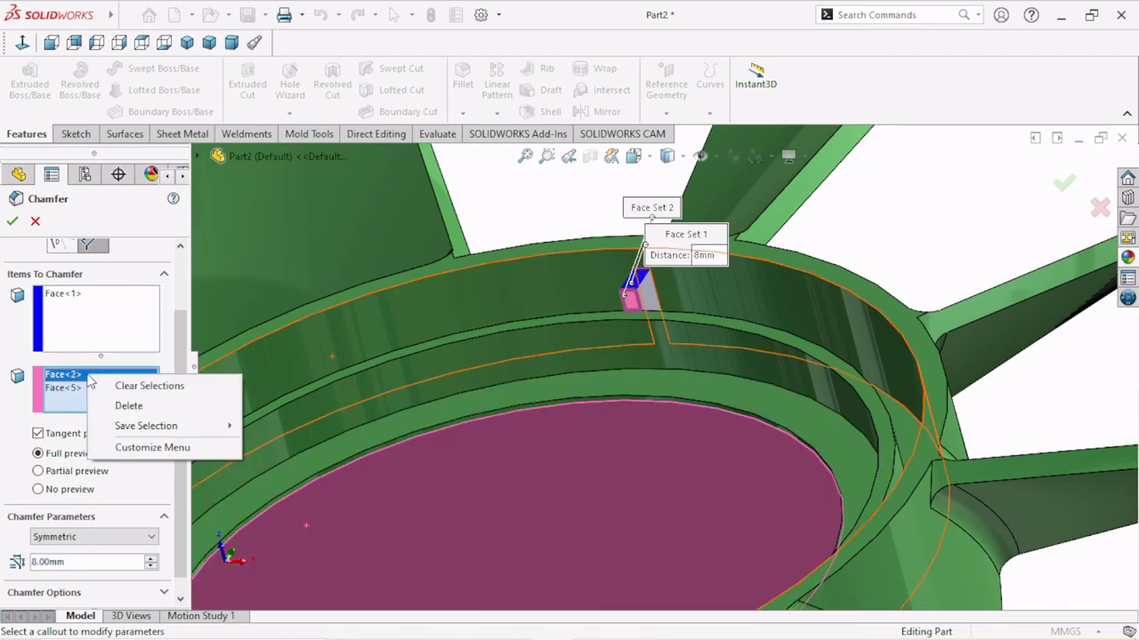
left_click(75, 391)
right_click(73, 388)
left_click(130, 421)
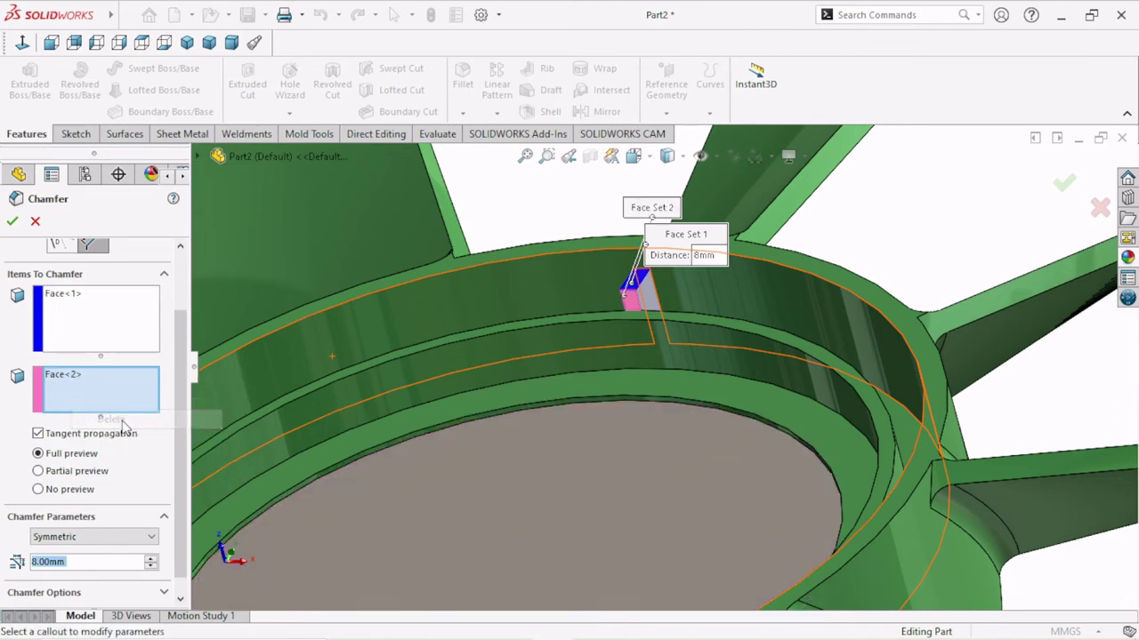
Step: Set the chamfer distance to 5 mm, try 6 mm, then settle back on 5 mm
left_click(104, 567)
type("5")
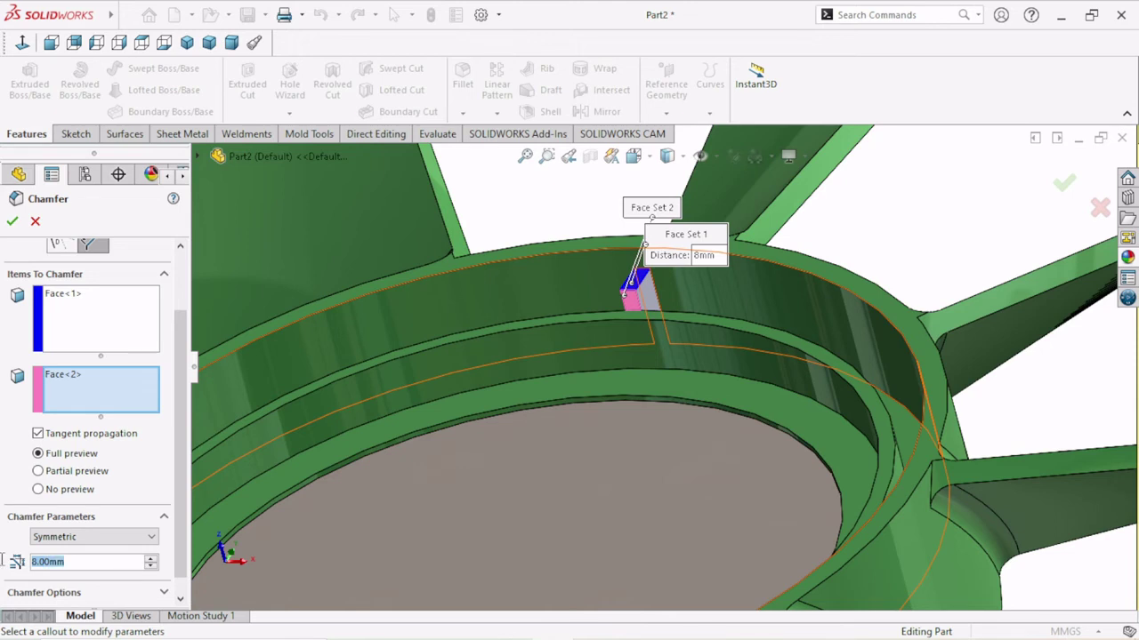
key("Return")
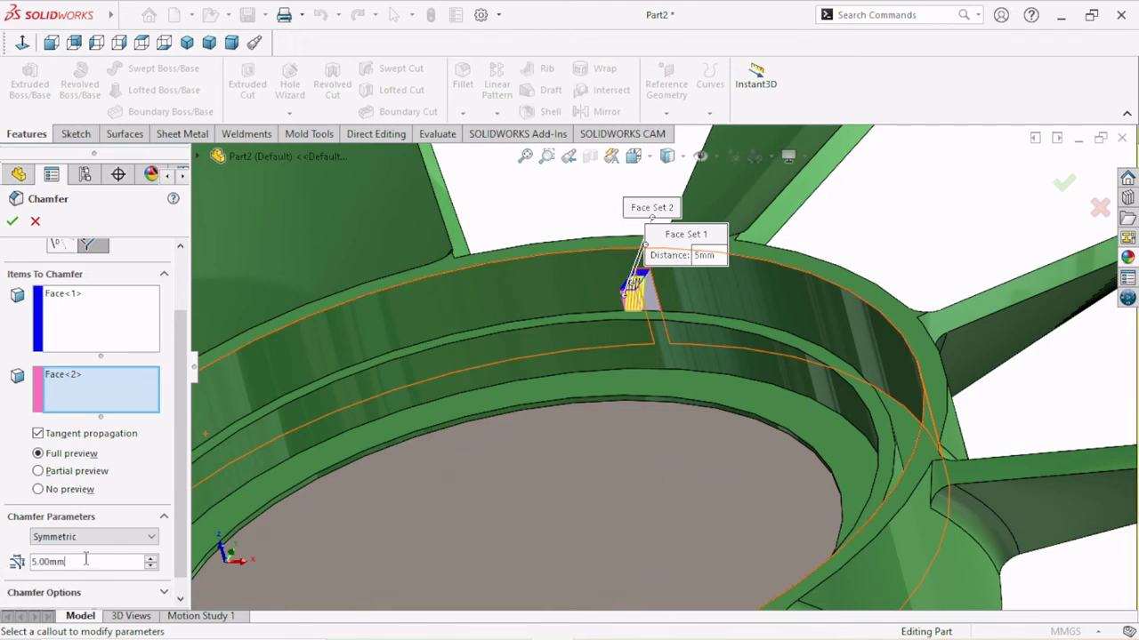
mouse_move(37, 562)
left_mouse_down()
mouse_move(5, 569)
mouse_move(2, 559)
left_mouse_up()
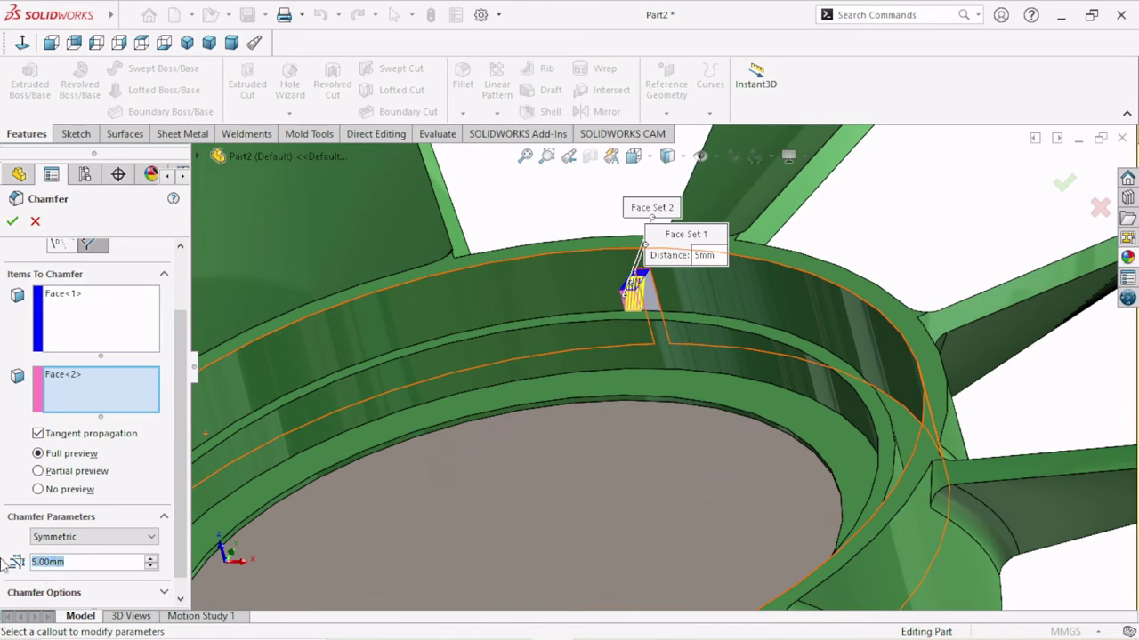
type("6")
key("Return")
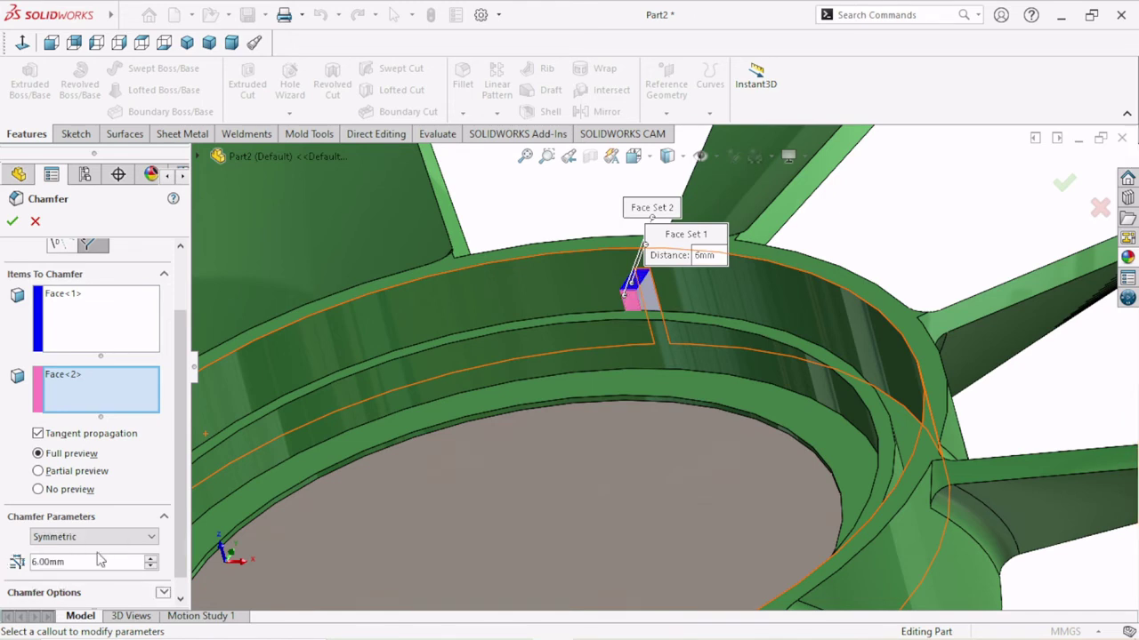
type("5")
key("Return")
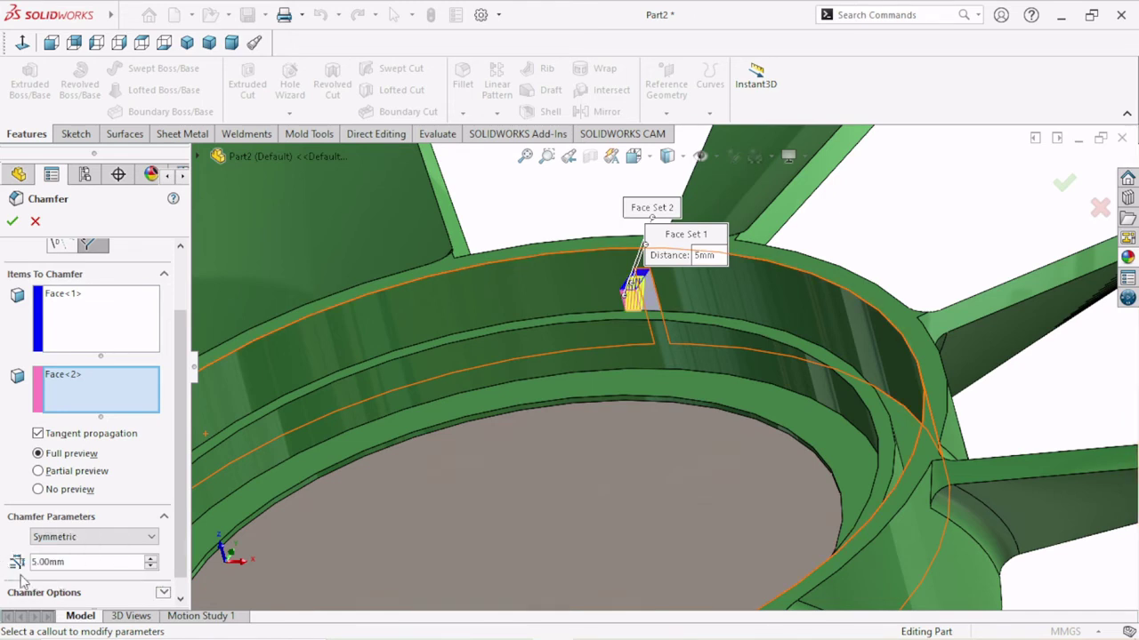
Step: Accept the 5 mm chamfer and check it from inside the hub ring
middle_click_drag(795, 346, 463, 364)
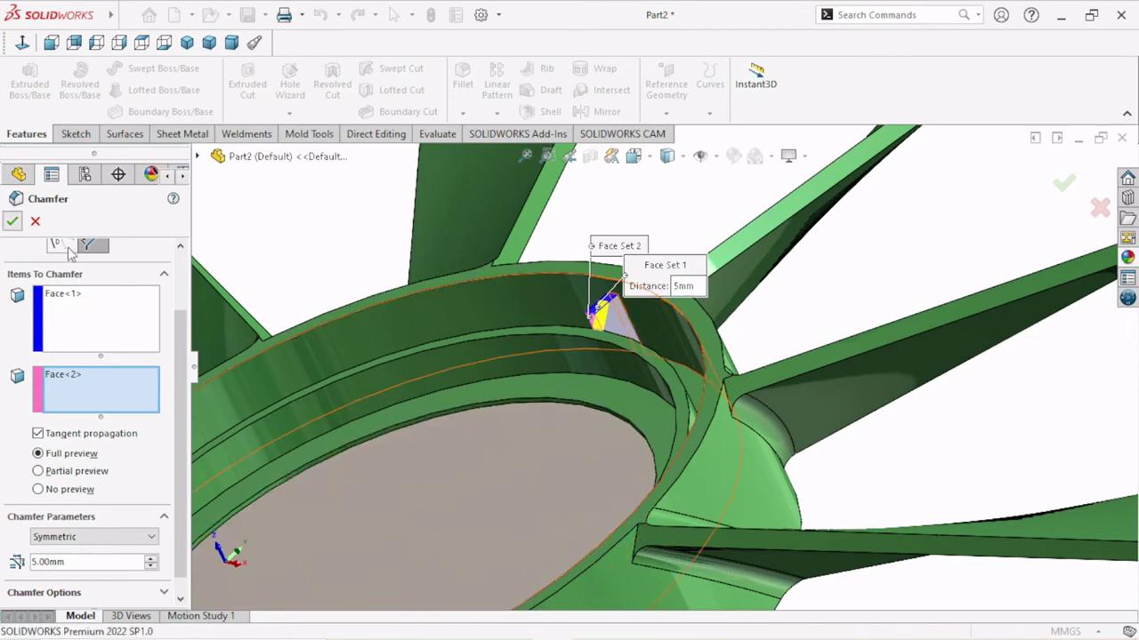
key("Return")
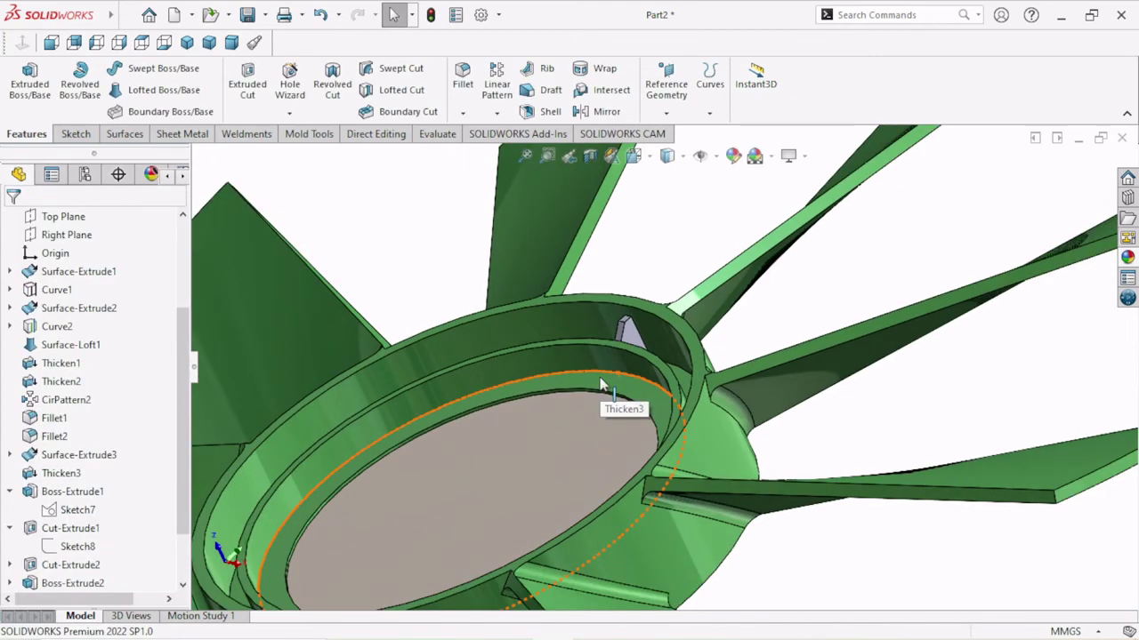
mouse_move(602, 384)
middle_mouse_down()
mouse_move(632, 383)
mouse_move(661, 495)
mouse_move(676, 488)
mouse_move(623, 399)
middle_mouse_up()
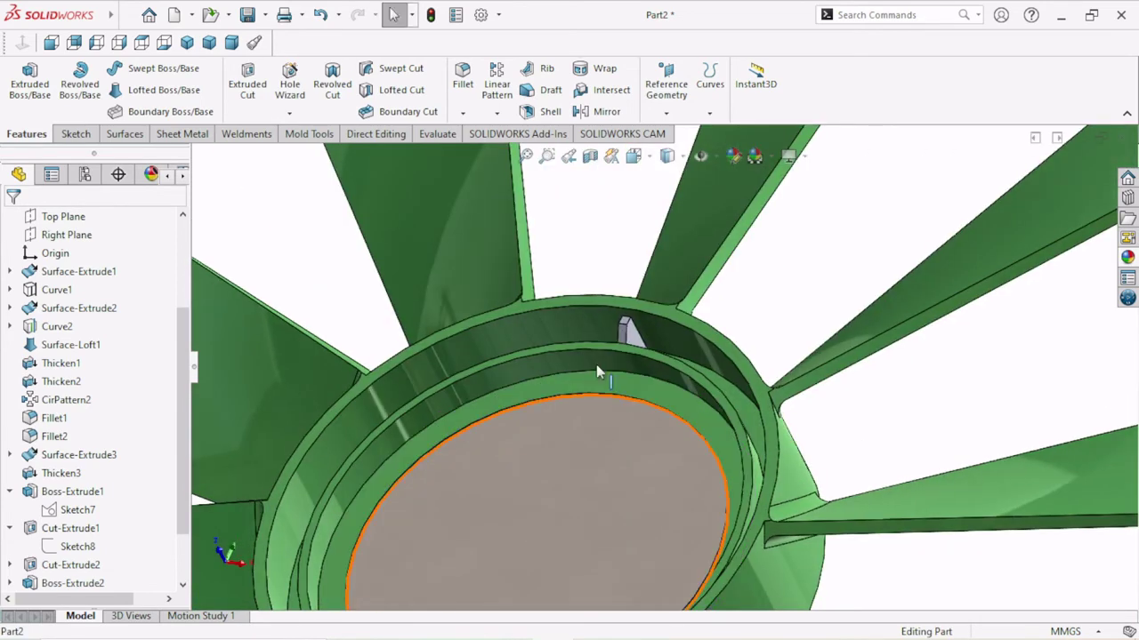
scroll(596, 364, "up", 3)
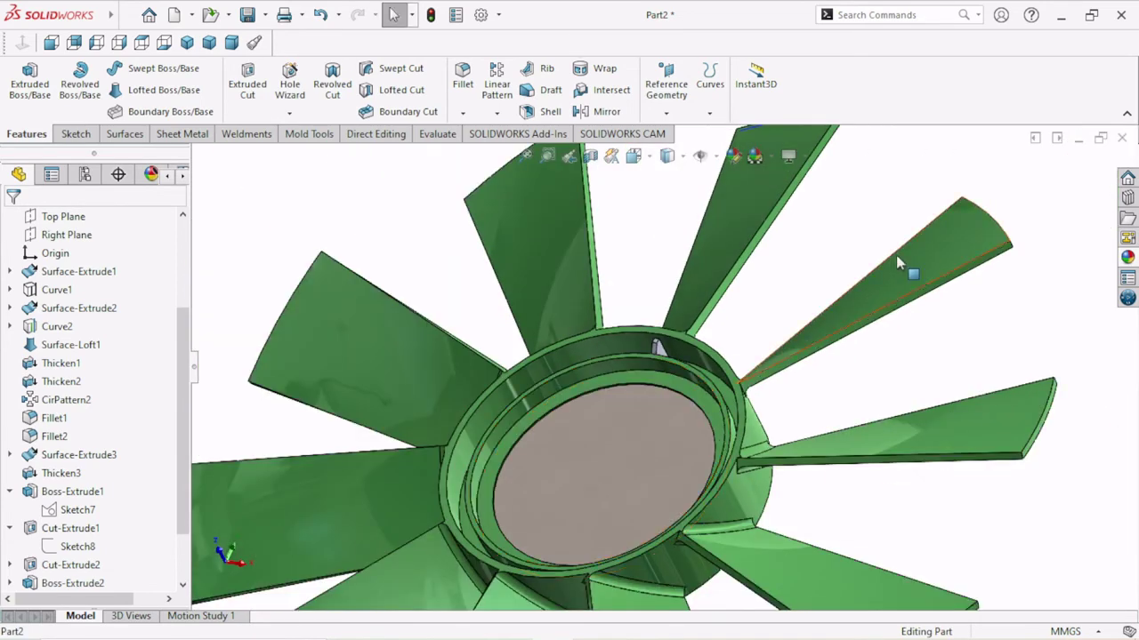
Step: Zoom and rotate the fan to view the chamfered block at the inner rim
scroll(671, 378, "up", 2)
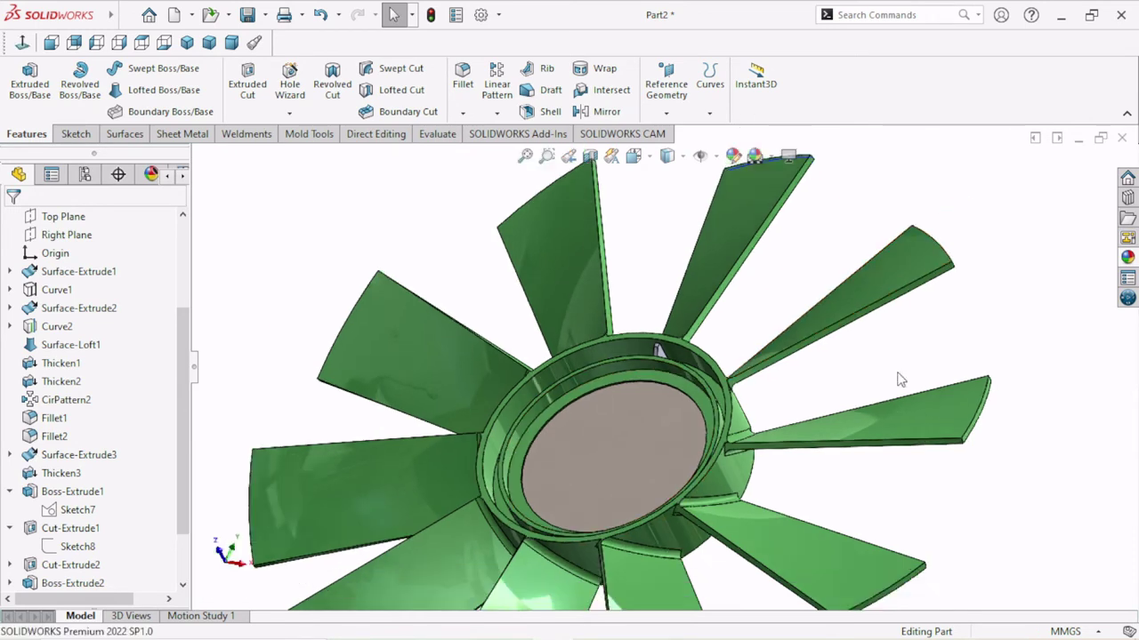
mouse_move(898, 380)
middle_mouse_down()
mouse_move(709, 334)
mouse_move(1042, 564)
mouse_move(803, 483)
mouse_move(966, 491)
mouse_move(993, 530)
mouse_move(669, 413)
mouse_move(811, 472)
middle_mouse_up()
scroll(966, 490, "down", 3)
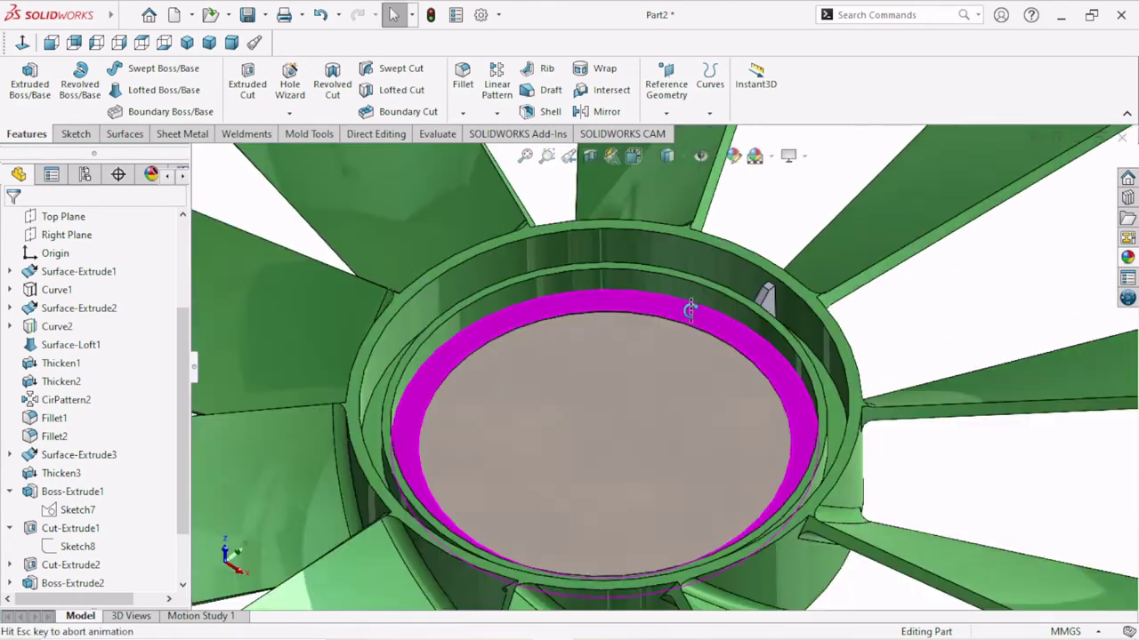
scroll(811, 471, "up", 5)
scroll(811, 471, "down", 5)
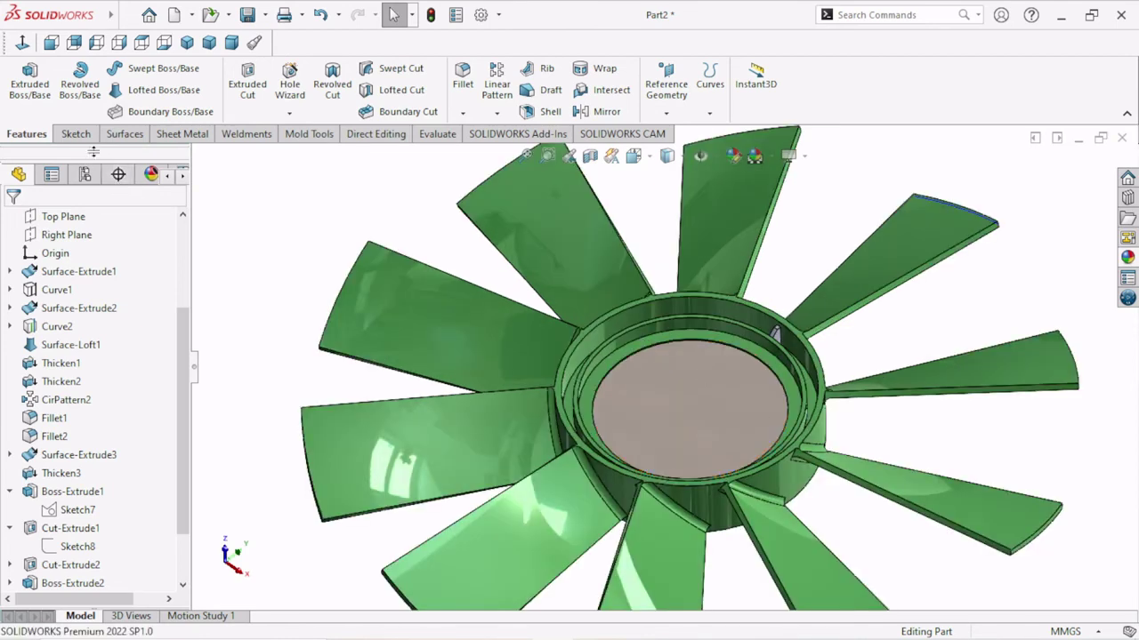
Step: Start a circular pattern of Boss-Extrude6 and Chamfer1, leaving out Thicken2
left_click(497, 113)
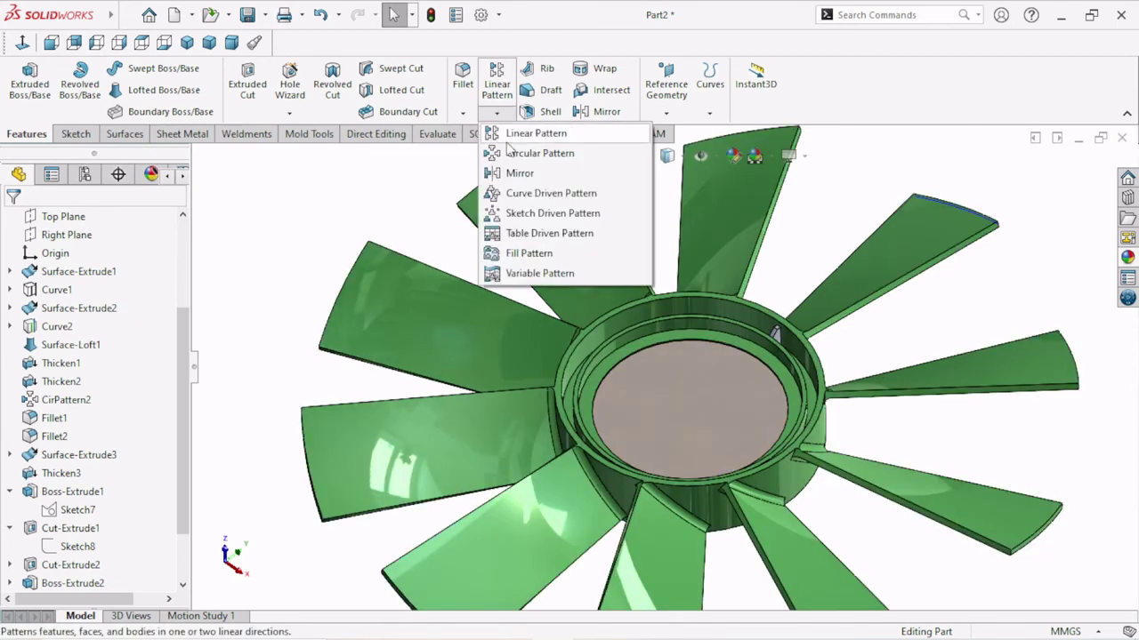
left_click(512, 153)
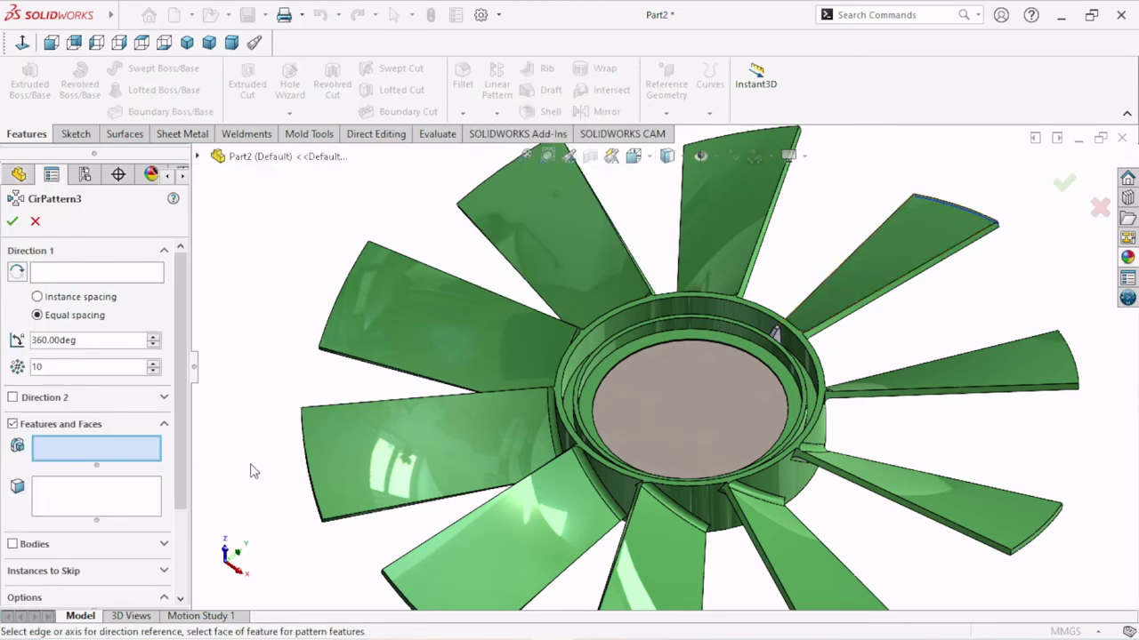
left_click(198, 156)
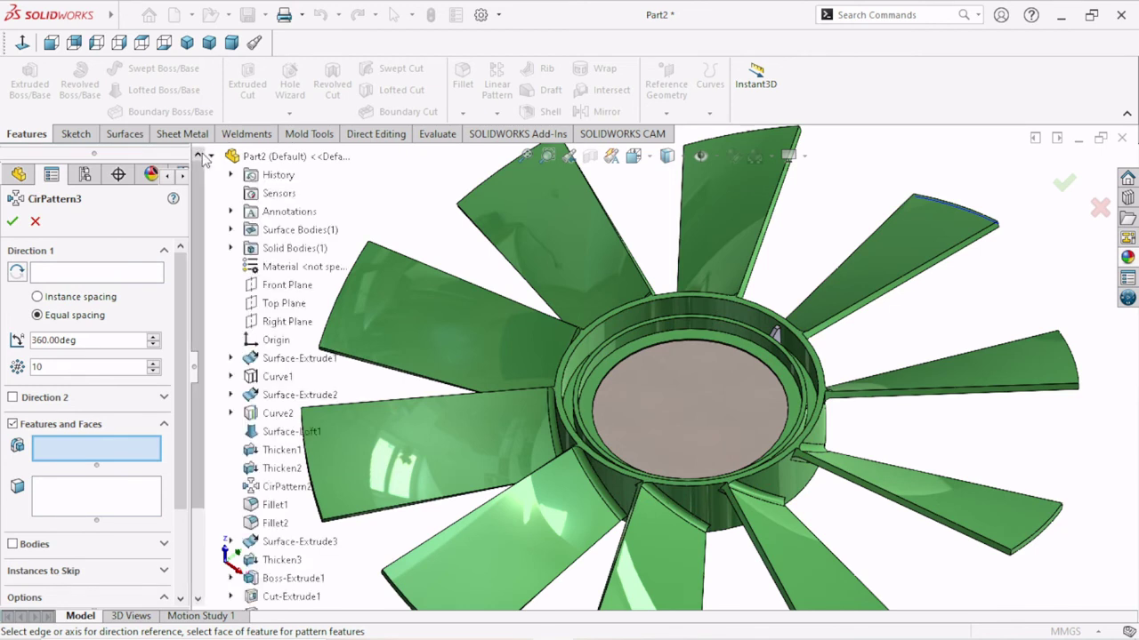
scroll(293, 498, "down", 2)
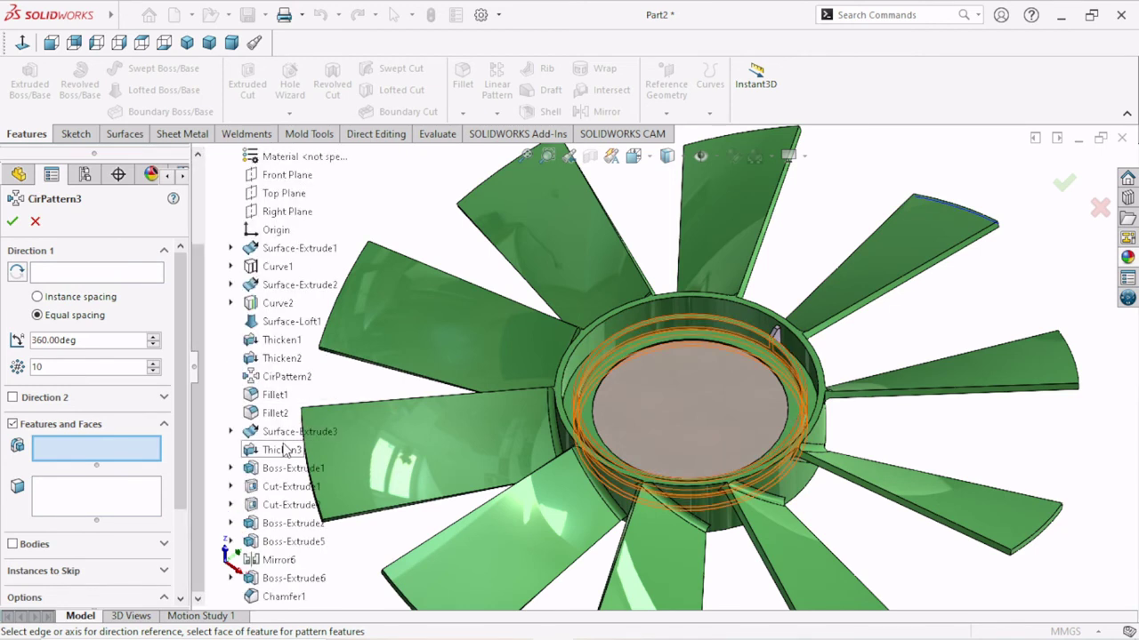
left_click(294, 579)
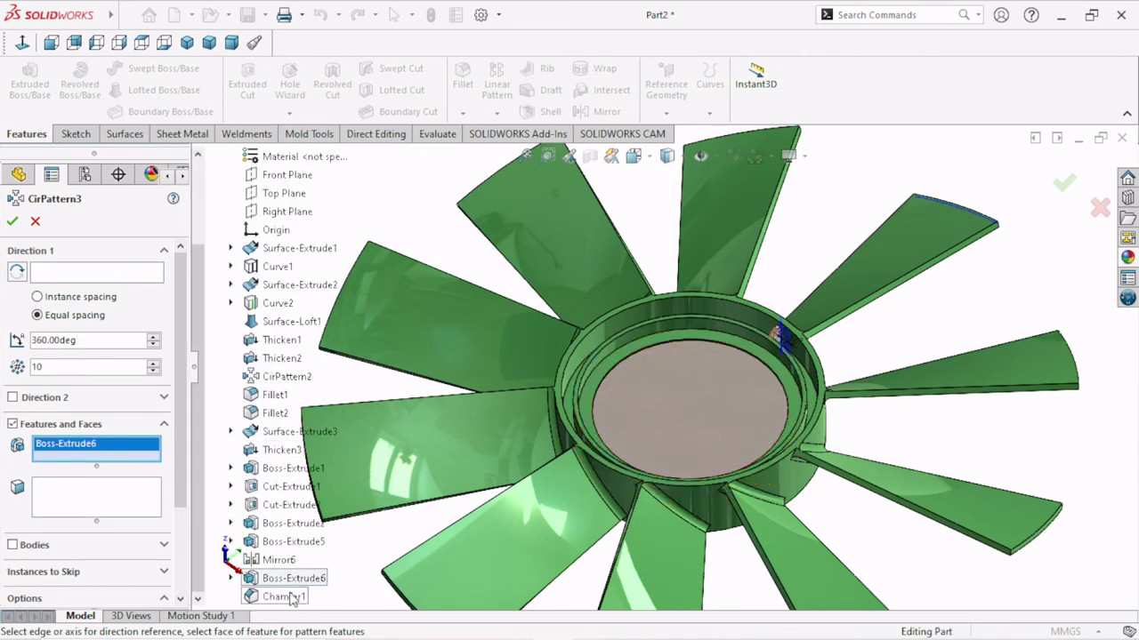
left_click(289, 597)
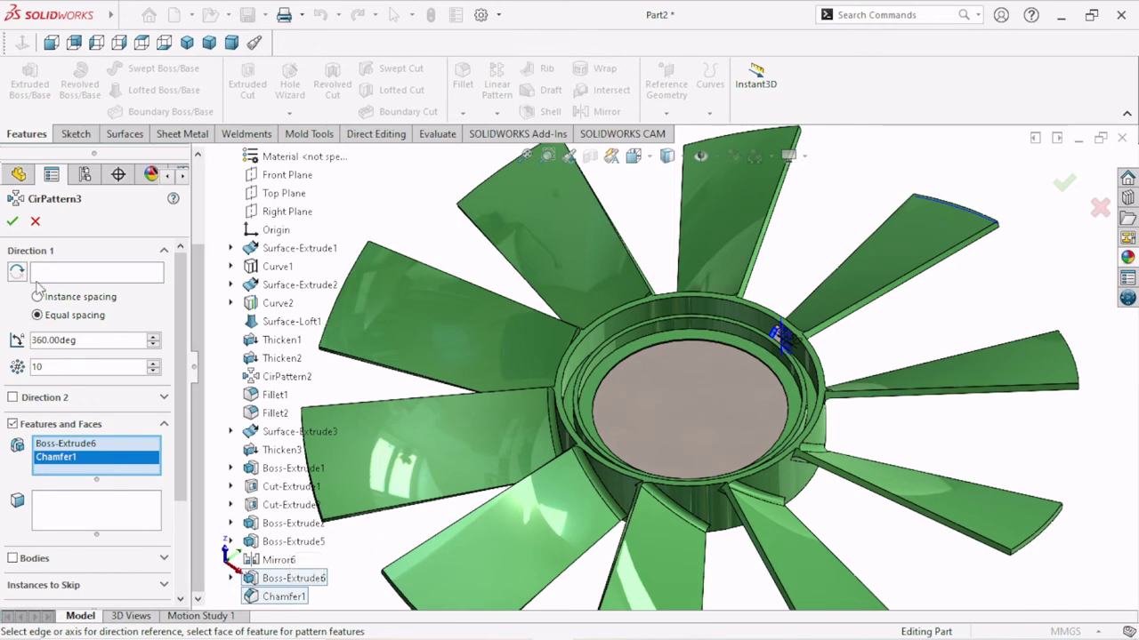
left_click(705, 498)
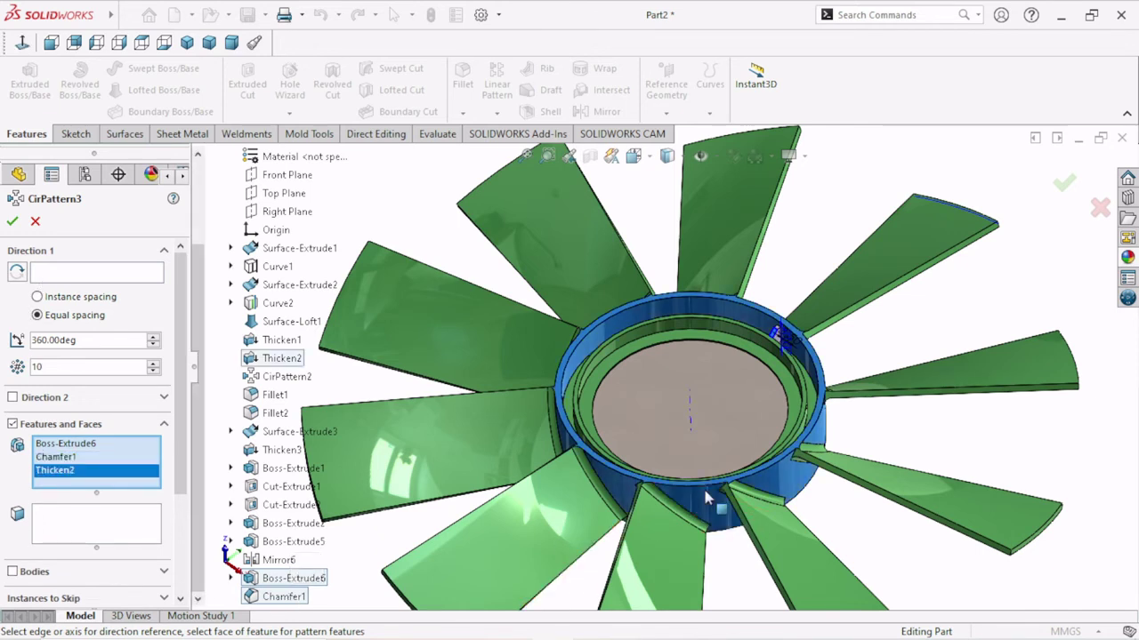
right_click(66, 483)
left_click(98, 500)
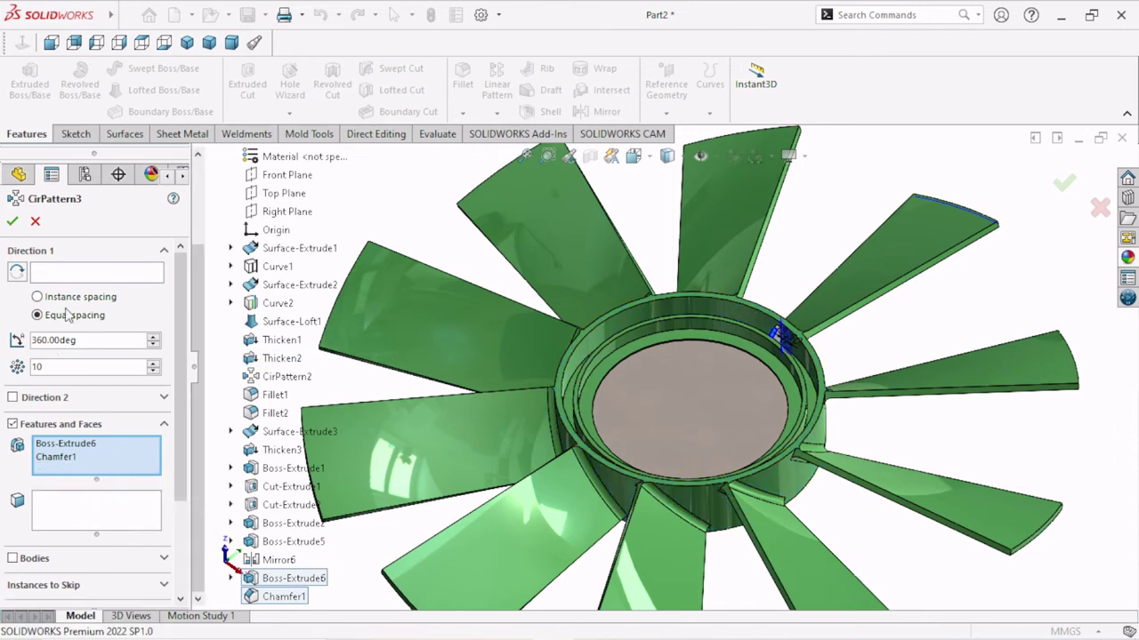
Step: Use the hub face as the axis, set 37 instances, and accept the pattern
left_click(67, 274)
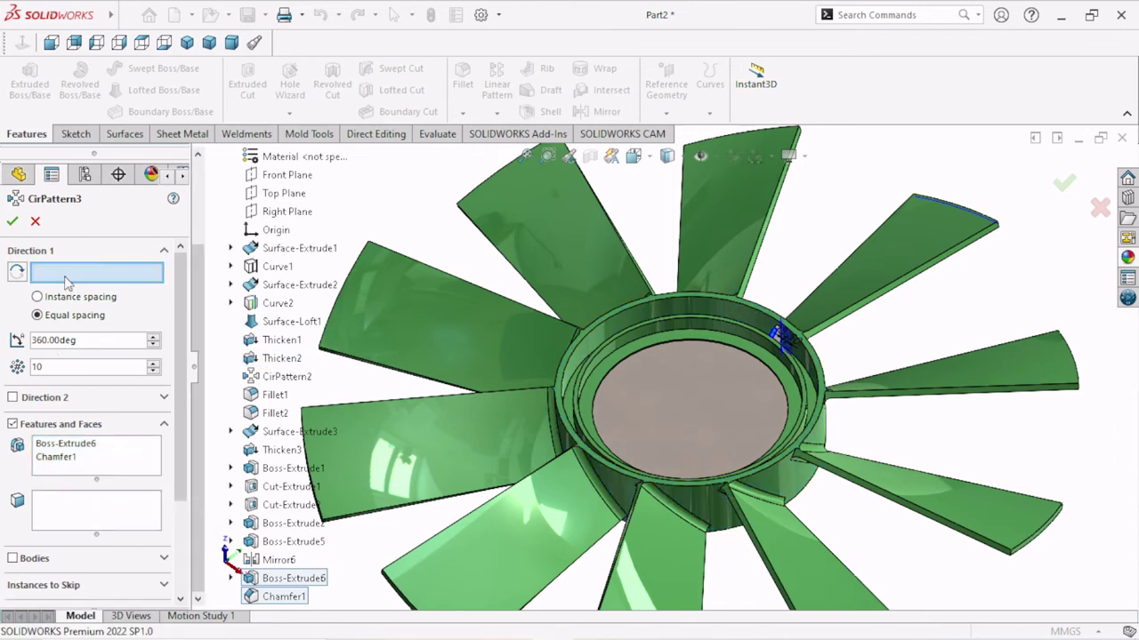
left_click(699, 494)
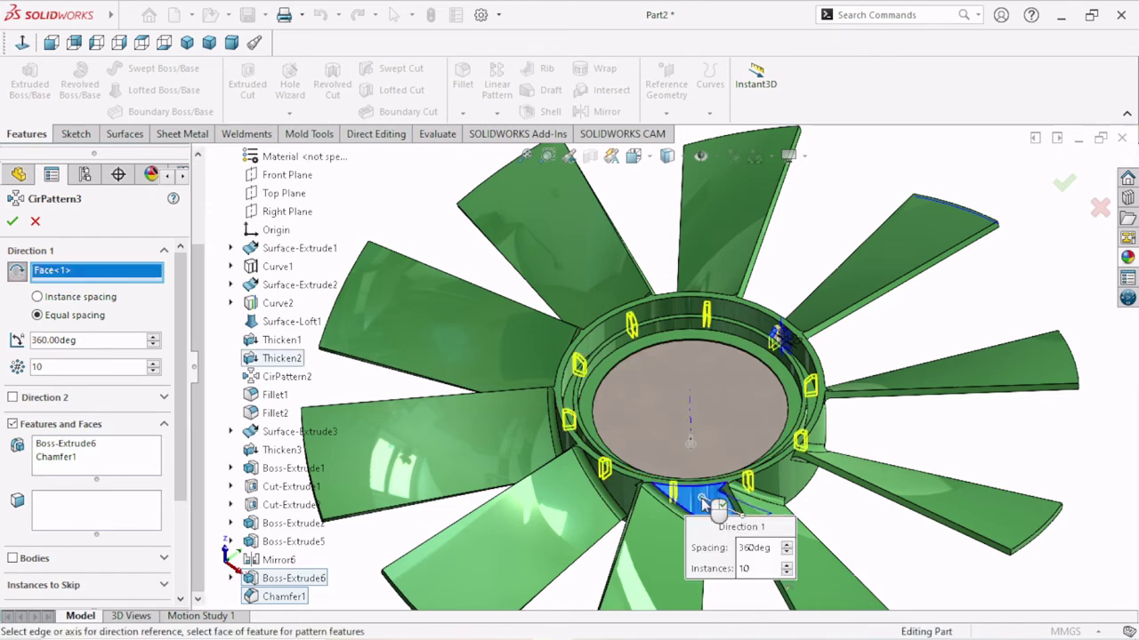
double_click(80, 368)
type("3")
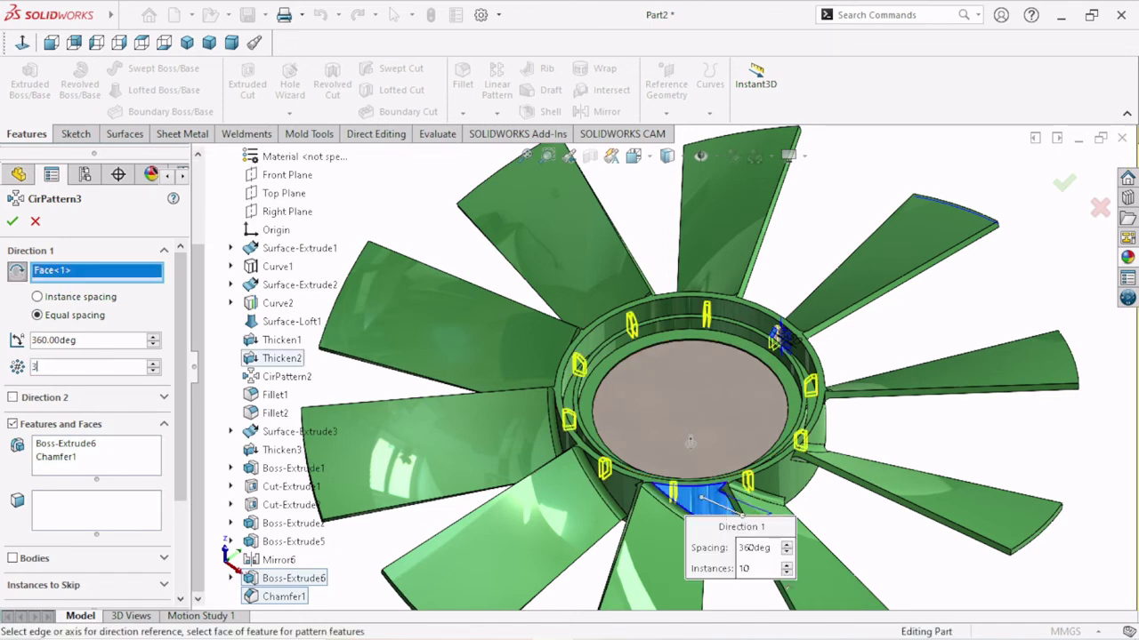
type("7")
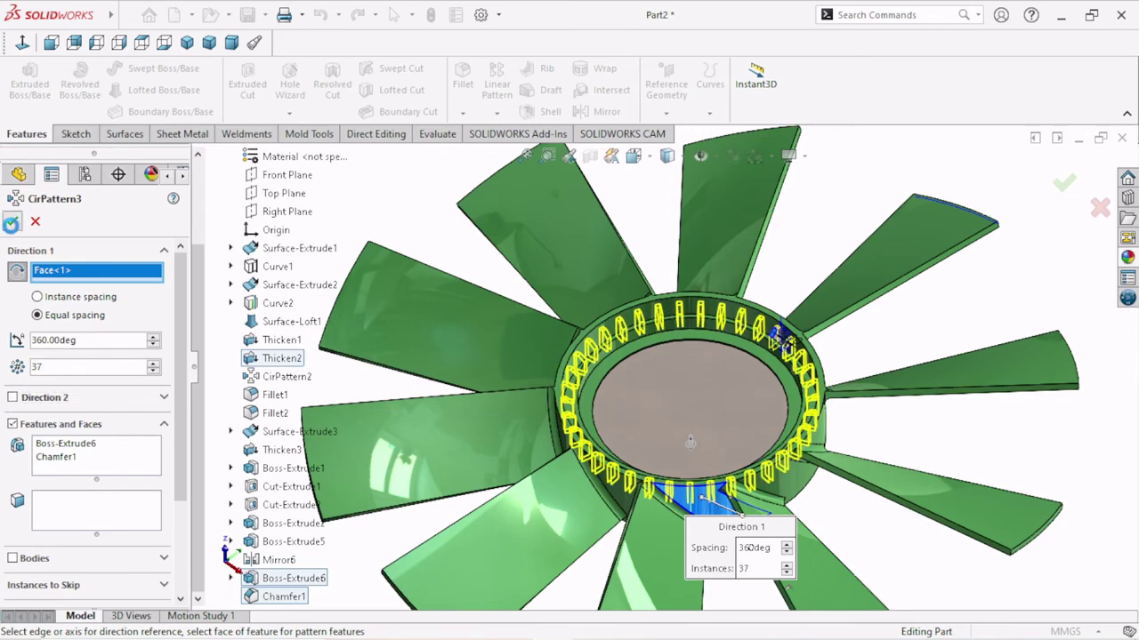
left_click(10, 222)
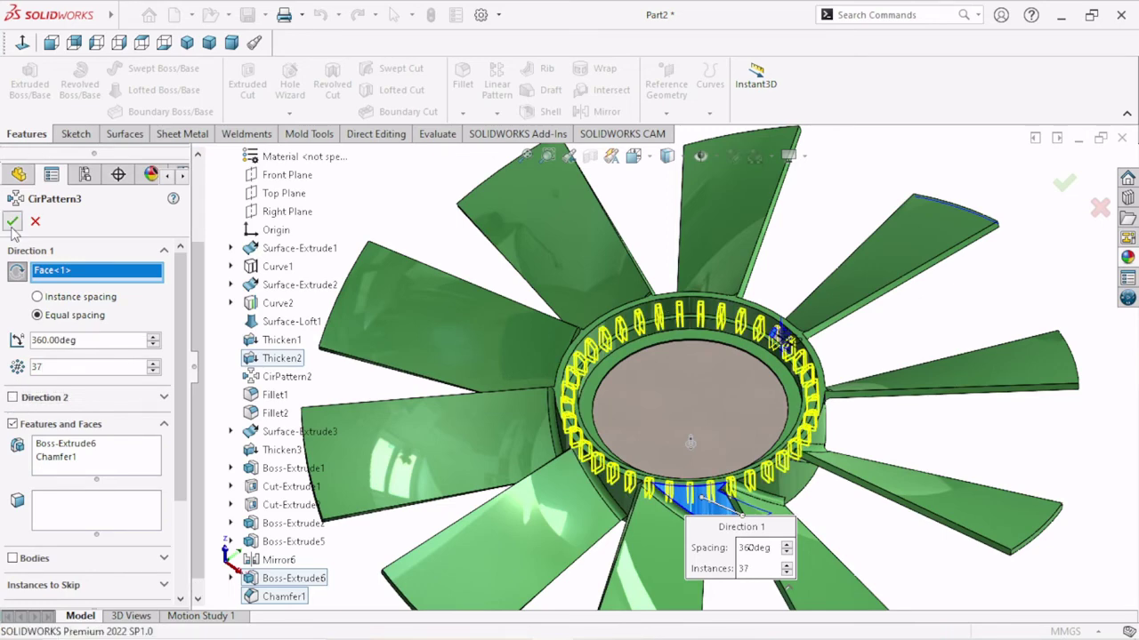
mouse_move(614, 400)
middle_mouse_down()
mouse_move(640, 425)
mouse_move(610, 456)
mouse_move(605, 438)
middle_mouse_up()
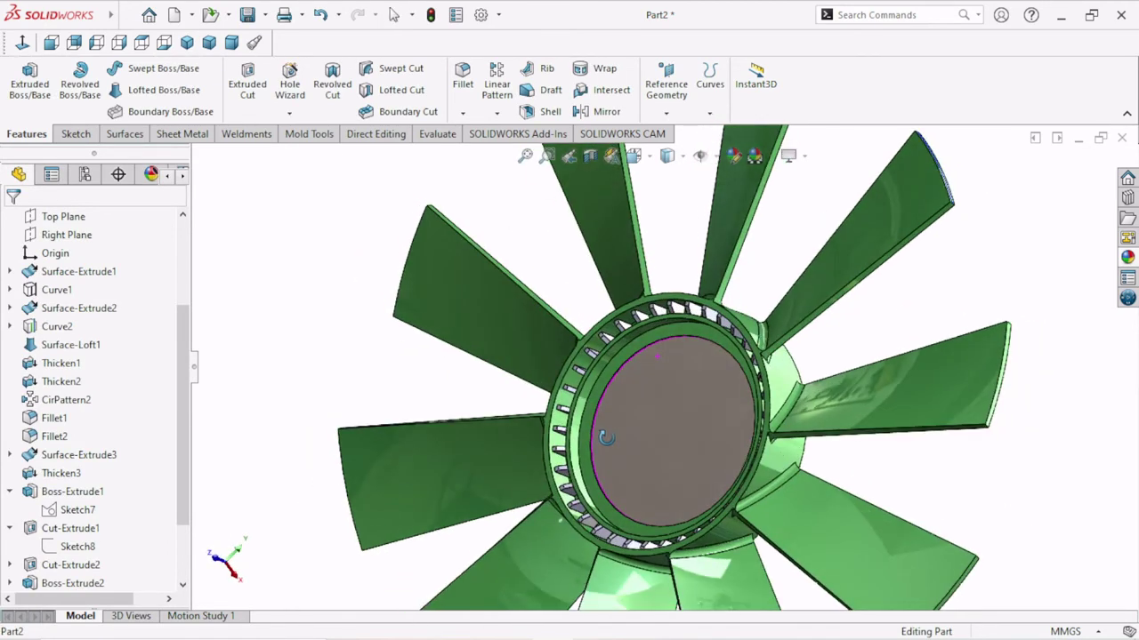
Step: Inspect the 37-block ring in the front view, orbiting and zooming around it
key("ctrl+1")
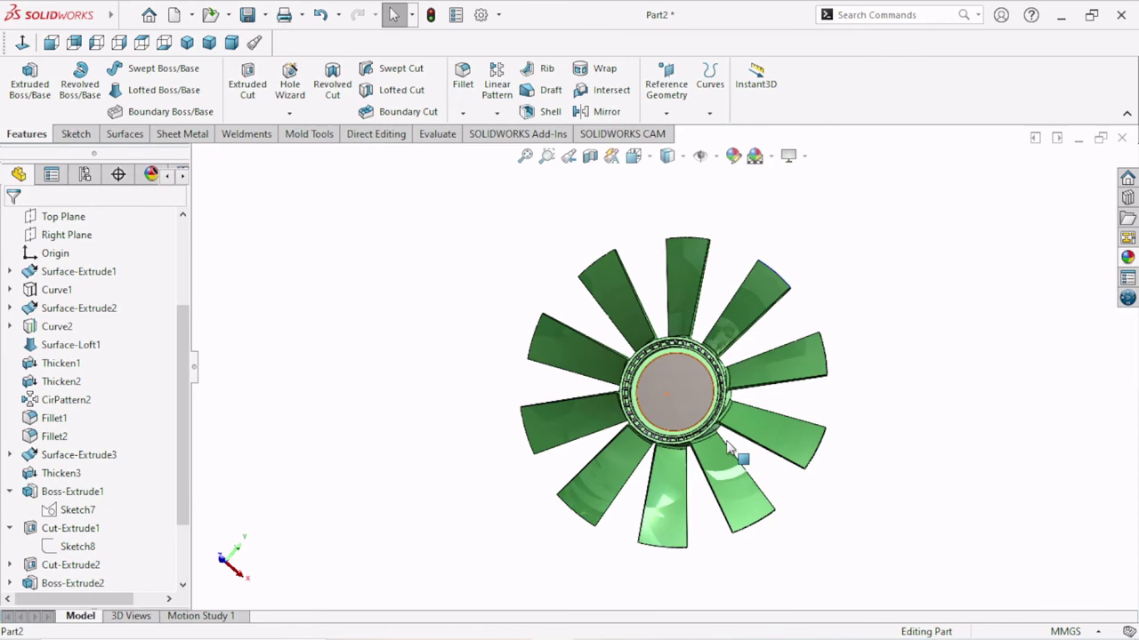
mouse_move(728, 449)
middle_mouse_down()
mouse_move(716, 392)
mouse_move(826, 403)
middle_mouse_up()
scroll(712, 372, "down", 3)
key("ctrl+1")
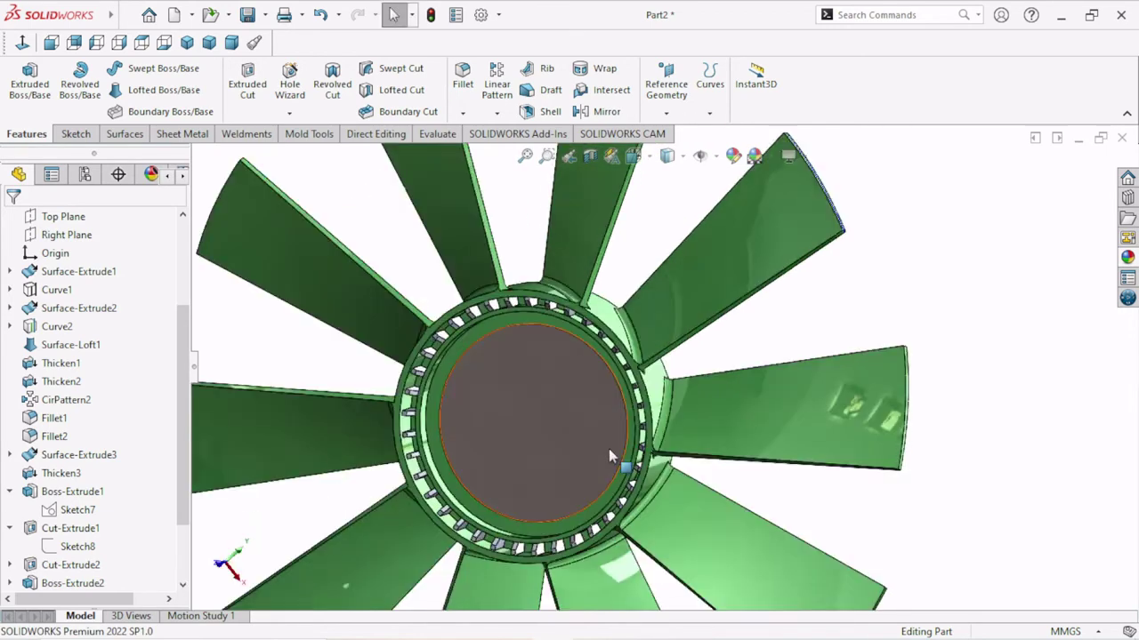
scroll(685, 447, "down", 2)
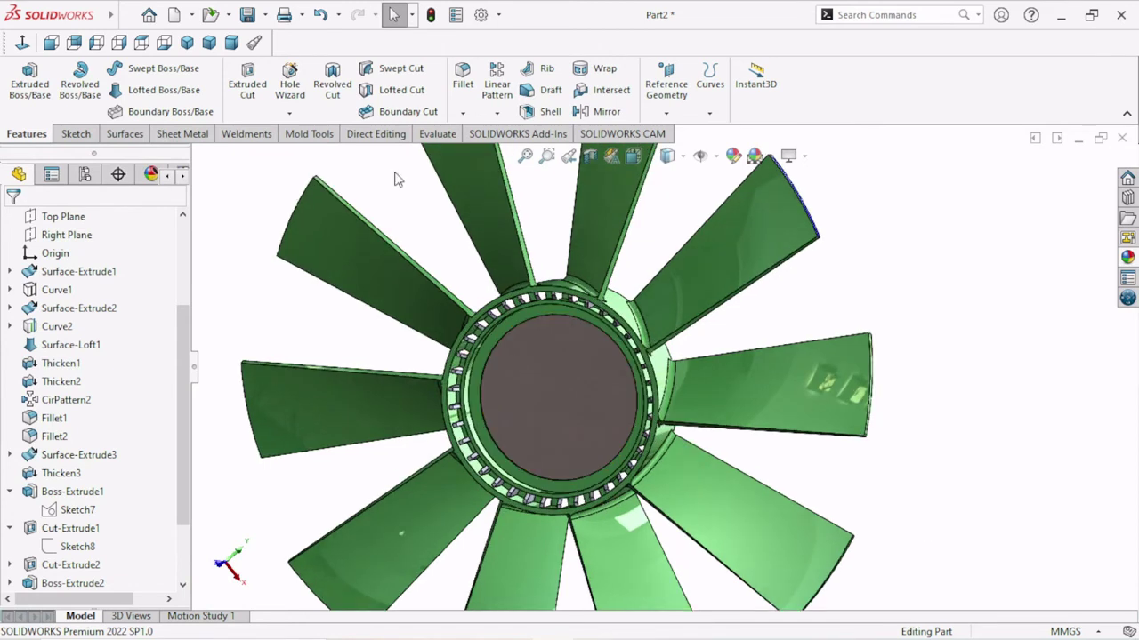
Step: Mirror CirPattern3 and Chamfer1 about the Front Plane with Geometry Pattern checked
left_click(496, 113)
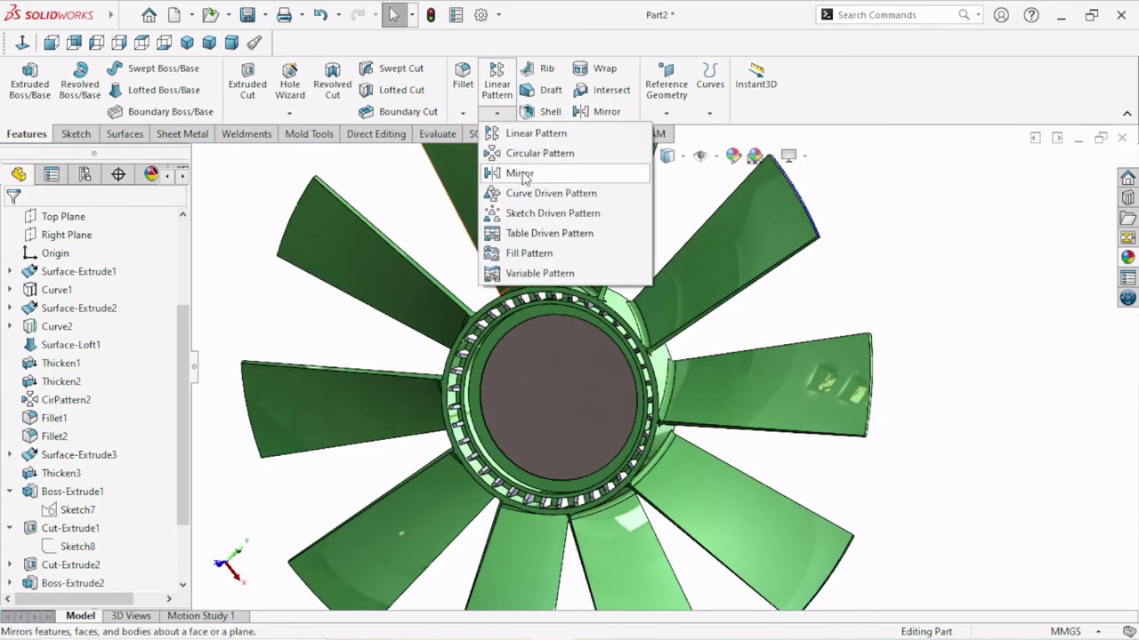
left_click(490, 172)
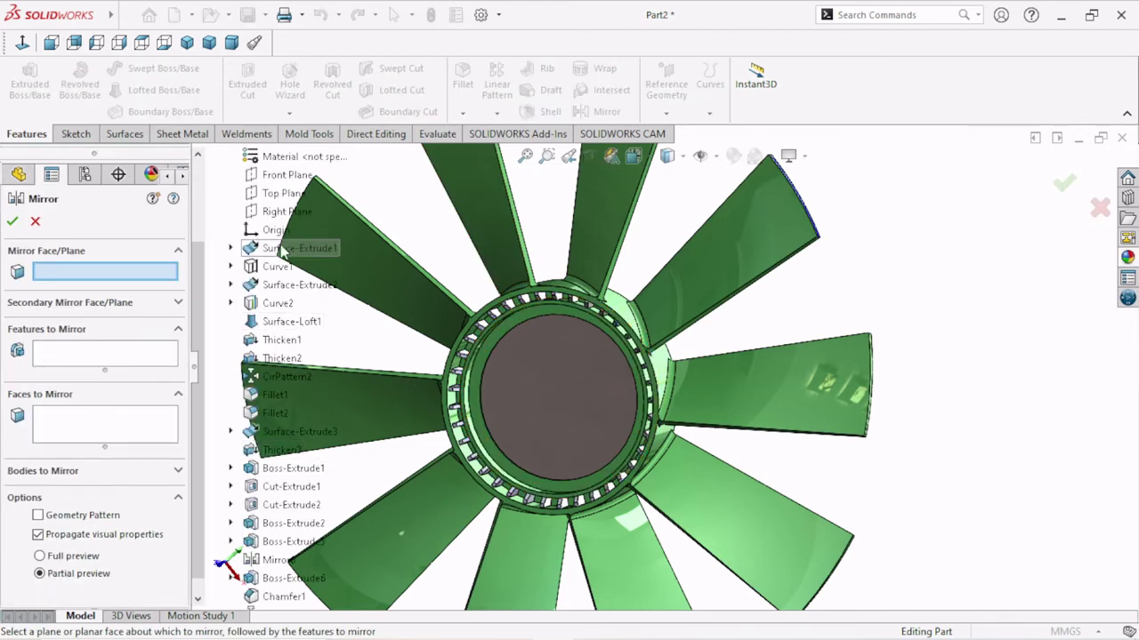
left_click(286, 174)
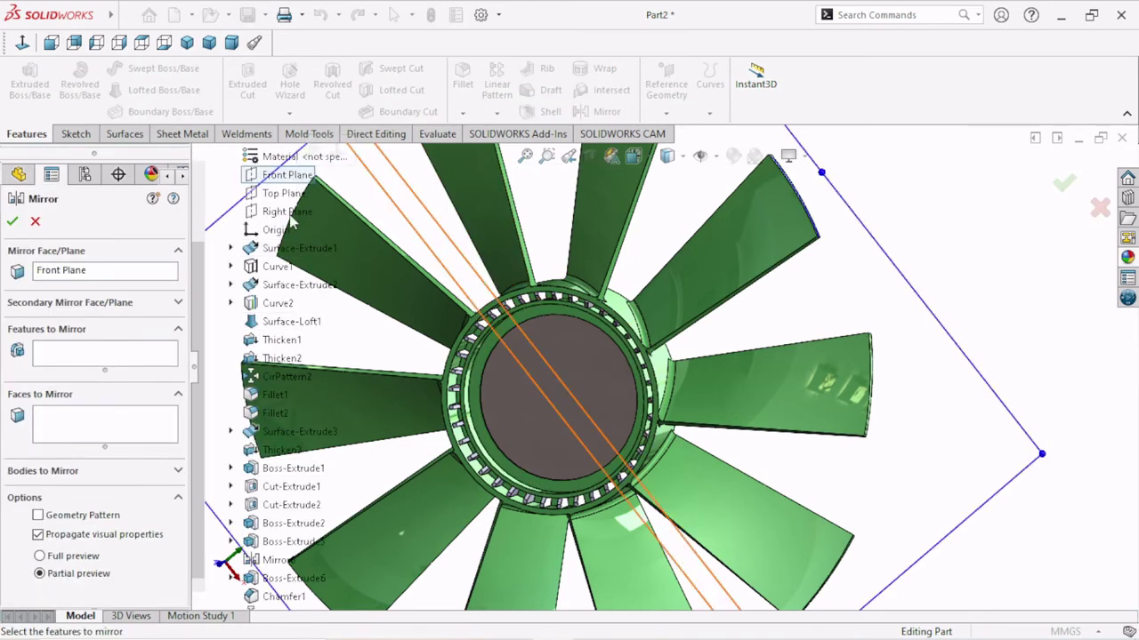
left_click(97, 353)
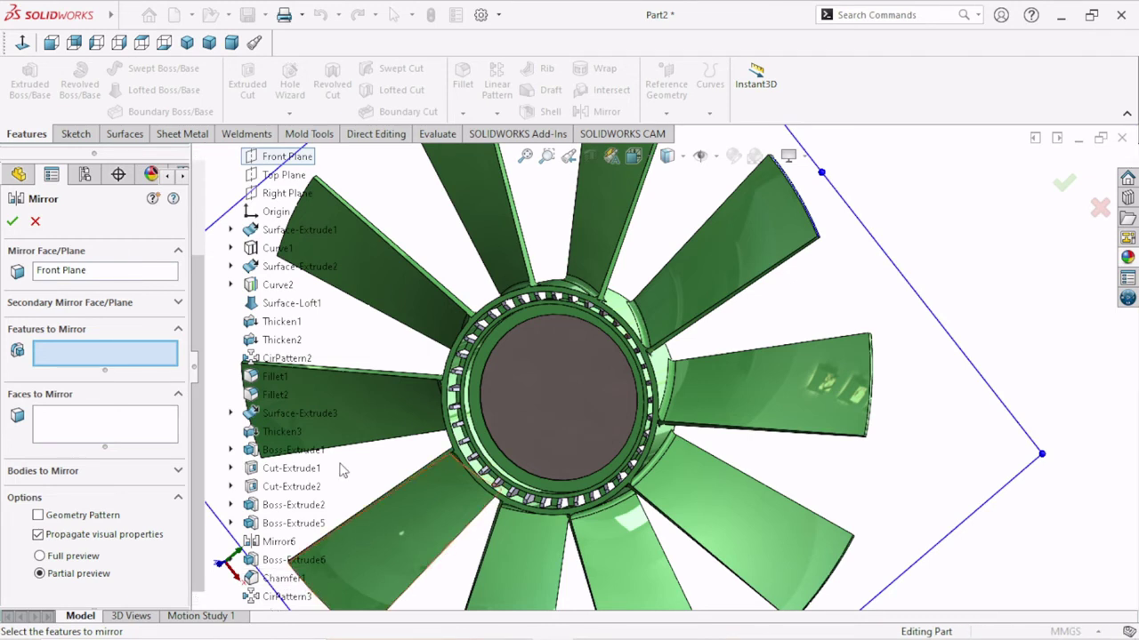
left_click(286, 597)
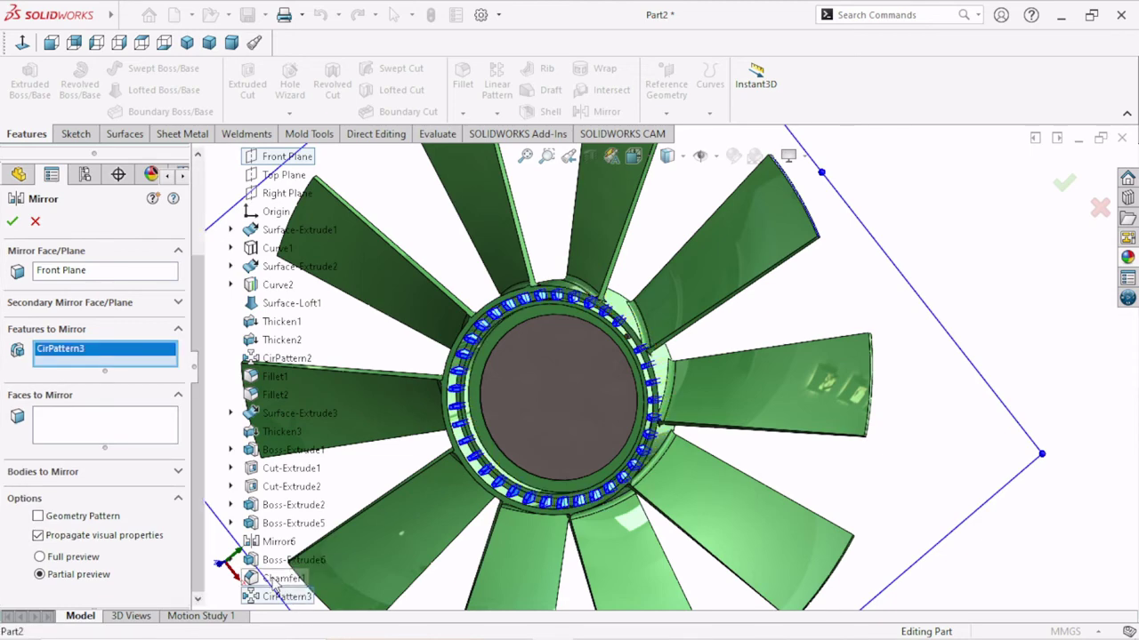
left_click(275, 579)
middle_click_drag(391, 418, 519, 420)
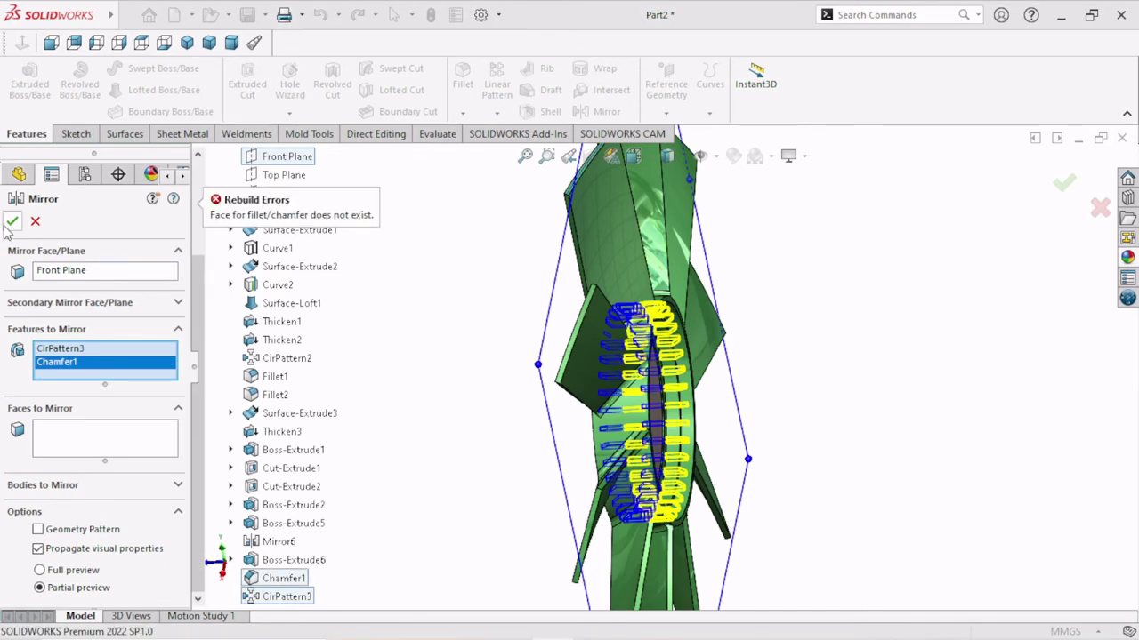
left_click(37, 529)
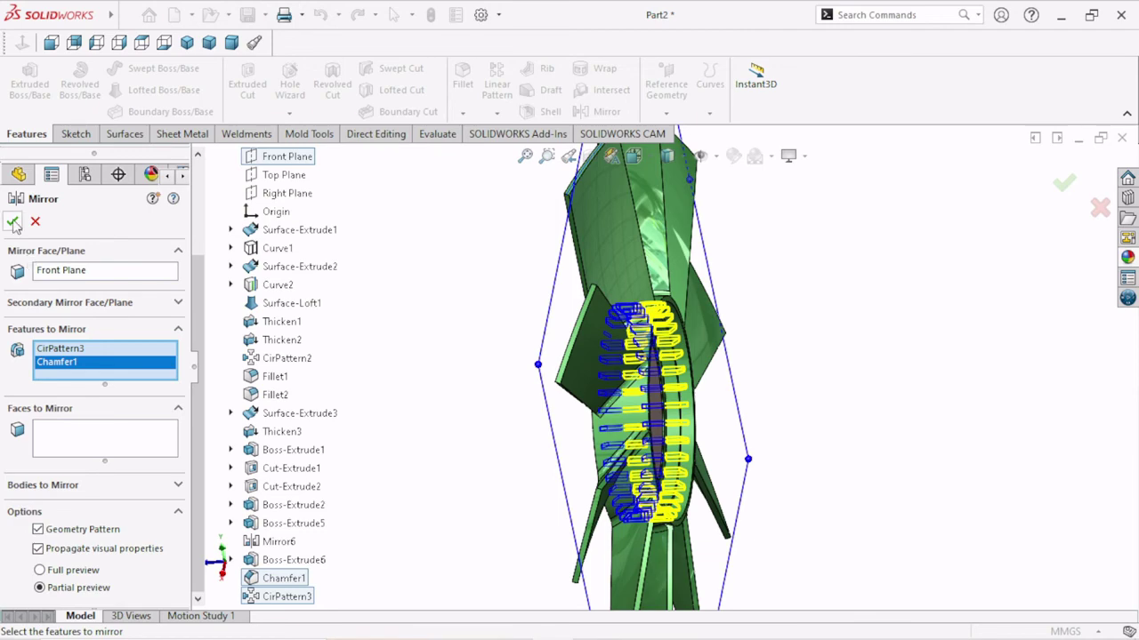
left_click(14, 223)
scroll(711, 447, "down", 5)
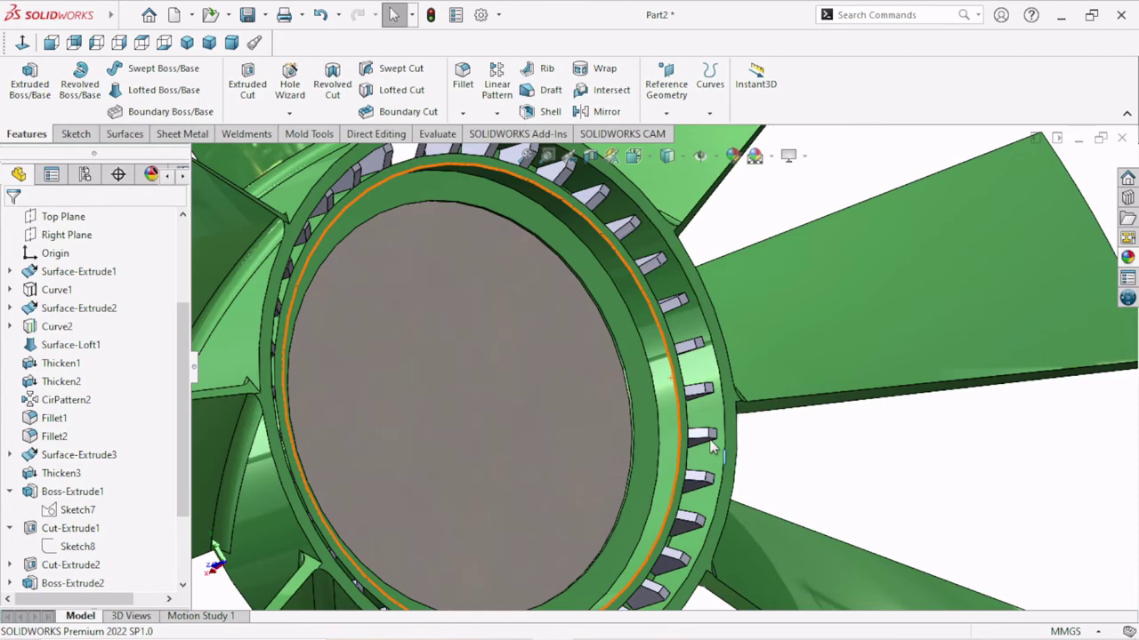
scroll(711, 447, "up", 5)
middle_click_drag(712, 447, 628, 396)
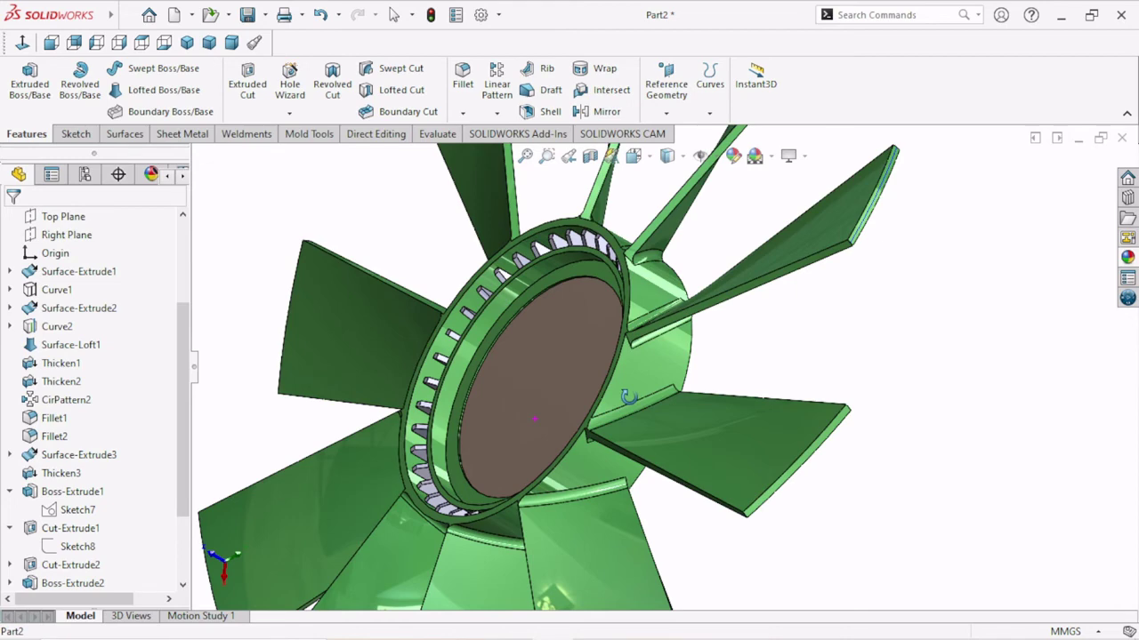
key("ctrl+1")
middle_click_drag(628, 397, 310, 503)
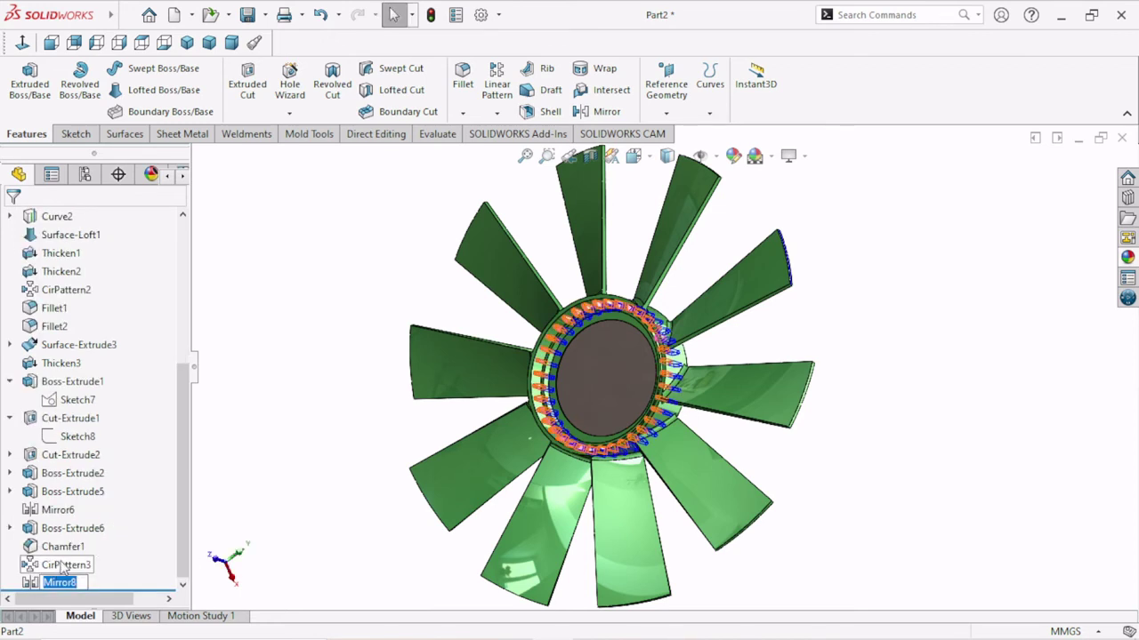
left_click(64, 567)
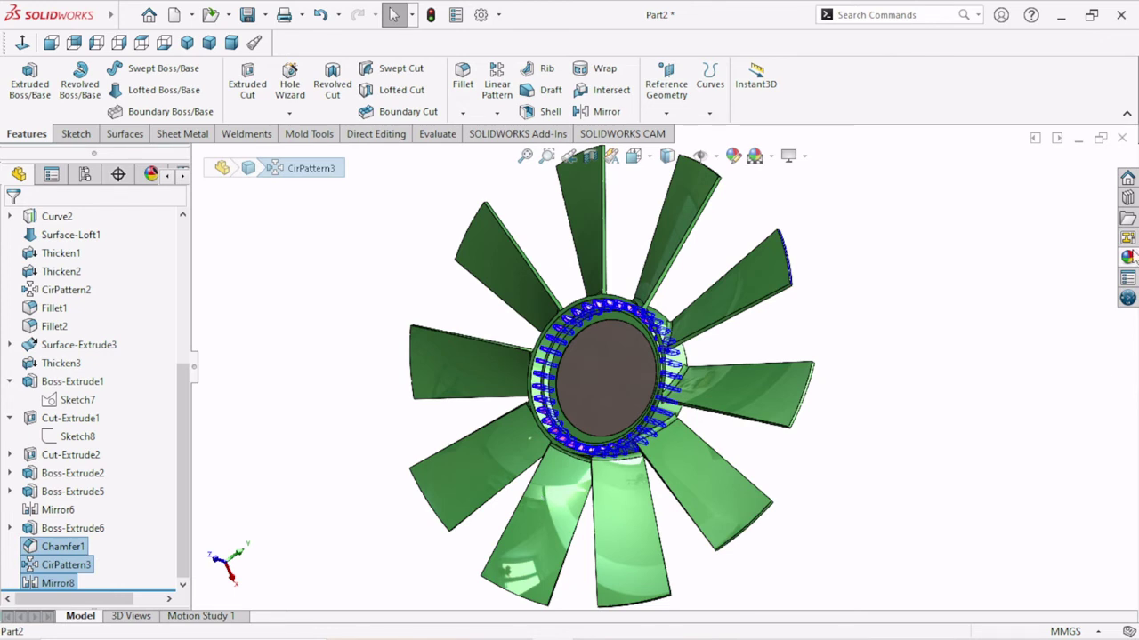
left_click(1131, 257)
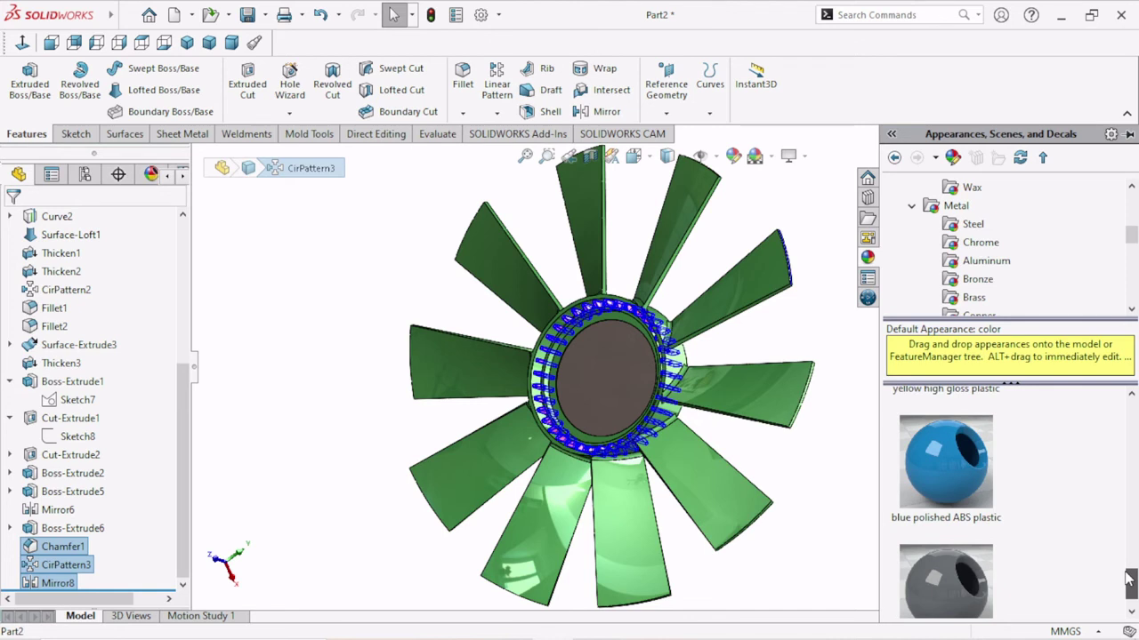
left_click_drag(1130, 579, 1131, 499)
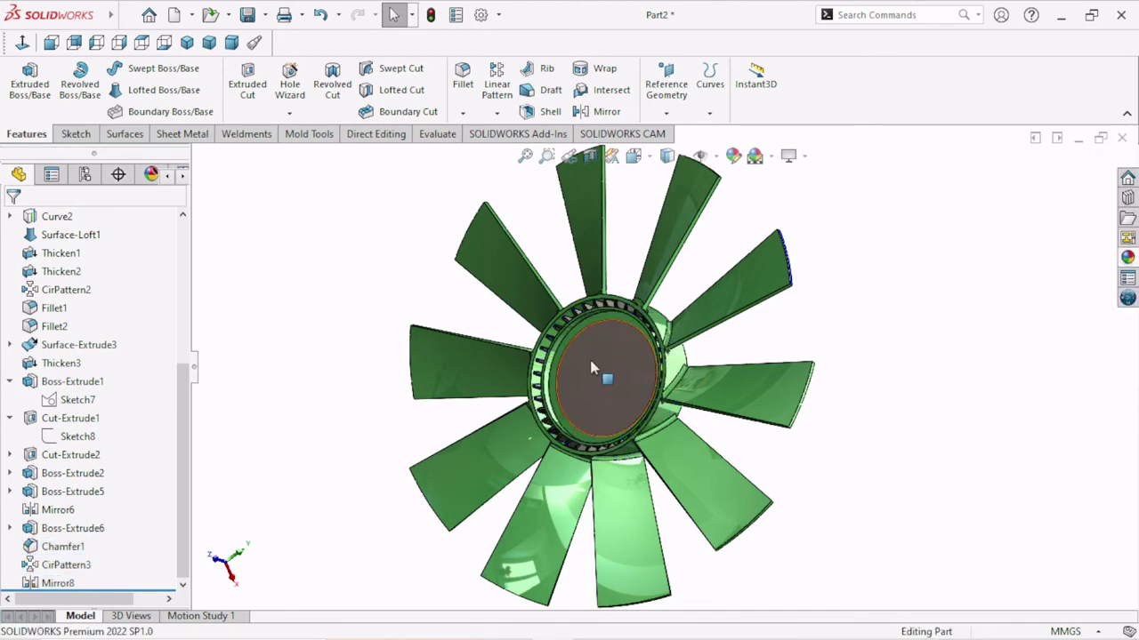
mouse_move(602, 376)
middle_mouse_down()
mouse_move(584, 338)
mouse_move(701, 411)
middle_mouse_up()
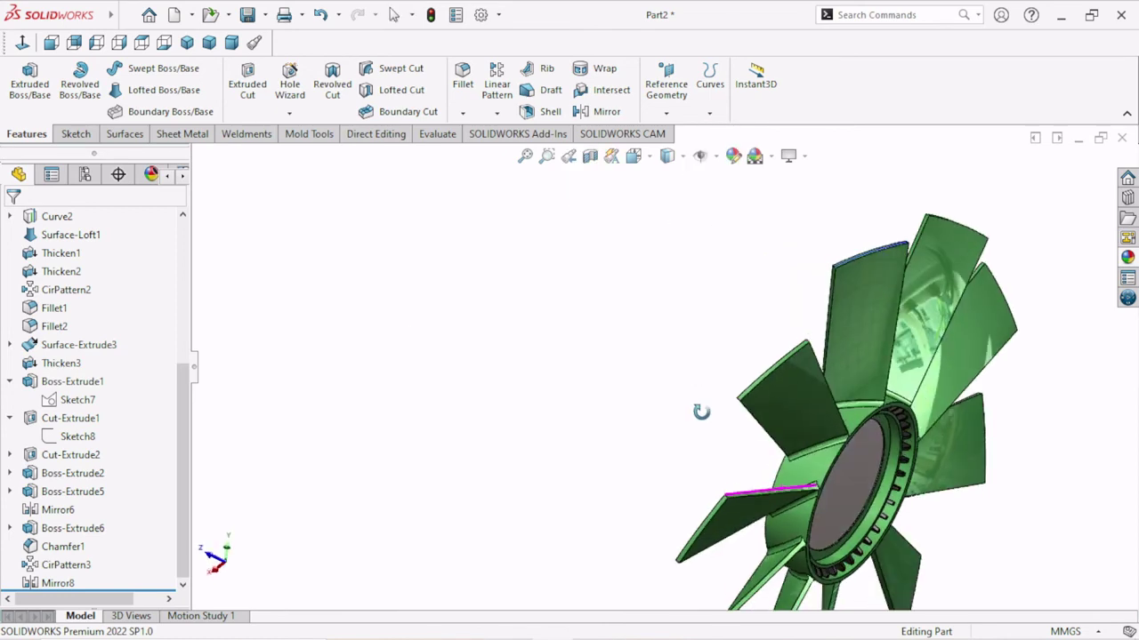
Step: Sketch on the hub's front face and draw a circle centred on the origin
left_click(845, 485)
left_click(725, 328)
left_click(738, 327)
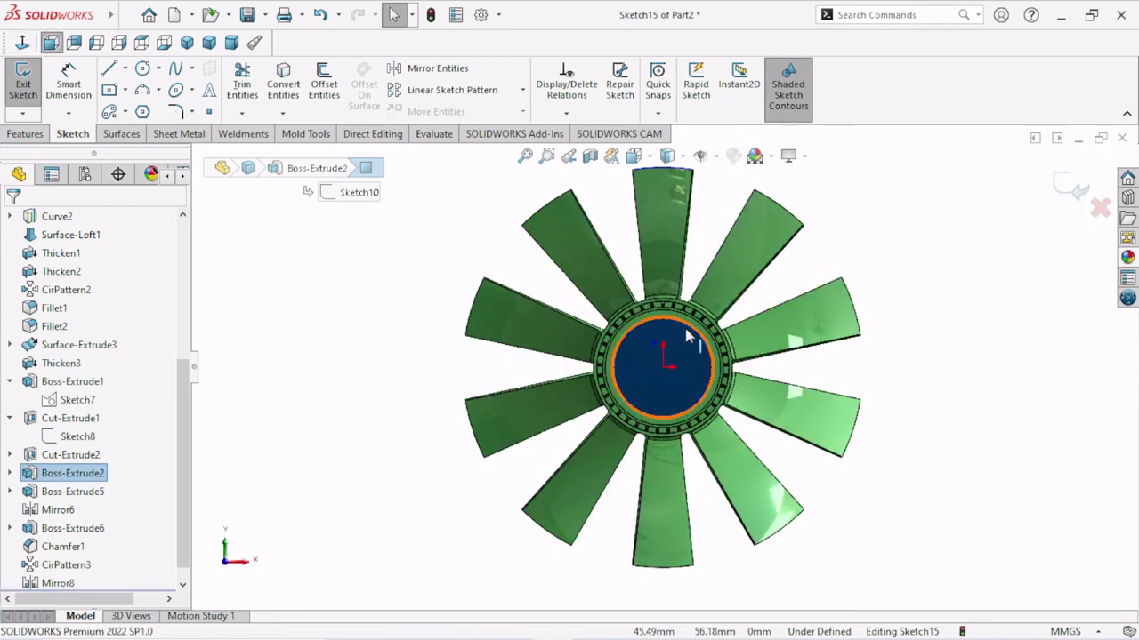
scroll(663, 369, "down", 5)
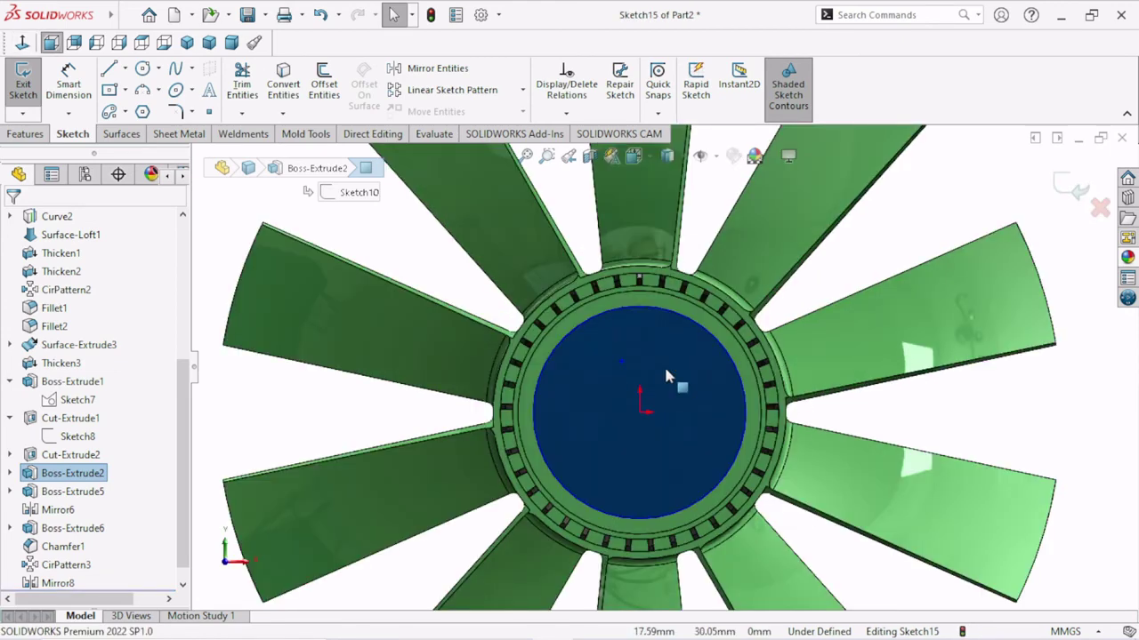
scroll(666, 373, "down", 2)
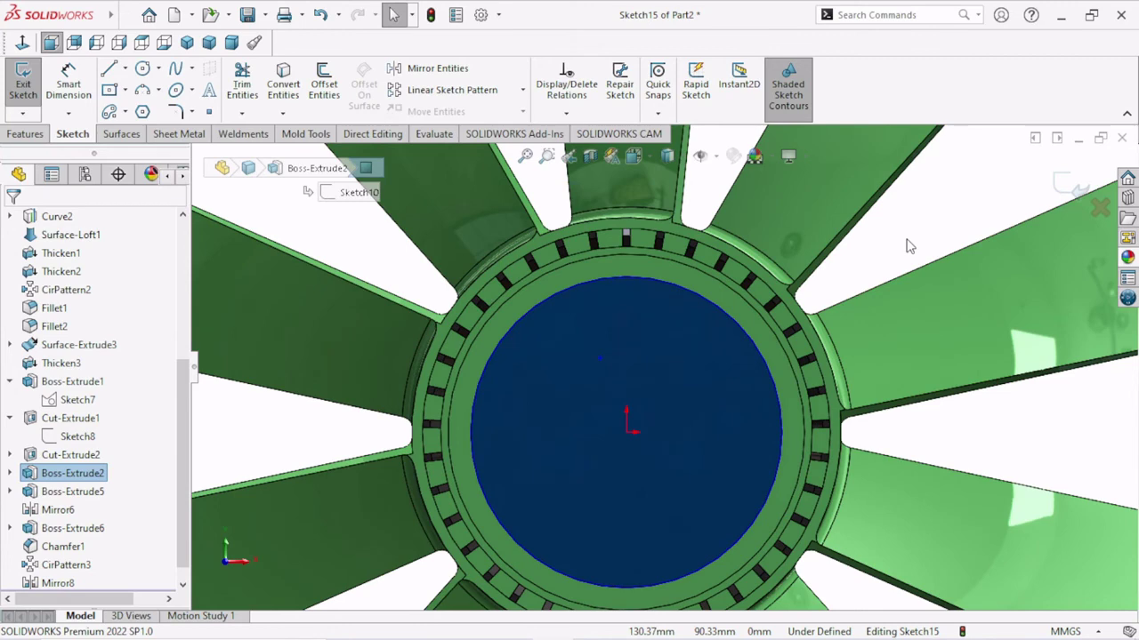
scroll(663, 223, "down", 5)
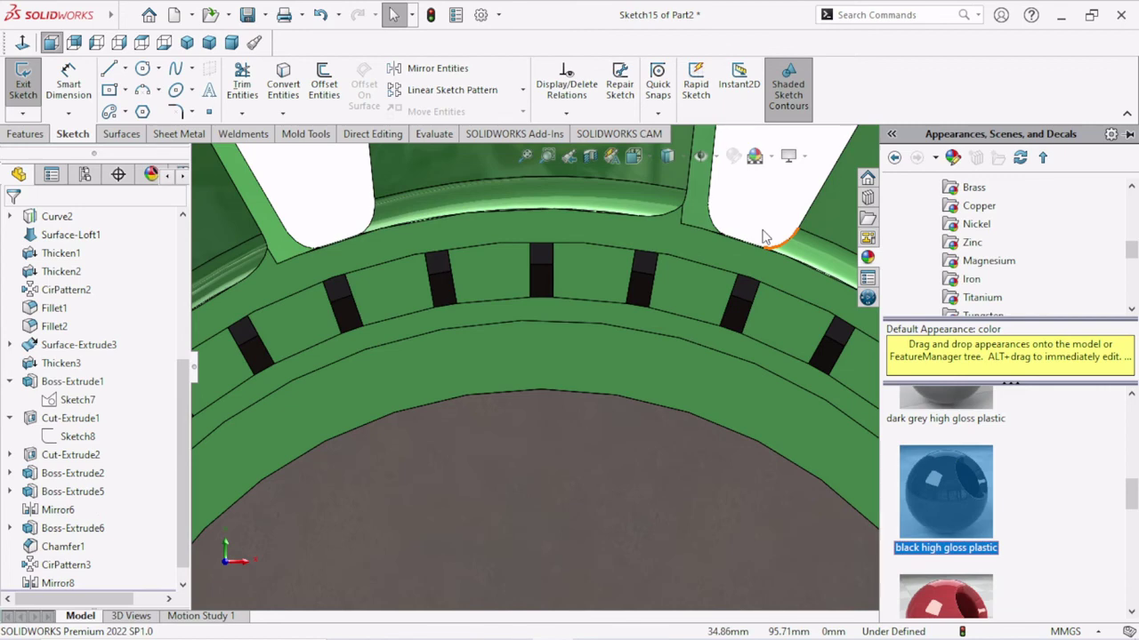
scroll(762, 236, "up", 8)
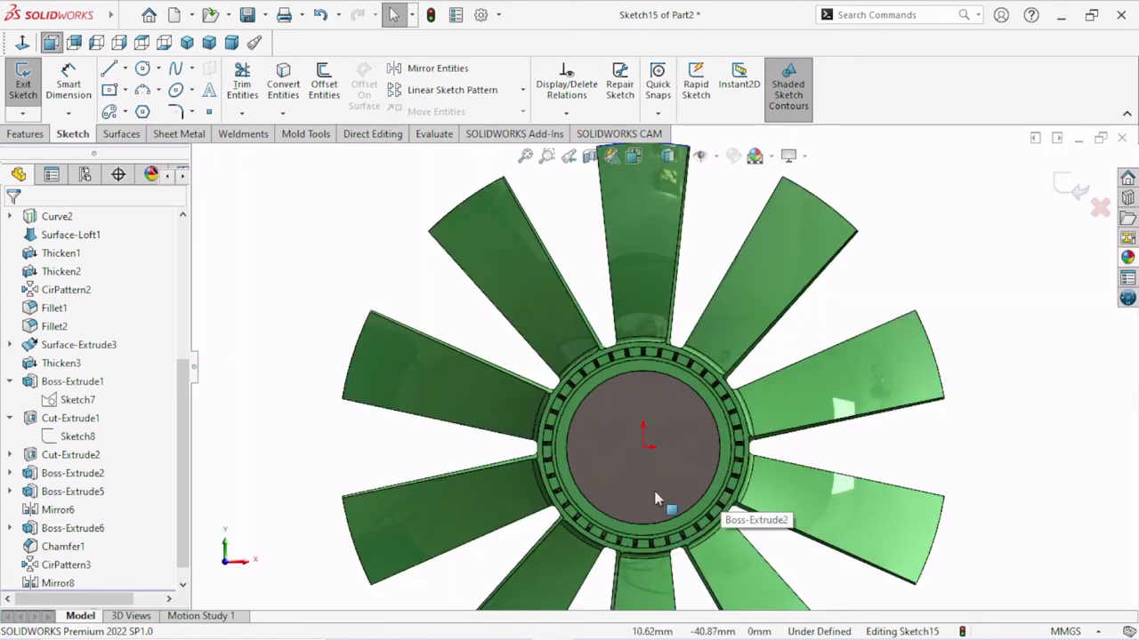
scroll(655, 499, "down", 2)
left_click(639, 414)
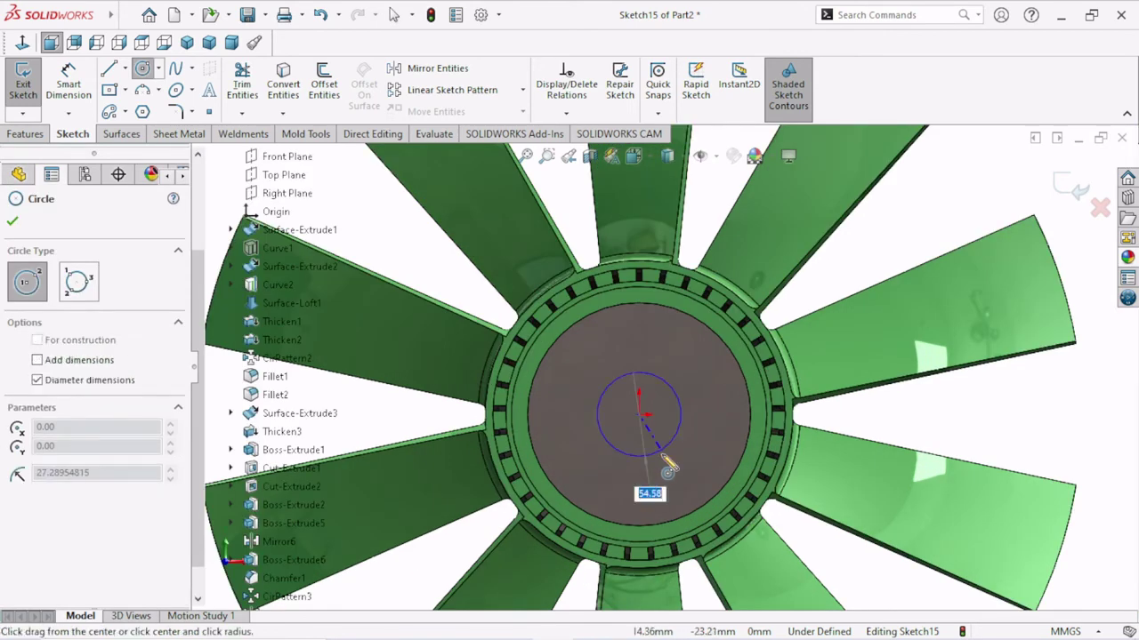
left_click(667, 464)
key("Escape")
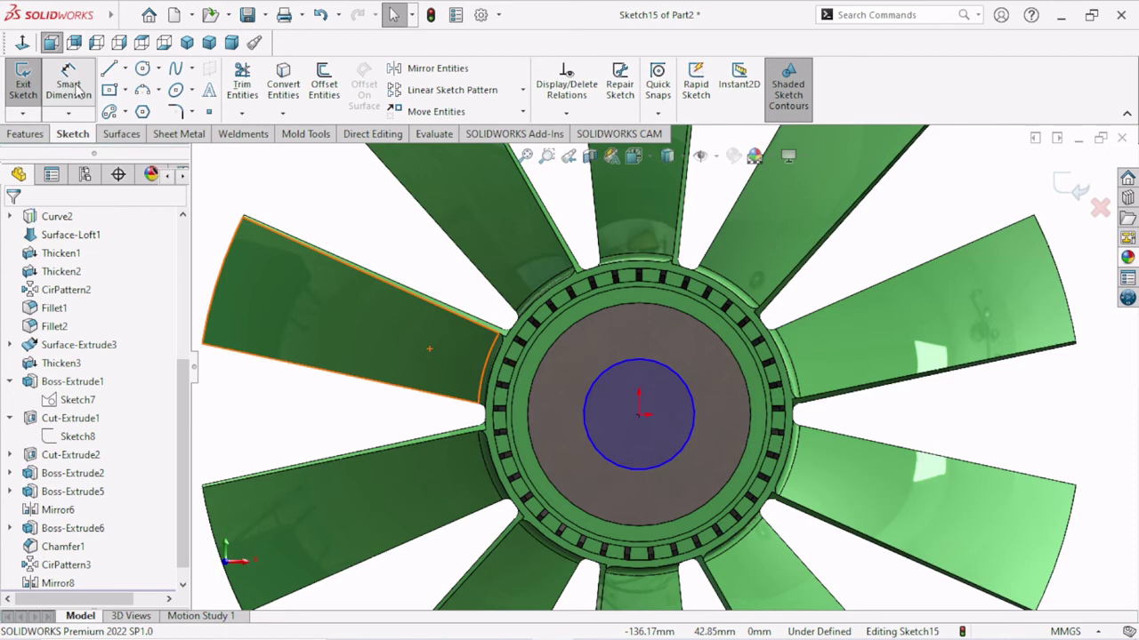
Step: Dimension the circle to 82 mm diameter and cut it Through All
left_click(76, 89)
left_click(693, 418)
left_click(840, 418)
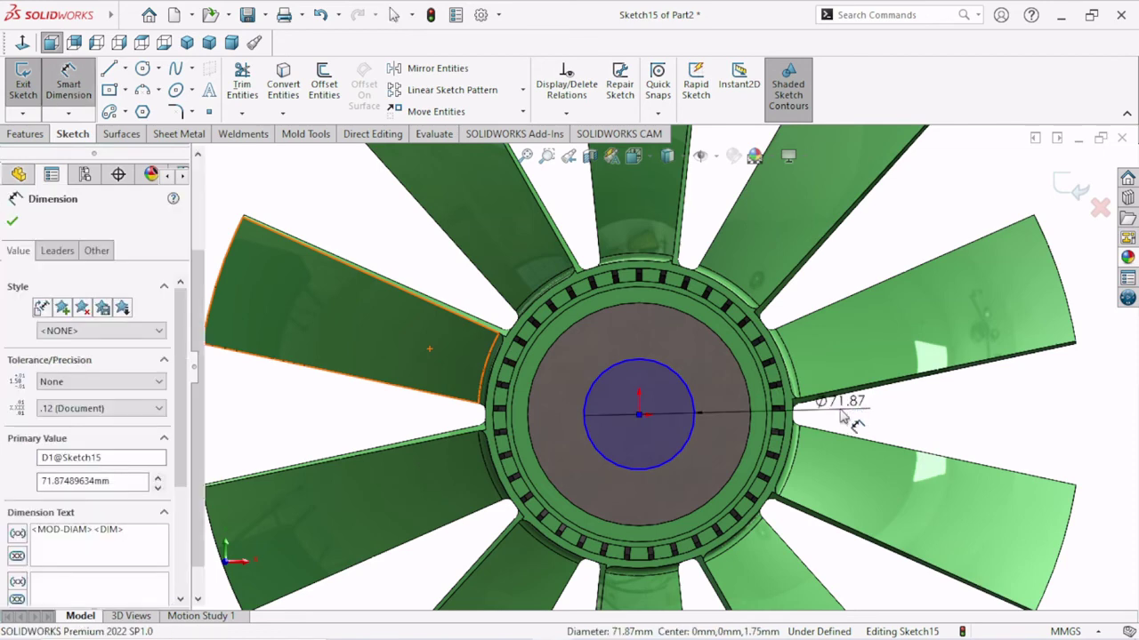
type("82")
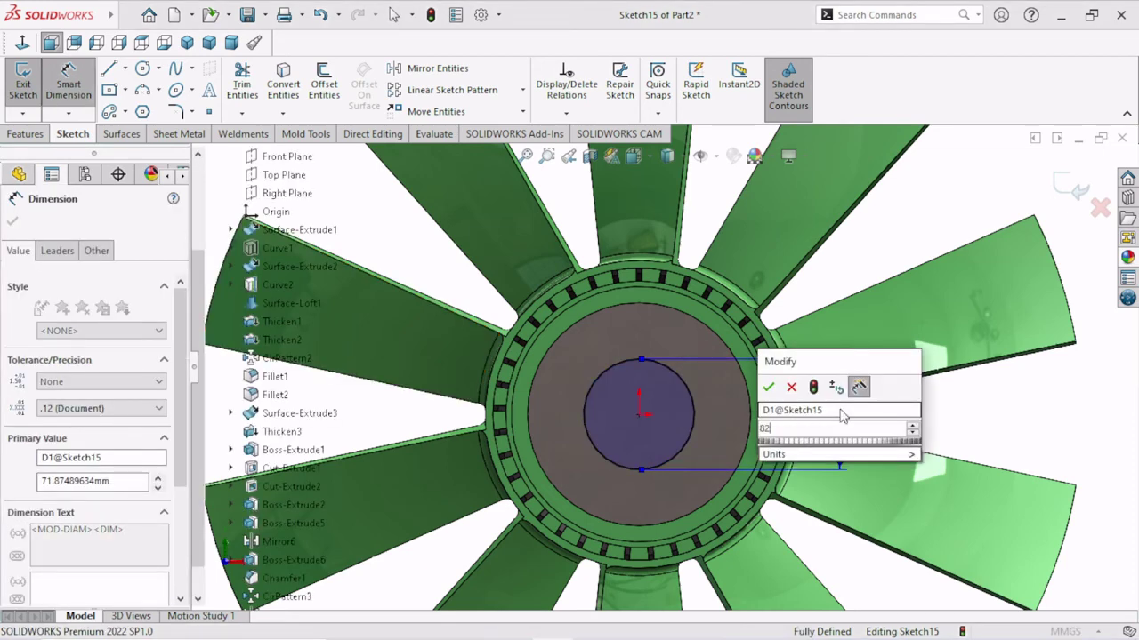
key("Return")
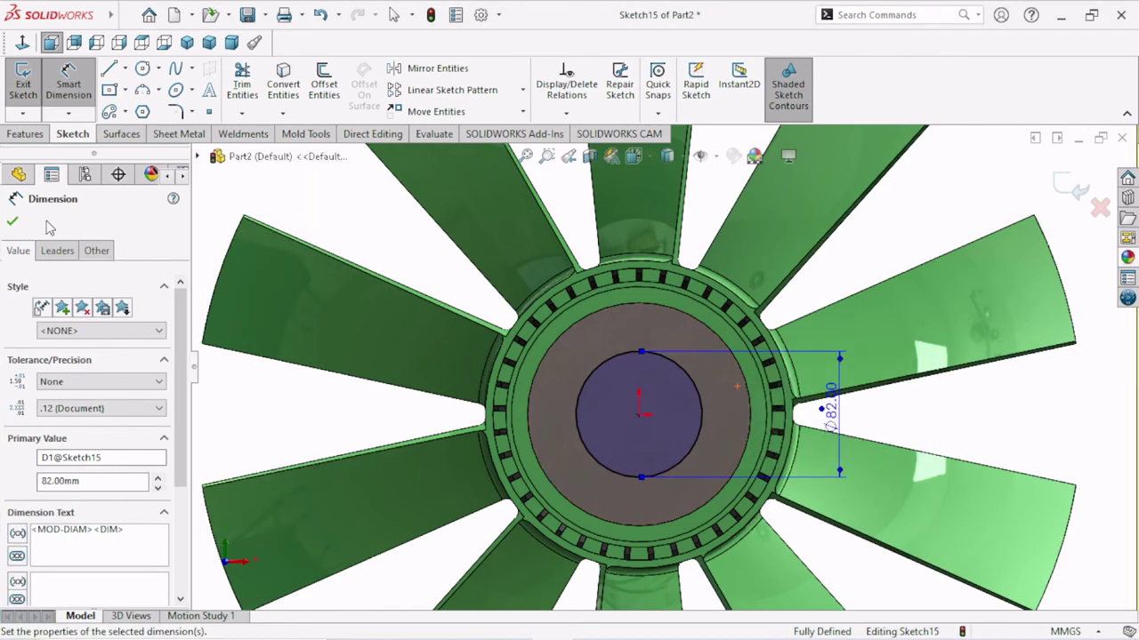
left_click(16, 222)
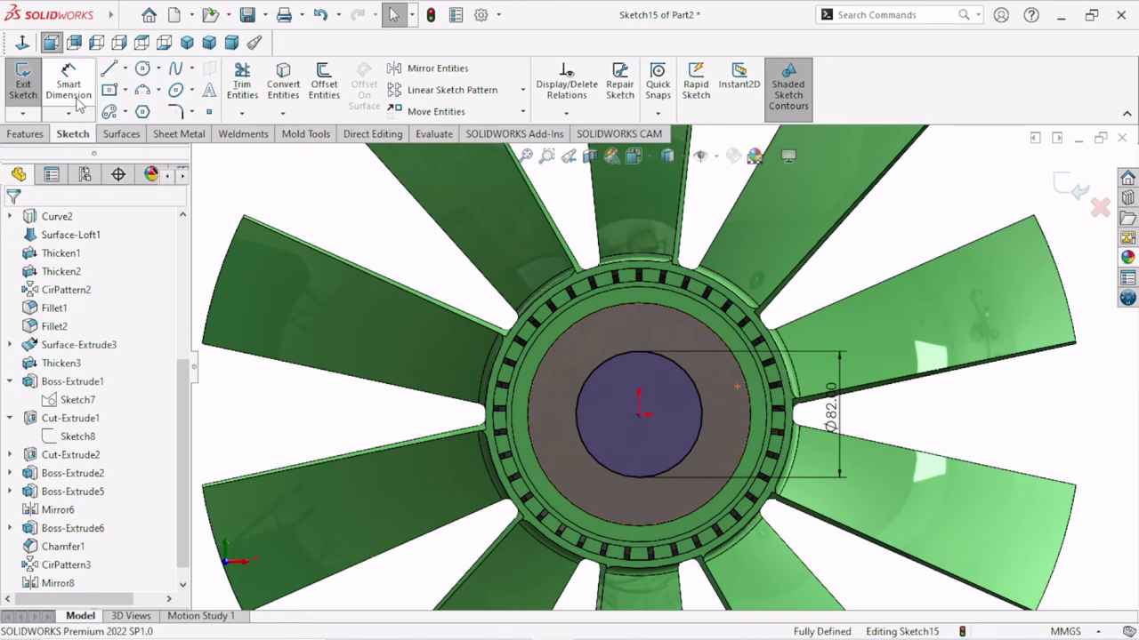
key("ctrl+e")
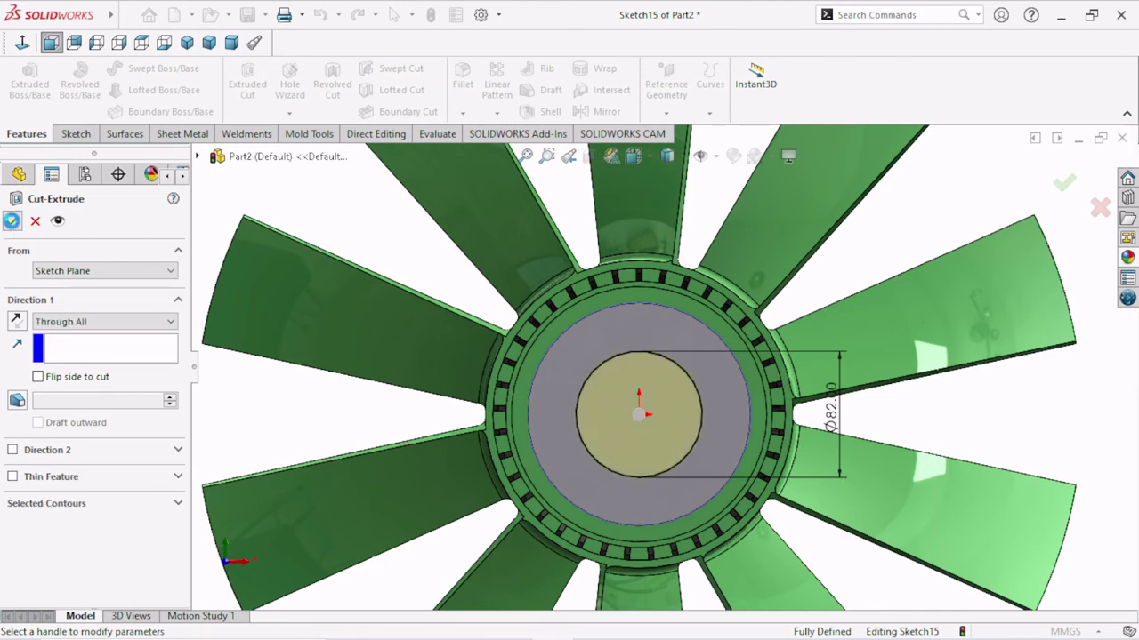
left_click(11, 221)
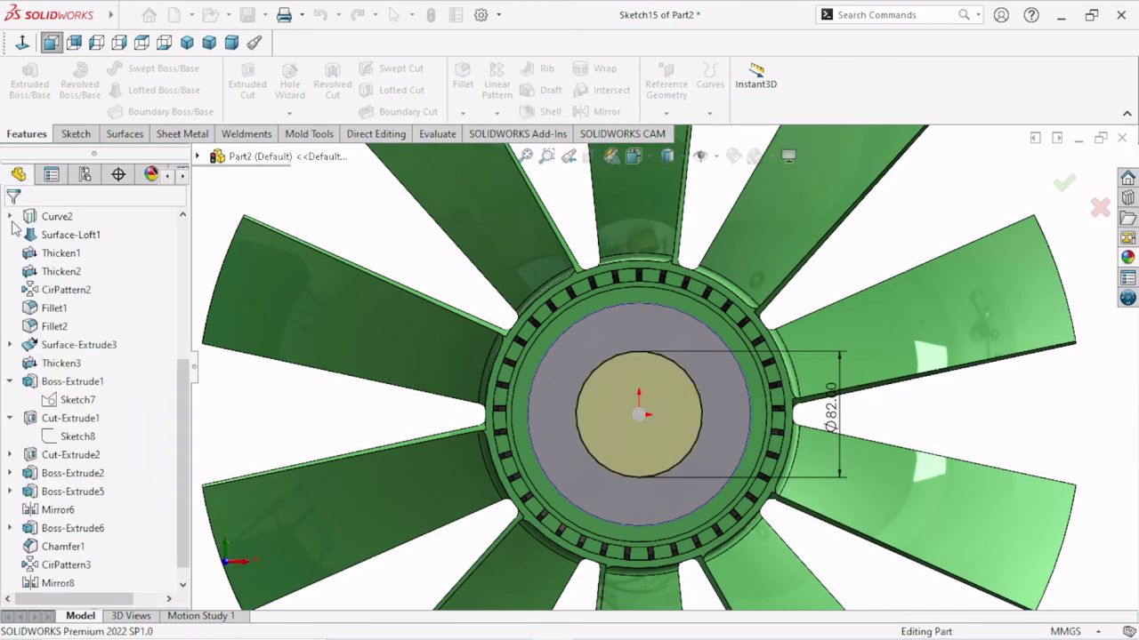
Step: Start Sketch16 on the hub face and draw an origin-centred circle larger than the bore
left_click(528, 402)
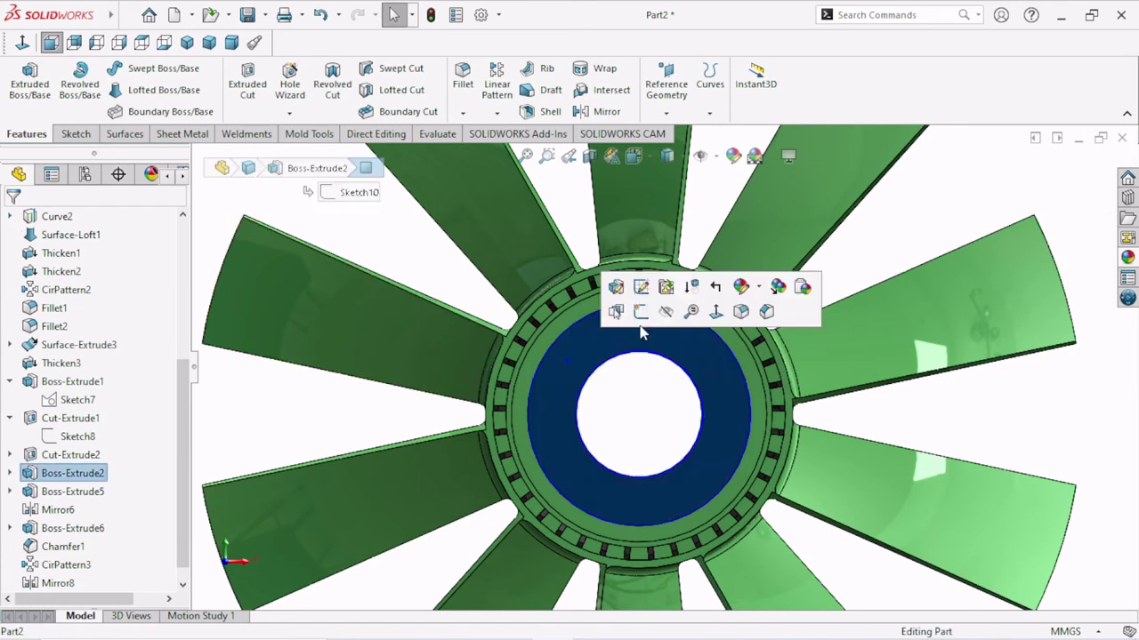
left_click(640, 311)
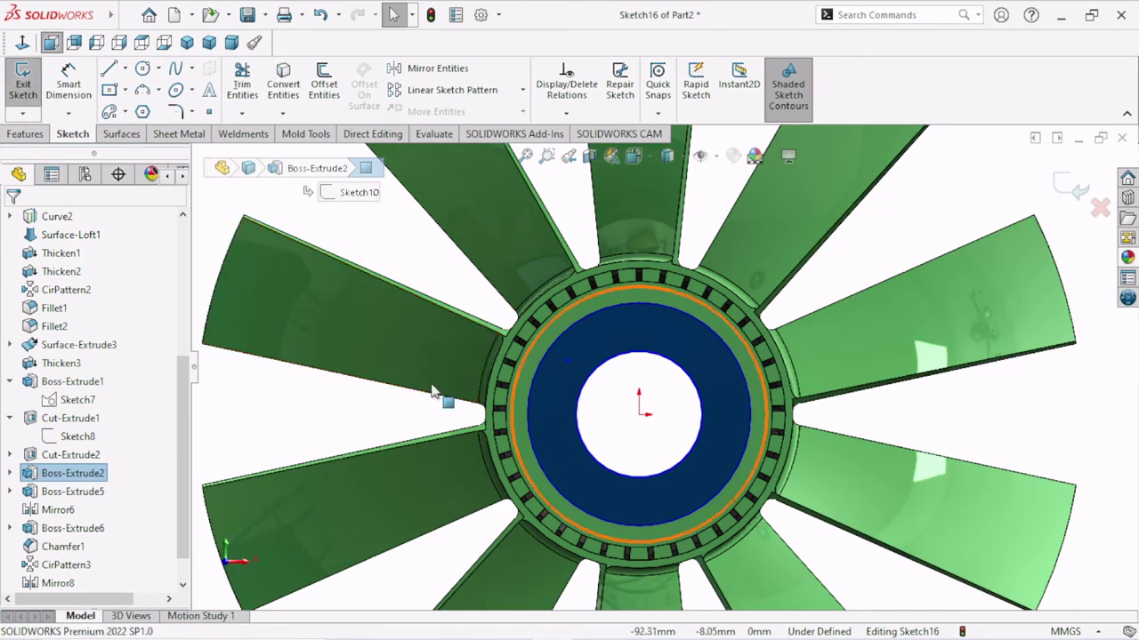
left_click(142, 69)
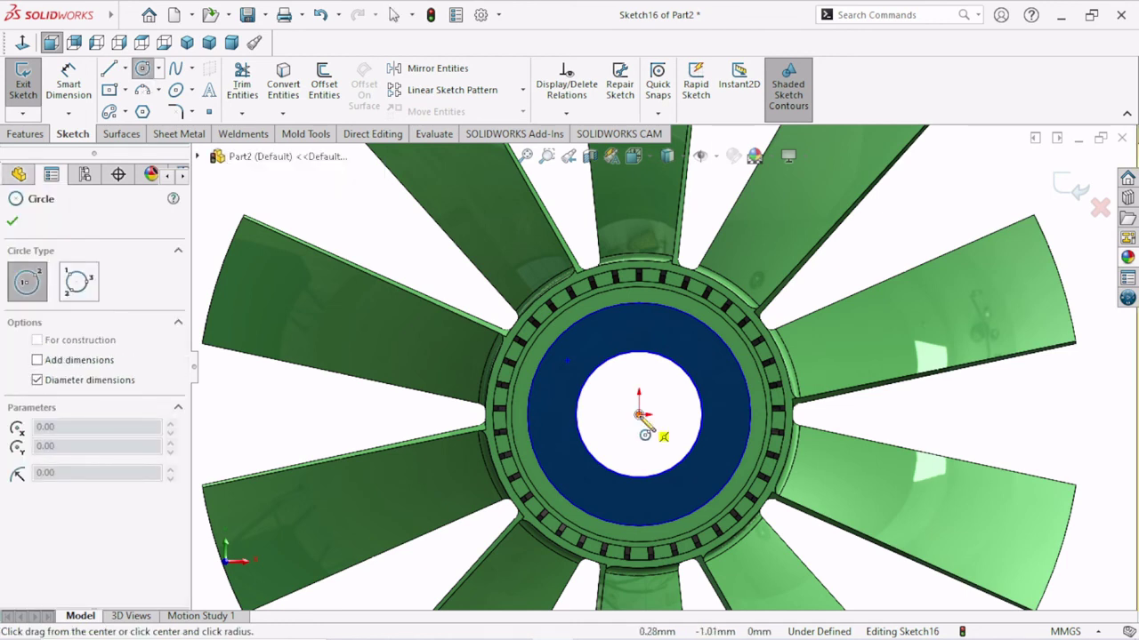
left_click(639, 414)
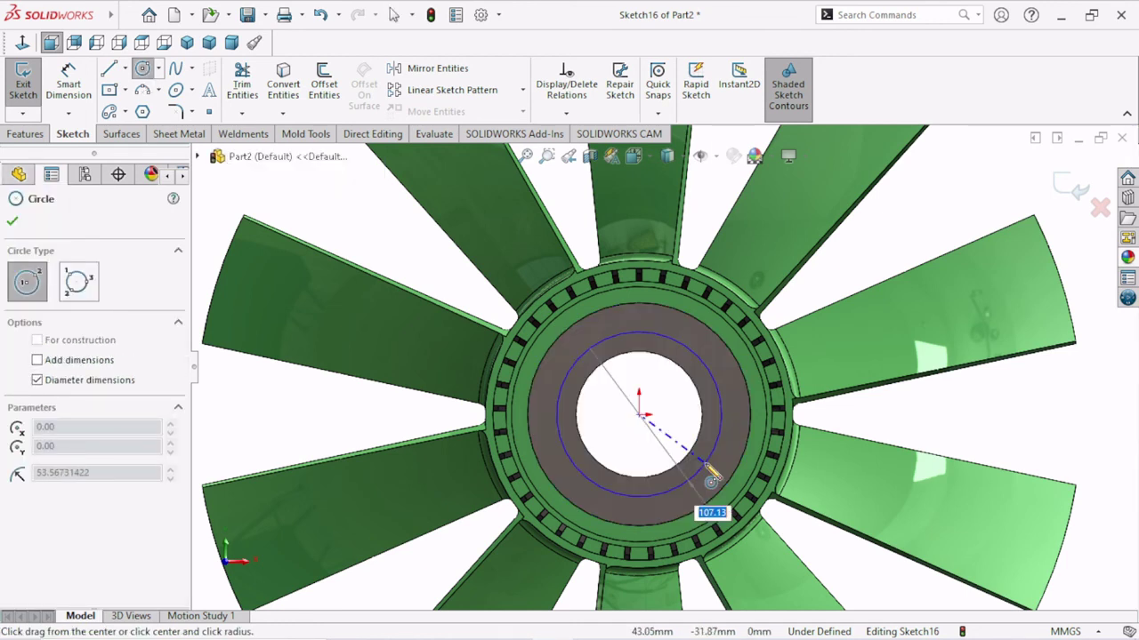
left_click(642, 509)
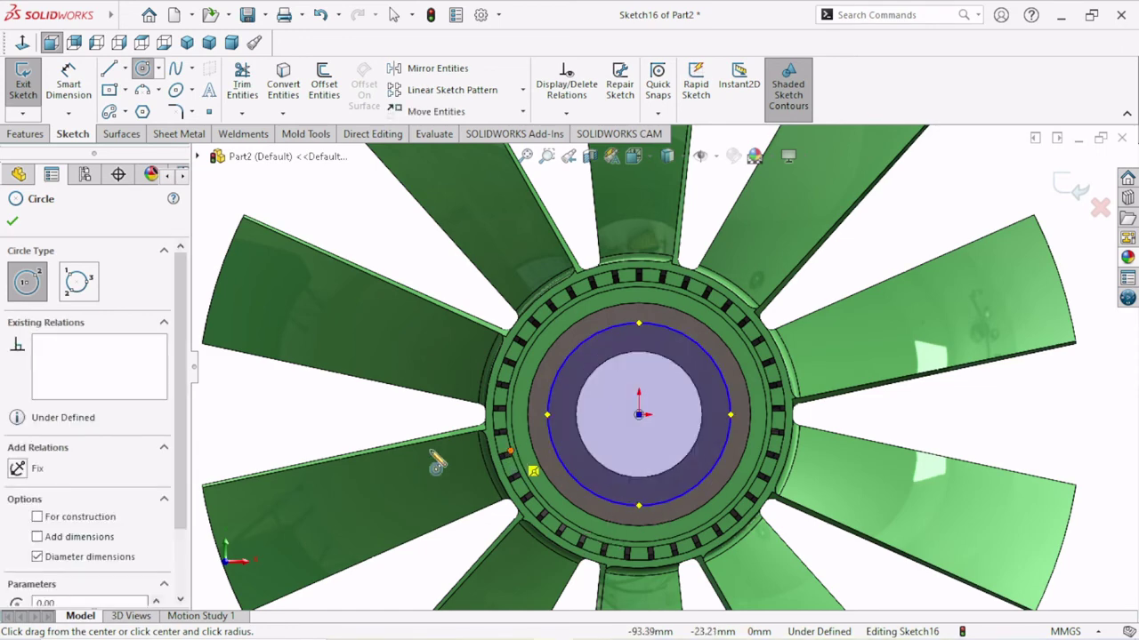
right_click(396, 414)
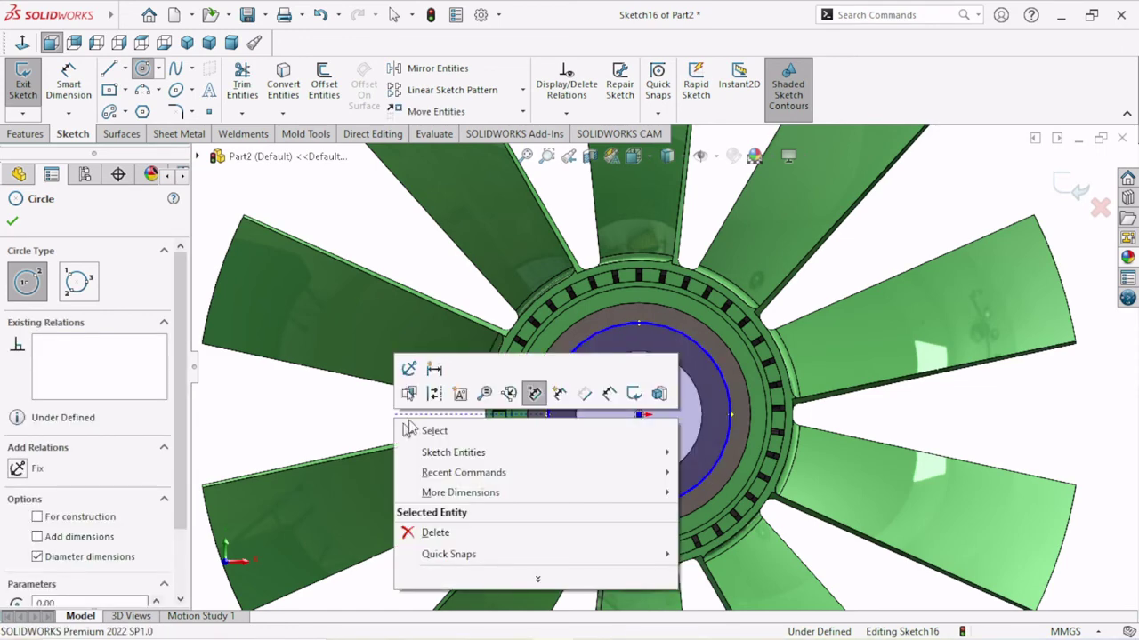
left_click(411, 432)
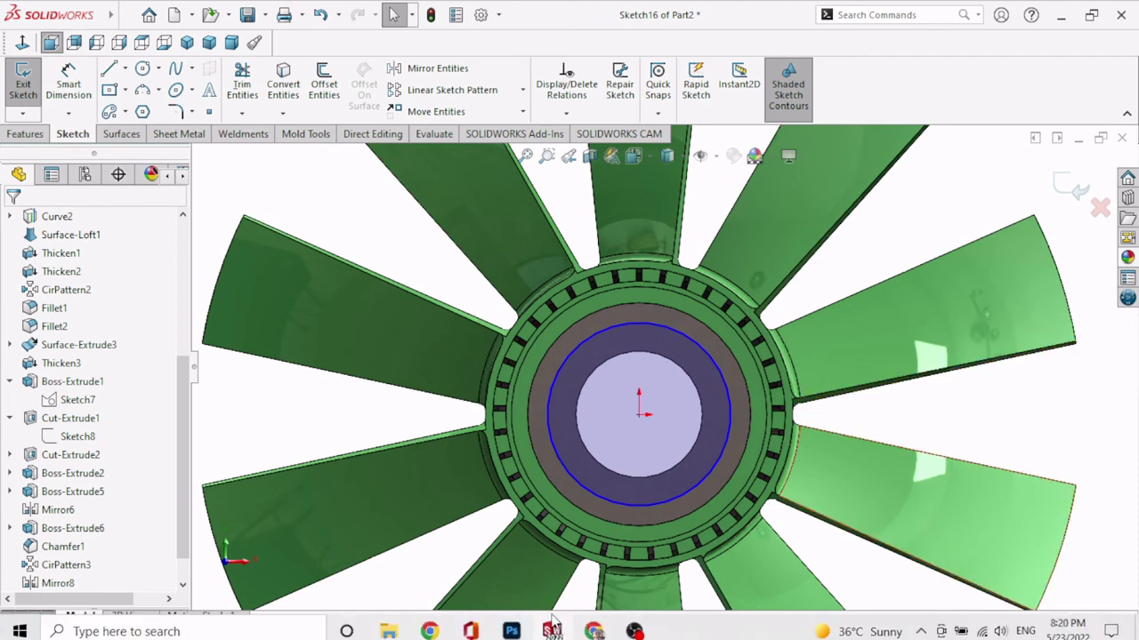
Step: Dimension the new hub circle to a 97 mm diameter
left_click(69, 81)
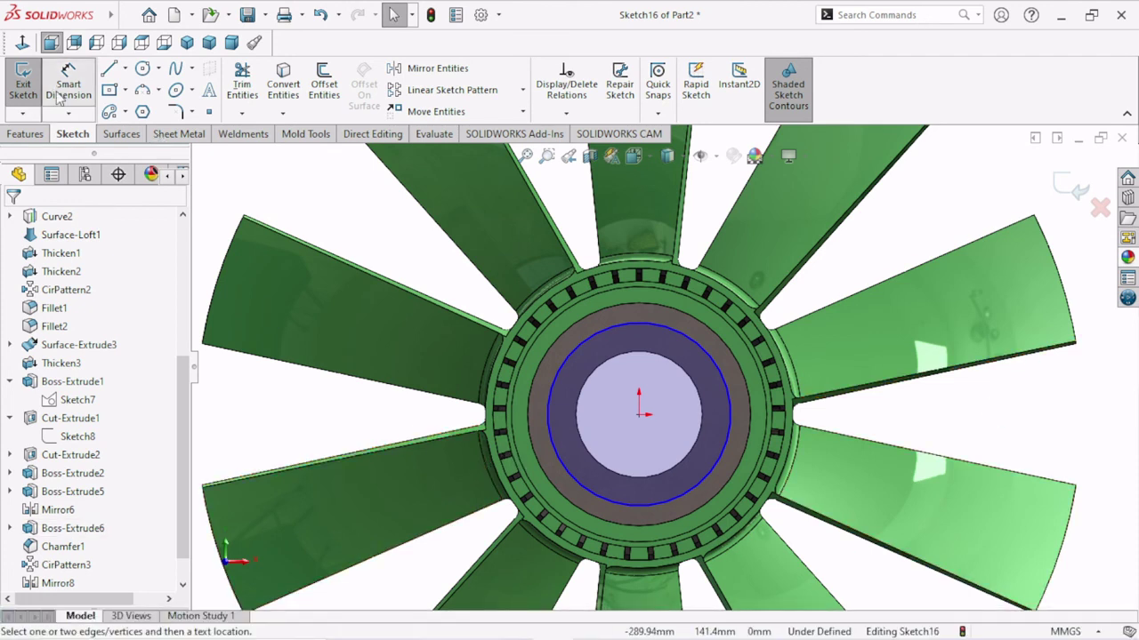
left_click(733, 424)
left_click(872, 420)
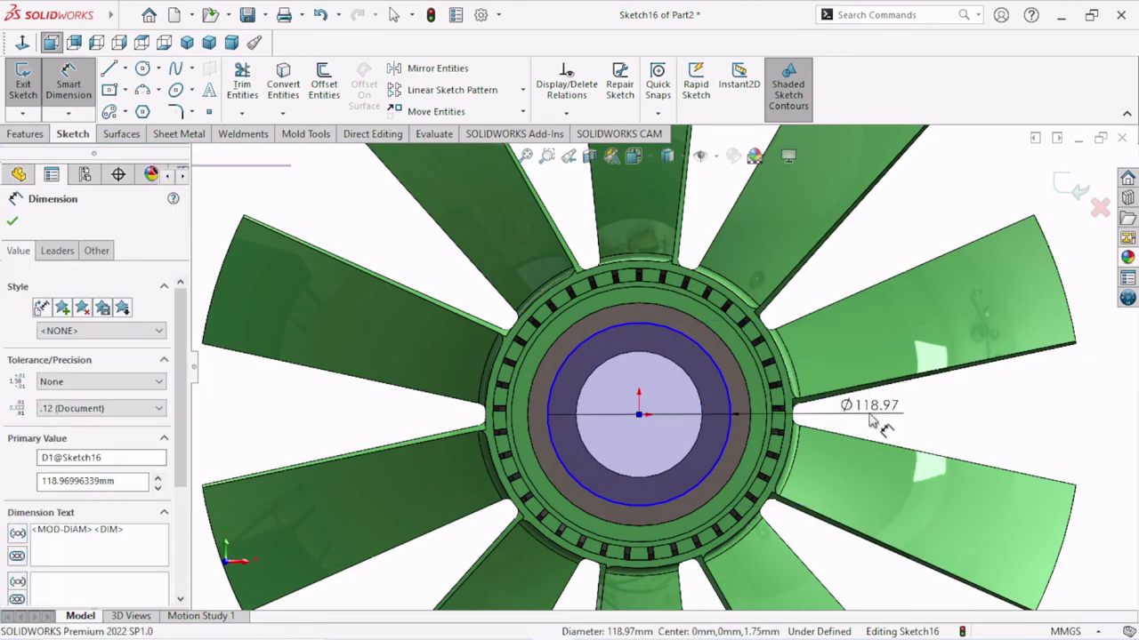
left_click(872, 422)
type("97")
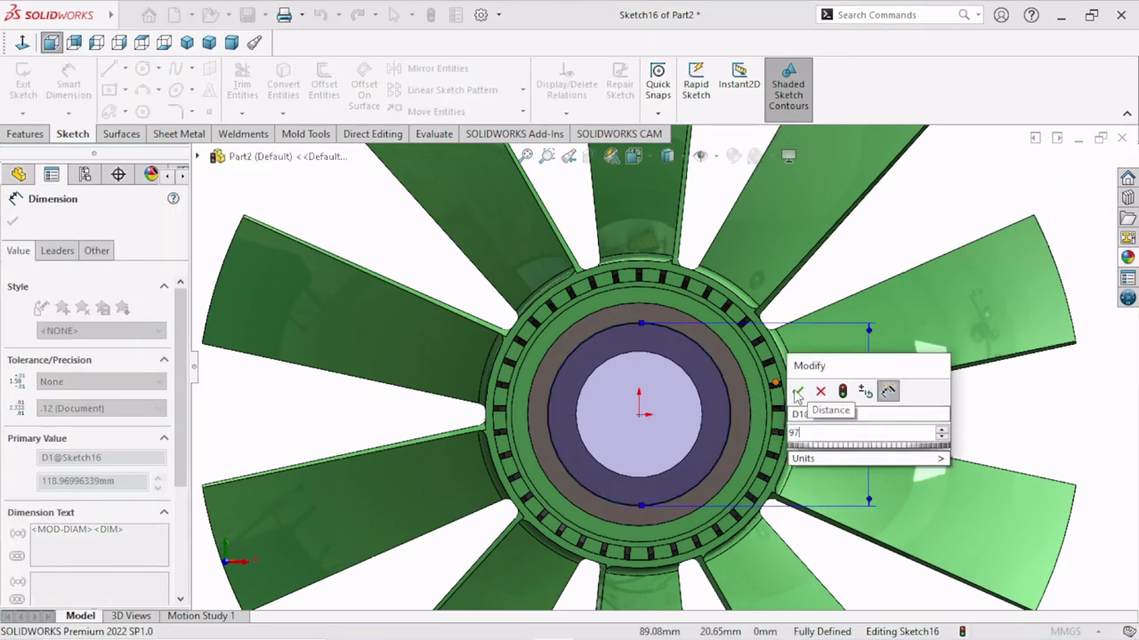
left_click(797, 394)
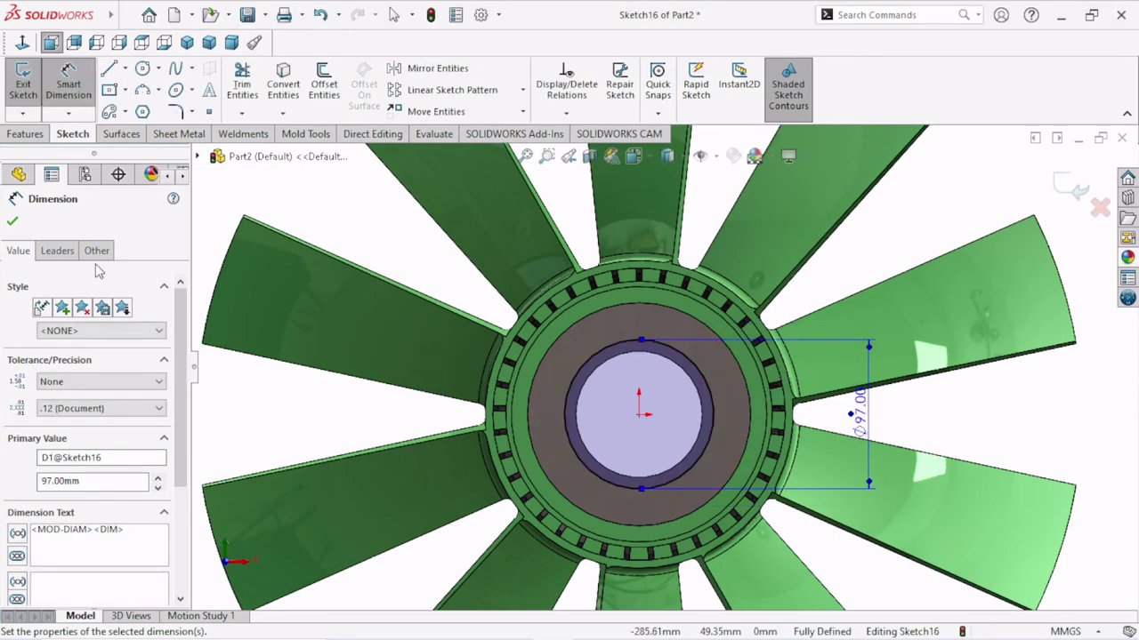
key("Escape")
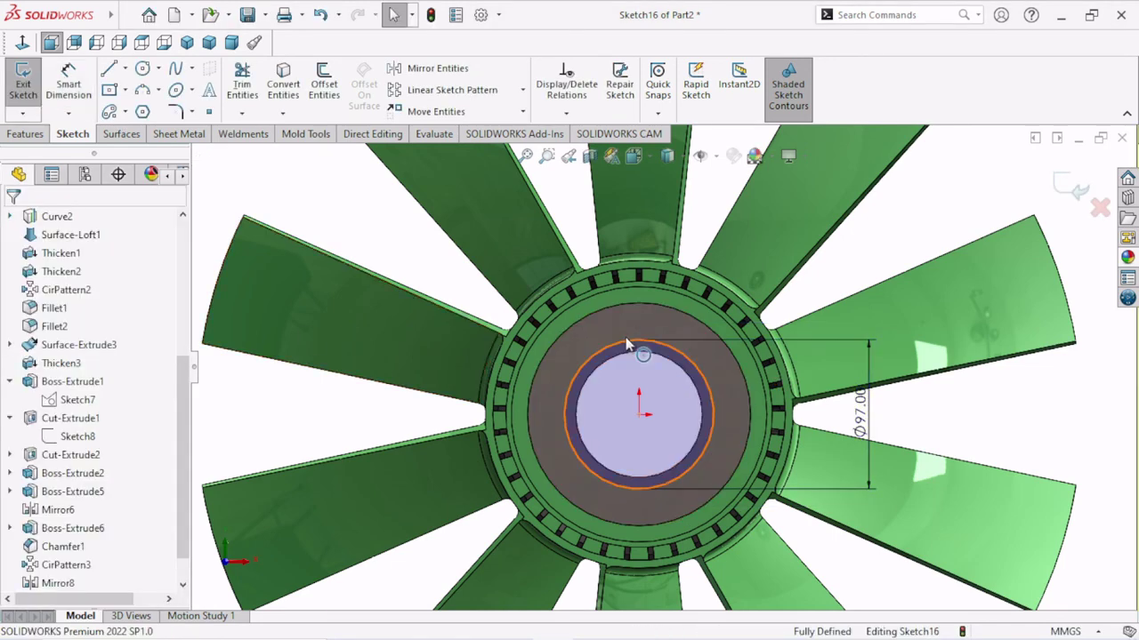
Step: Turn the Ø97 circle into construction geometry and exit the sketch
left_click(627, 345)
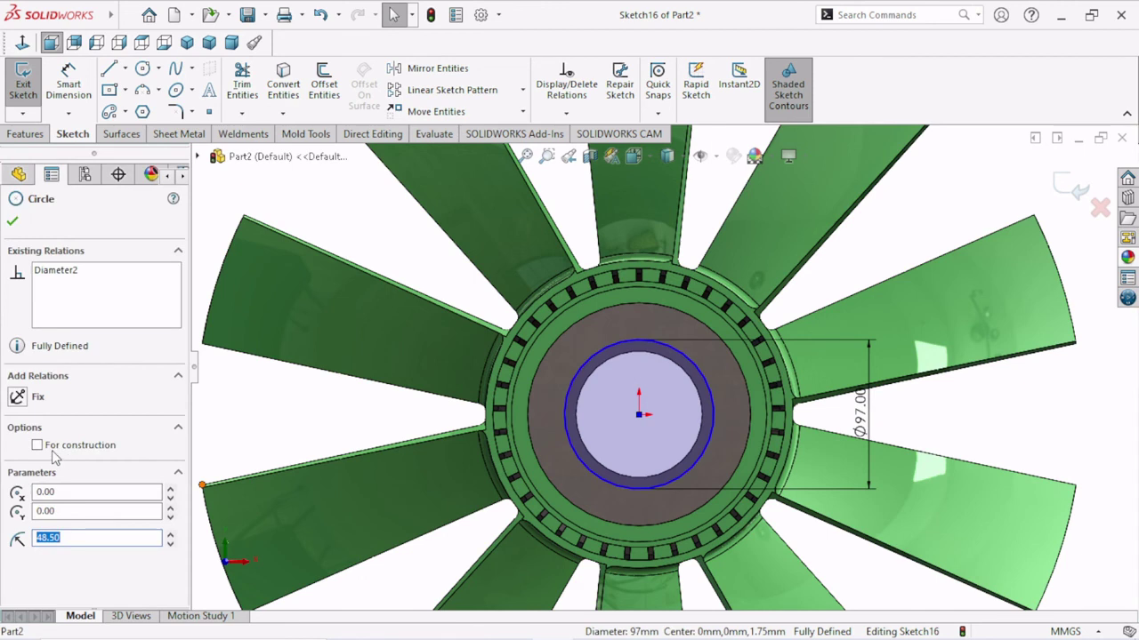
left_click(52, 449)
left_click(14, 224)
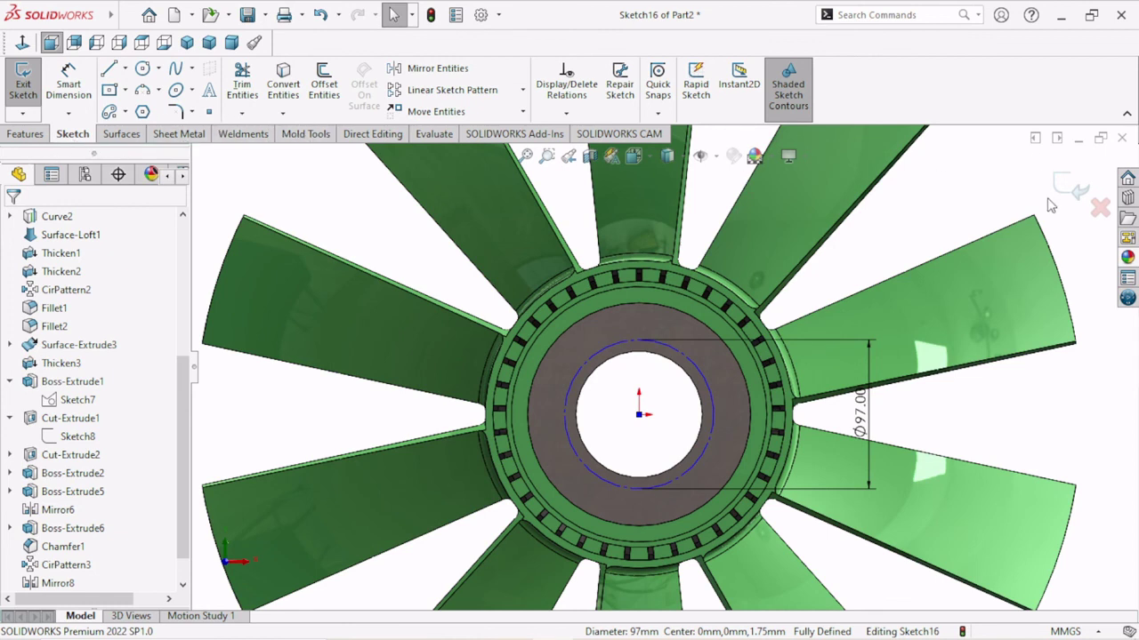
left_click(1074, 190)
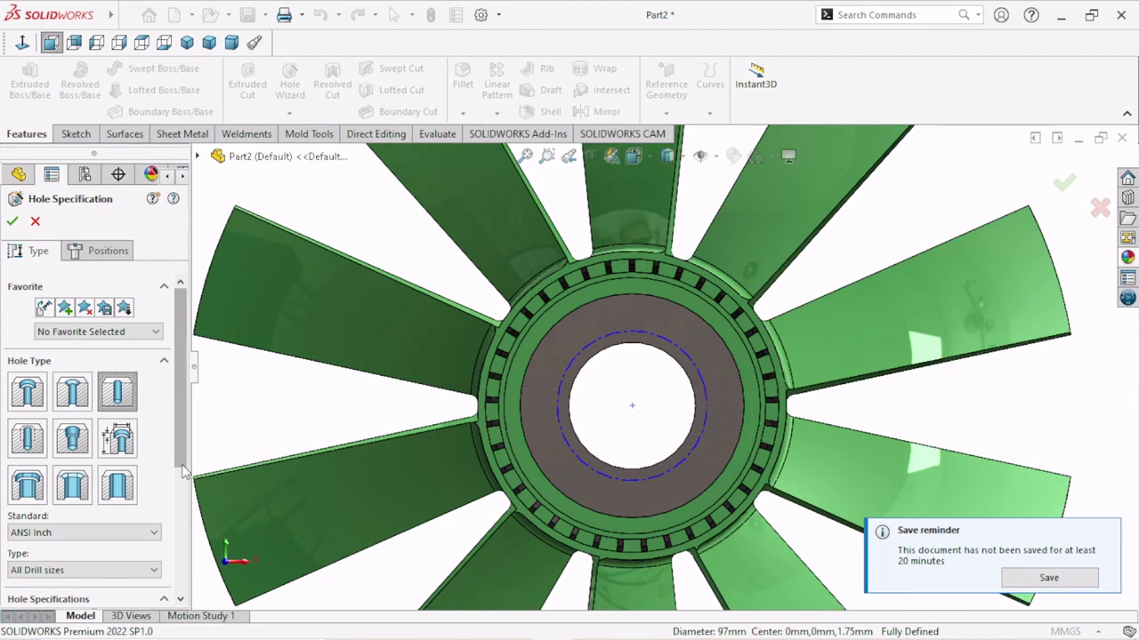
Step: Set the hole specification to ANSI Metric, Drill sizes, Ø9.5
scroll(175, 483, "down", 1)
scroll(173, 481, "down", 5)
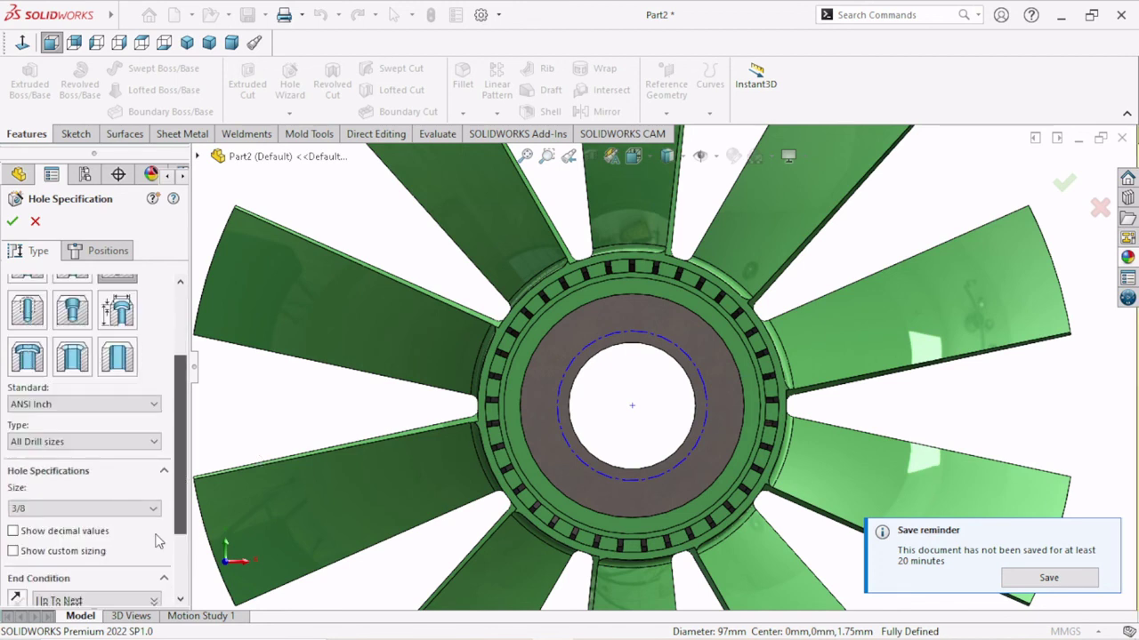
left_click(153, 393)
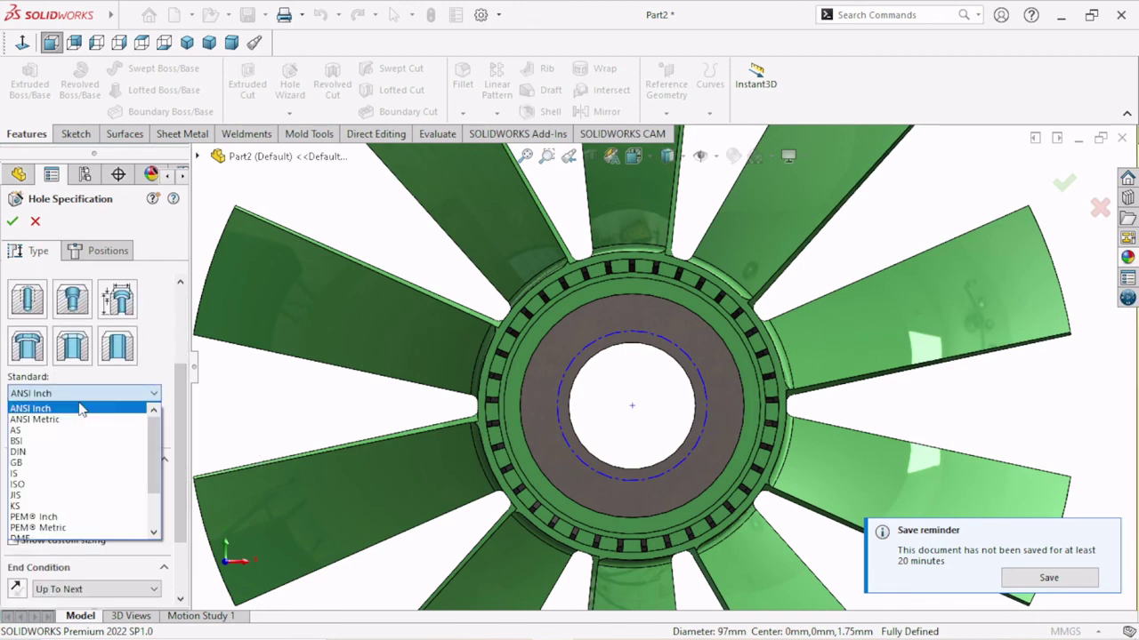
left_click(51, 419)
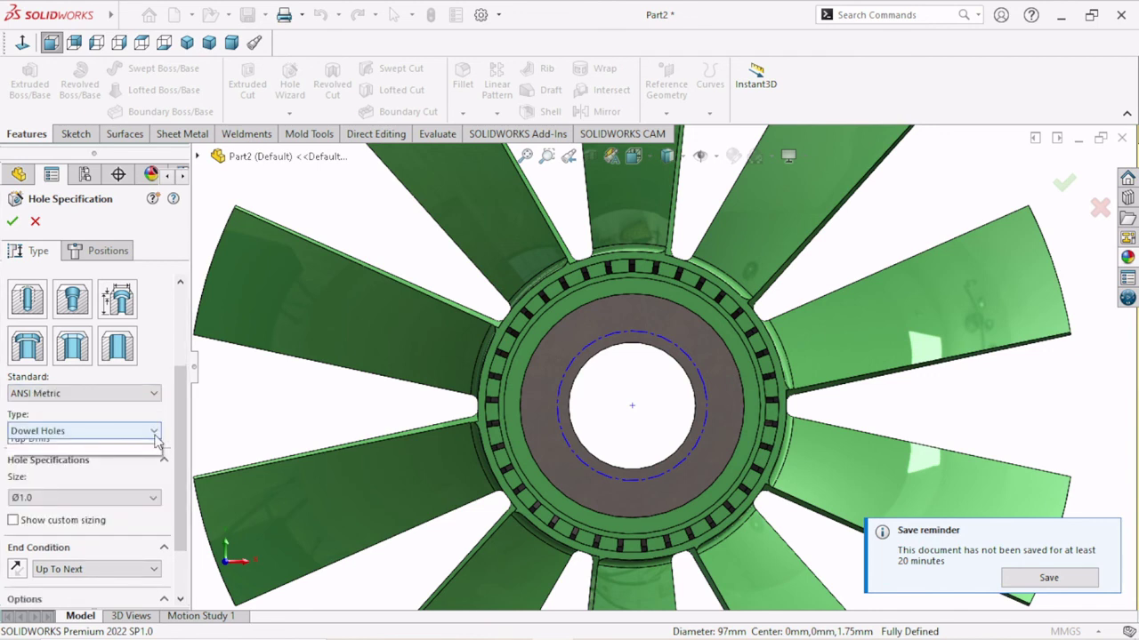
left_click(153, 431)
left_click(71, 445)
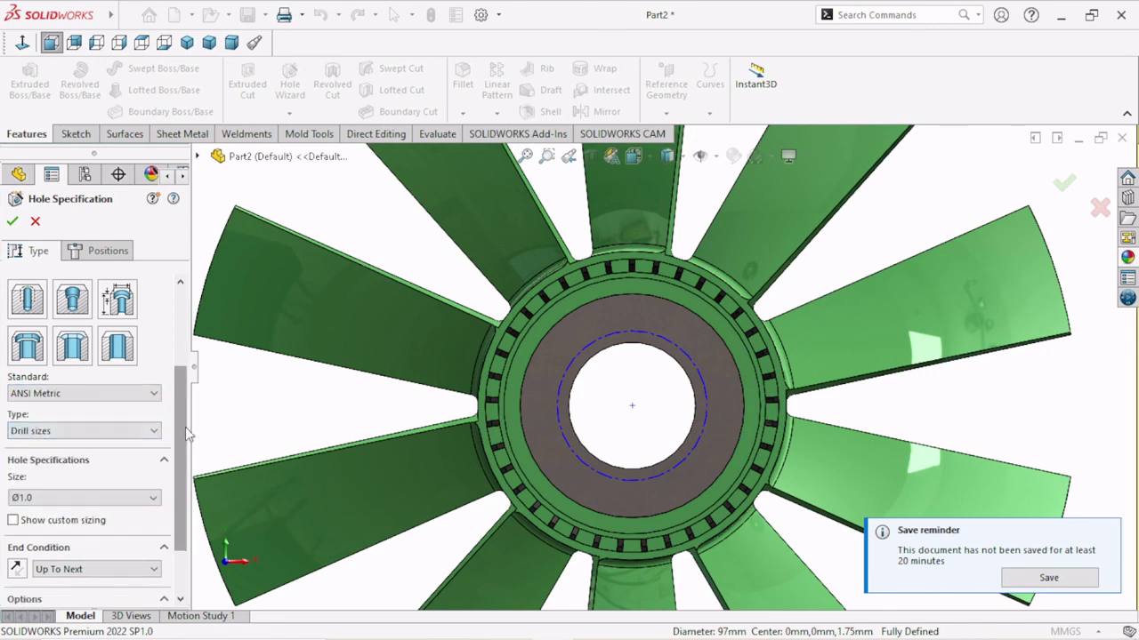
scroll(169, 436, "down", 2)
left_click(153, 461)
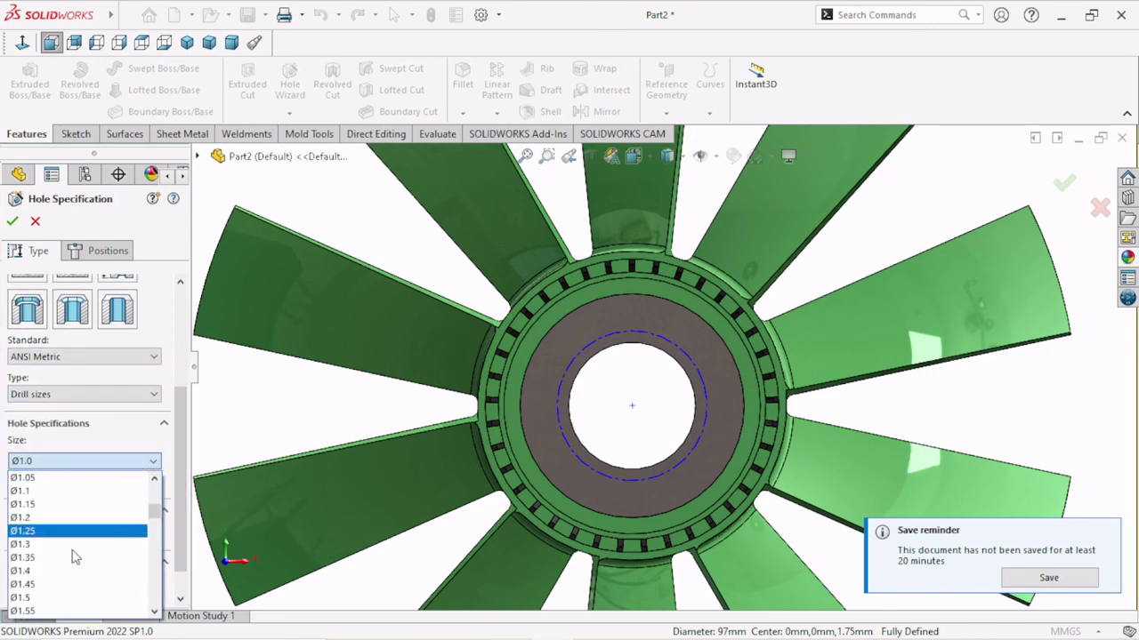
scroll(76, 554, "down", 3)
scroll(76, 556, "down", 3)
scroll(76, 556, "down", 5)
scroll(75, 557, "down", 5)
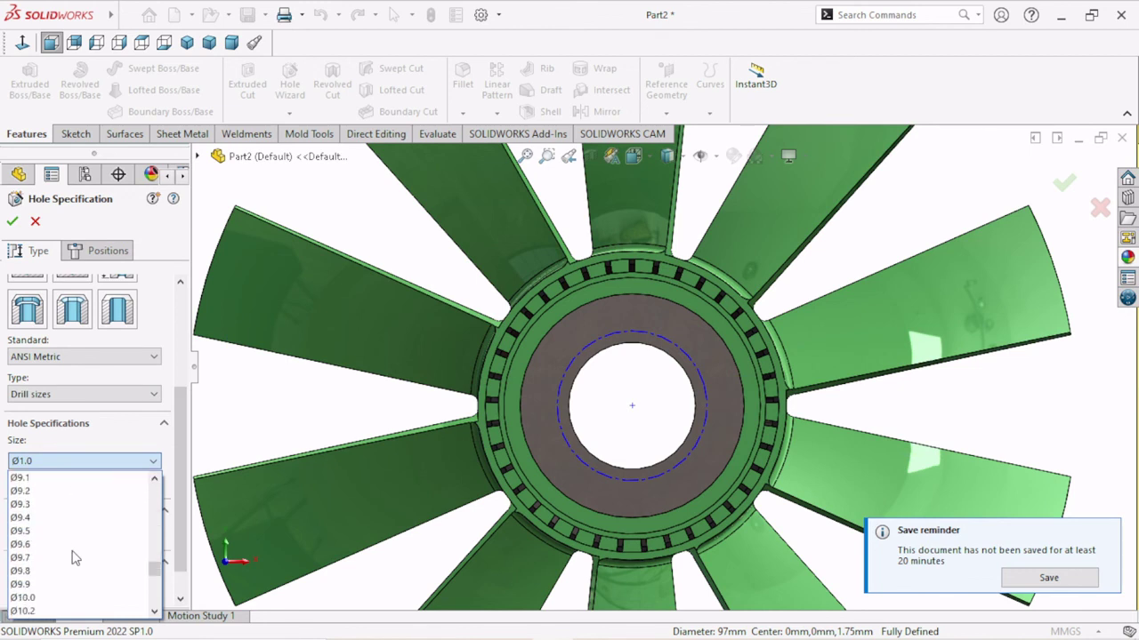
scroll(76, 557, "down", 5)
scroll(75, 557, "down", 5)
scroll(76, 557, "up", 2)
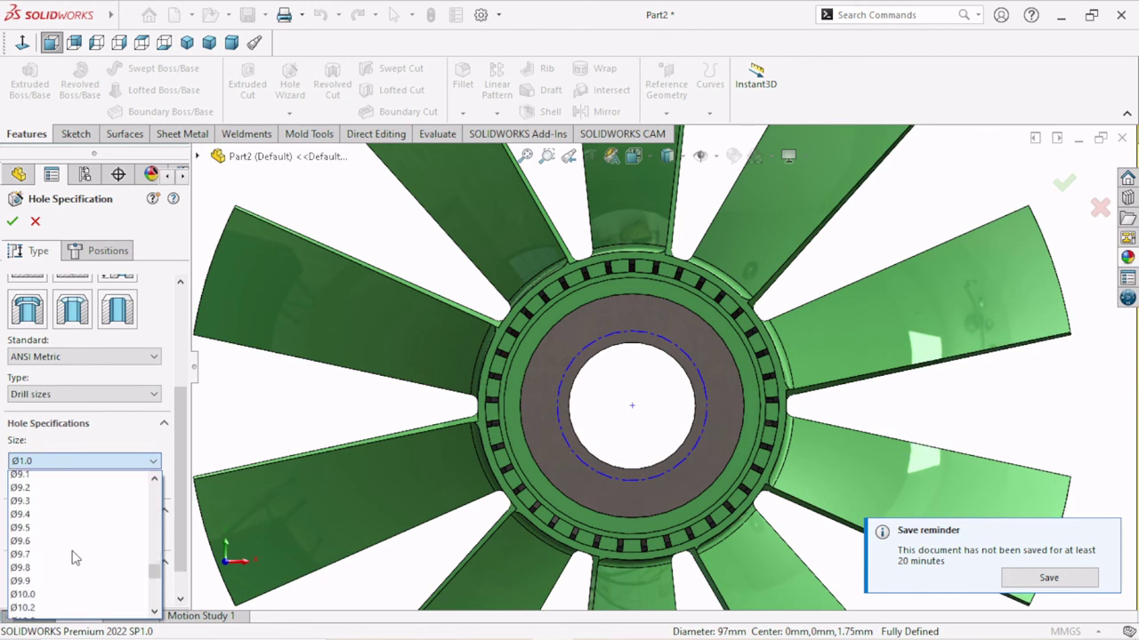
left_click(33, 531)
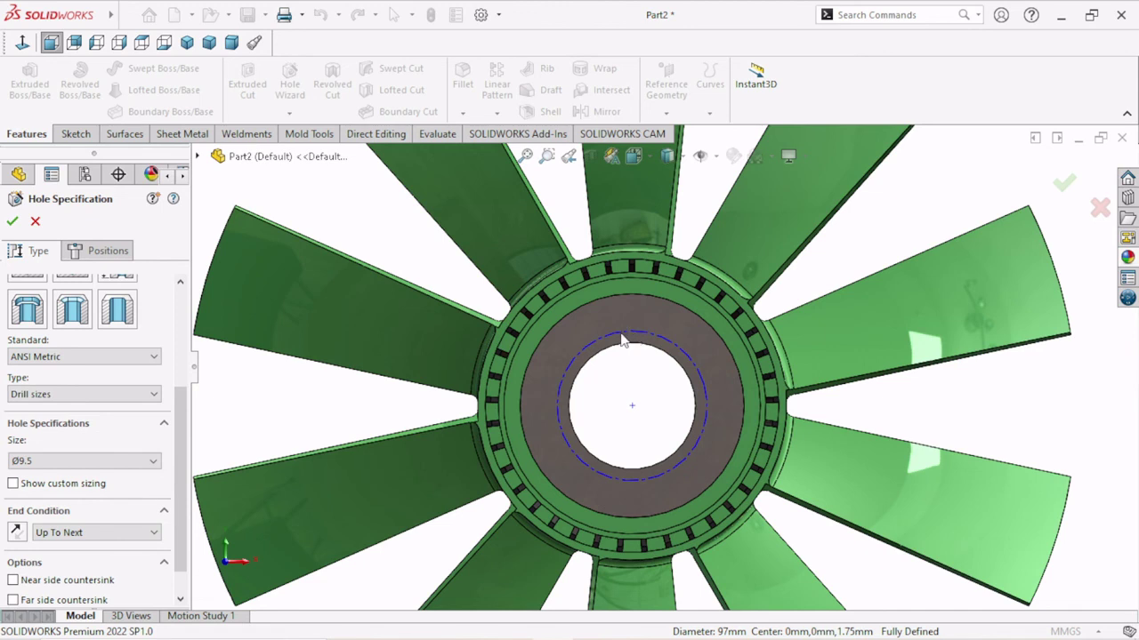
Step: Place four holes on the hub face at the Ø97 circle's quadrant points and confirm
left_click(123, 255)
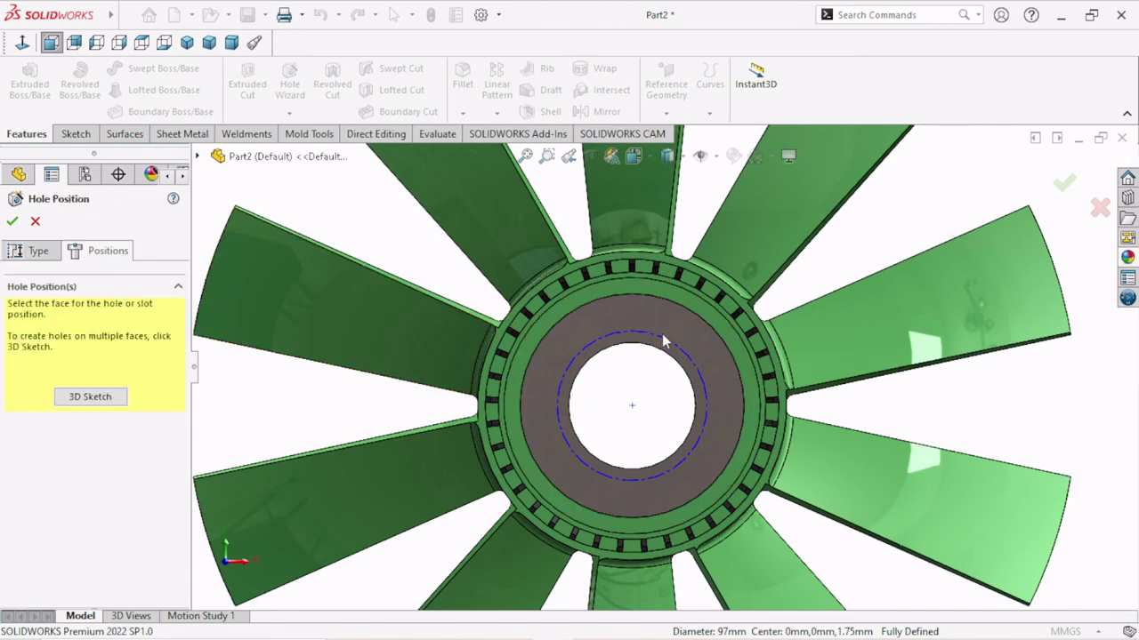
left_click(628, 330)
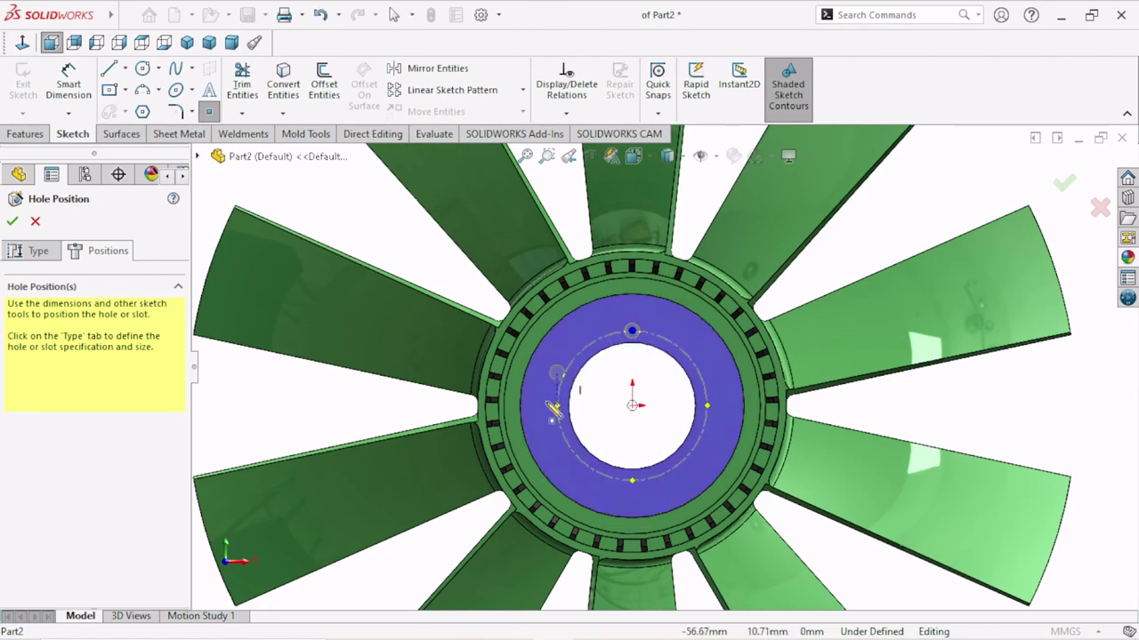
left_click(557, 407)
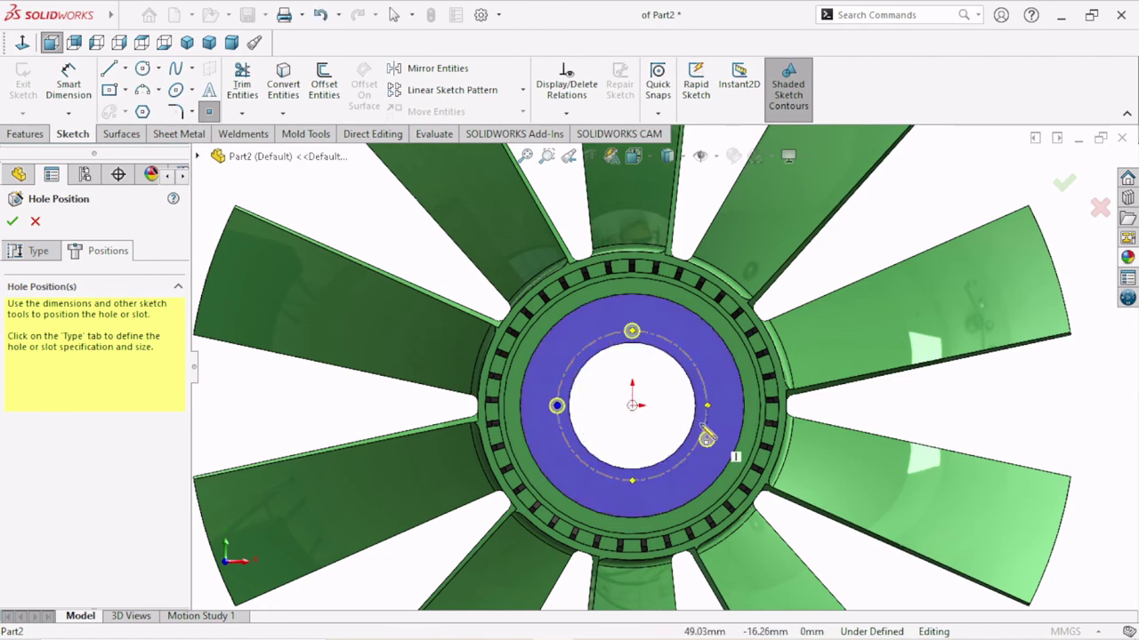
left_click(707, 406)
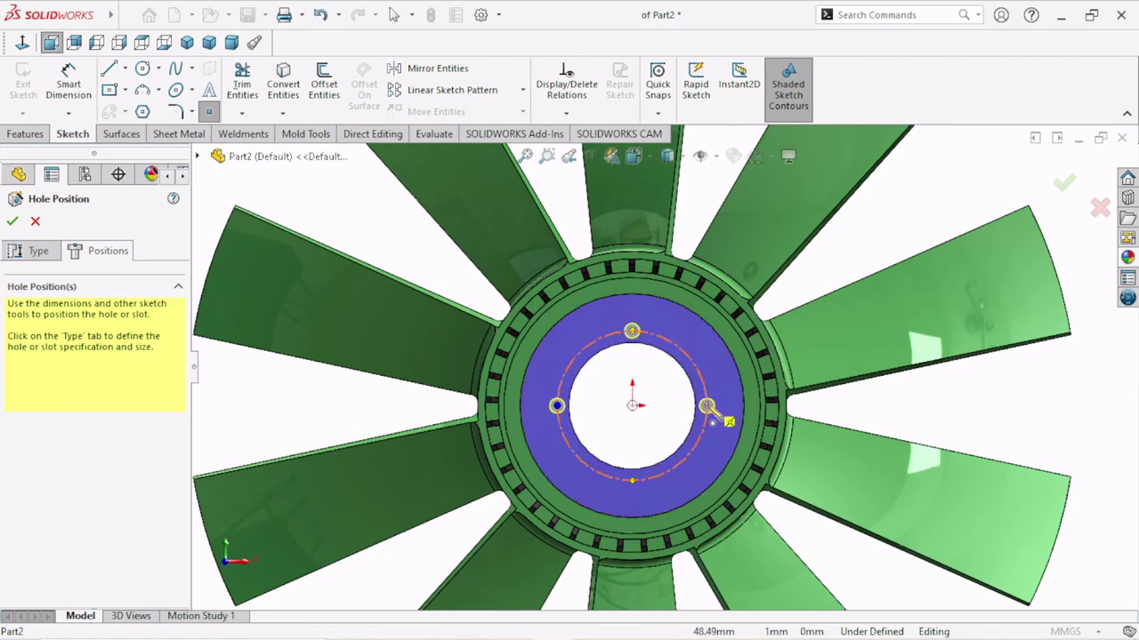
left_click(631, 481)
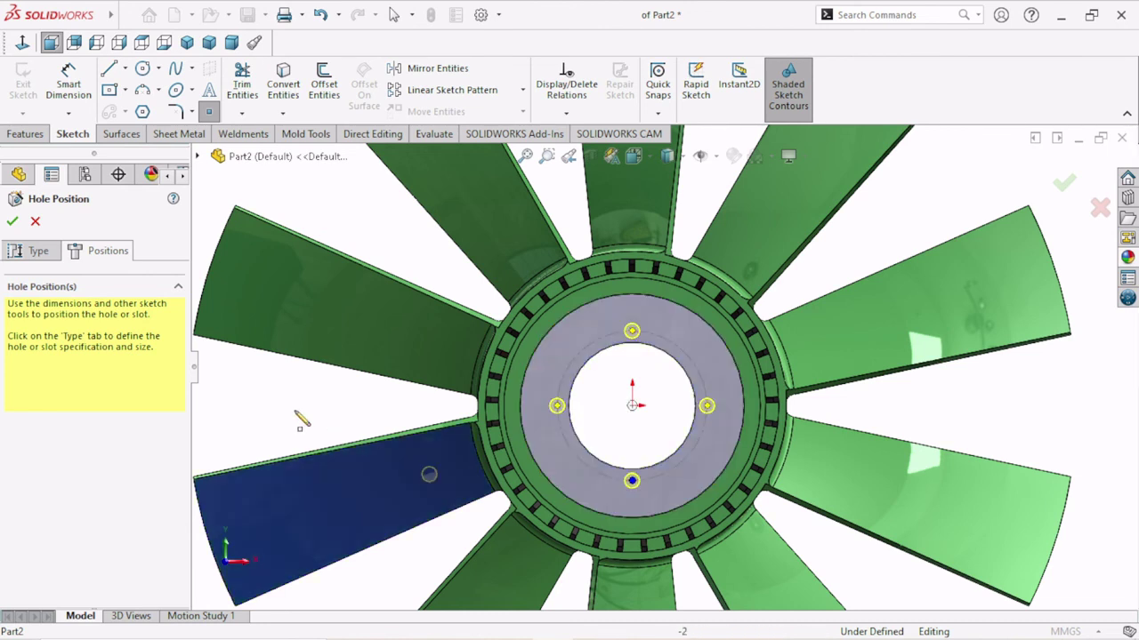
left_click(10, 222)
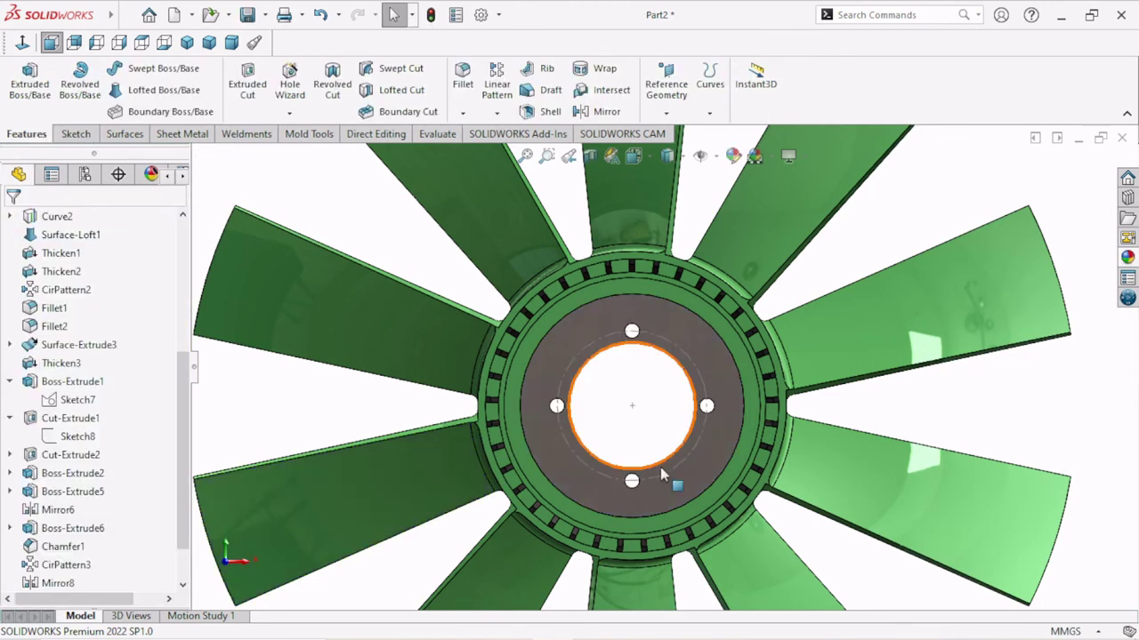
Step: Hide the Ø97 construction sketch and orbit the fan to view the hub at an angle
key("f")
scroll(737, 426, "down", 2)
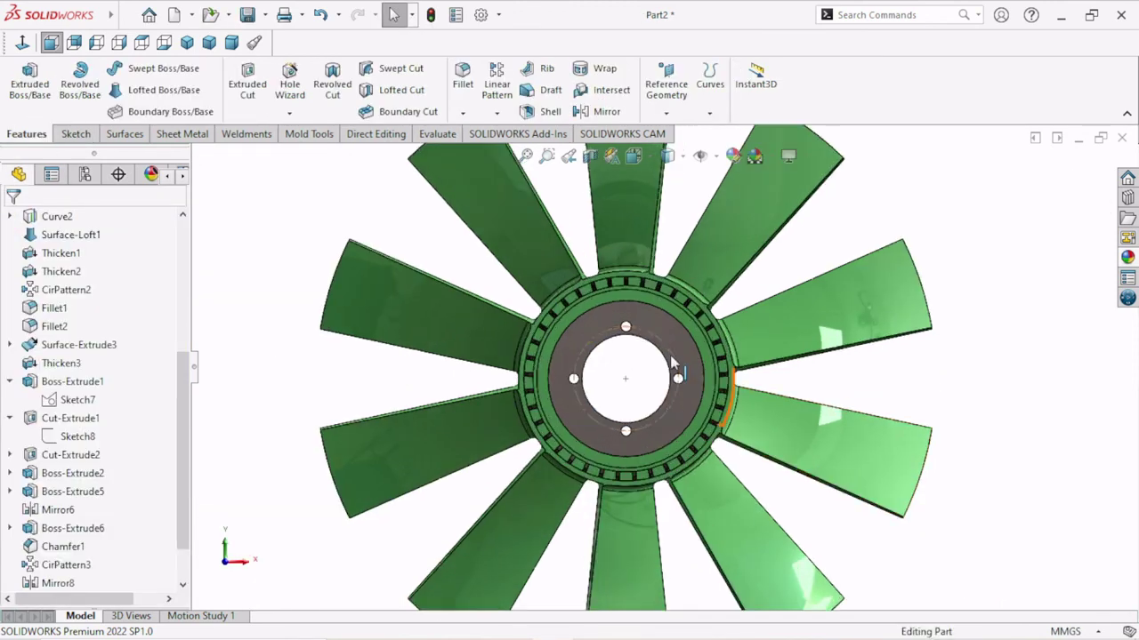
left_click(683, 353)
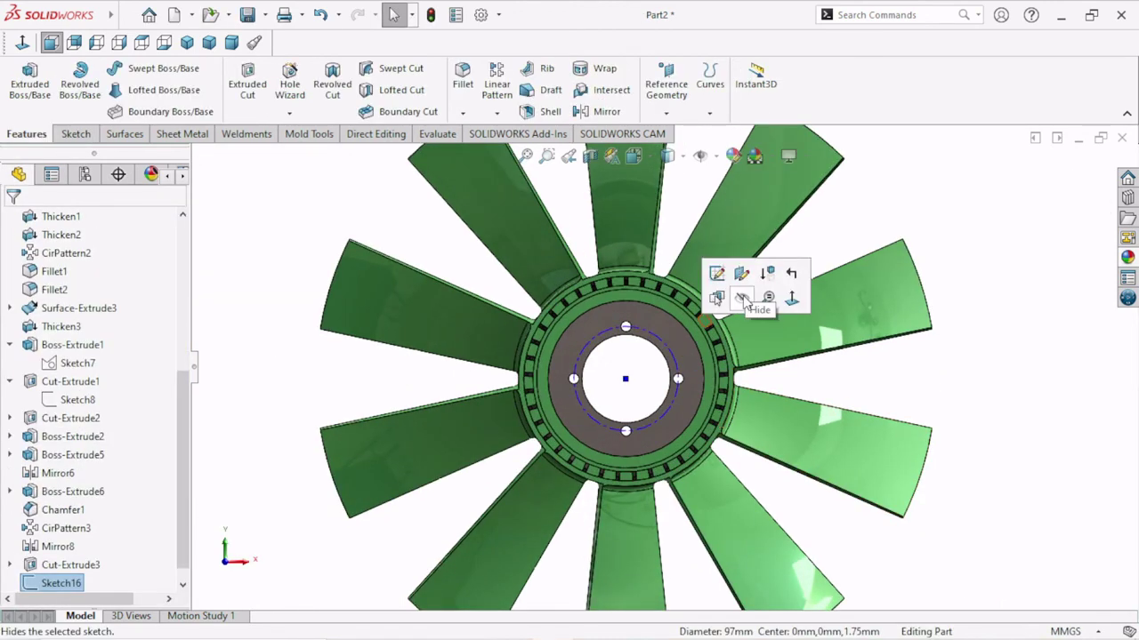
left_click(928, 361)
key("f")
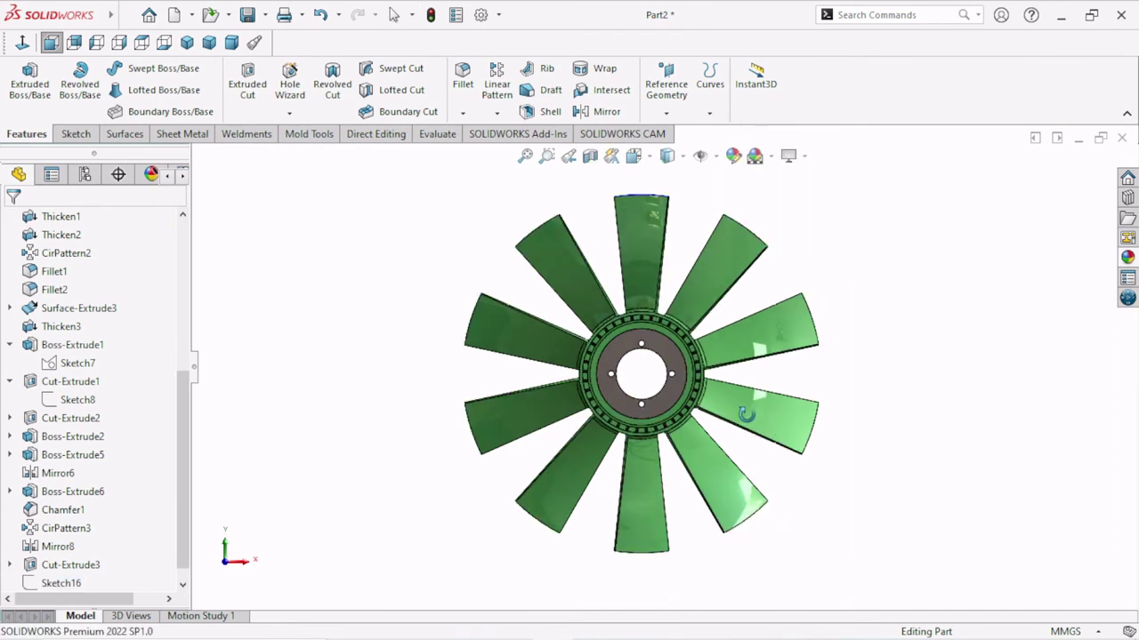
mouse_move(763, 410)
middle_mouse_down()
mouse_move(527, 467)
mouse_move(732, 537)
mouse_move(713, 520)
mouse_move(803, 539)
middle_mouse_up()
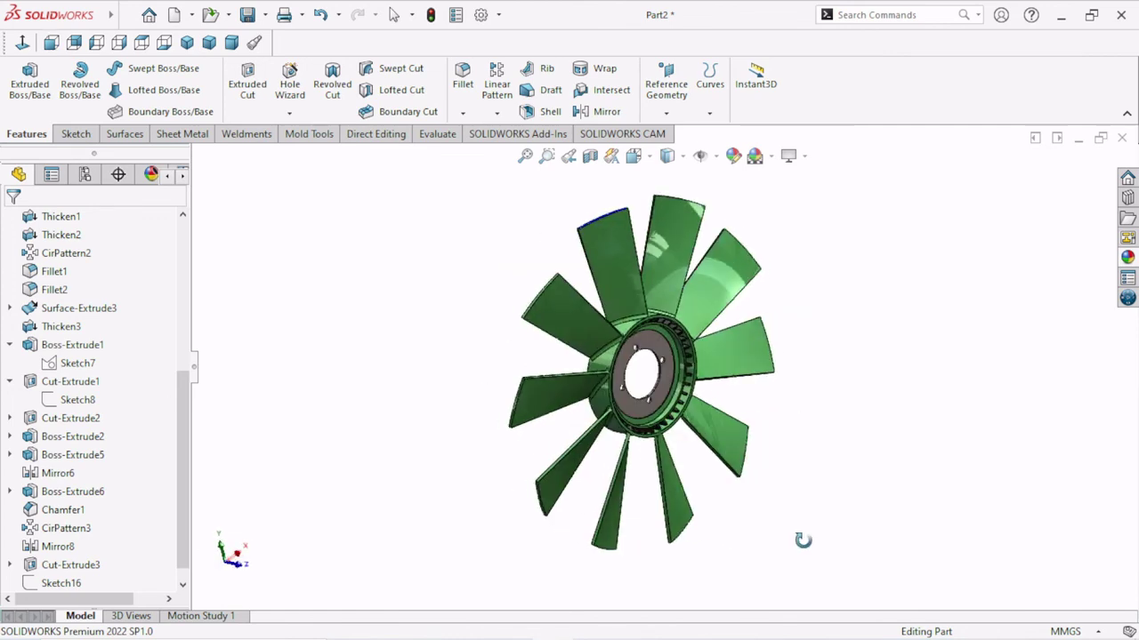
scroll(745, 469, "down", 5)
scroll(745, 469, "up", 3)
scroll(744, 467, "down", 3)
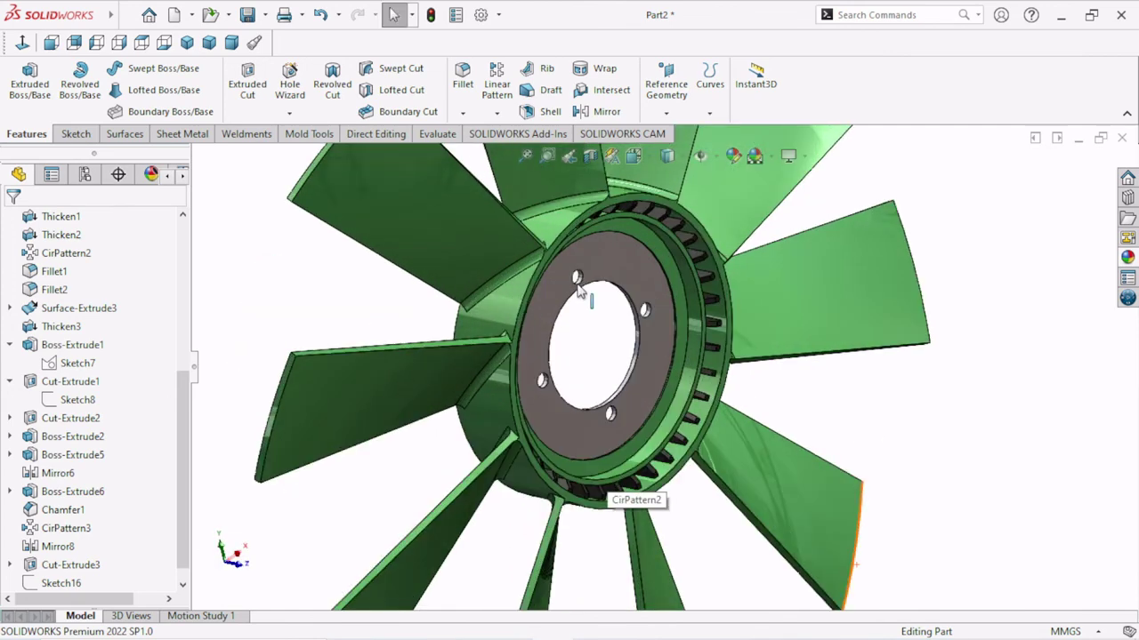
scroll(738, 462, "up", 2)
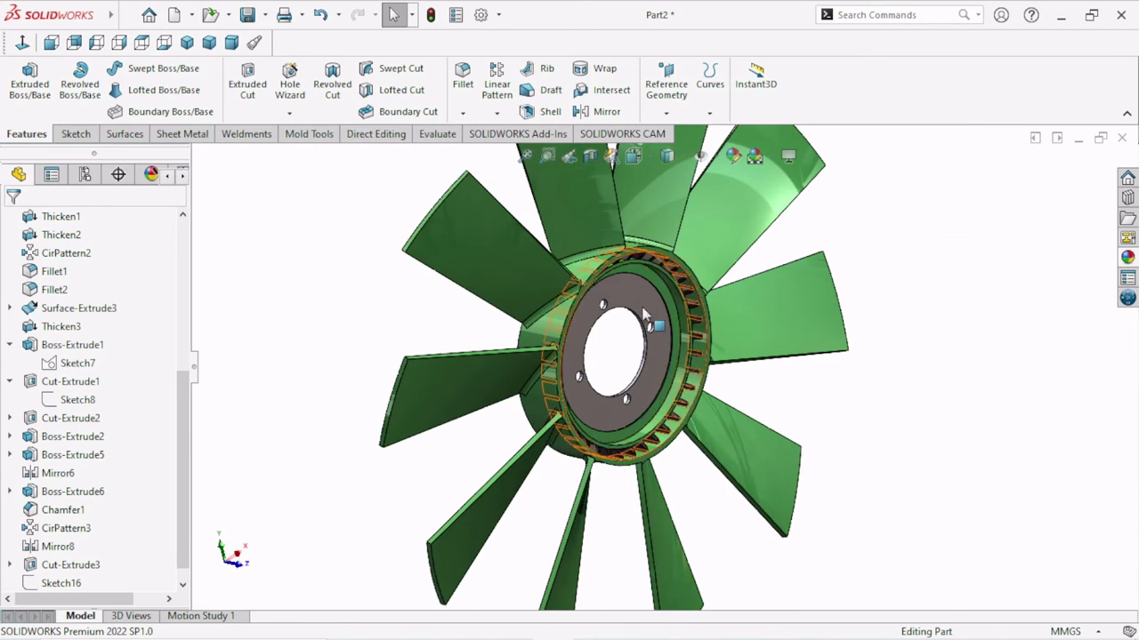
Step: Select Boss-Extrude2 together with Diameter Hole1 in the FeatureManager tree
left_click(644, 336)
left_click(89, 437)
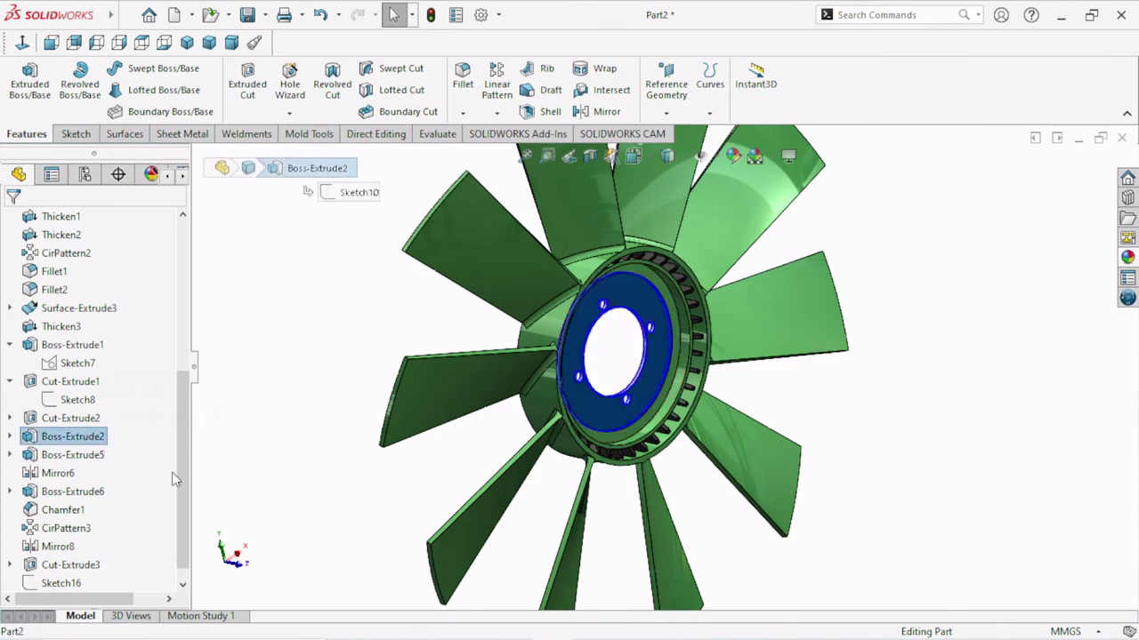
left_click(239, 491)
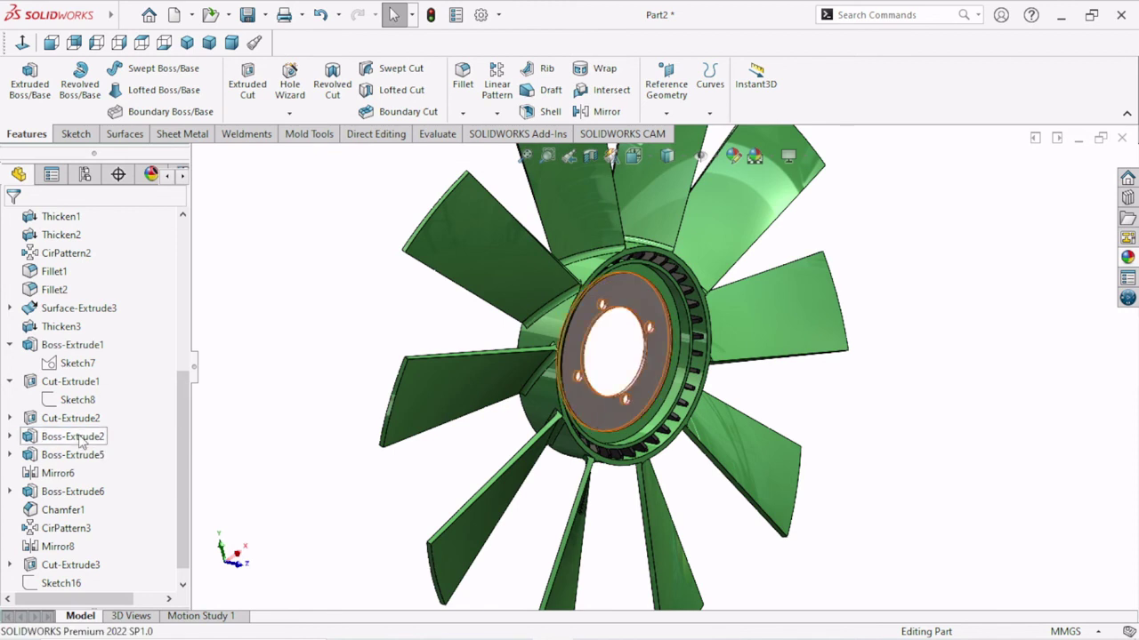
left_click(80, 439)
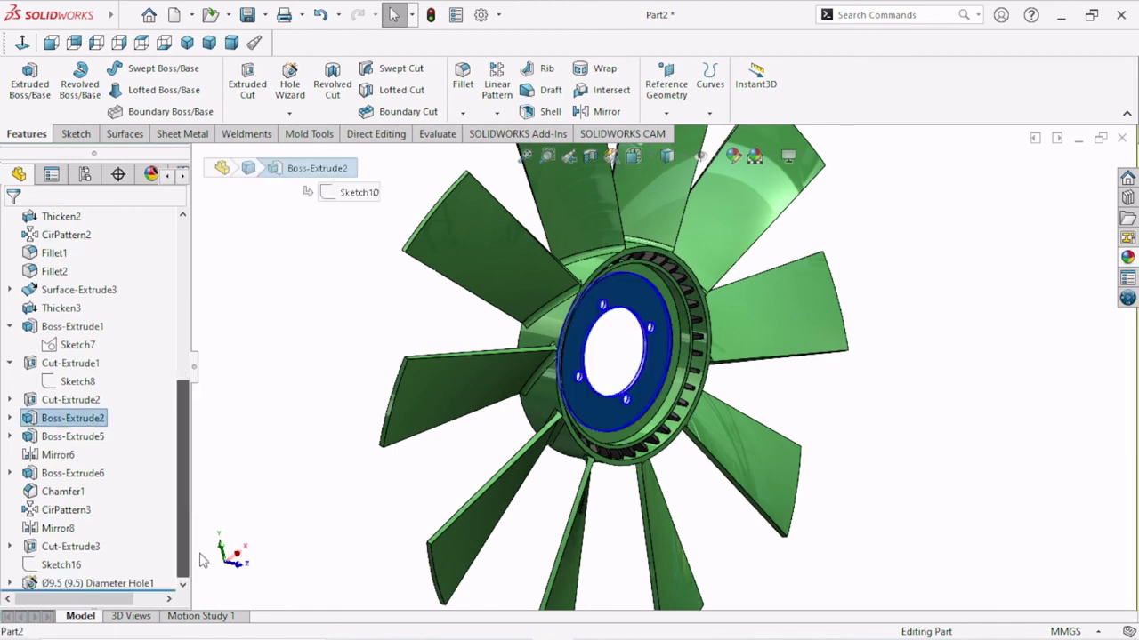
left_click(115, 589, "ctrl")
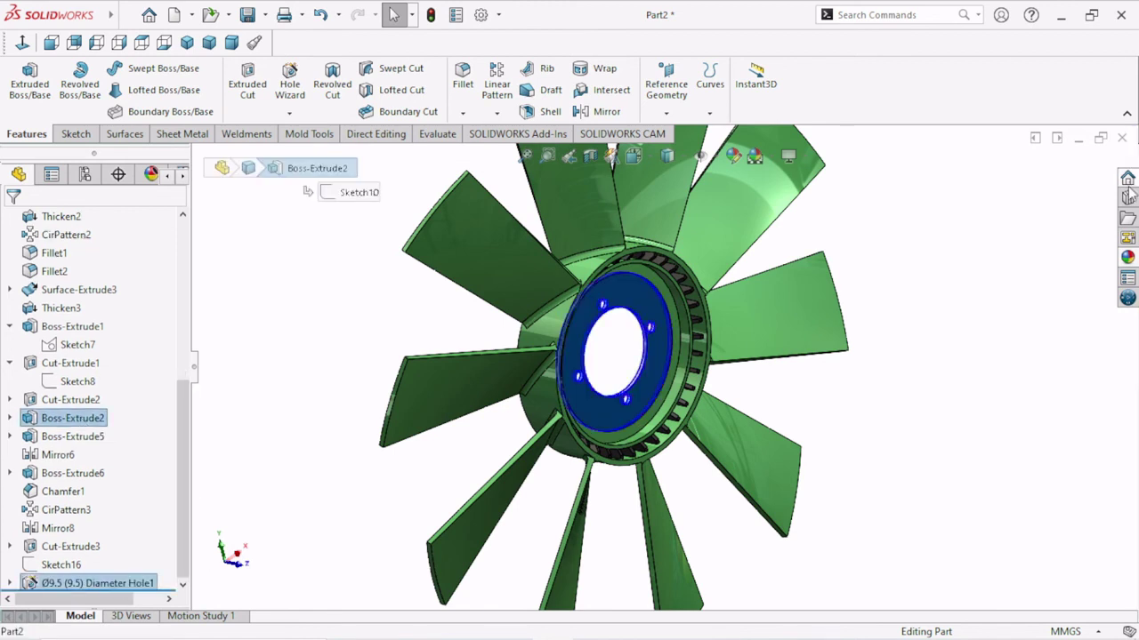
Step: Apply the polished steel swatch from Metal > Steel in the appearances library to the hub
left_click(1127, 259)
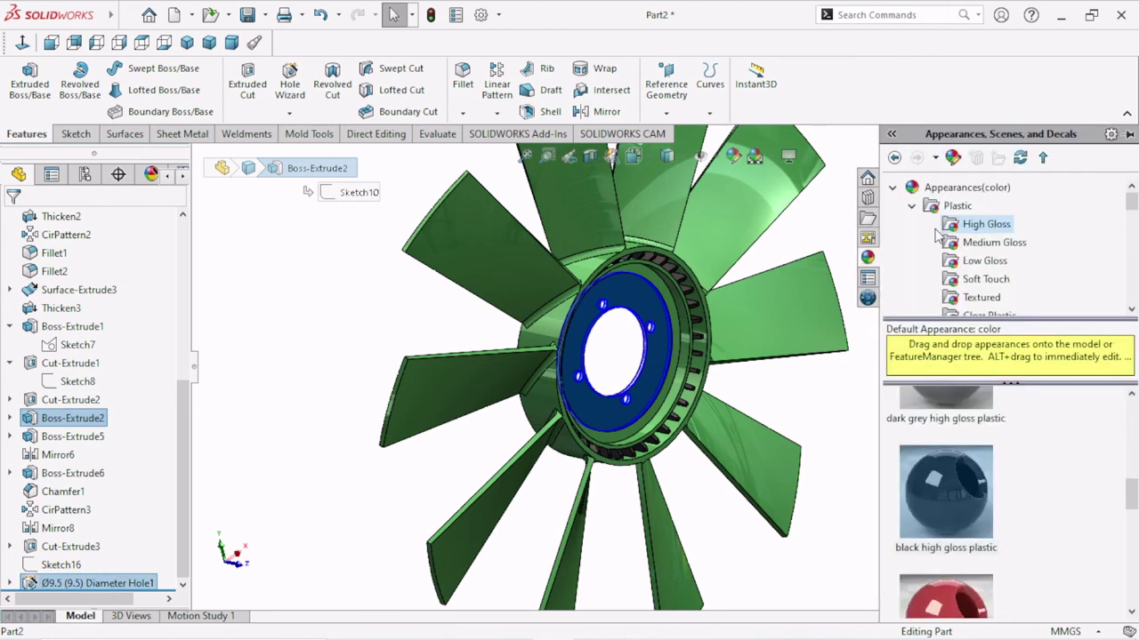
left_click(911, 205)
left_click(969, 242)
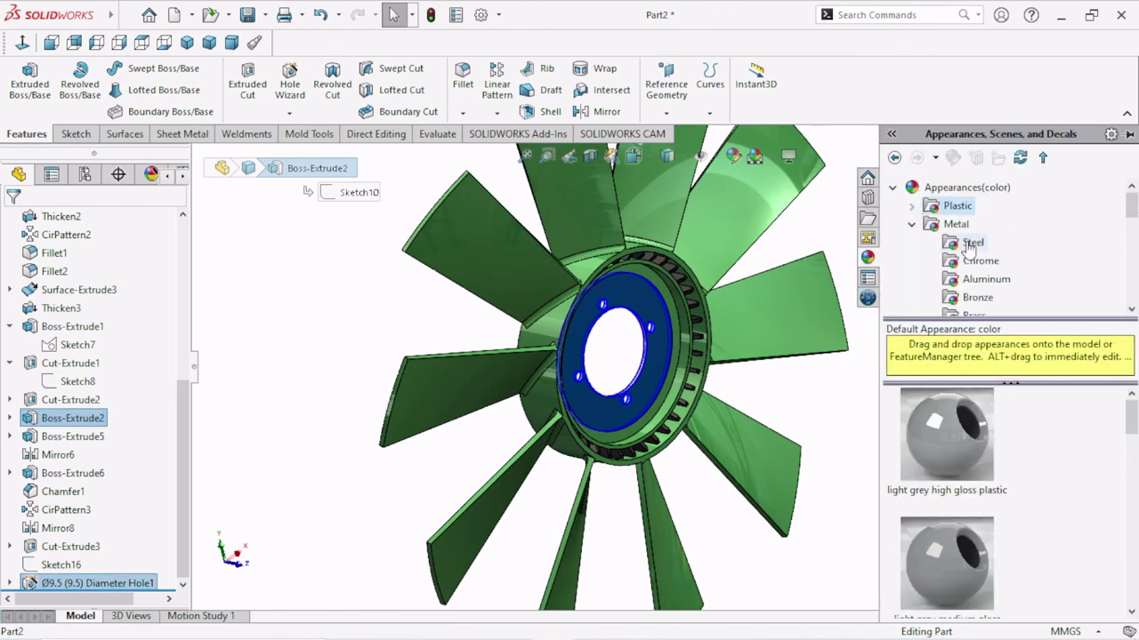
left_click(946, 434)
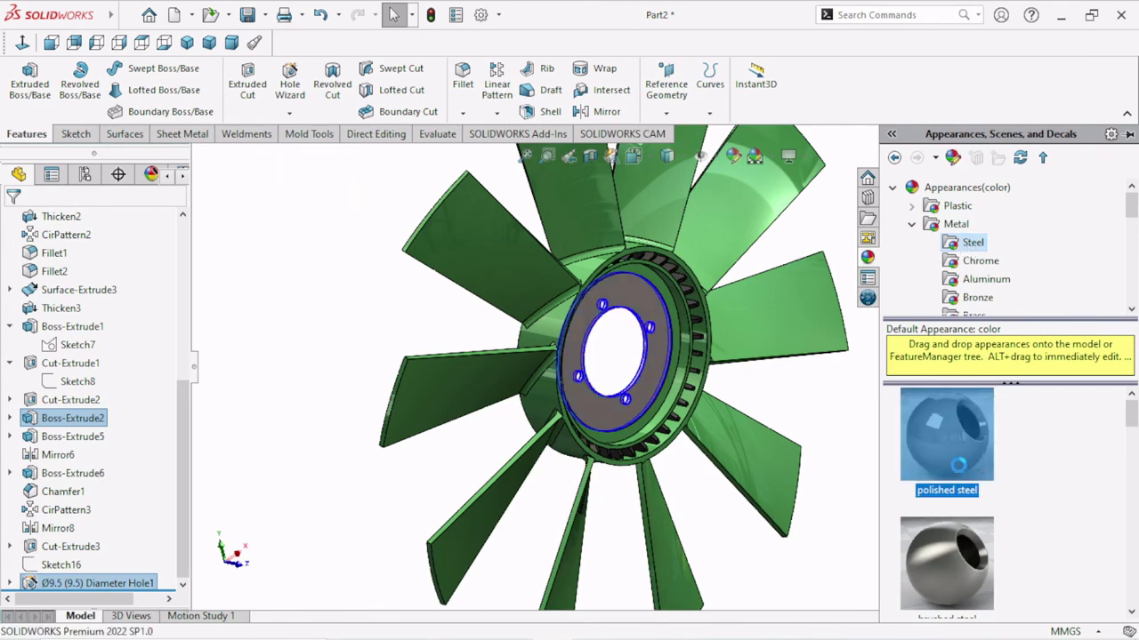
scroll(675, 445, "up", 2)
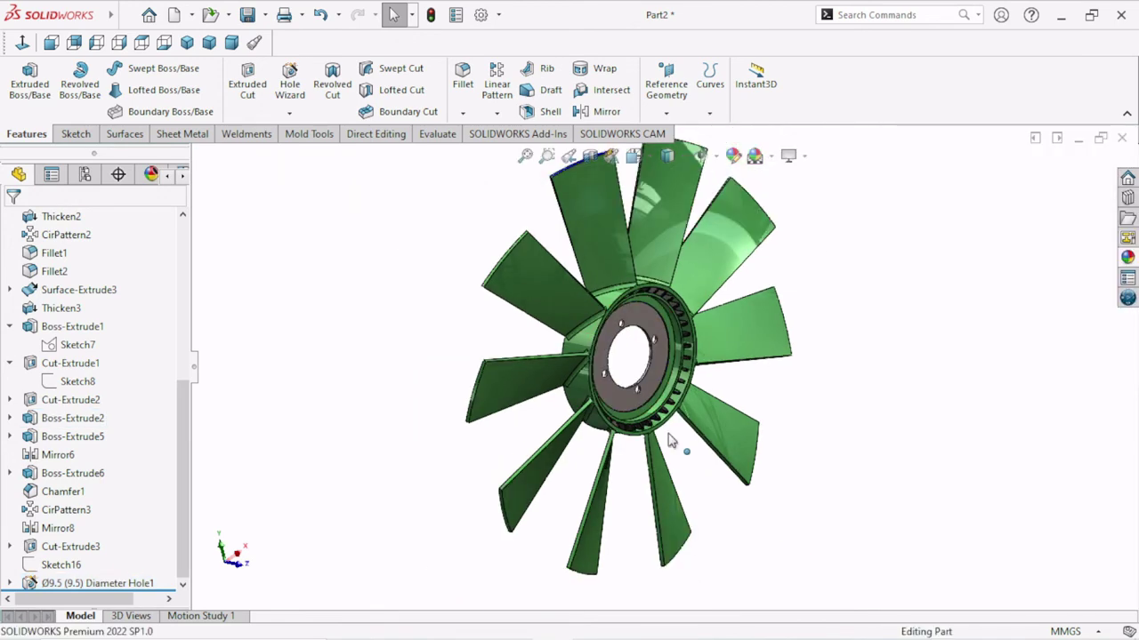
mouse_move(671, 440)
middle_mouse_down()
mouse_move(632, 361)
mouse_move(826, 554)
mouse_move(878, 535)
mouse_move(719, 496)
middle_mouse_up()
scroll(633, 361, "down", 2)
scroll(633, 361, "up", 3)
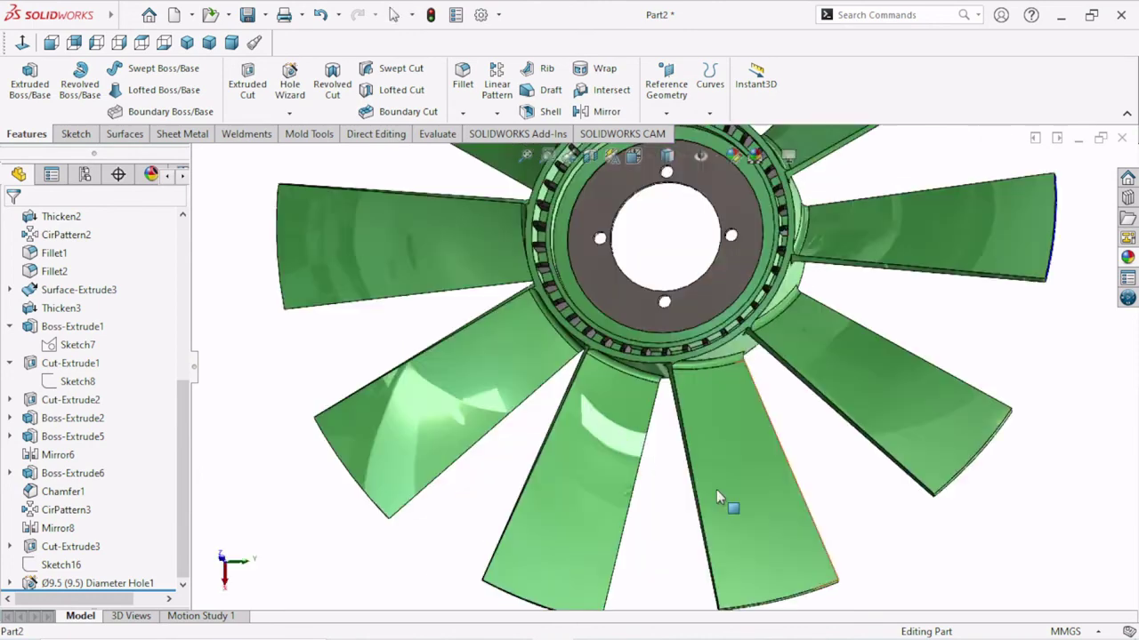
scroll(716, 494, "up", 3)
mouse_move(763, 432)
middle_mouse_down()
mouse_move(720, 367)
mouse_move(726, 513)
mouse_move(806, 406)
middle_mouse_up()
scroll(807, 407, "down", 3)
scroll(807, 406, "up", 5)
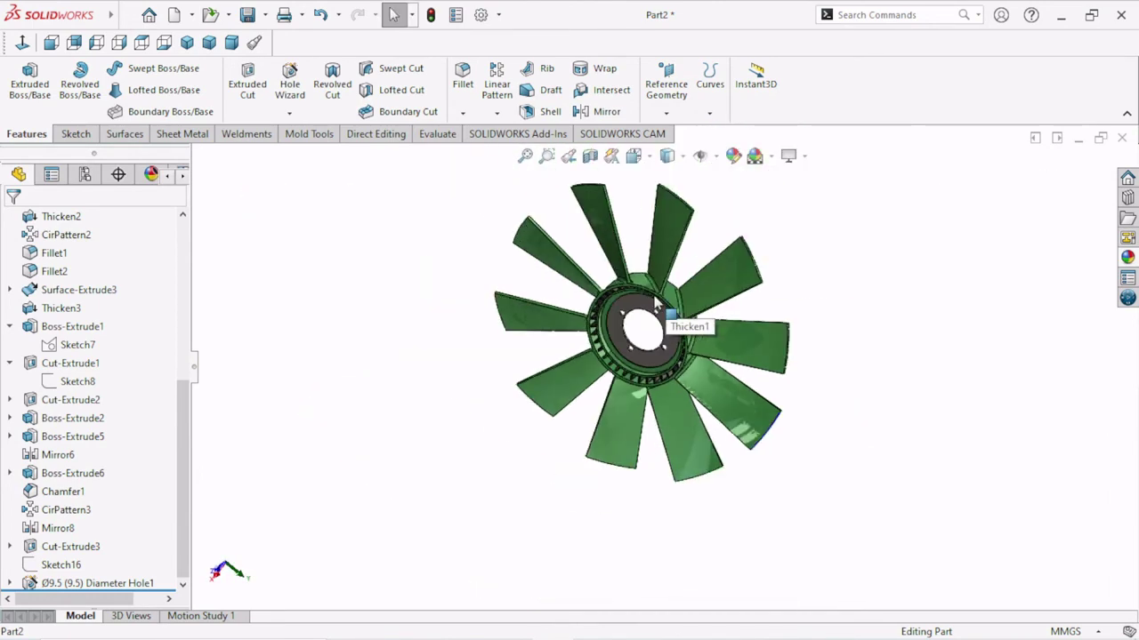
mouse_move(665, 323)
middle_mouse_down()
mouse_move(742, 234)
mouse_move(778, 330)
mouse_move(691, 280)
mouse_move(711, 281)
middle_mouse_up()
scroll(660, 351, "down", 2)
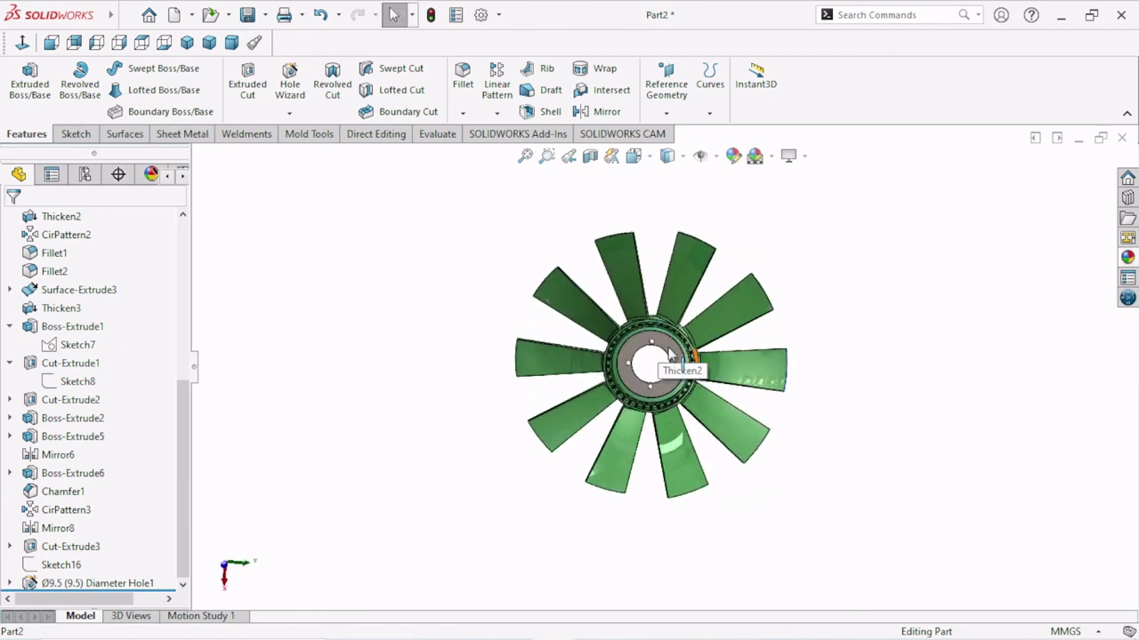
scroll(663, 360, "down", 3)
scroll(663, 364, "up", 2)
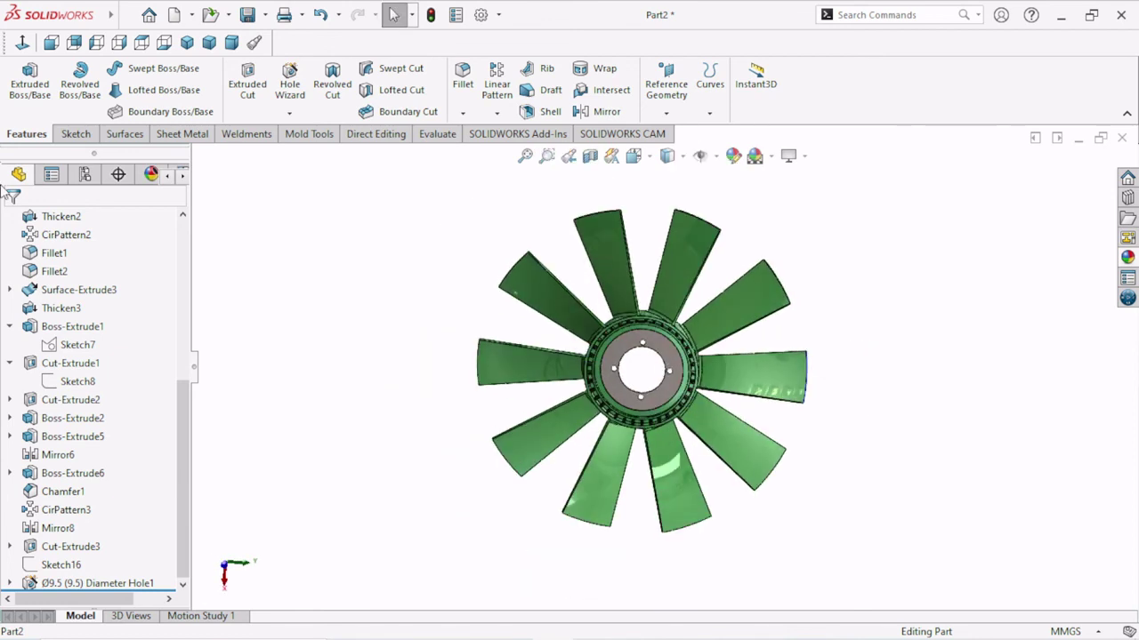
left_click(22, 42)
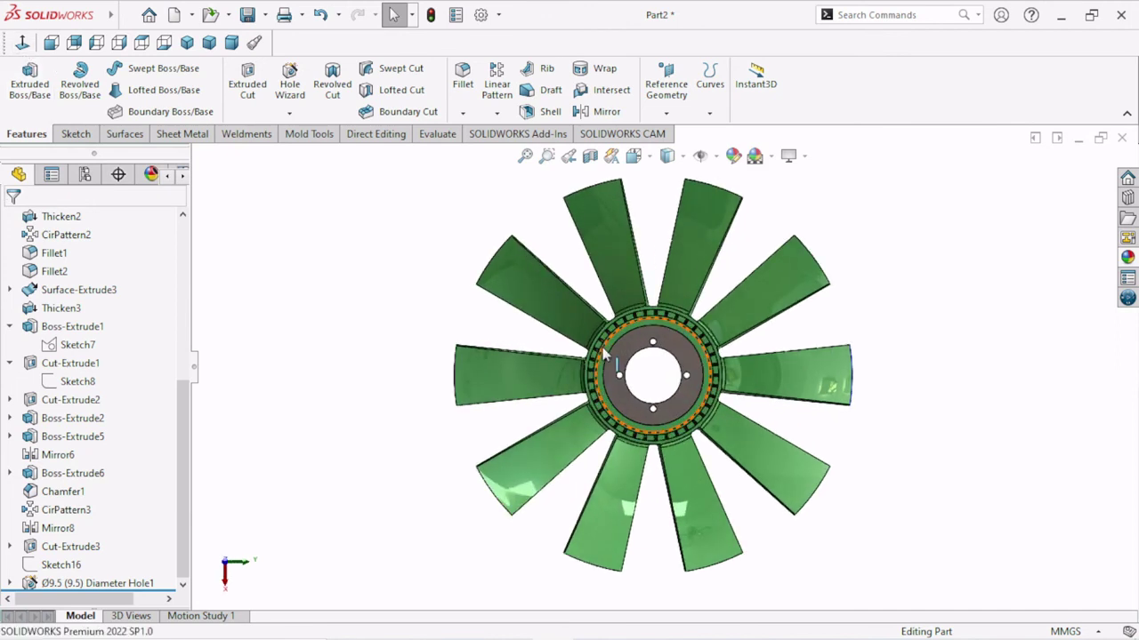
scroll(752, 391, "down", 2)
scroll(751, 392, "up", 1)
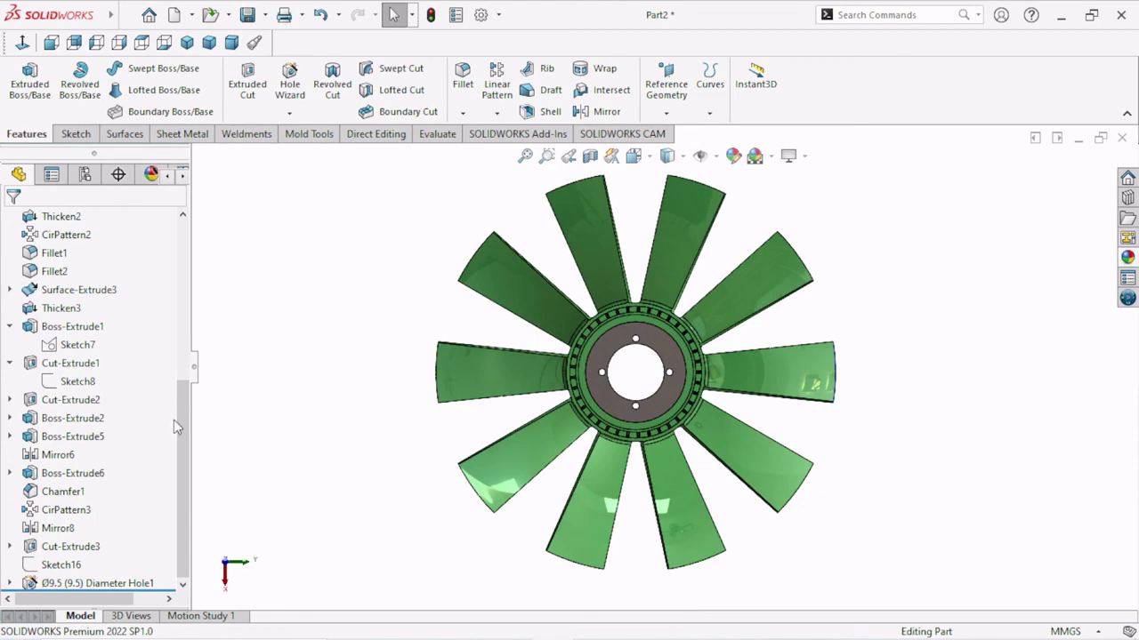
left_click(22, 42)
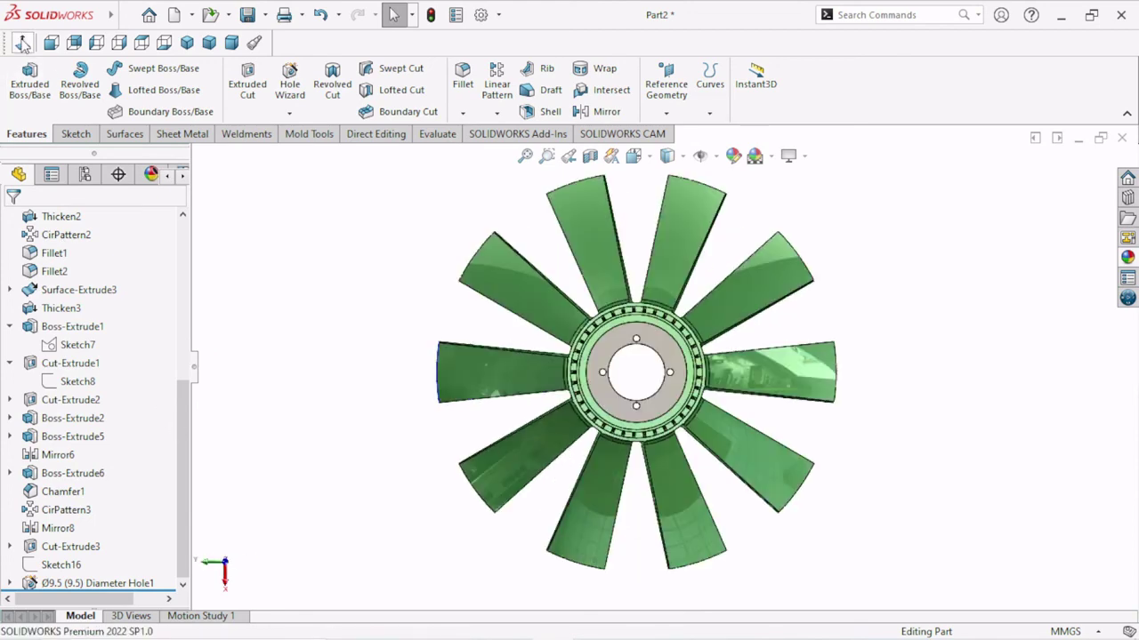
middle_click_drag(638, 534, 631, 314)
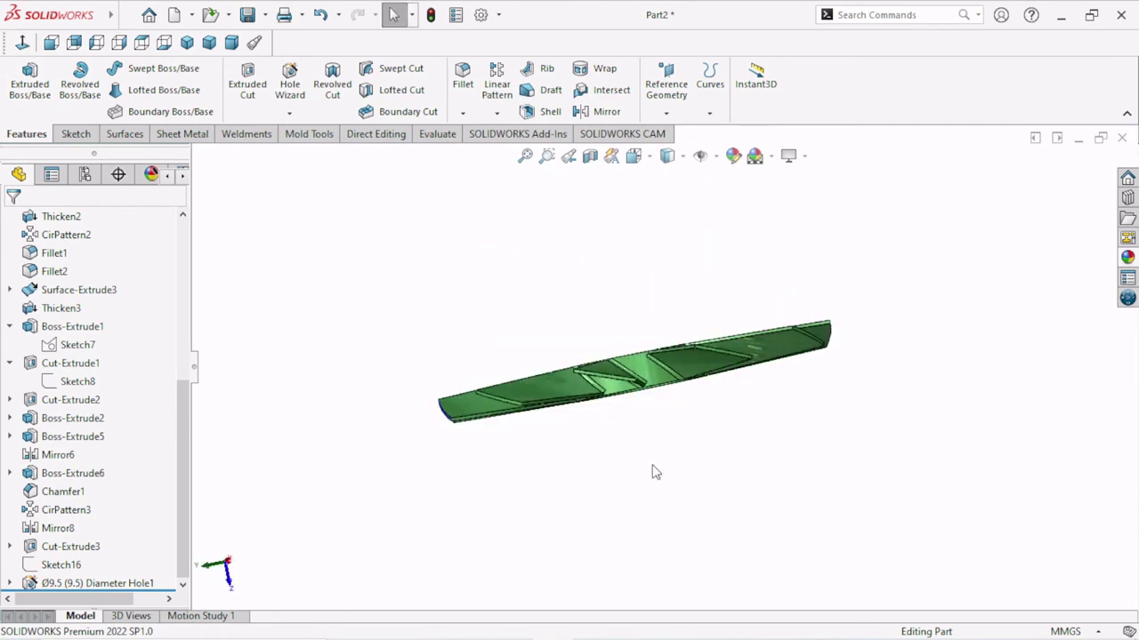
left_click(16, 44)
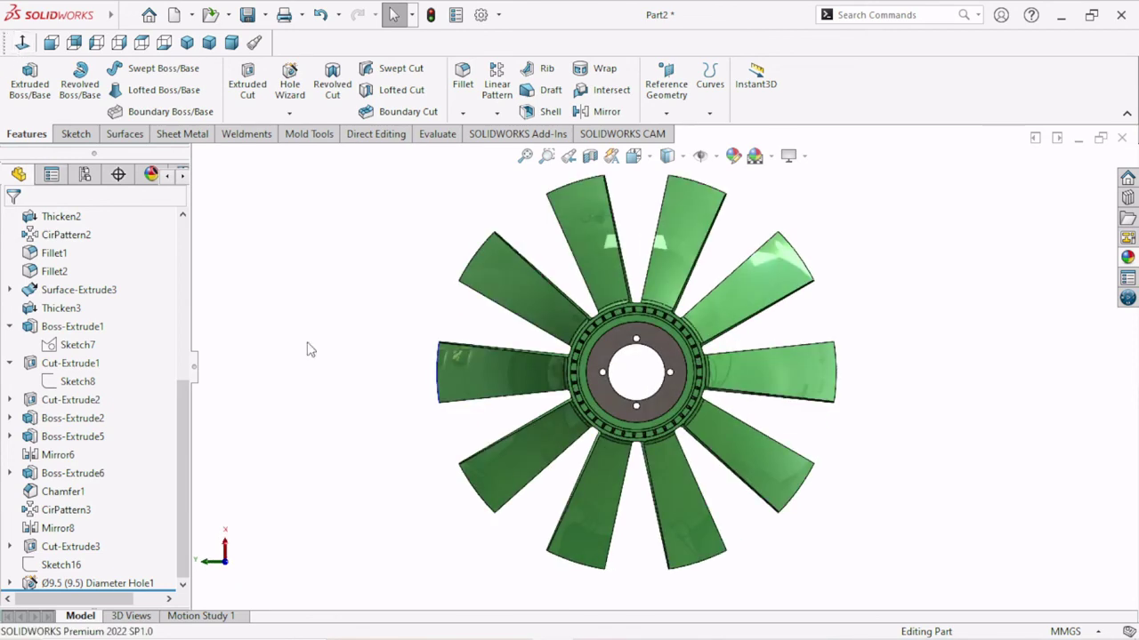
mouse_move(437, 386)
middle_mouse_down()
mouse_move(600, 419)
mouse_move(407, 394)
middle_mouse_up()
left_click(22, 45)
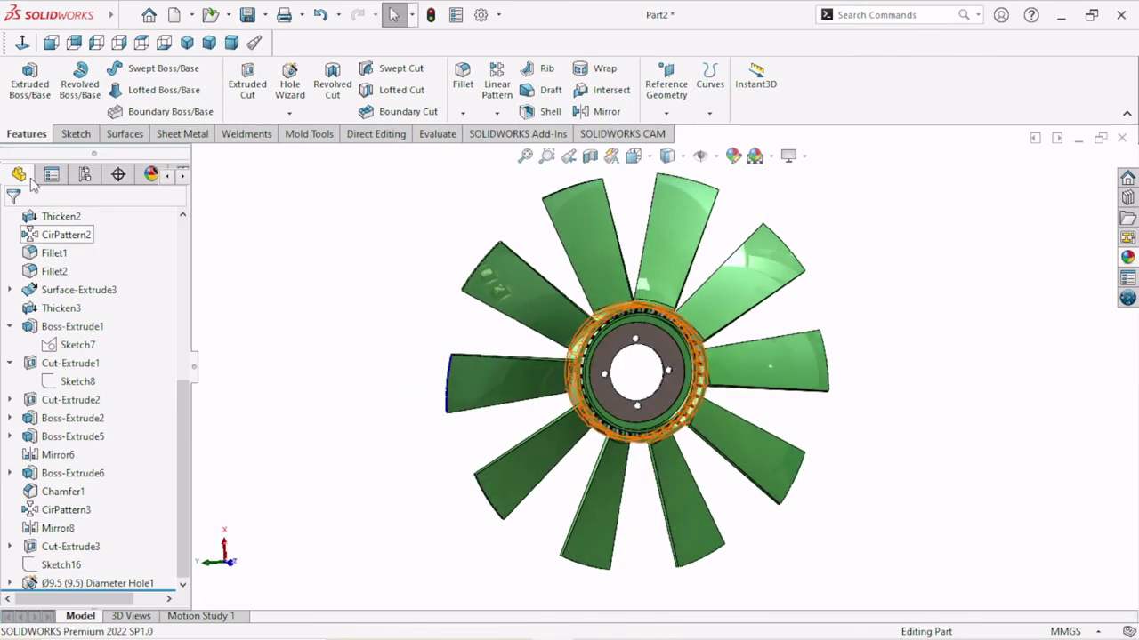
left_click(21, 44)
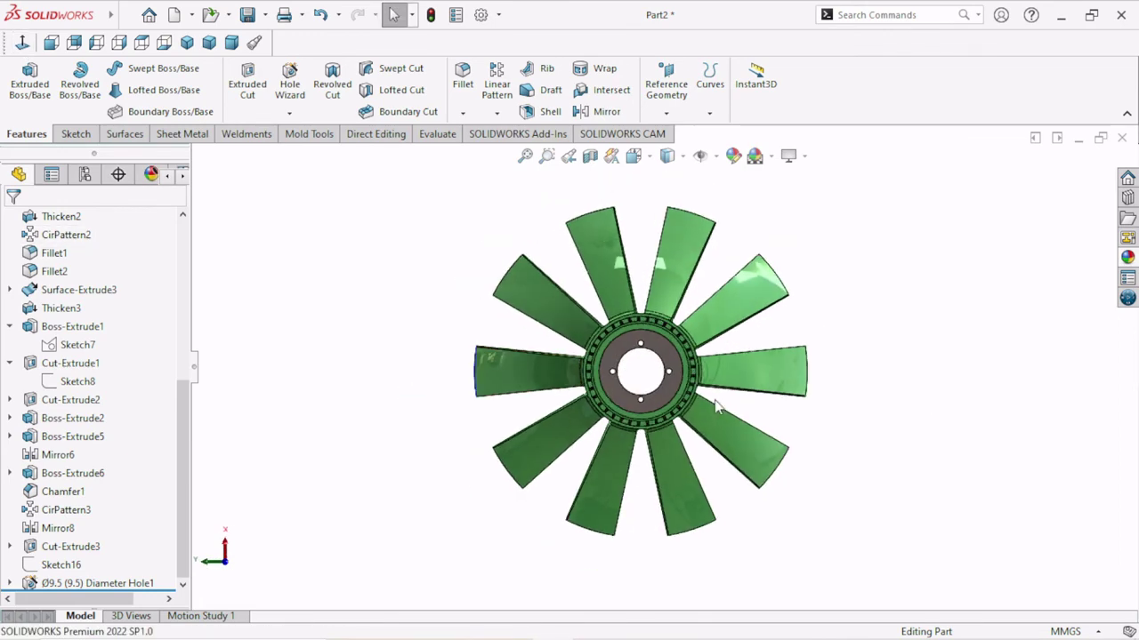
scroll(717, 405, "down", 2)
scroll(639, 307, "down", 2)
scroll(645, 320, "up", 2)
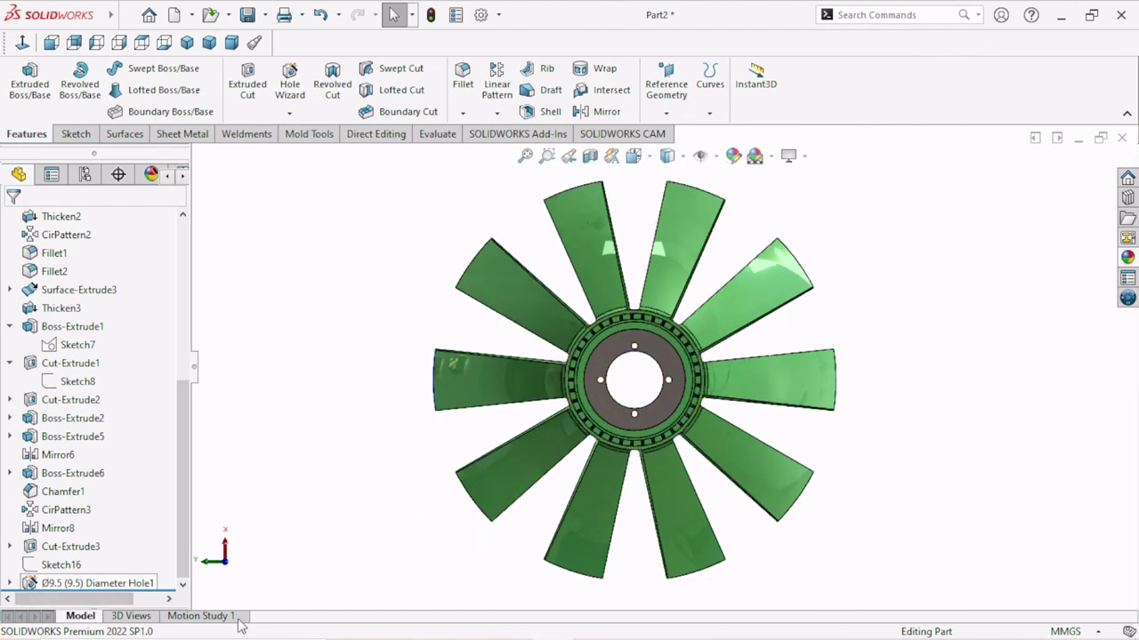
Step: In Motion Study 1, create a Rotate model animation of 8 clockwise Z-axis turns over 15 s, and play it
left_click(209, 615)
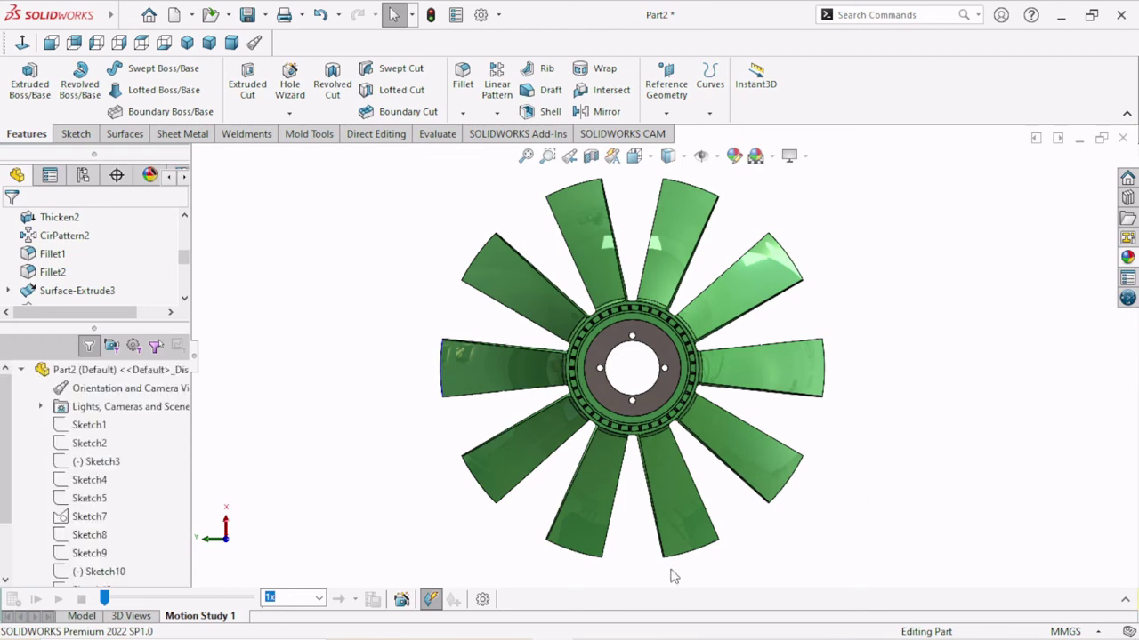
left_click(401, 599)
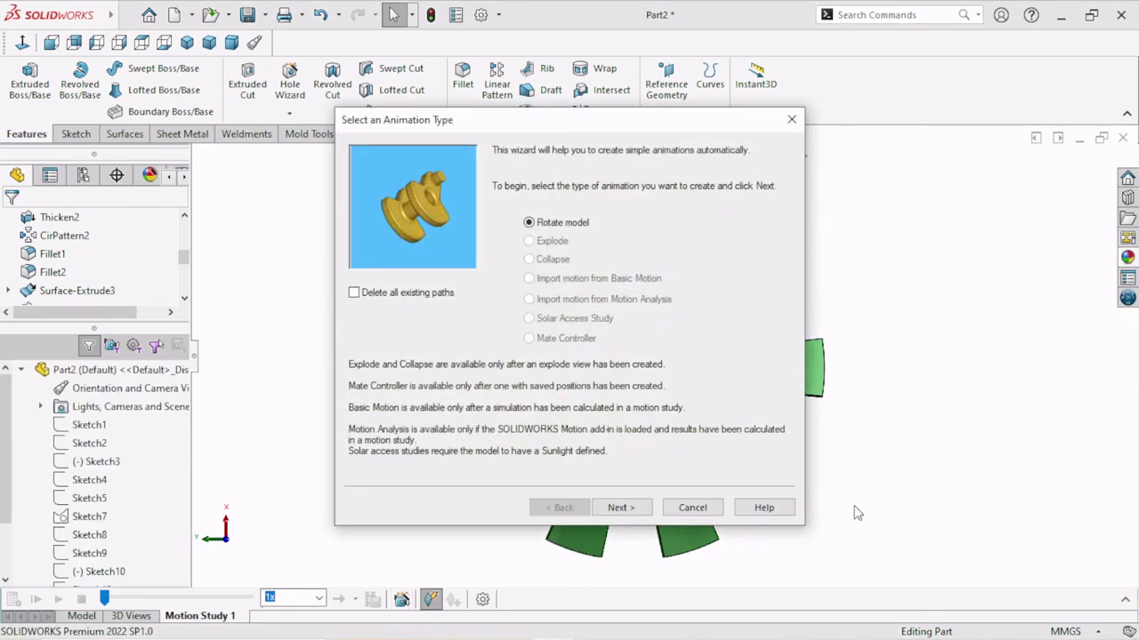
left_click(621, 508)
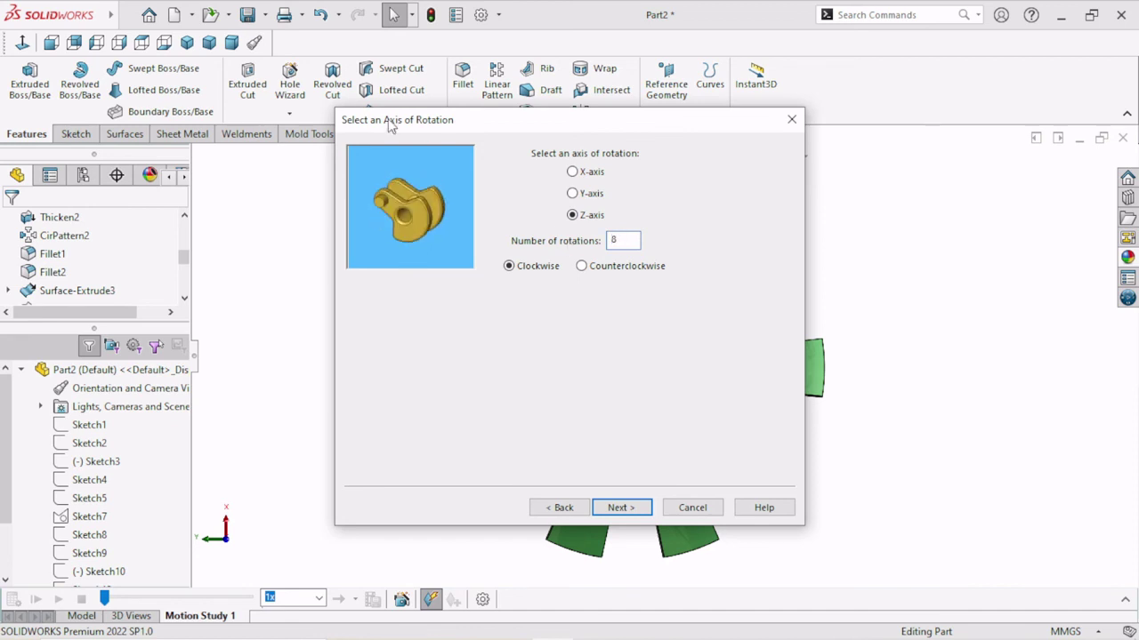
left_click(621, 508)
type("15")
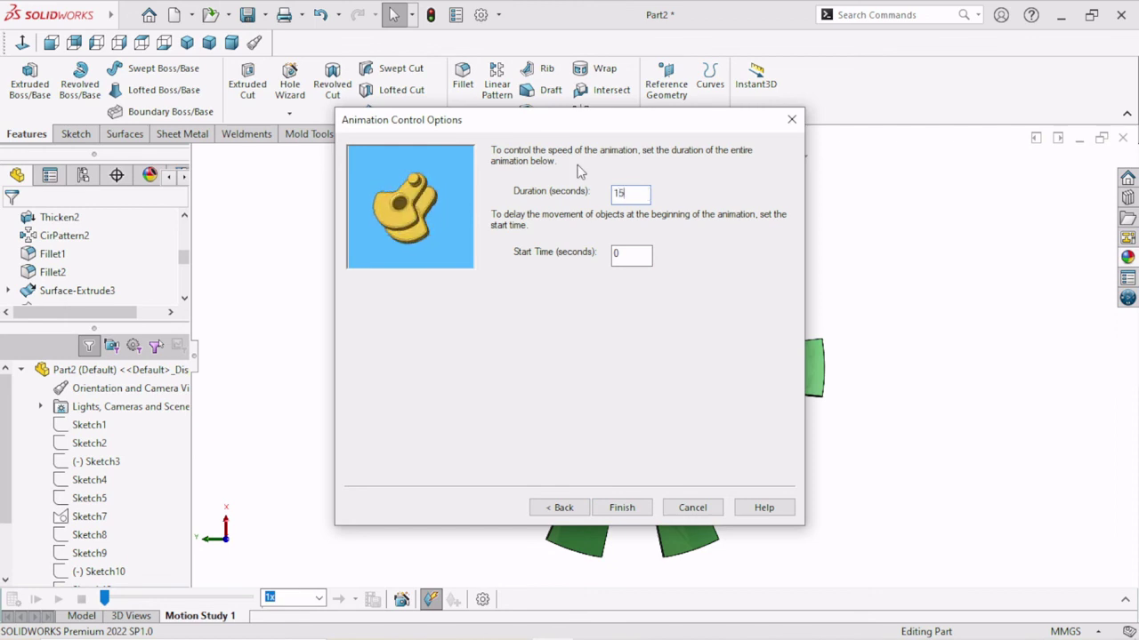
left_click(633, 514)
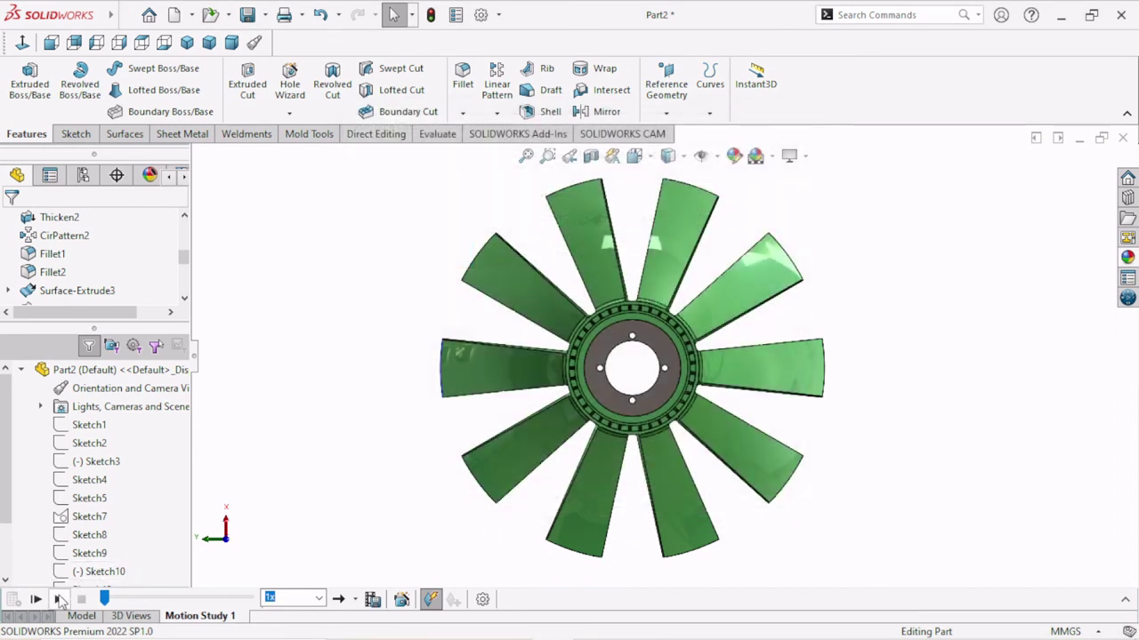
left_click(58, 599)
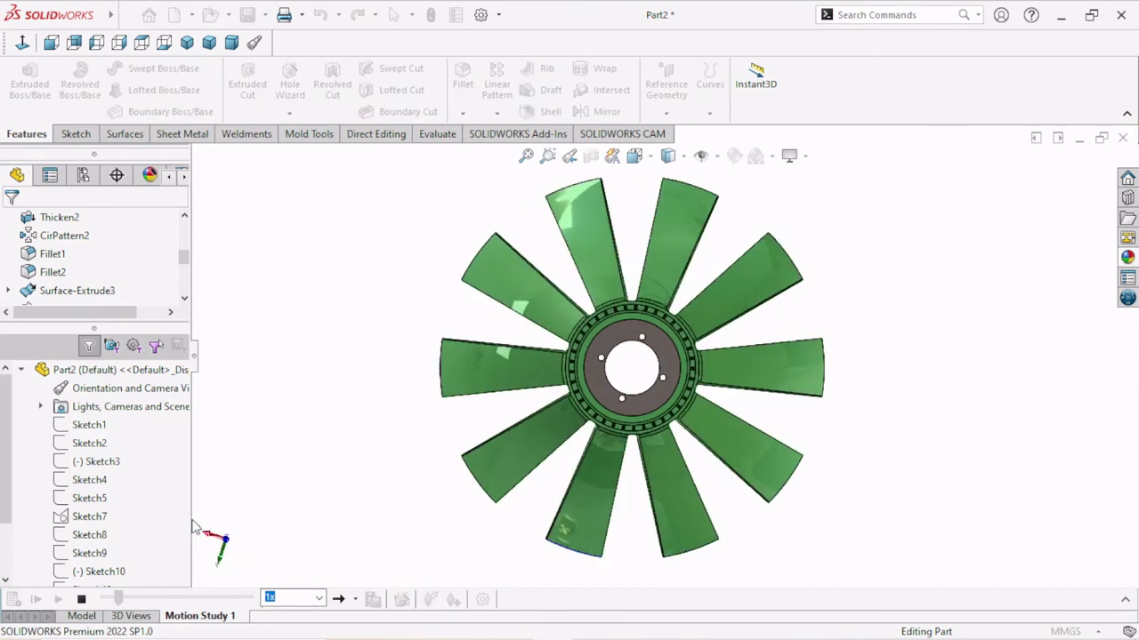